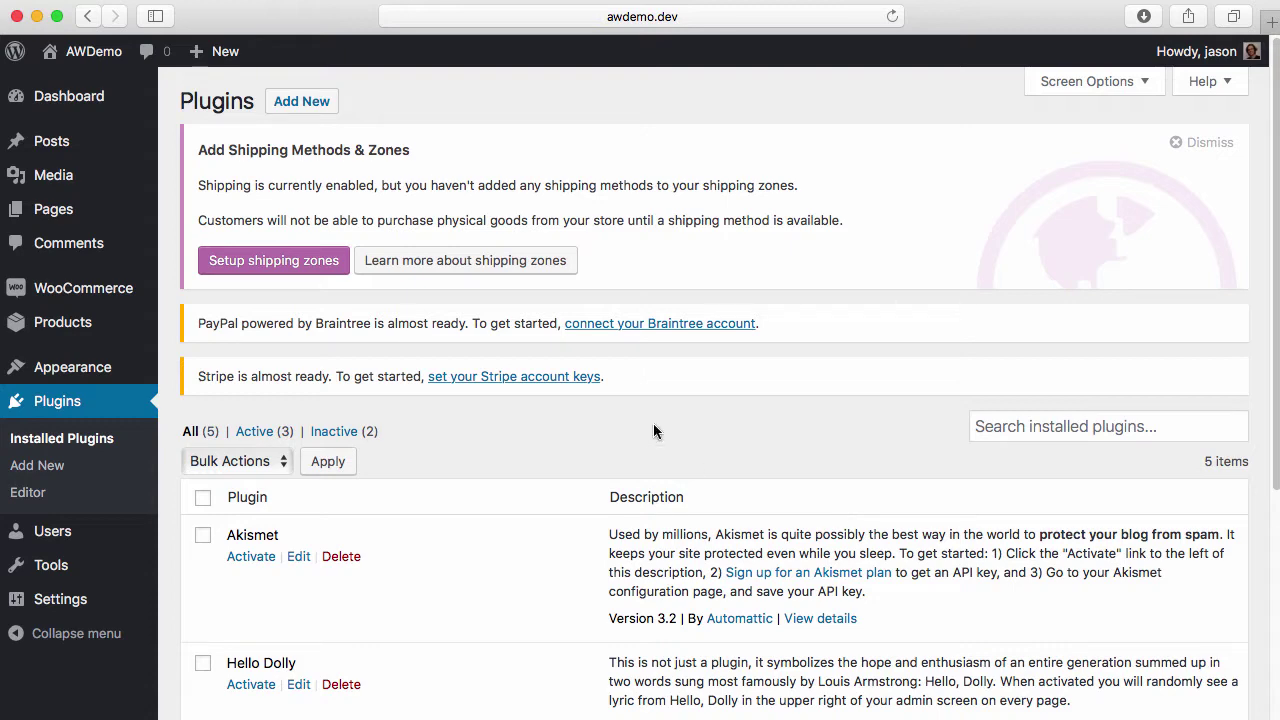
Upload woocommerce-active-campaign.zip as a new plugin, install it and activate it
left_click(301, 101)
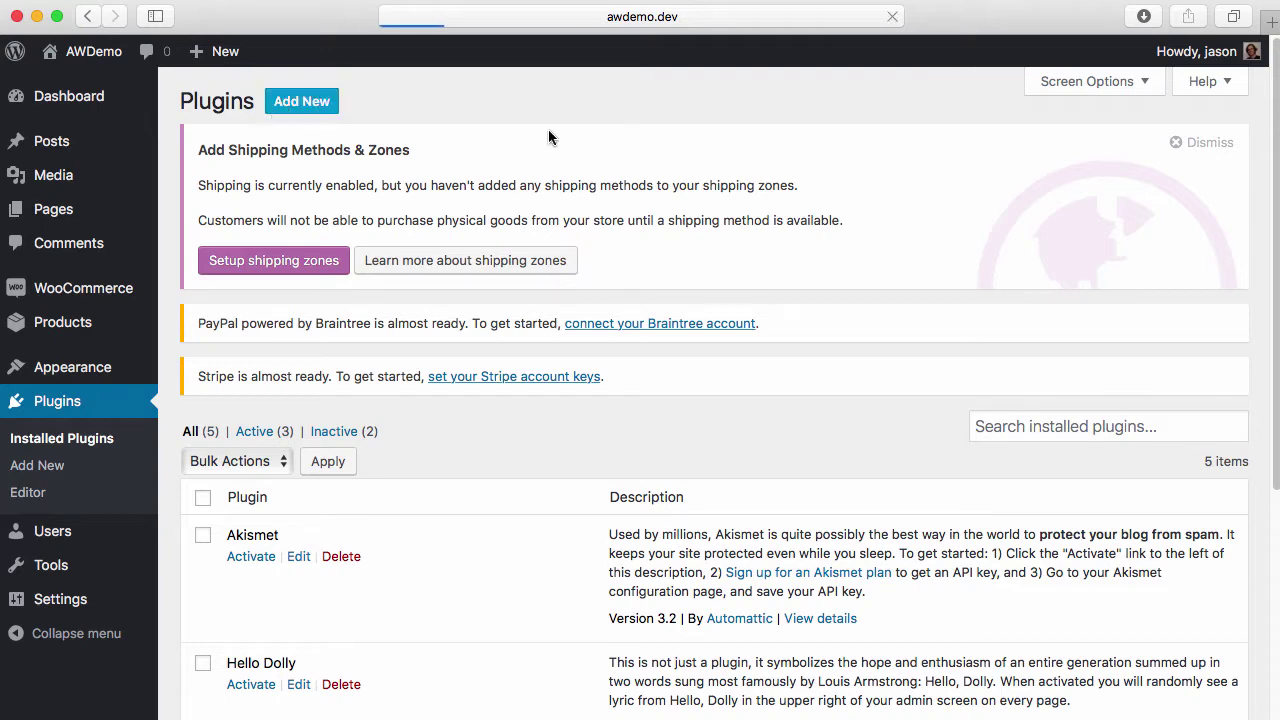
left_click(357, 103)
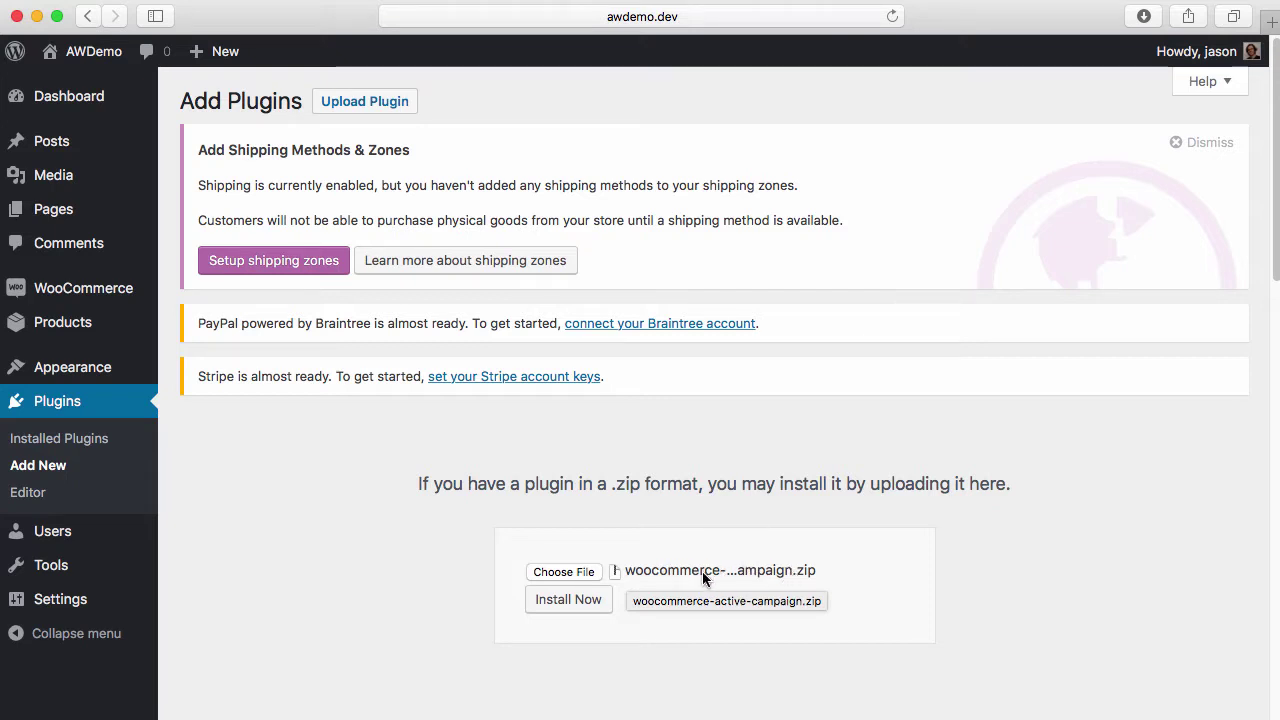
left_click(565, 603)
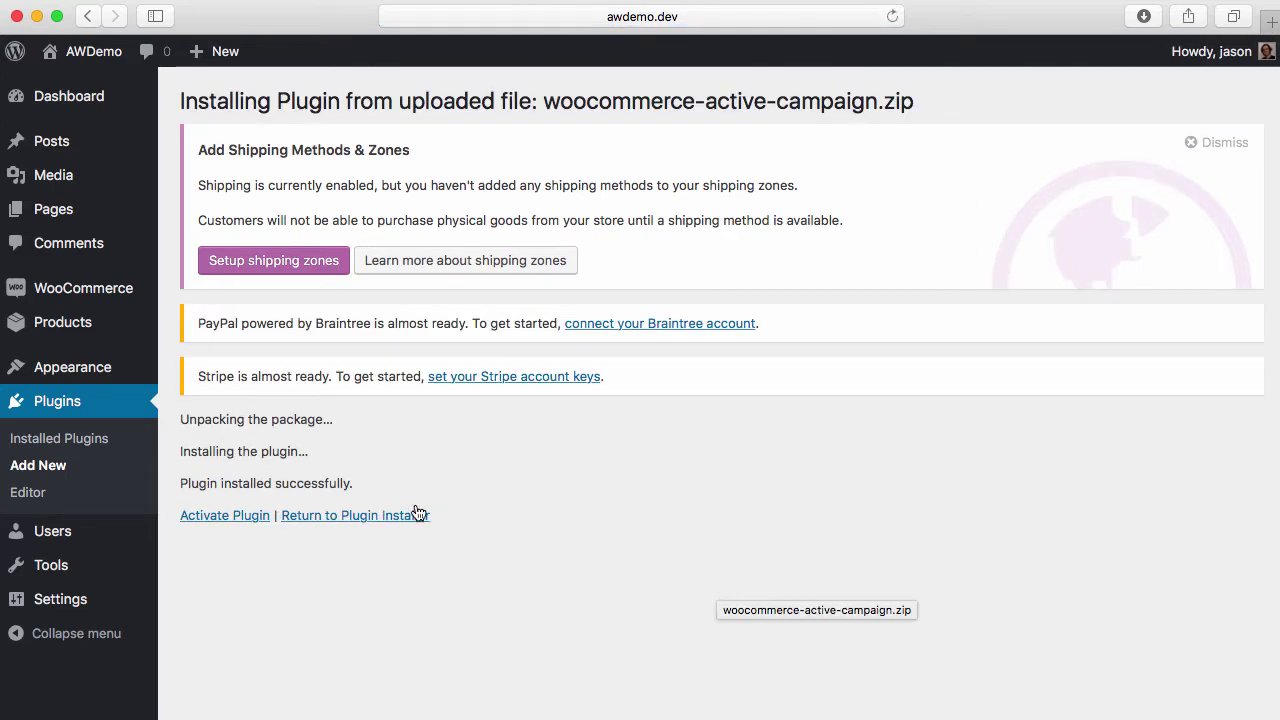
left_click(209, 518)
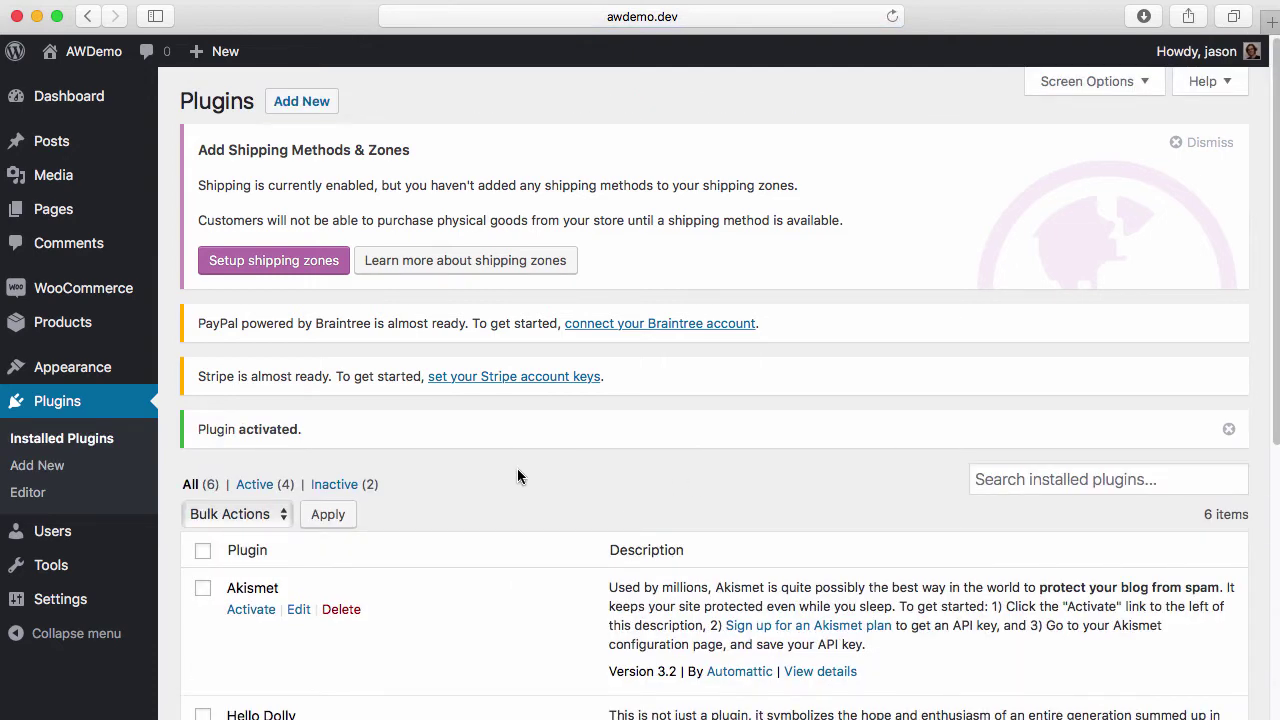
scroll(517, 470, "down", 5)
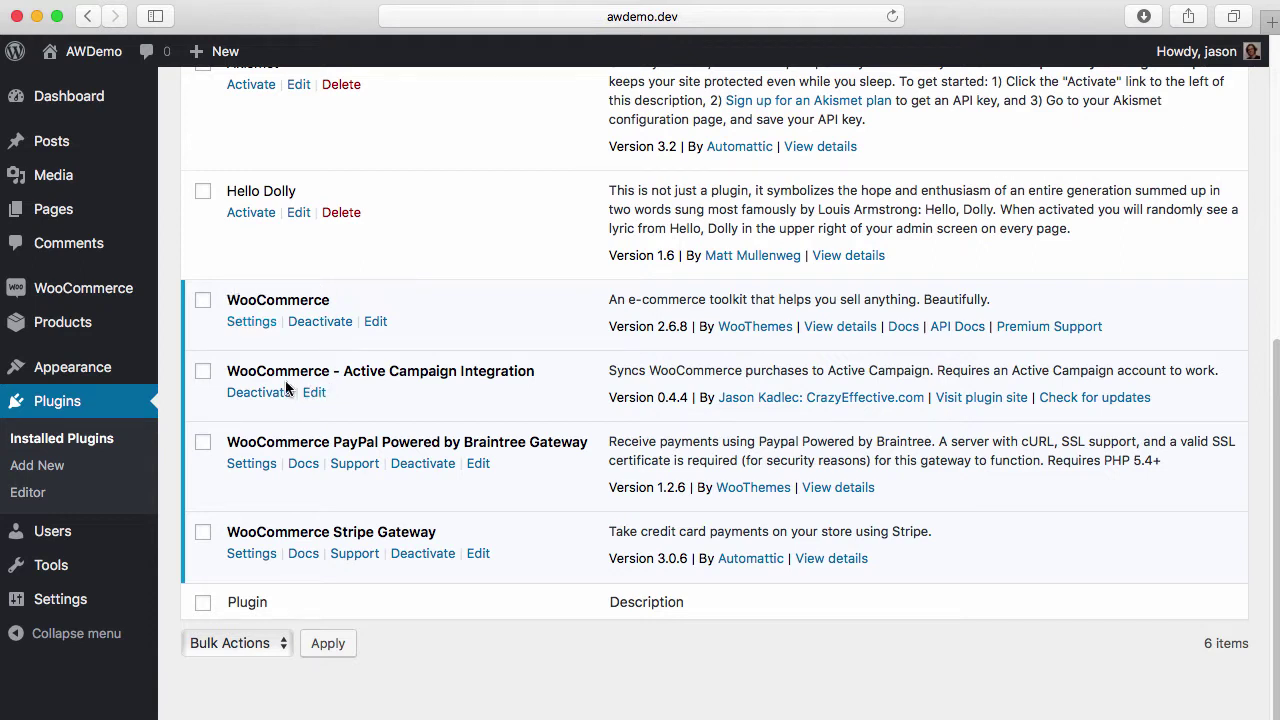
left_click_drag(223, 371, 582, 358)
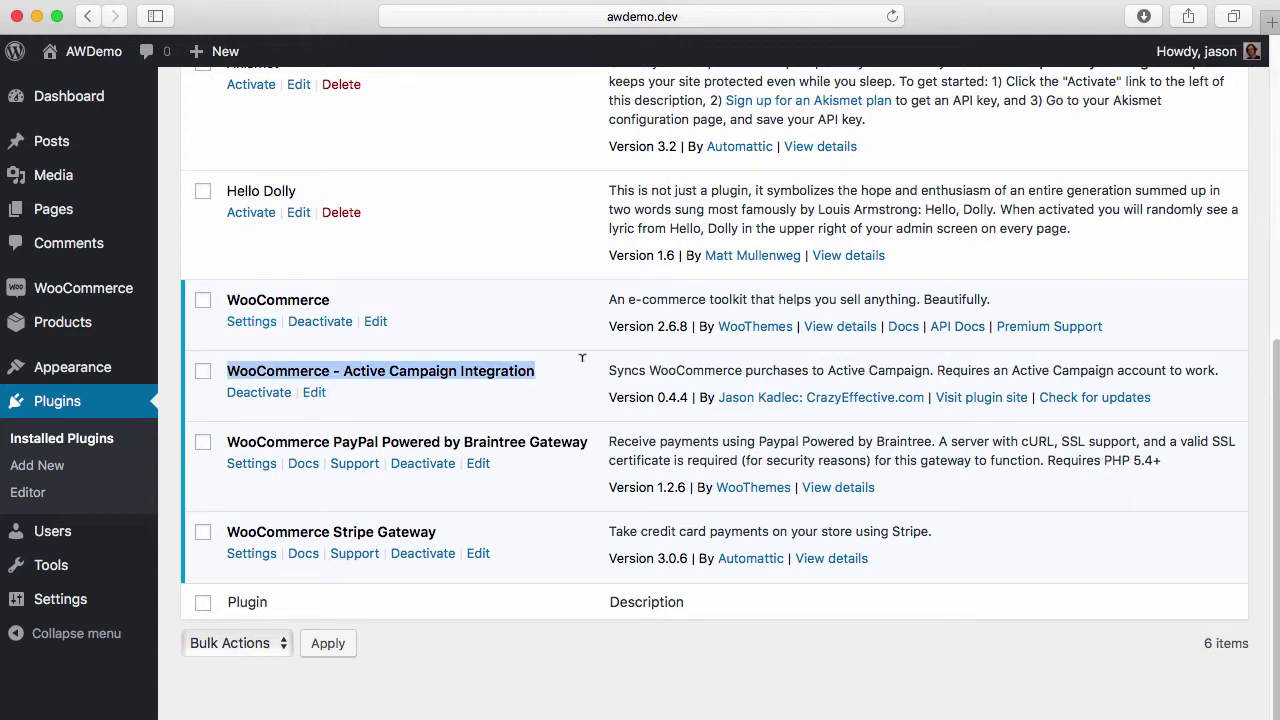
left_click_drag(225, 441, 565, 442)
left_click(232, 519)
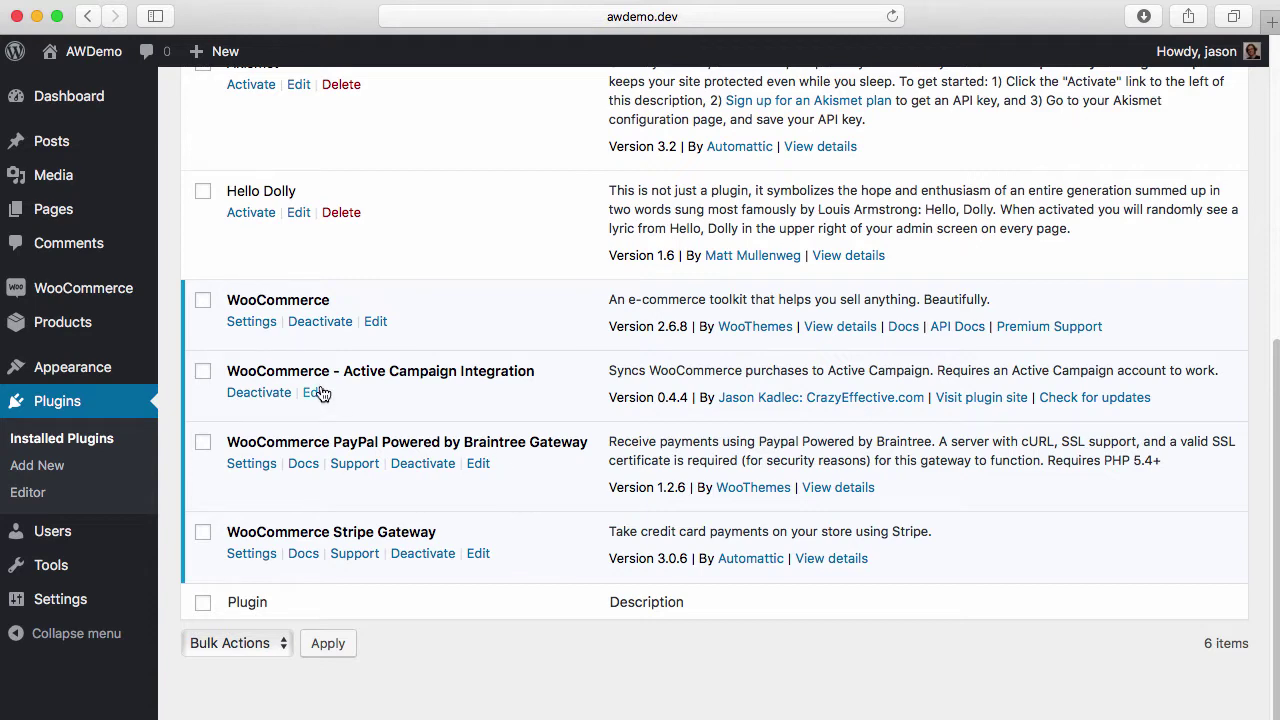
mouse_move(116, 303)
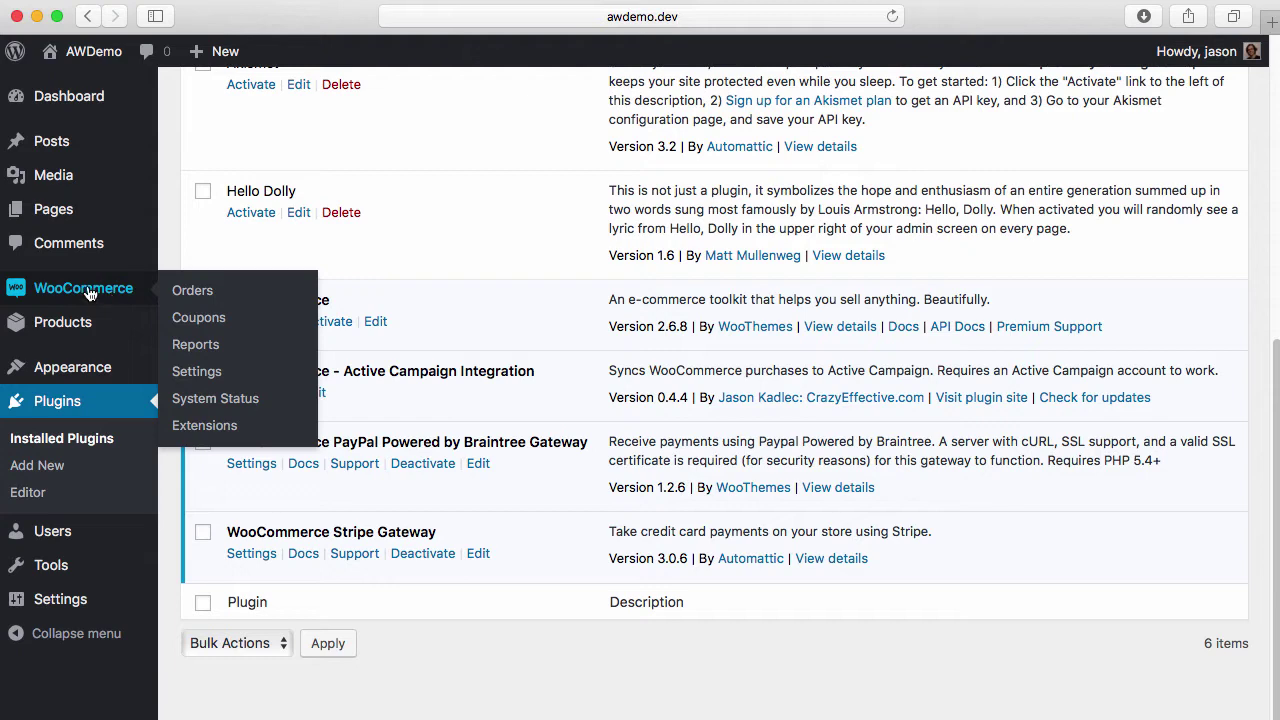
Paste the ActiveWoo license key into WooCommerce's Integration settings and save to activate it
left_click(182, 377)
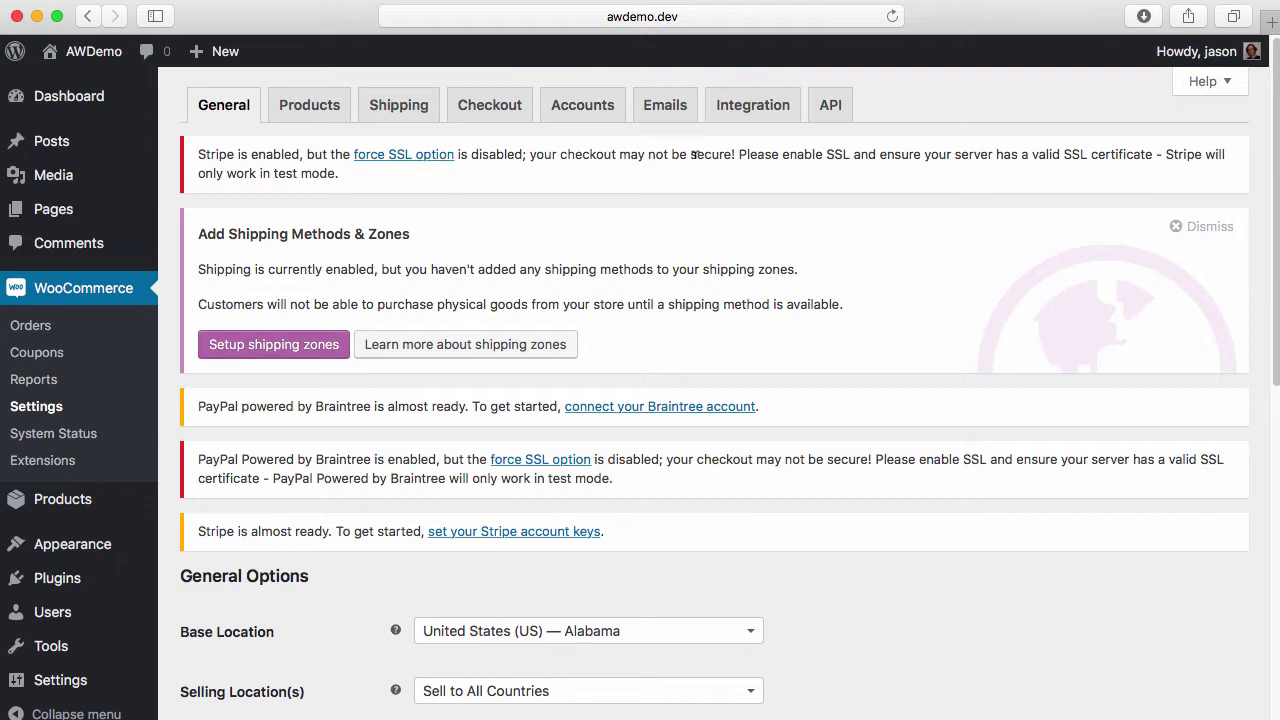
left_click(765, 106)
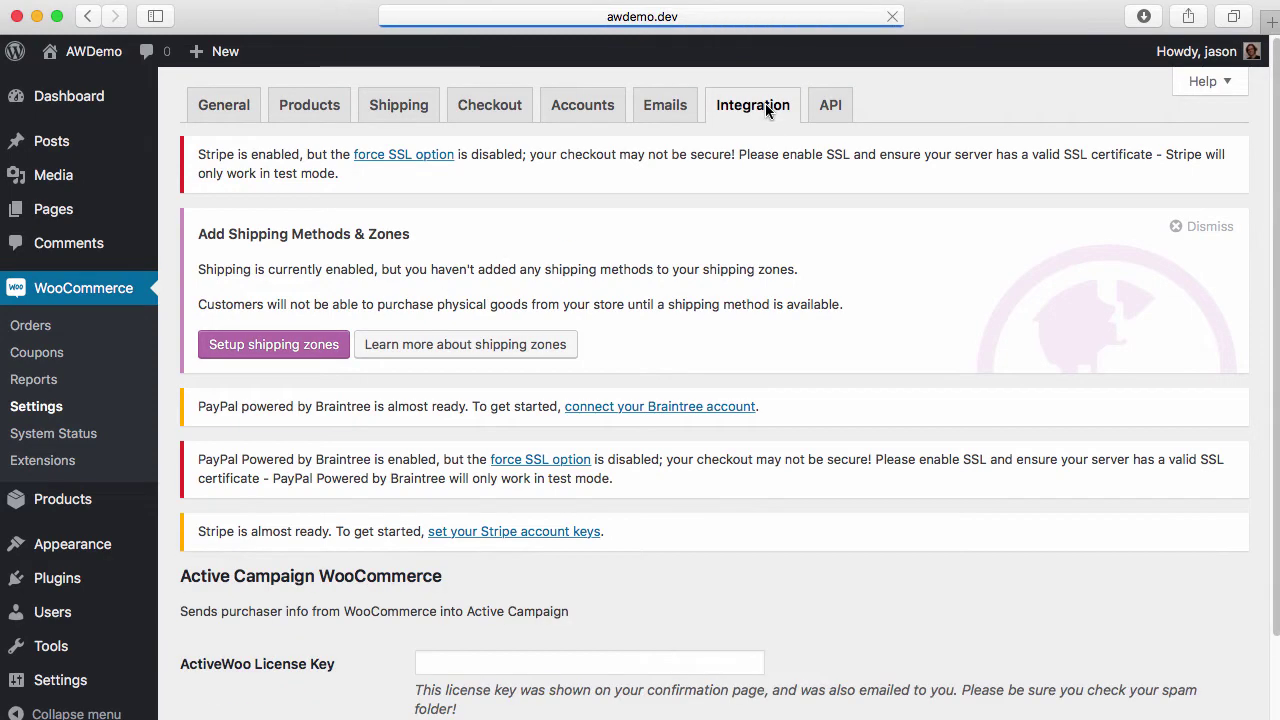
scroll(695, 352, "down", 2)
scroll(695, 352, "down", 2)
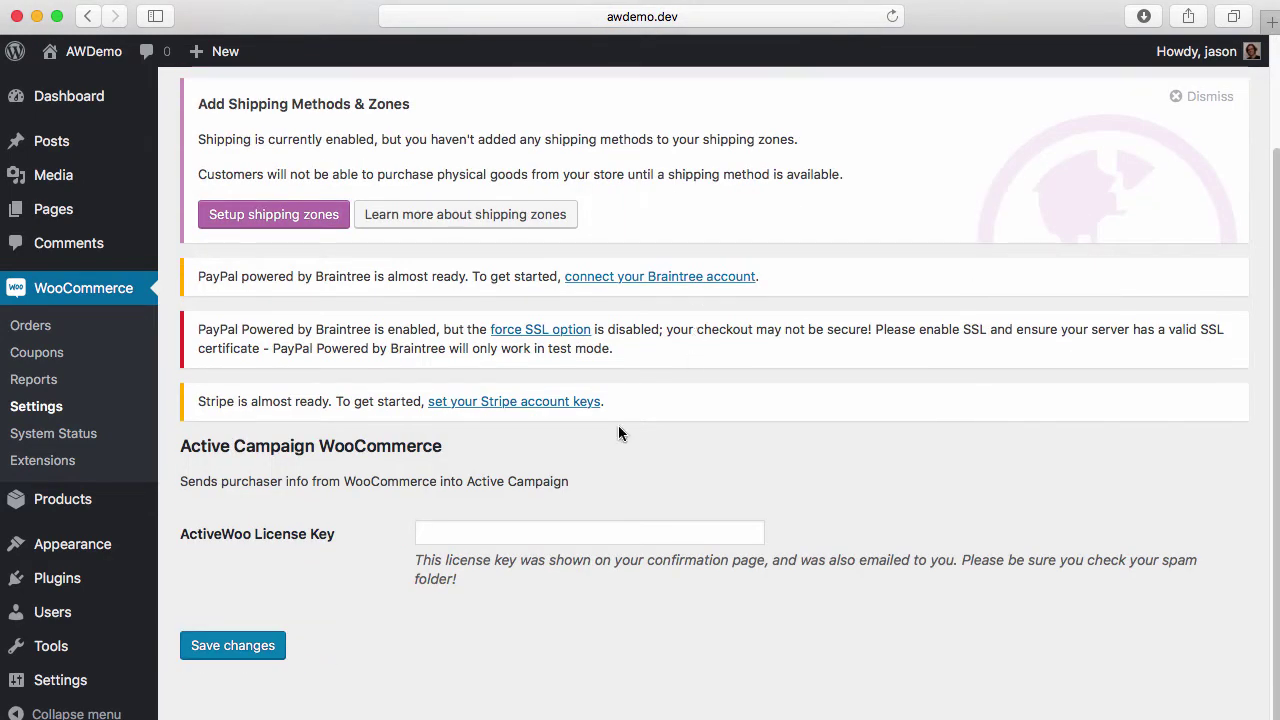
left_click(531, 533)
key("super+v")
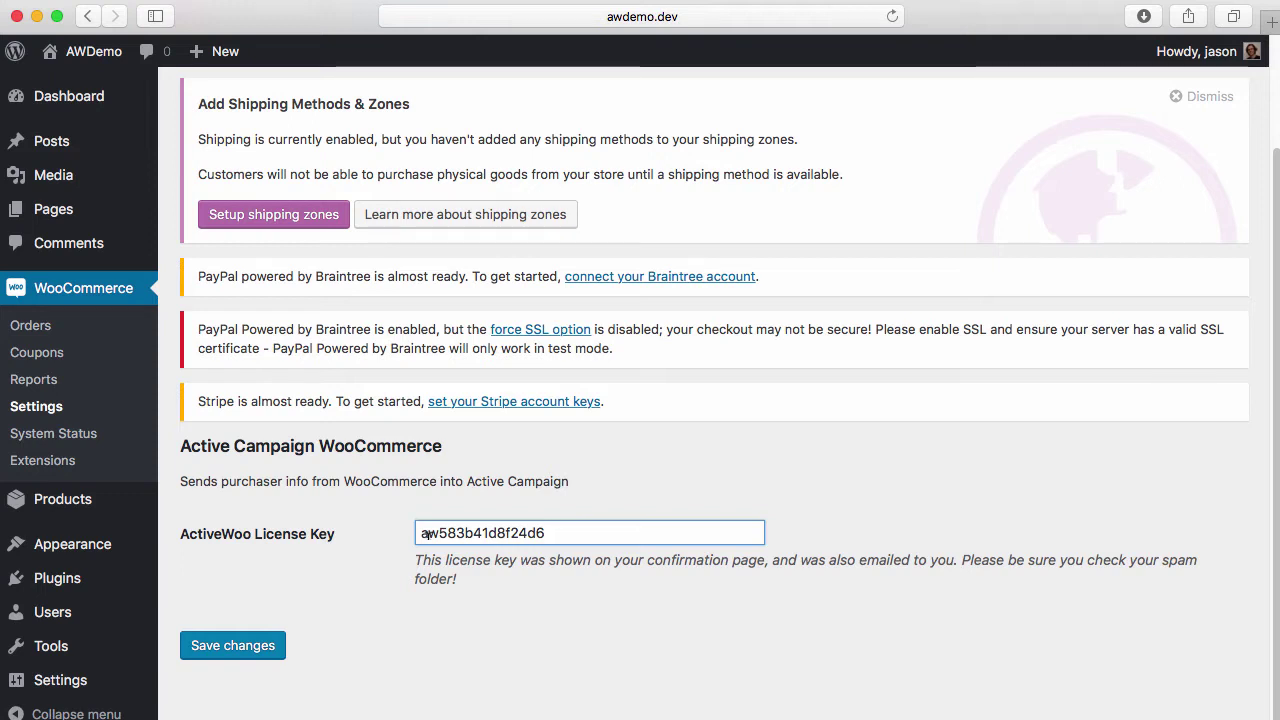
left_click(240, 646)
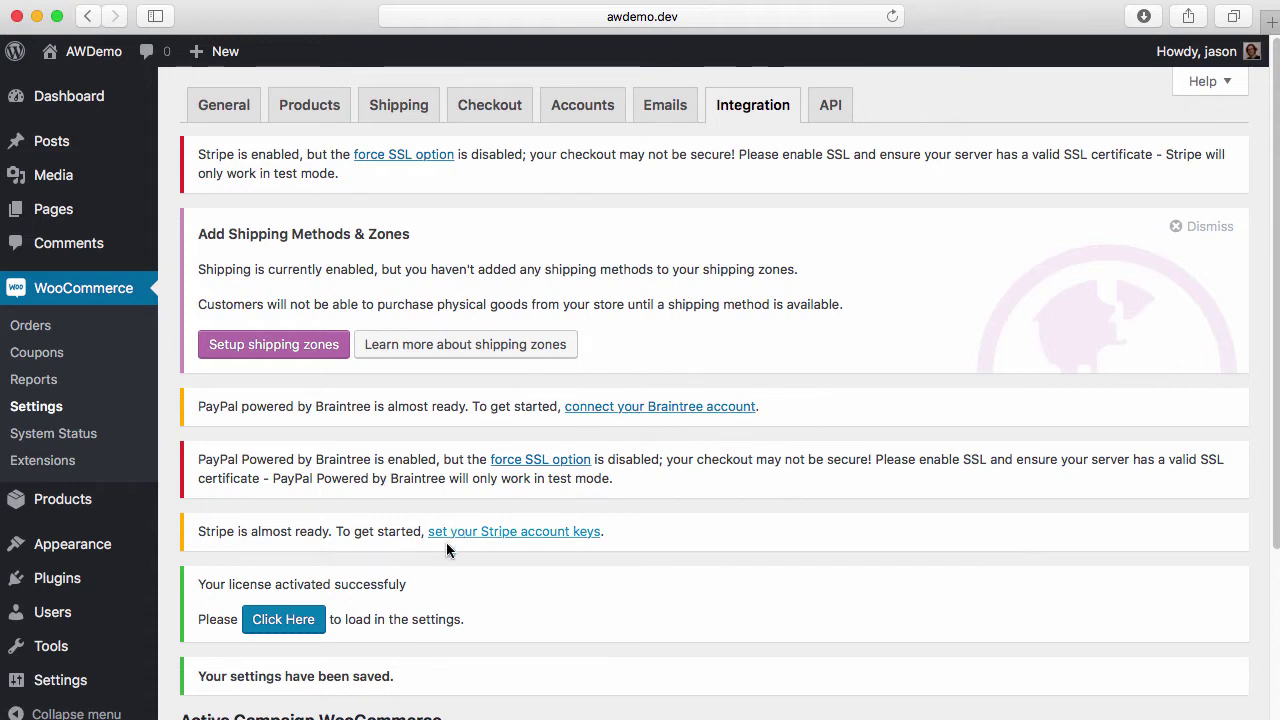
Open the Active Campaign connection settings from the license notice and get ready to fill in API URL
left_click_drag(193, 582, 500, 626)
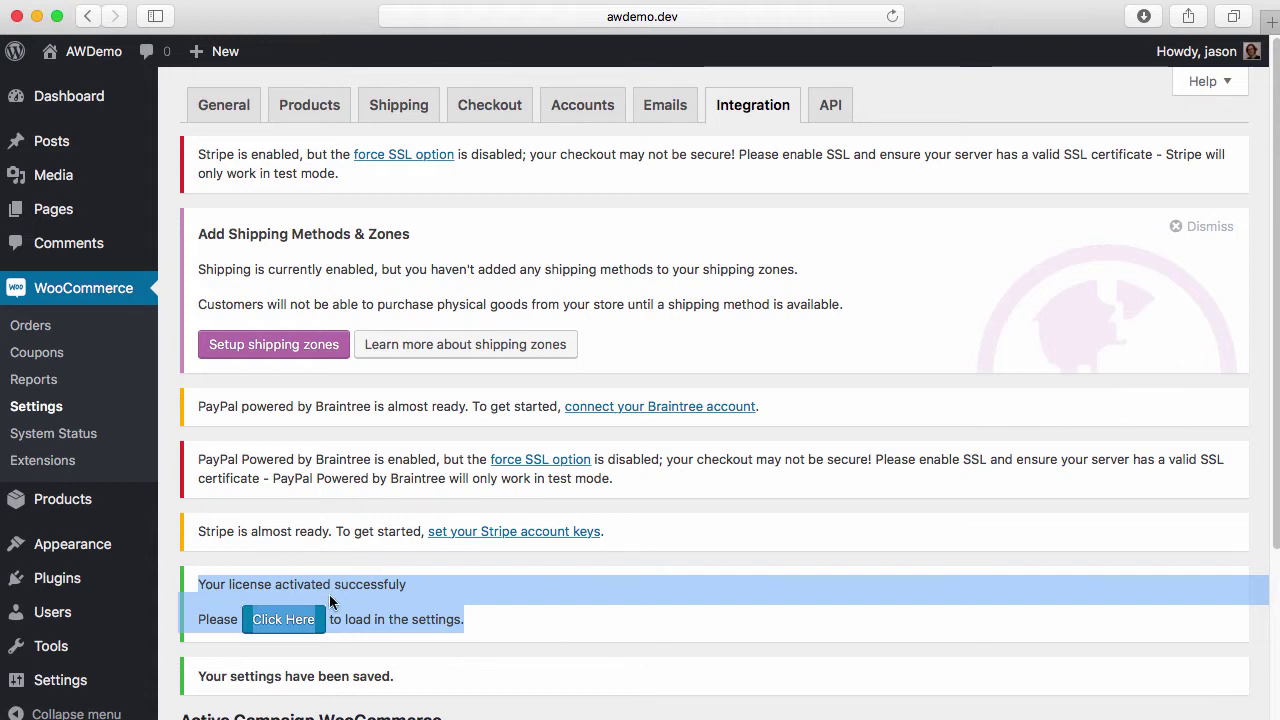
left_click(444, 600)
left_click(285, 620)
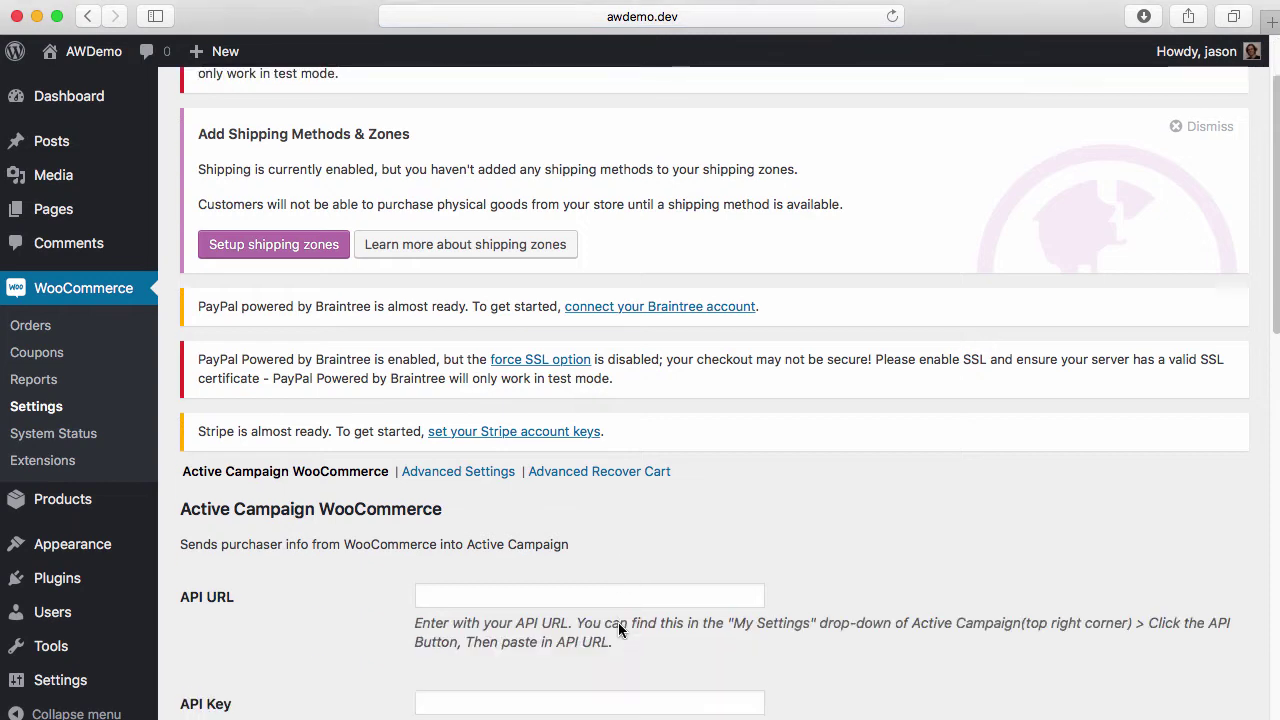
scroll(618, 622, "down", 3)
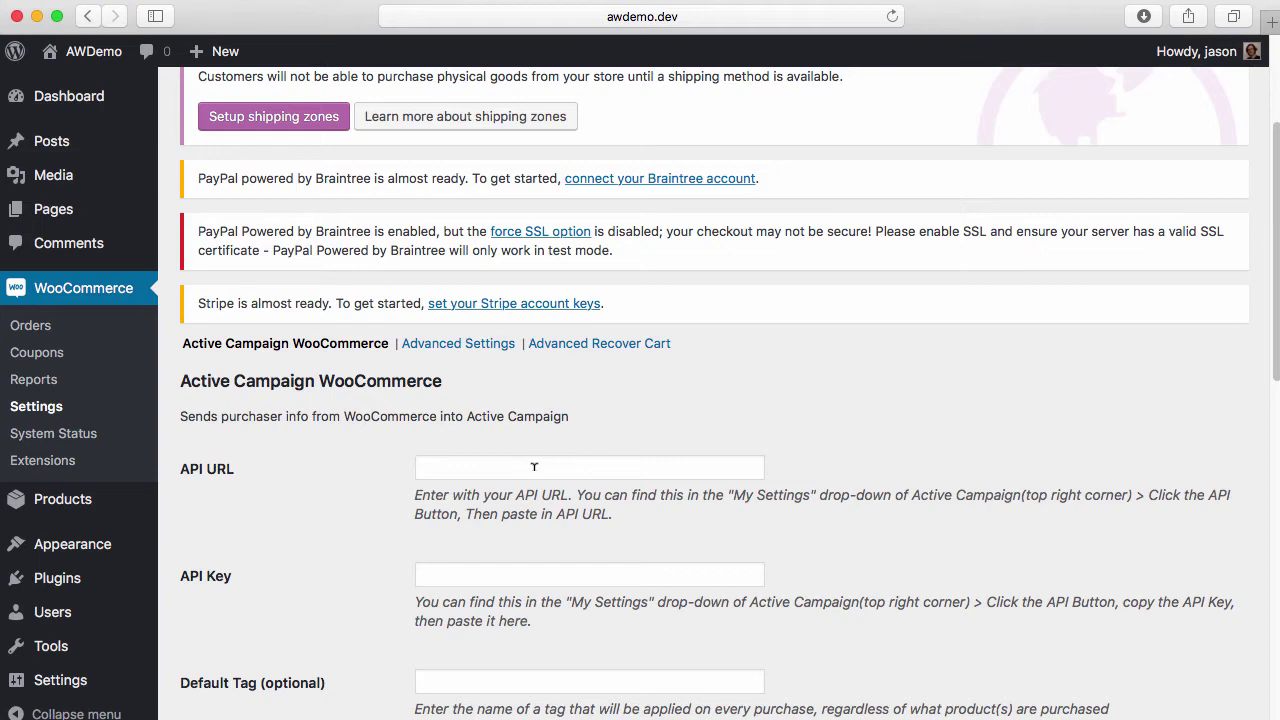
left_click(534, 467)
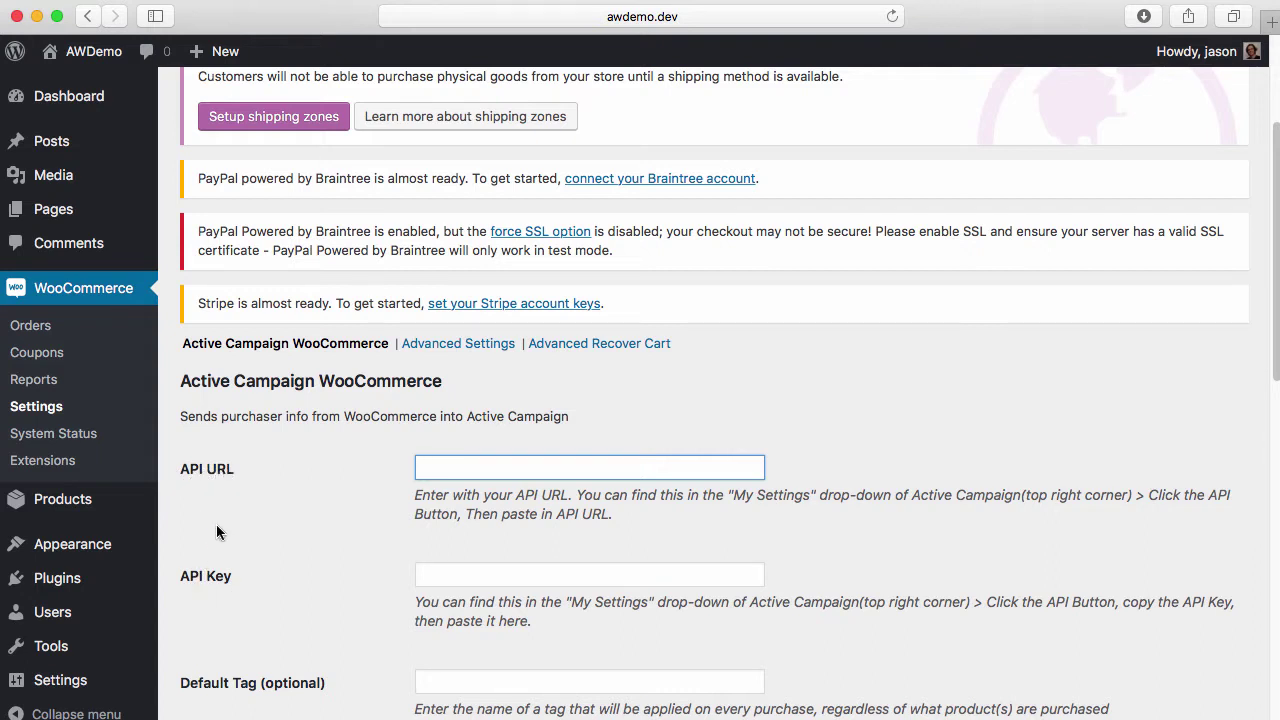
key("super+Tab")
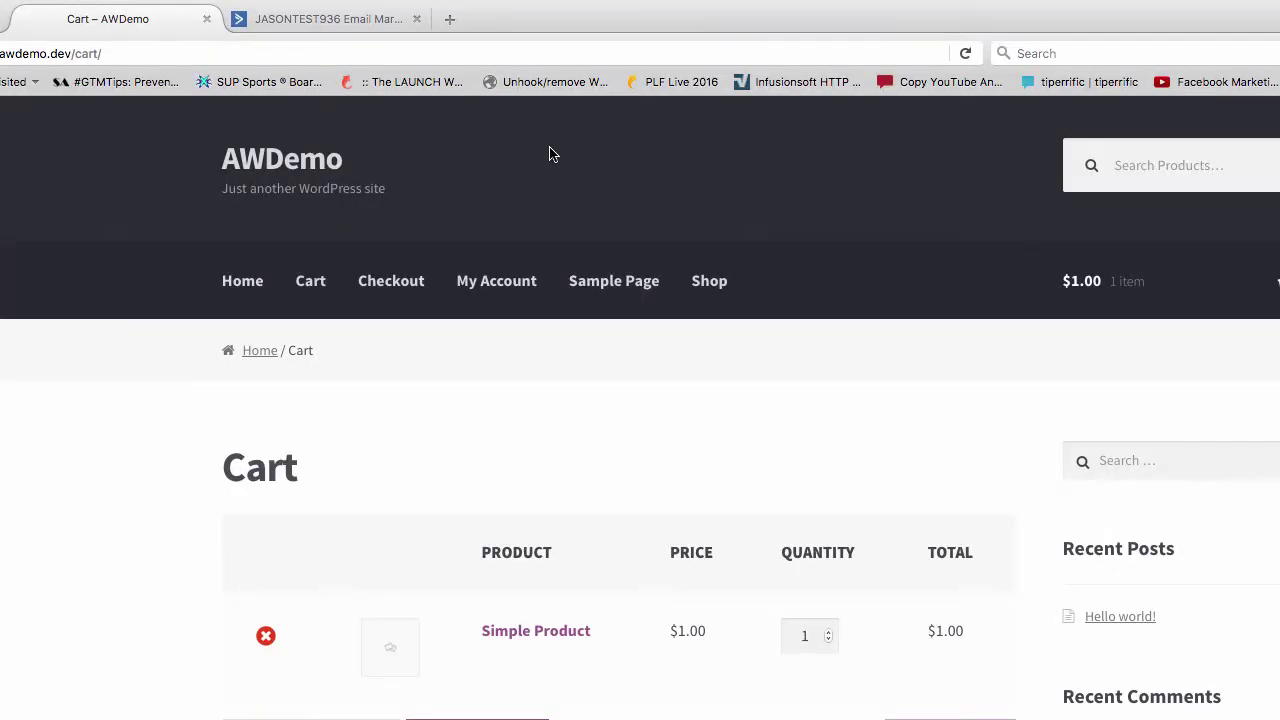
Open the Developer API access details in ActiveCampaign's account settings
left_click(357, 15)
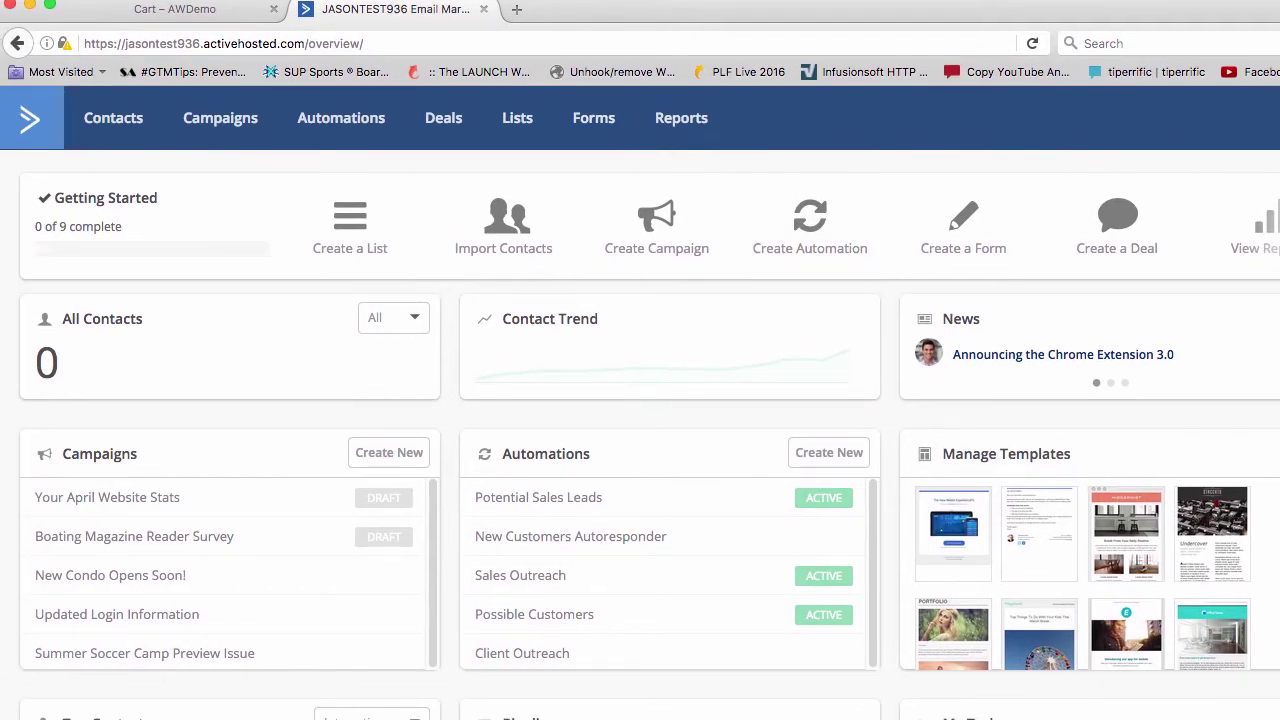
left_click_drag(1279, 719, 1265, 719)
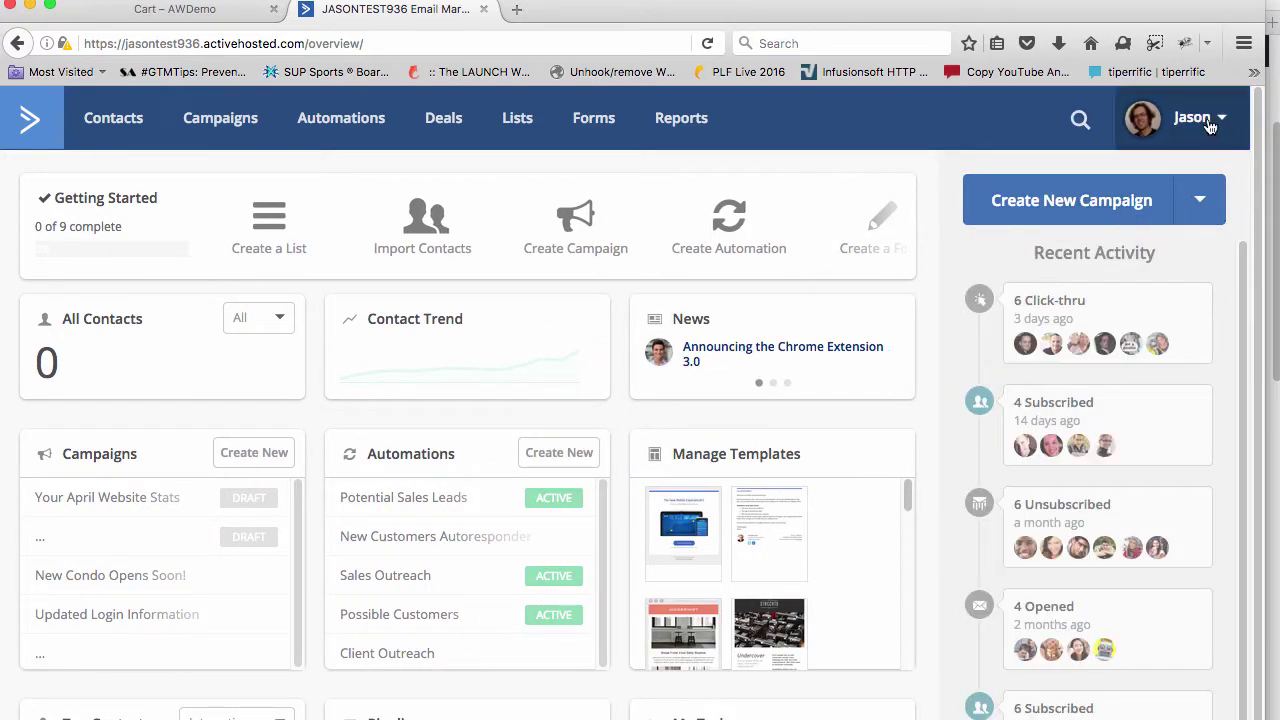
left_click(1215, 121)
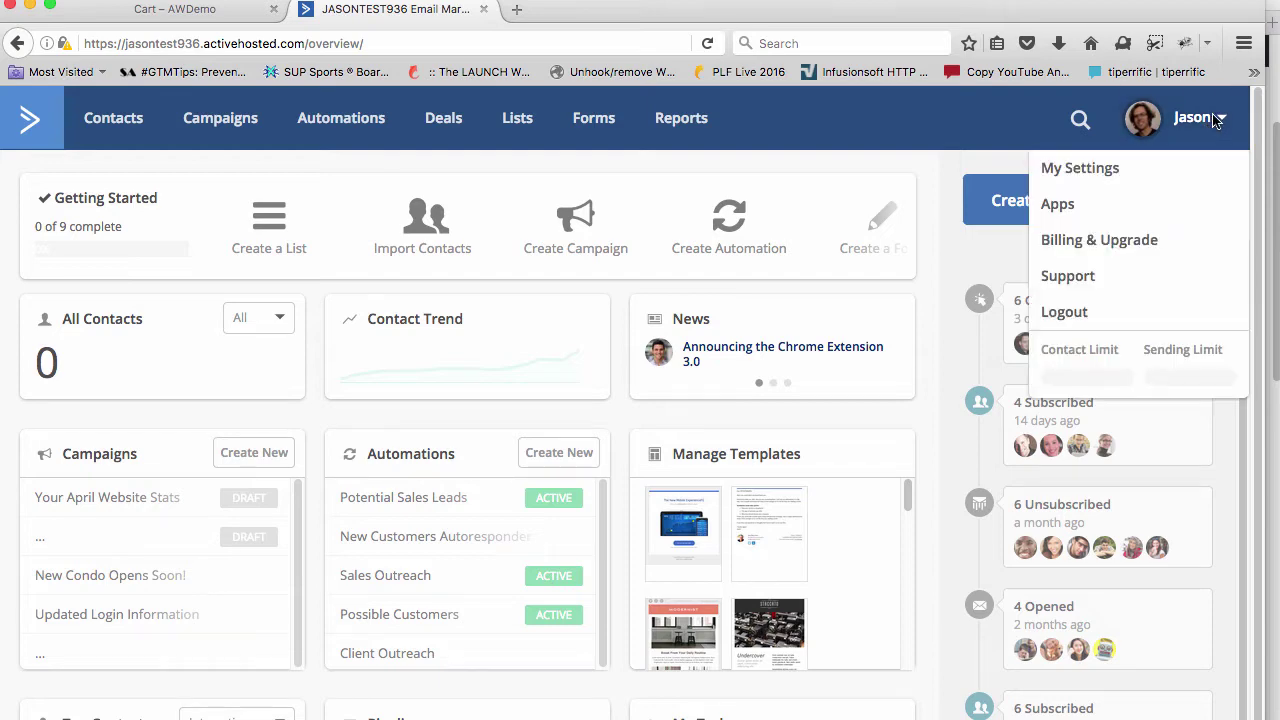
left_click(1070, 172)
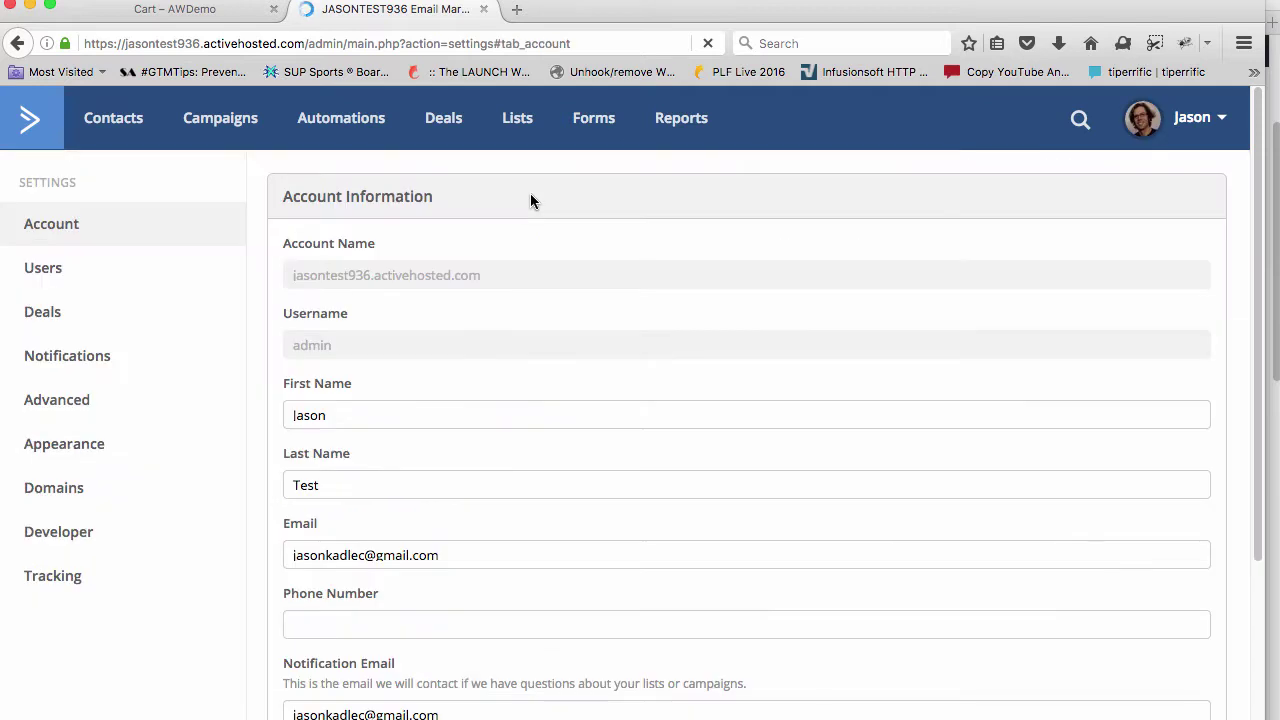
left_click(87, 536)
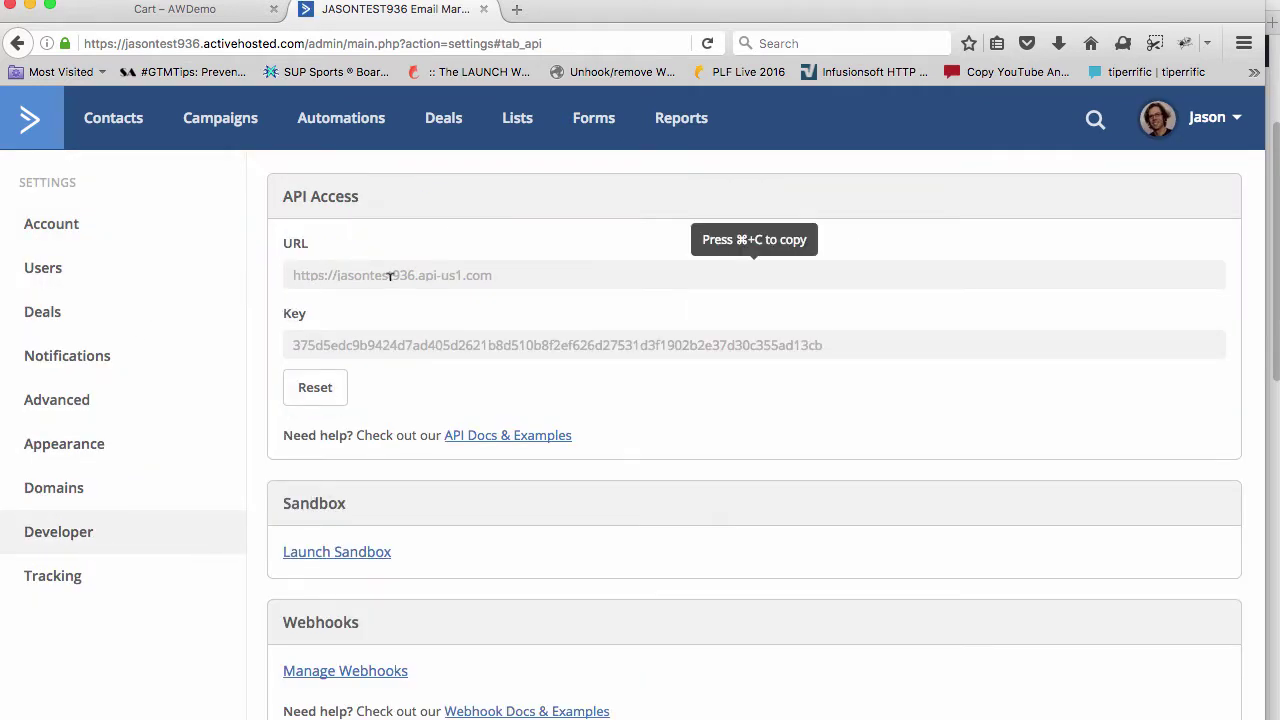
Copy the API URL and return to the WooCommerce settings window
left_click_drag(513, 271, 279, 266)
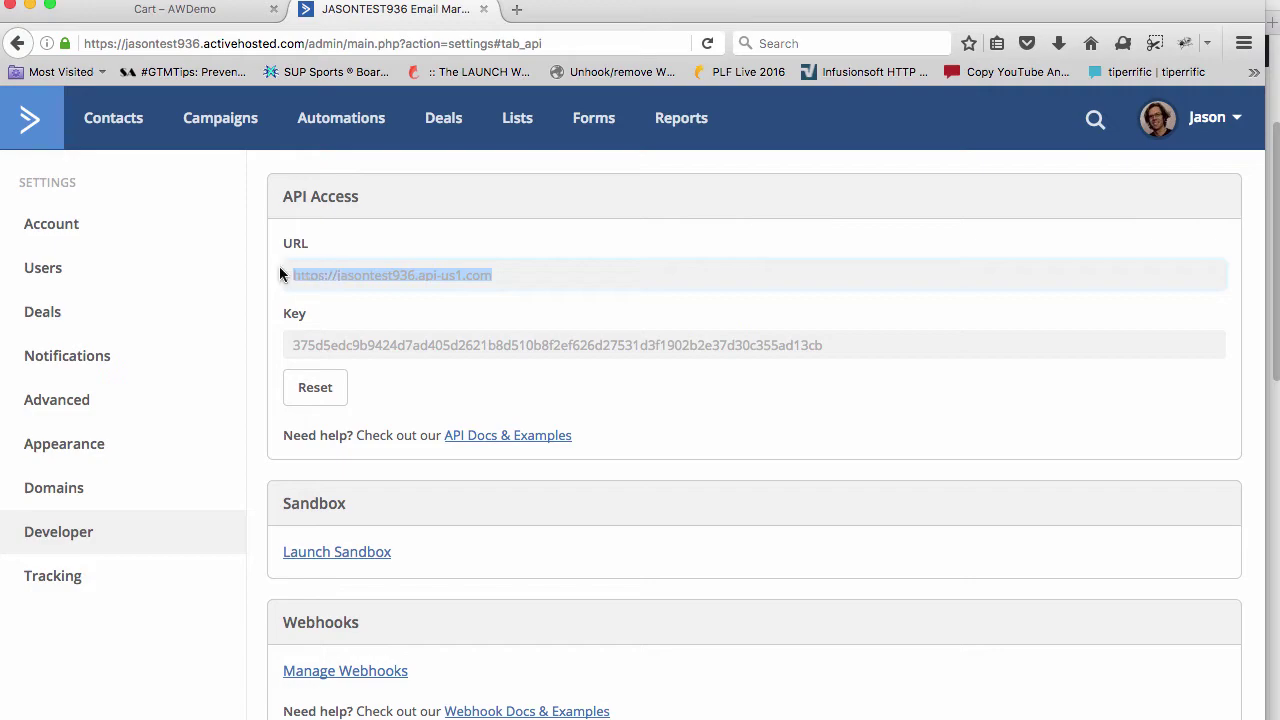
key("super+c")
key("super+Tab")
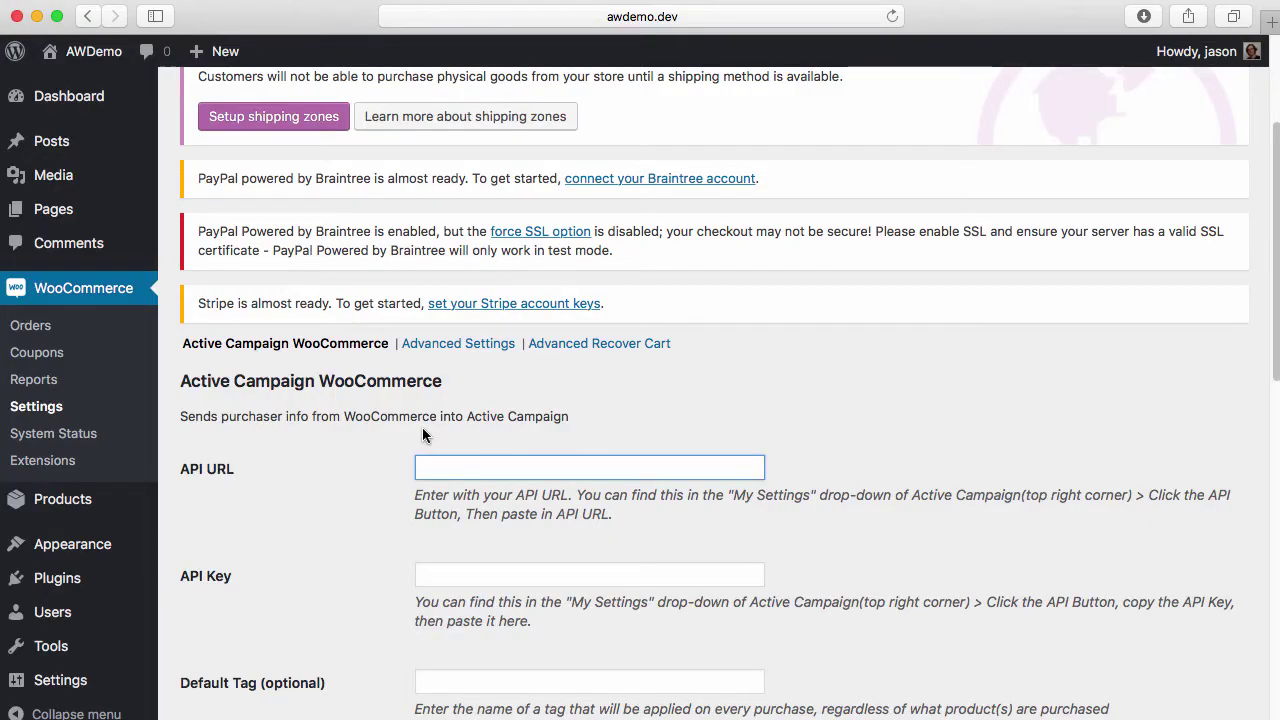
Paste the API URL into WooCommerce and copy the API Key from ActiveCampaign
key("super+v")
key("super+Tab")
left_click_drag(283, 335, 838, 355)
key("super+c")
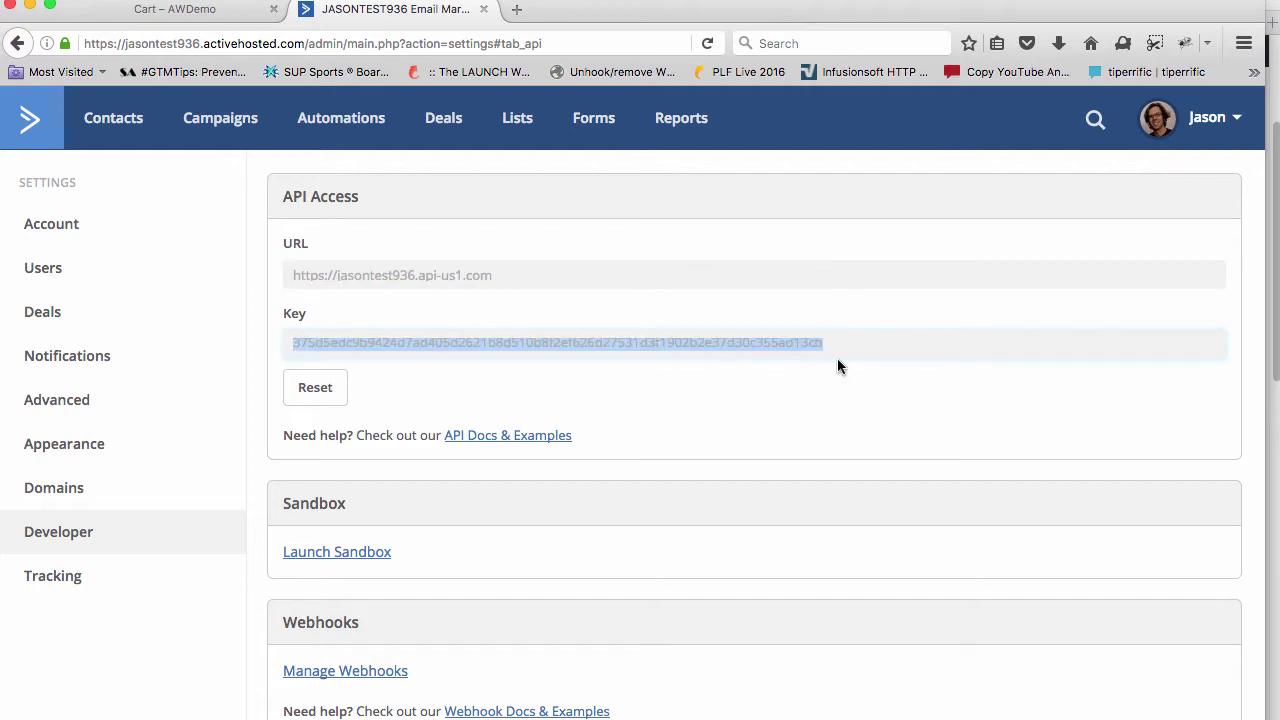
key("super+Tab")
Paste the key into the API Key field and save the connection settings
left_click(637, 569)
key("super+v")
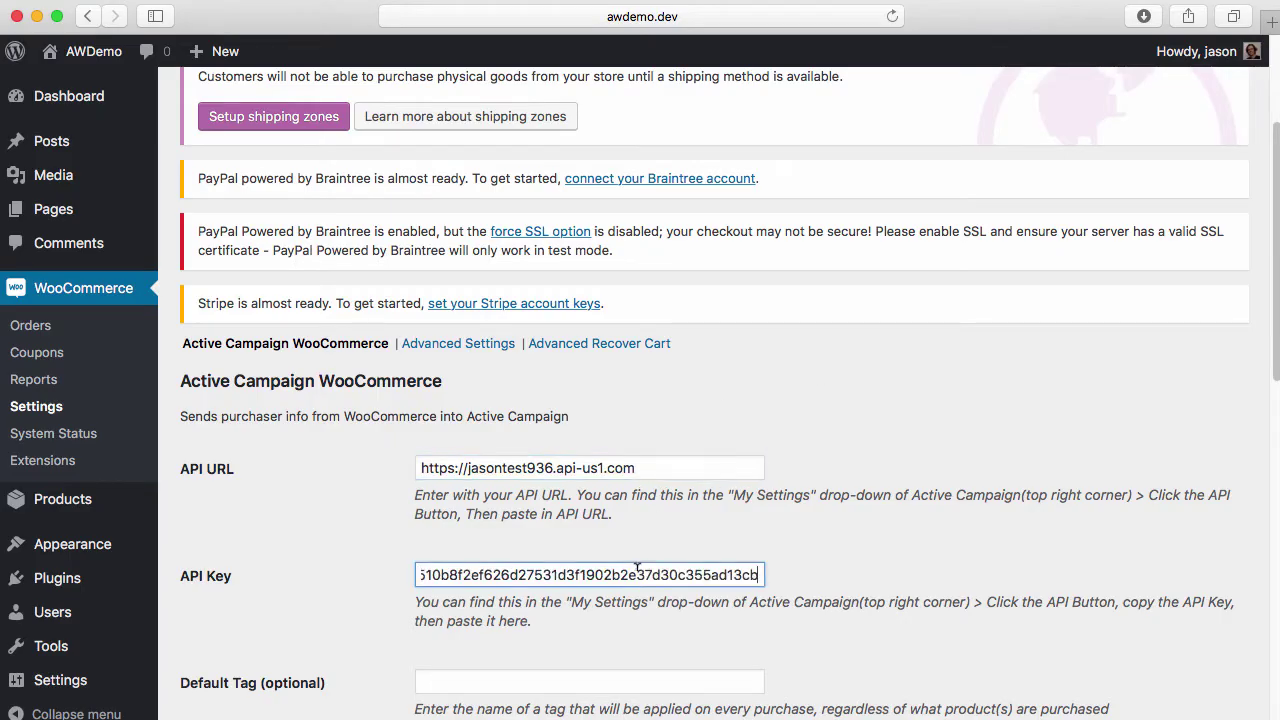
scroll(600, 566, "down", 15)
left_click(234, 645)
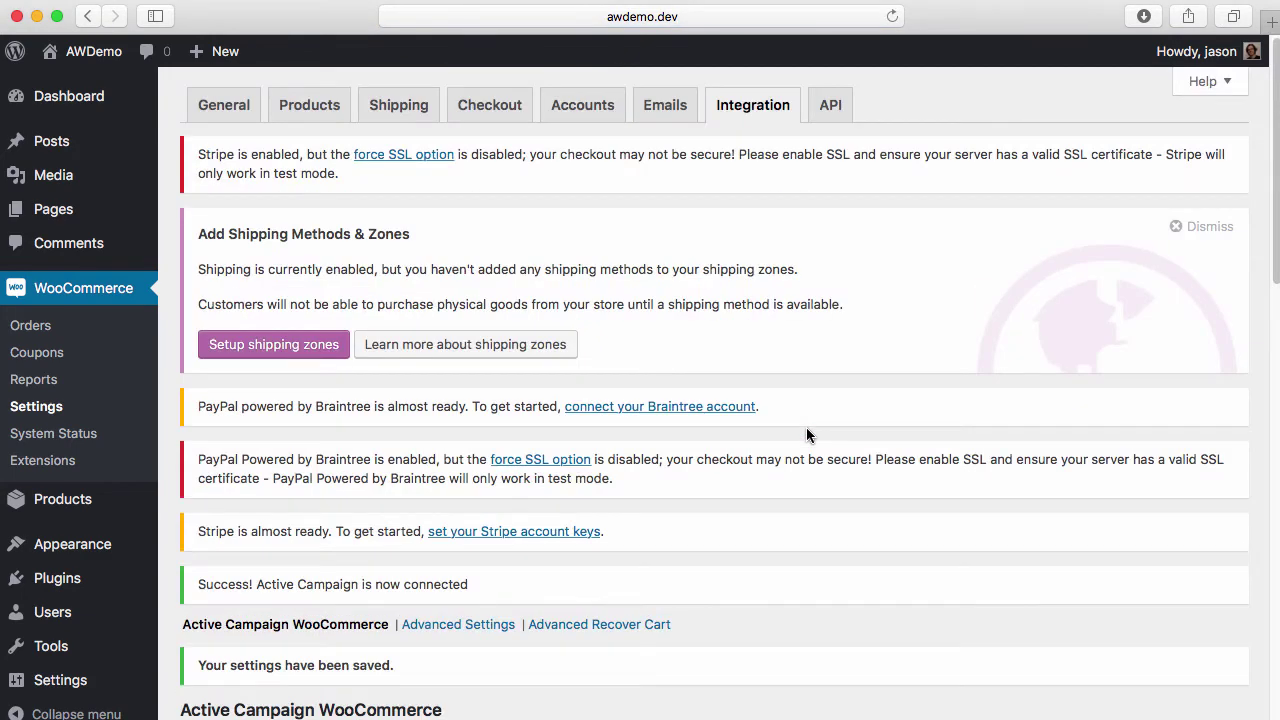
scroll(658, 444, "down", 5)
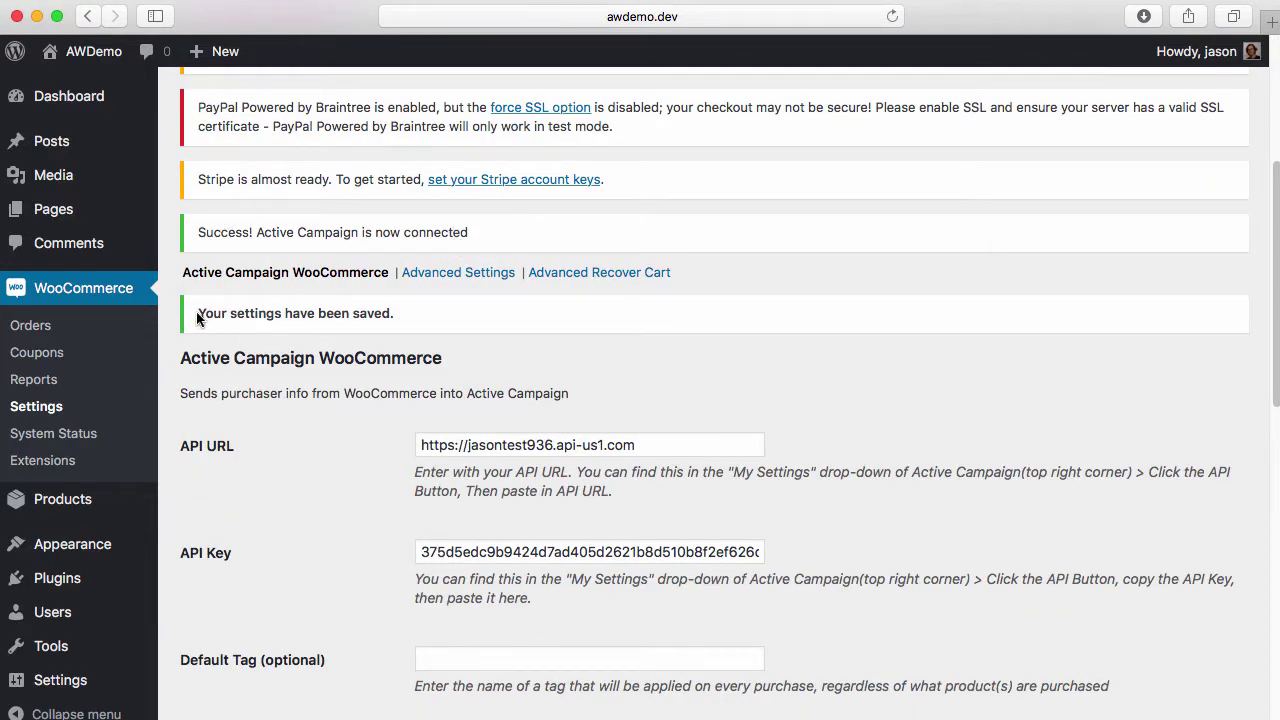
left_click_drag(198, 316, 425, 311)
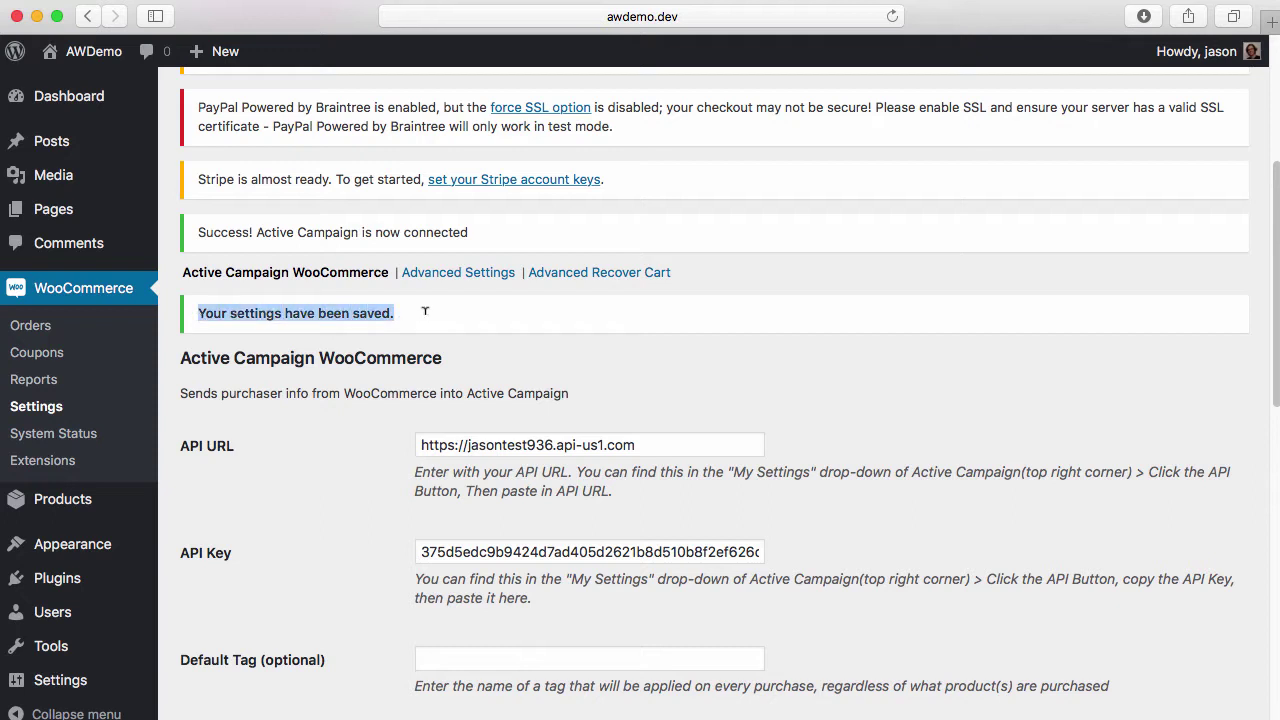
left_click(200, 240)
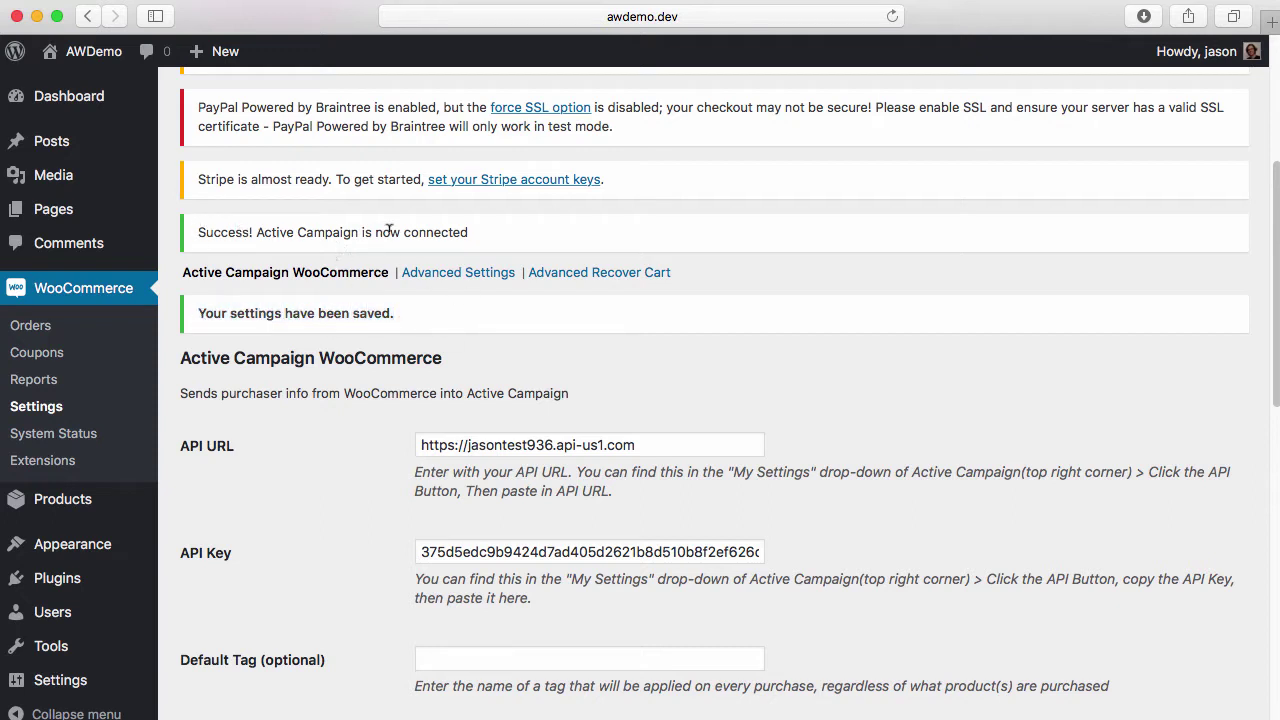
triple_click(462, 306)
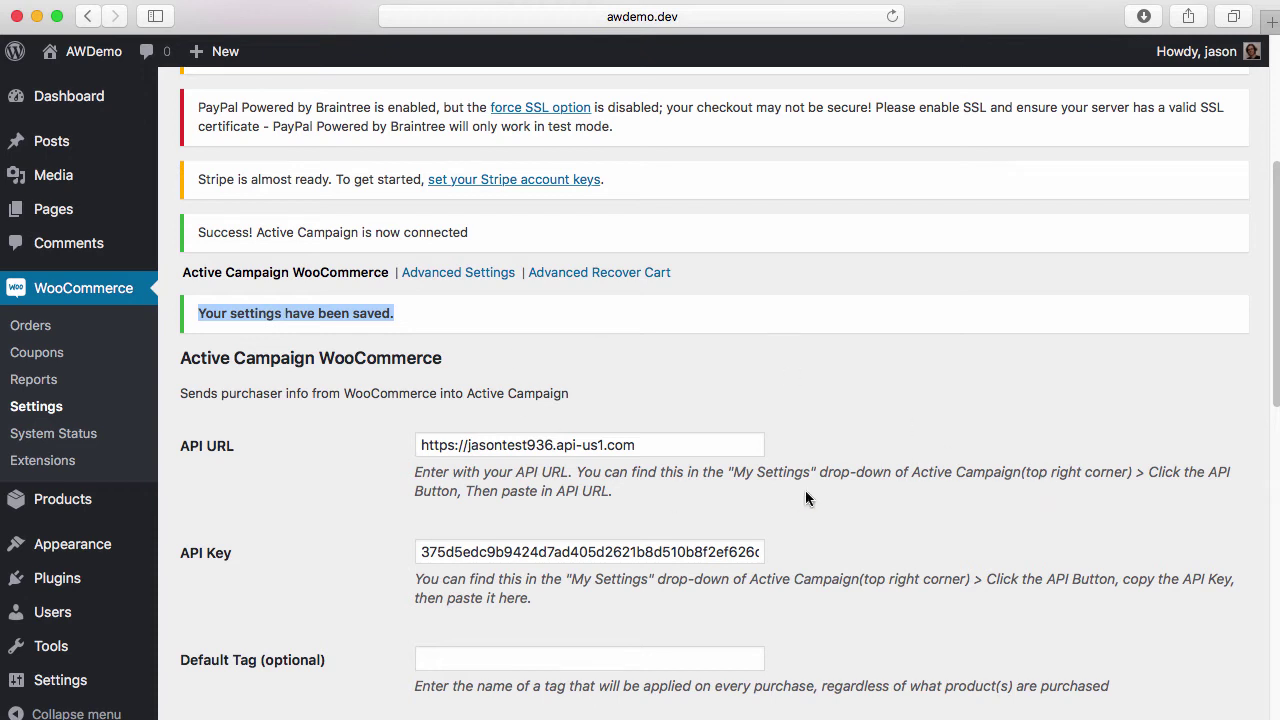
scroll(805, 498, "down", 2)
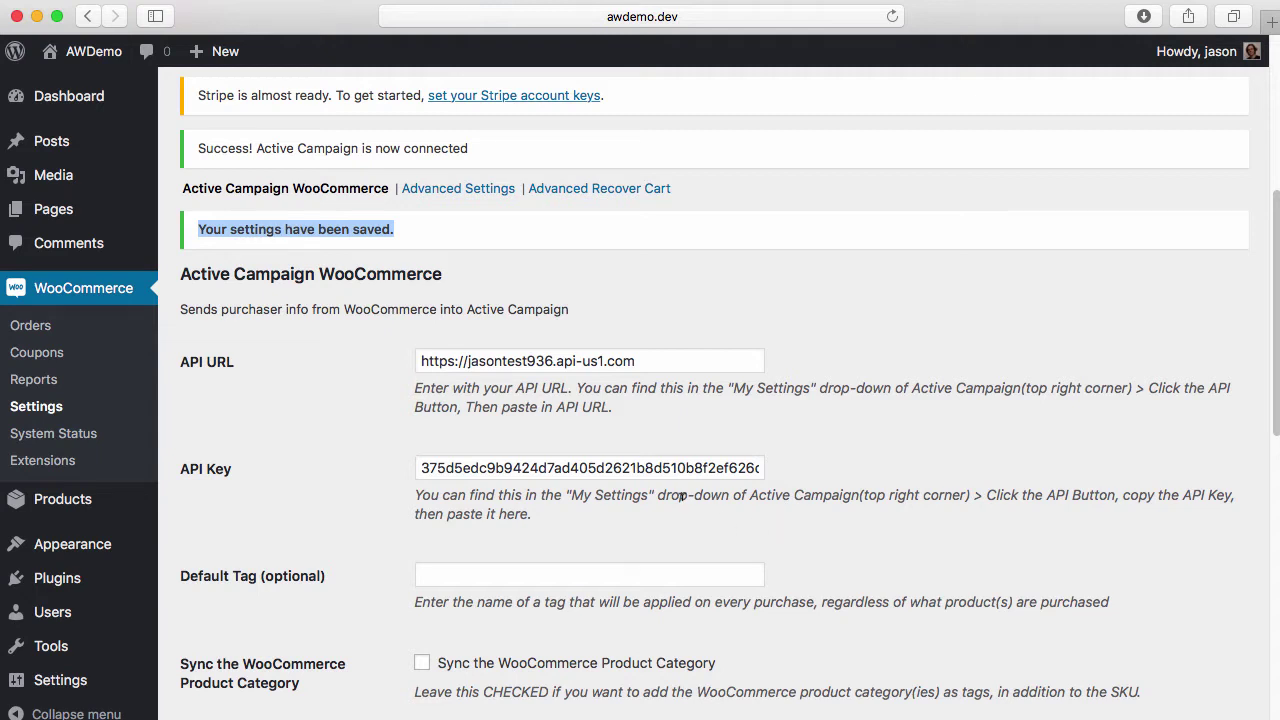
scroll(682, 496, "down", 1)
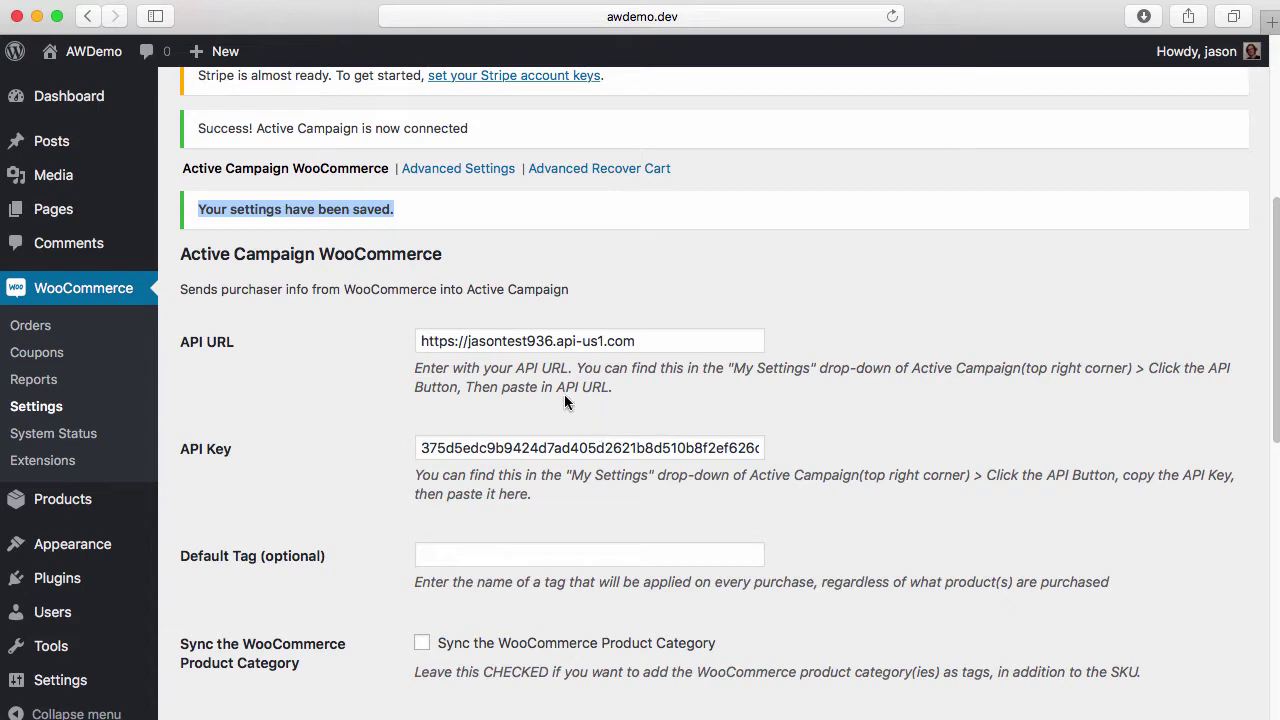
scroll(564, 400, "down", 3)
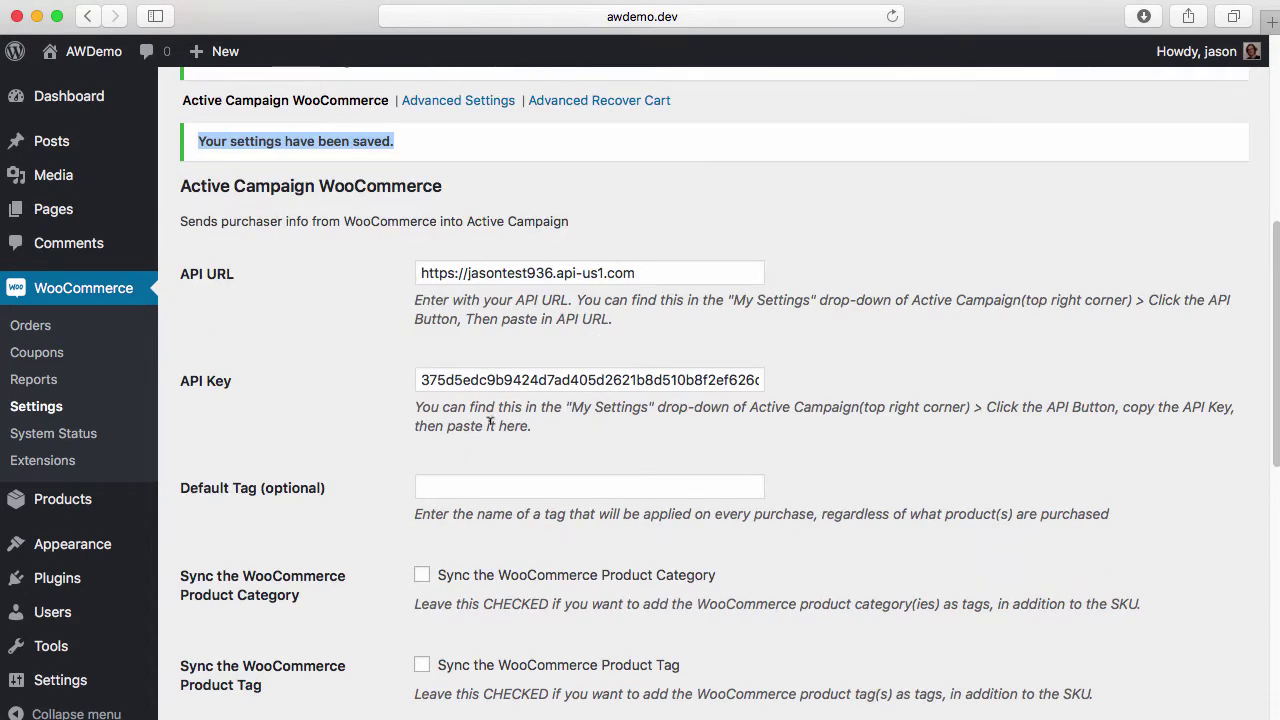
left_click_drag(420, 273, 610, 273)
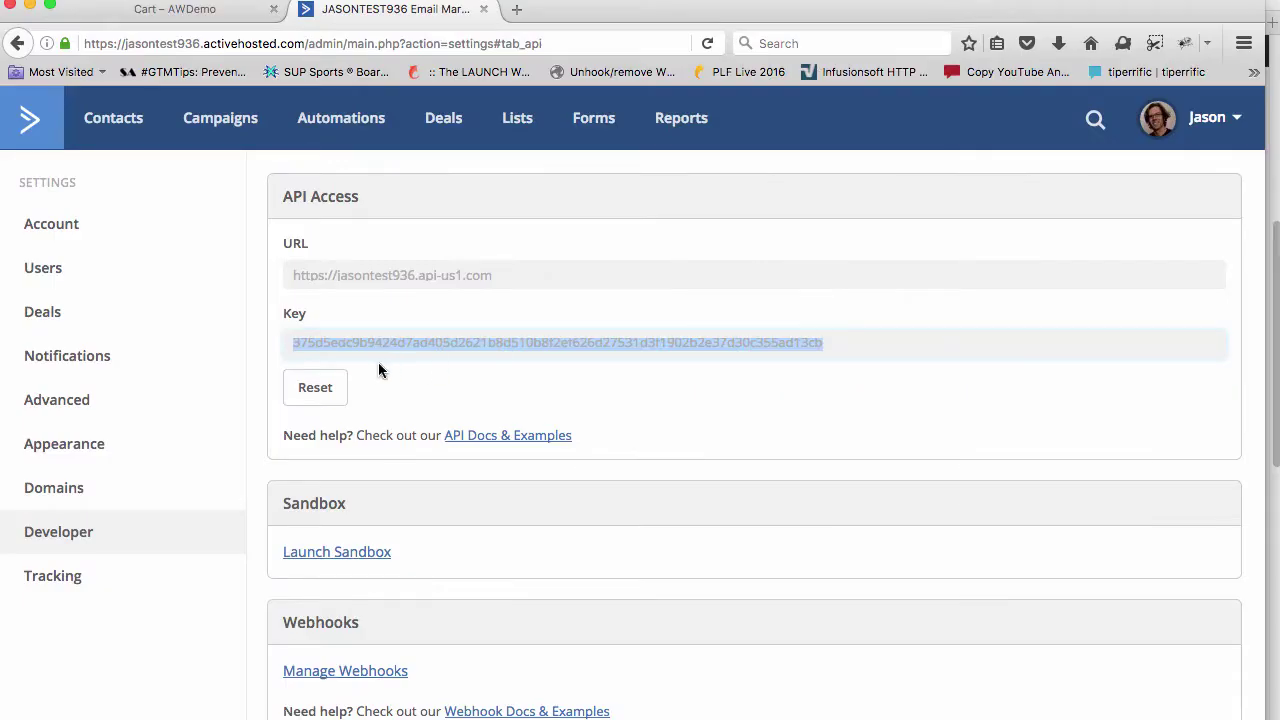
Switch to the 'Cart – AWDemo' tab and scroll down the cart
left_click(184, 8)
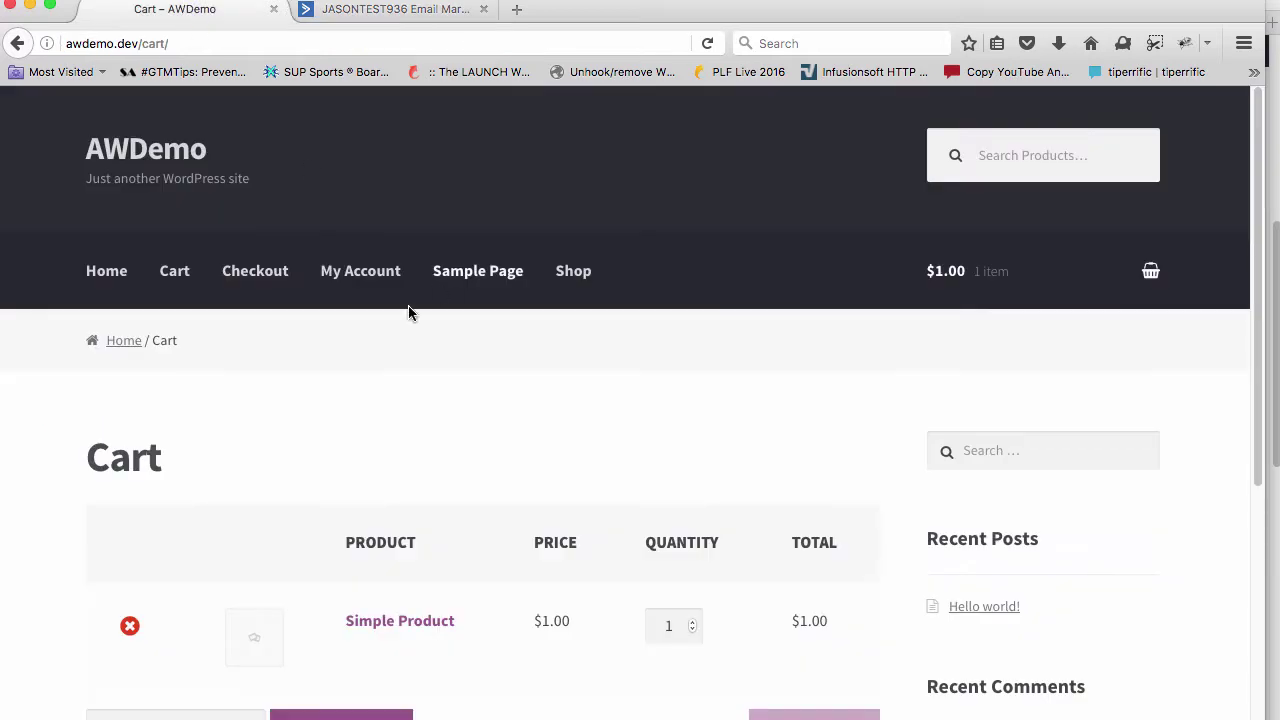
scroll(358, 438, "down", 3)
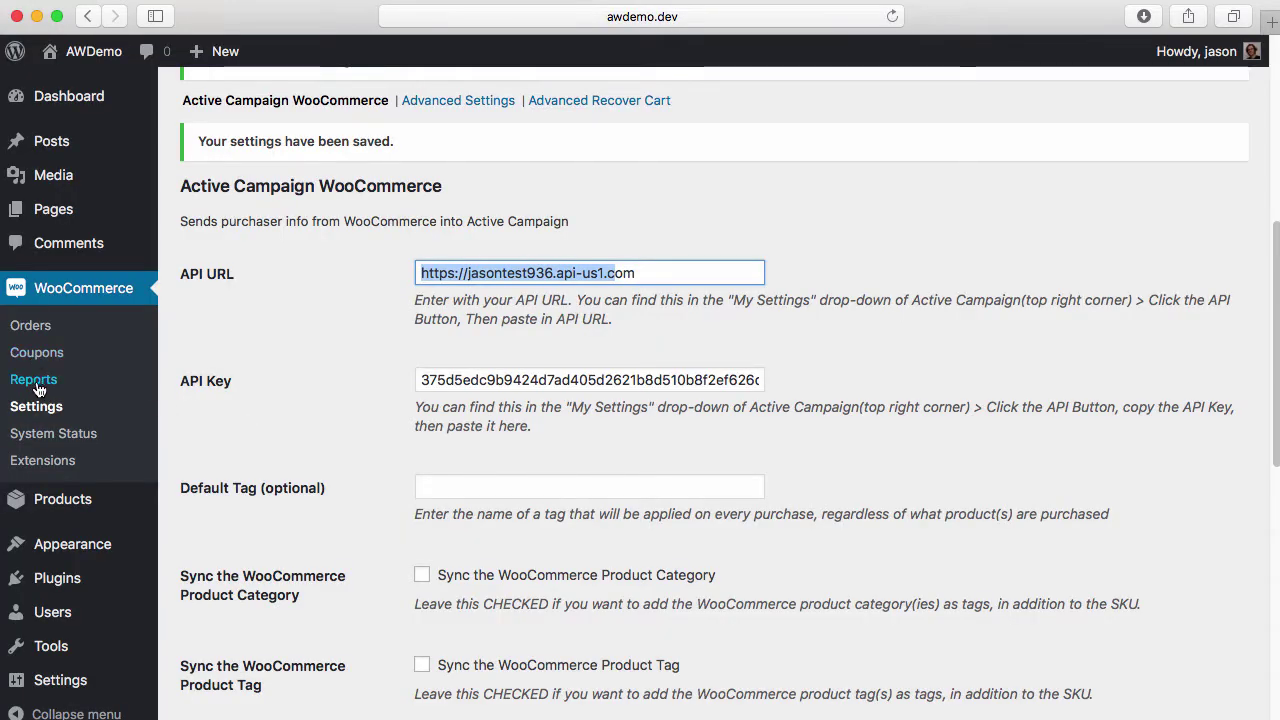
Open the WooCommerce products list and select the Simple Product's SKU, AW-Simple
scroll(36, 388, "down", 5)
mouse_move(40, 505)
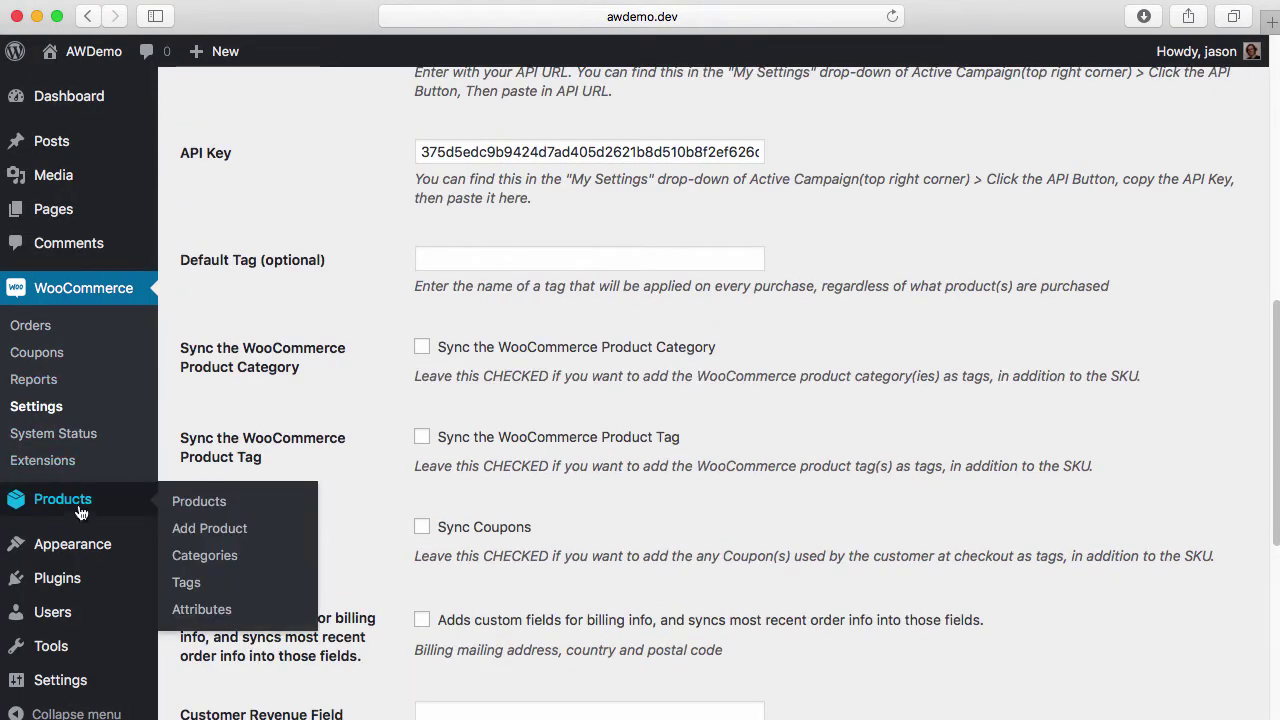
left_click(197, 501)
scroll(443, 479, "down", 4)
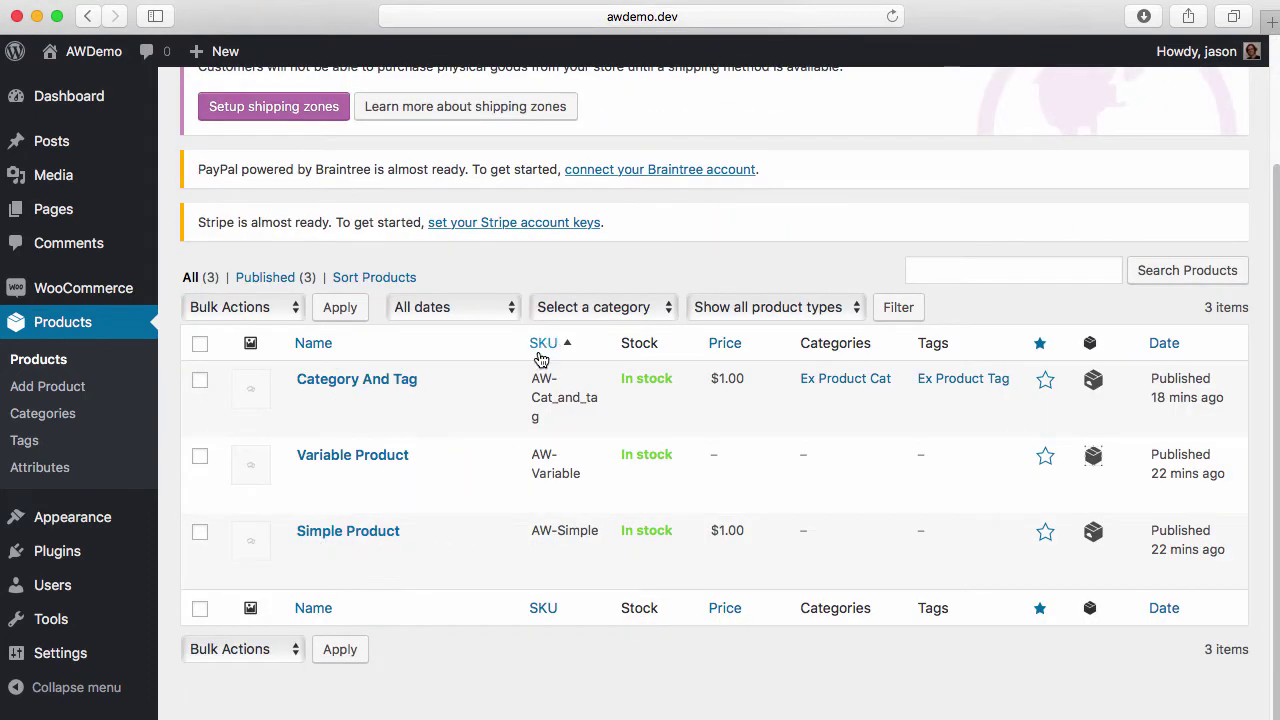
left_click_drag(530, 530, 601, 530)
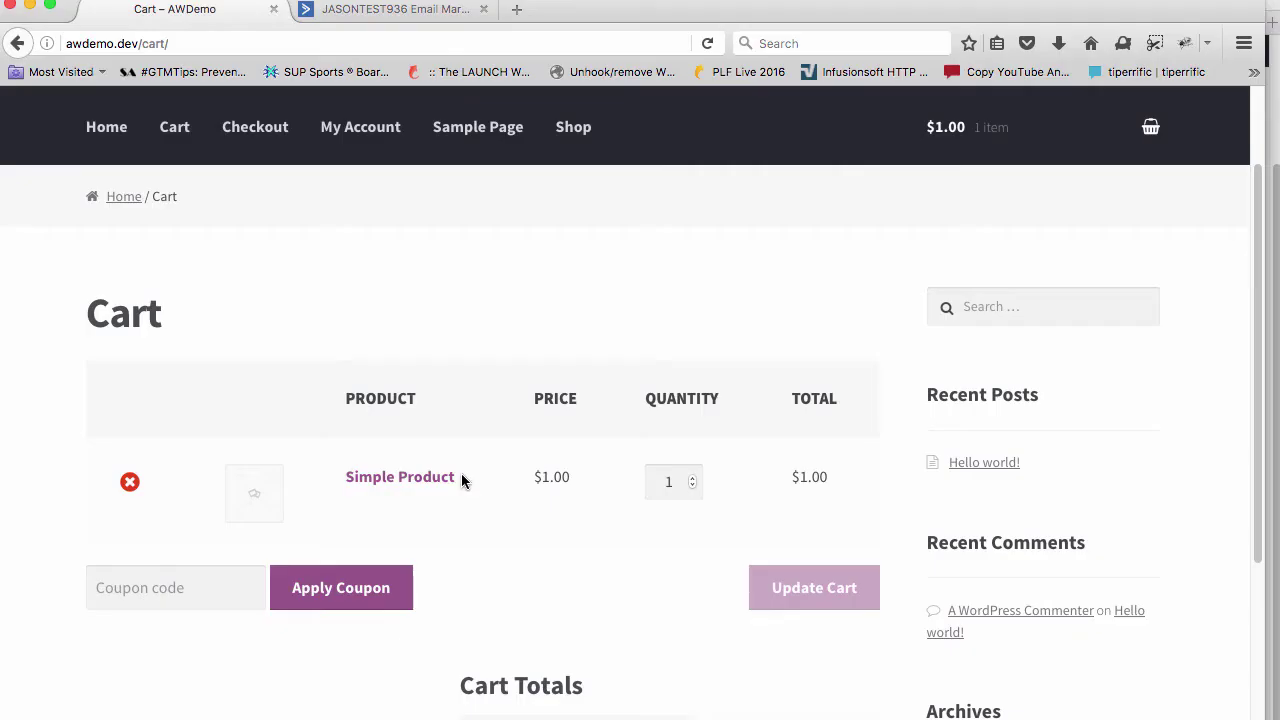
scroll(405, 480, "down", 2)
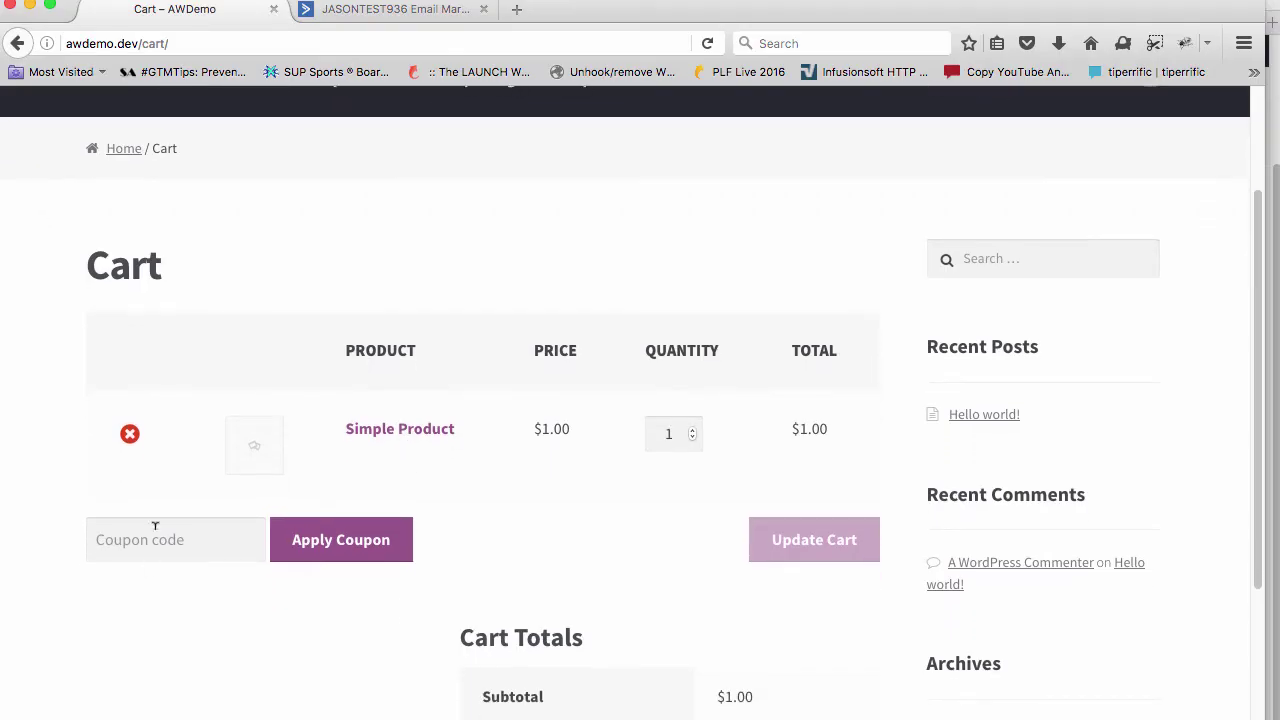
Apply the coupon 'test' to the cart
left_click(175, 540)
type("test")
left_click(355, 553)
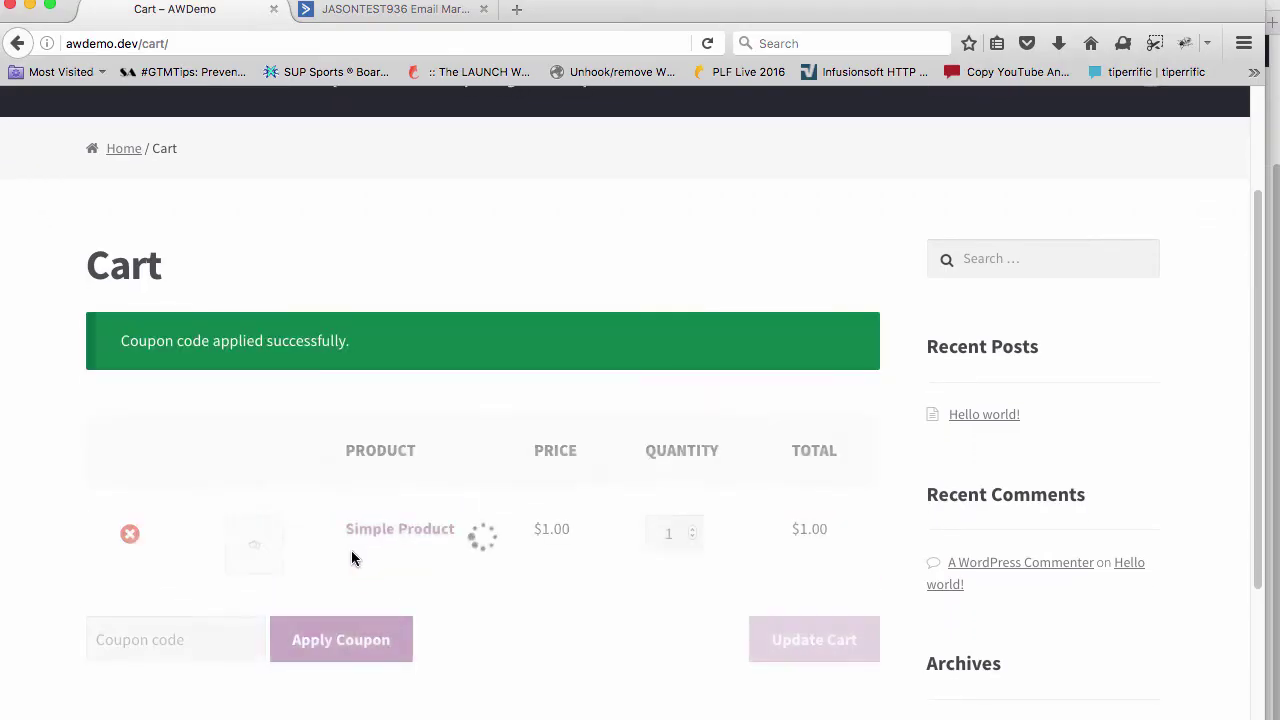
scroll(482, 552, "down", 10)
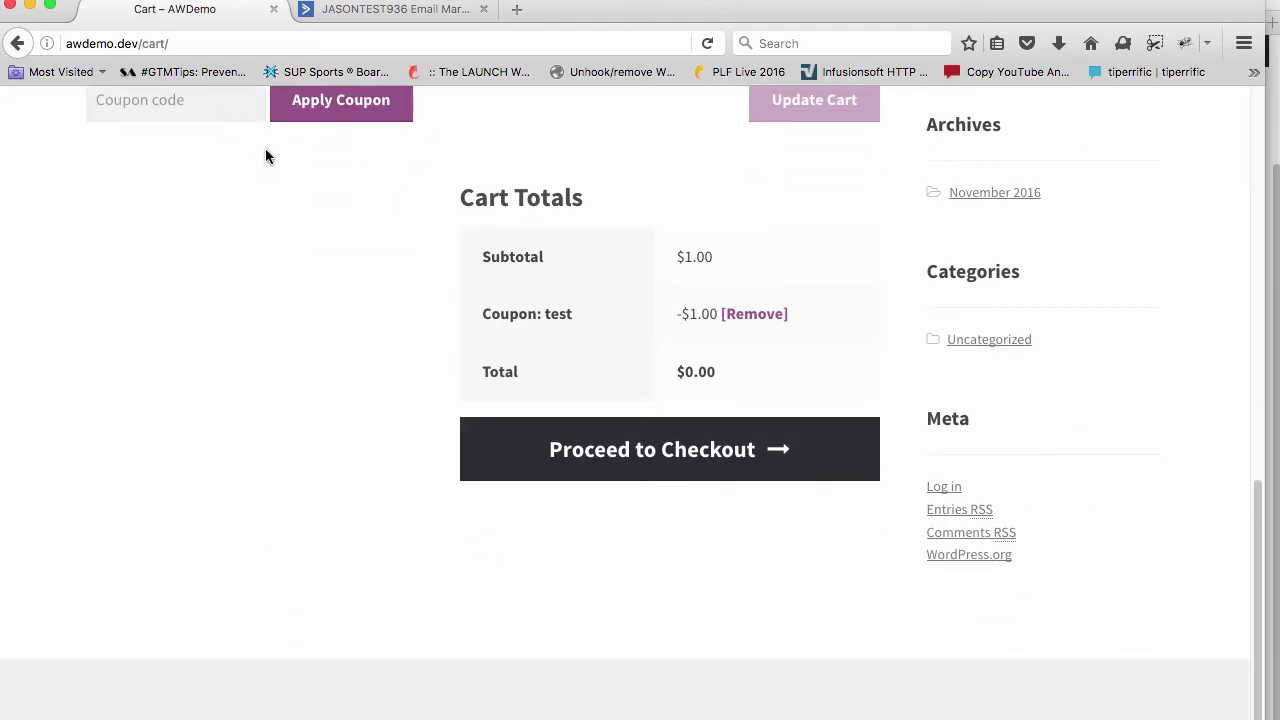
scroll(266, 155, "up", 1)
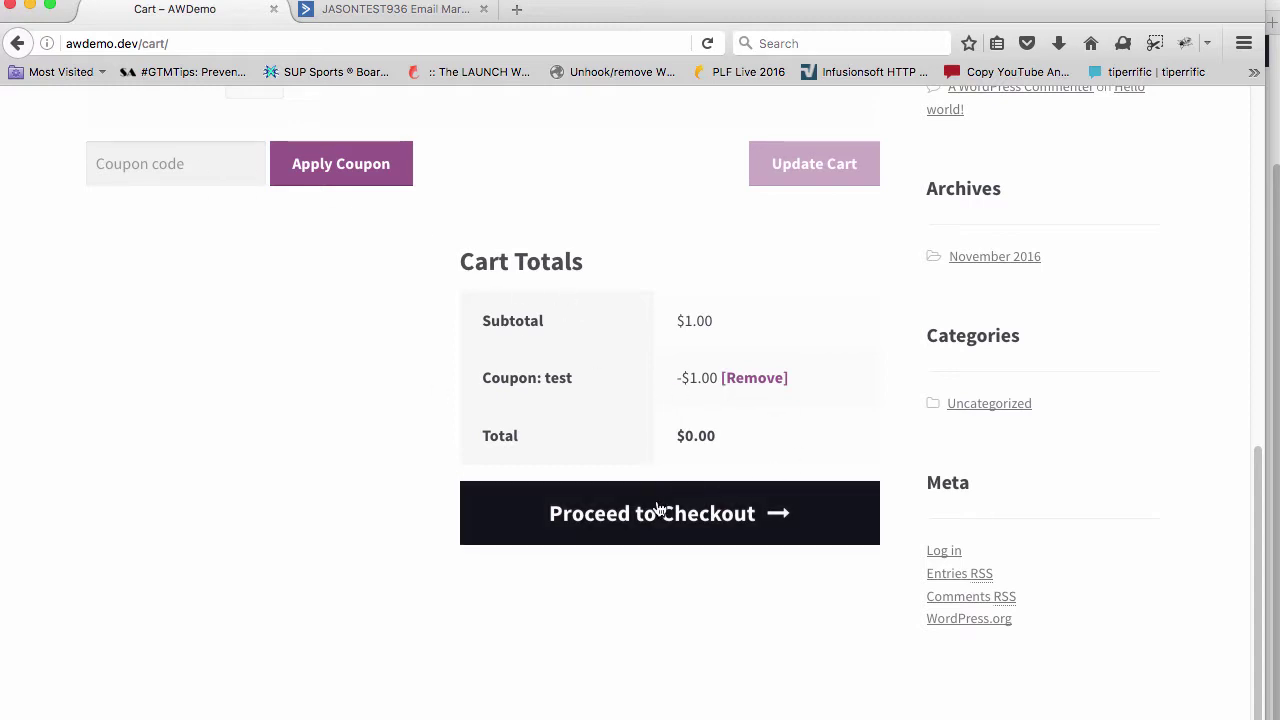
Proceed to checkout and fill the first and last name from saved entries
left_click(658, 510)
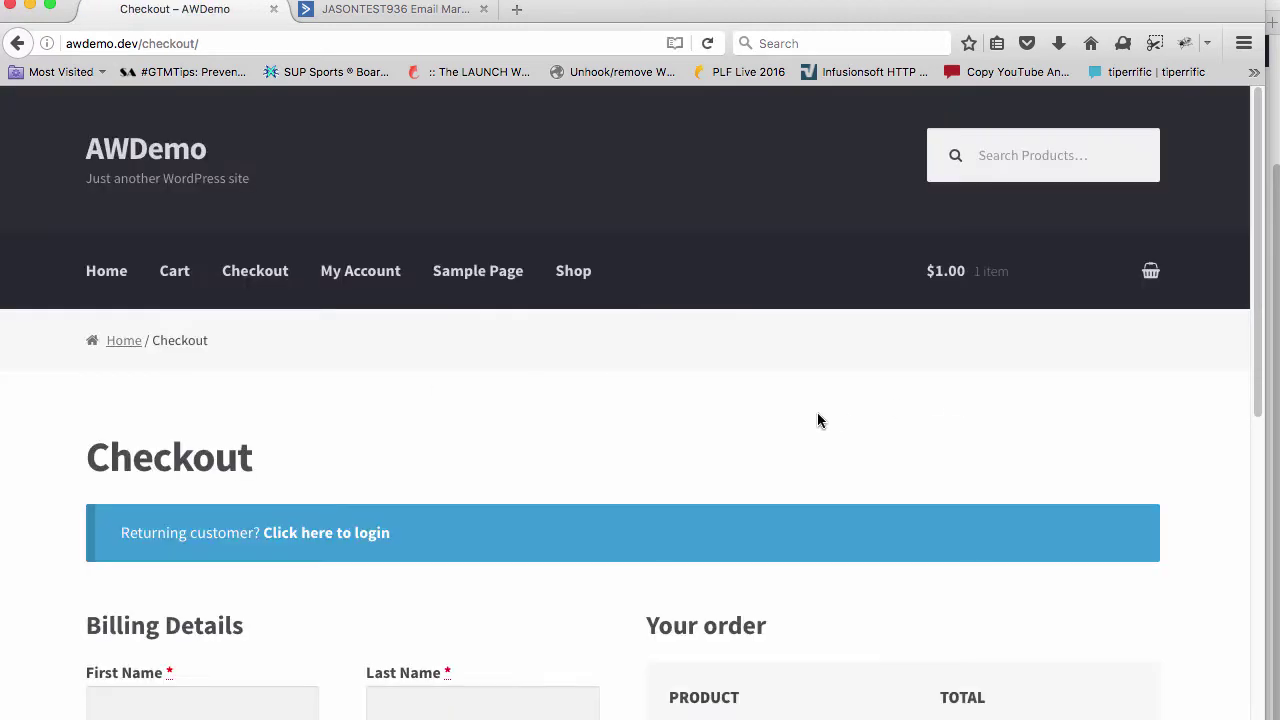
scroll(817, 420, "down", 5)
left_click(213, 416)
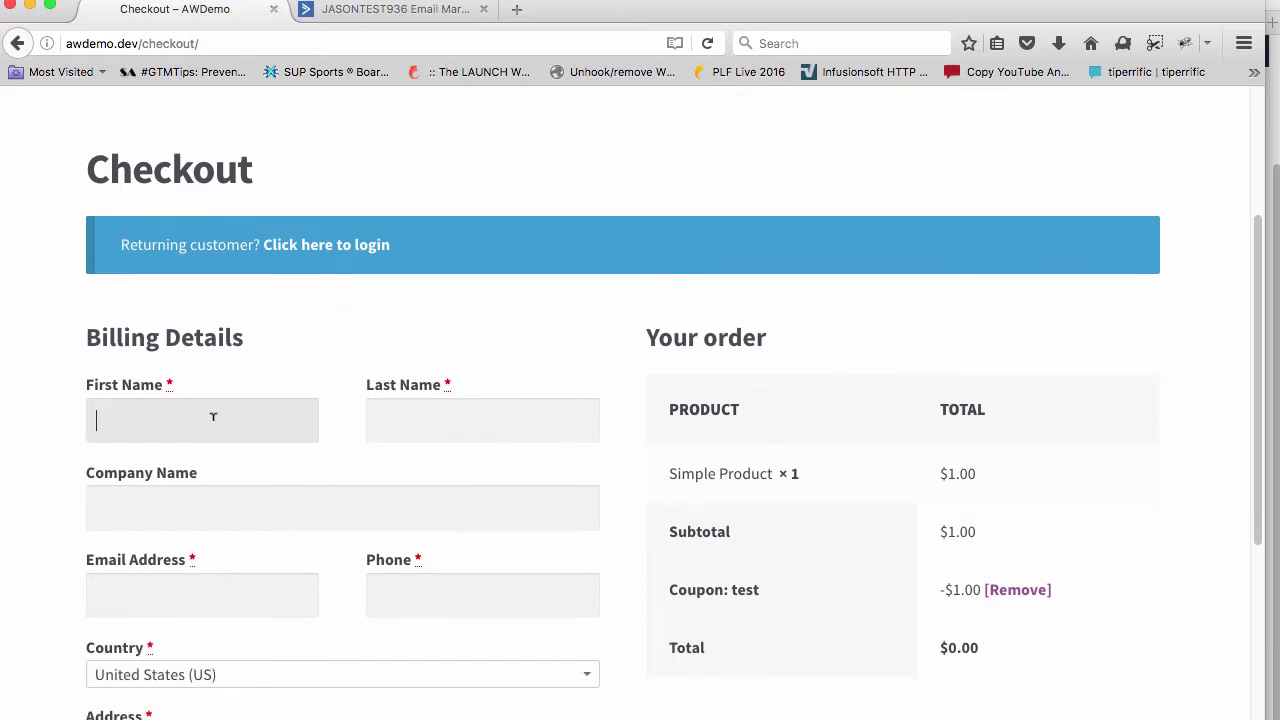
left_click(183, 467)
left_click(386, 420)
left_click(384, 468)
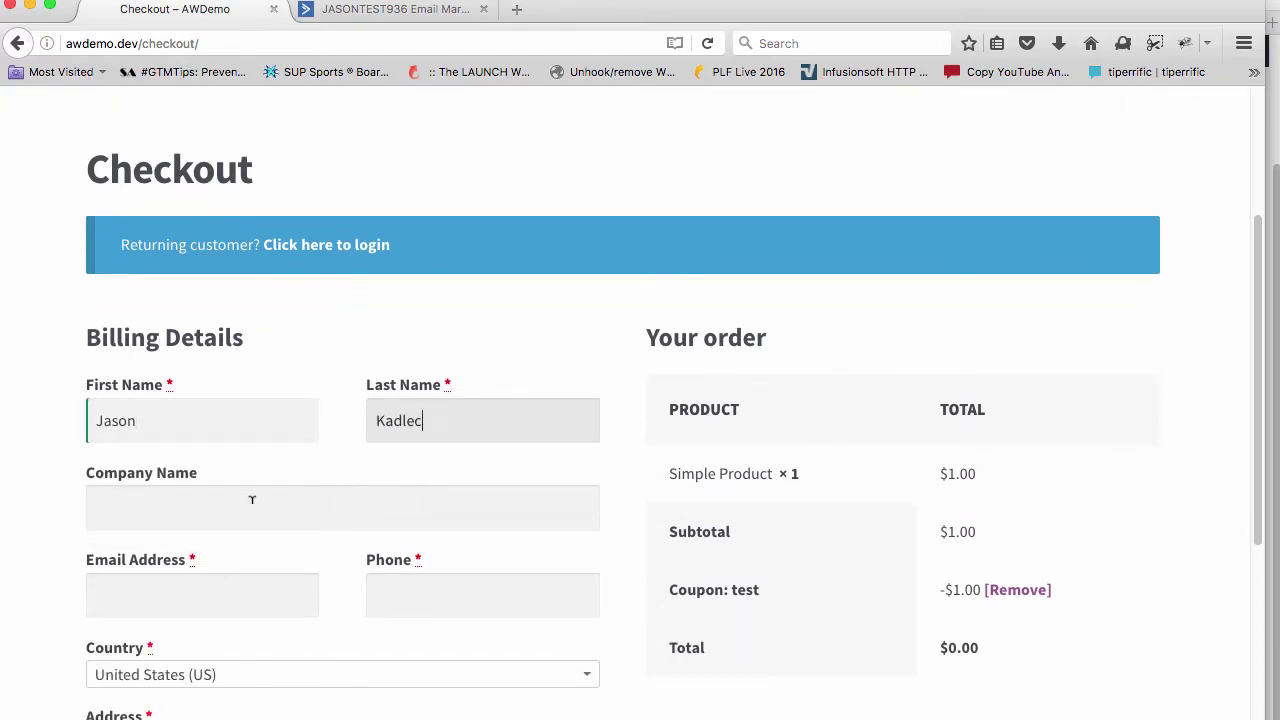
scroll(214, 550, "down", 1)
Enter the billing email from a previous entry, editing the part before the @
left_click(214, 546)
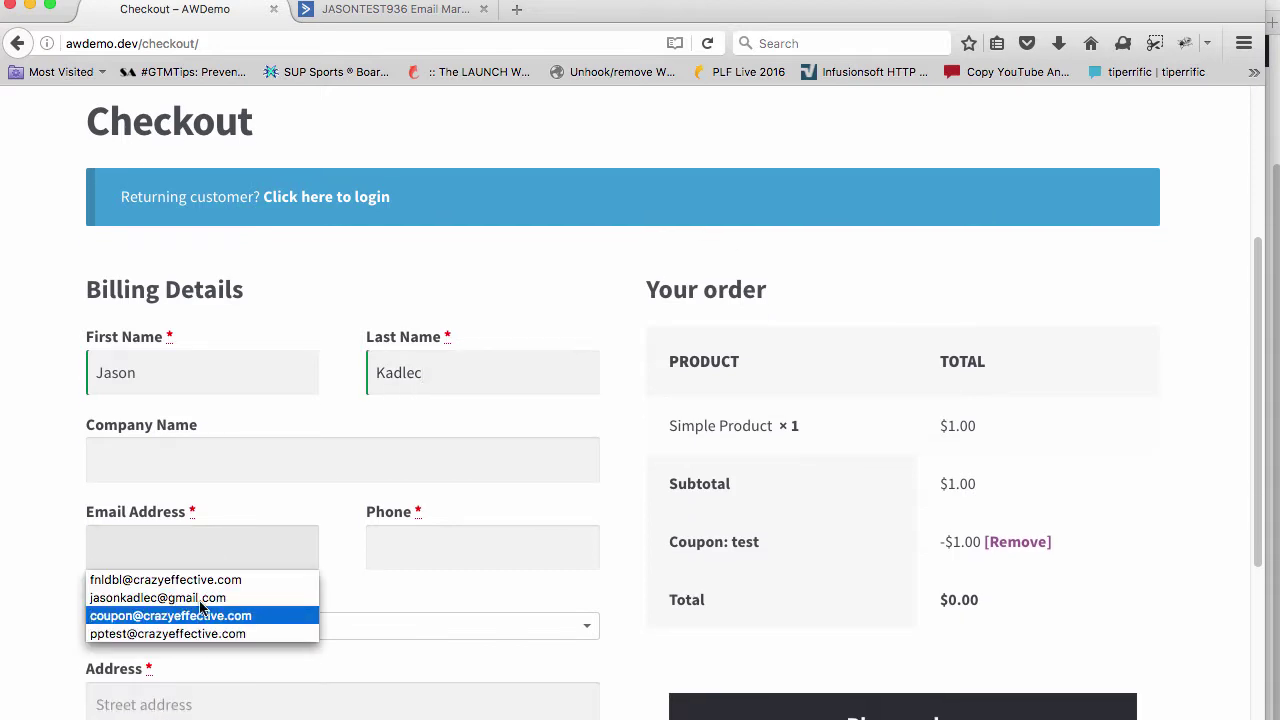
left_click(200, 636)
left_click(142, 548)
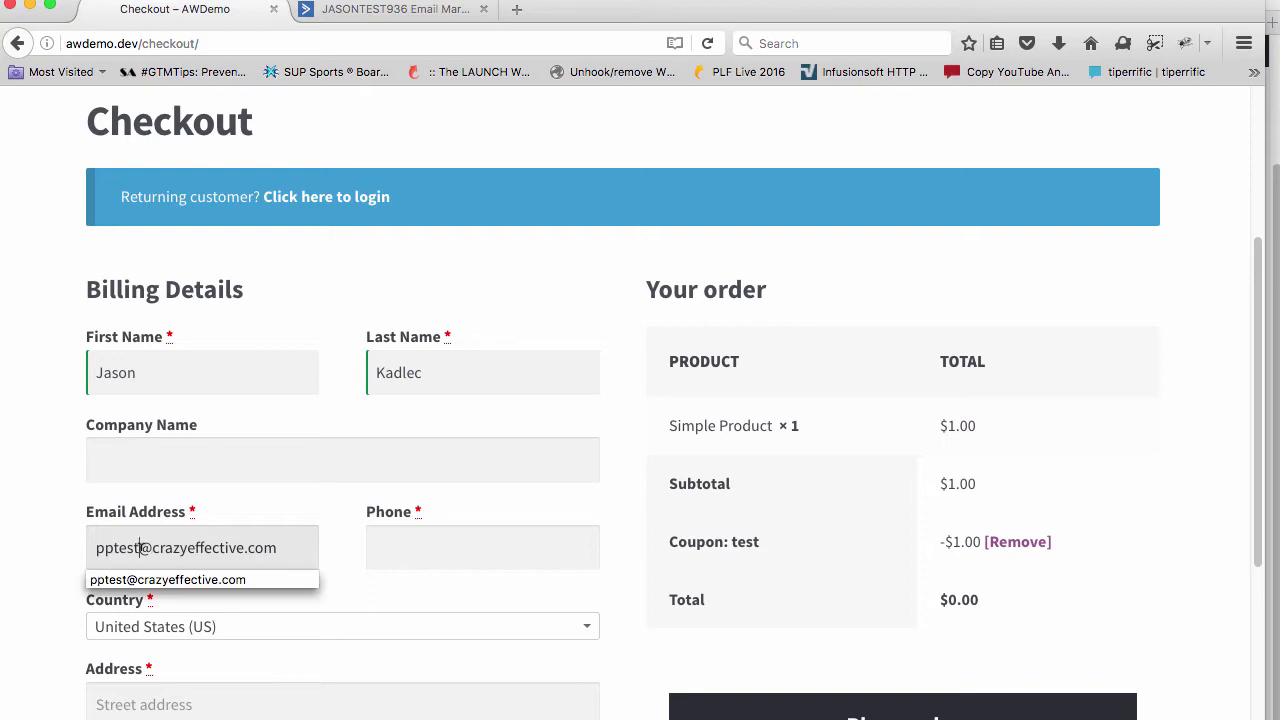
left_click_drag(142, 548, 71, 538)
type("jason")
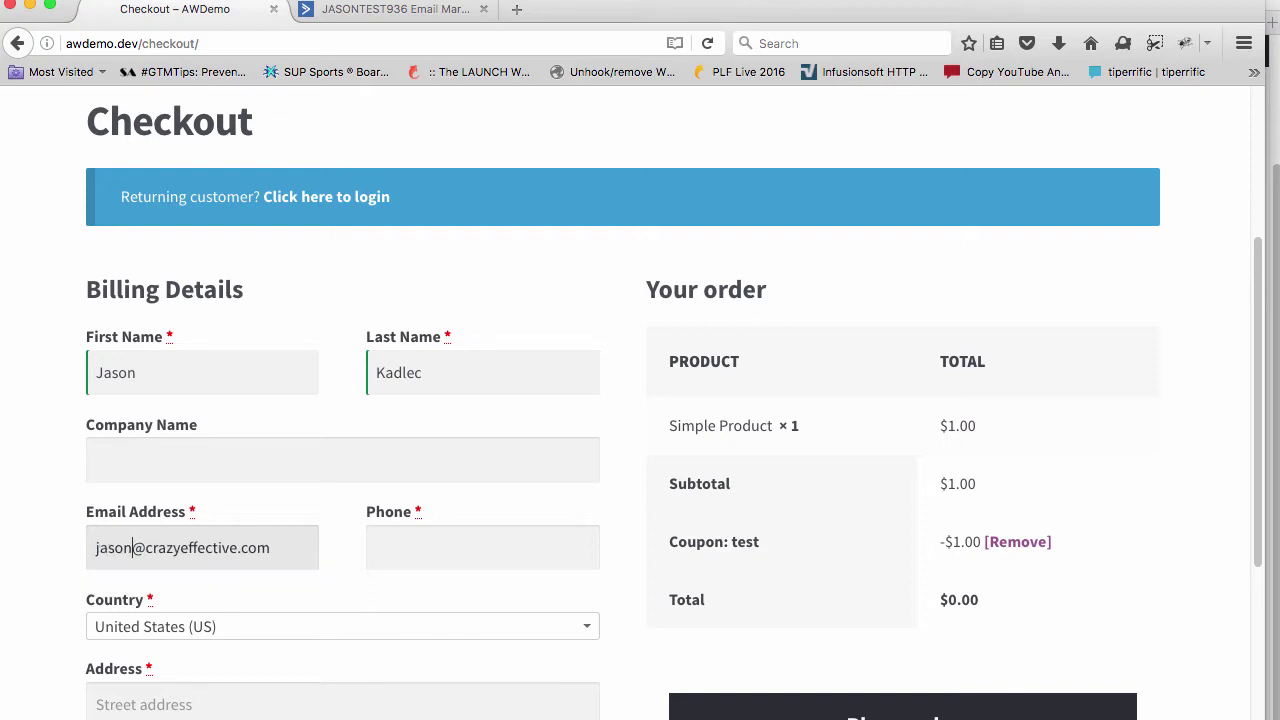
left_click(394, 537)
scroll(766, 351, "down", 10)
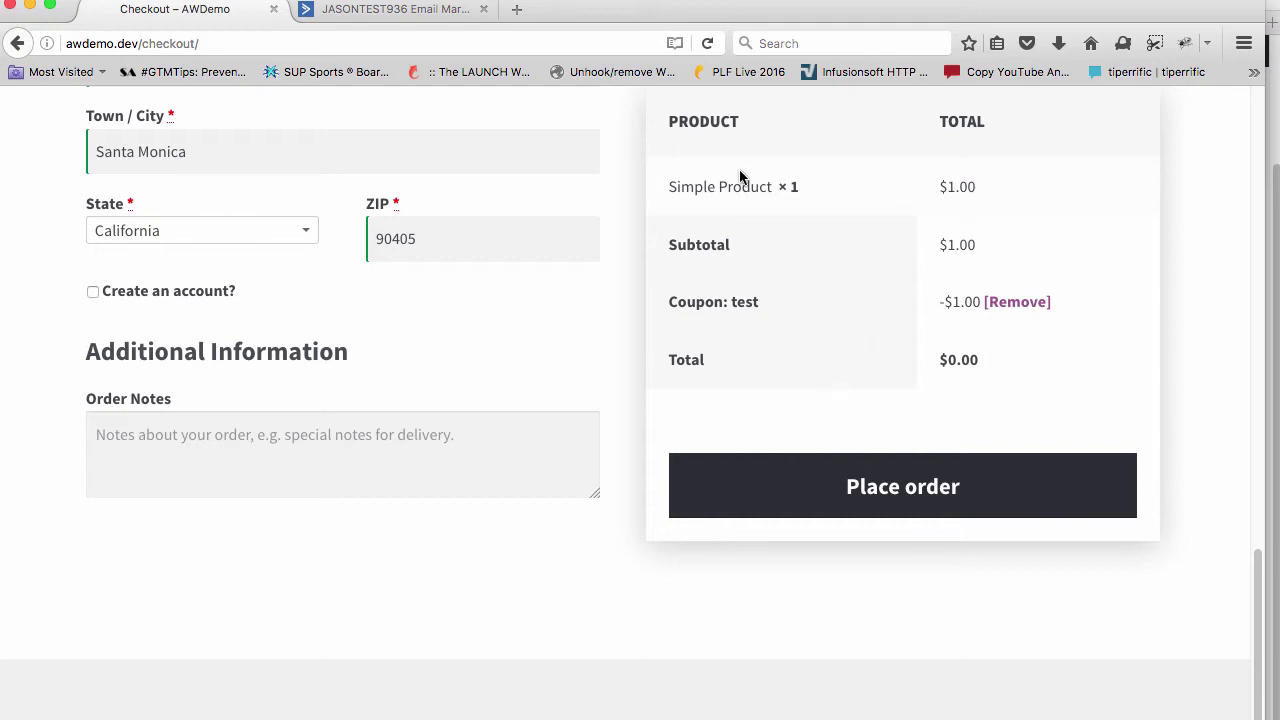
Place the $0.00 order for the Simple Product
left_click(908, 488)
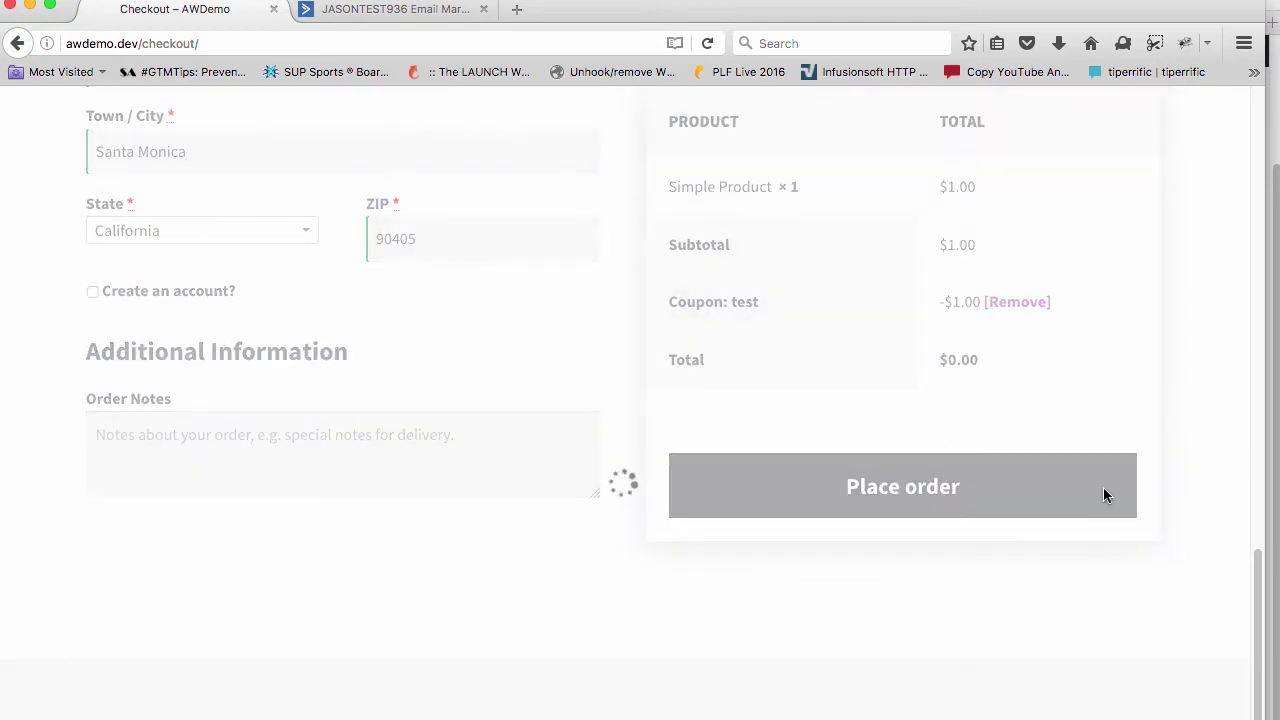
scroll(757, 503, "down", 2)
scroll(632, 554, "down", 10)
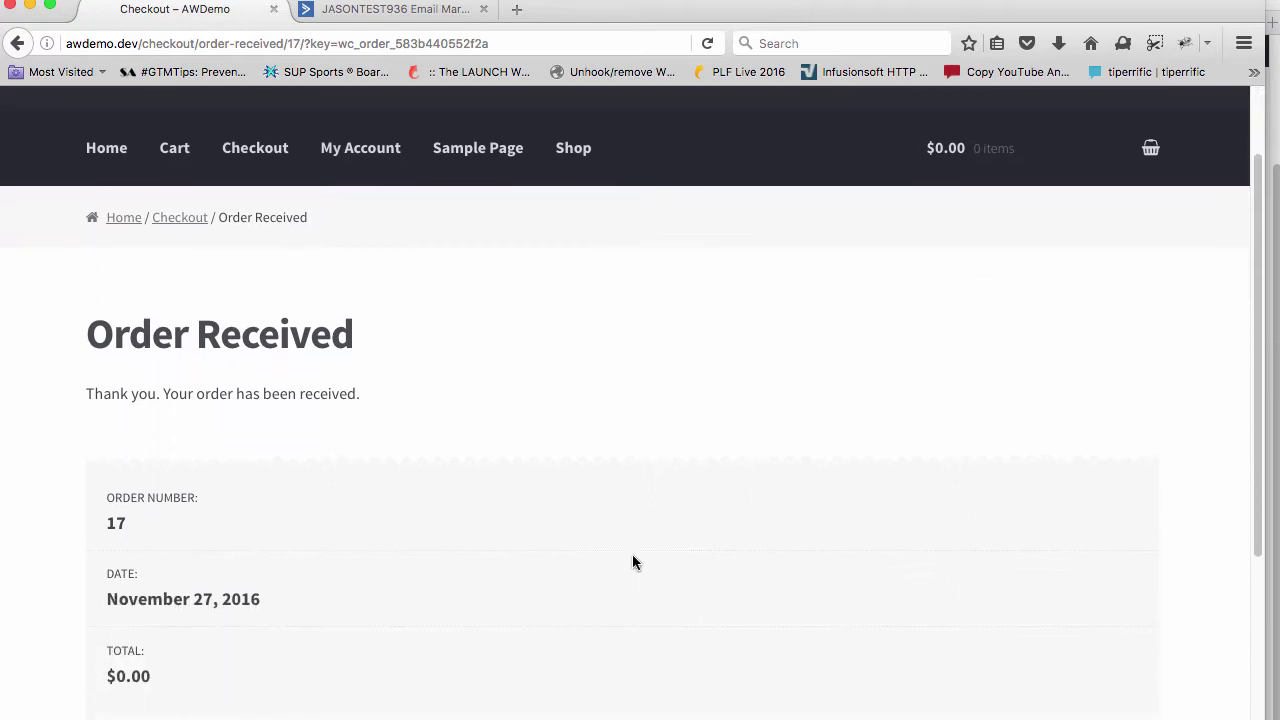
scroll(554, 568, "up", 15)
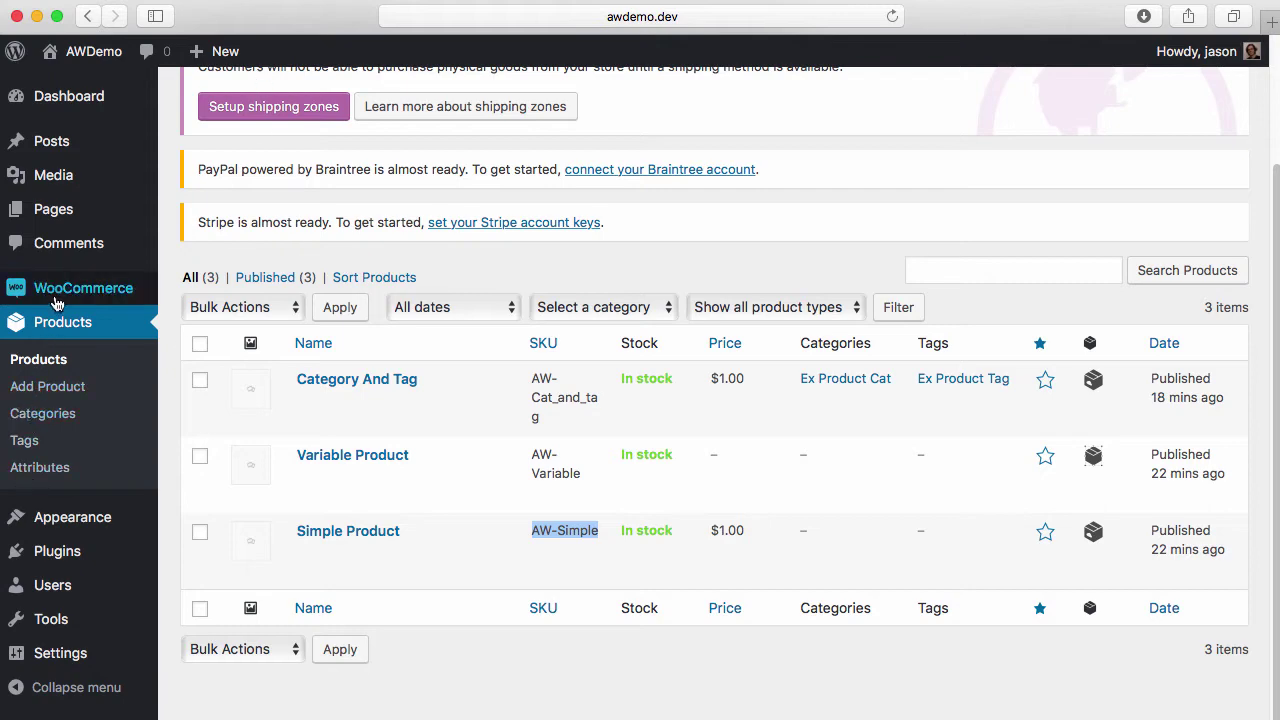
Open the new order from the orders list and check its Active Campaign sync details
mouse_move(57, 297)
left_click(192, 290)
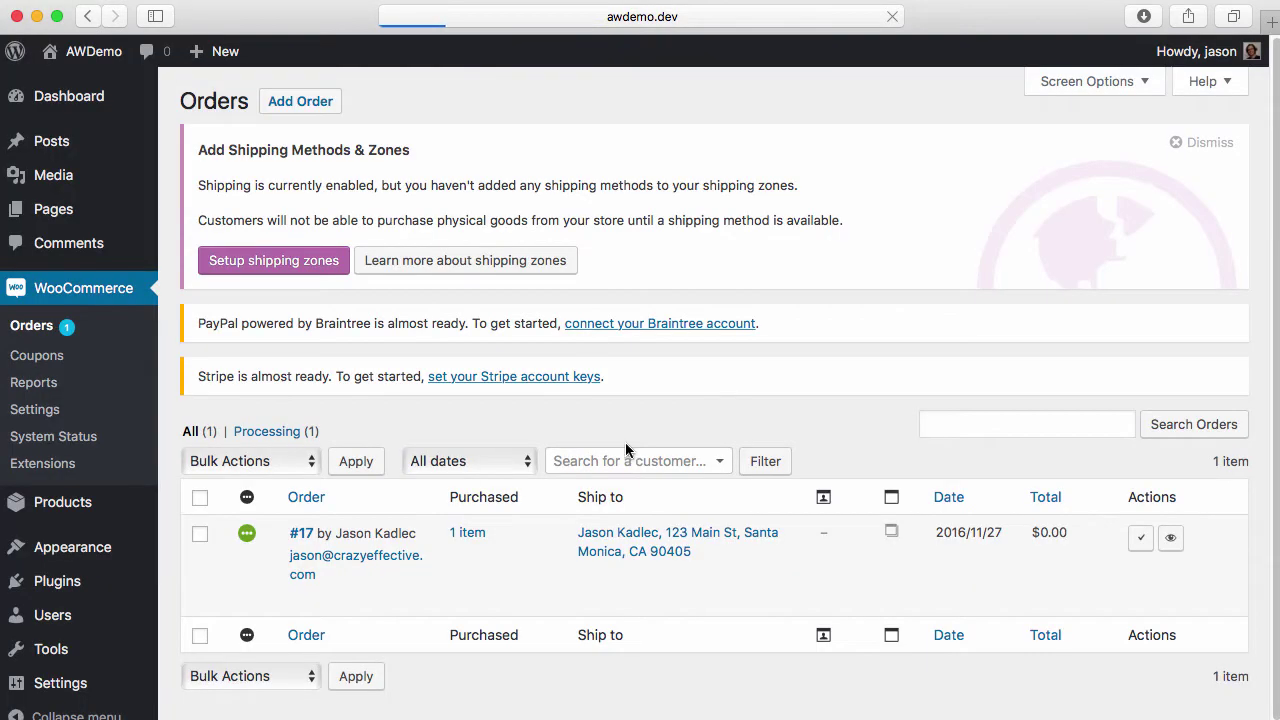
left_click(302, 540)
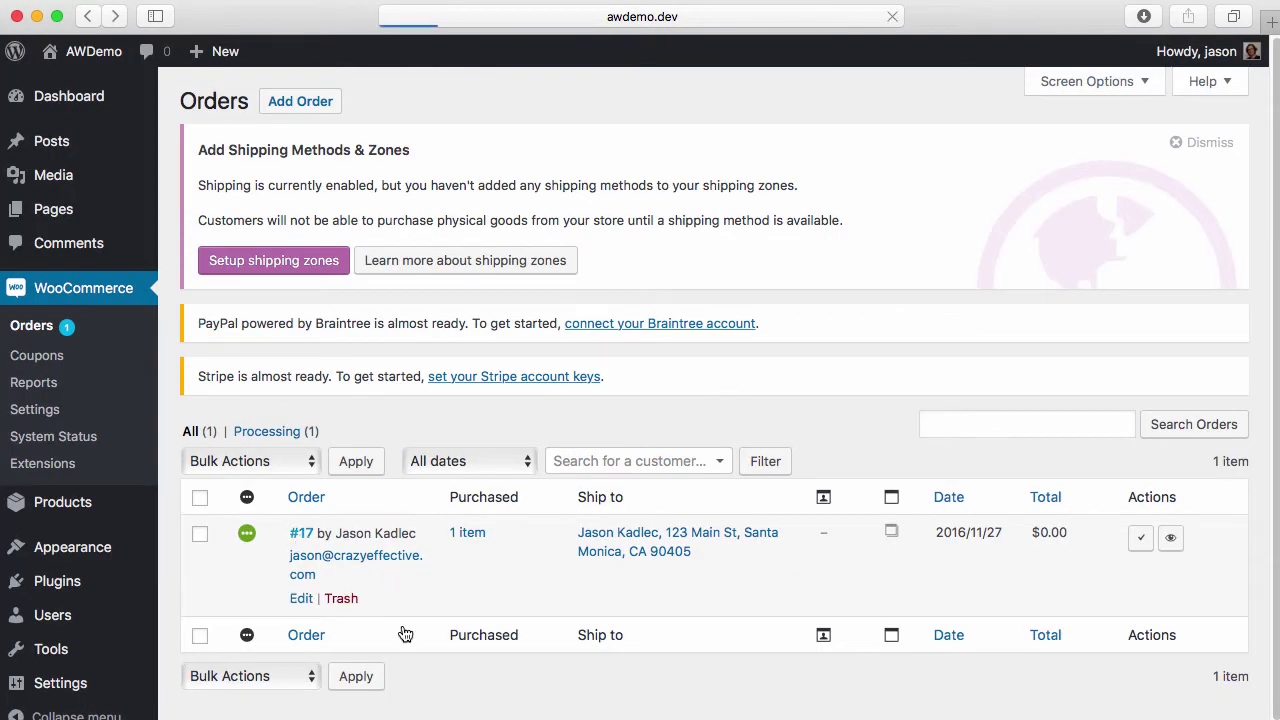
scroll(390, 600, "down", 10)
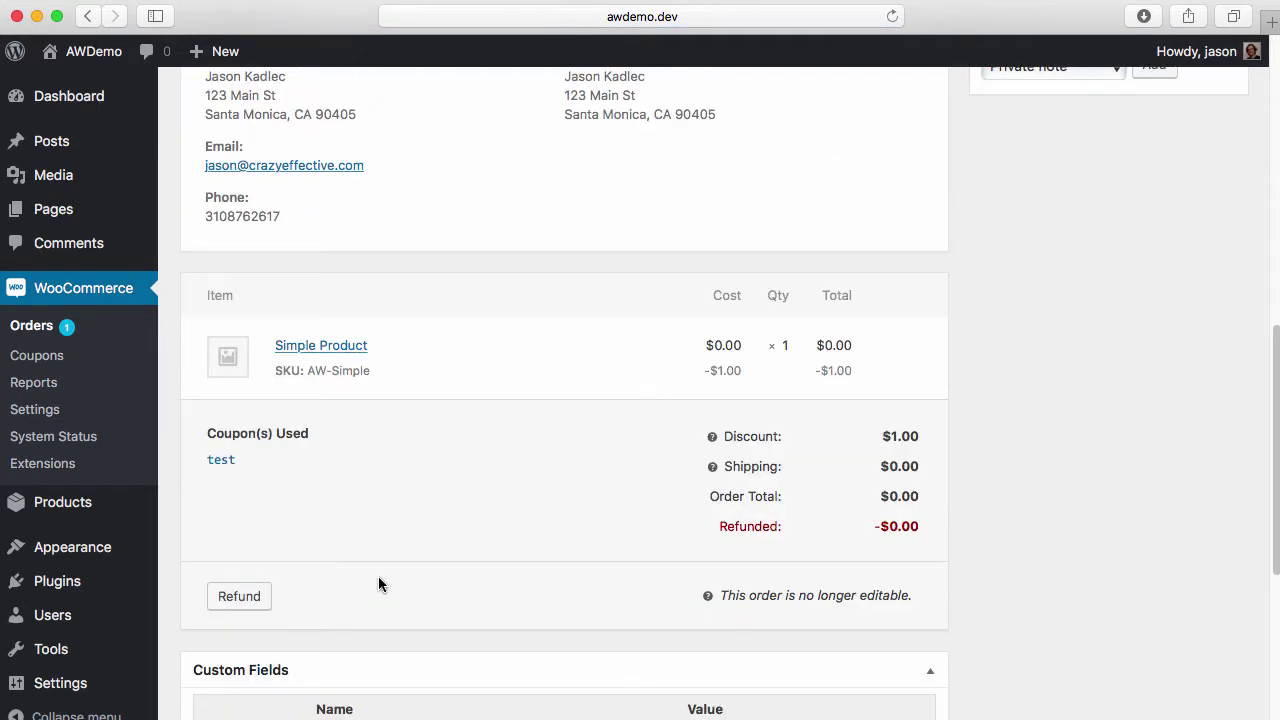
scroll(378, 584, "up", 4)
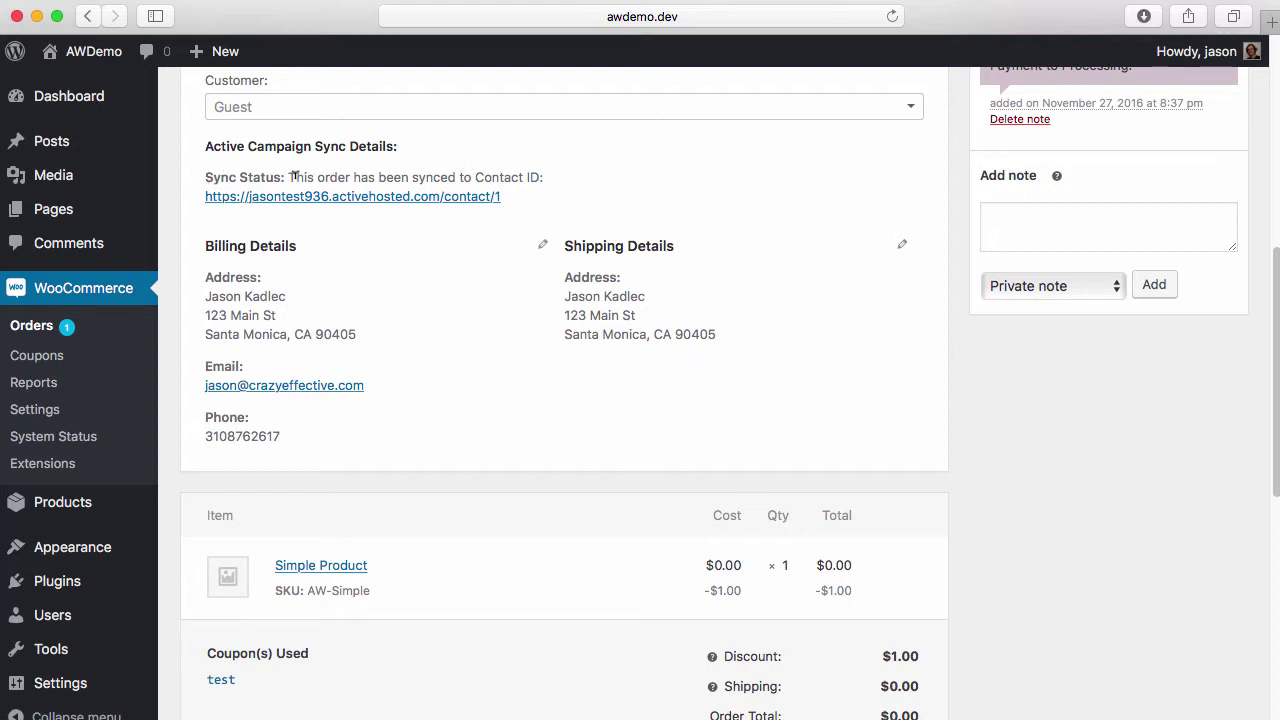
left_click_drag(289, 177, 240, 68)
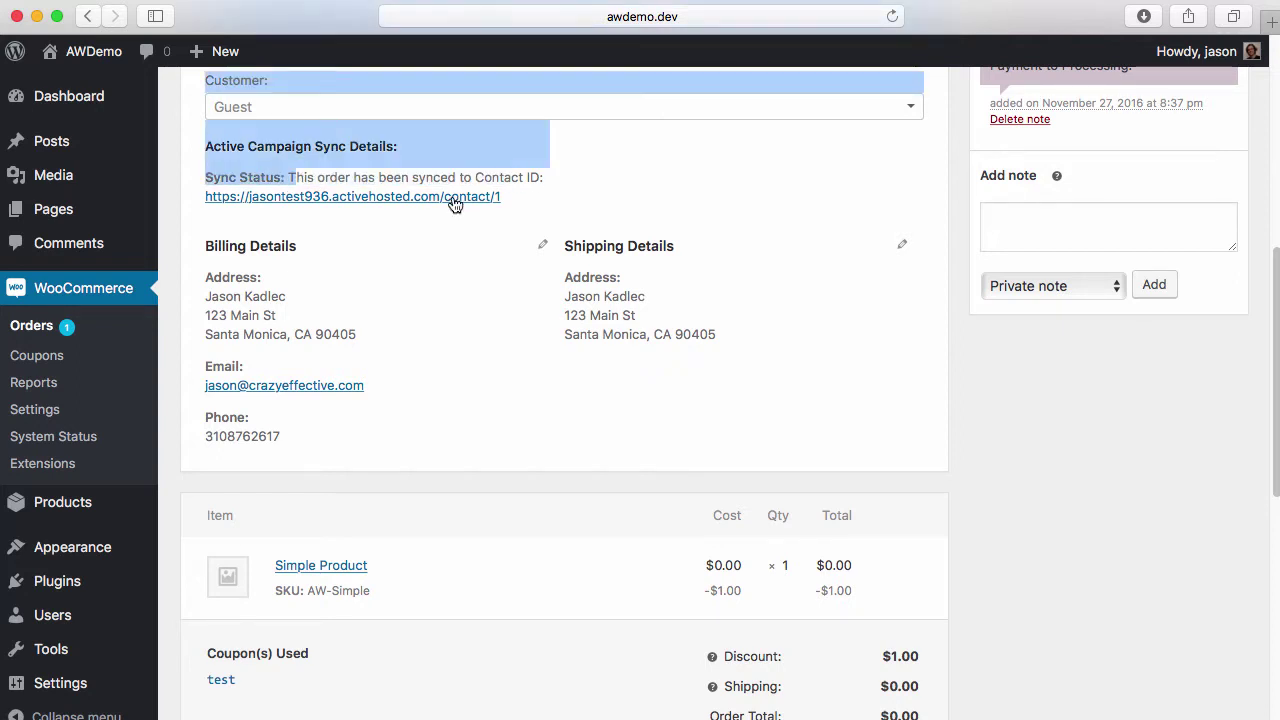
left_click(531, 200)
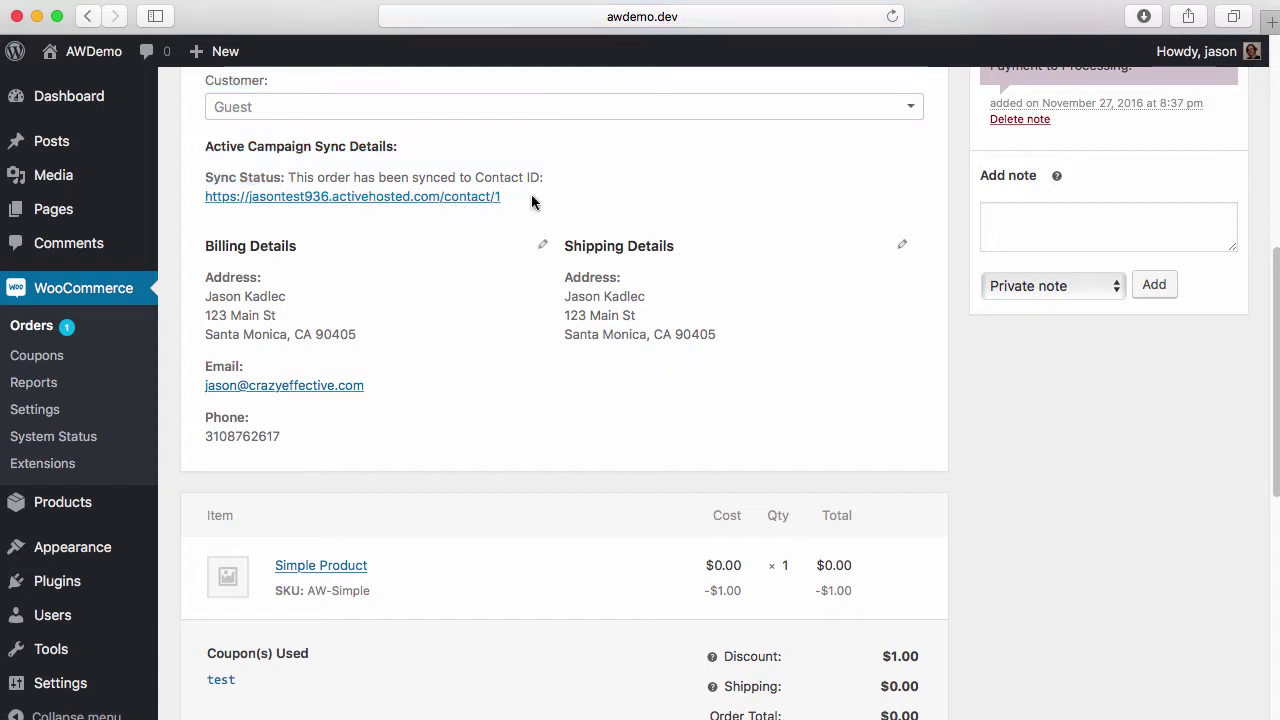
Copy the synced contact link and switch to the ActiveCampaign tab
right_click(422, 199)
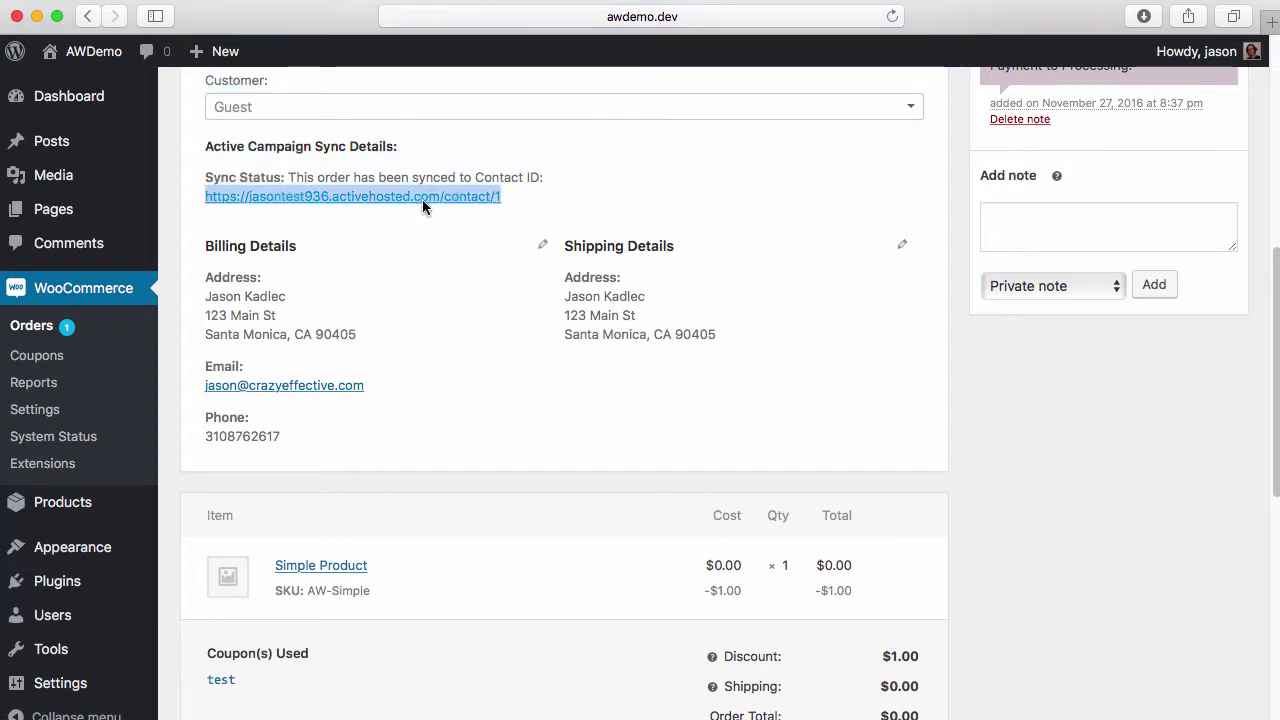
left_click(452, 350)
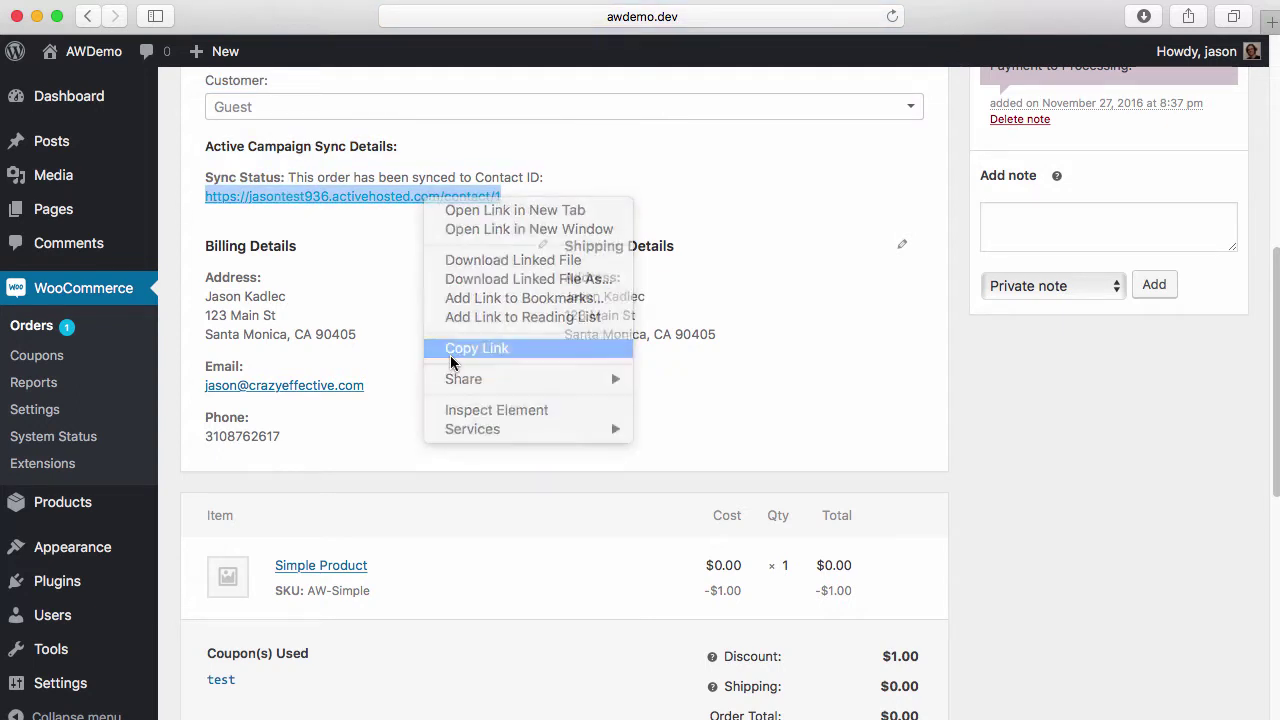
key("super+Tab")
left_click(402, 12)
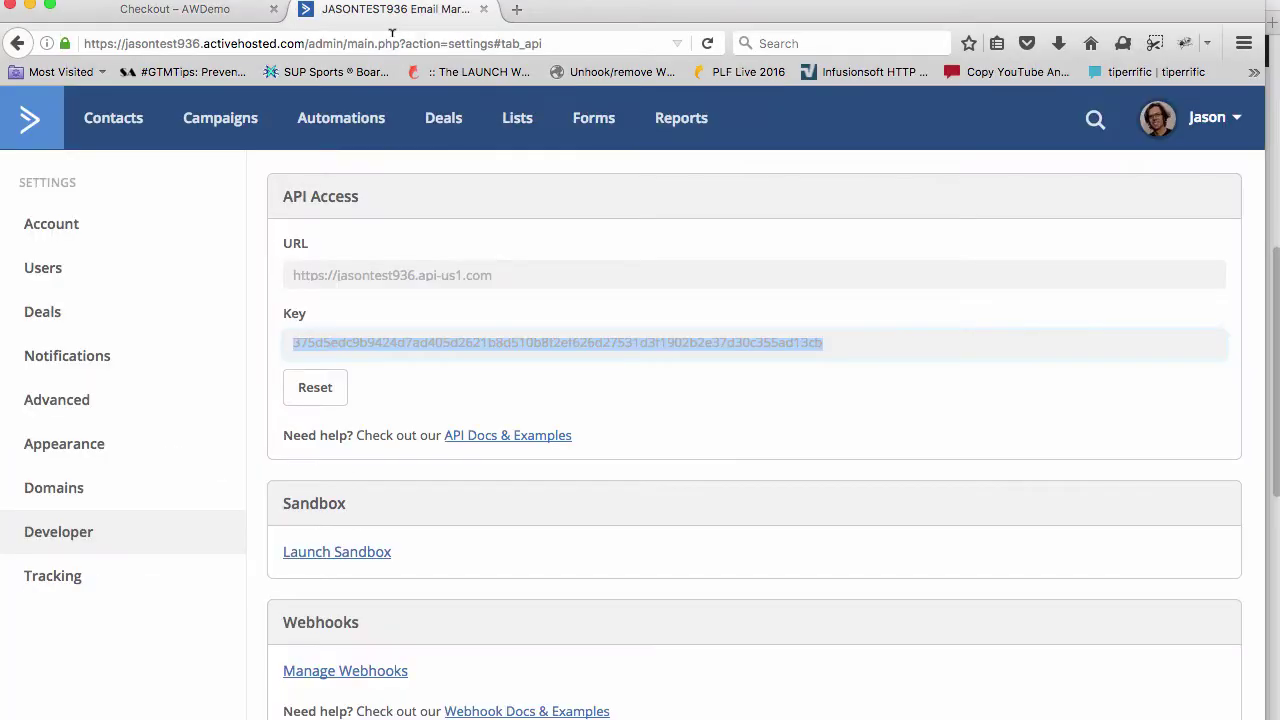
Load the copied contact link in ActiveCampaign and dismiss the outdated plugin warning
key("super+l")
key("super+v")
key("Return")
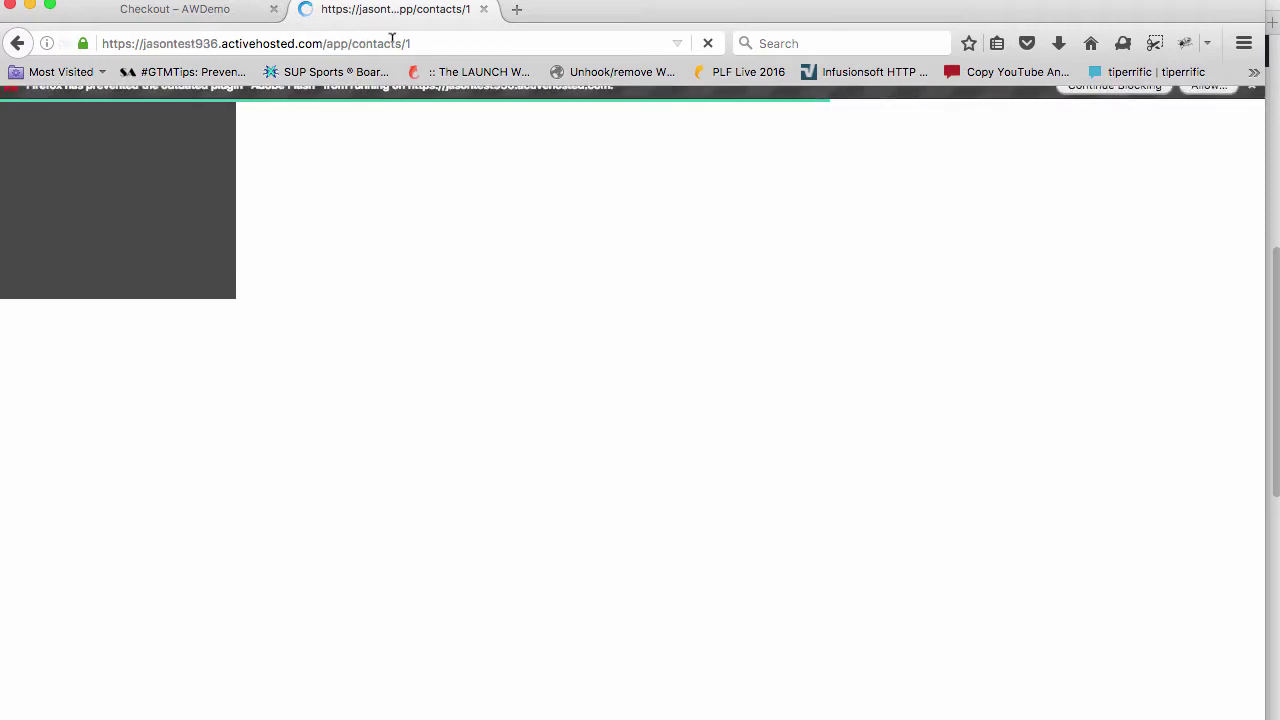
scroll(778, 392, "up", 3)
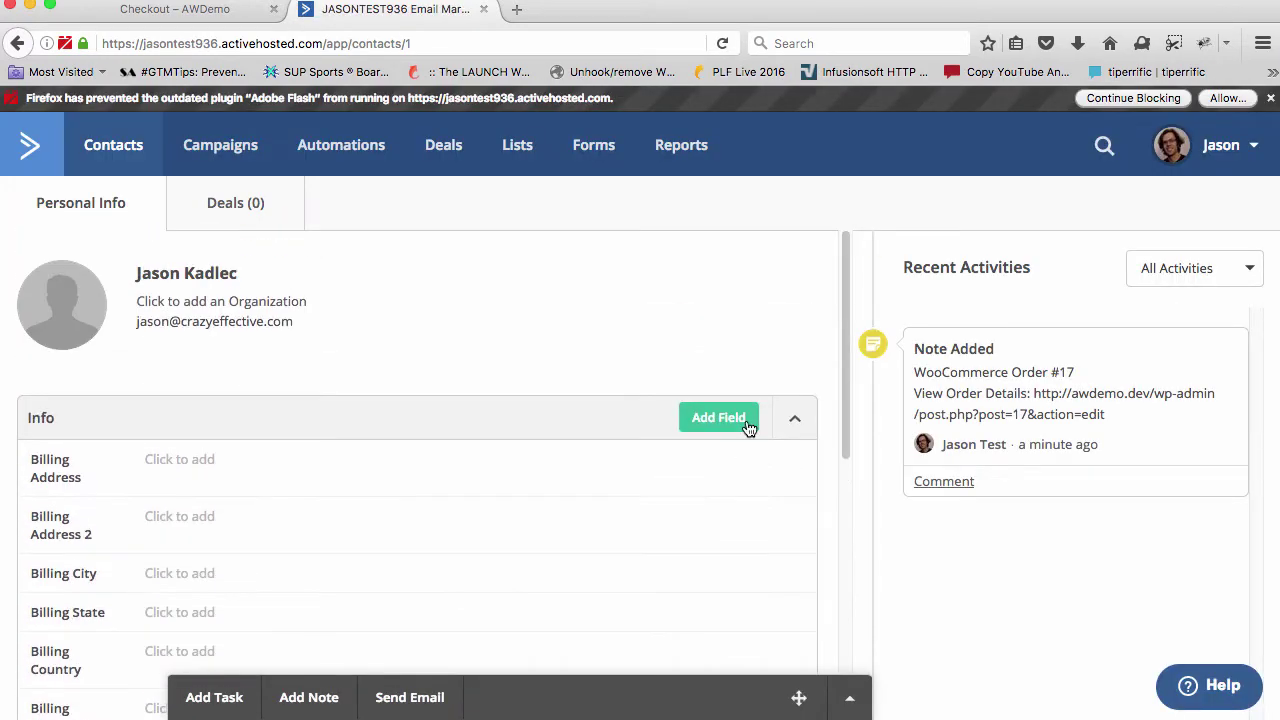
left_click(1270, 98)
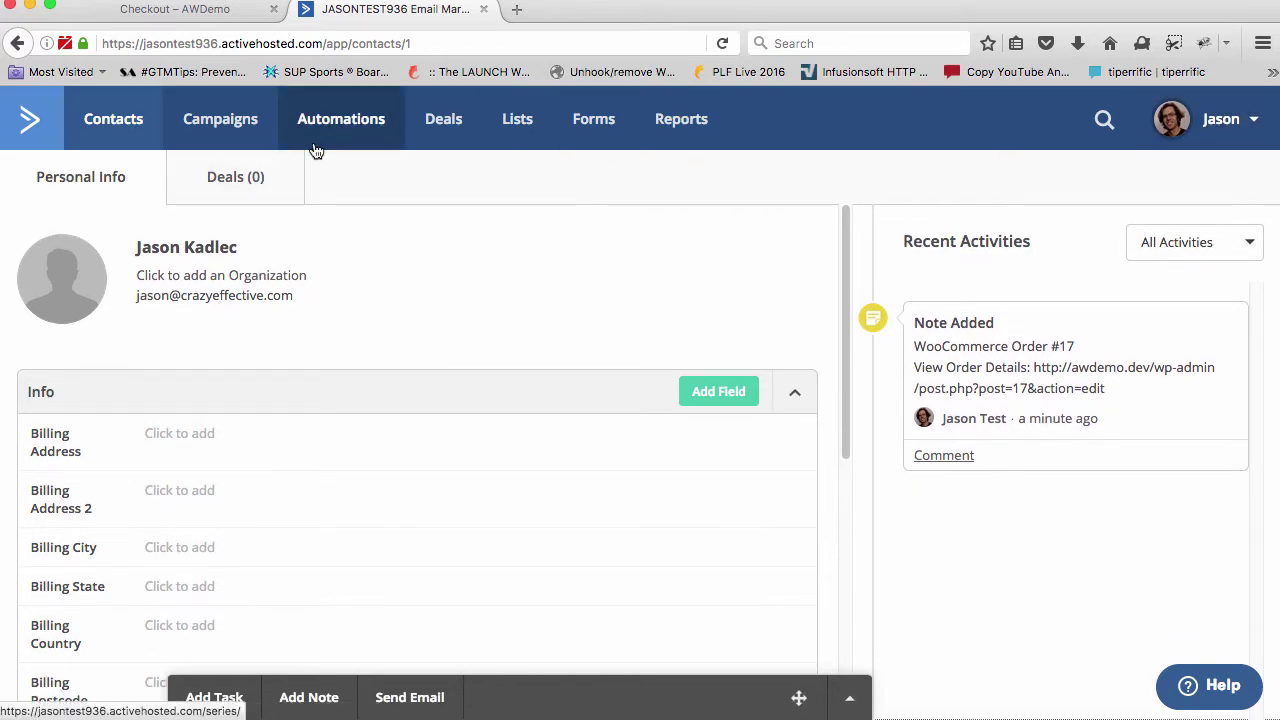
scroll(425, 382, "down", 2)
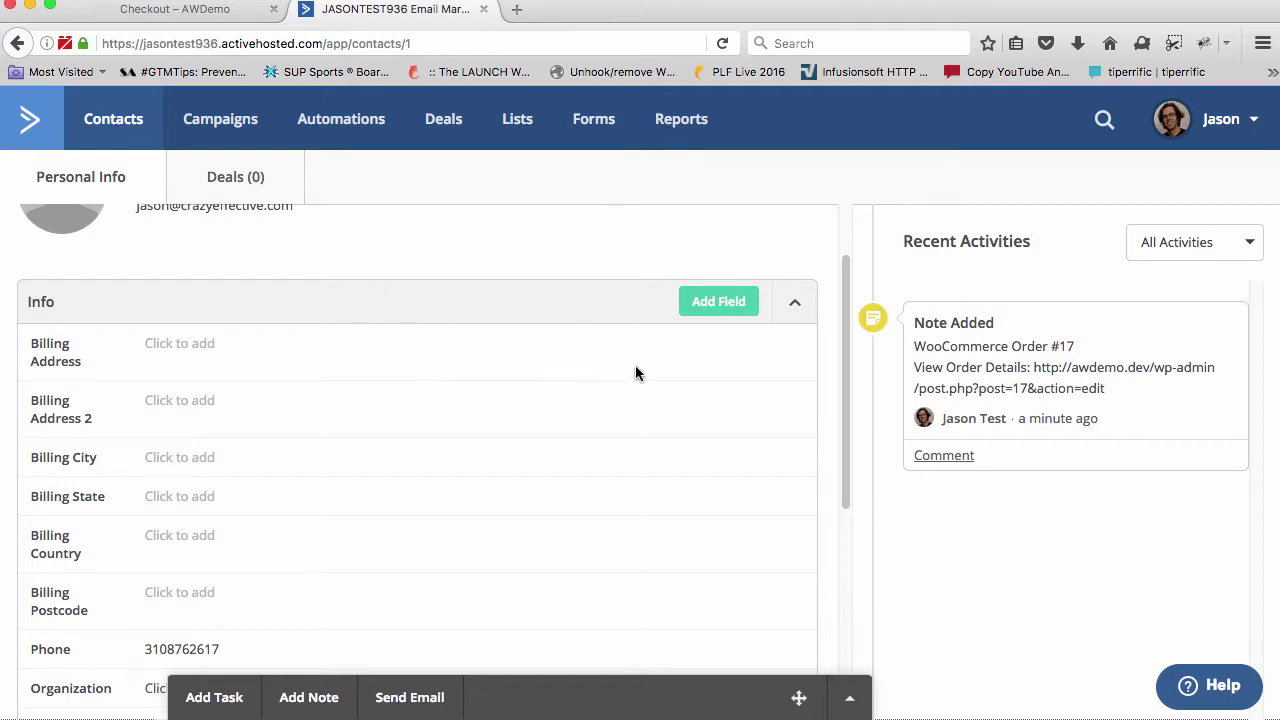
scroll(407, 338, "up", 2)
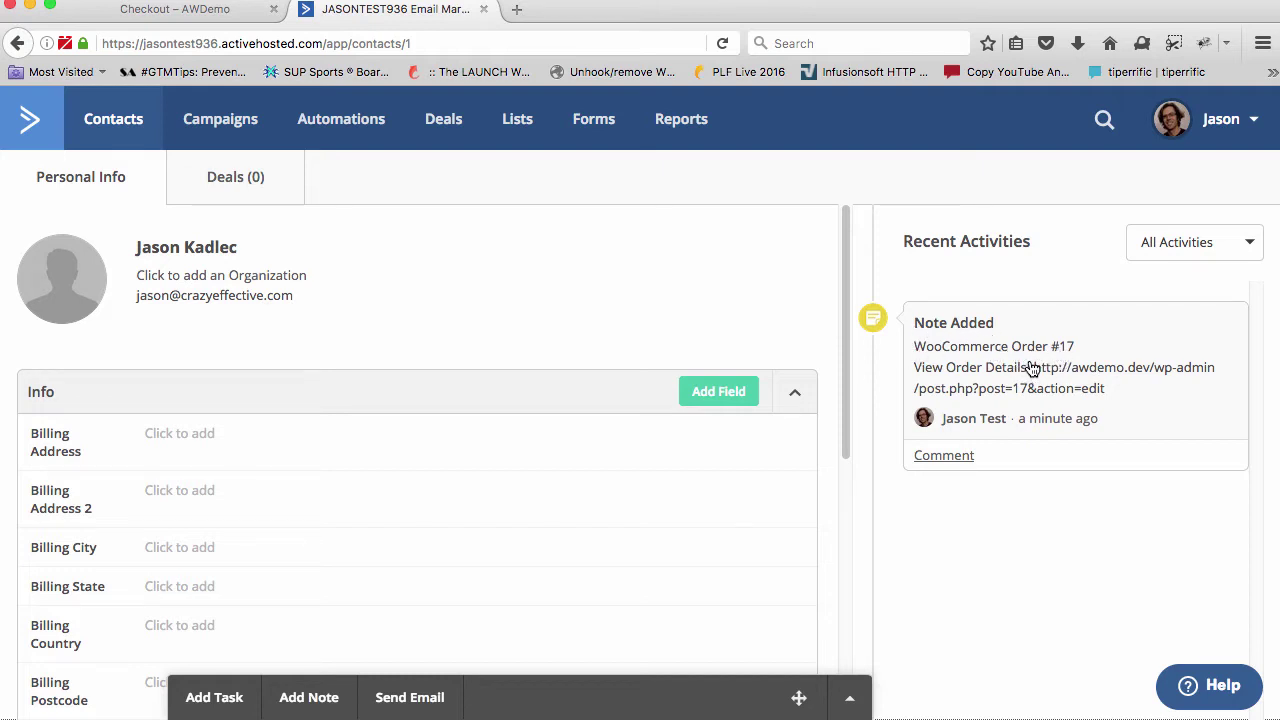
Review the contact's WooCommerce Order #17 note and AW-Simple tag, then return to the checkout tab
left_click(1032, 370)
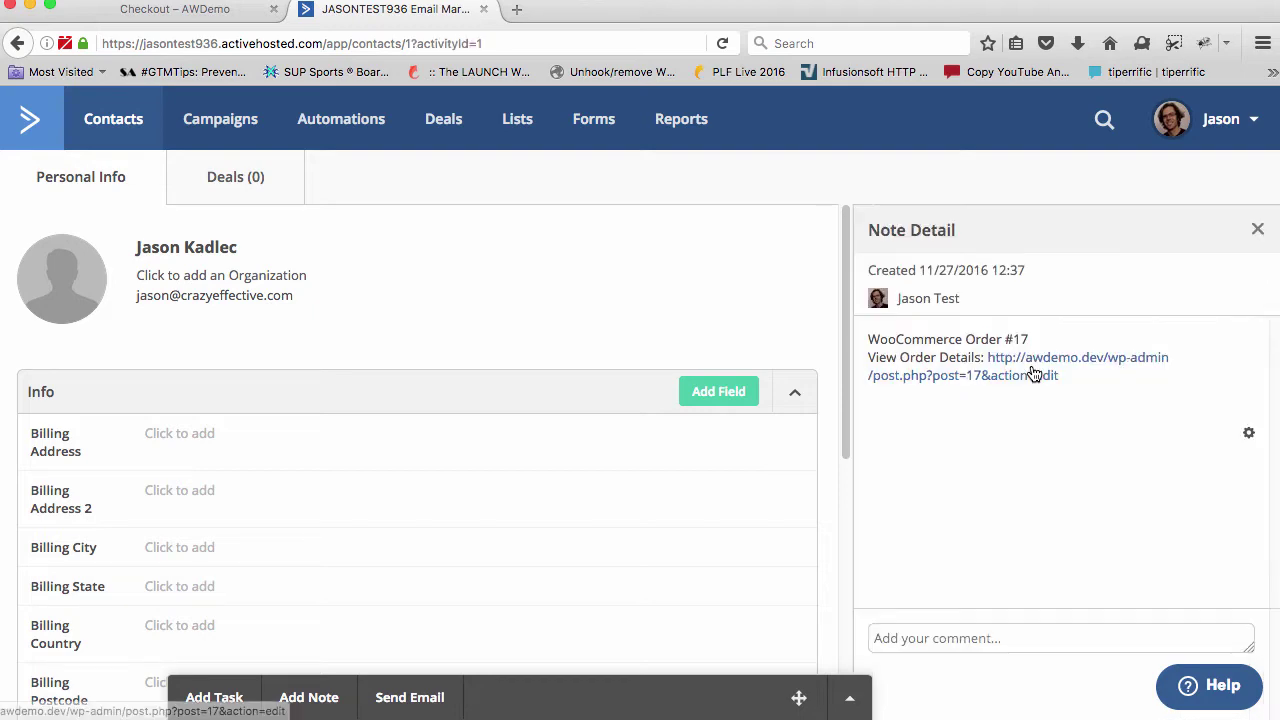
left_click_drag(1086, 389, 986, 358)
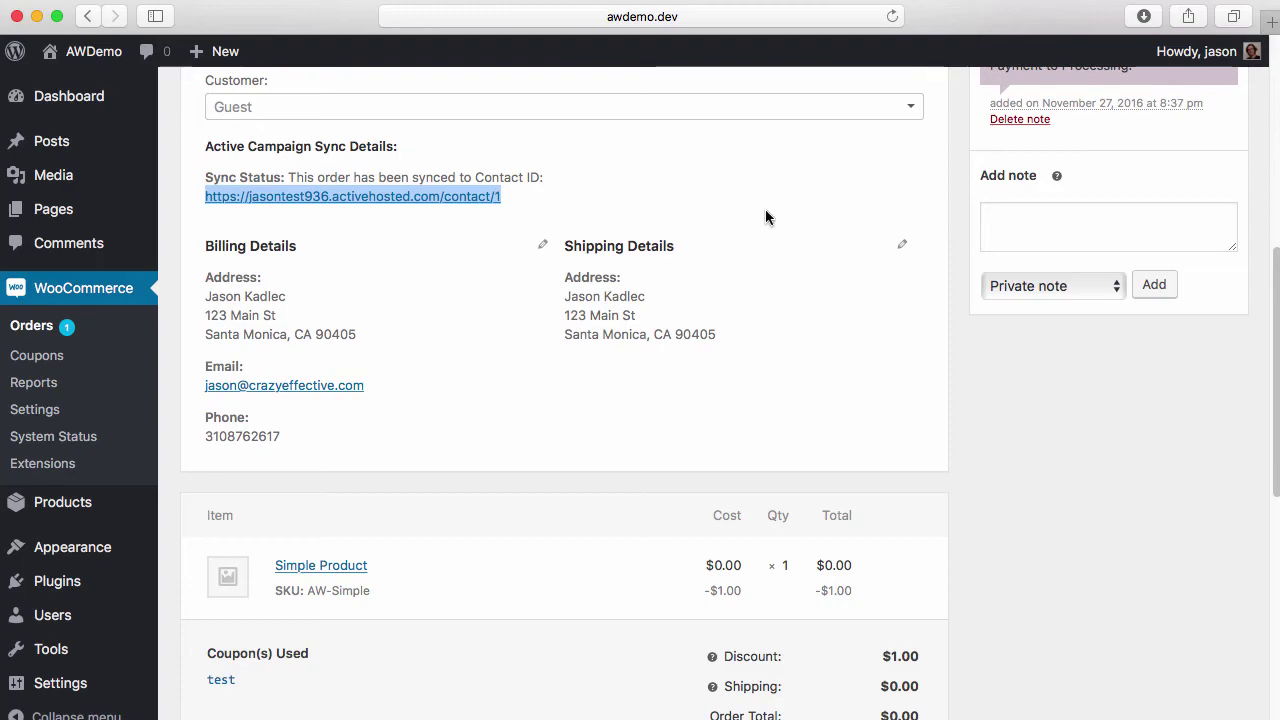
key("super+t")
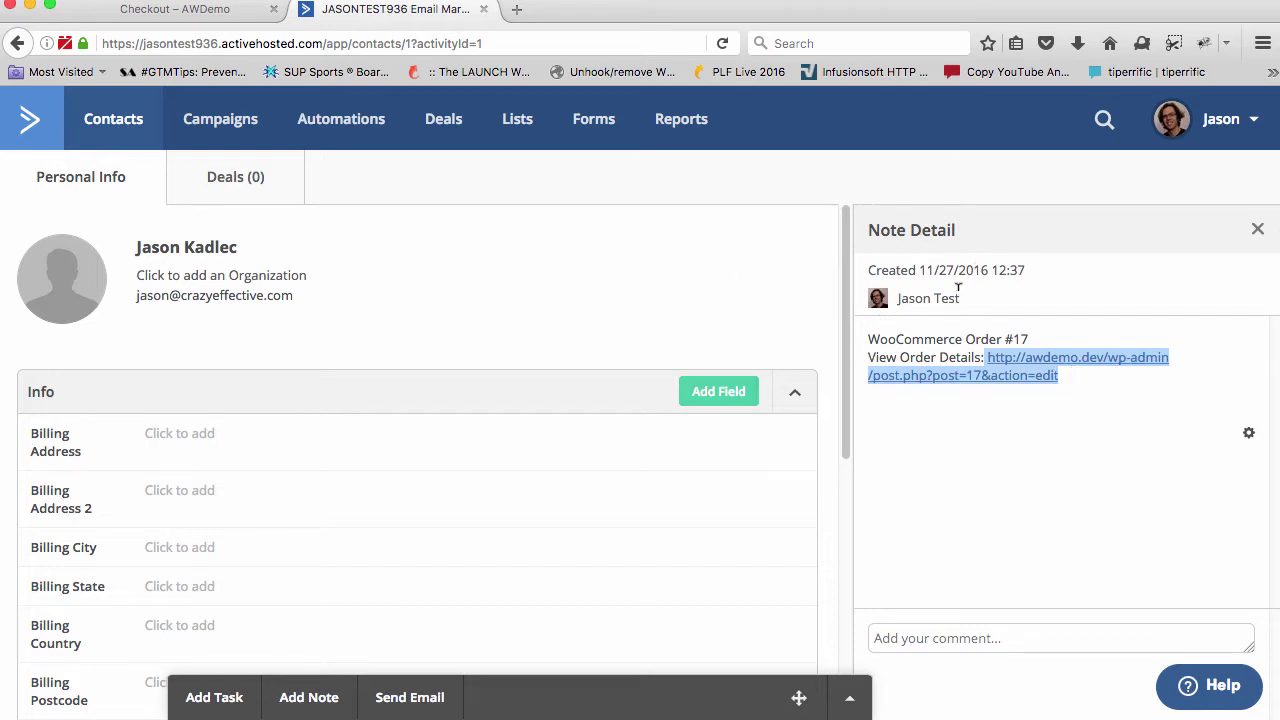
scroll(551, 277, "down", 5)
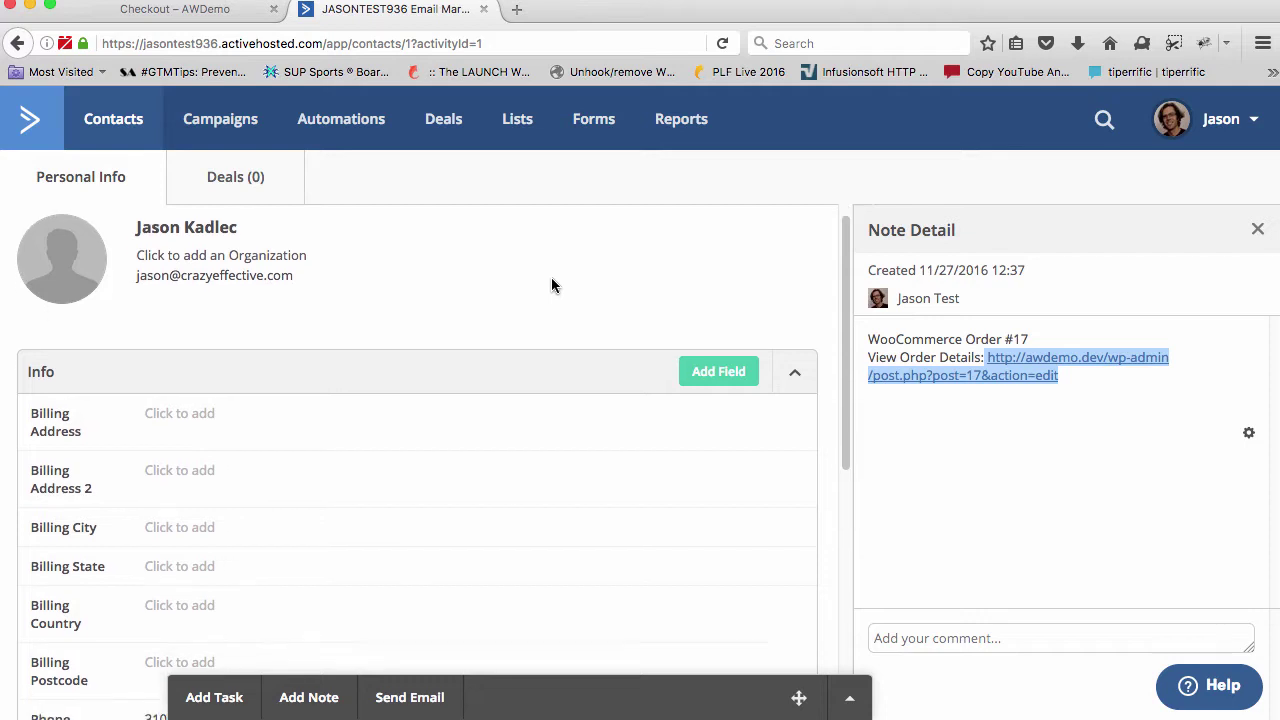
scroll(526, 324, "down", 1)
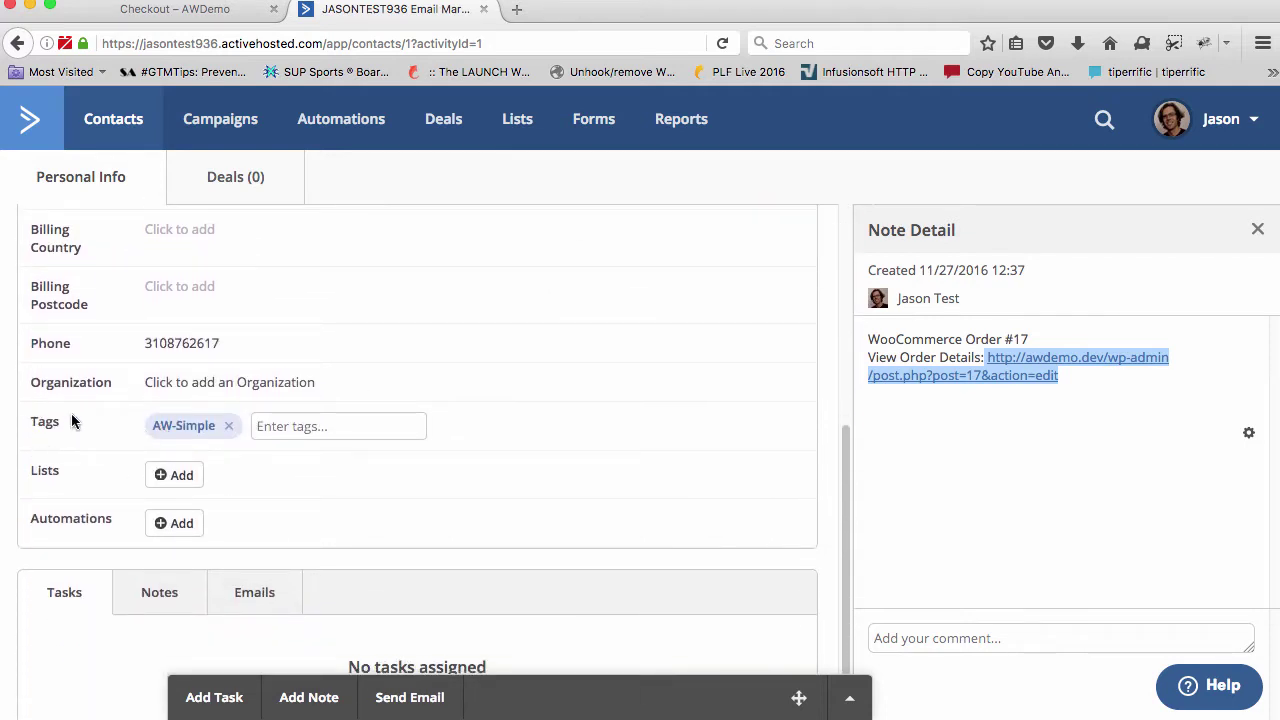
scroll(100, 391, "up", 3)
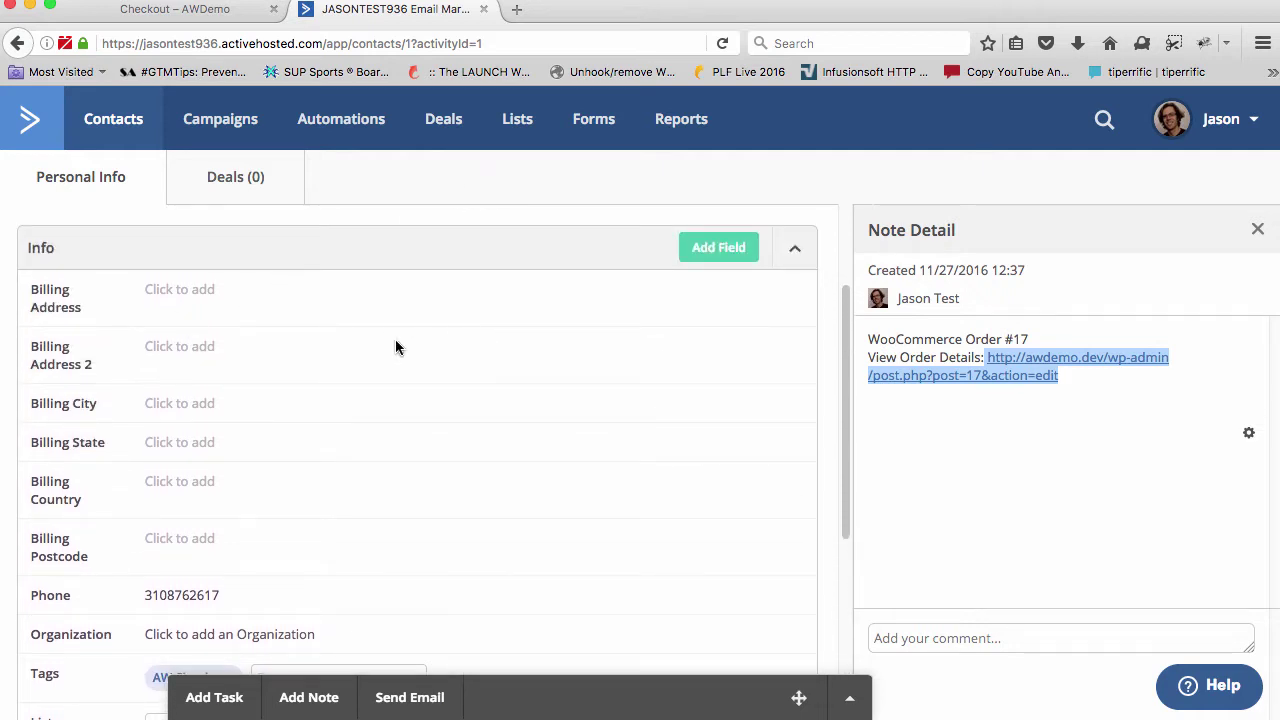
scroll(395, 339, "down", 3)
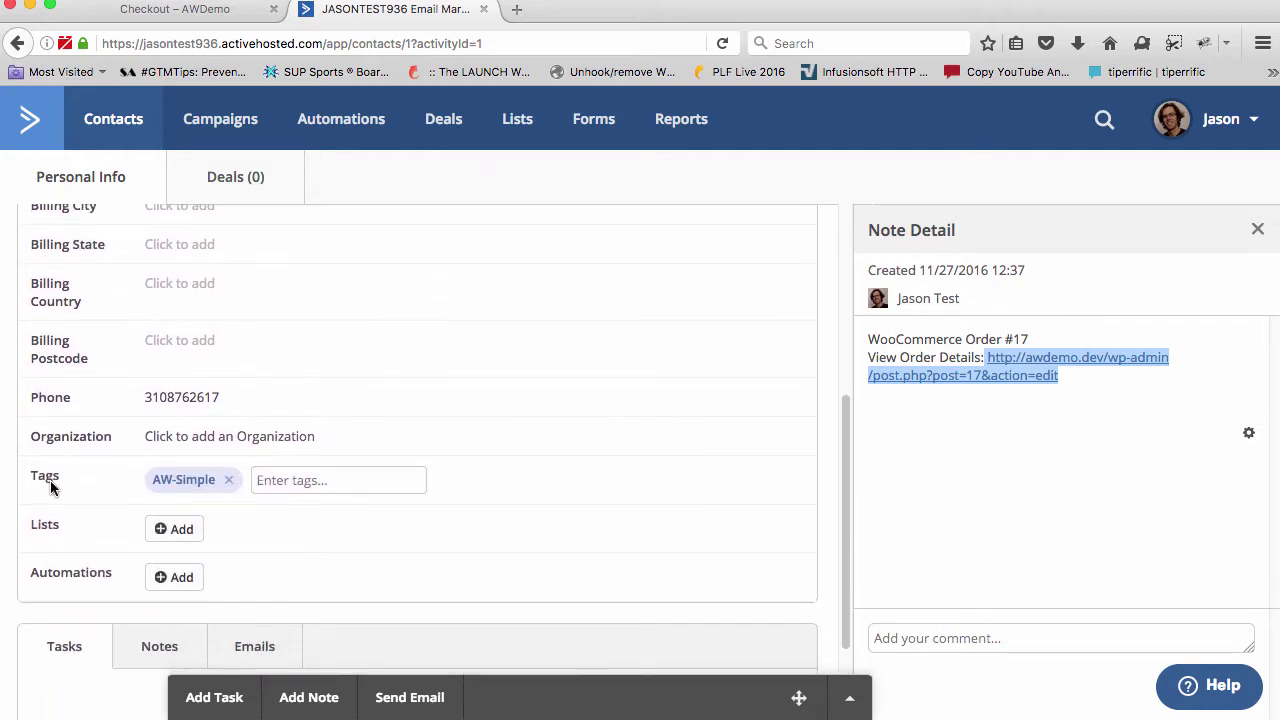
left_click(155, 480)
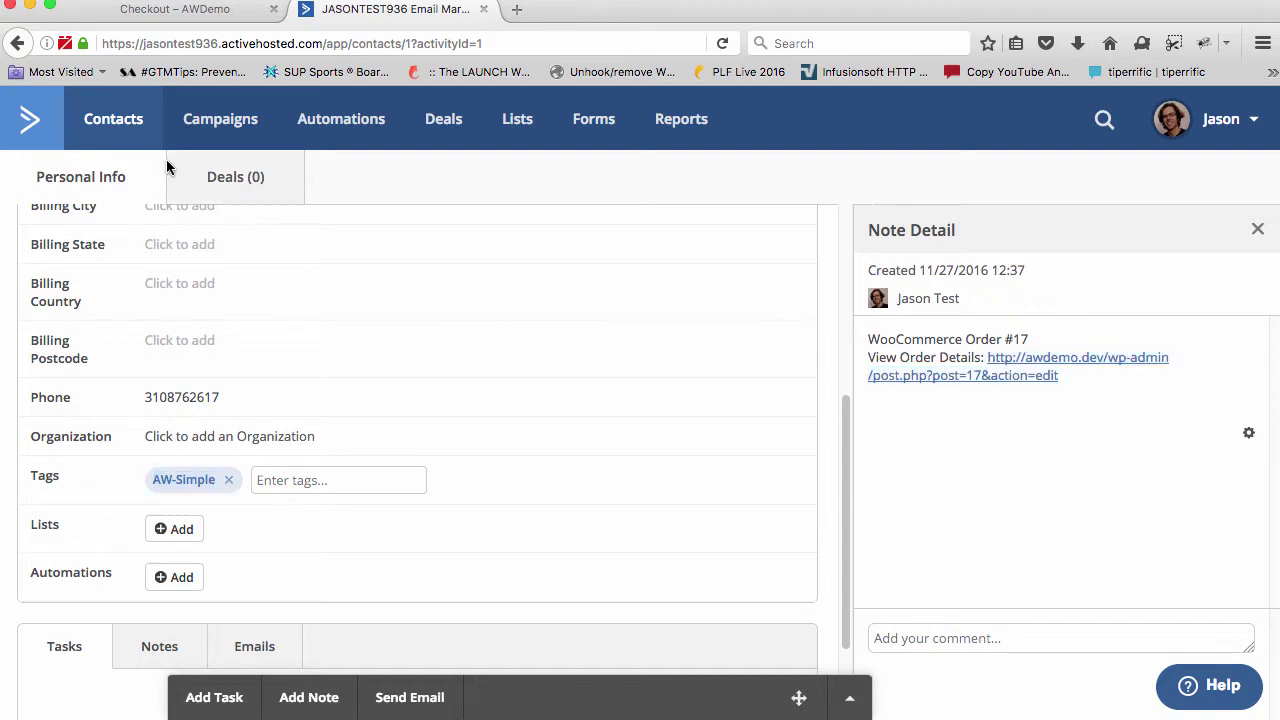
left_click(160, 10)
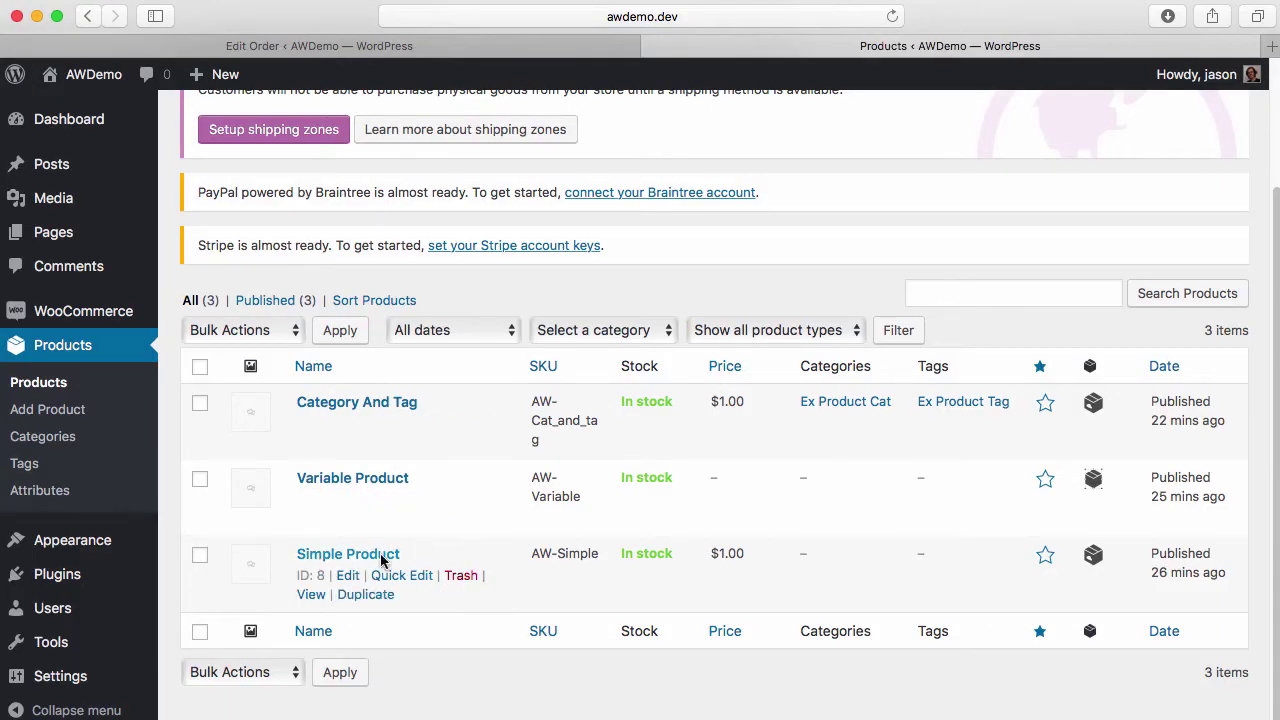
Highlight the Simple Product's AW-Simple SKU in Products and compare it with the contact's tag
left_click_drag(517, 560, 601, 553)
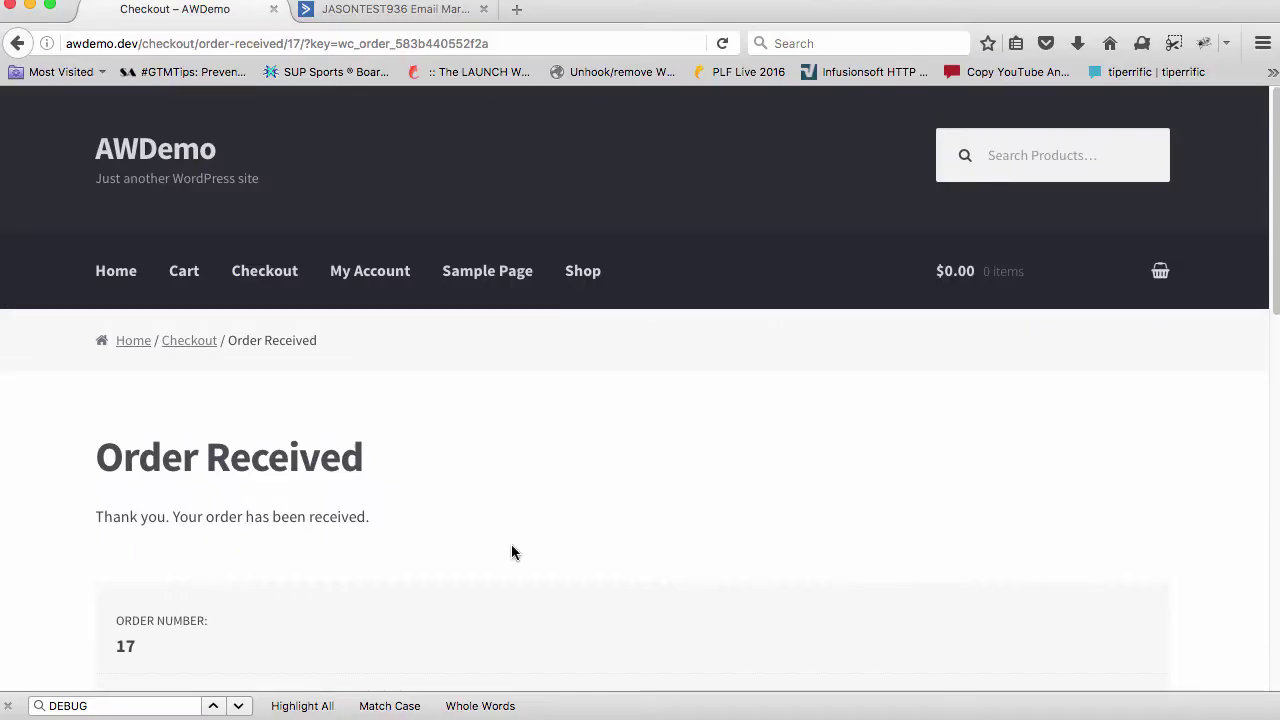
left_click(400, 10)
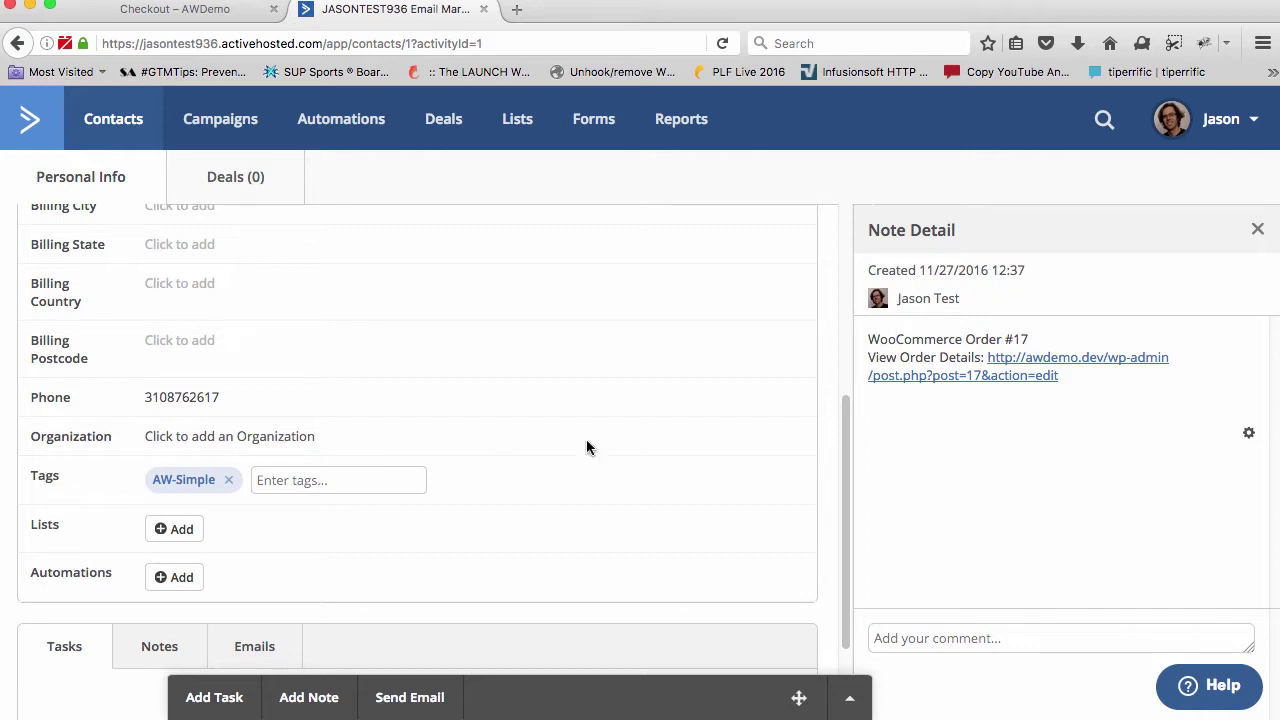
key("super+Tab")
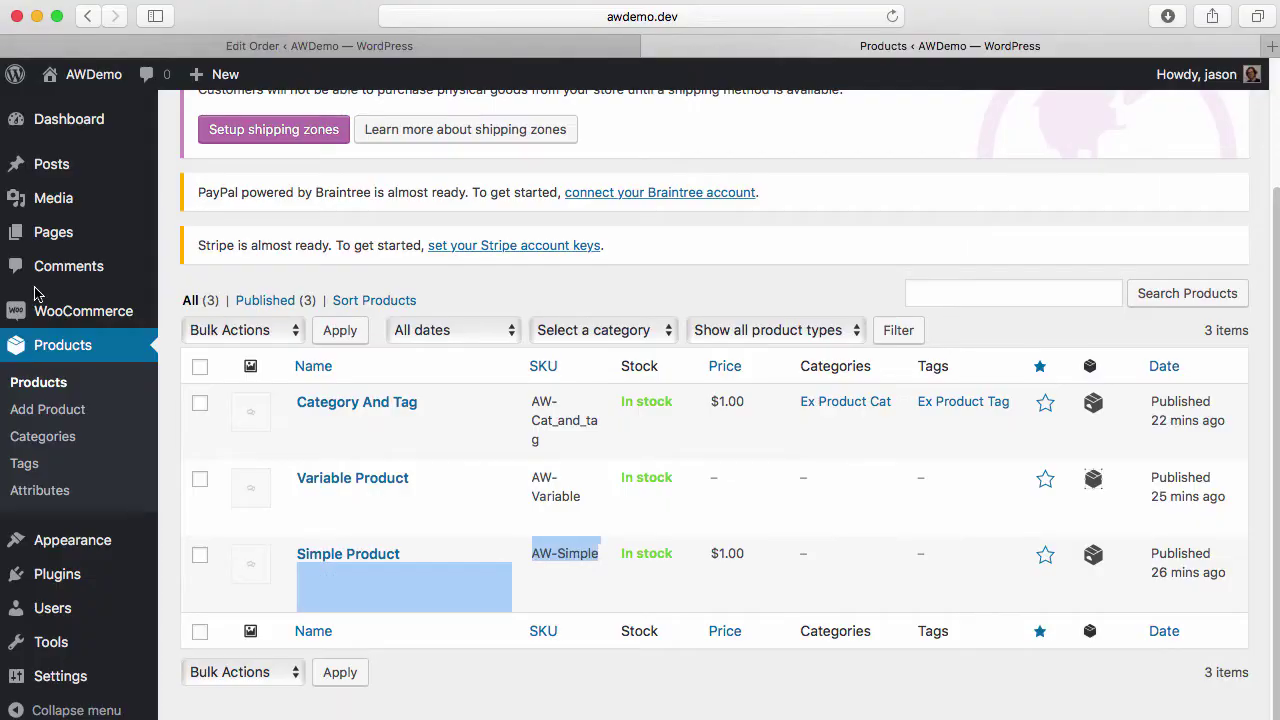
mouse_move(60, 545)
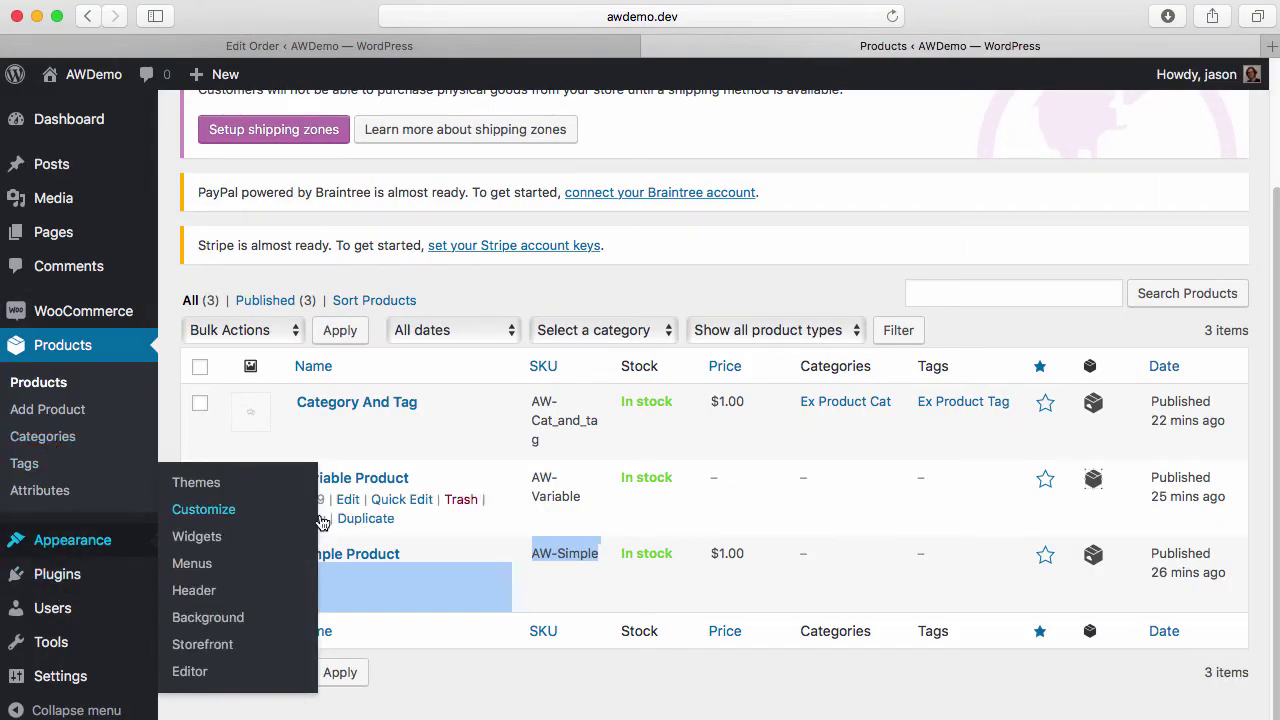
mouse_move(120, 535)
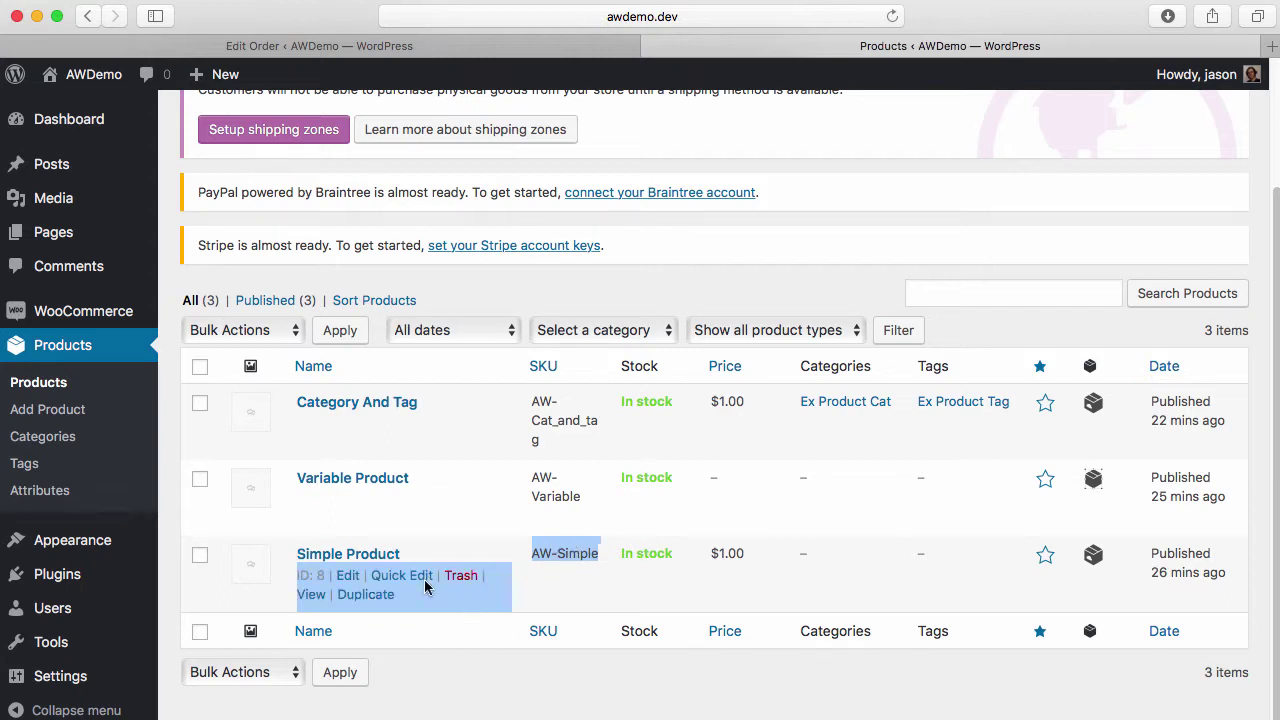
left_click_drag(530, 552, 605, 549)
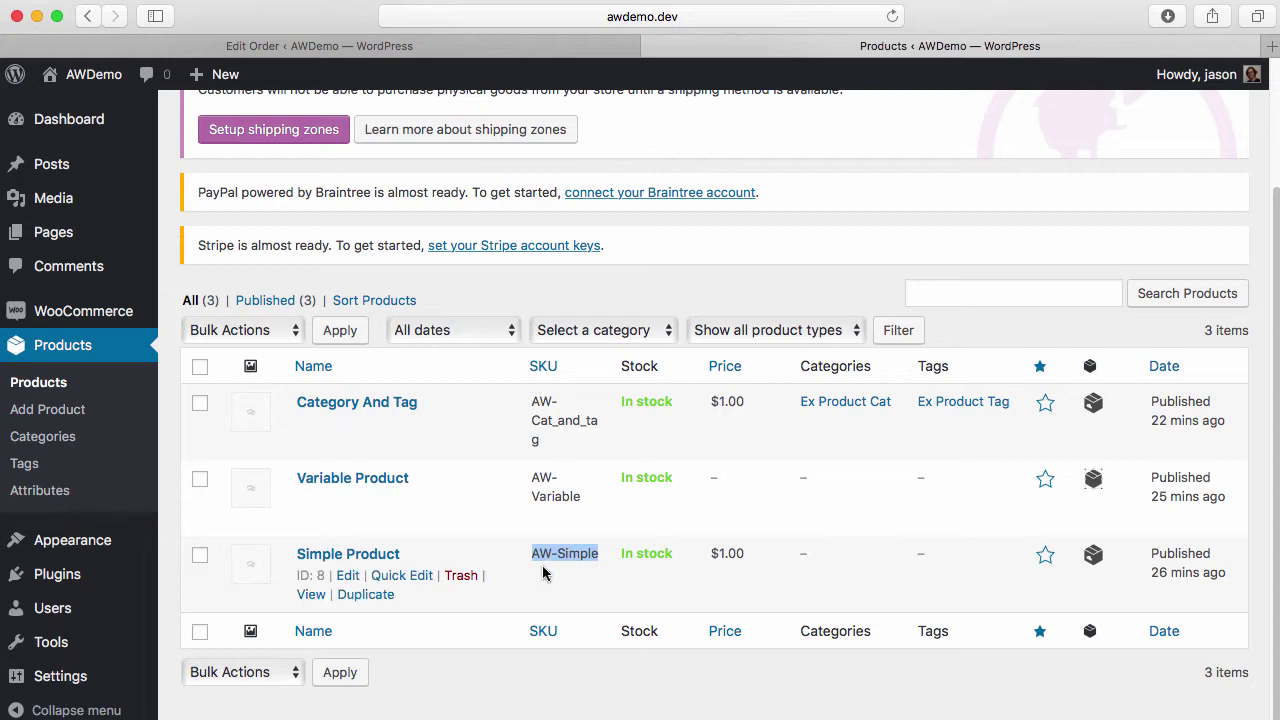
key("super+Tab")
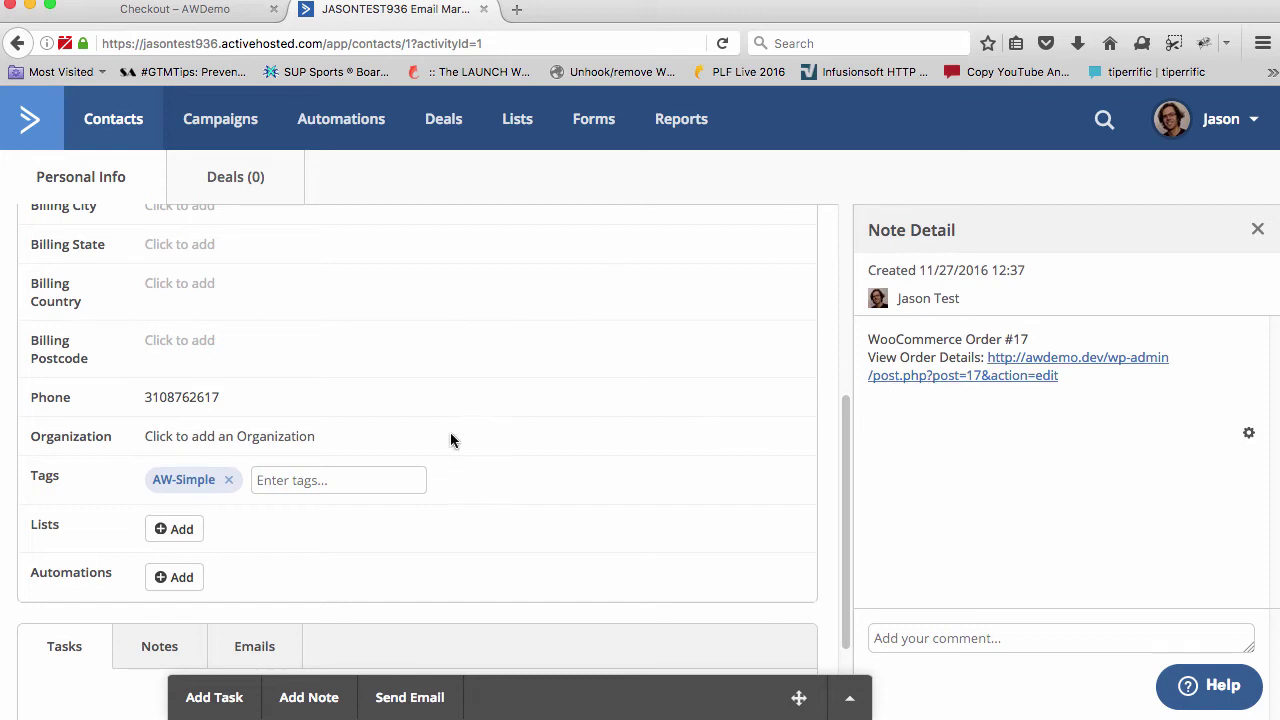
Highlight the contact's AW-Simple tag text twice to check it against the product SKU
left_click_drag(149, 479, 225, 485)
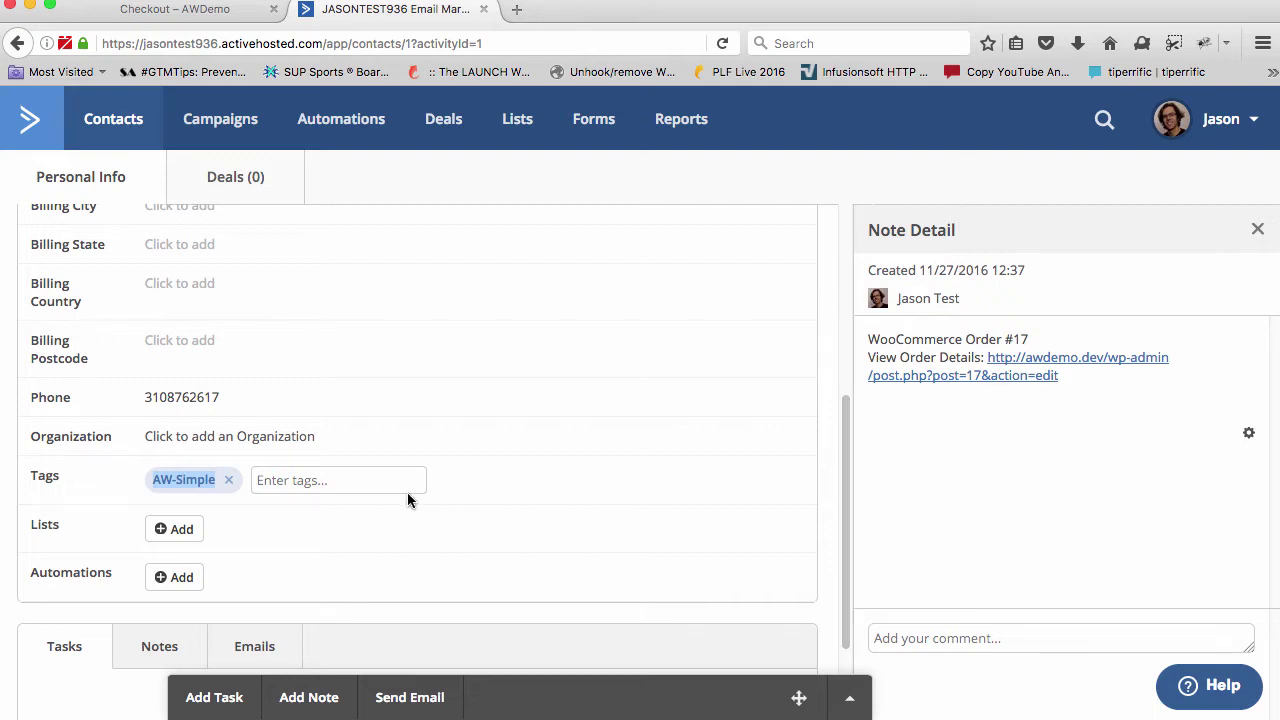
left_click(204, 479)
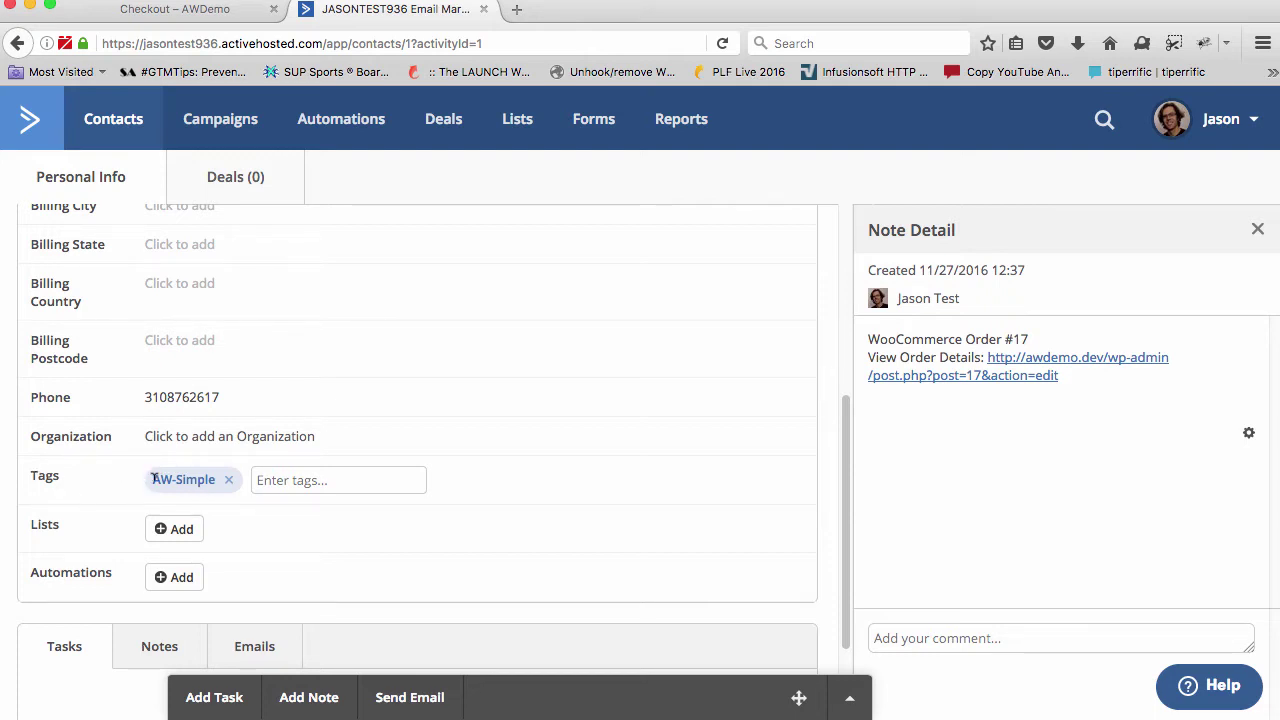
left_click_drag(152, 479, 234, 485)
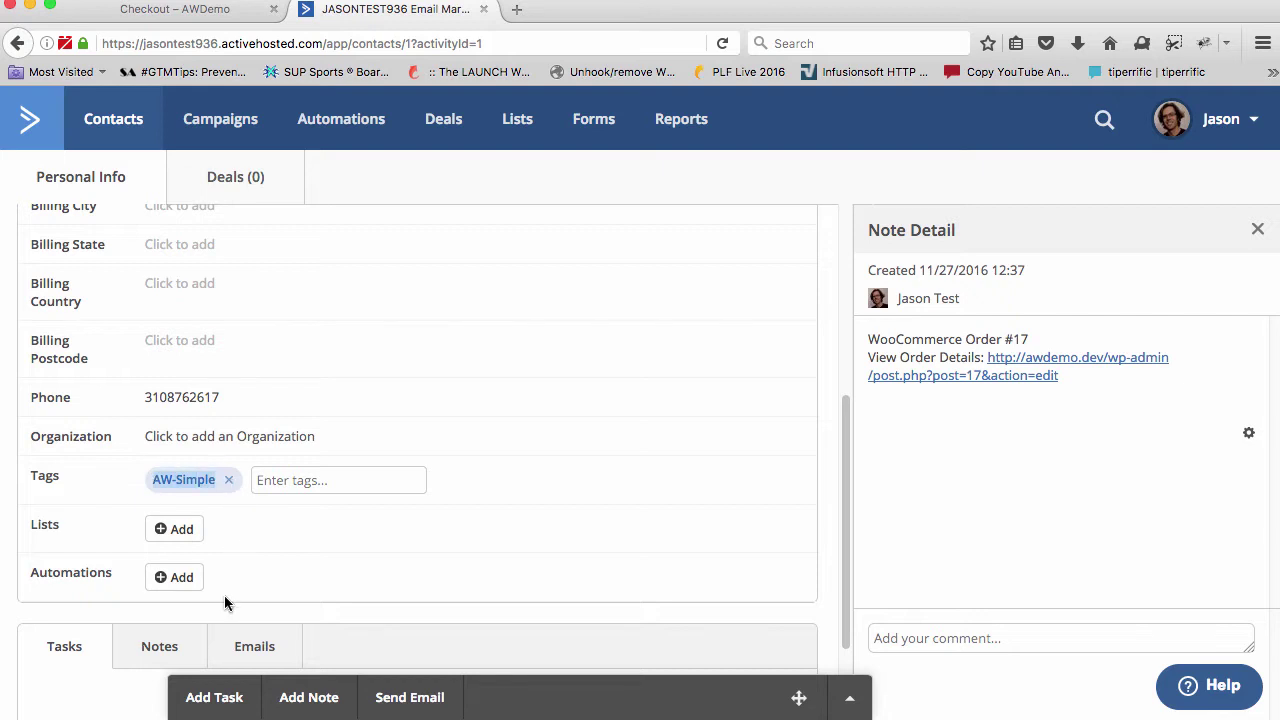
left_click(182, 479)
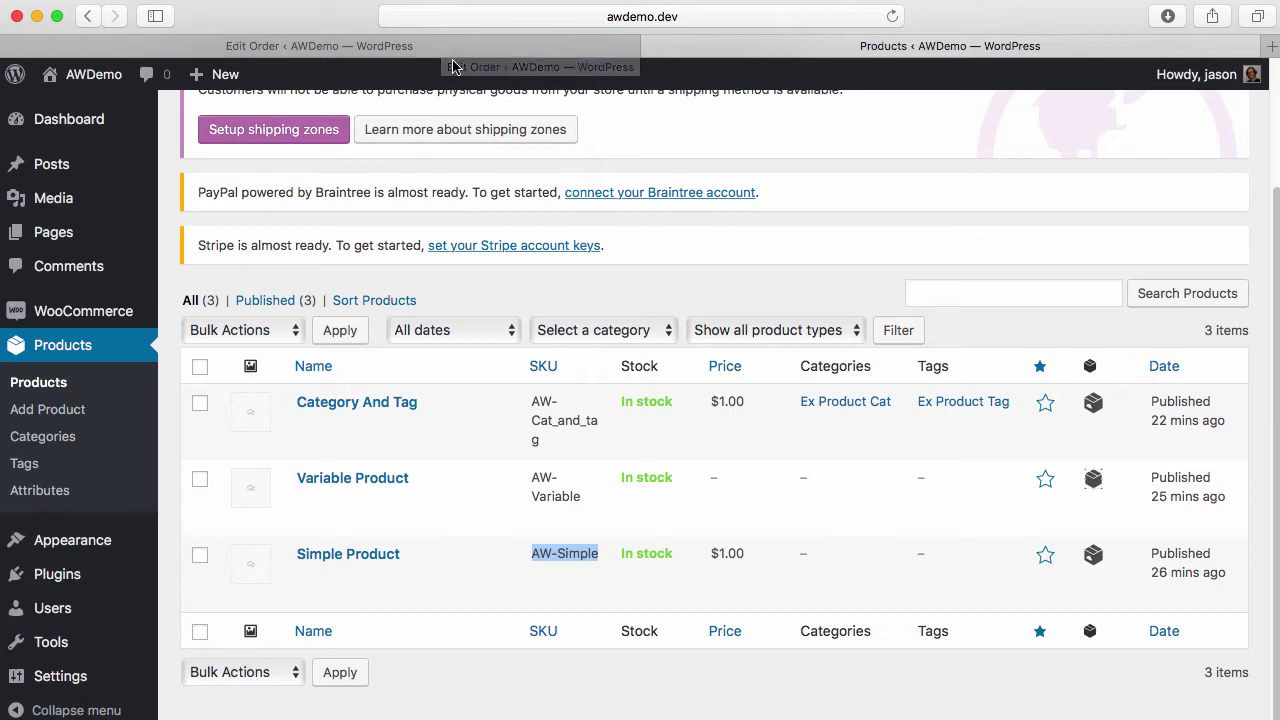
Enter Customer as the Default Tag in WooCommerce's Active Campaign integration settings and save
left_click(453, 52)
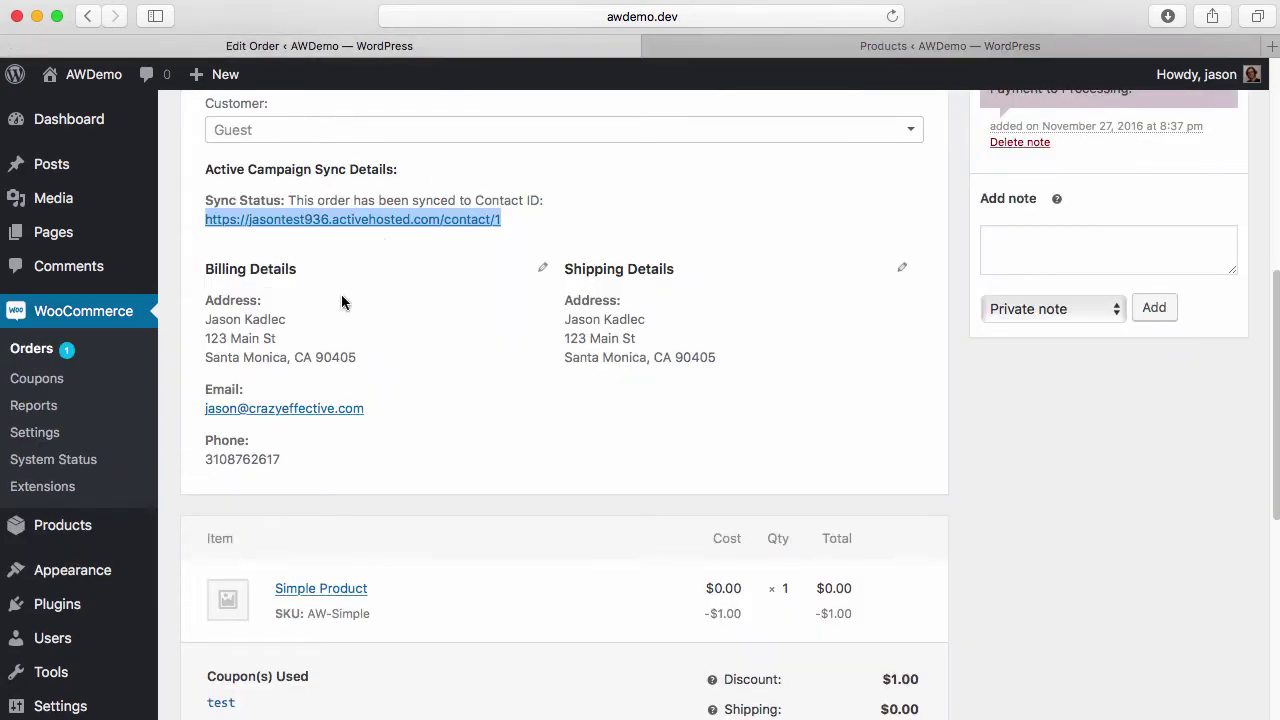
left_click(54, 432)
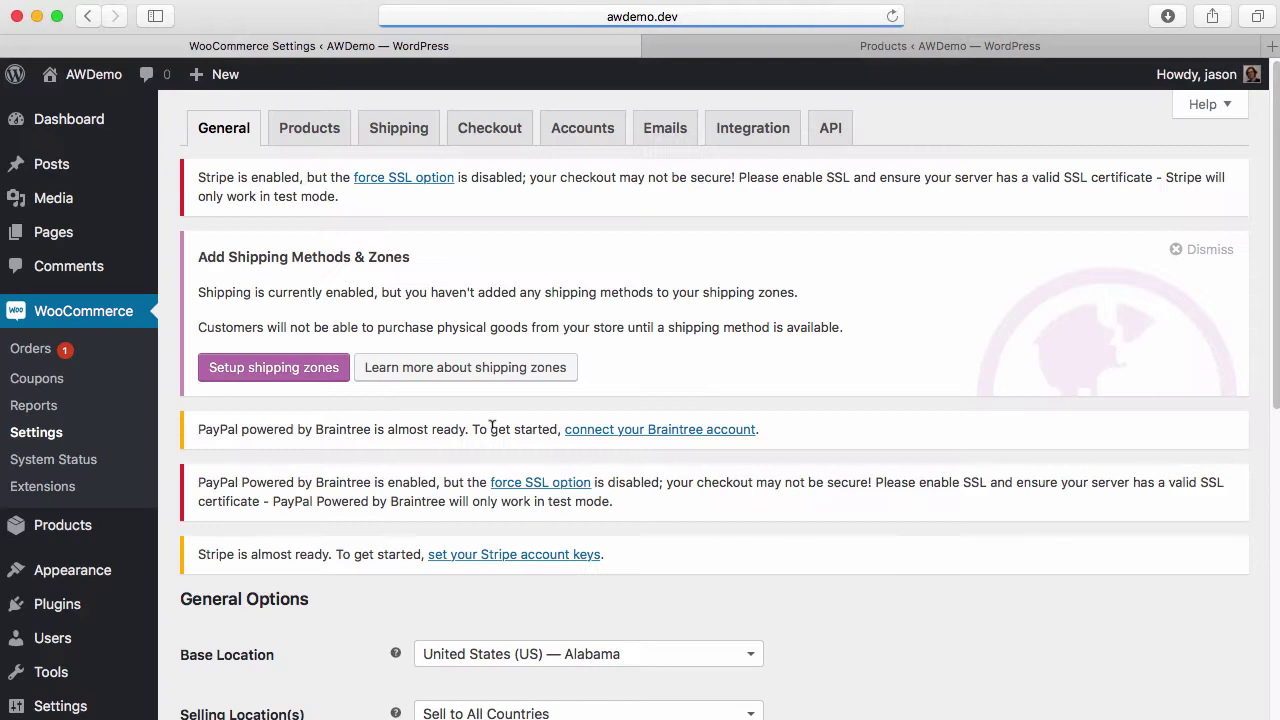
left_click(746, 130)
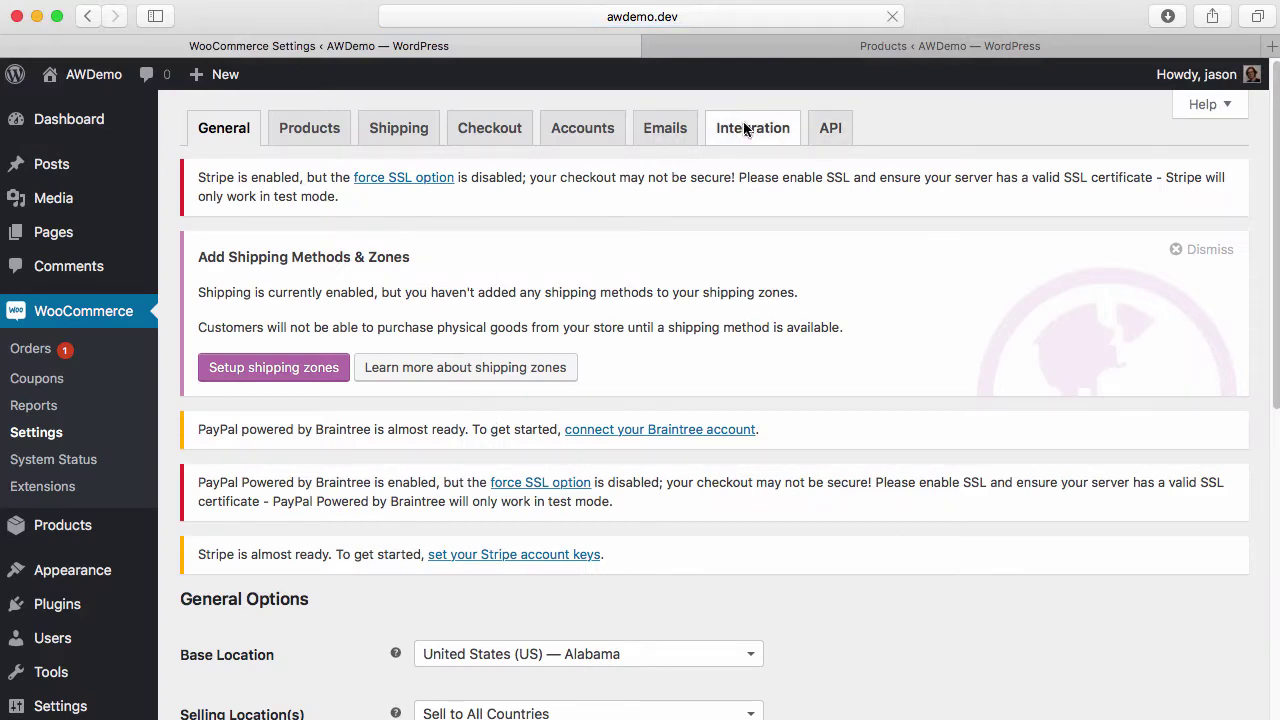
scroll(526, 520, "down", 3)
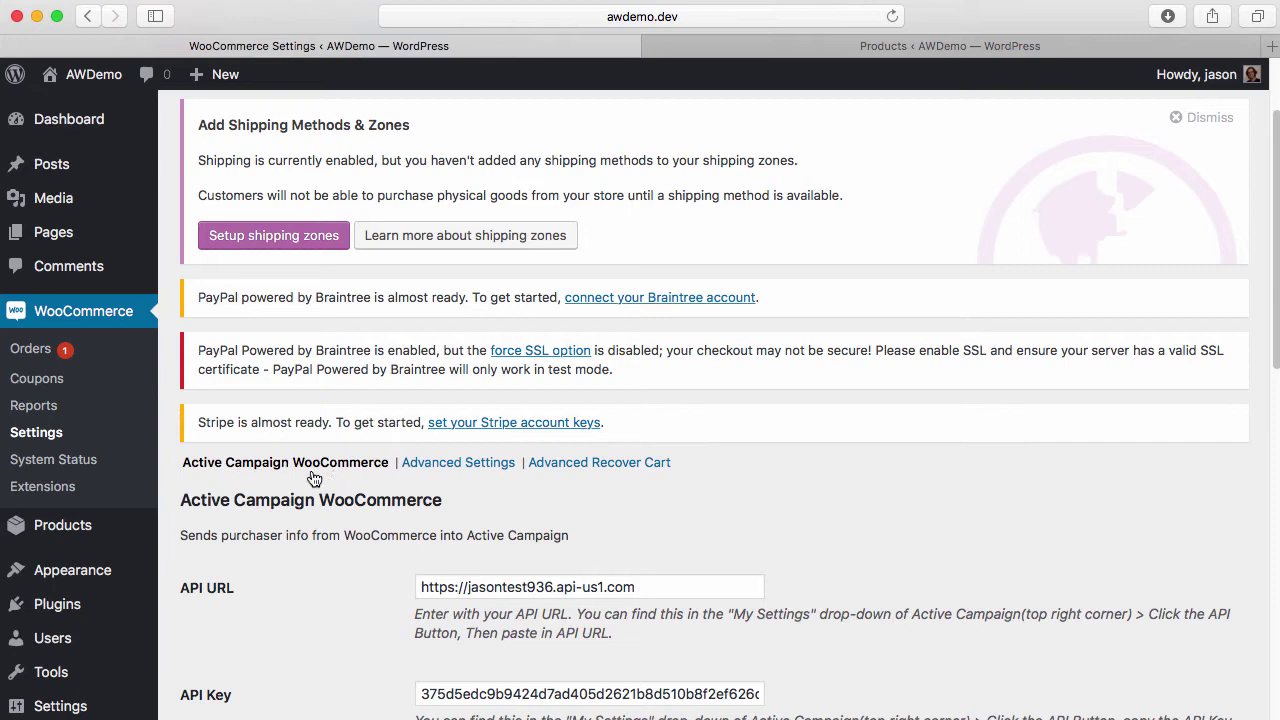
scroll(410, 528, "down", 5)
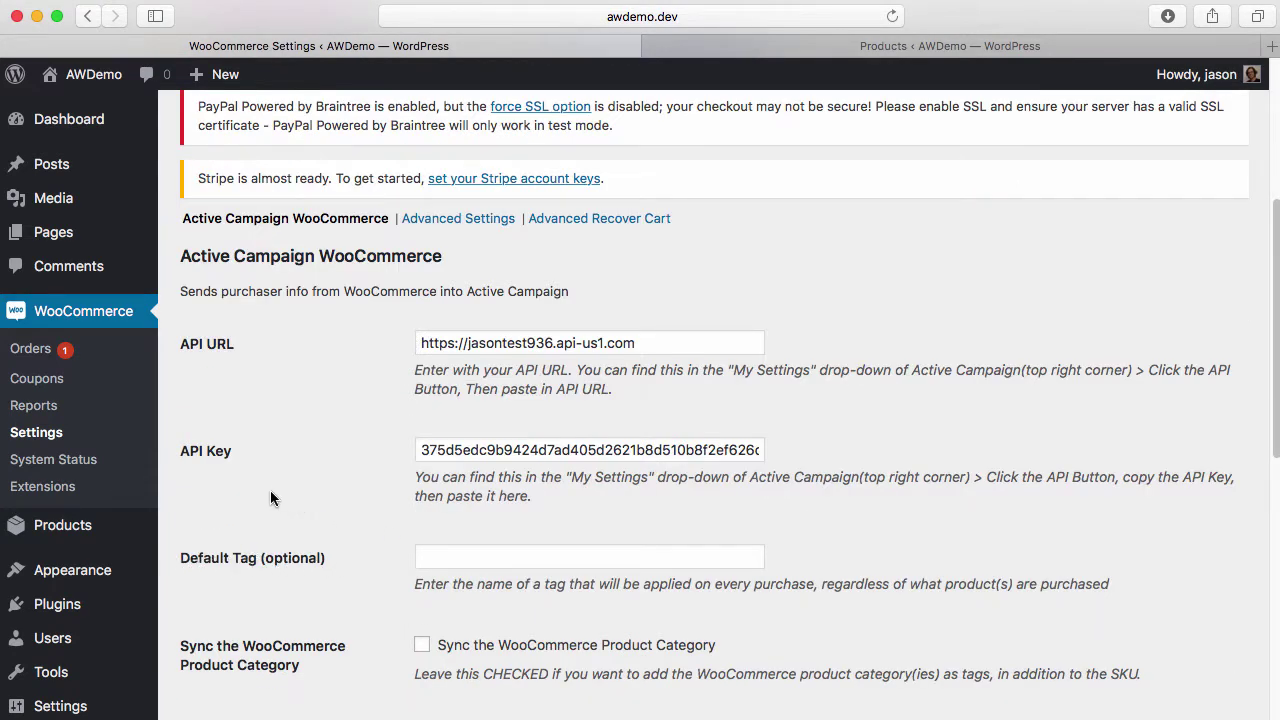
left_click_drag(182, 564, 341, 556)
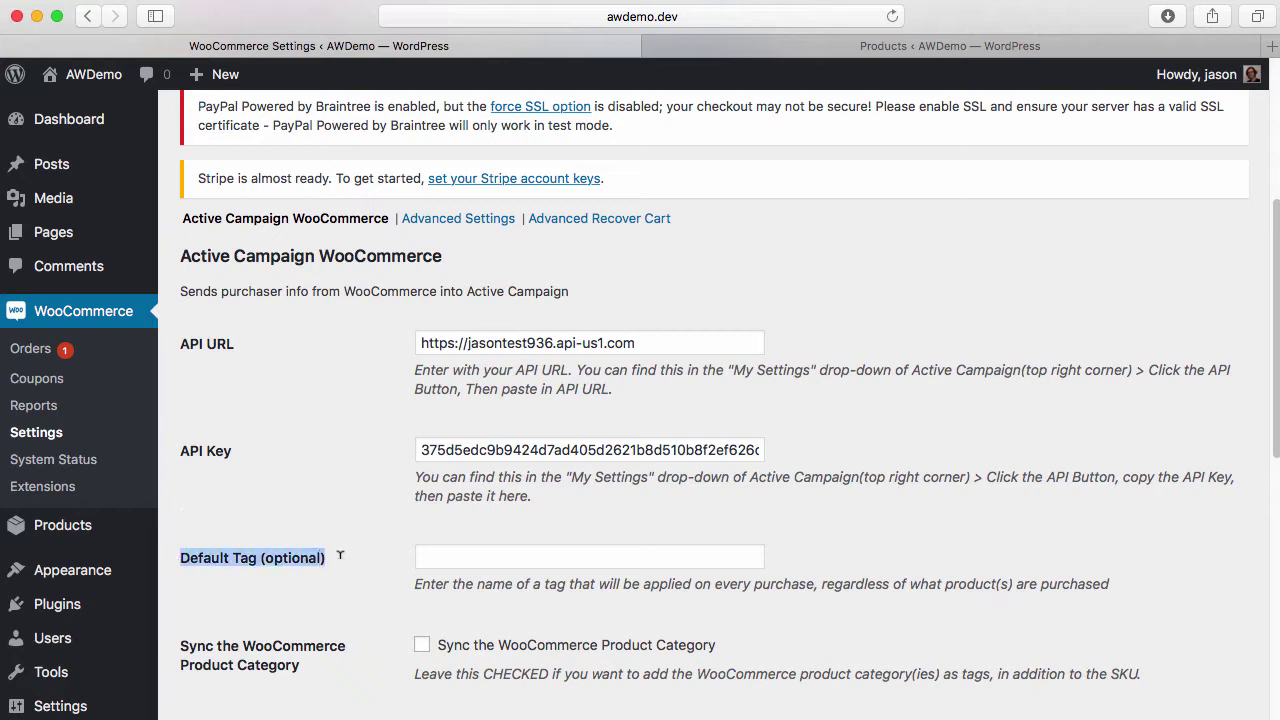
left_click(497, 554)
type("Customer")
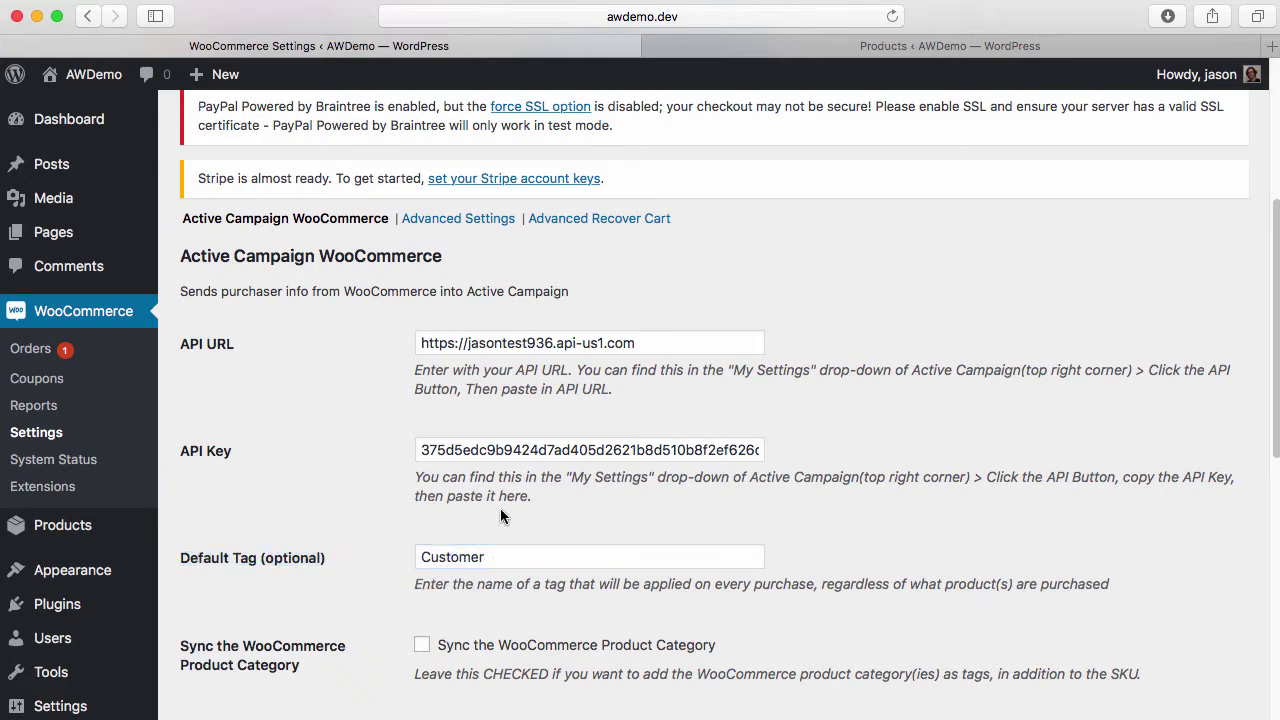
scroll(500, 512, "down", 15)
left_click(223, 676)
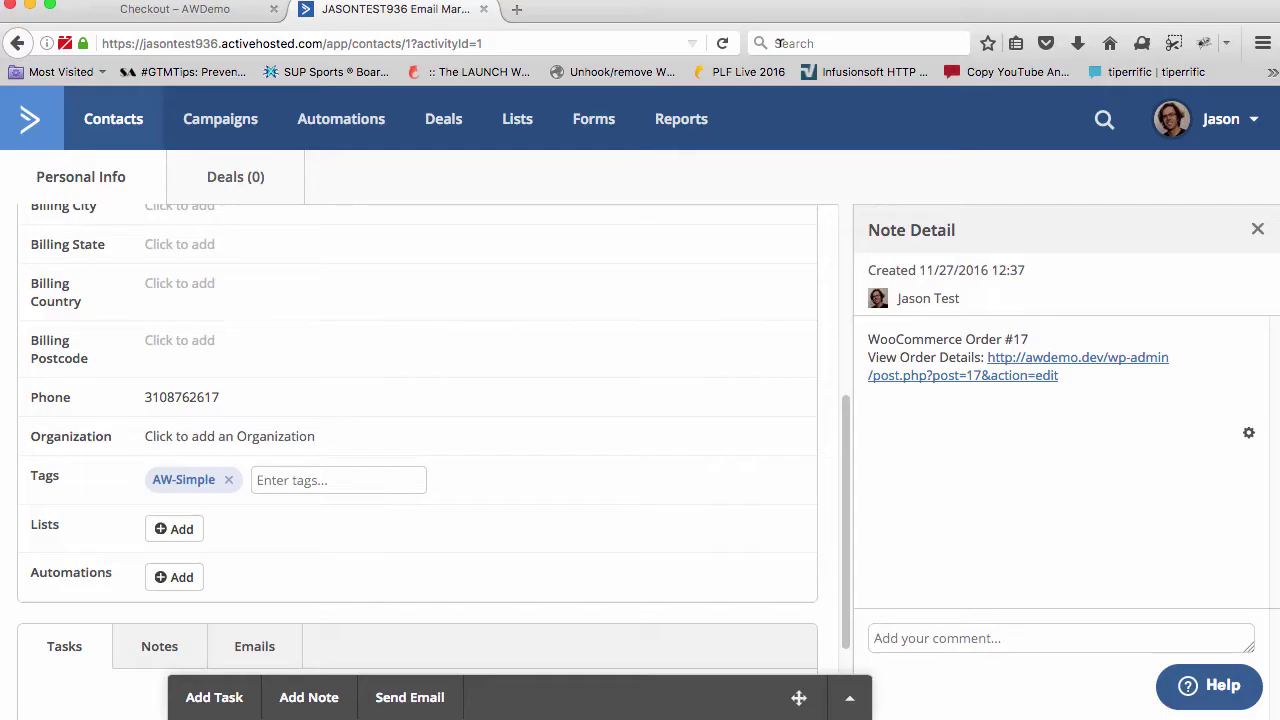
Scroll through the contact's Info fields and Tags, then return to the Checkout – AWDemo tab
scroll(368, 342, "up", 5)
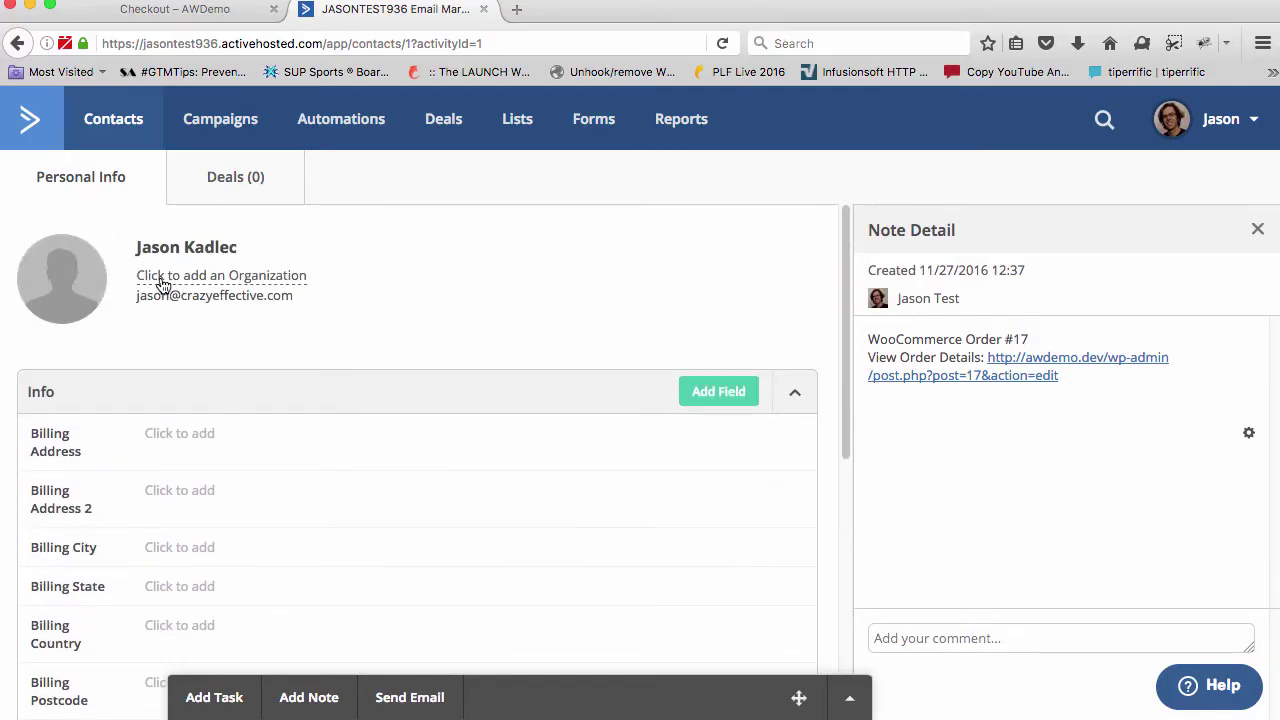
scroll(386, 400, "down", 5)
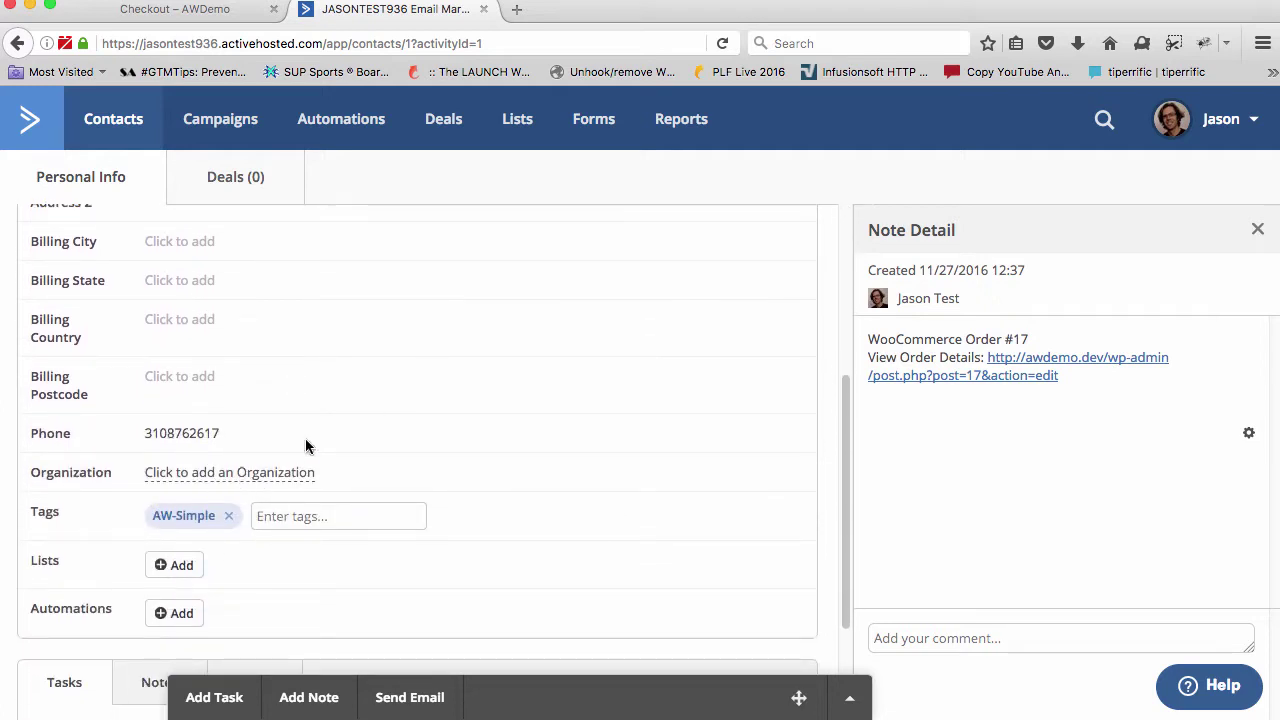
left_click(180, 12)
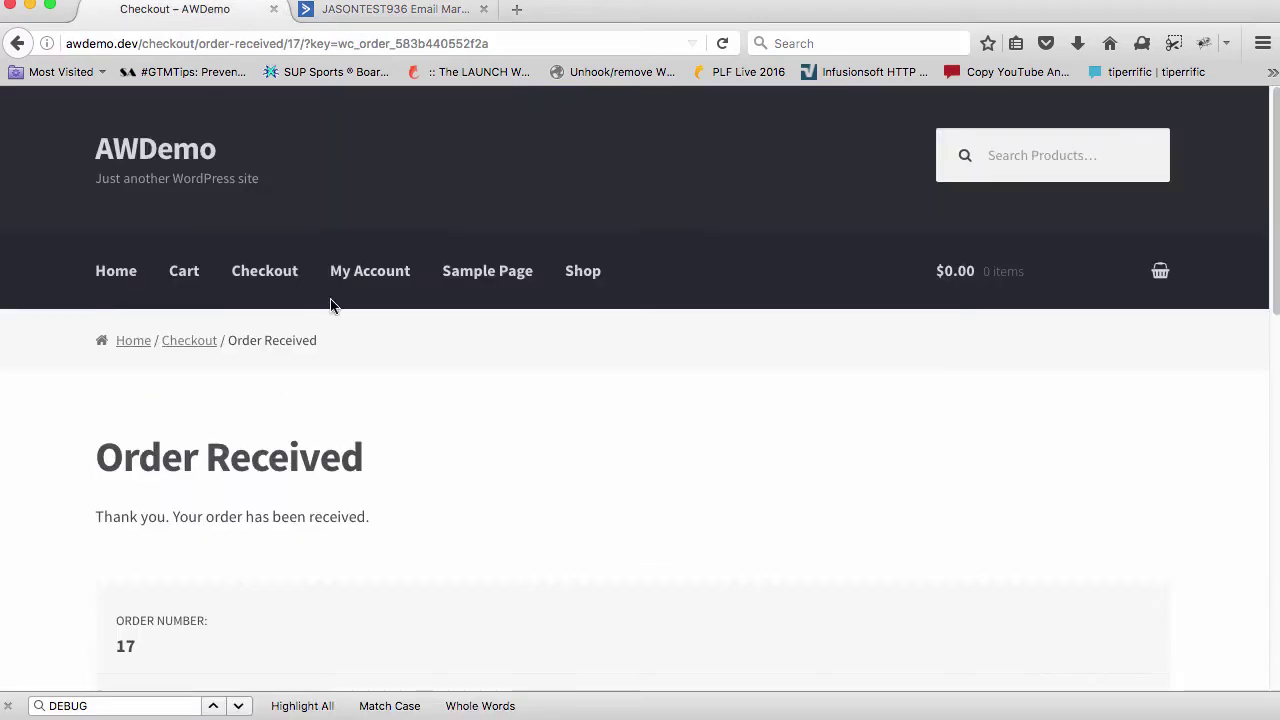
Open the Simple Product page and add another Simple Product to the cart
scroll(357, 334, "down", 4)
scroll(357, 334, "down", 2)
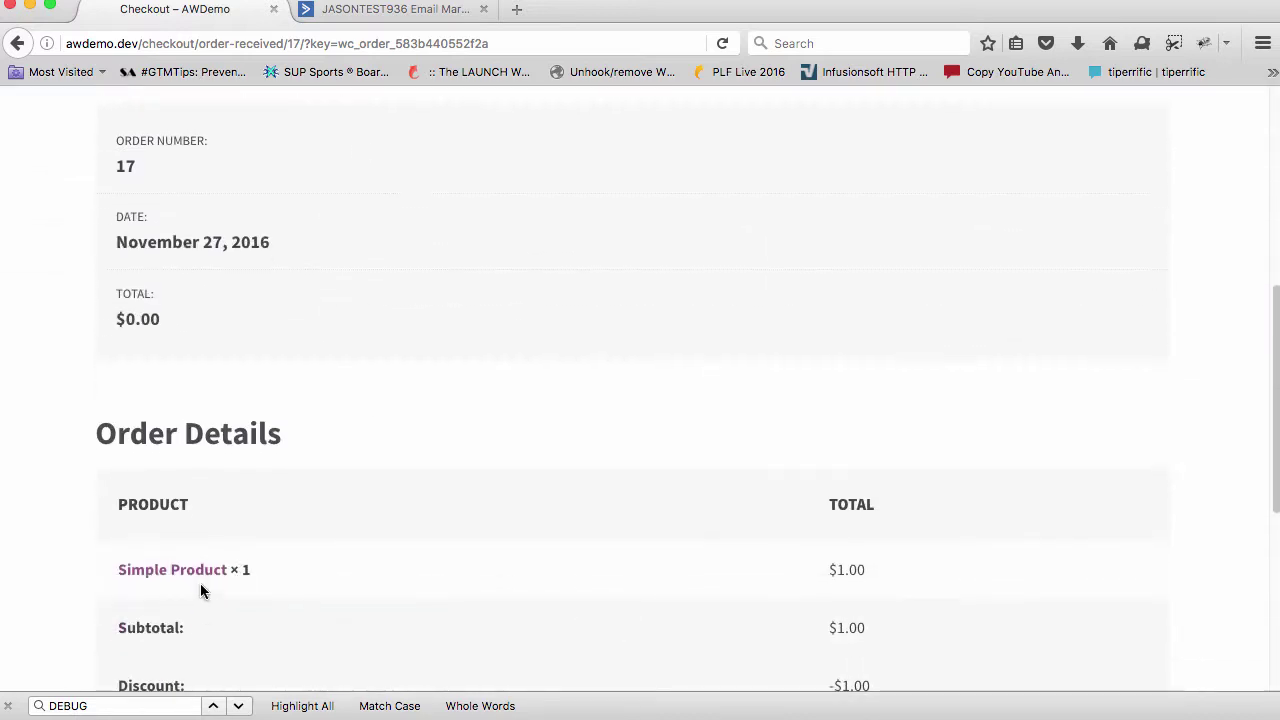
left_click(200, 569)
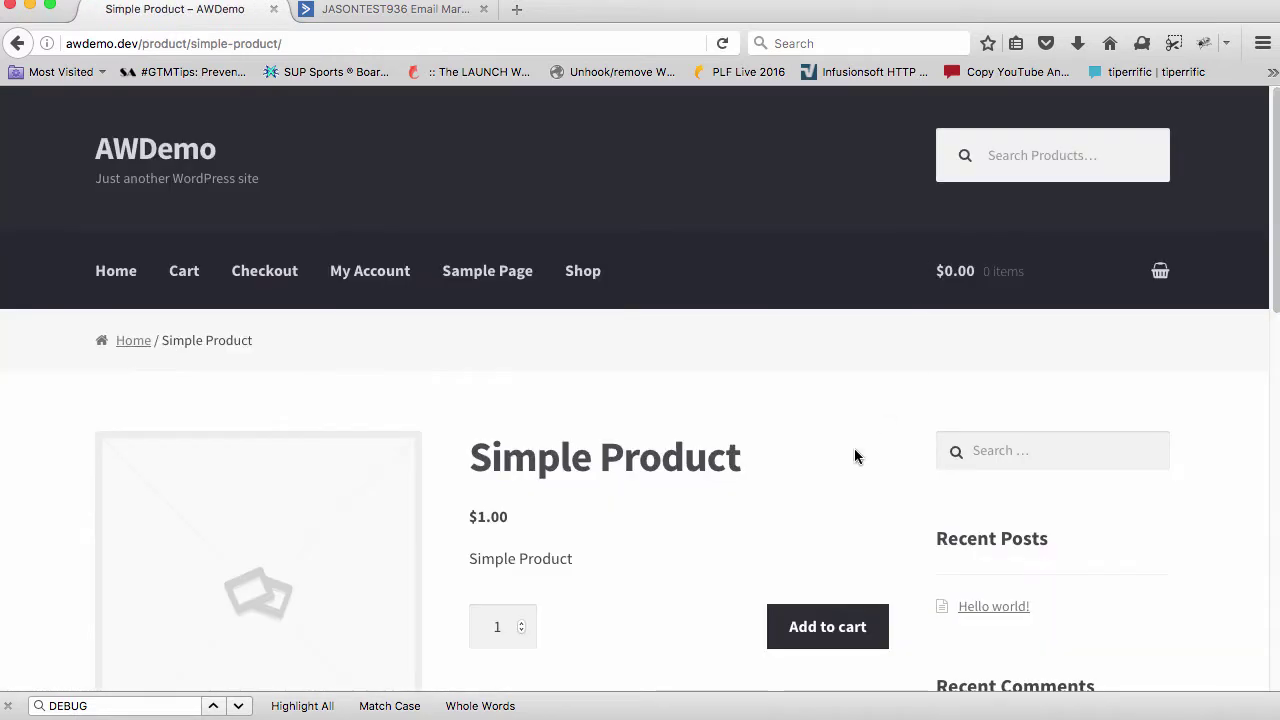
scroll(854, 448, "down", 3)
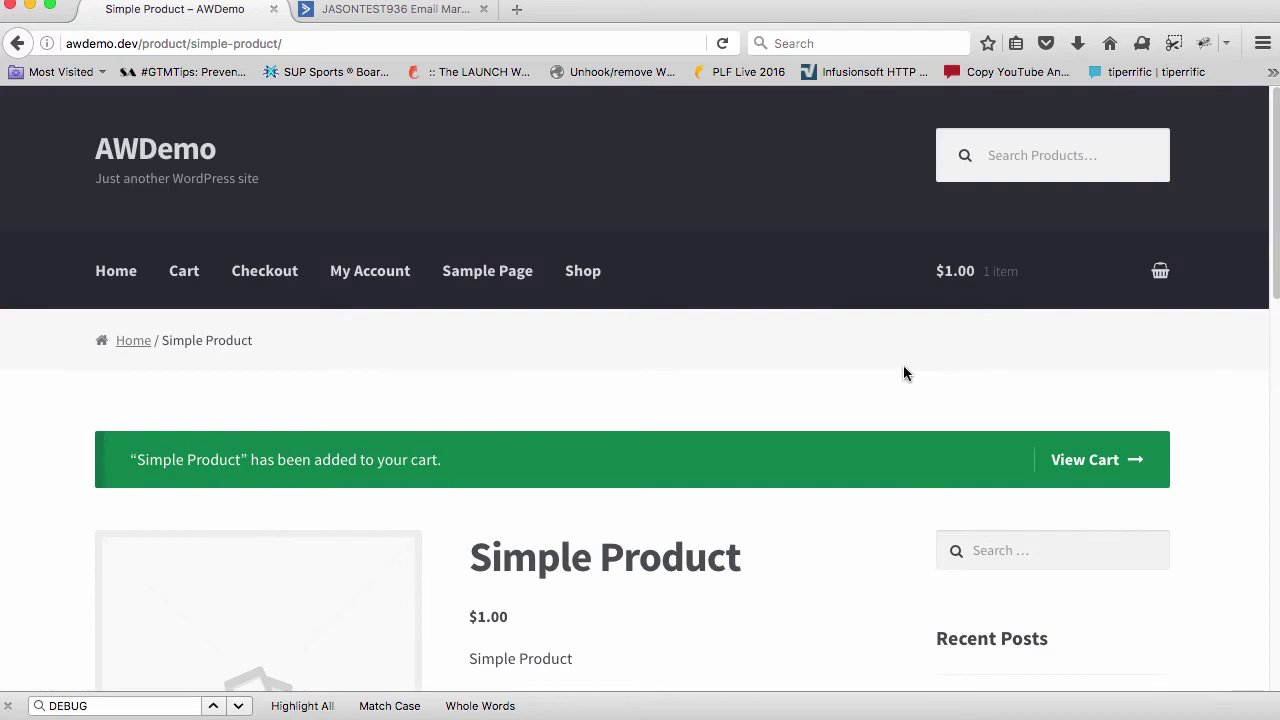
scroll(903, 365, "down", 5)
left_click(794, 262)
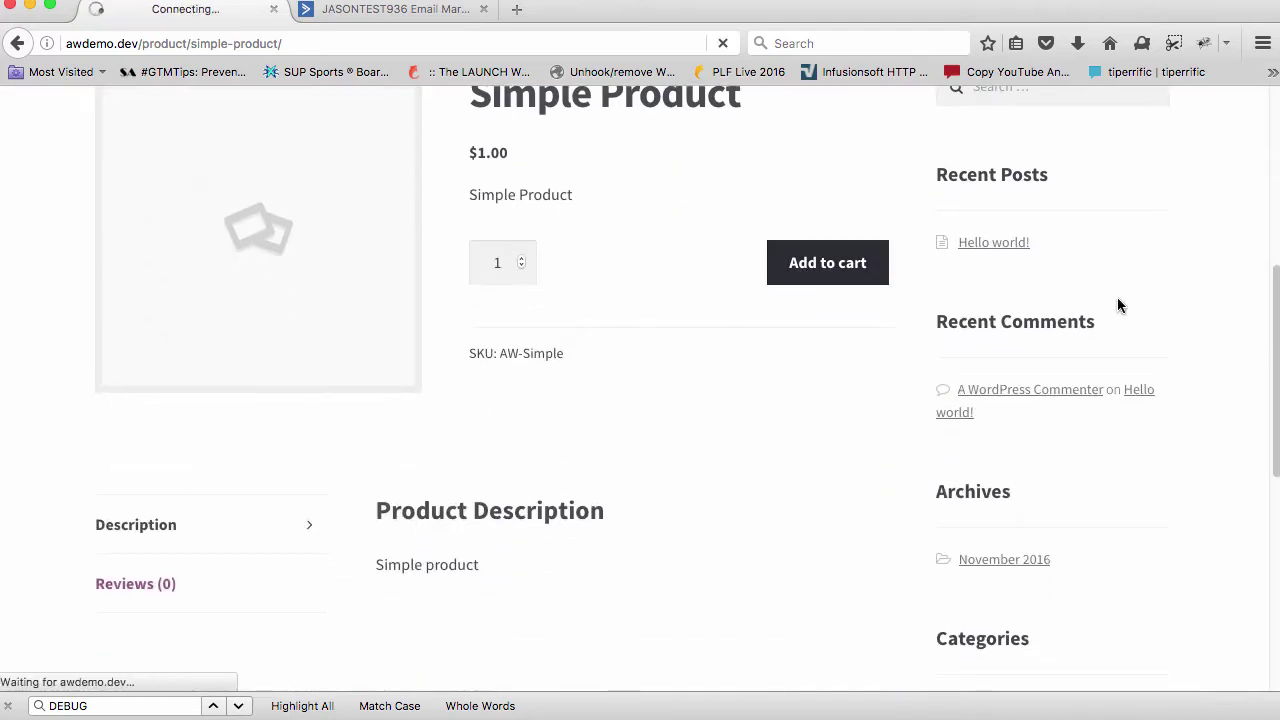
Check out the two Simple Products with coupon test as a $0.00 order
scroll(735, 338, "down", 4)
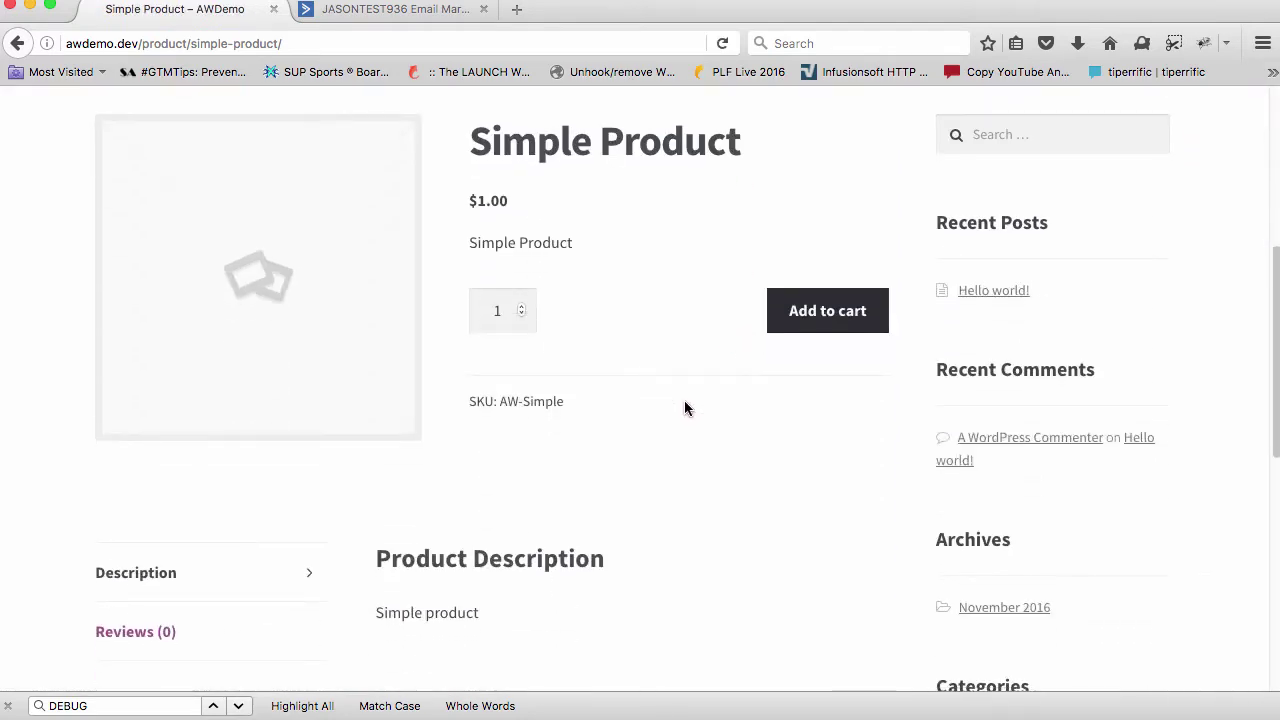
scroll(686, 403, "down", 2)
scroll(740, 395, "up", 5)
scroll(792, 390, "up", 2)
mouse_move(994, 262)
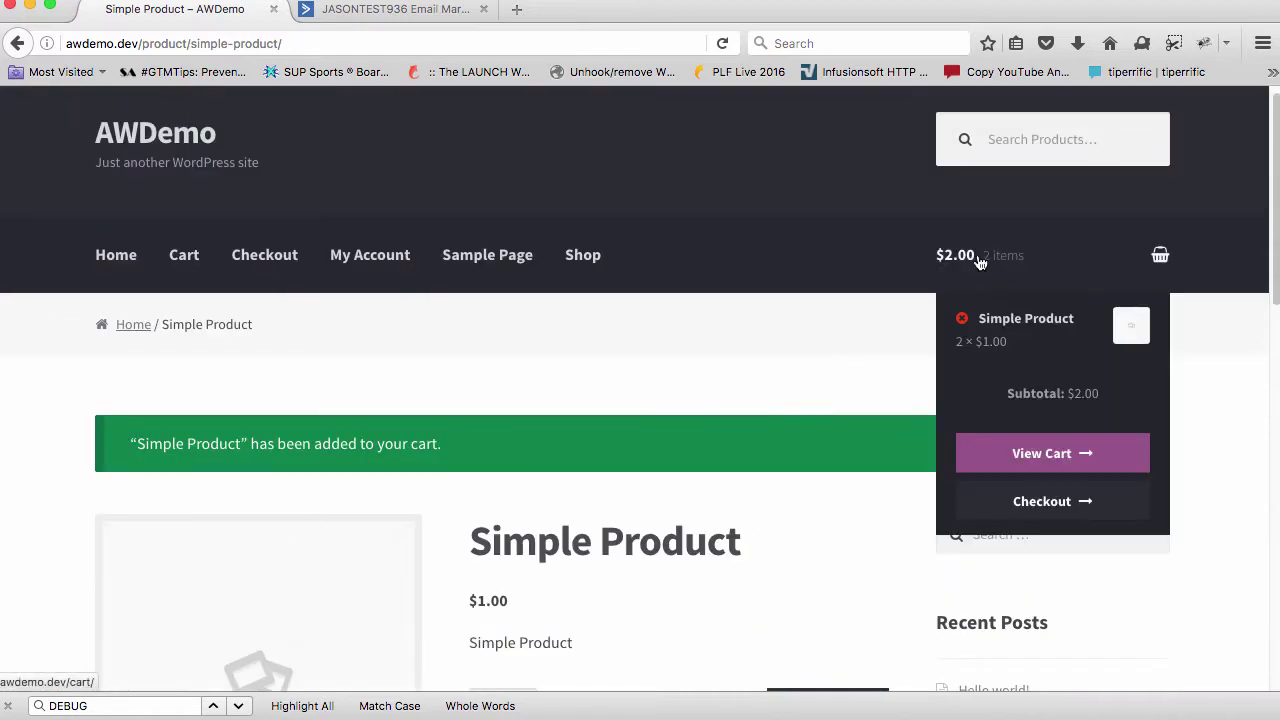
left_click(1039, 502)
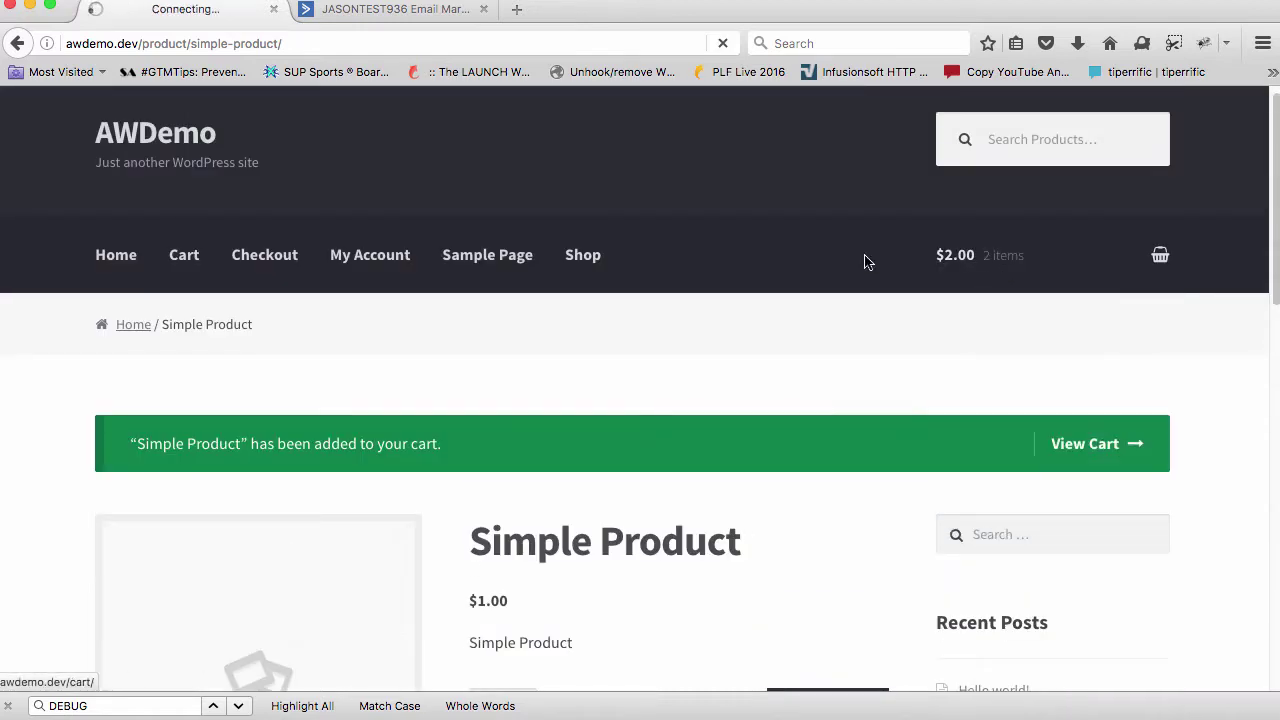
scroll(553, 315, "down", 5)
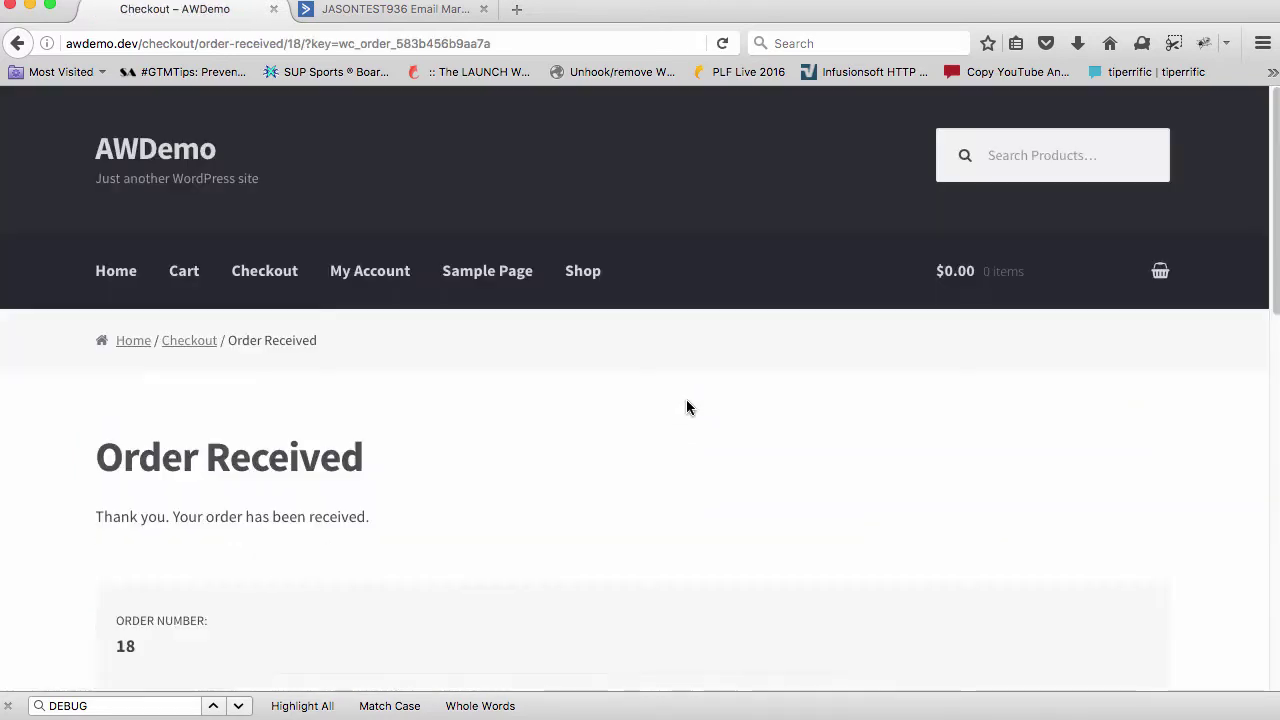
left_click(406, 12)
scroll(516, 357, "up", 5)
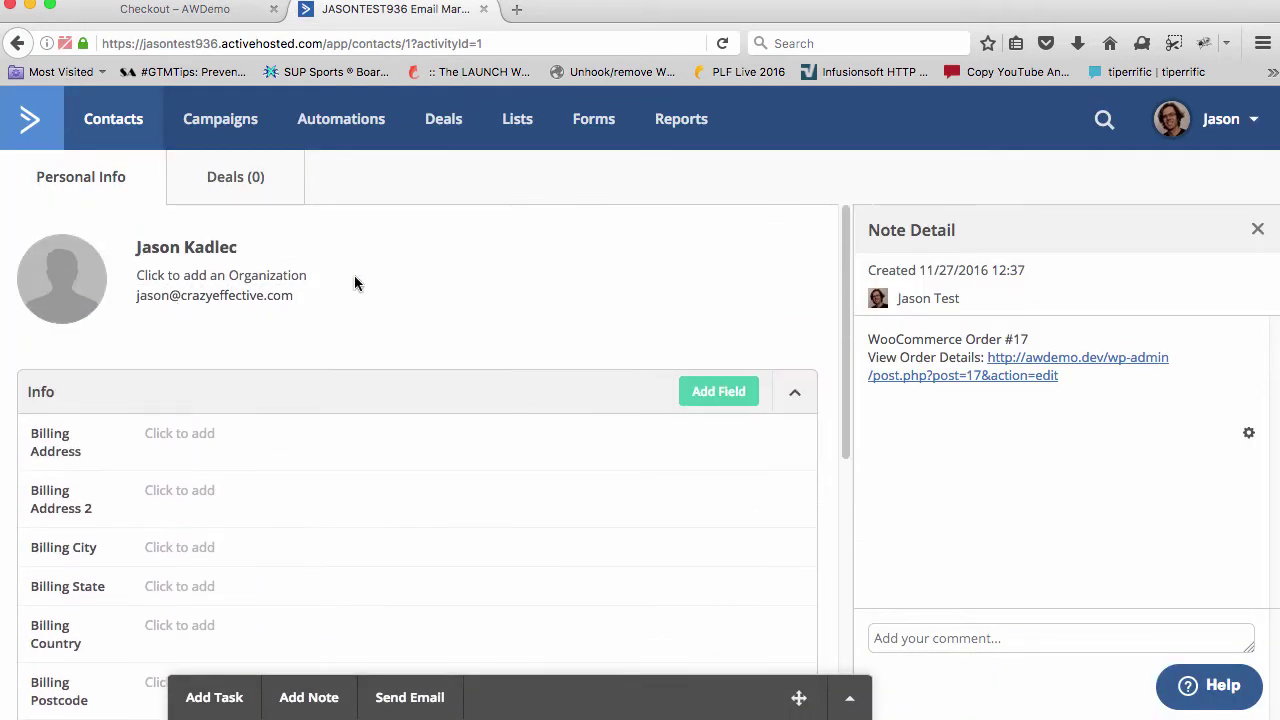
Reload the contact and confirm it now carries the AW-Simple and Customer tags
key("super+r")
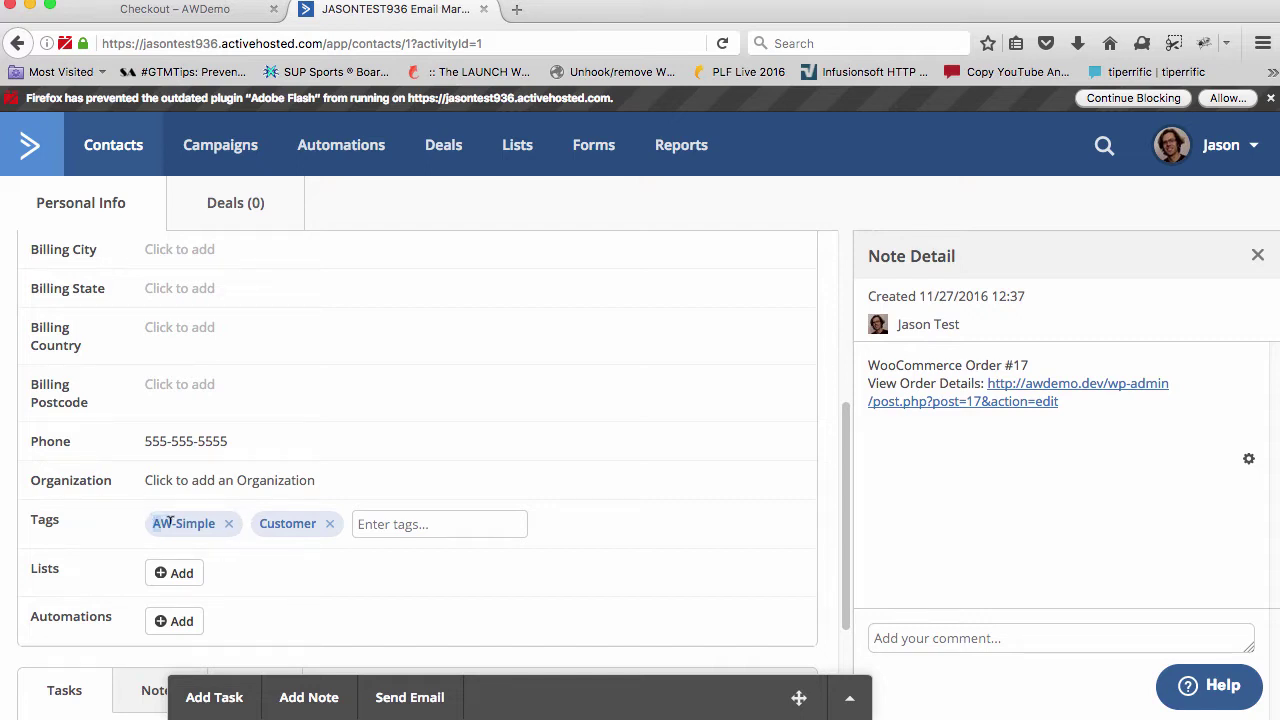
left_click_drag(169, 521, 221, 528)
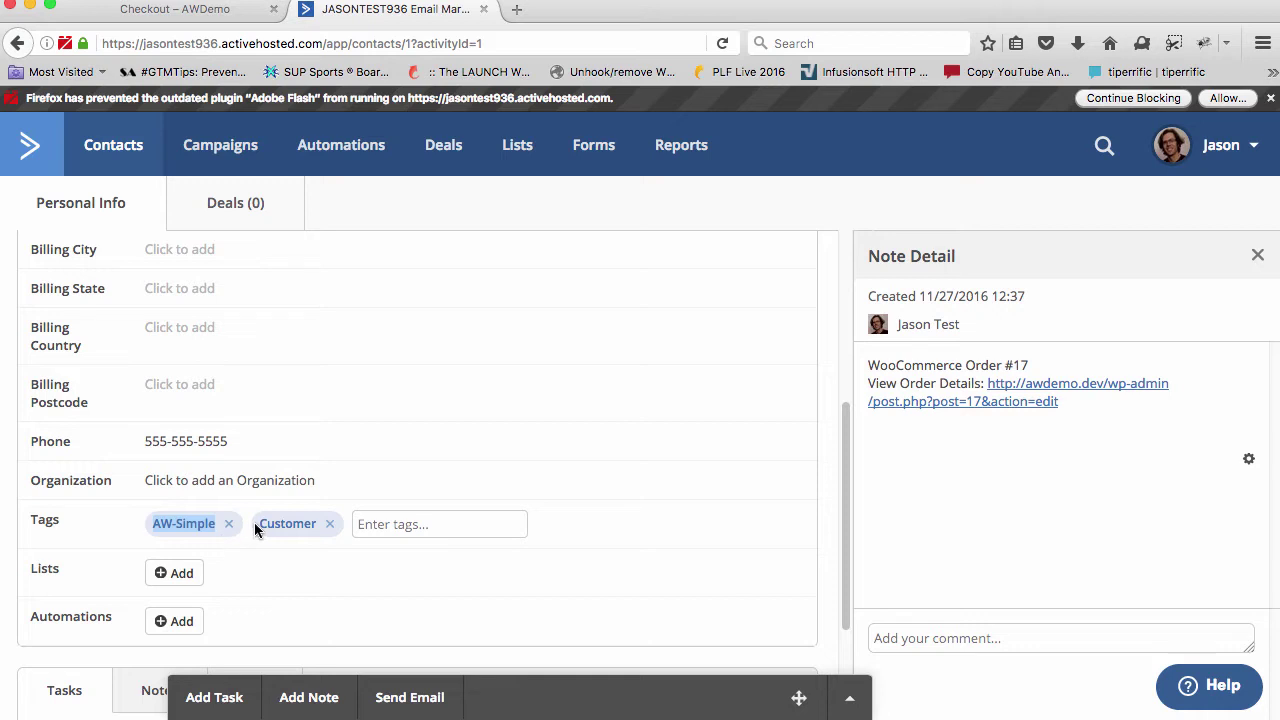
left_click_drag(256, 530, 330, 526)
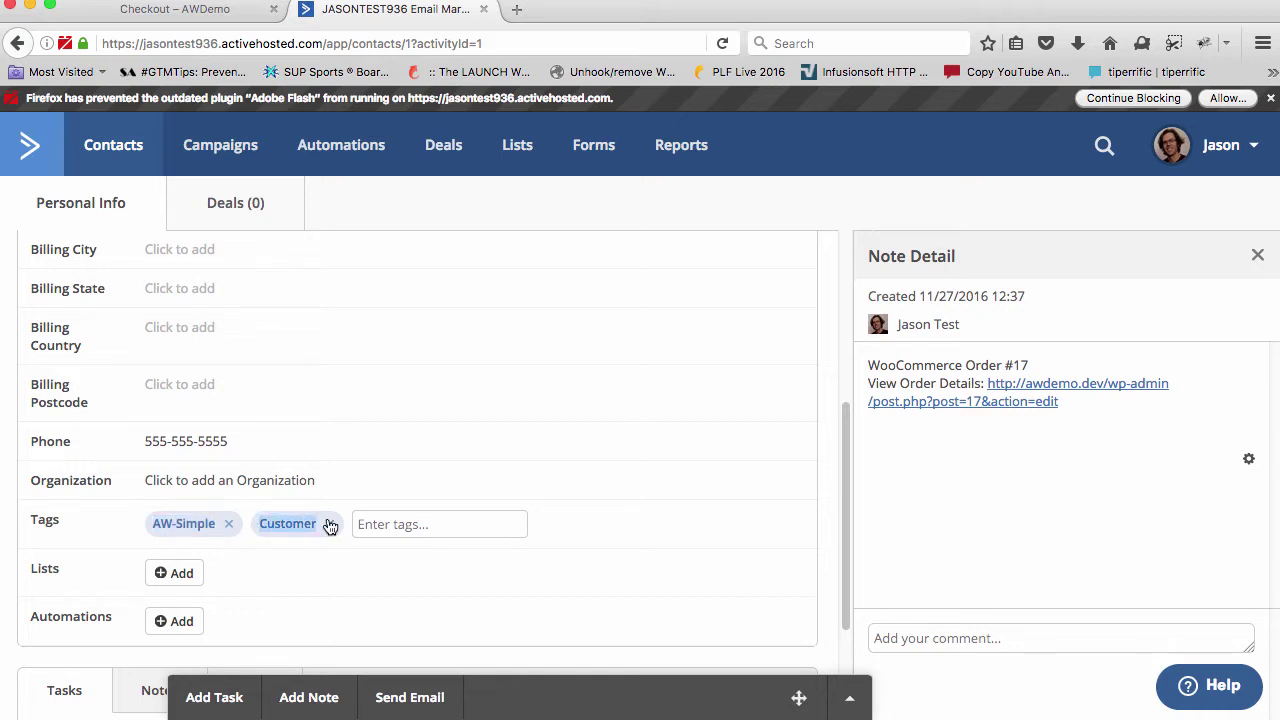
left_click(515, 469)
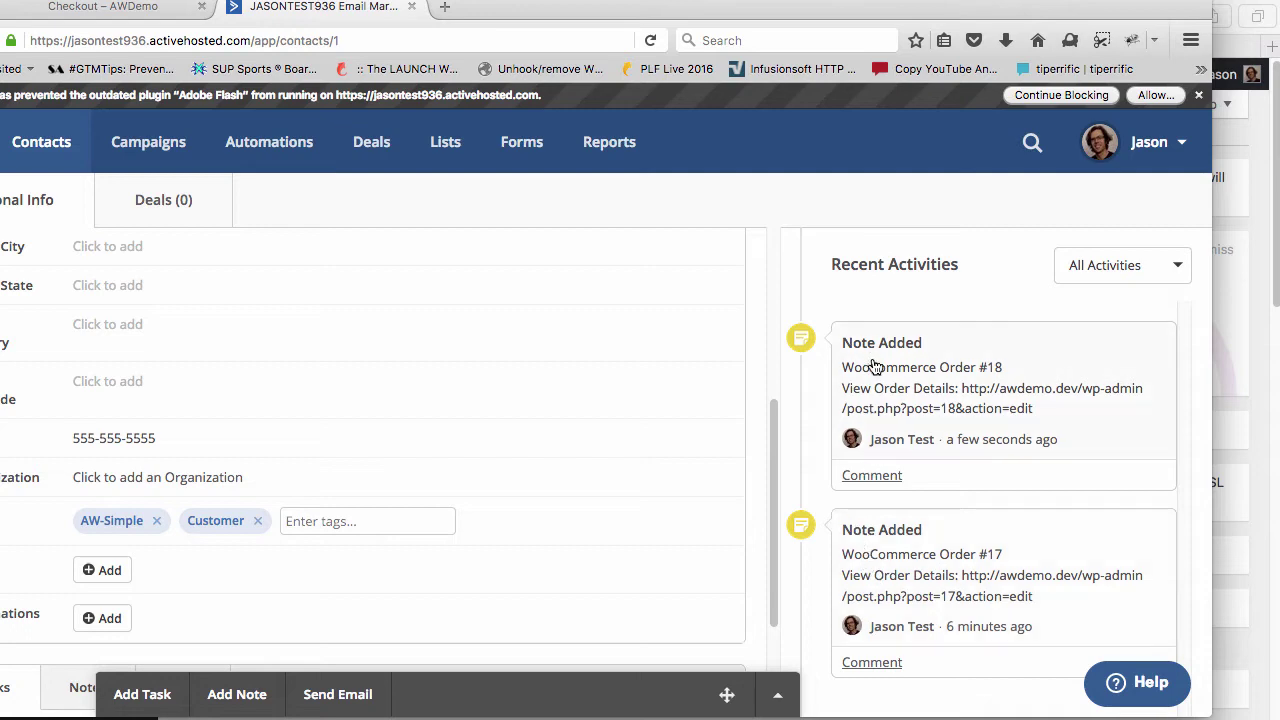
View the WooCommerce Order #18 note, then return to the order confirmation
left_click(848, 350)
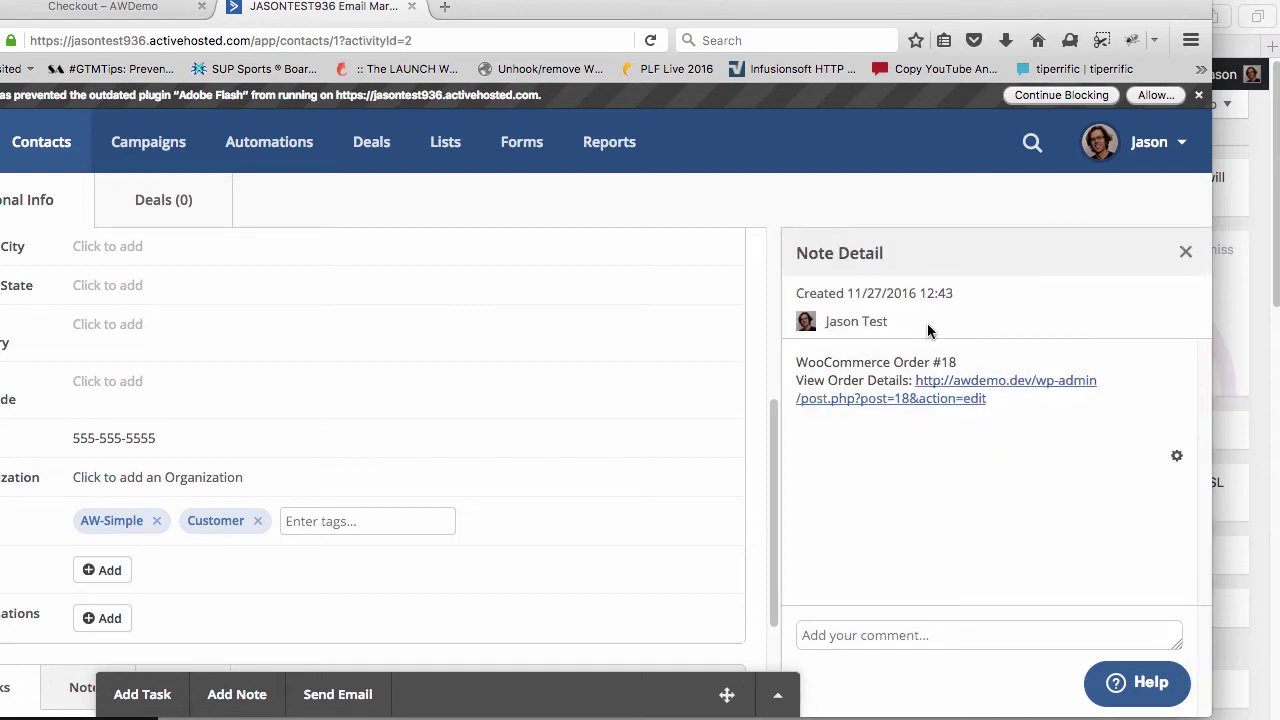
left_click(1185, 252)
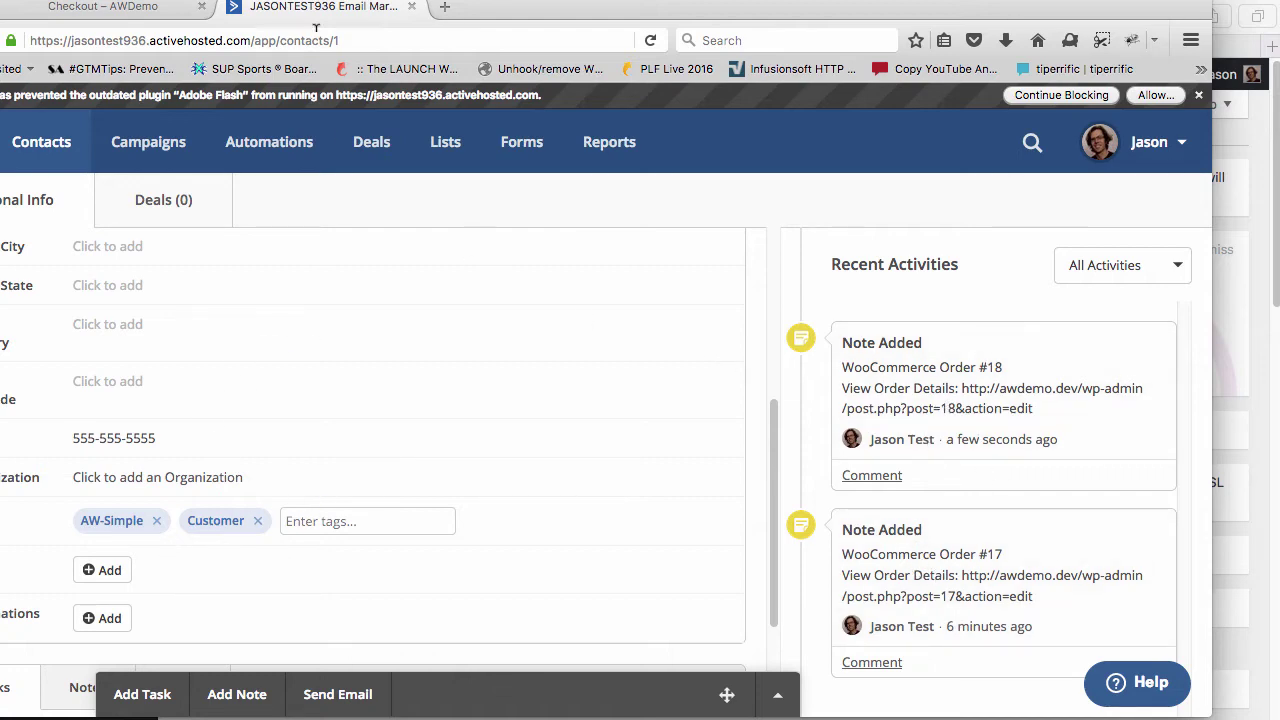
left_click(138, 10)
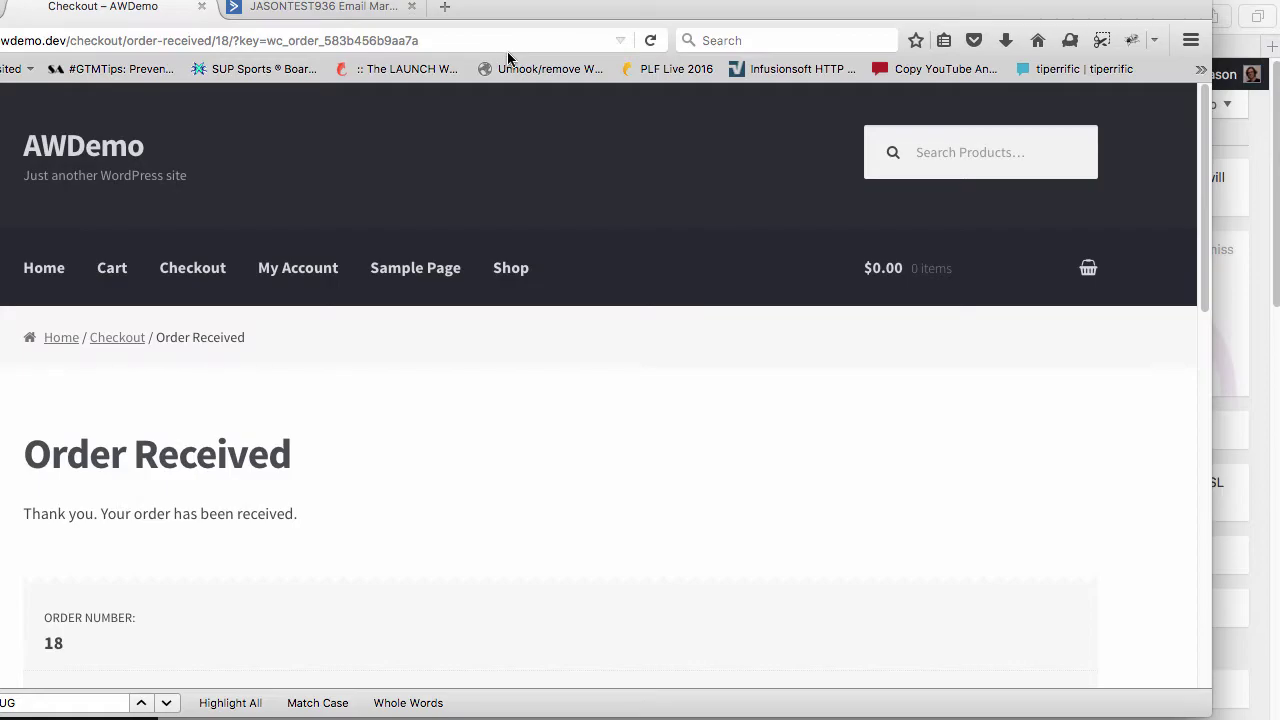
key("super+Tab")
Scroll the WordPress window down to the products list, including Category And Tag
scroll(501, 360, "down", 10)
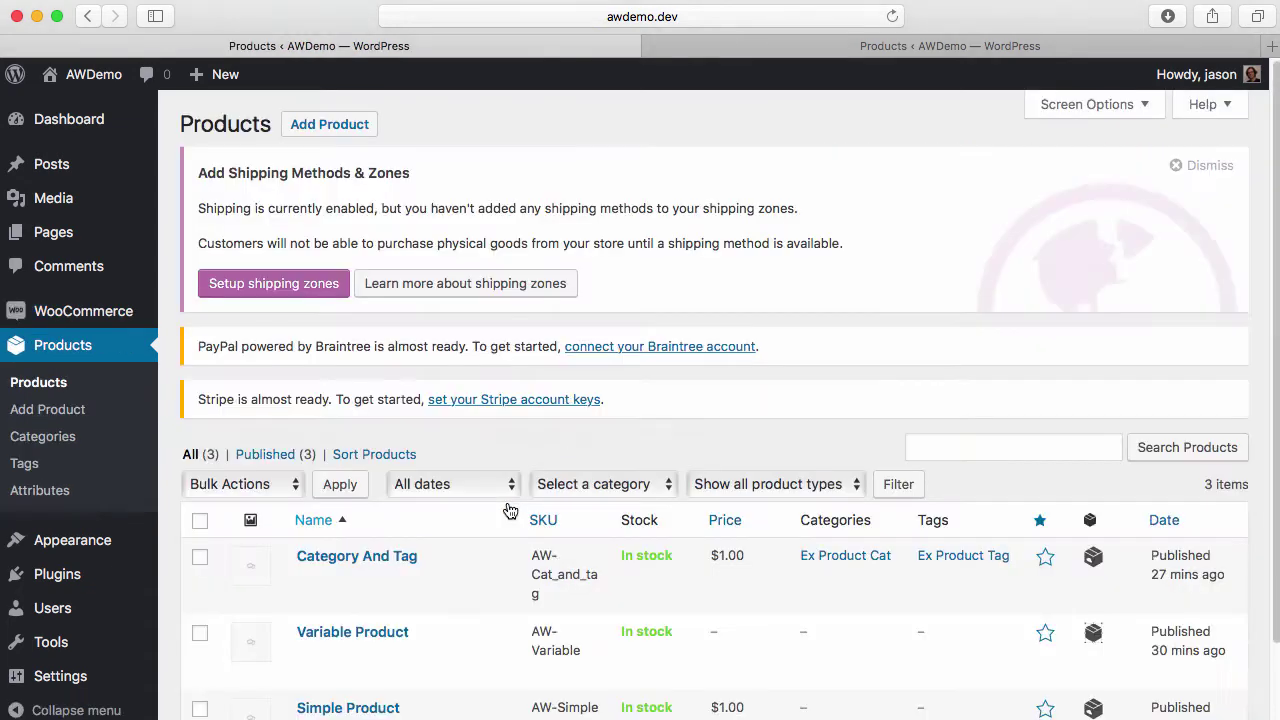
scroll(510, 510, "down", 2)
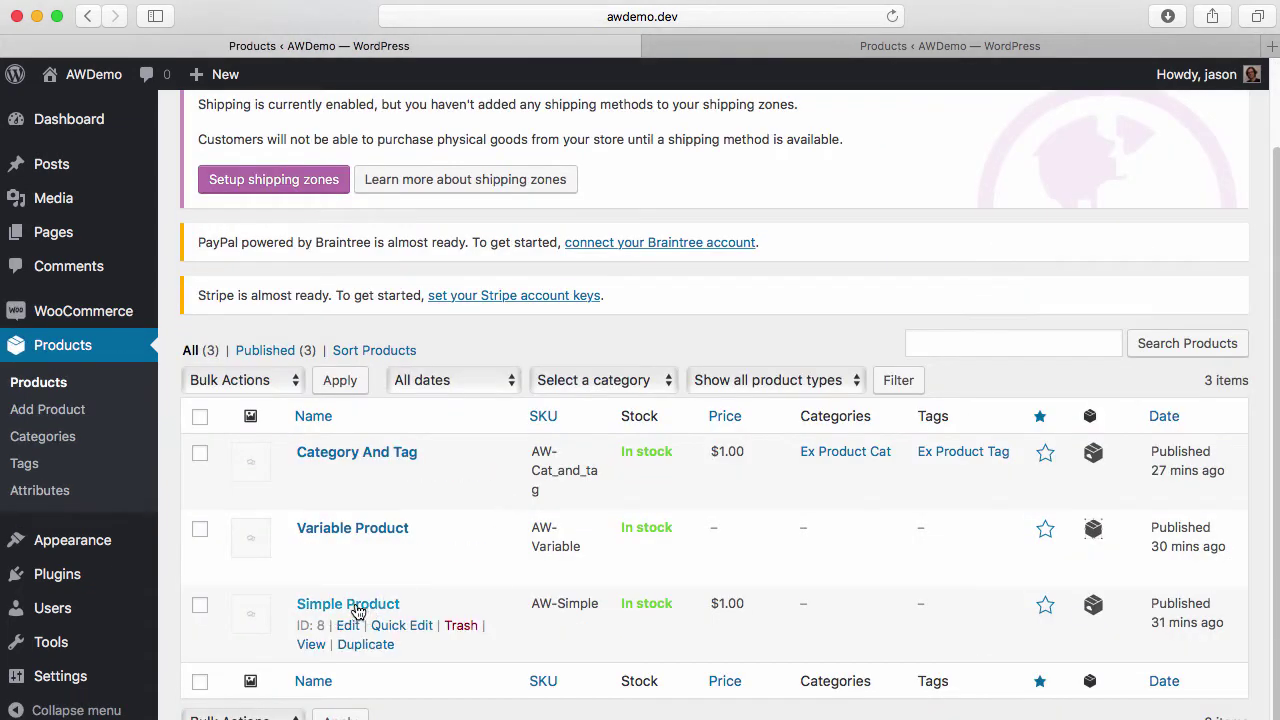
Open Variable Product's variations and select the Small variation's SKU, AW-Variable-S
left_click(346, 553)
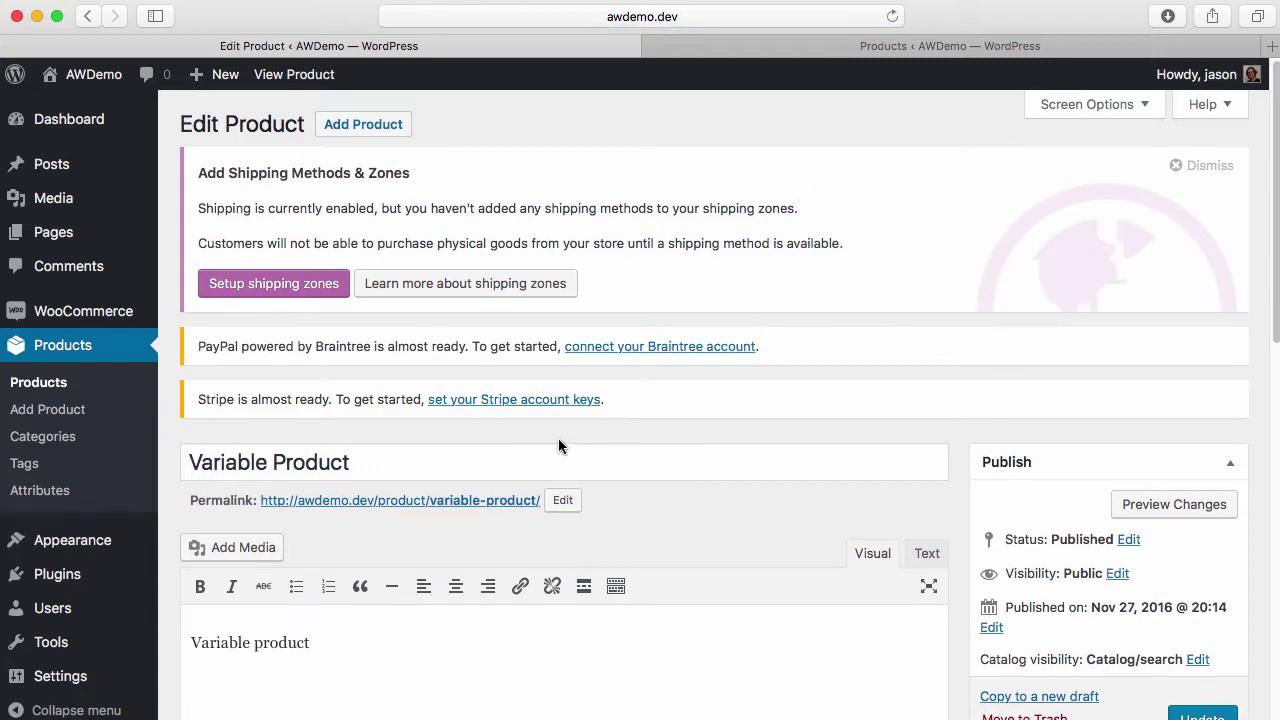
scroll(558, 440, "down", 6)
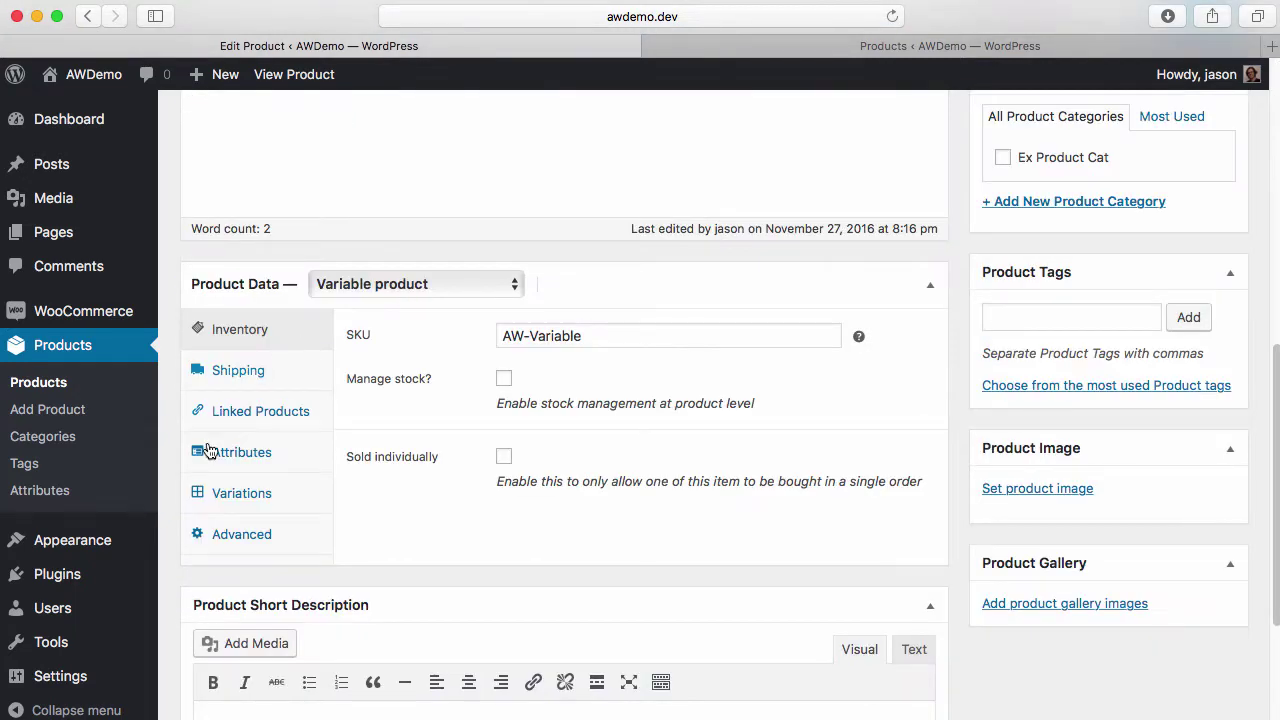
left_click(236, 498)
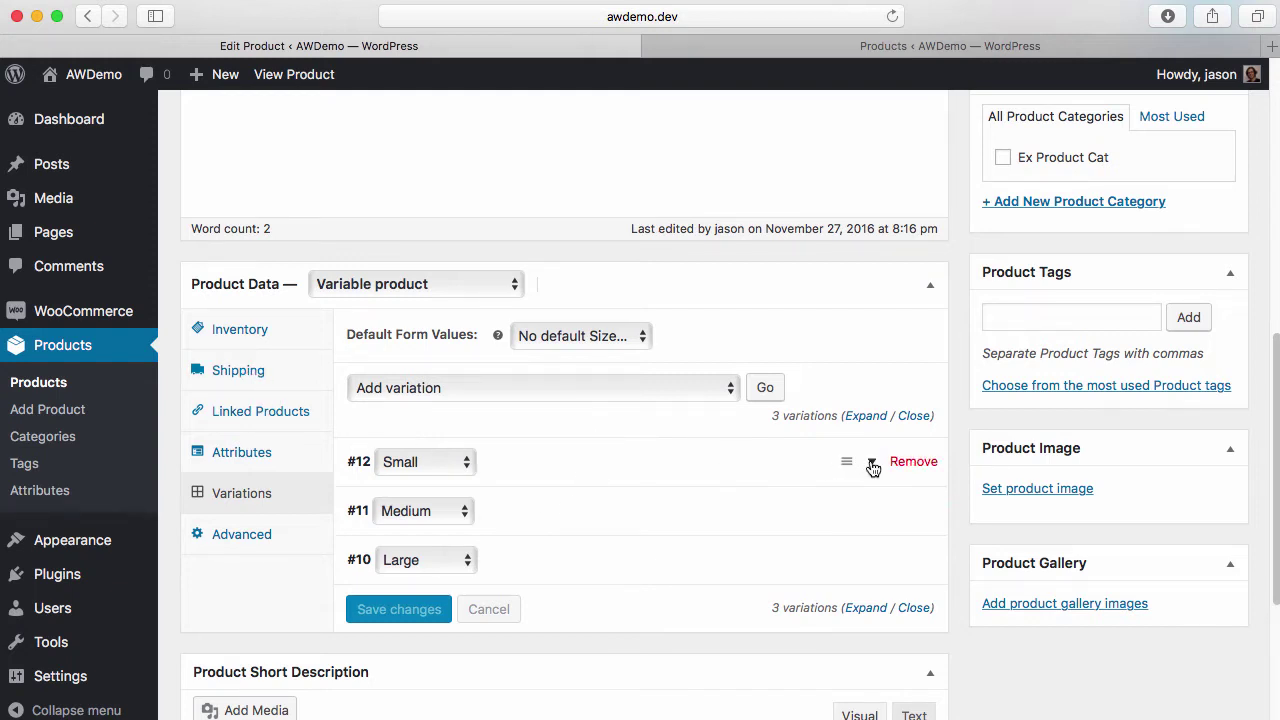
left_click(871, 462)
left_click_drag(655, 545, 818, 545)
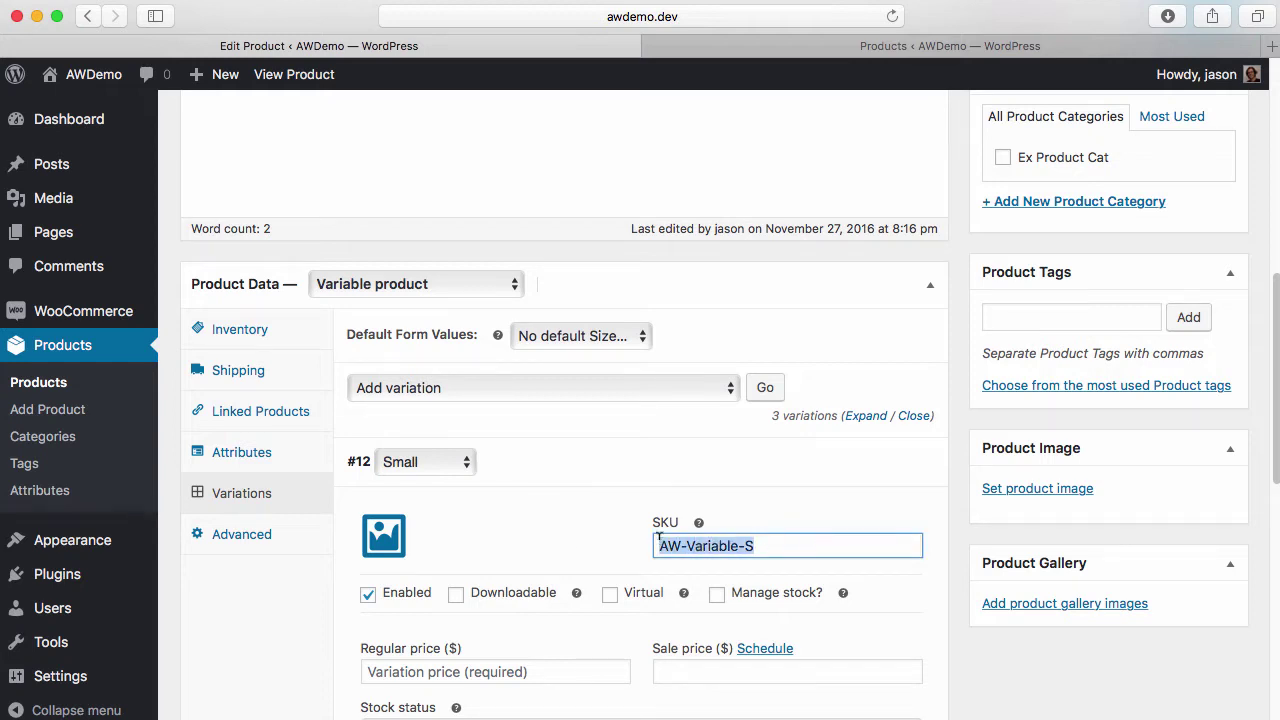
scroll(659, 543, "down", 1)
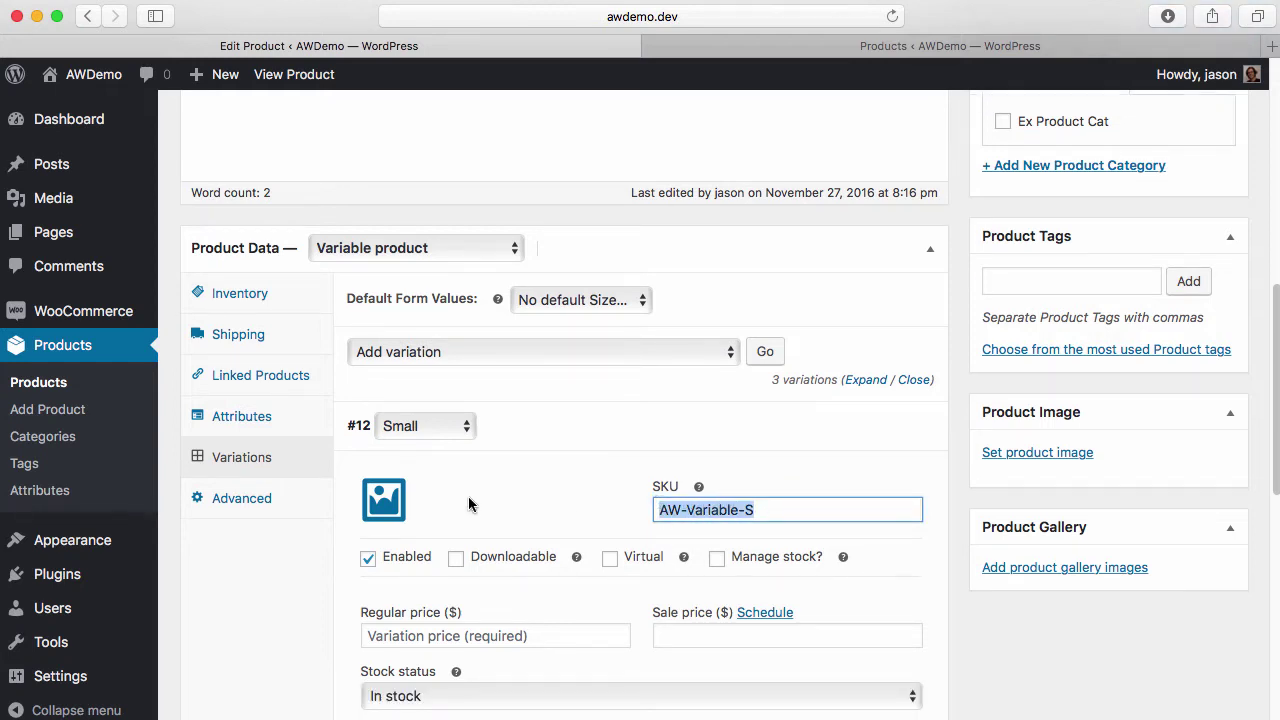
scroll(469, 504, "down", 5)
scroll(669, 549, "down", 1)
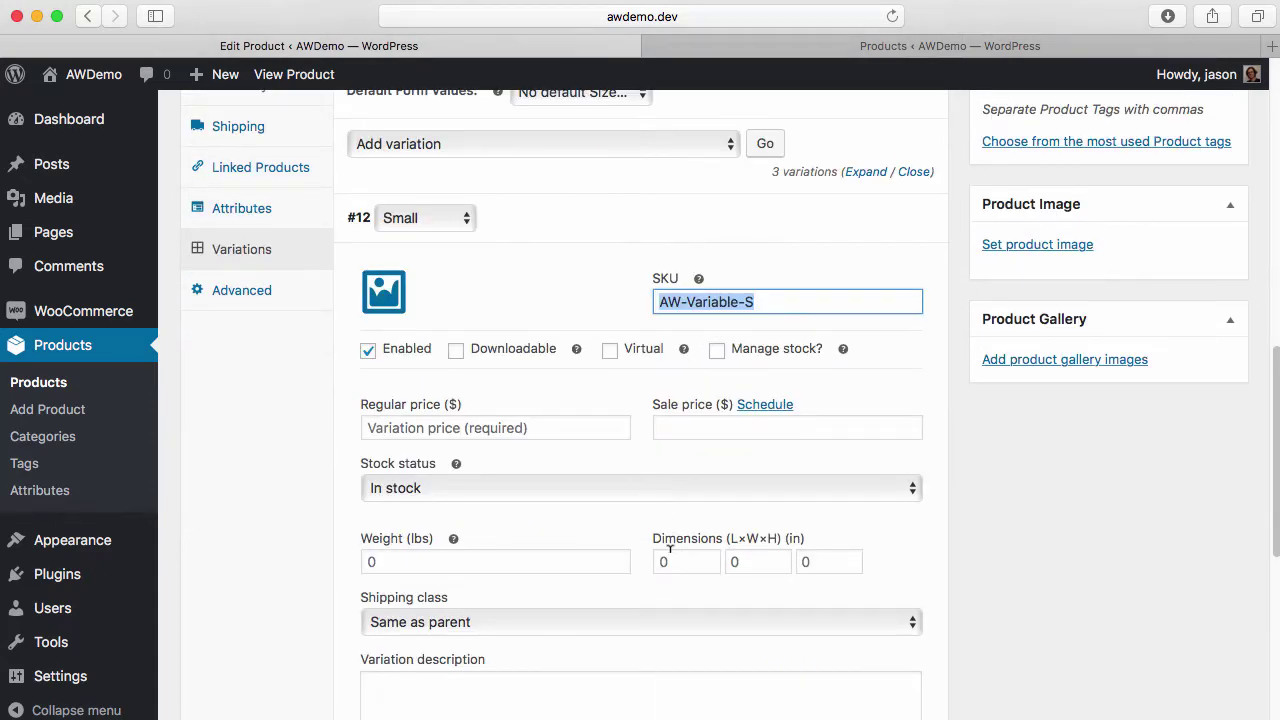
scroll(740, 300, "up", 5)
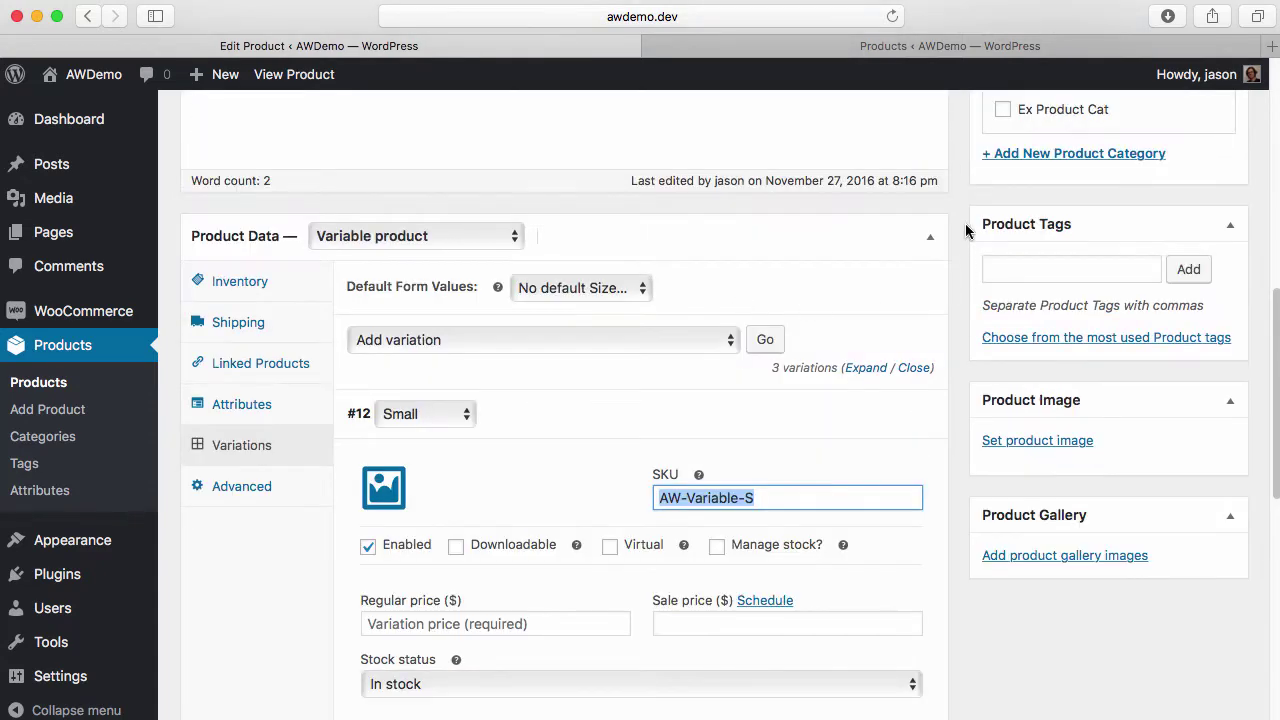
Re-expand Product Data, expand the Medium variation and select its SKU, AW-Variable-M
left_click(931, 242)
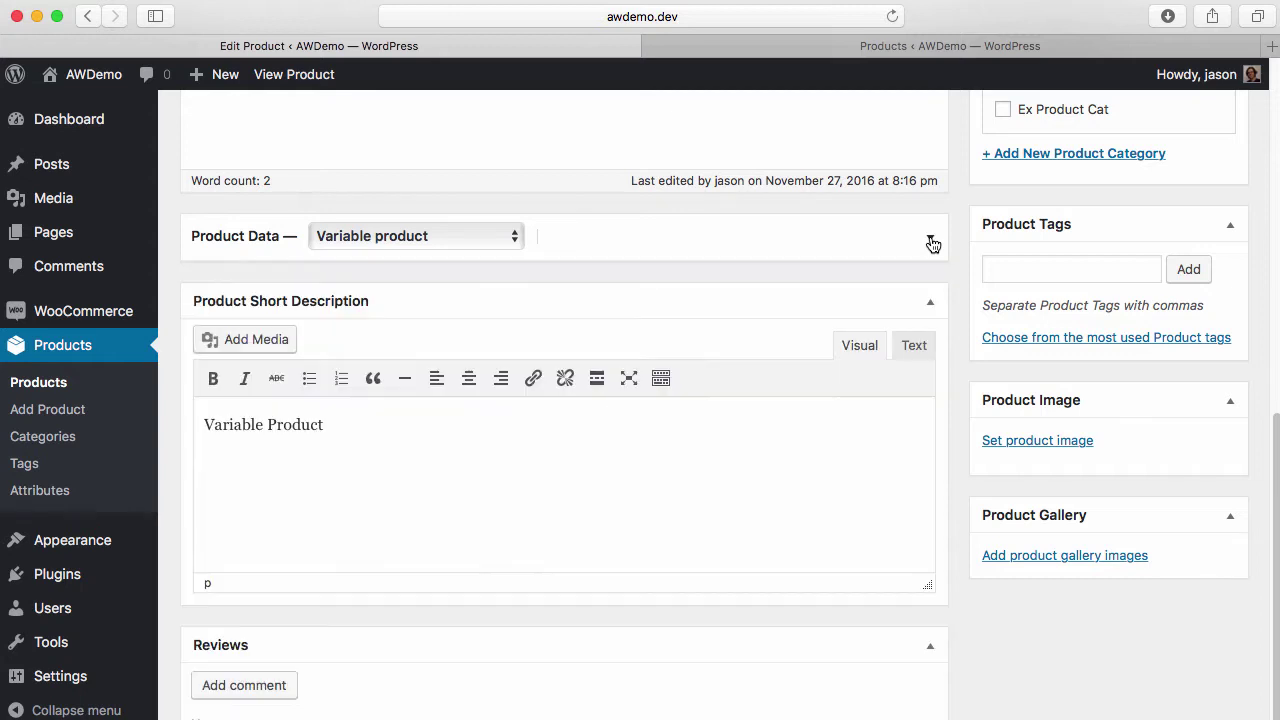
left_click(931, 242)
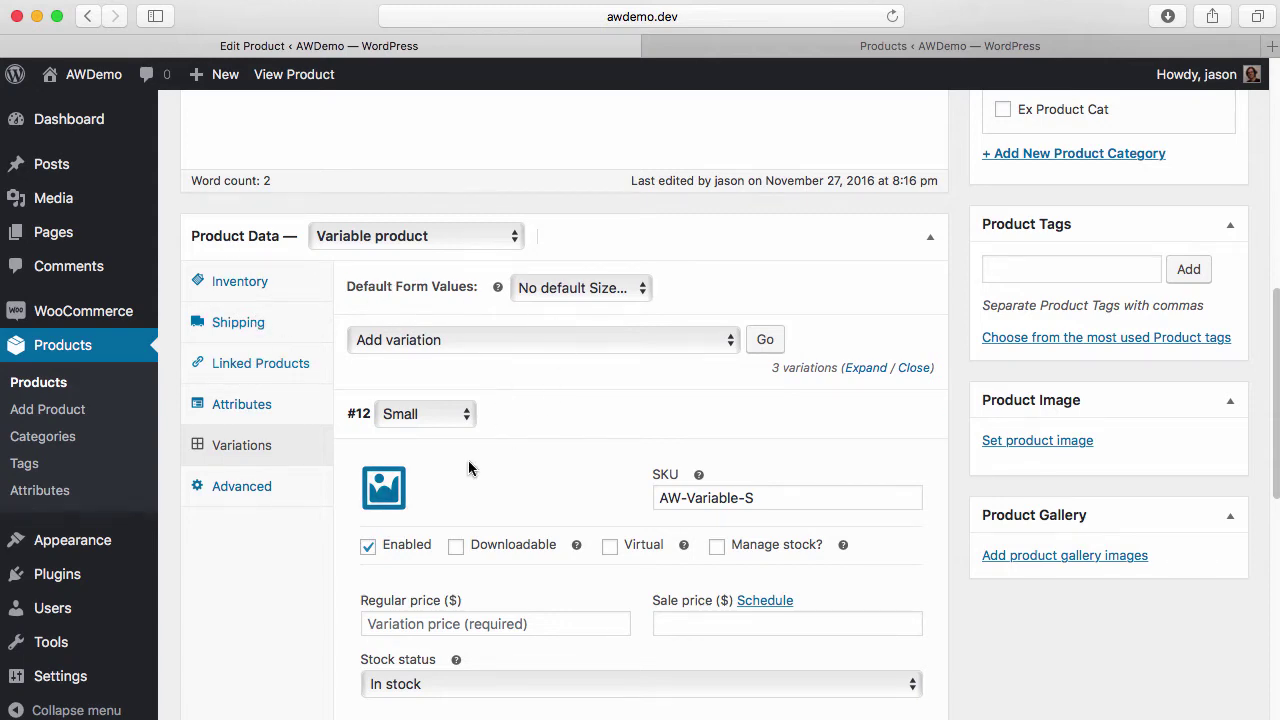
scroll(468, 460, "down", 4)
scroll(737, 546, "down", 3)
mouse_move(791, 645)
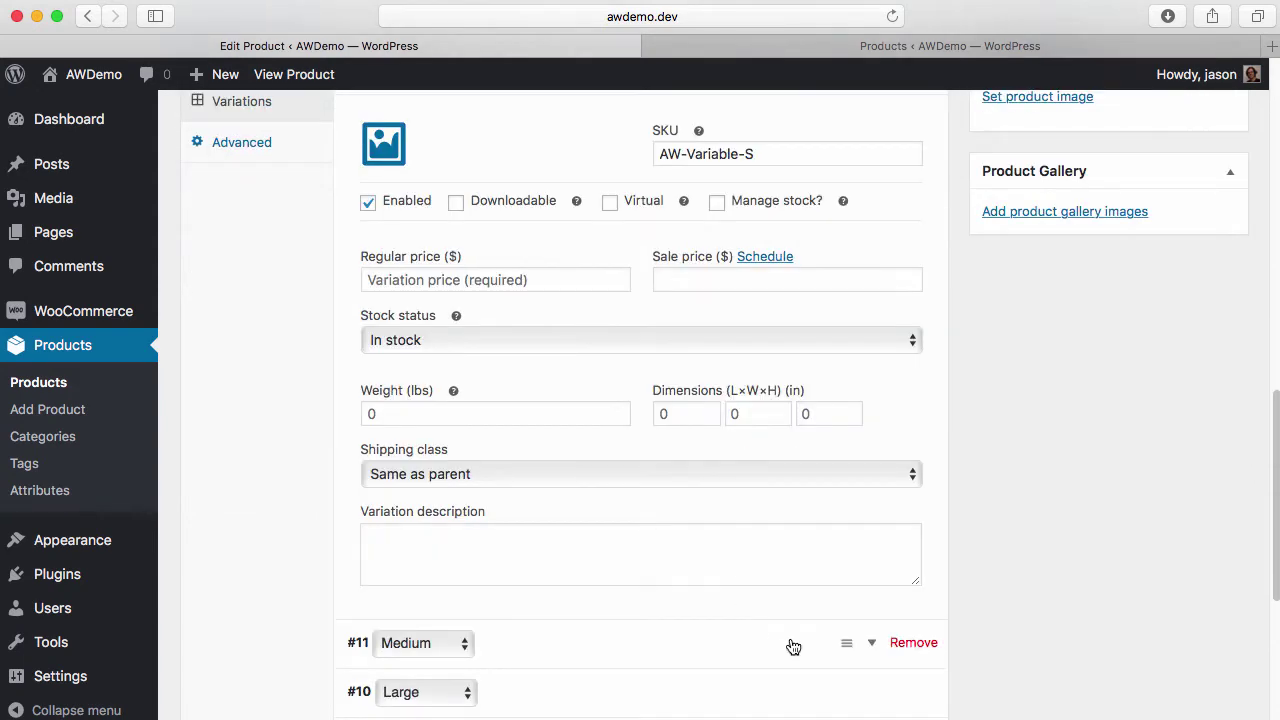
left_click(871, 645)
scroll(870, 640, "down", 4)
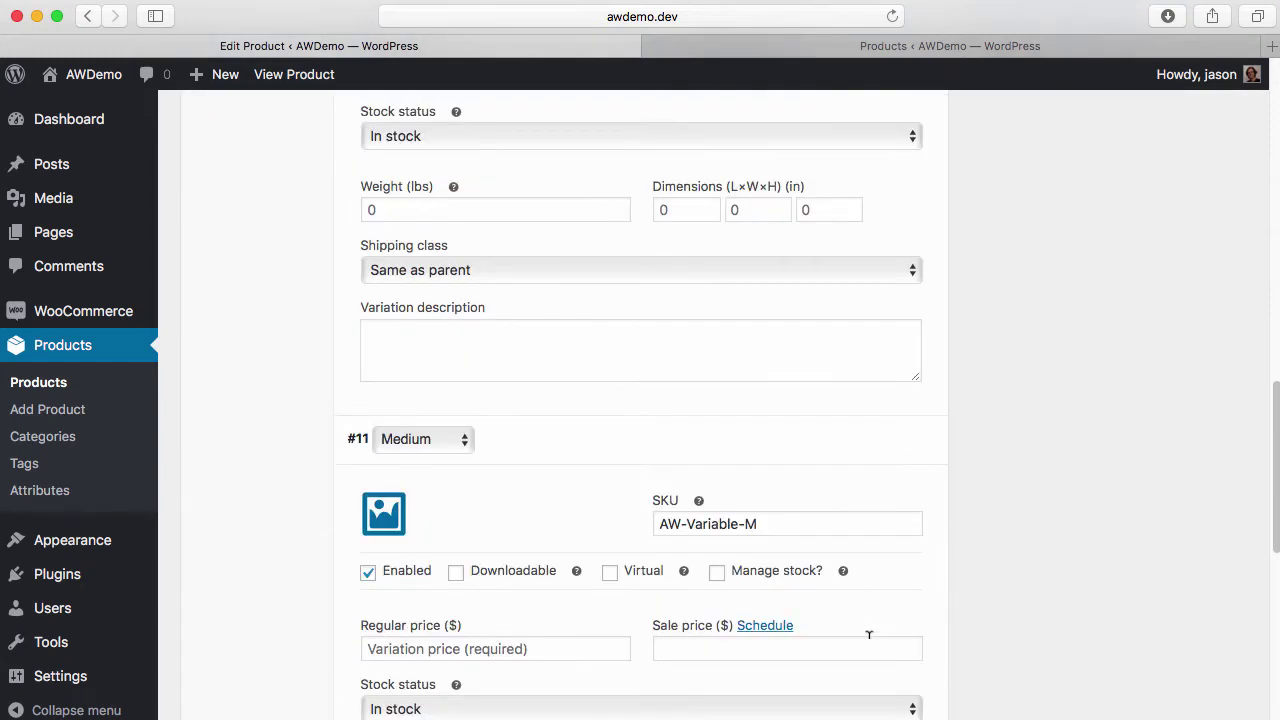
triple_click(715, 517)
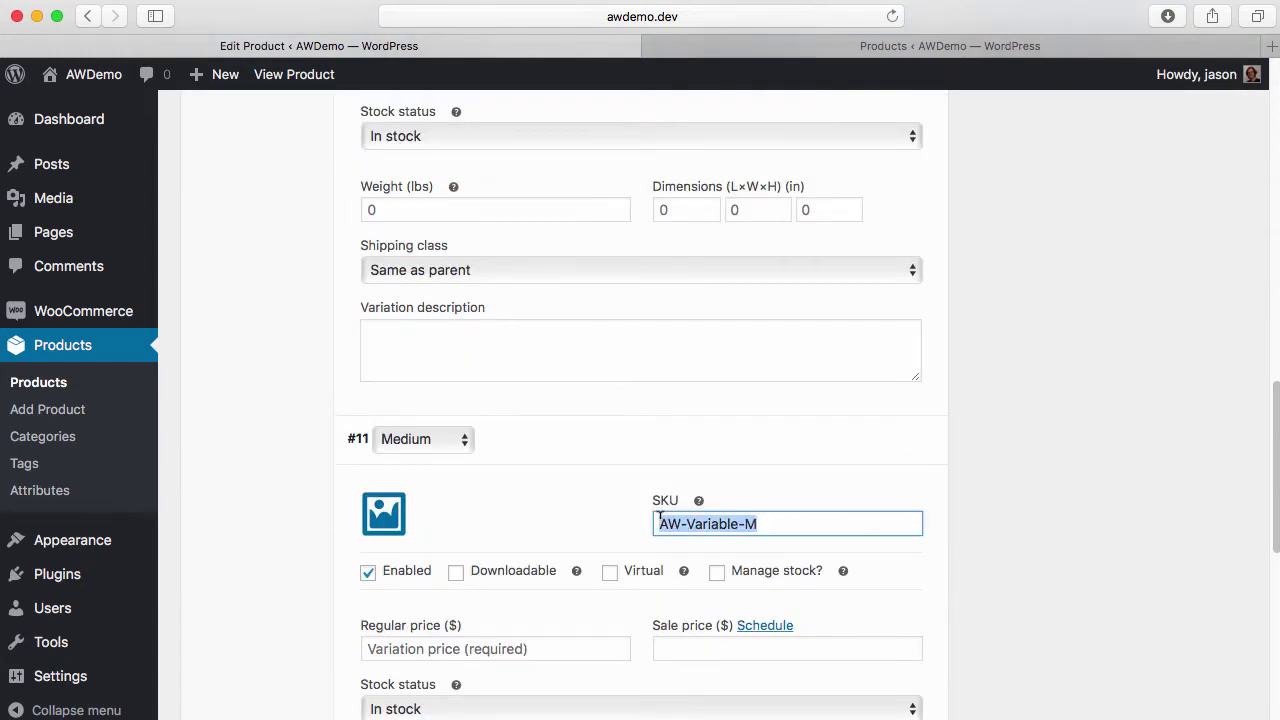
key("super+Tab")
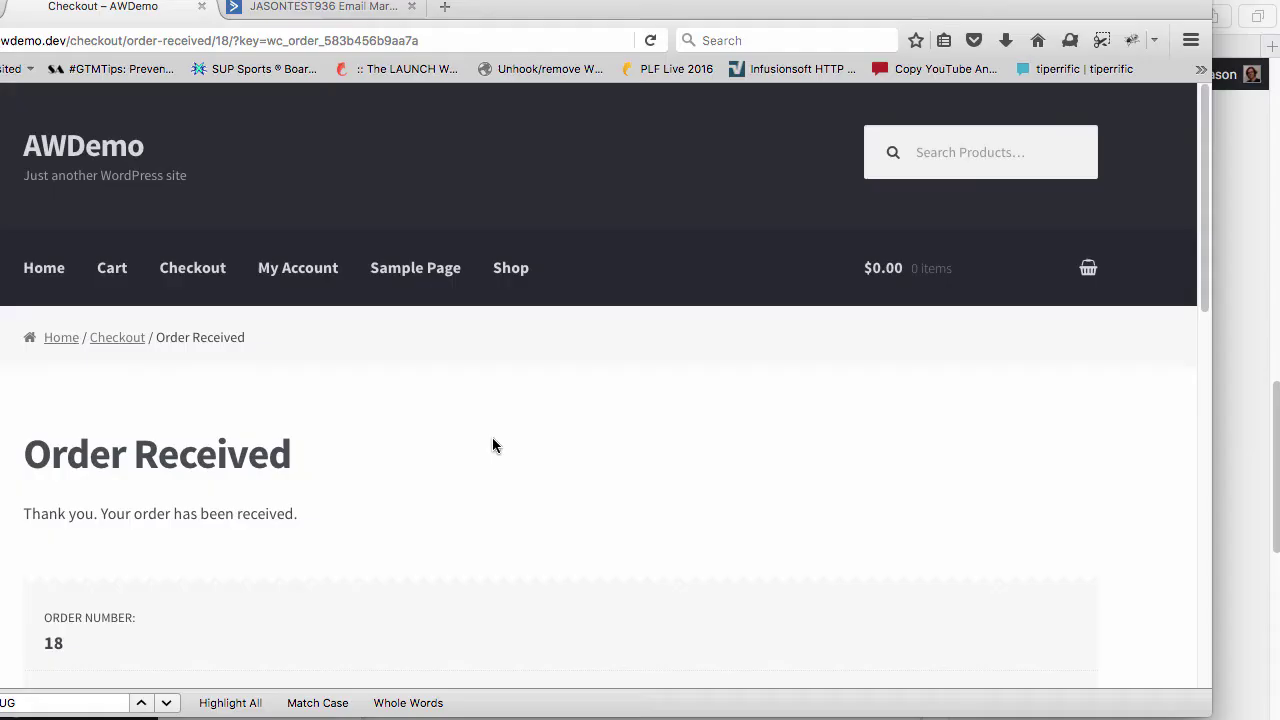
Add the Variable Product in size Small to the cart from the Shop
left_click(507, 270)
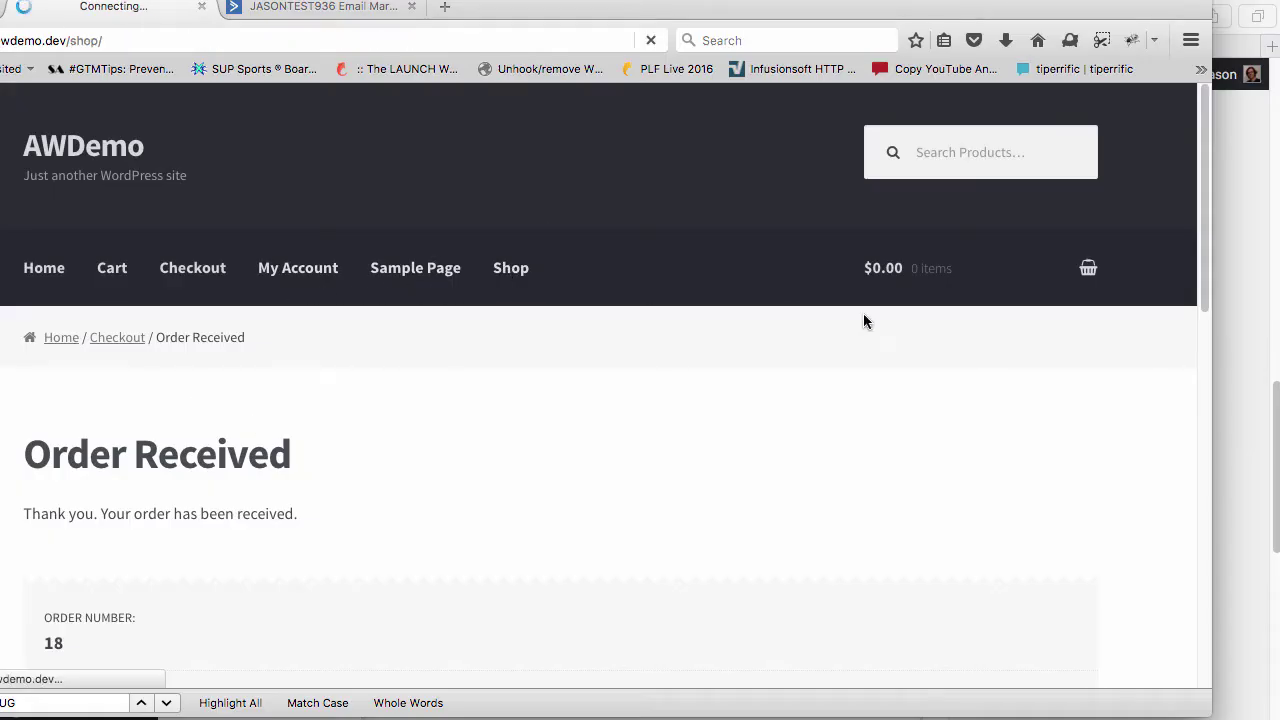
scroll(654, 322, "down", 5)
scroll(688, 480, "down", 1)
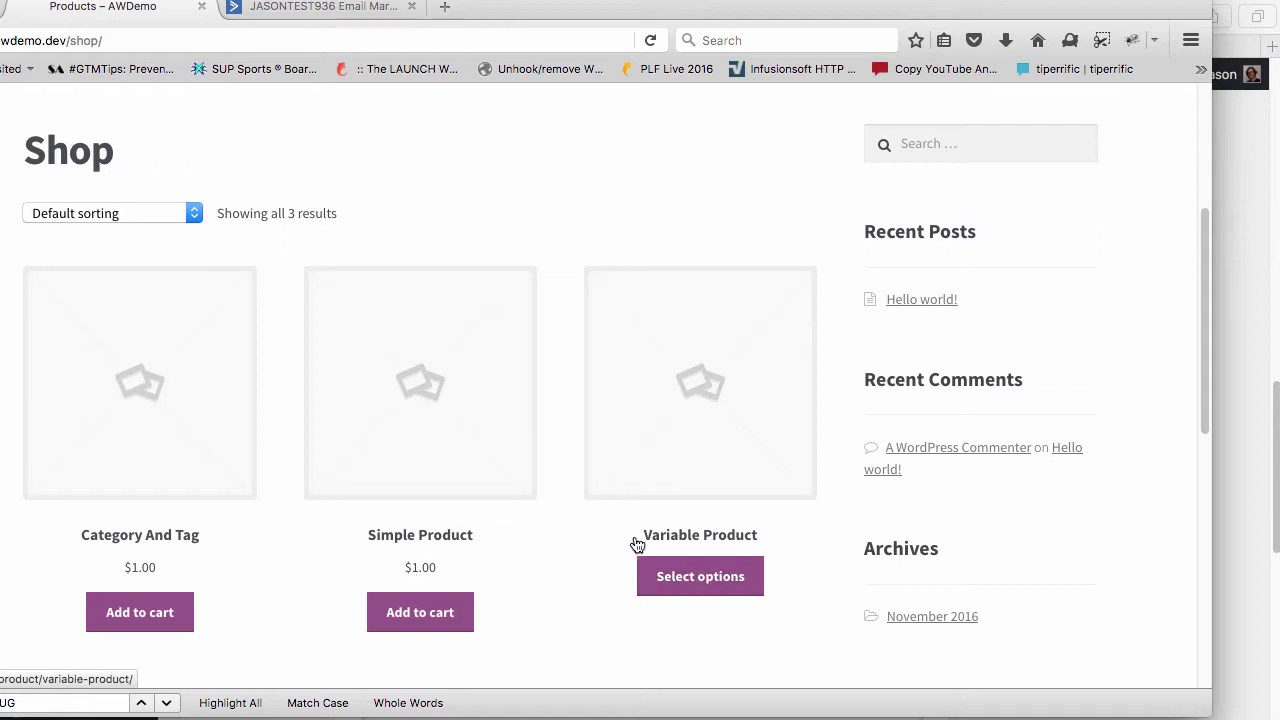
left_click(677, 578)
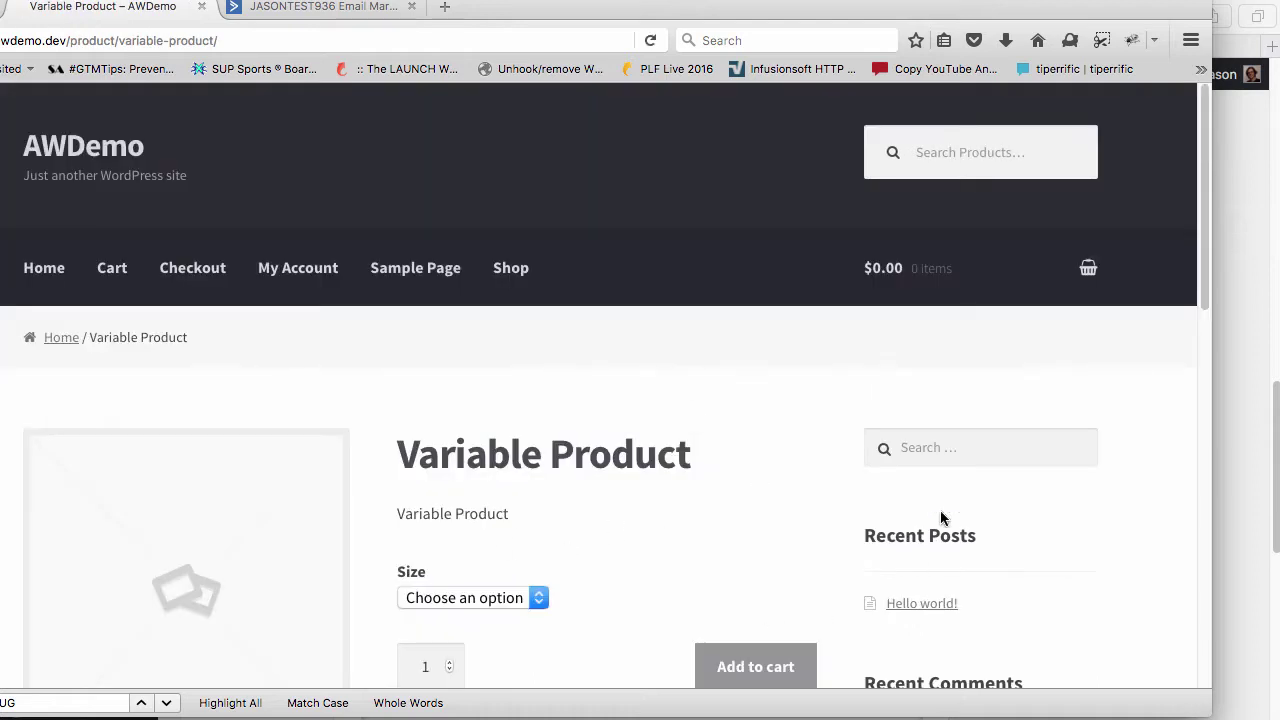
scroll(880, 452, "down", 4)
left_click(515, 424)
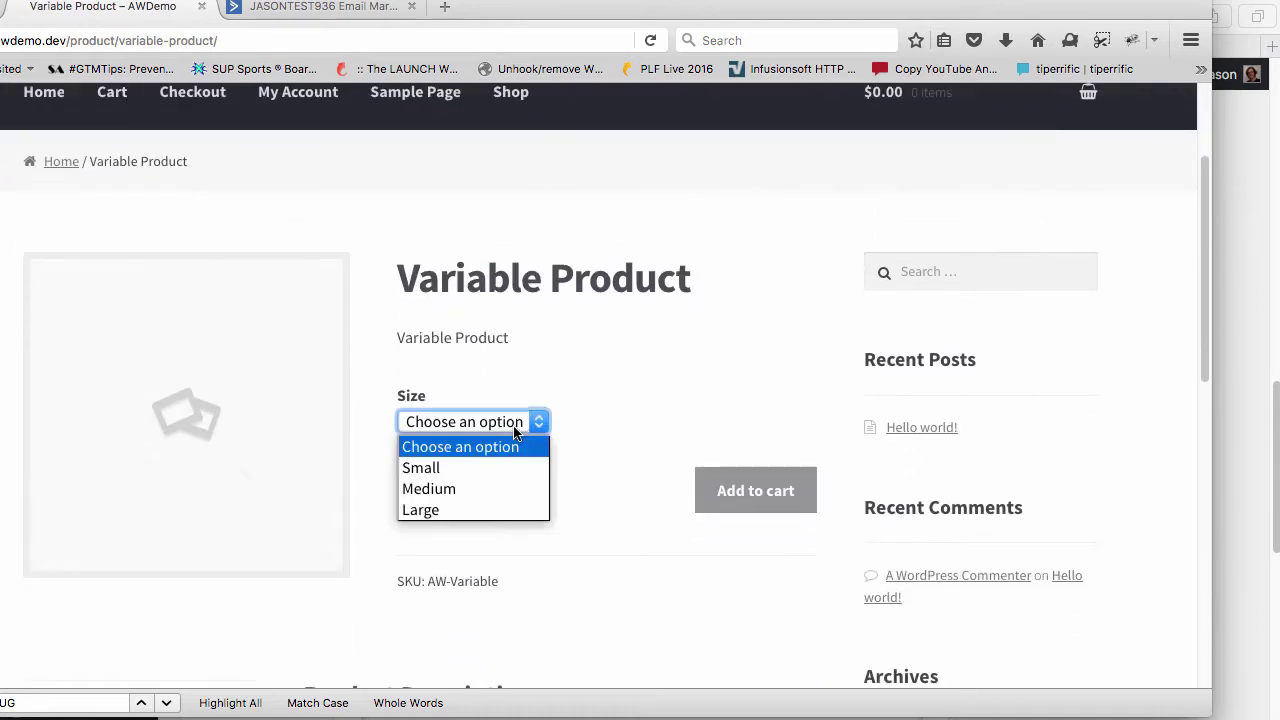
left_click(507, 468)
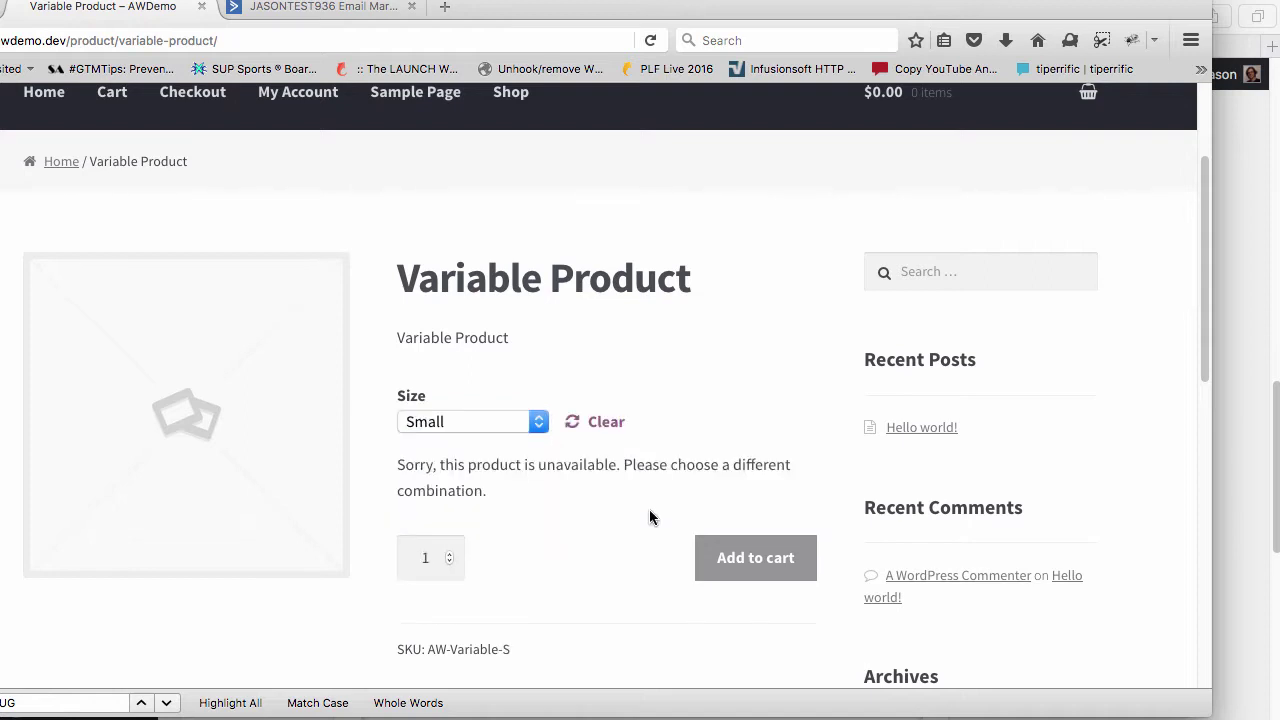
scroll(649, 510, "down", 1)
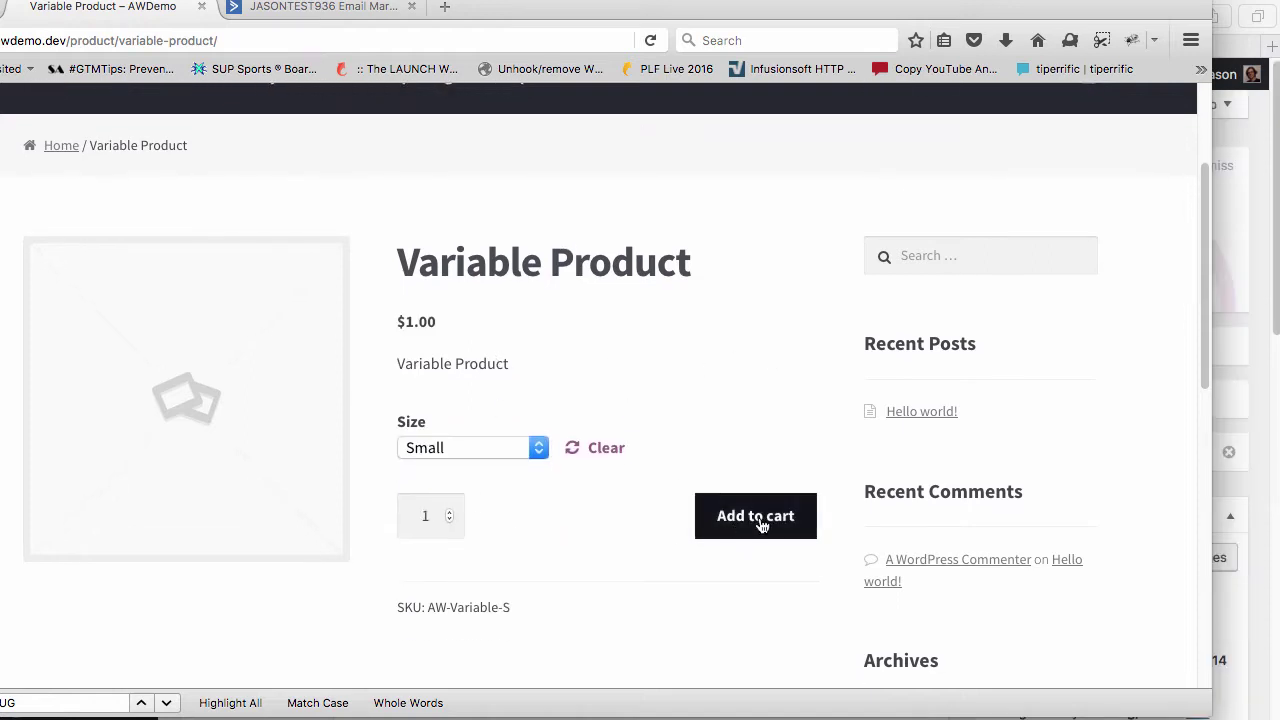
left_click(757, 518)
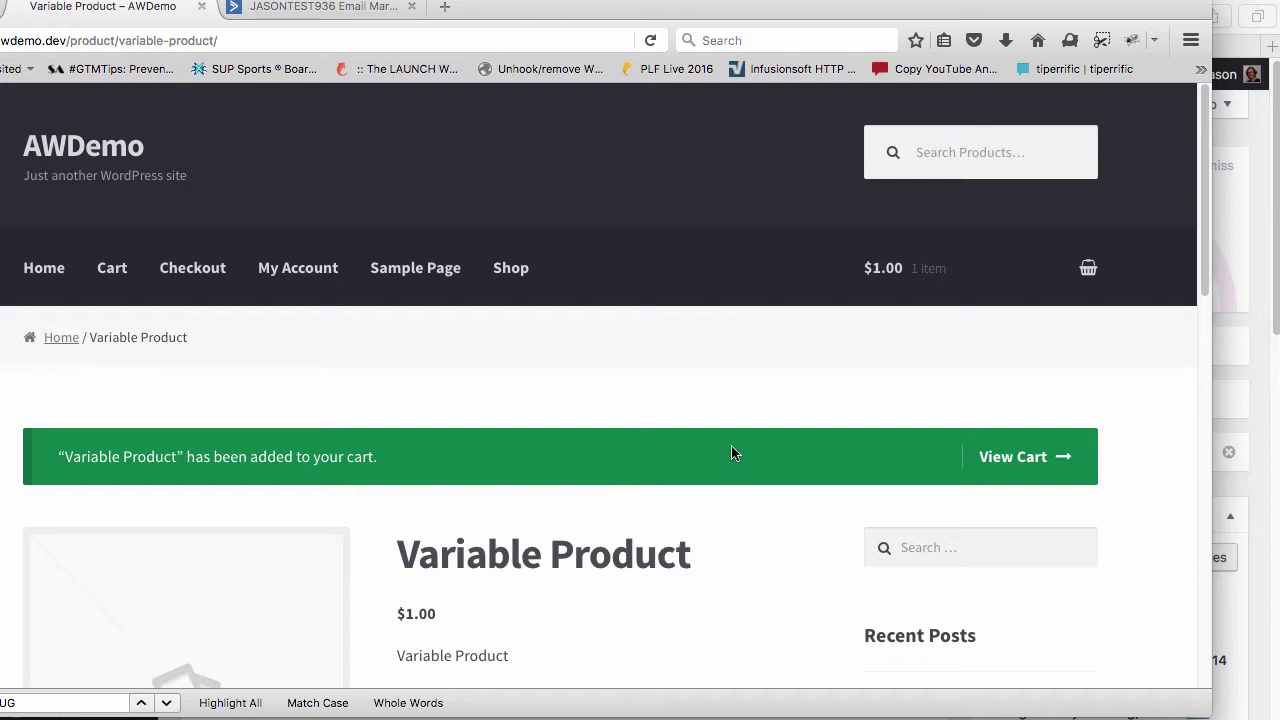
Apply coupon 'test' in the cart and place the $0.00 order
left_click(1018, 463)
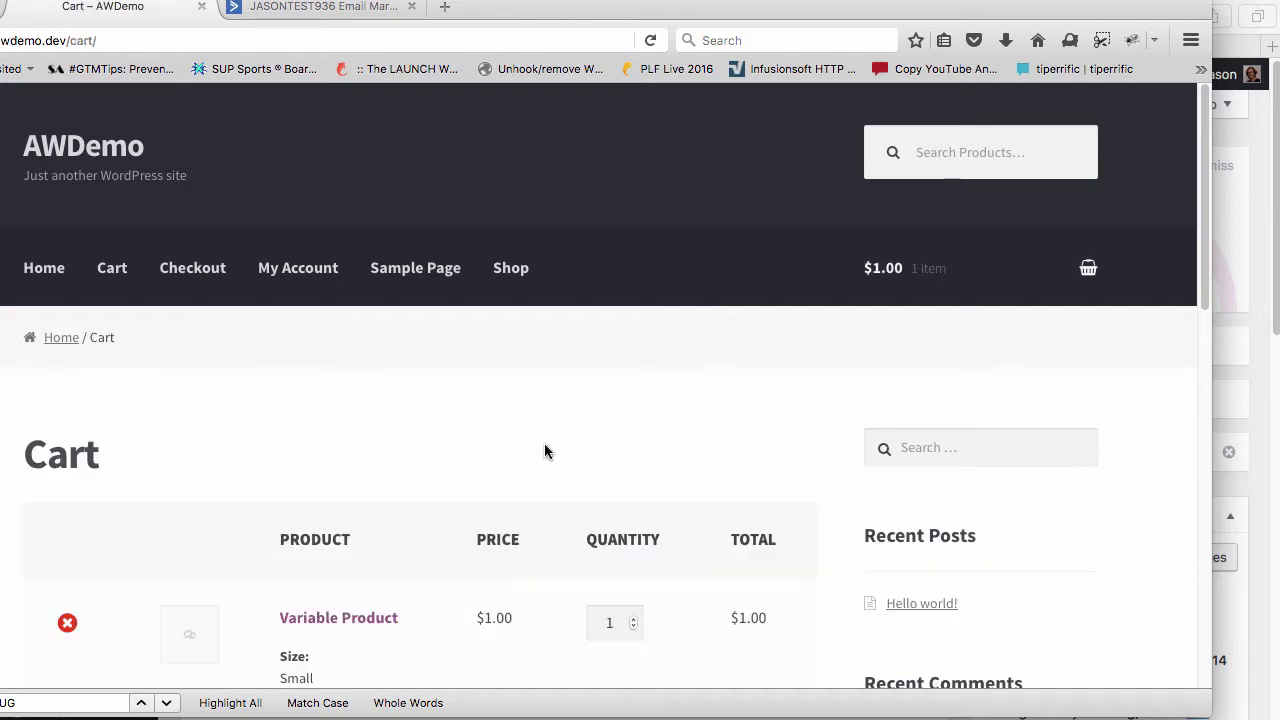
scroll(544, 448, "down", 3)
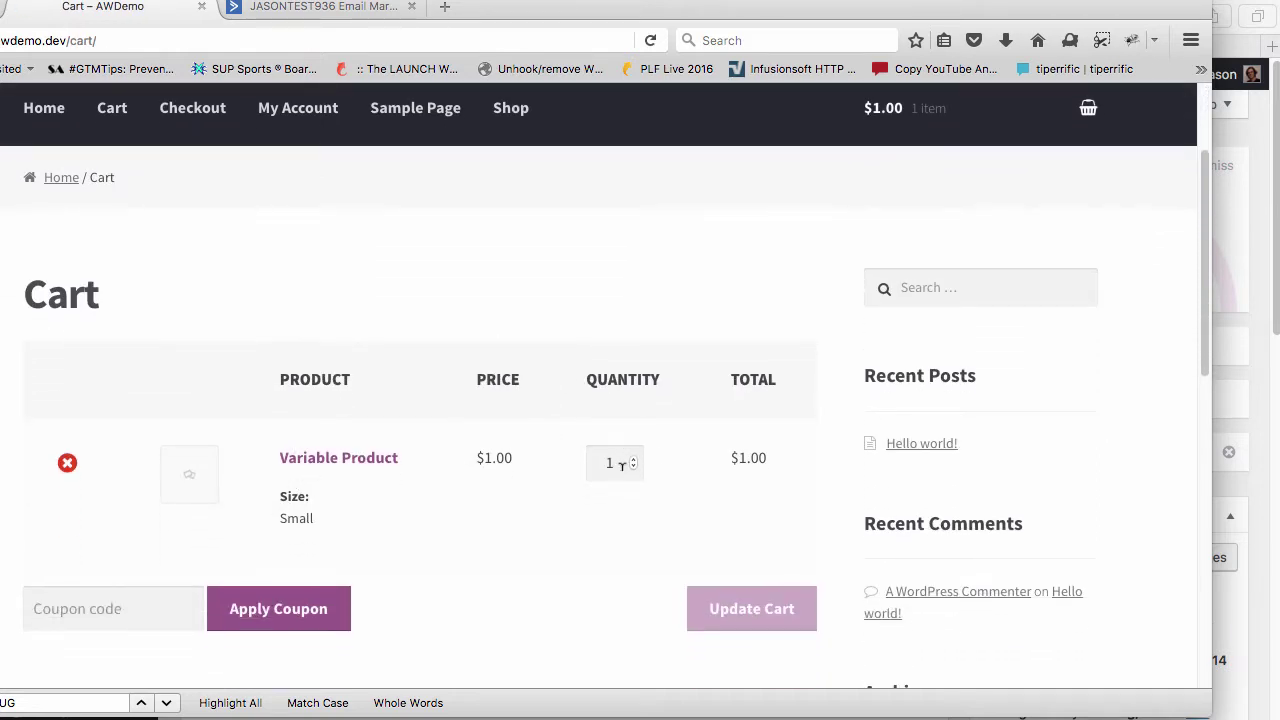
scroll(622, 465, "down", 2)
left_click(157, 471)
type("test")
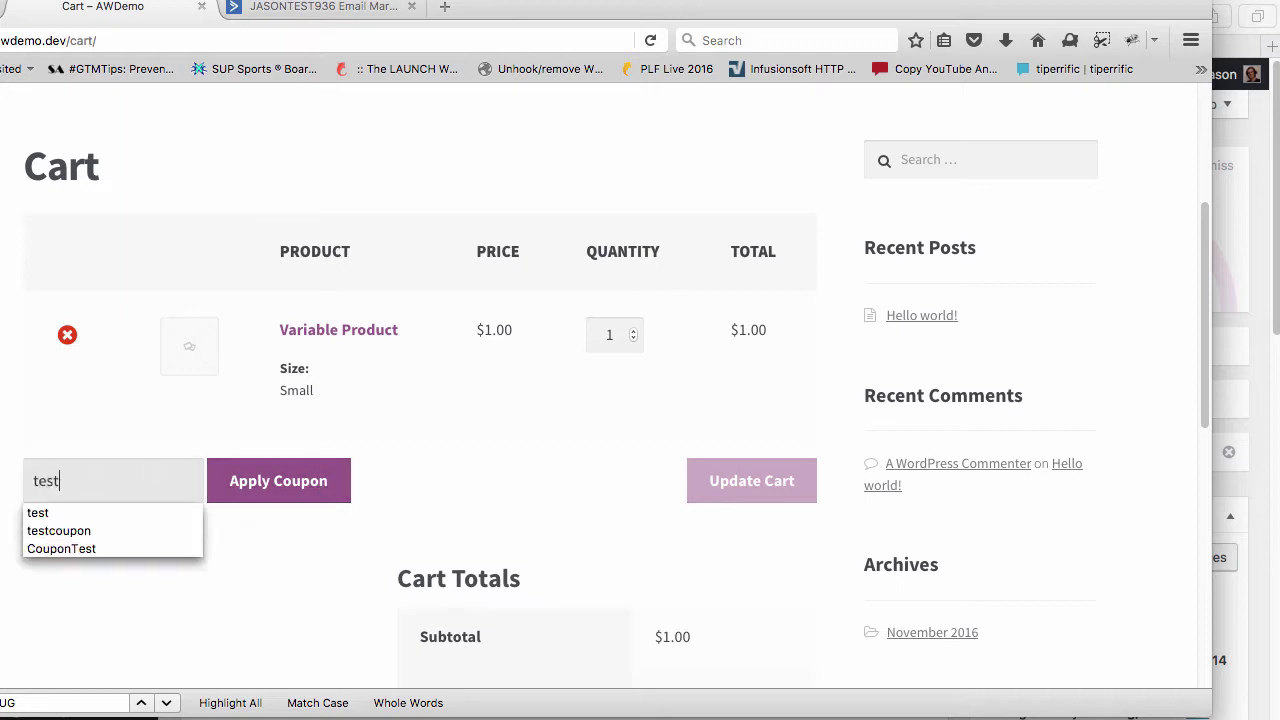
left_click(300, 481)
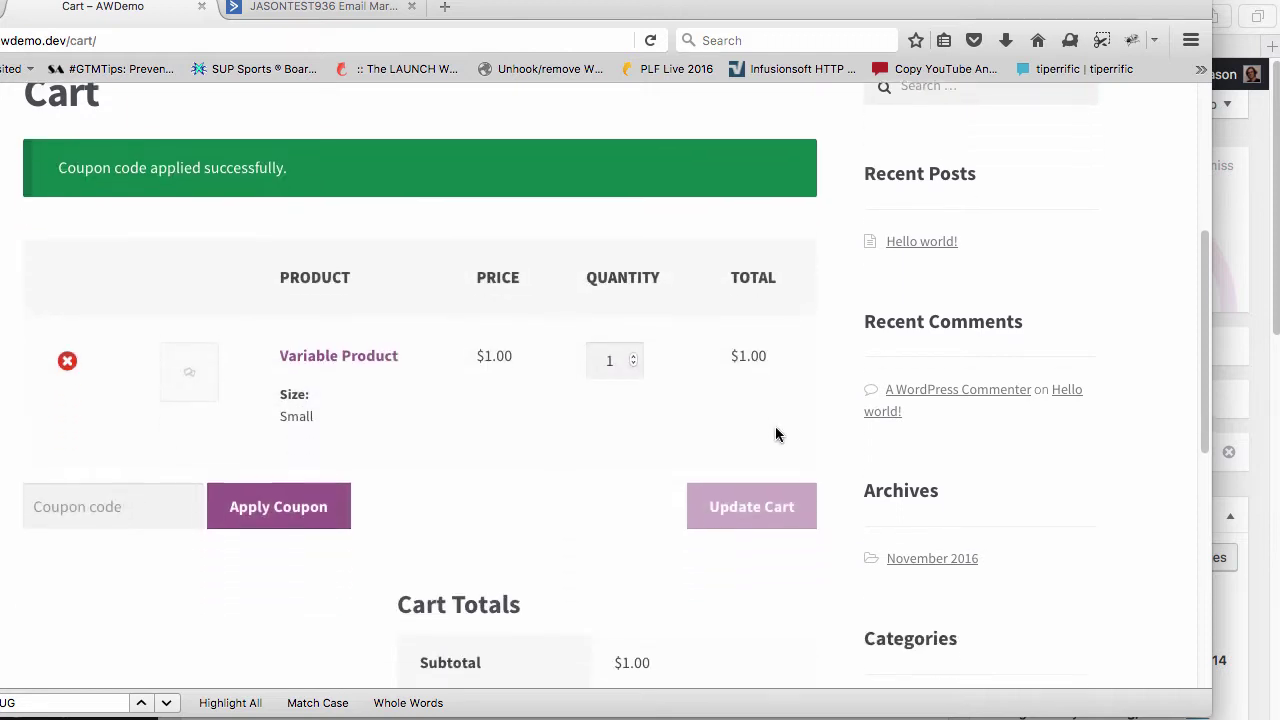
scroll(778, 435, "down", 4)
left_click(795, 576)
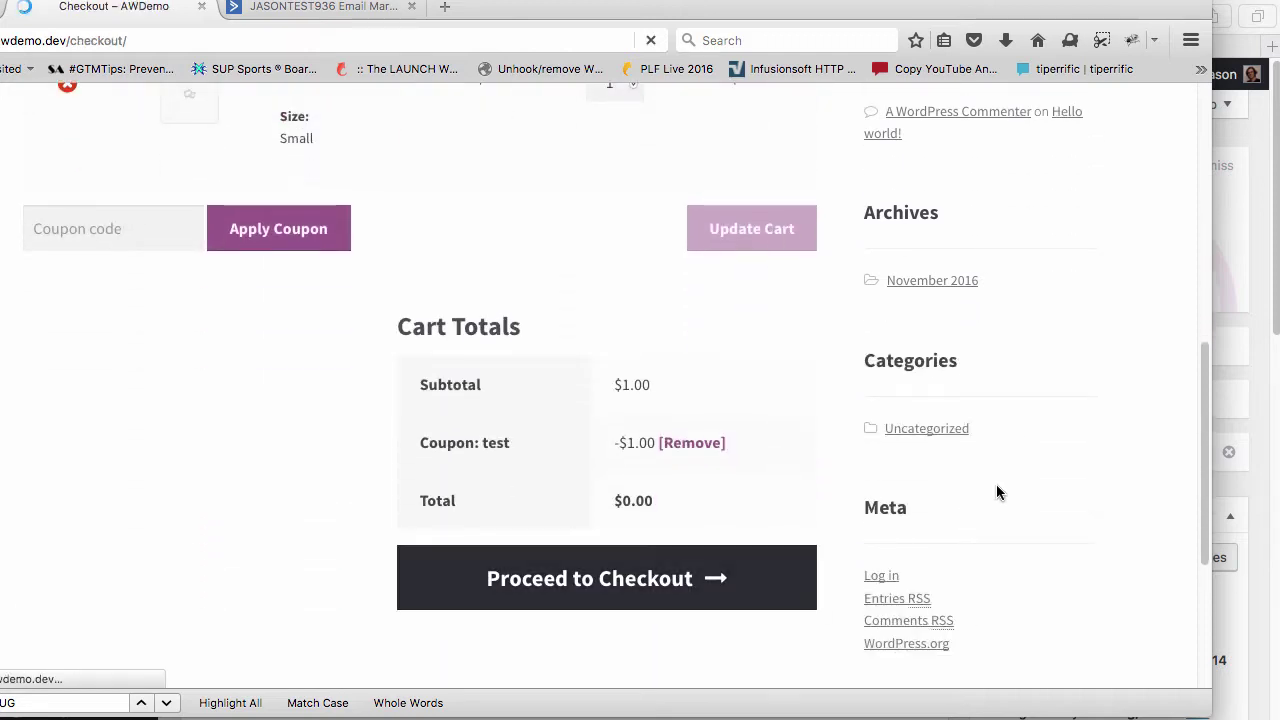
left_click(820, 558)
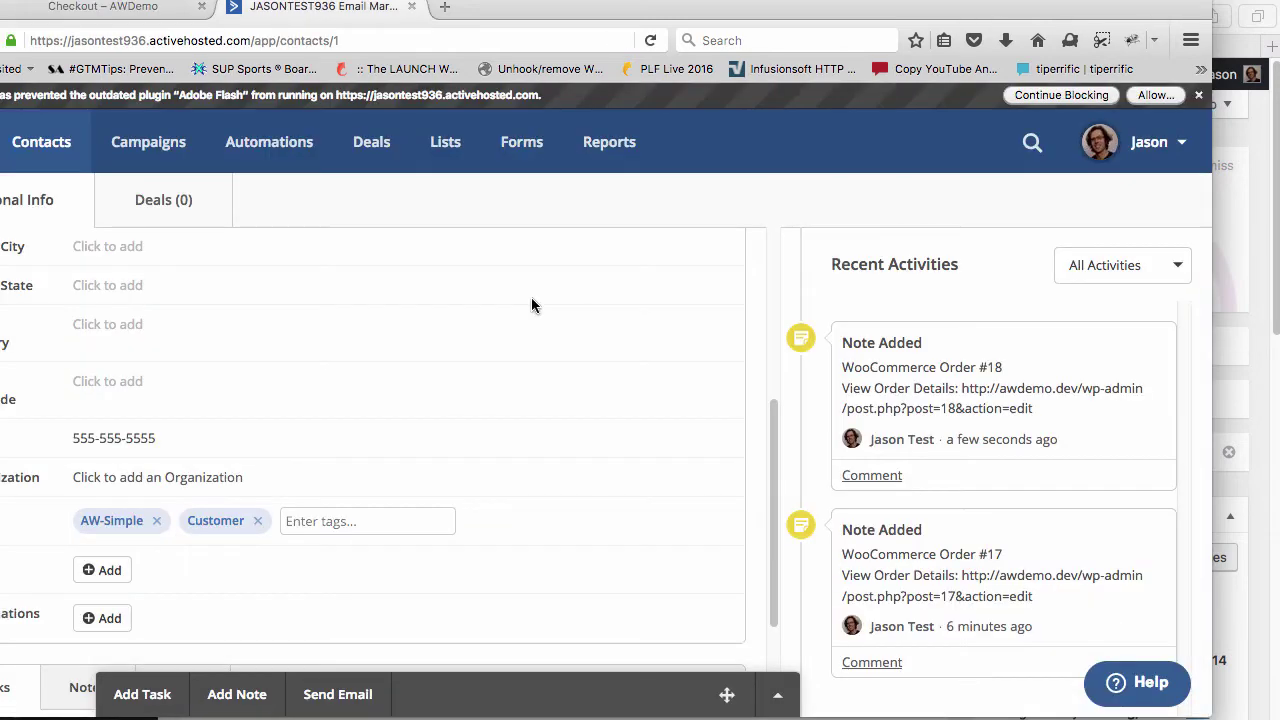
key("super+r")
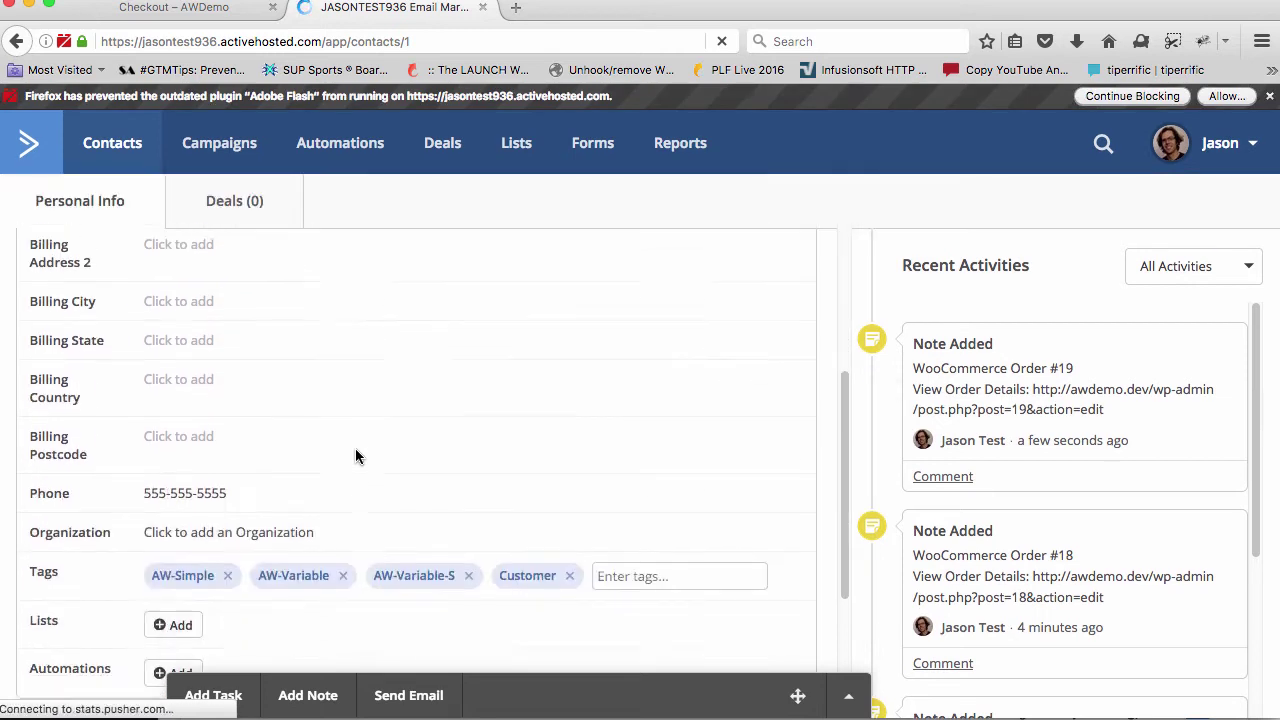
Highlight the contact's AW-Simple, AW-Variable and AW-Variable-S tags and scroll through its activity notes
scroll(355, 449, "down", 1)
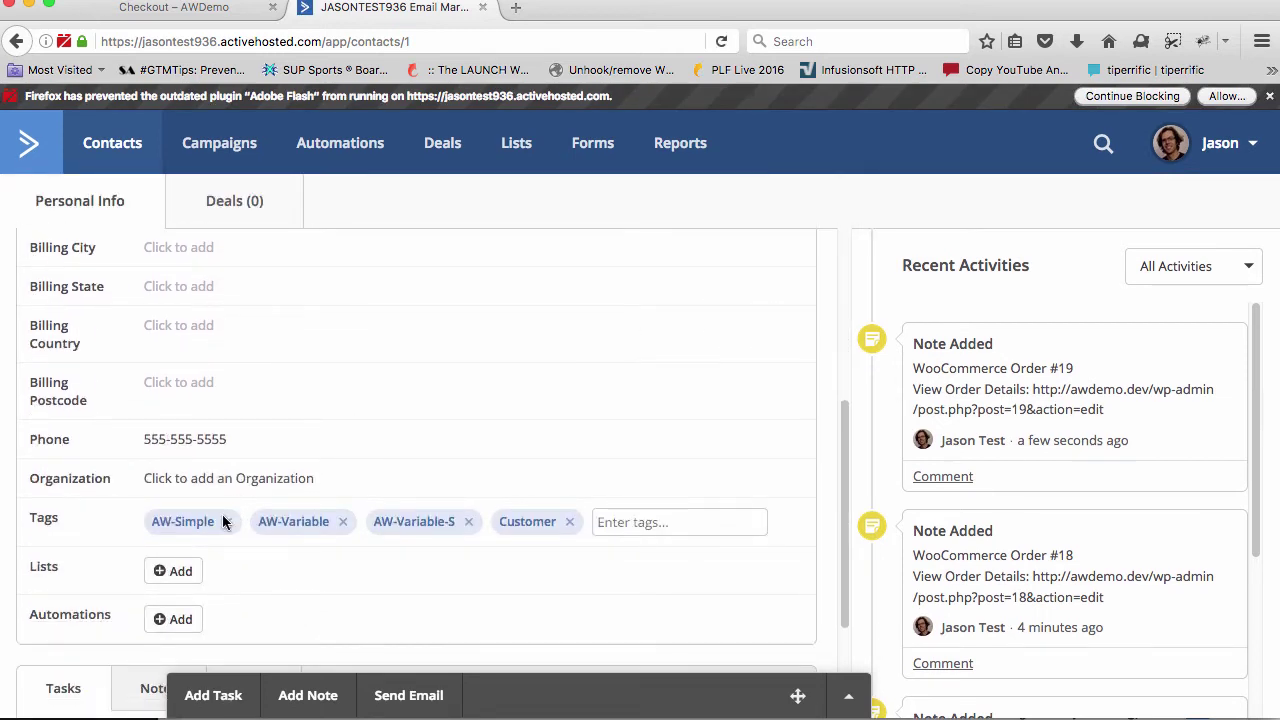
left_click_drag(153, 523, 210, 521)
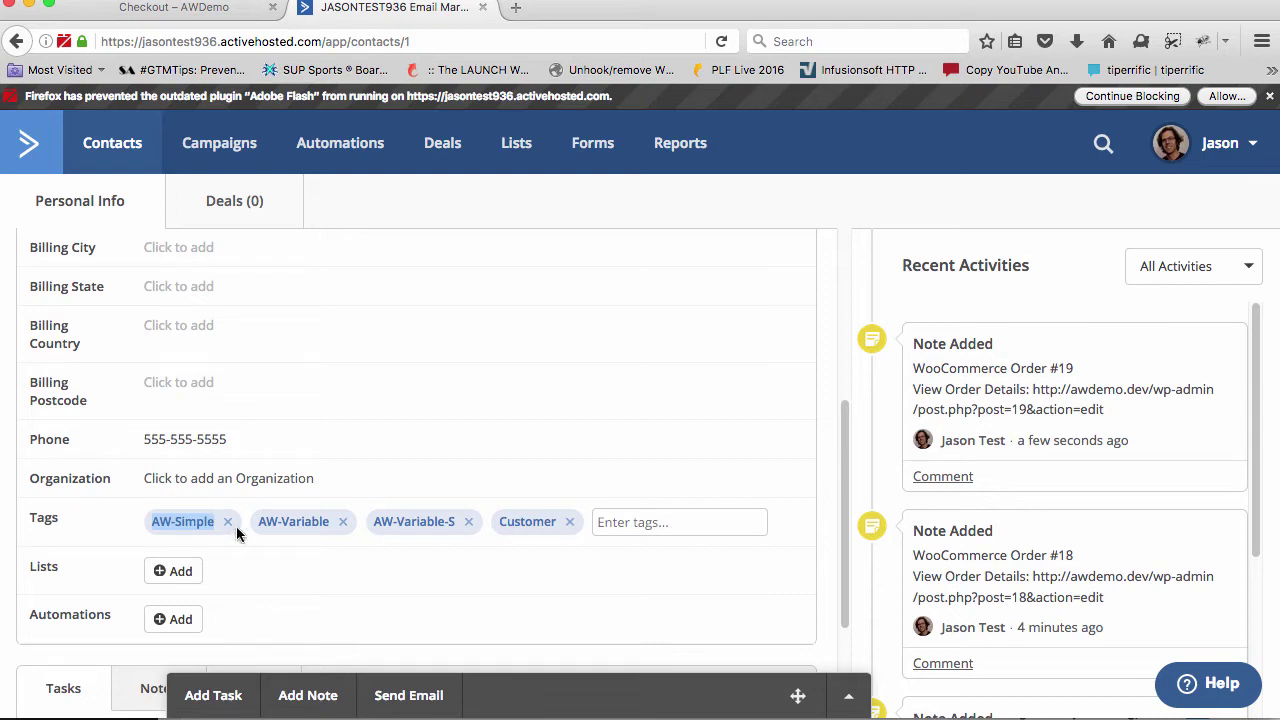
left_click_drag(259, 521, 325, 521)
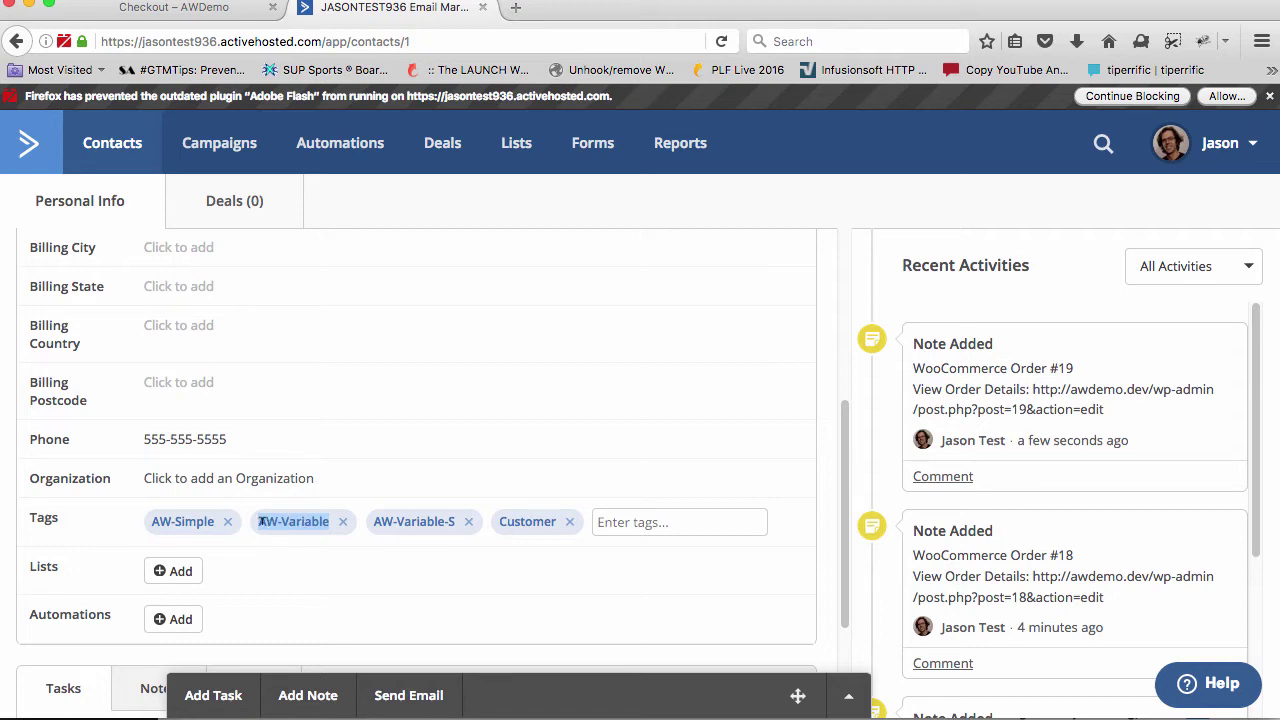
left_click_drag(374, 524, 574, 519)
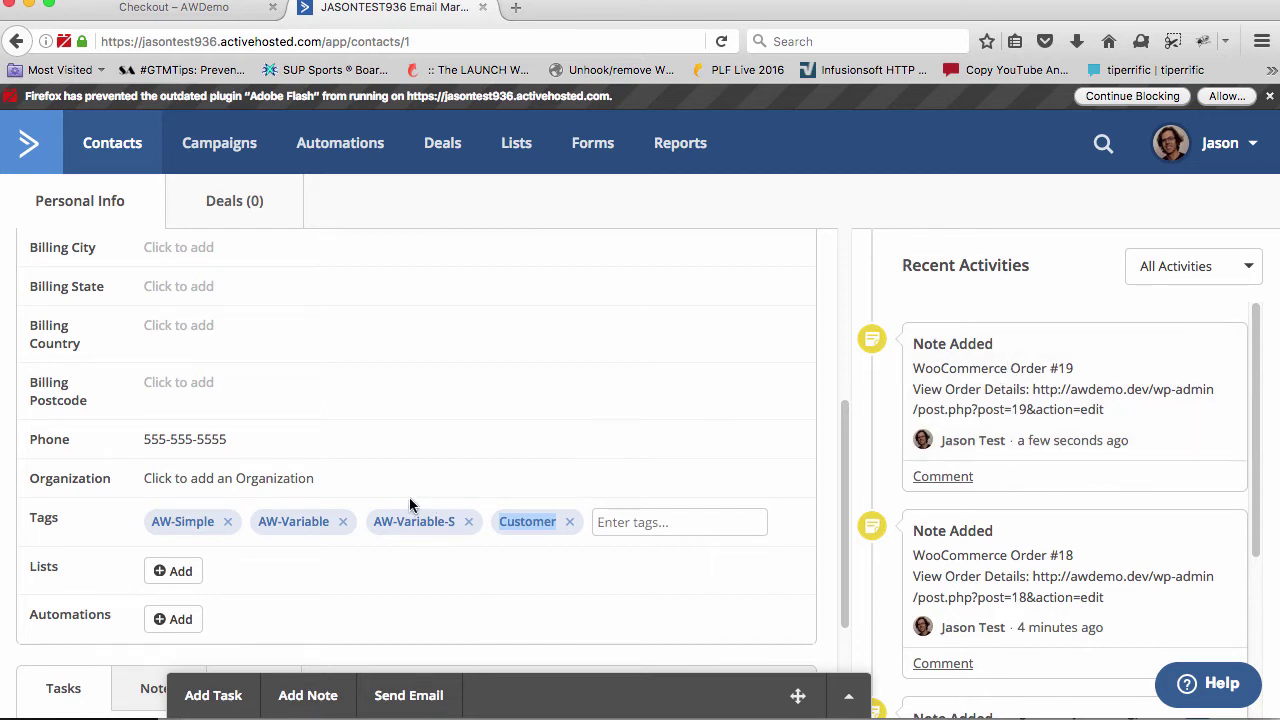
scroll(409, 497, "up", 5)
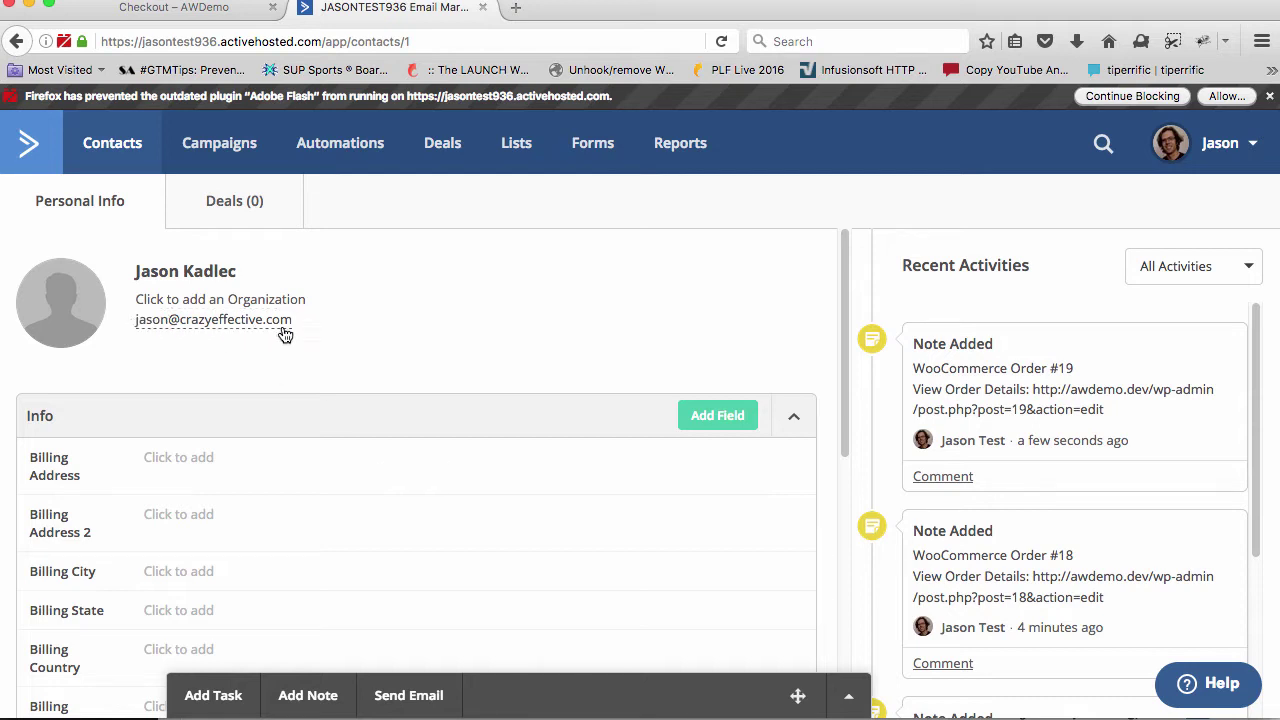
scroll(205, 325, "down", 1)
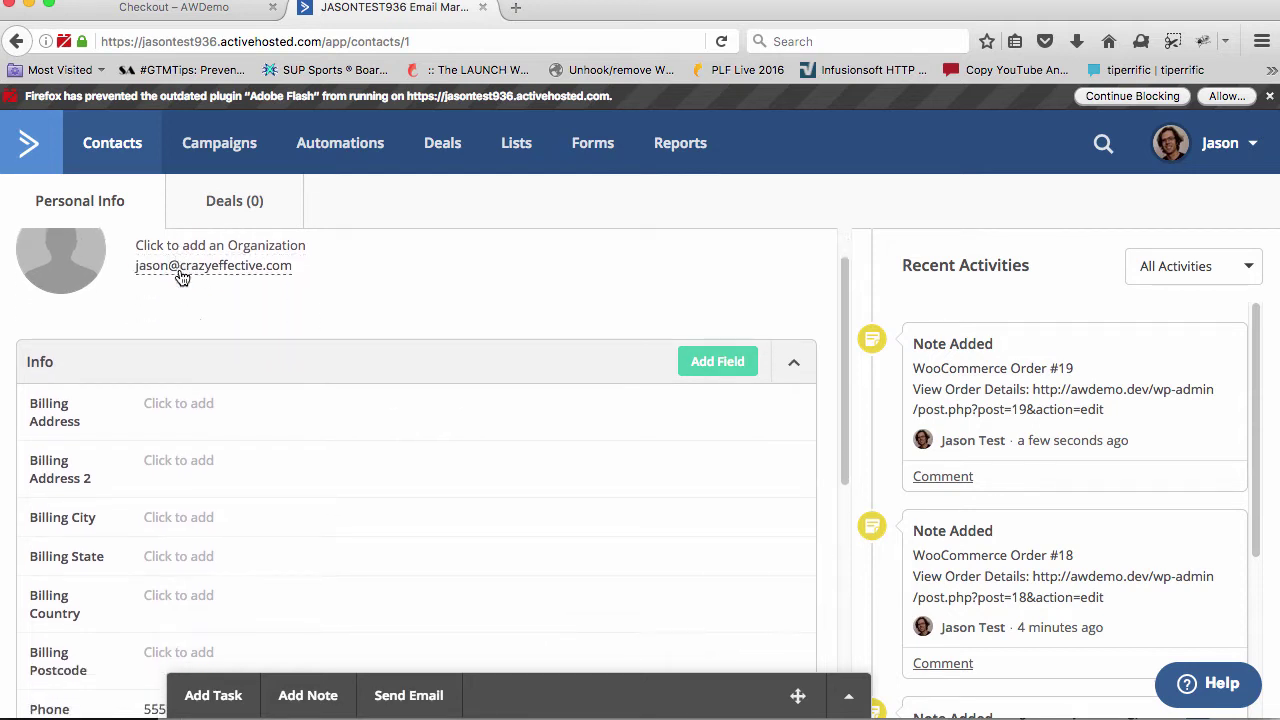
scroll(202, 377, "down", 3)
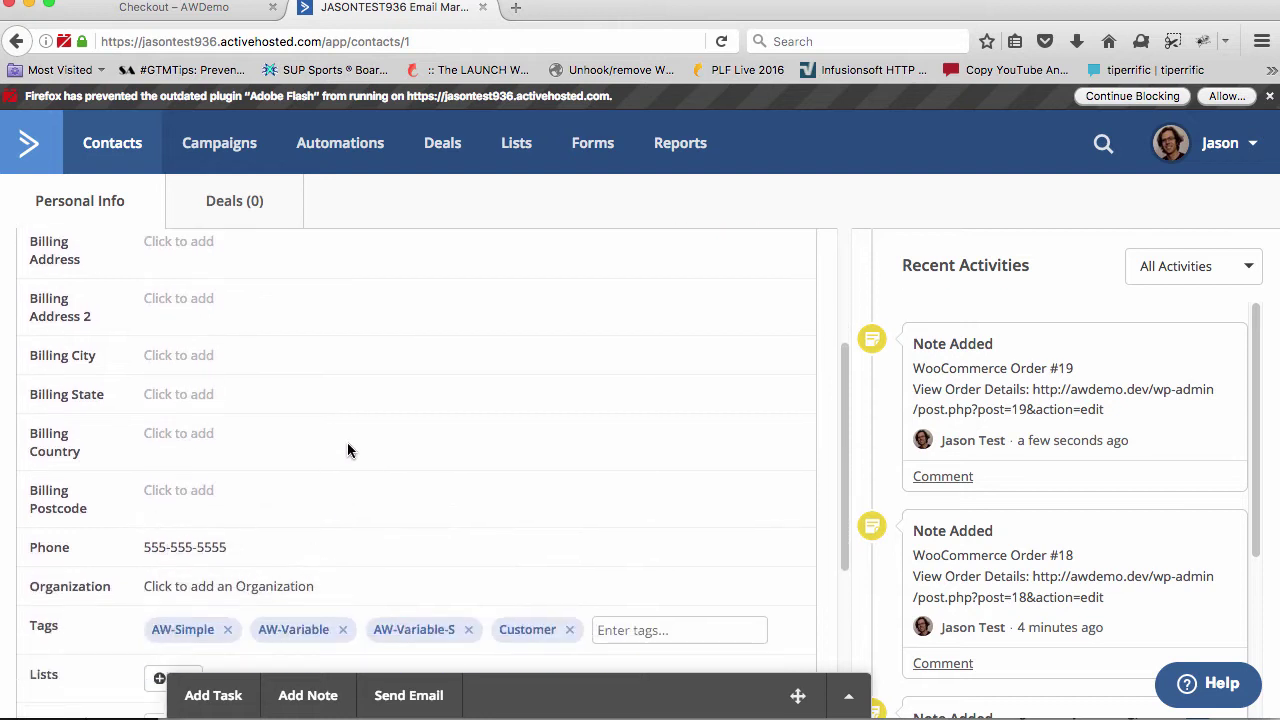
scroll(347, 442, "down", 2)
scroll(347, 447, "down", 3)
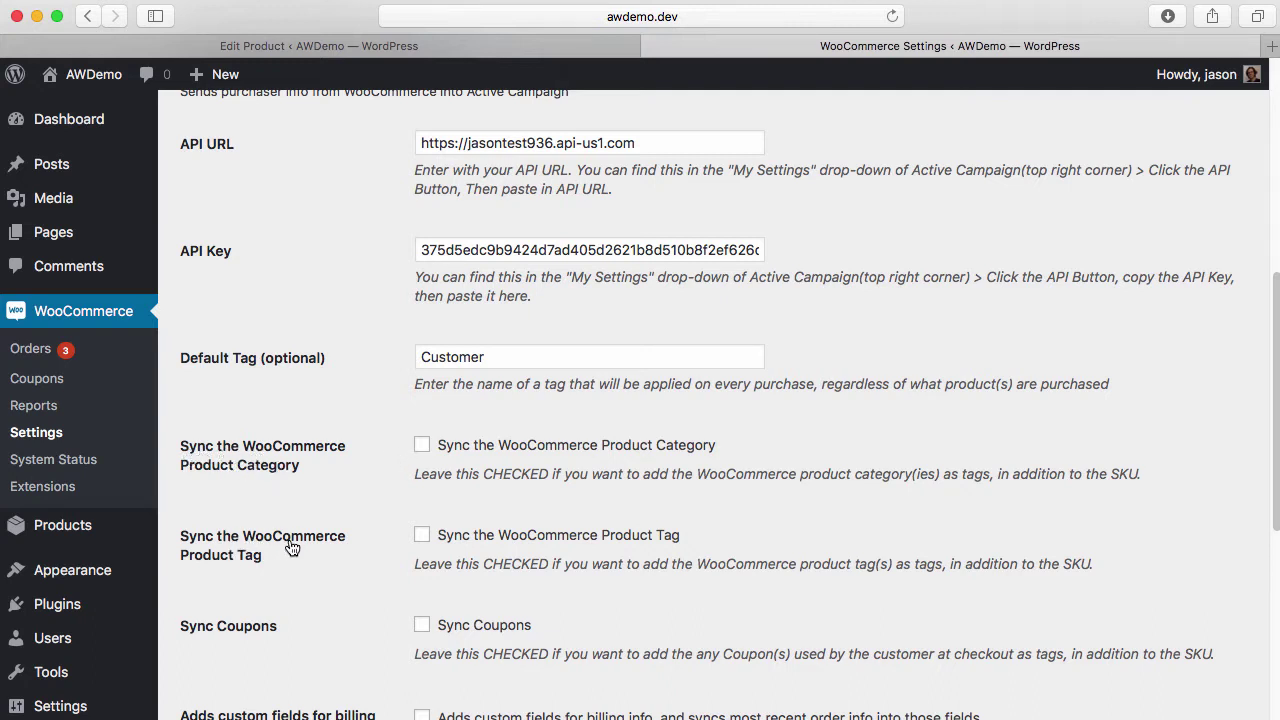
Enable syncing WooCommerce Product Category and Product Tag as tags, and save changes
left_click(422, 445)
left_click(422, 535)
scroll(398, 521, "down", 10)
left_click(257, 680)
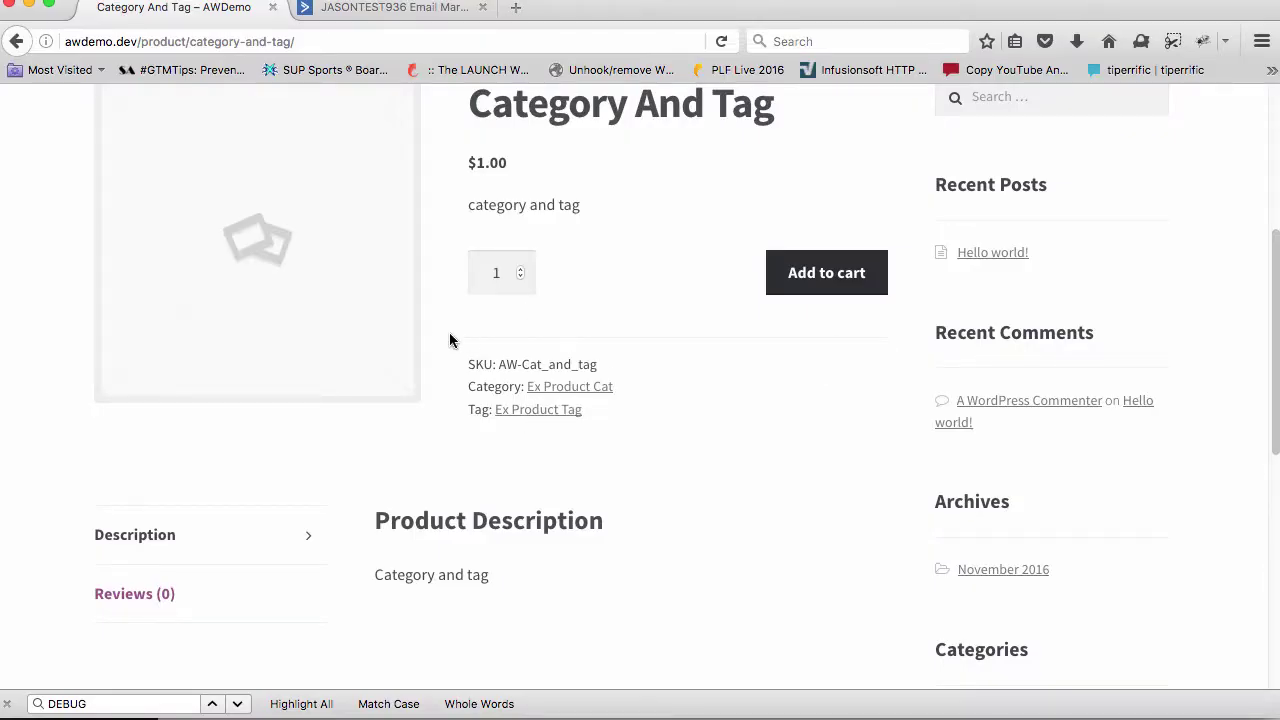
Check out the Category And Tag product from the mini-cart, place the order, and reload the contact
left_click_drag(496, 363, 628, 369)
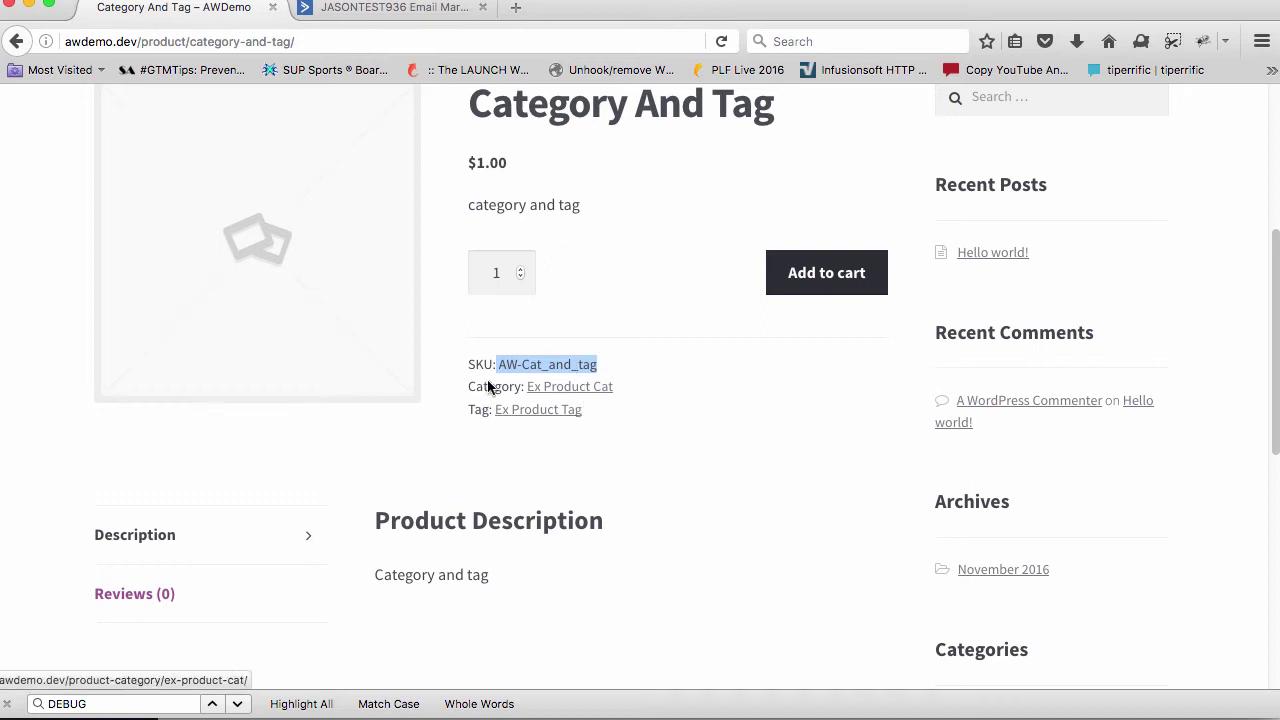
scroll(675, 351, "up", 5)
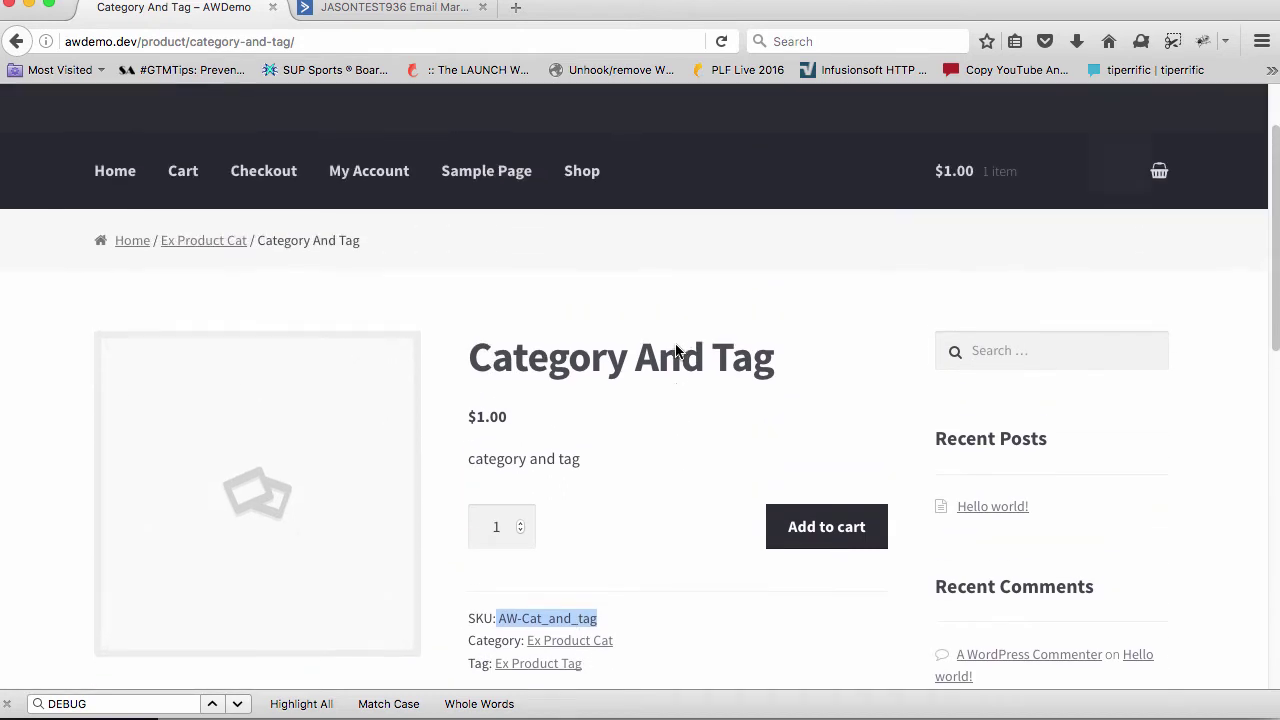
mouse_move(1005, 301)
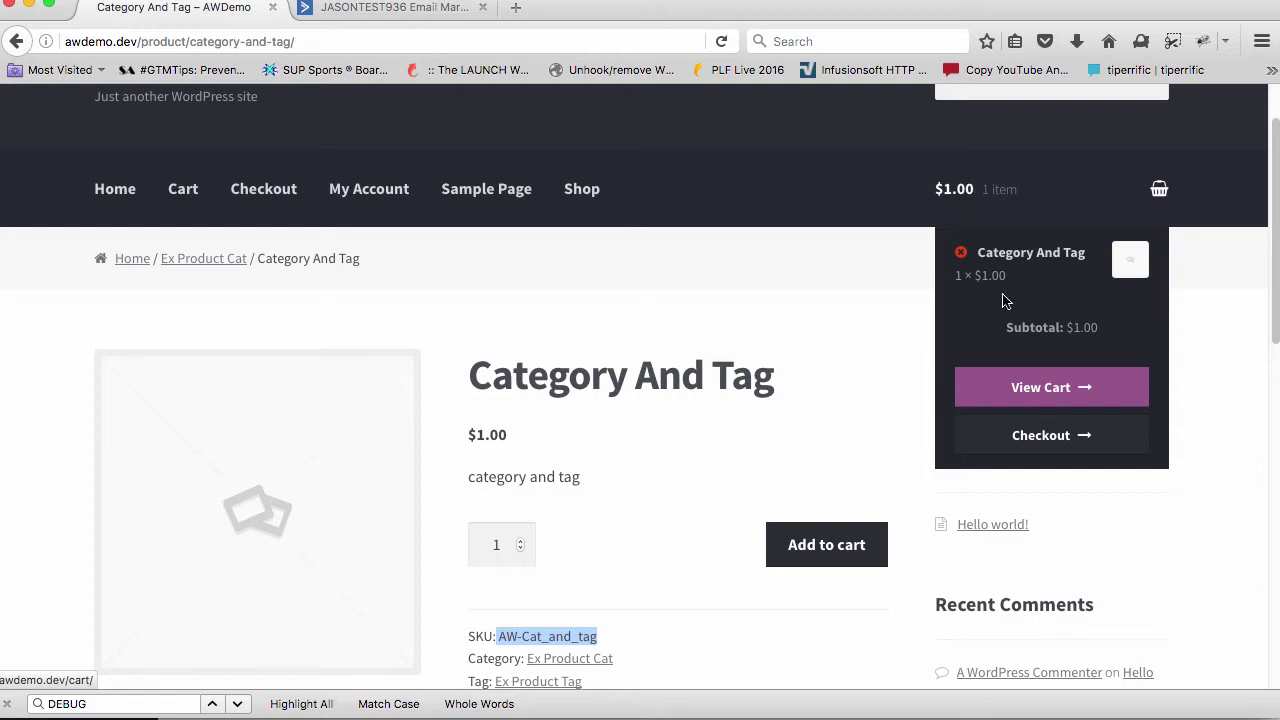
left_click(1045, 435)
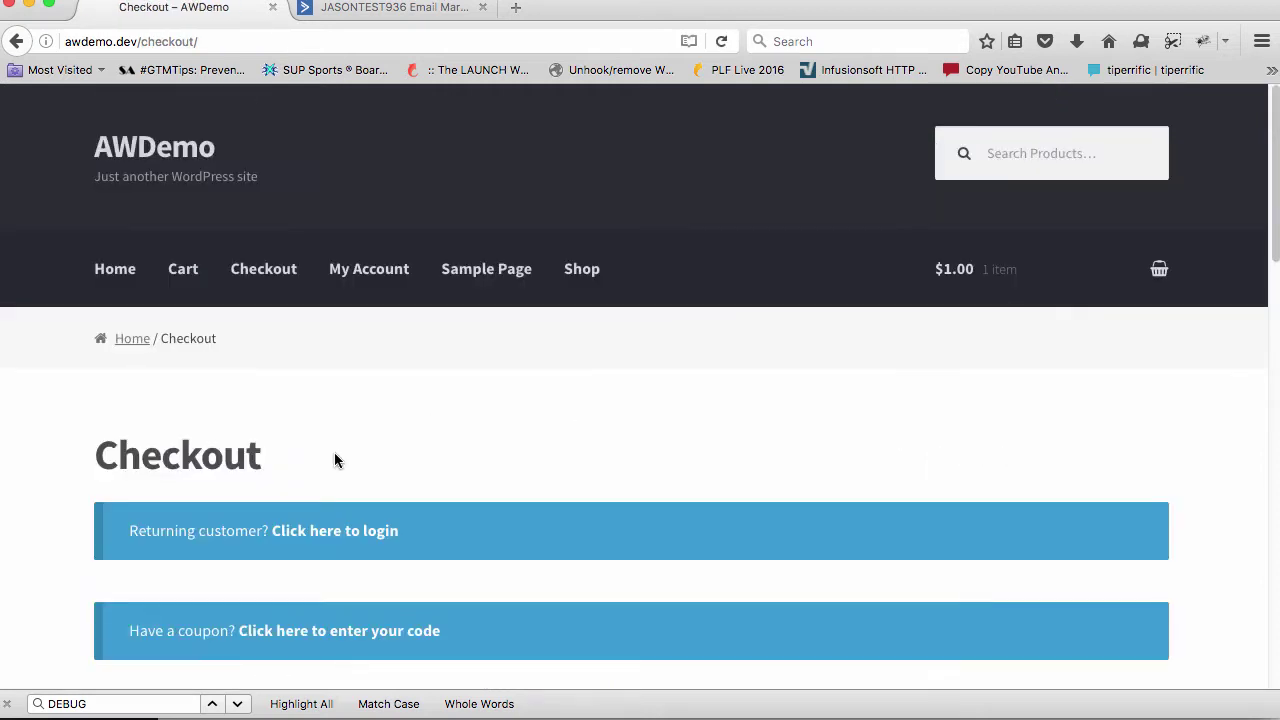
scroll(363, 457, "down", 10)
left_click(810, 515)
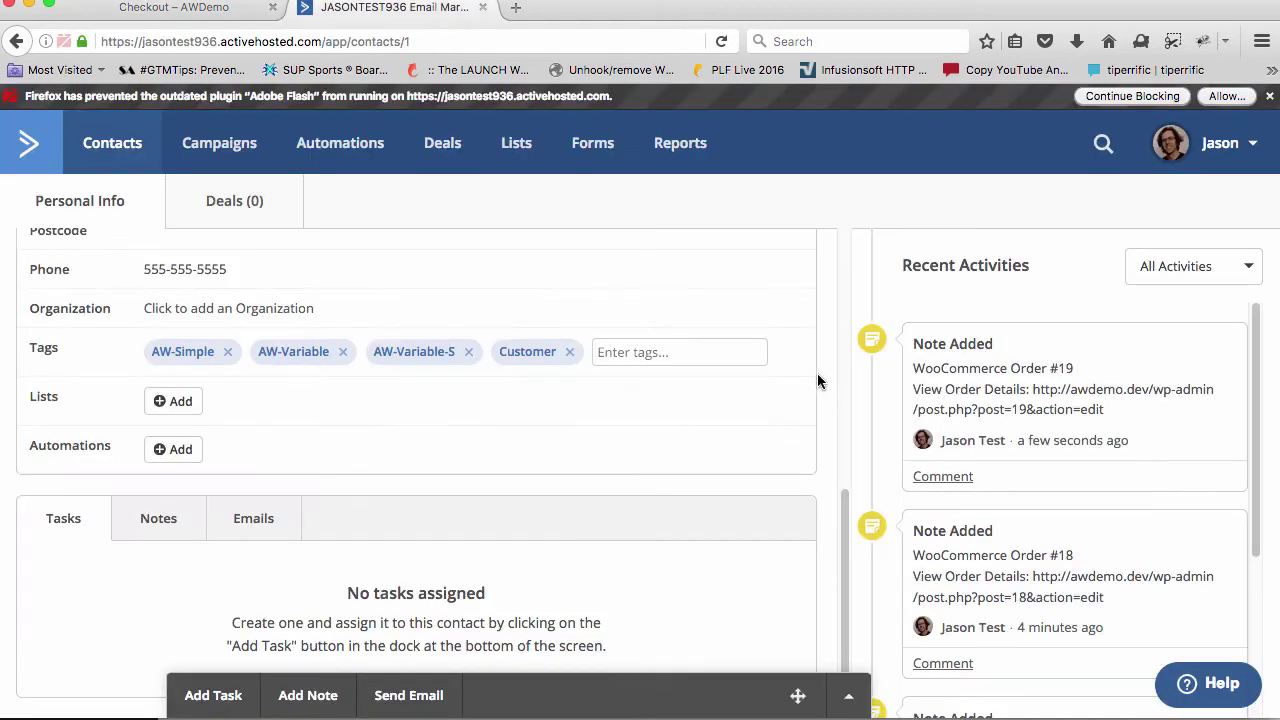
key("super+r")
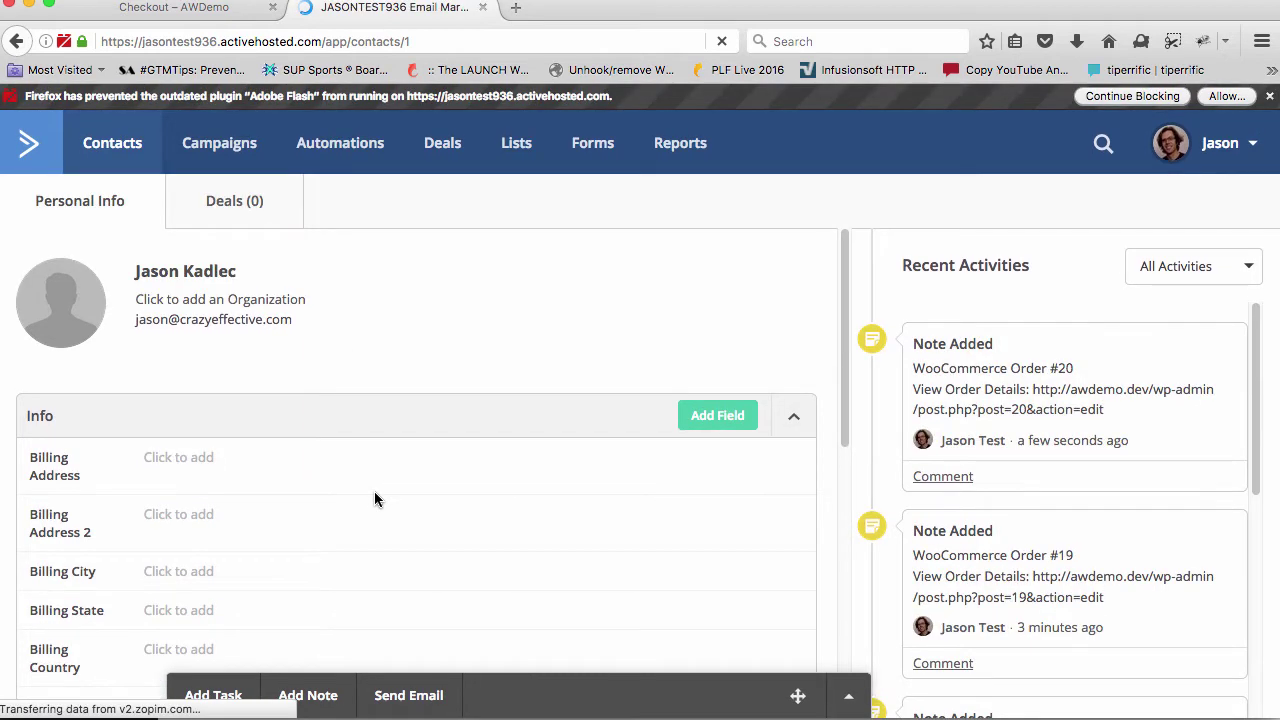
Scroll the contact's Info panel to review the Order #20 note, billing fields and tags
scroll(374, 495, "down", 5)
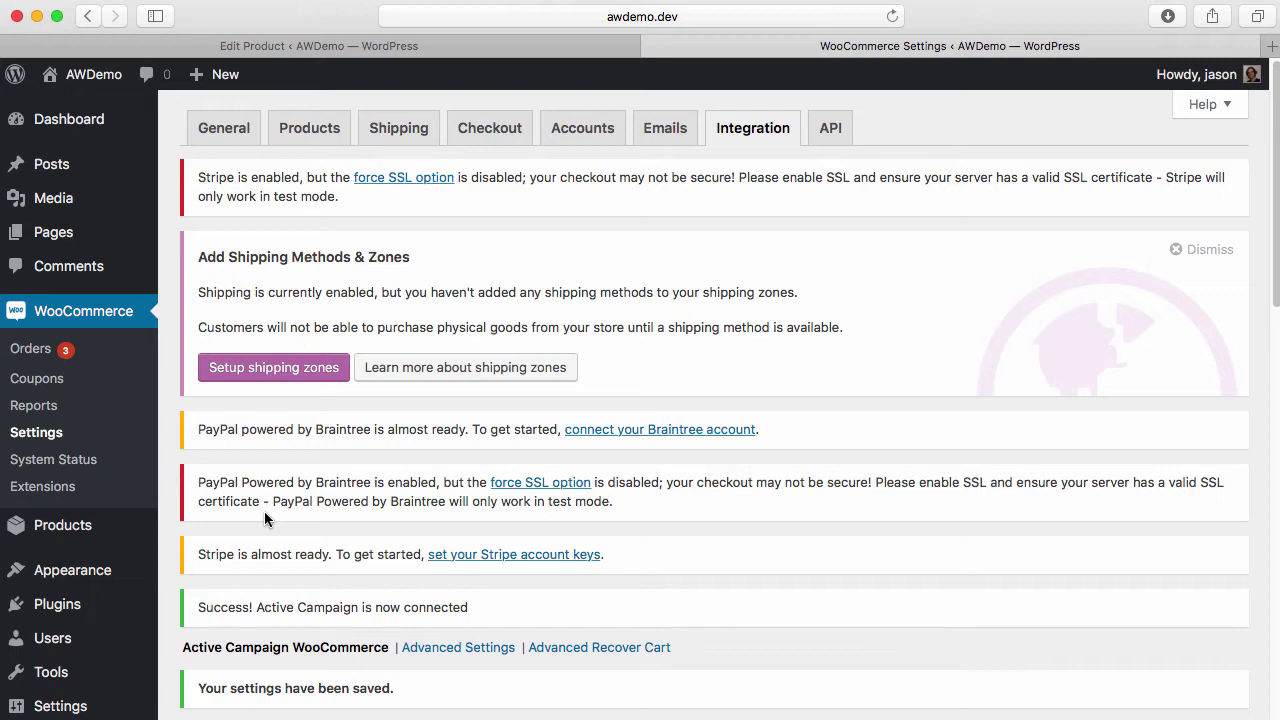
Create a 'Sub-cat' category under parent Ex Product Cat for the Category And Tag product
left_click(405, 47)
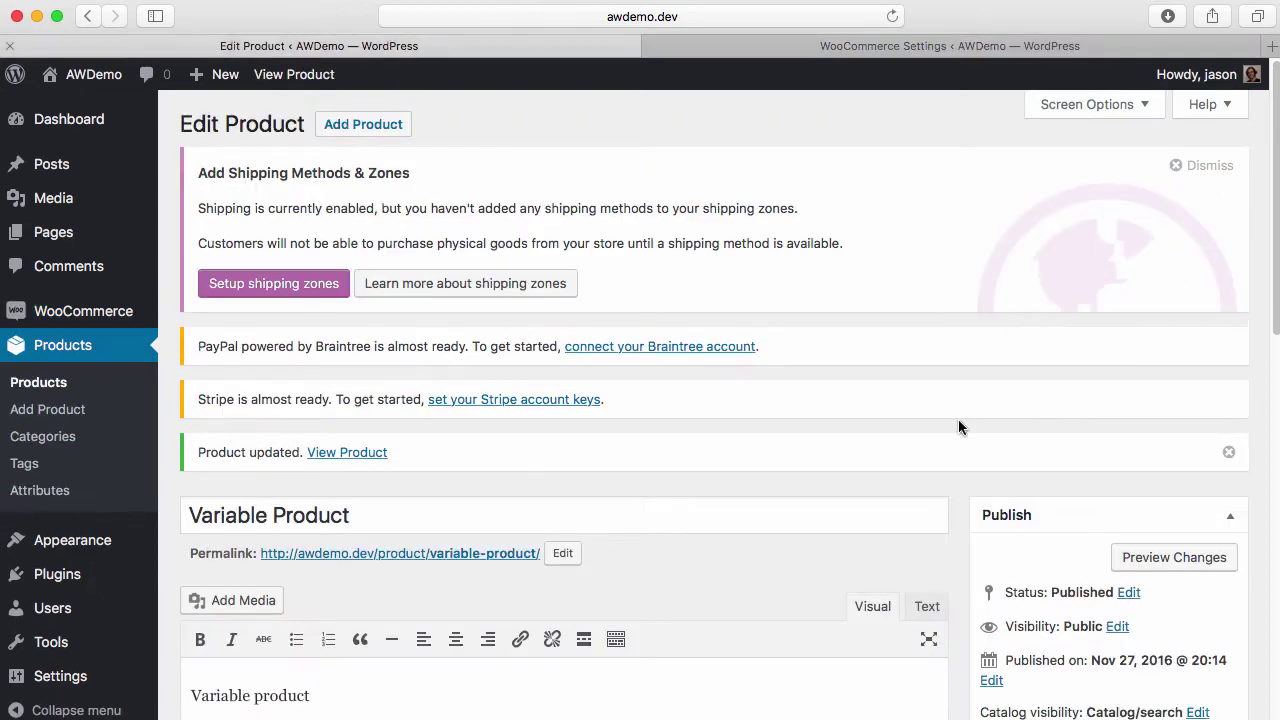
scroll(958, 427, "down", 10)
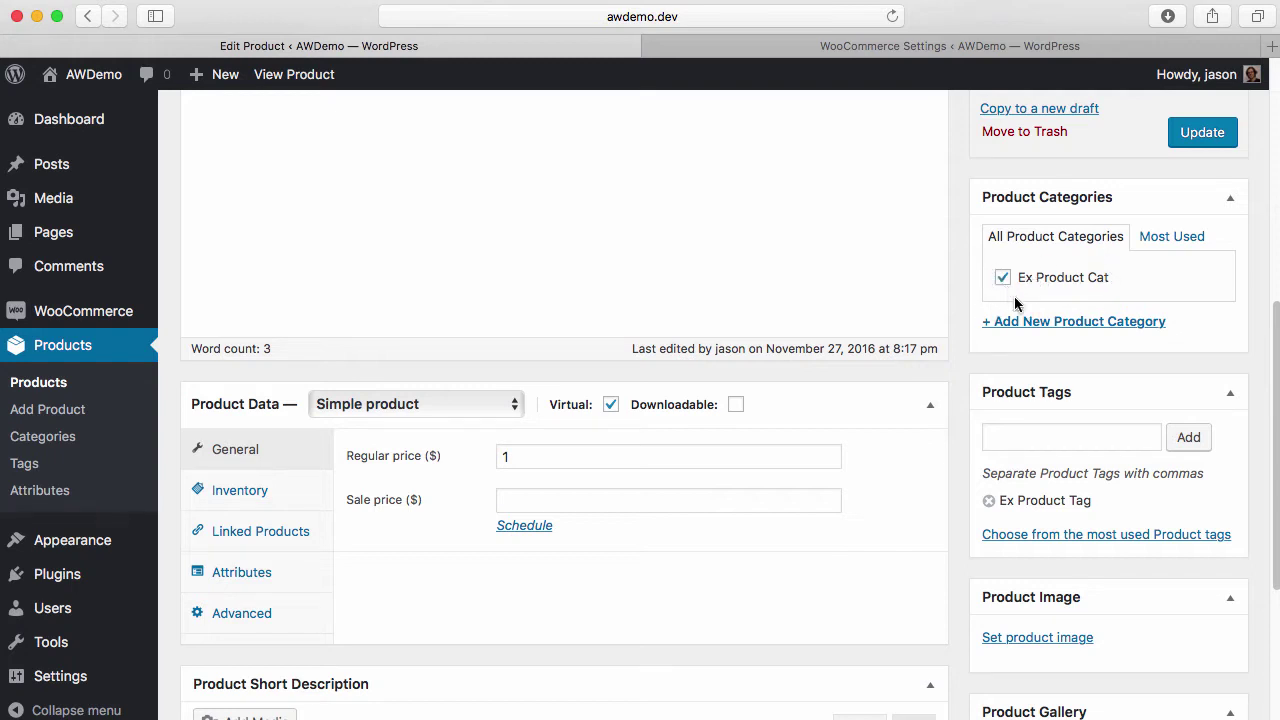
left_click(995, 322)
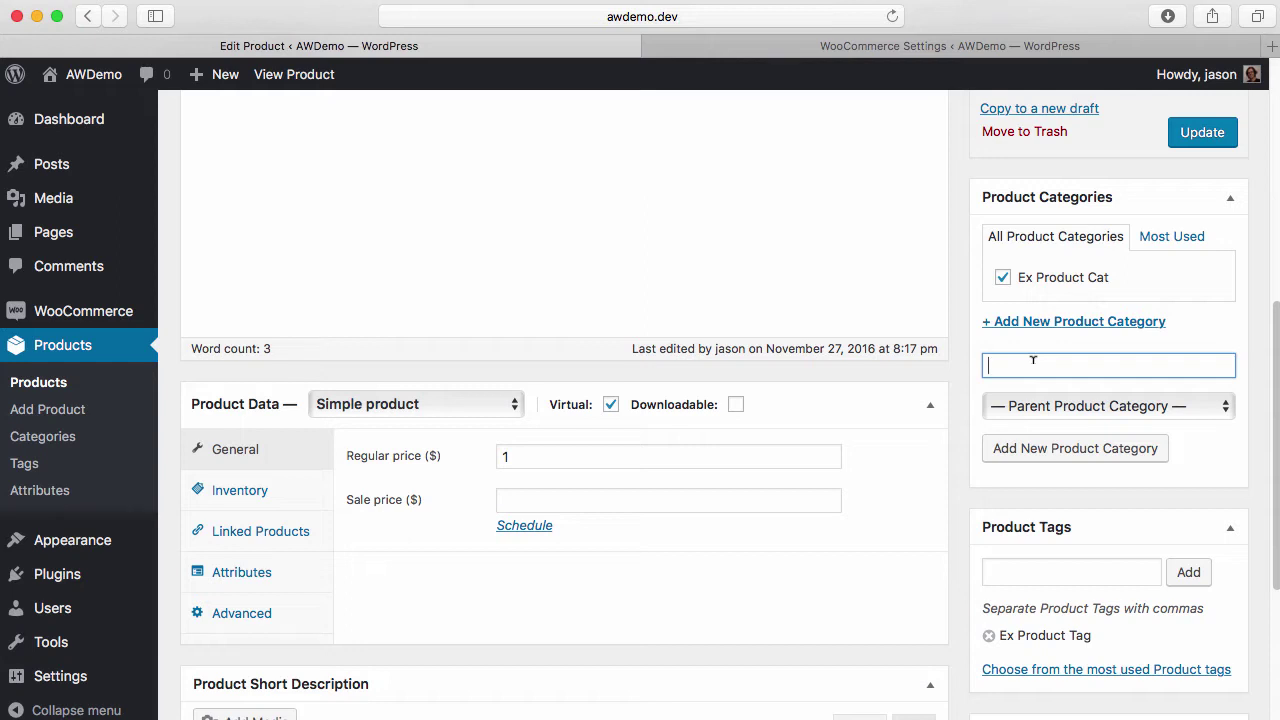
type("Sub-cat")
left_click(1080, 406)
left_click(1082, 427)
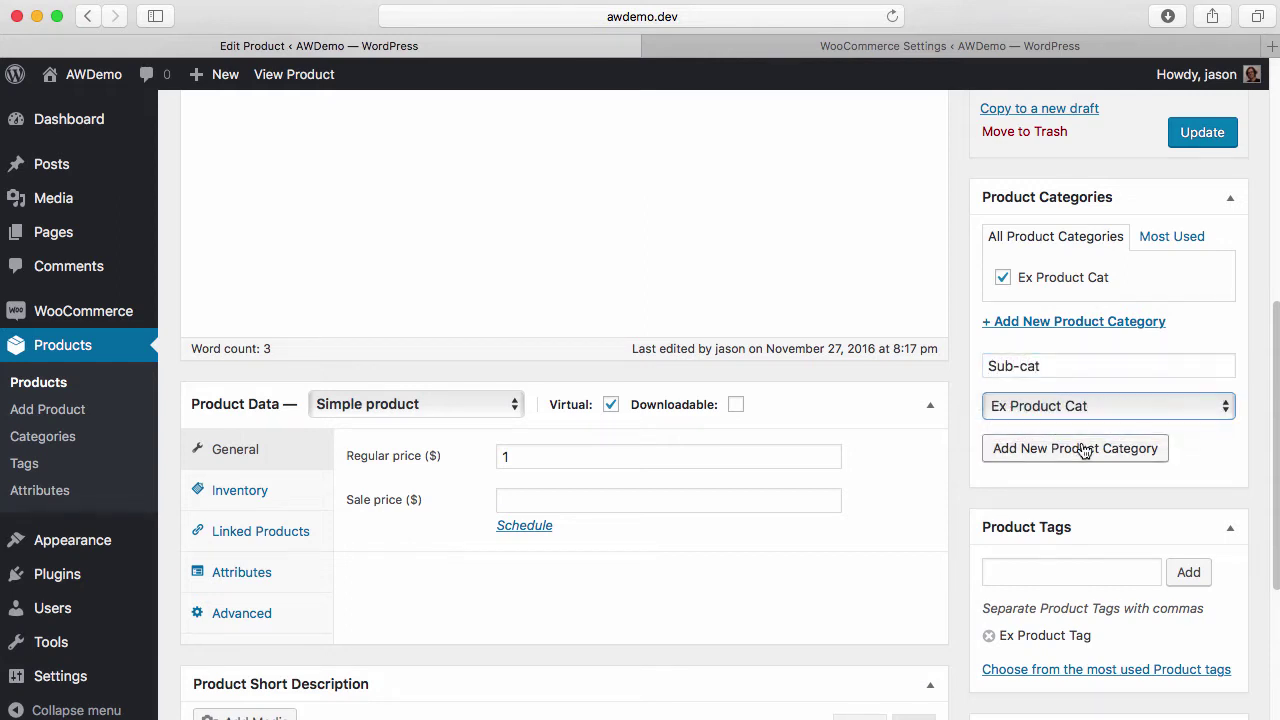
left_click(1083, 448)
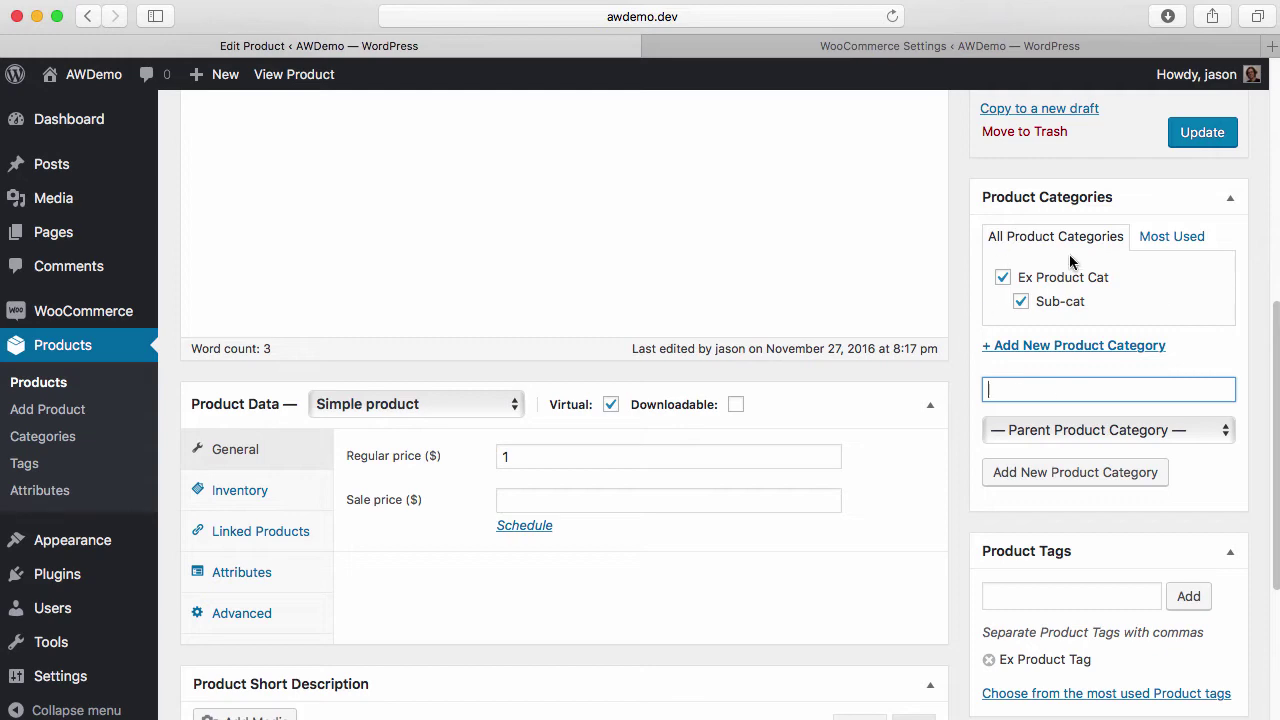
Check Sub-cat under Ex Product Cat and the product tags, then return to the Active Campaign settings
scroll(1016, 400, "down", 3)
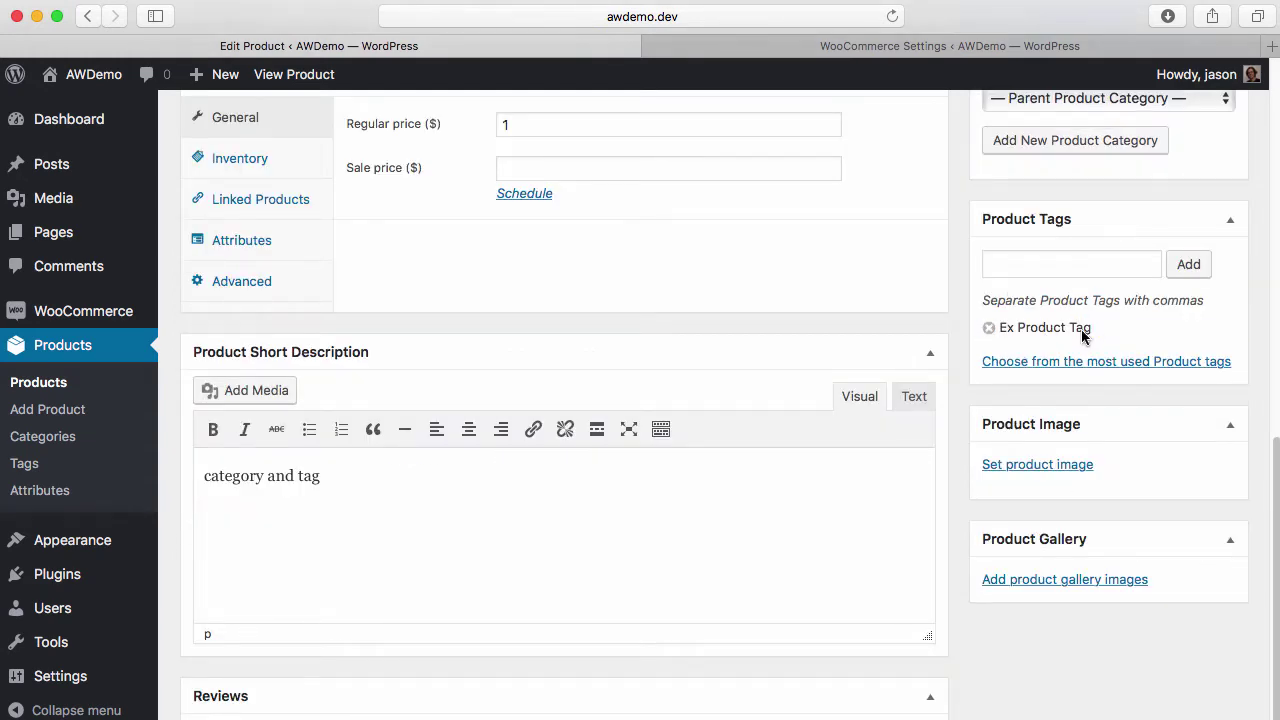
scroll(1081, 329, "up", 3)
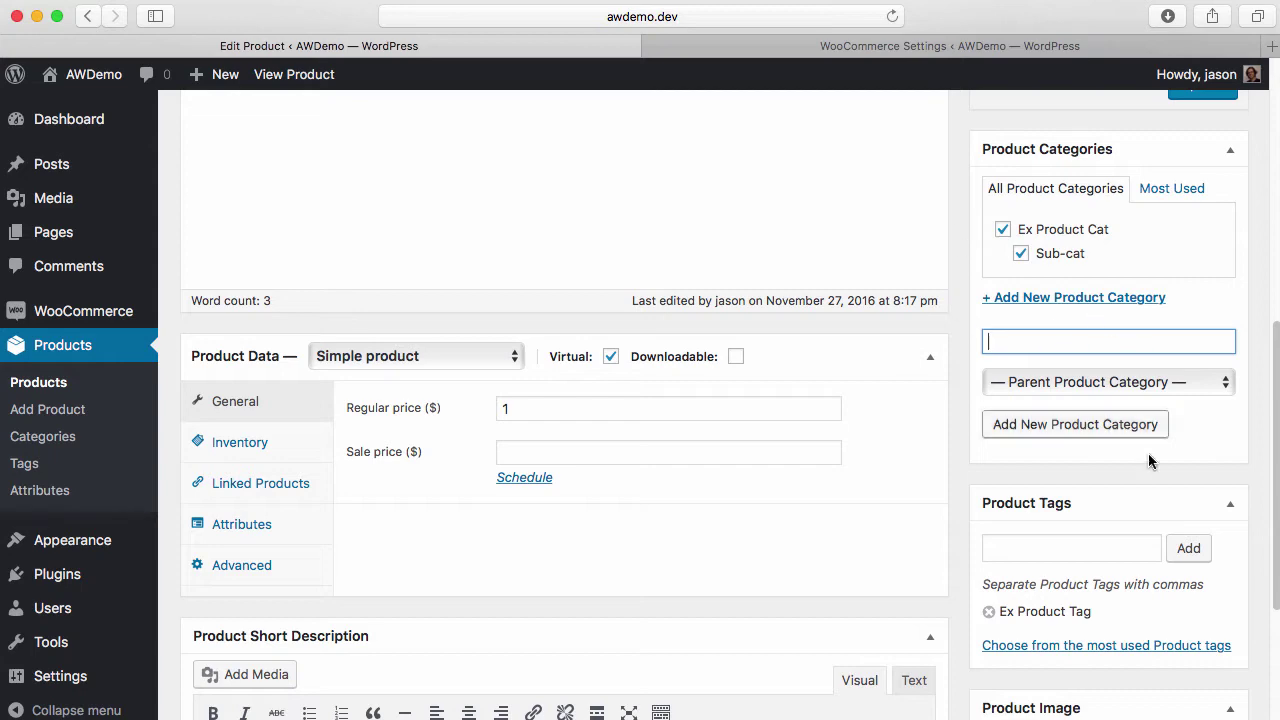
scroll(1058, 531, "down", 2)
scroll(1028, 613, "down", 5)
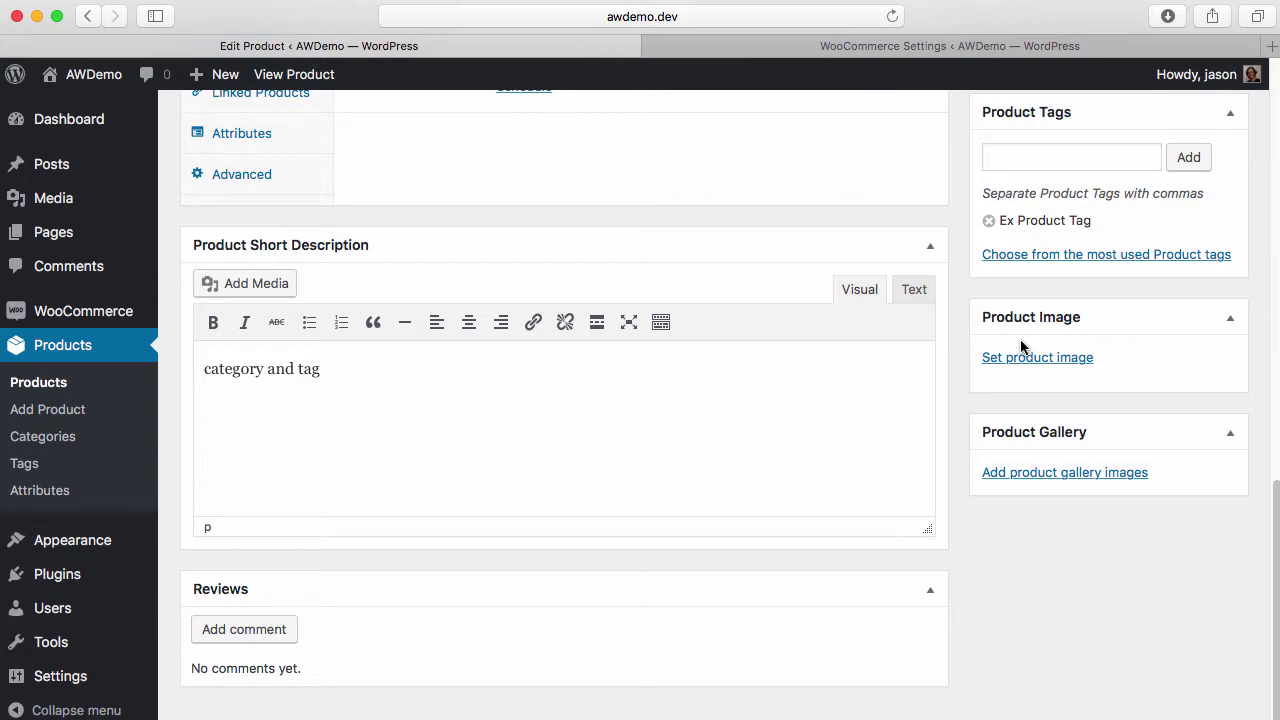
scroll(1020, 300, "up", 5)
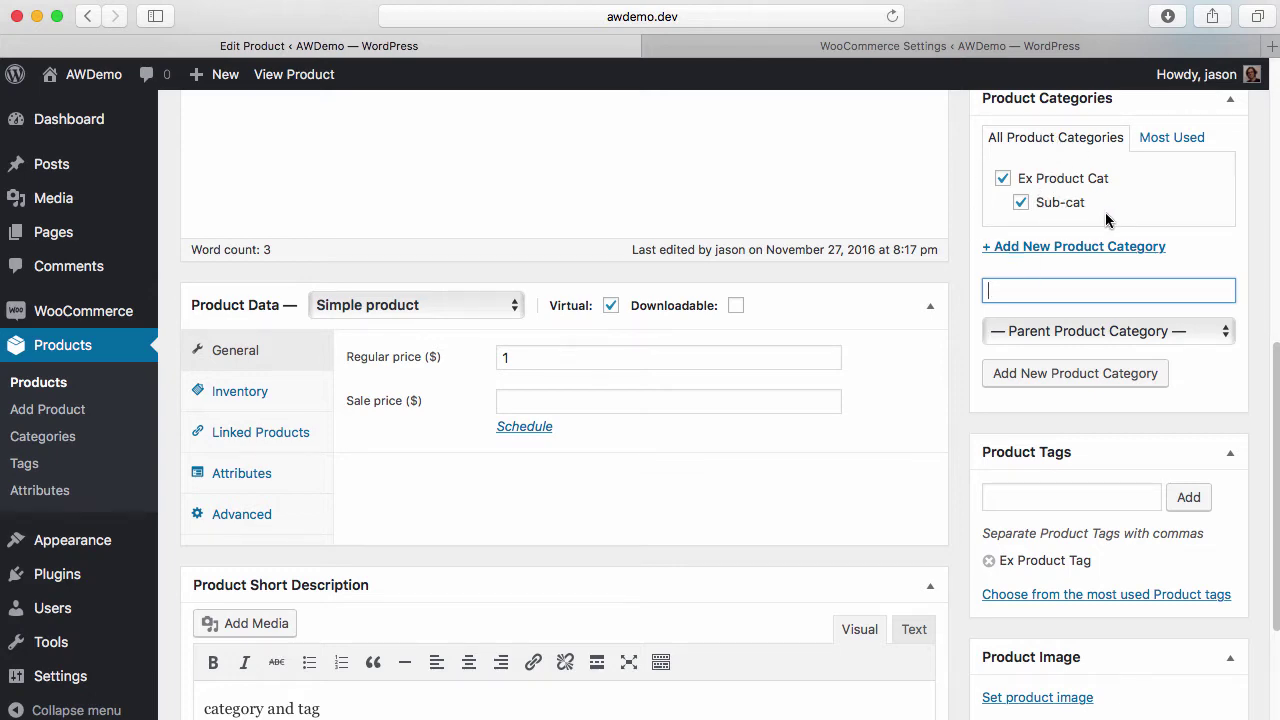
scroll(1040, 286, "up", 5)
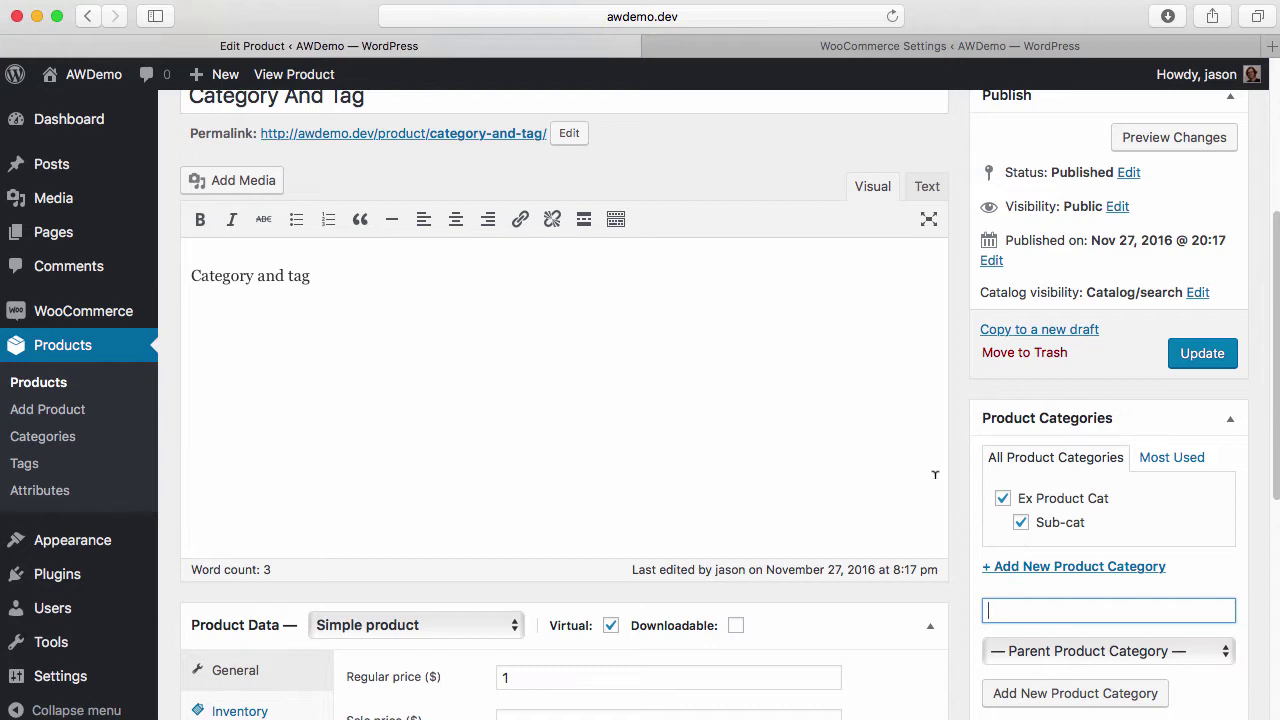
scroll(932, 540, "down", 5)
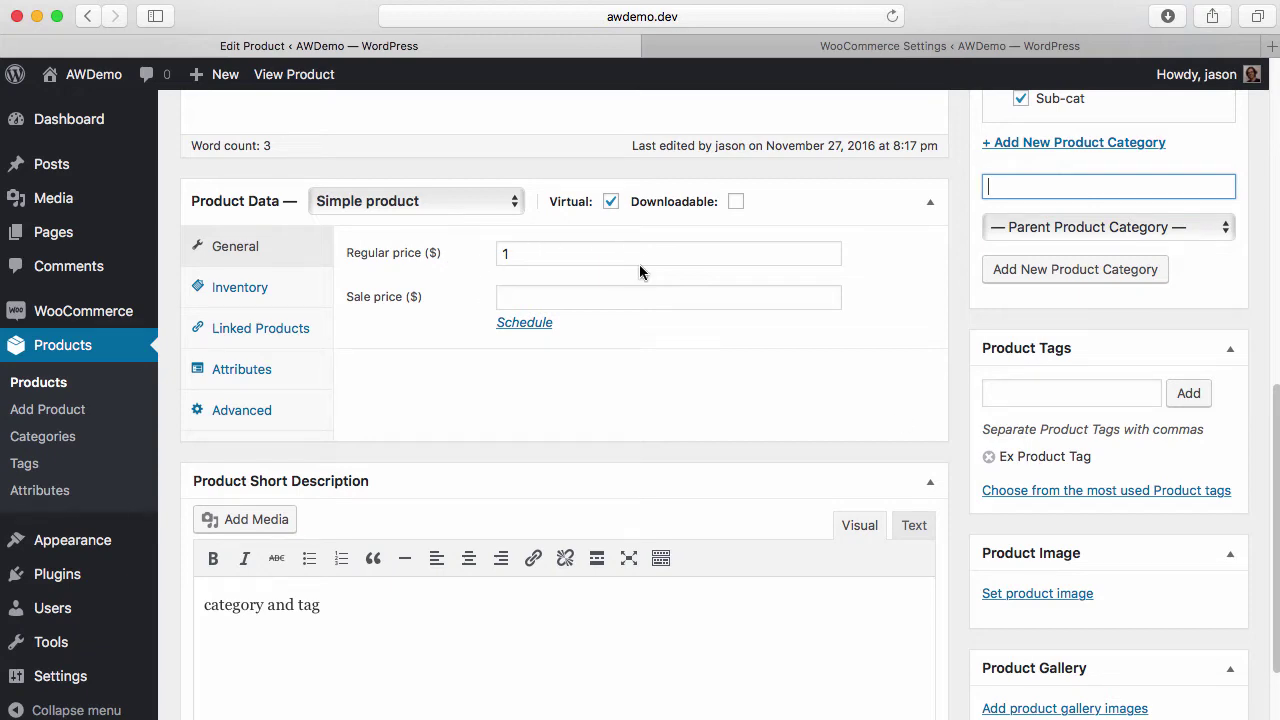
key("ctrl+Tab")
scroll(556, 559, "down", 1)
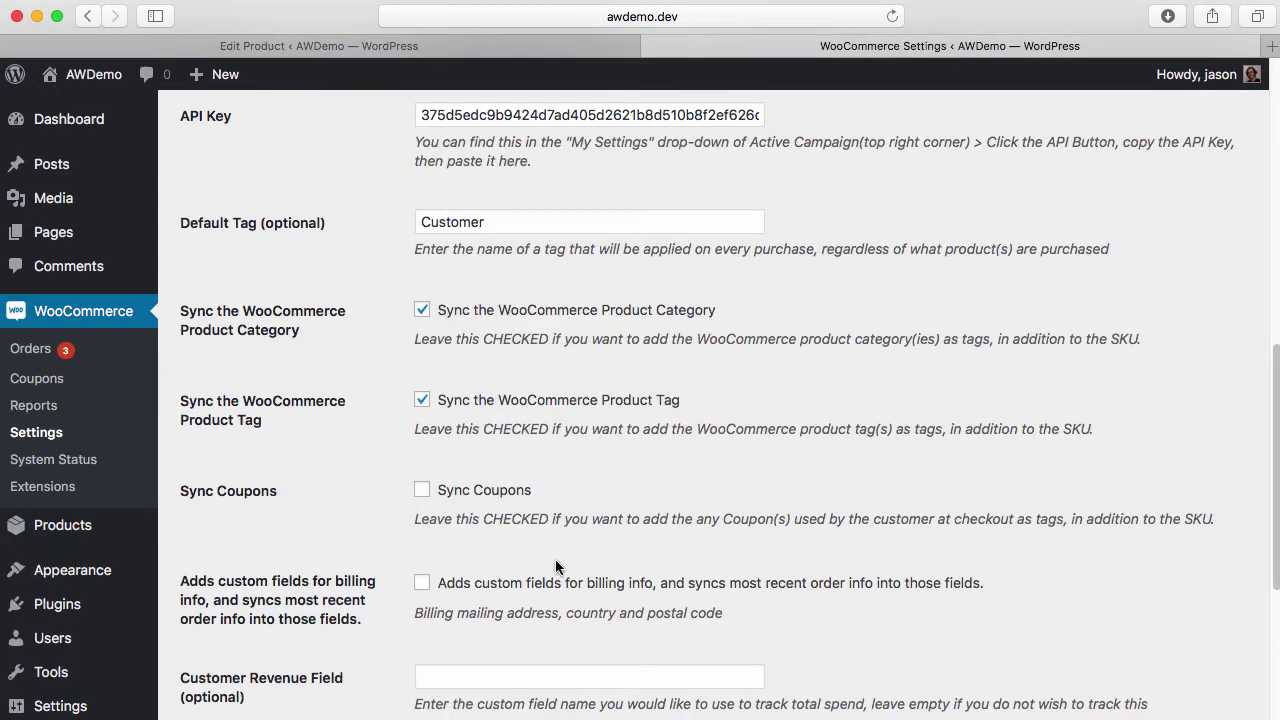
Turn on Sync Coupons in the Active Campaign integration settings
left_click(423, 490)
scroll(588, 568, "down", 1)
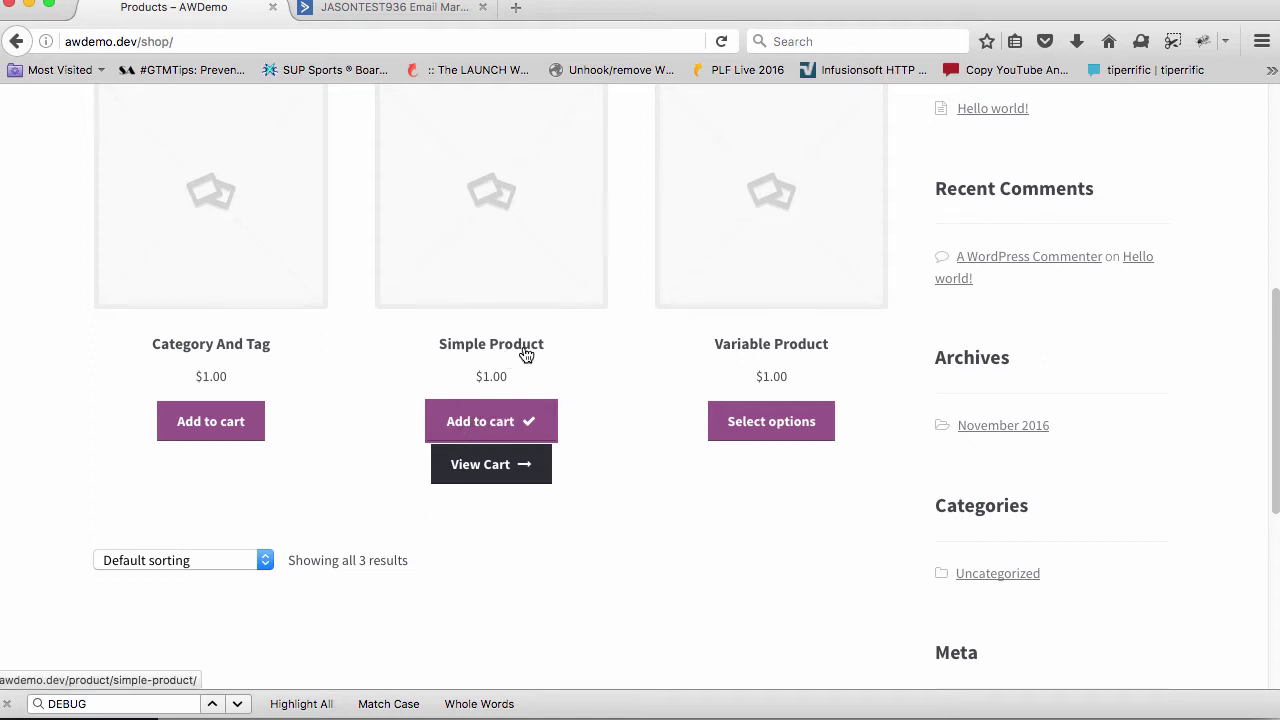
Apply coupon code 'test' to the cart holding the Simple Product
left_click(492, 465)
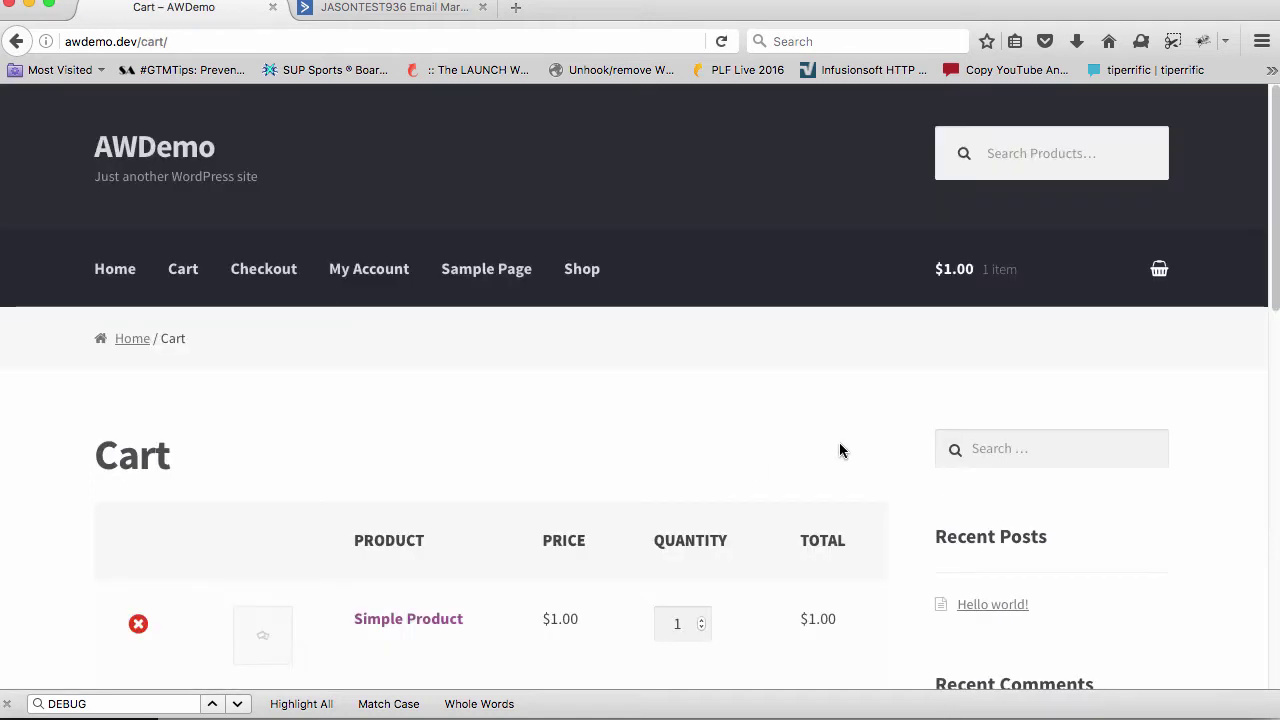
scroll(849, 397, "down", 2)
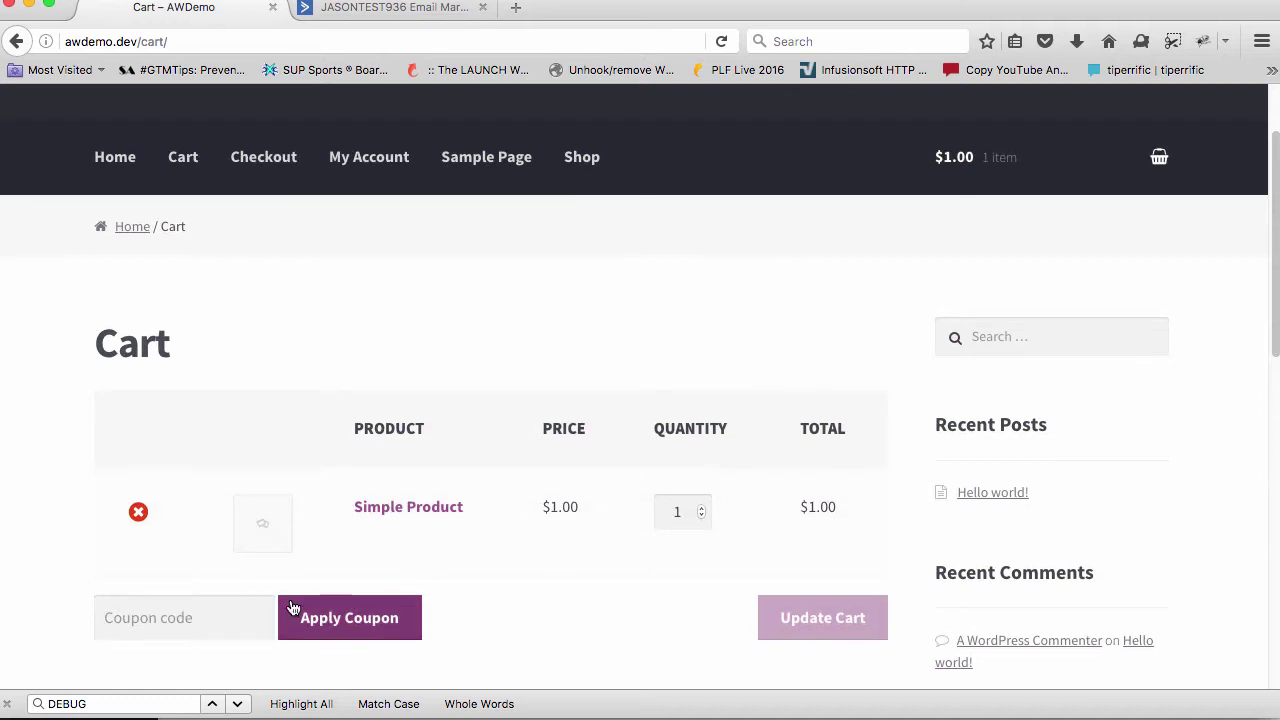
left_click(191, 610)
type("test")
left_click(330, 625)
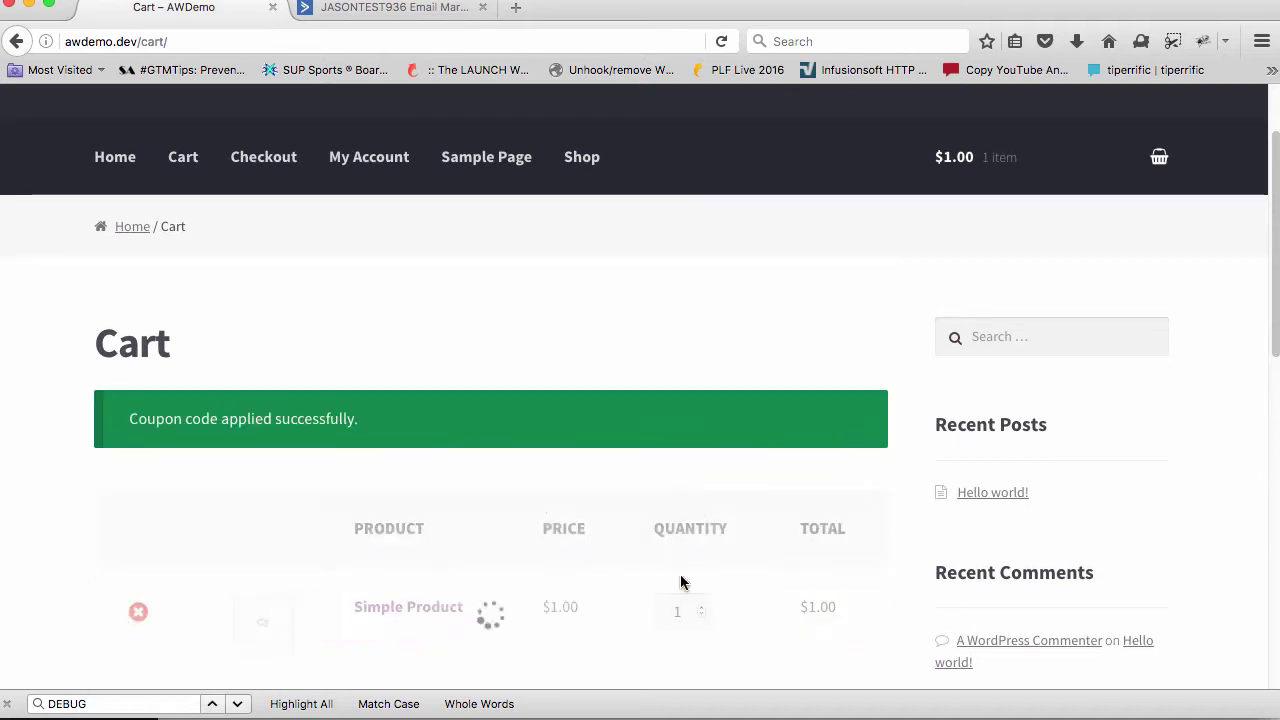
Place the discounted $0.00 Simple Product order, then reload the ActiveCampaign contact
scroll(762, 501, "down", 8)
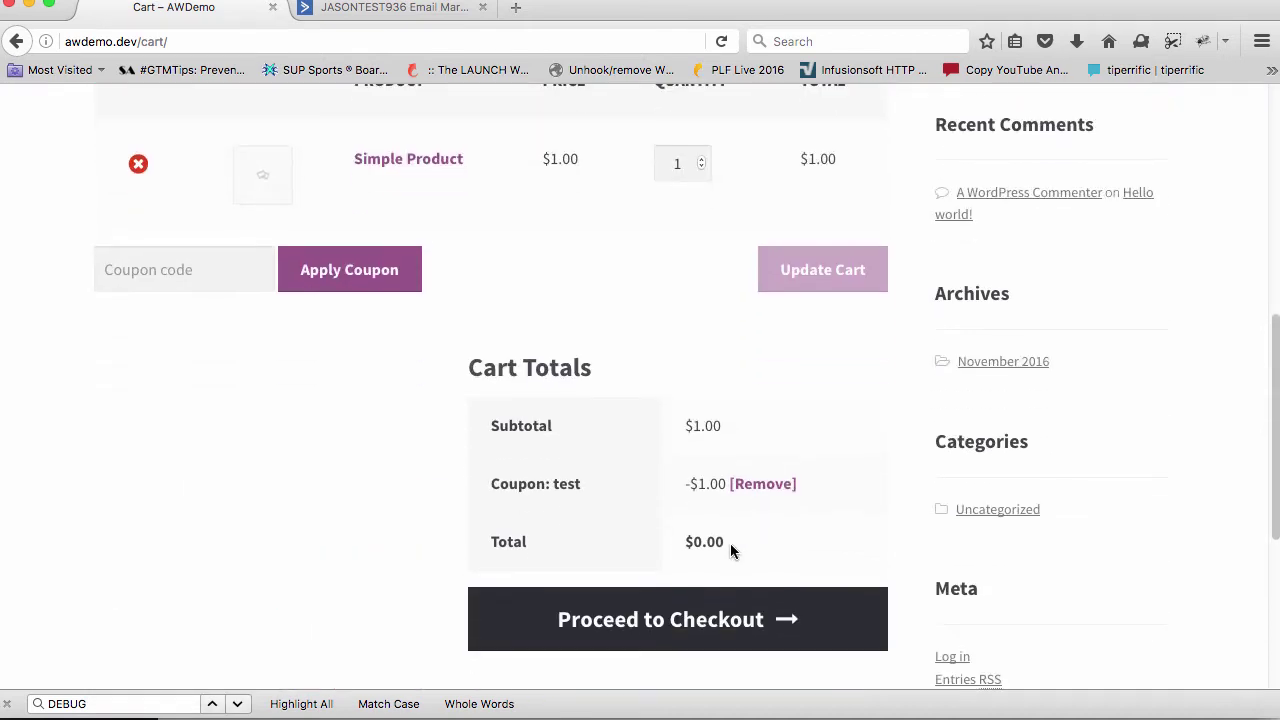
left_click(720, 600)
scroll(760, 520, "down", 10)
left_click(786, 480)
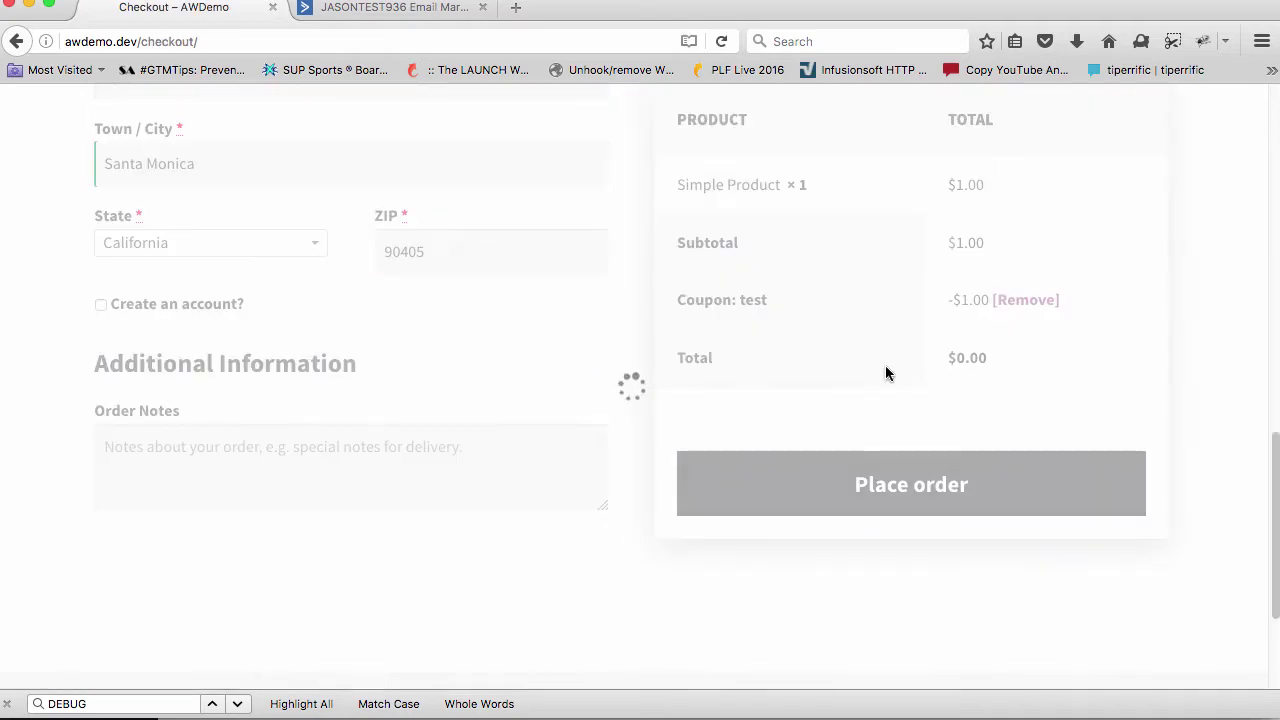
left_click(386, 8)
key("super+r")
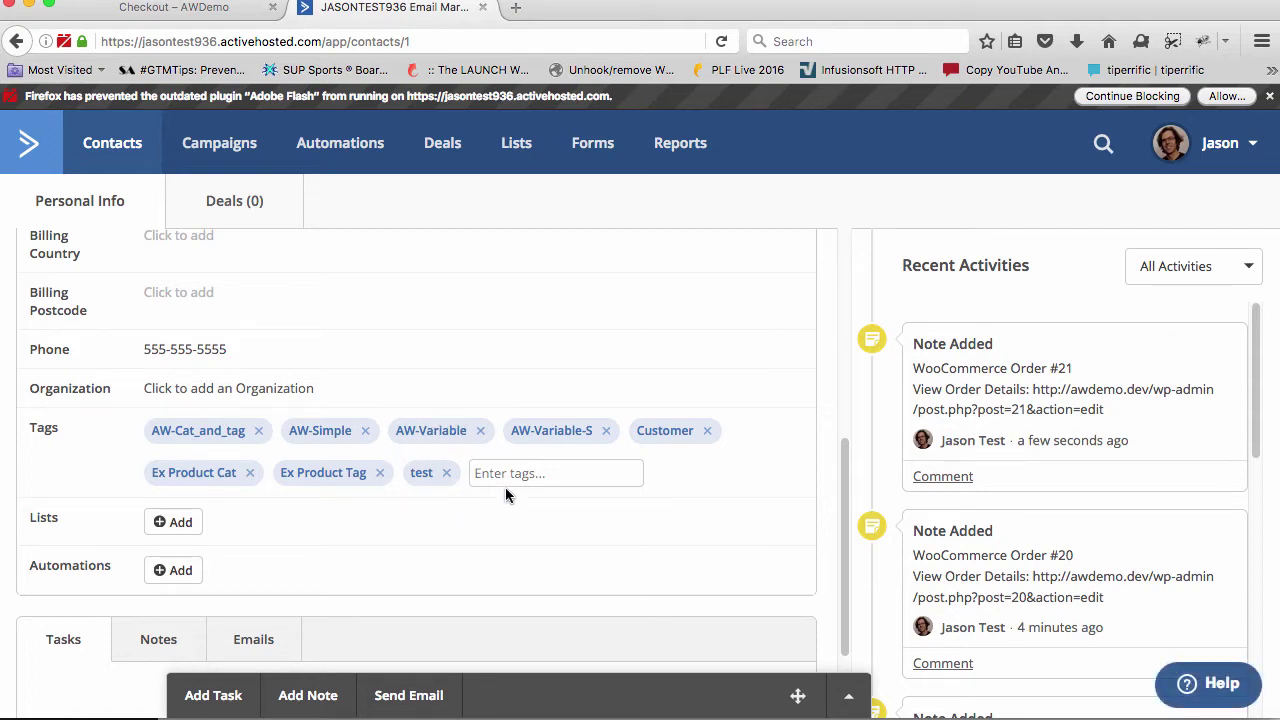
Confirm the contact's Billing fields are empty, then switch back to WooCommerce Settings
scroll(541, 449, "down", 3)
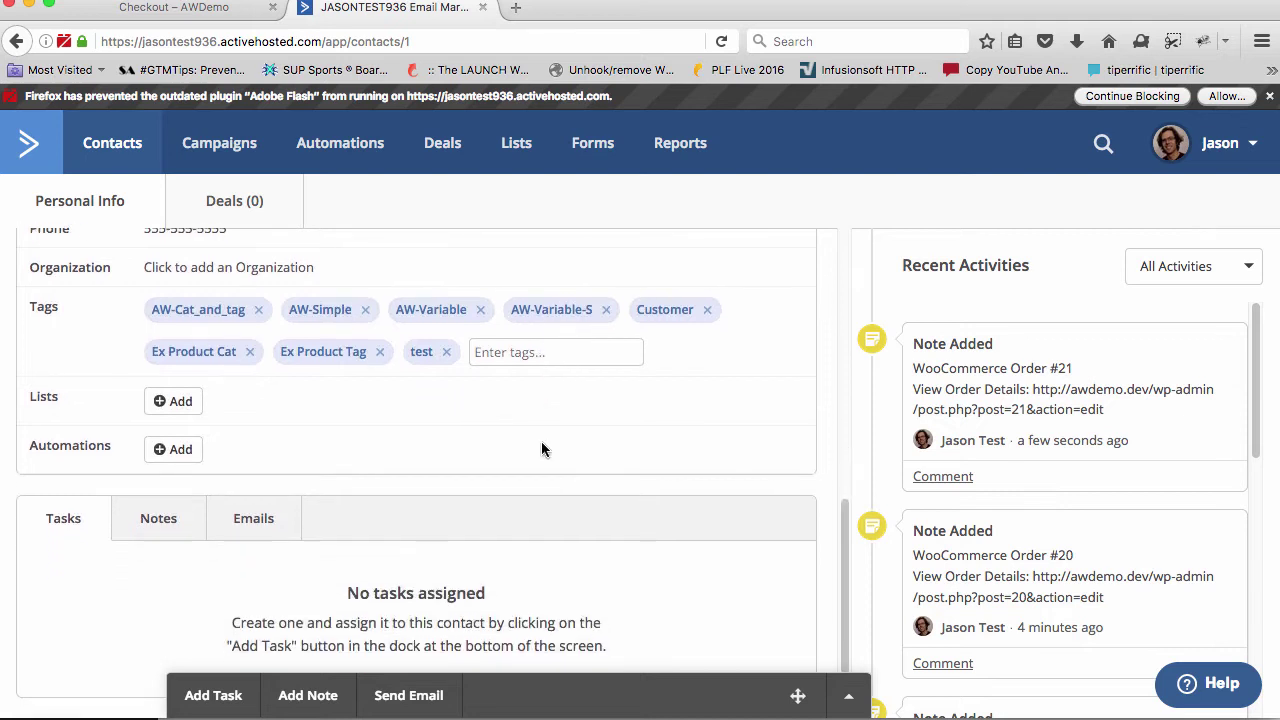
scroll(541, 449, "up", 10)
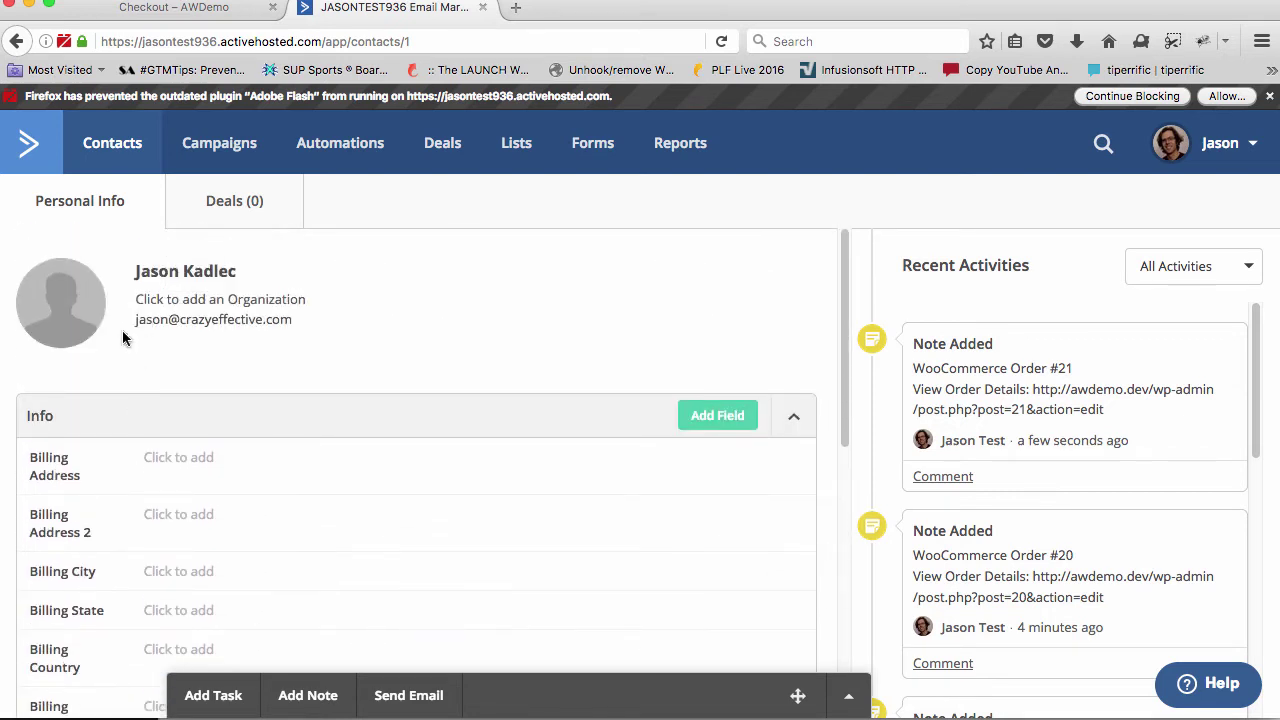
scroll(104, 477, "down", 2)
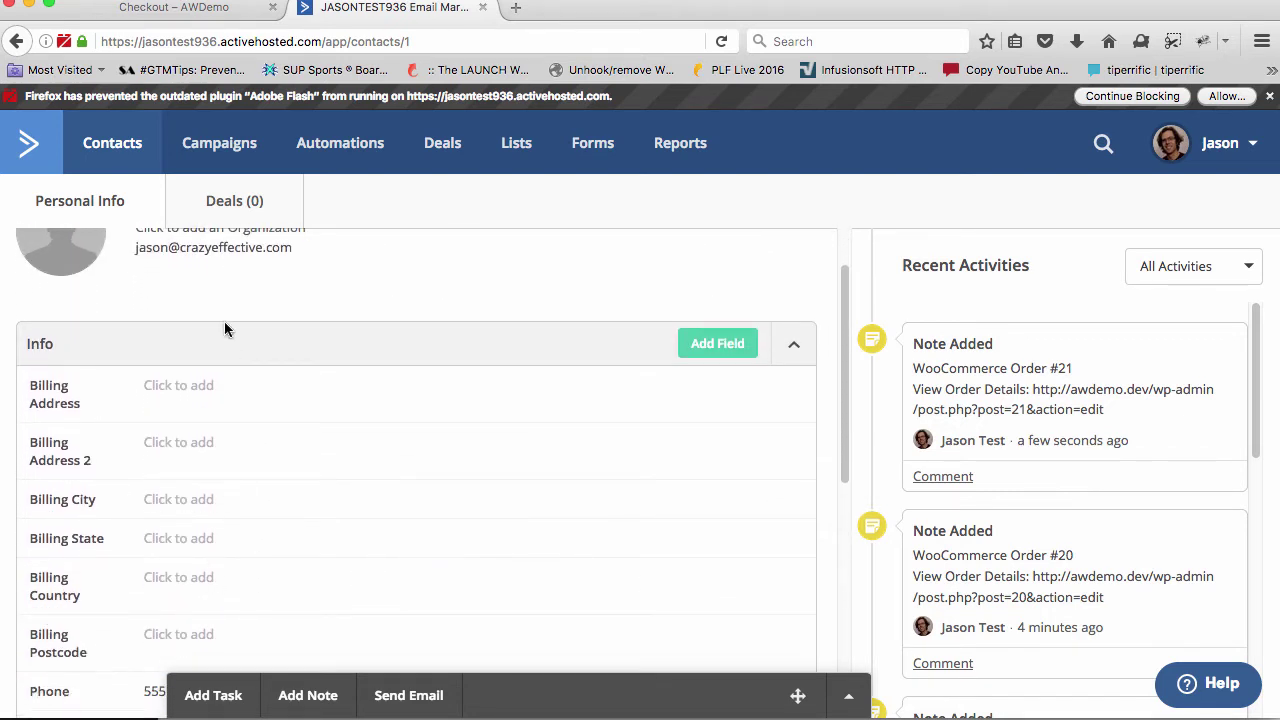
scroll(114, 435, "down", 5)
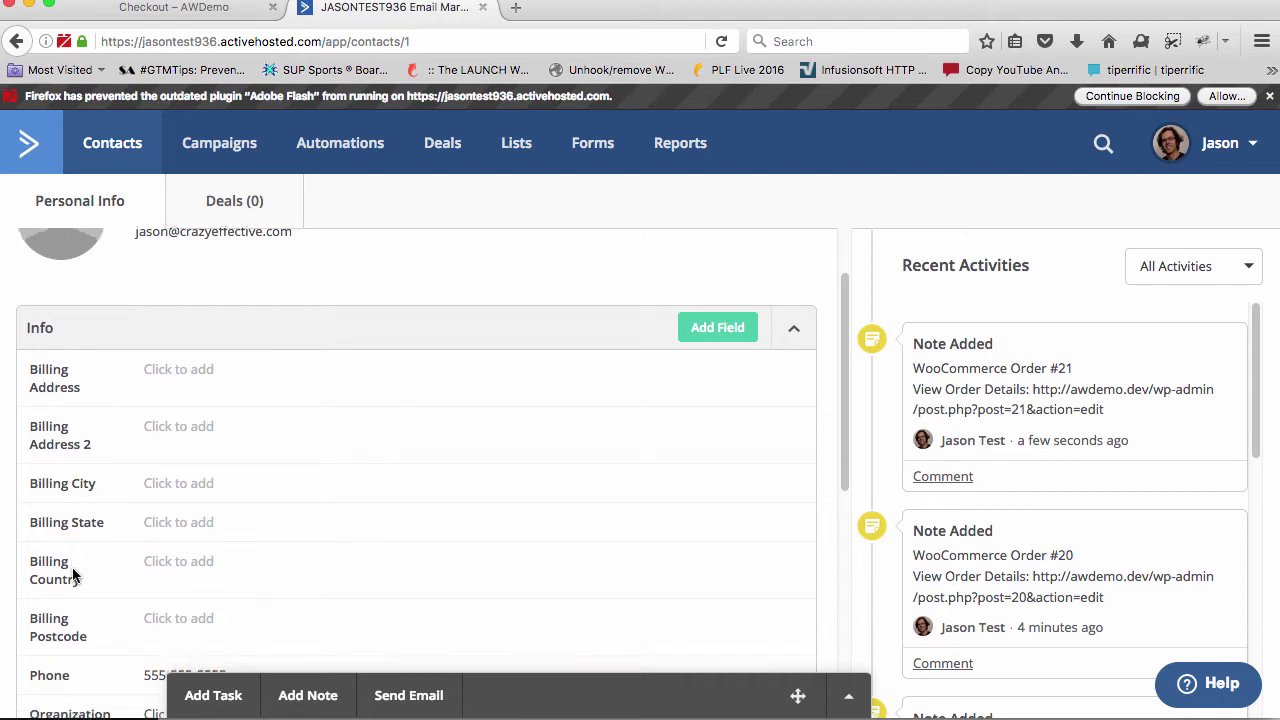
scroll(239, 413, "up", 3)
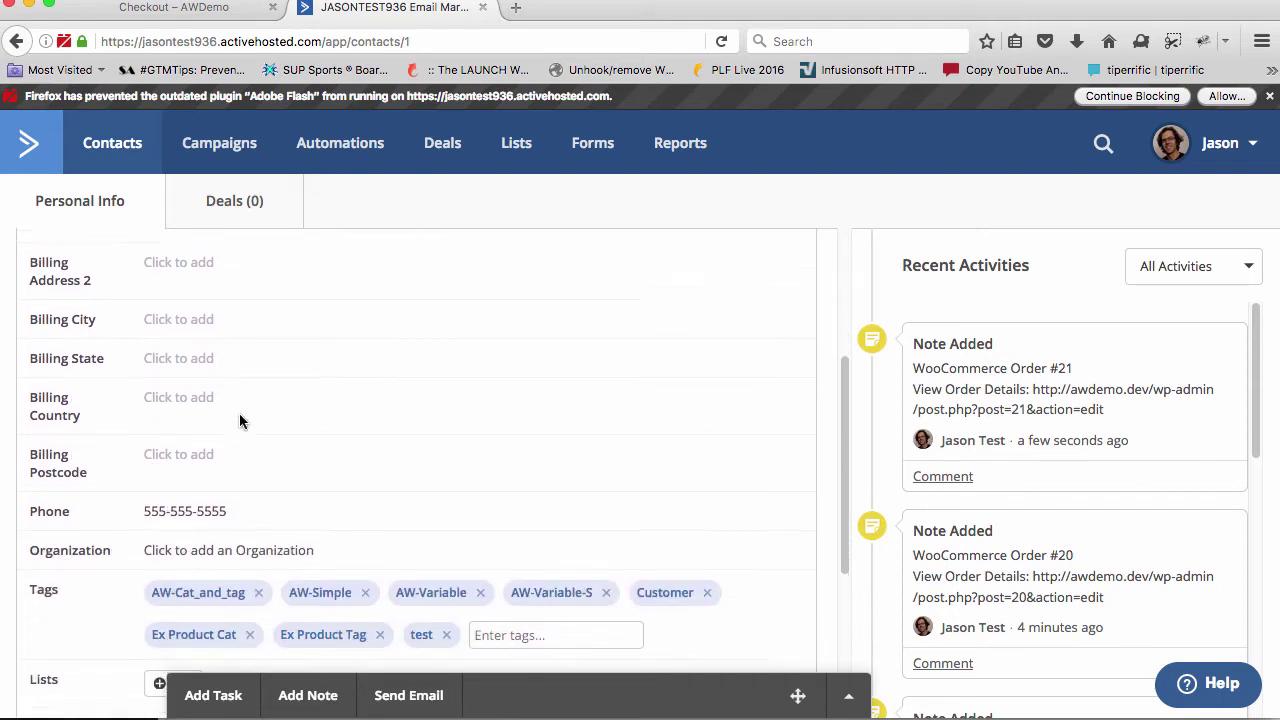
scroll(152, 393, "up", 1)
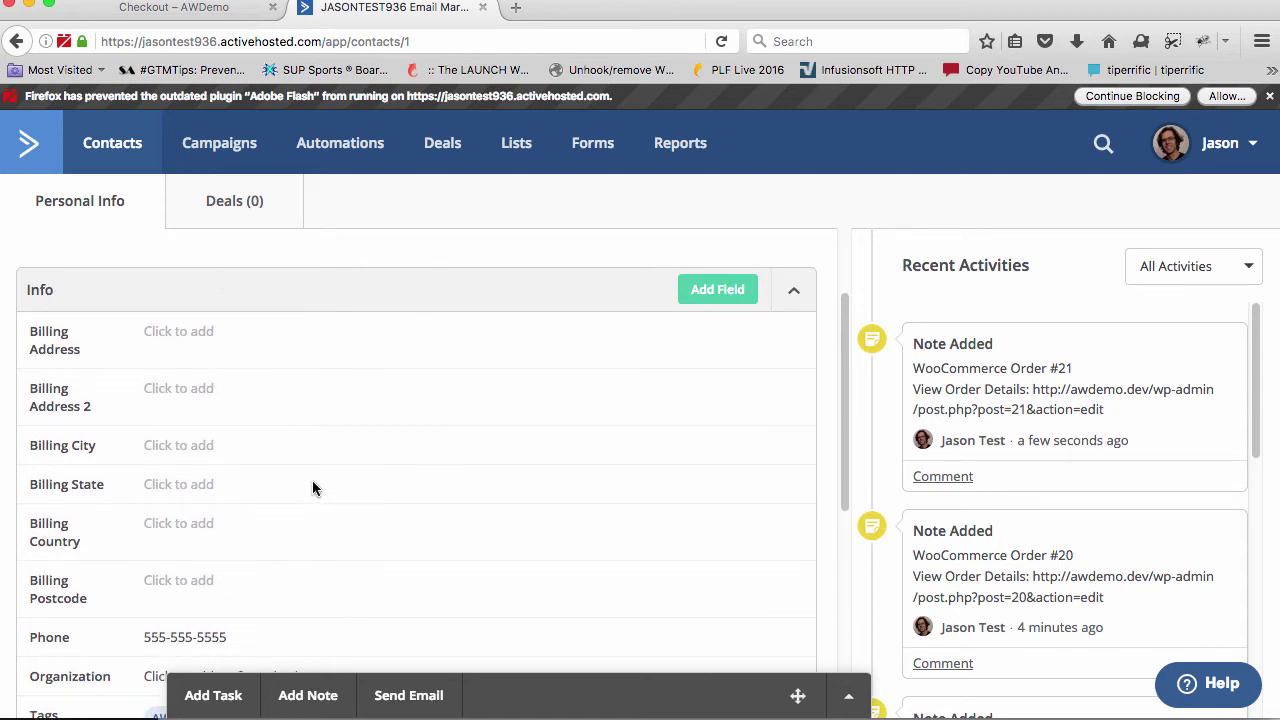
key("super+Tab")
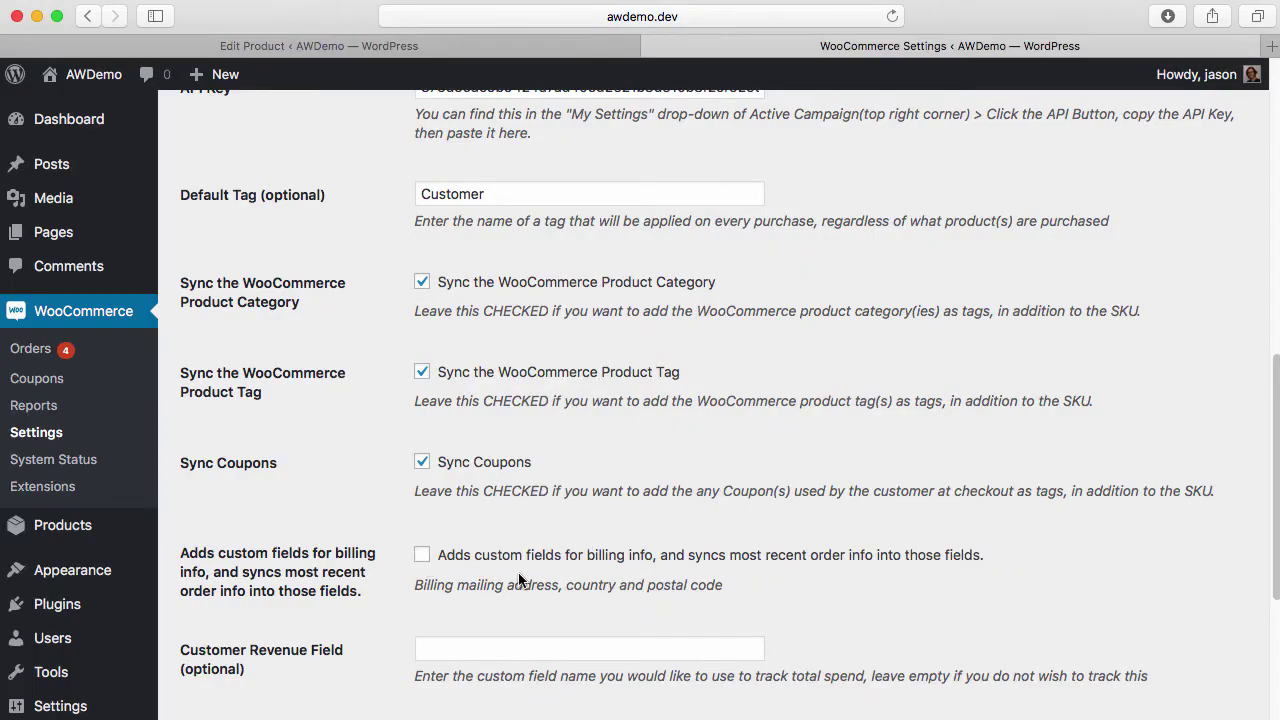
Enable 'Adds custom fields for billing info' and place another test order with Town/City filled
left_click(423, 556)
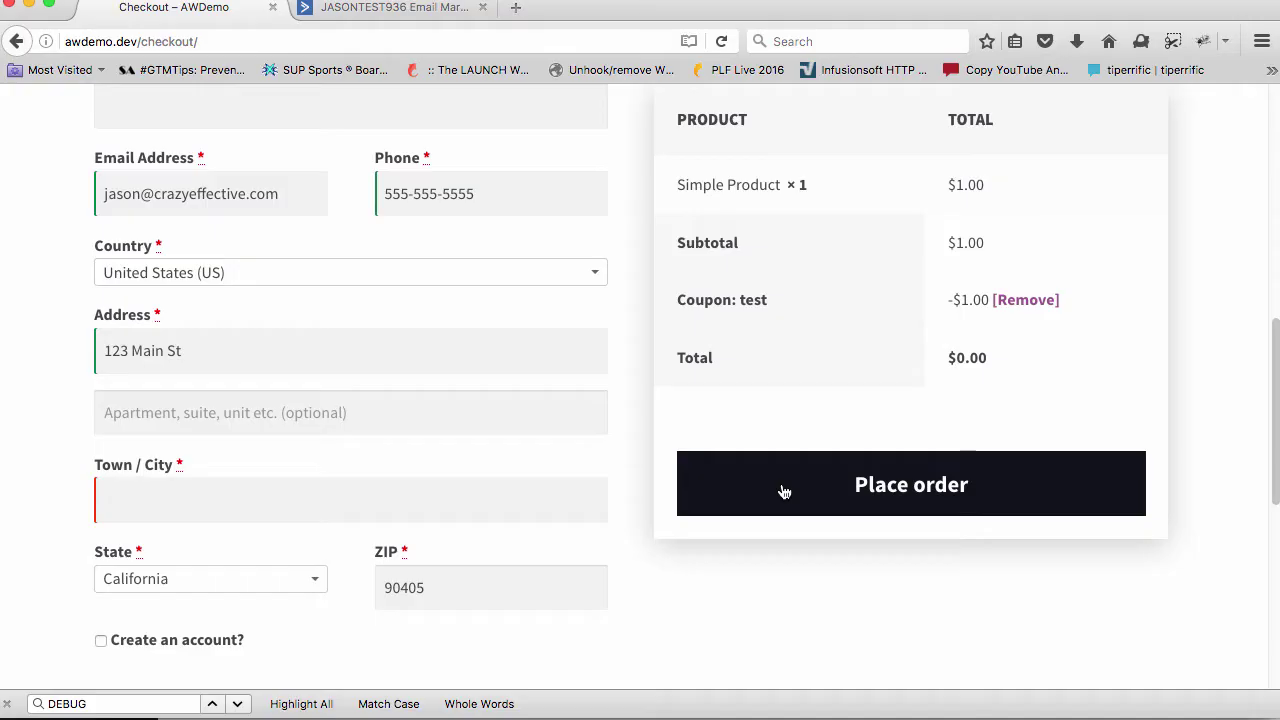
left_click(783, 489)
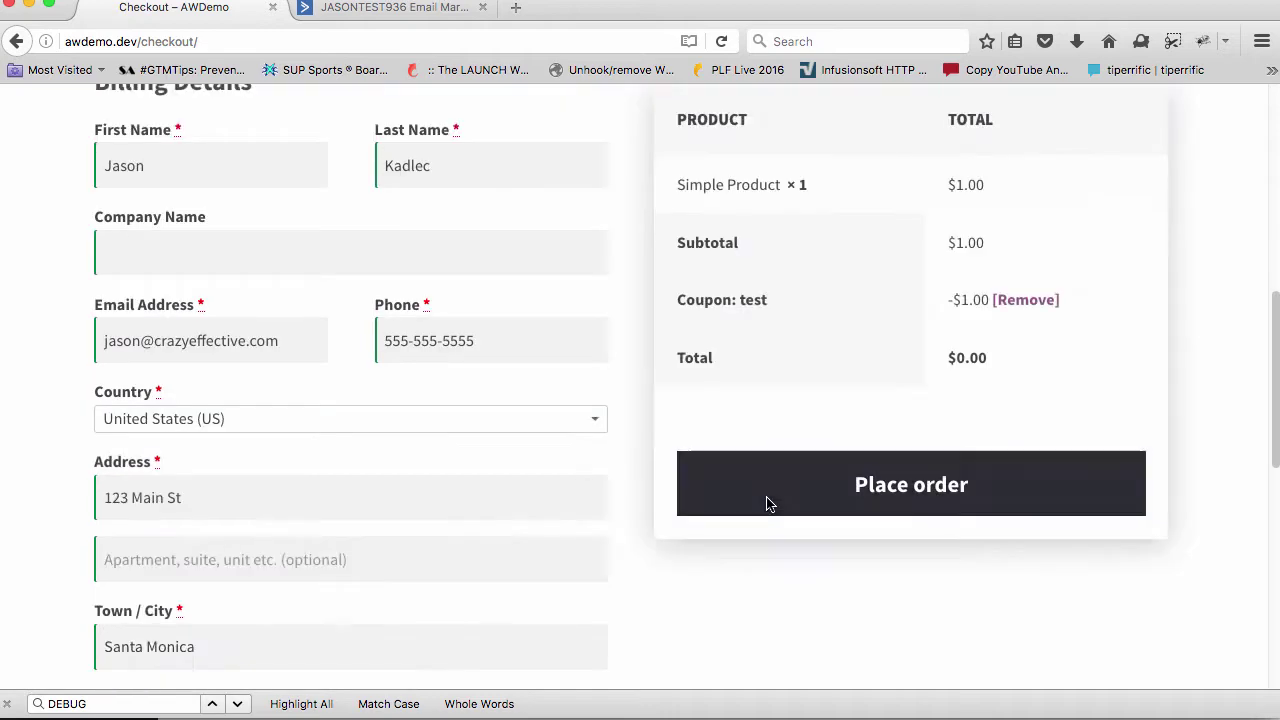
left_click(766, 500)
left_click(414, 15)
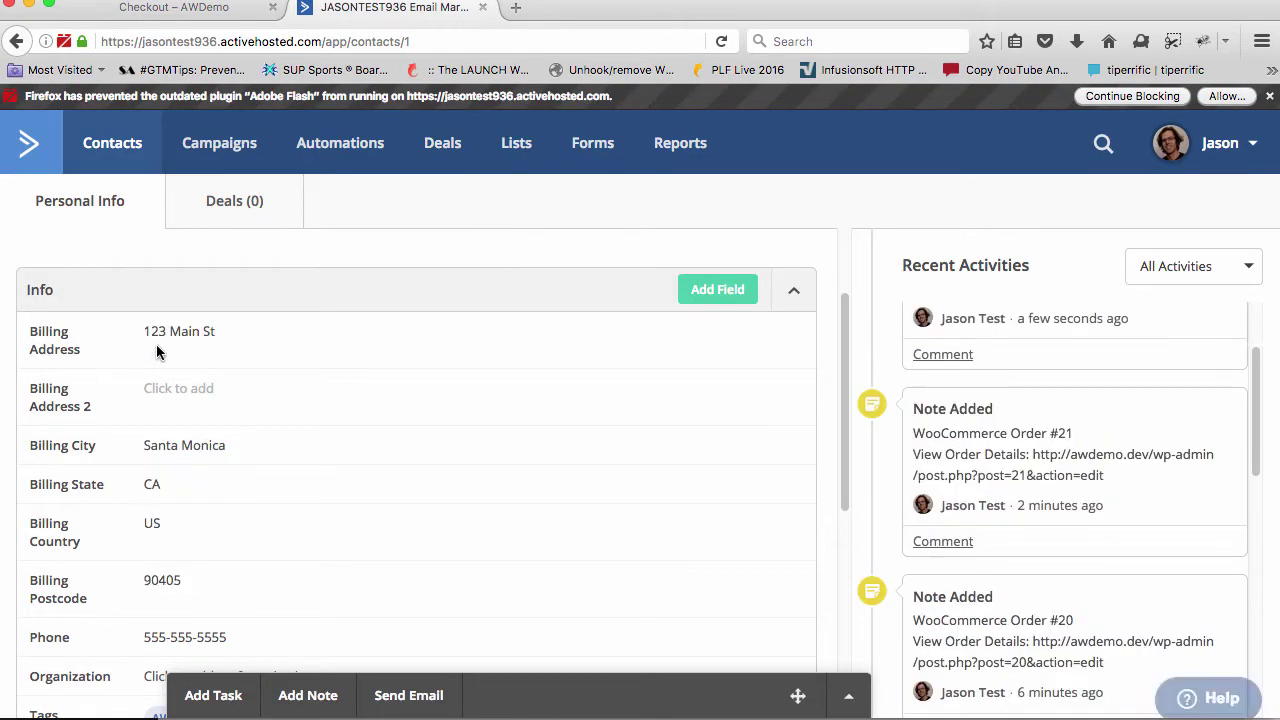
Scroll through the contact's synced billing address, city, state, postcode, tags and Order #22 note
scroll(140, 418, "down", 1)
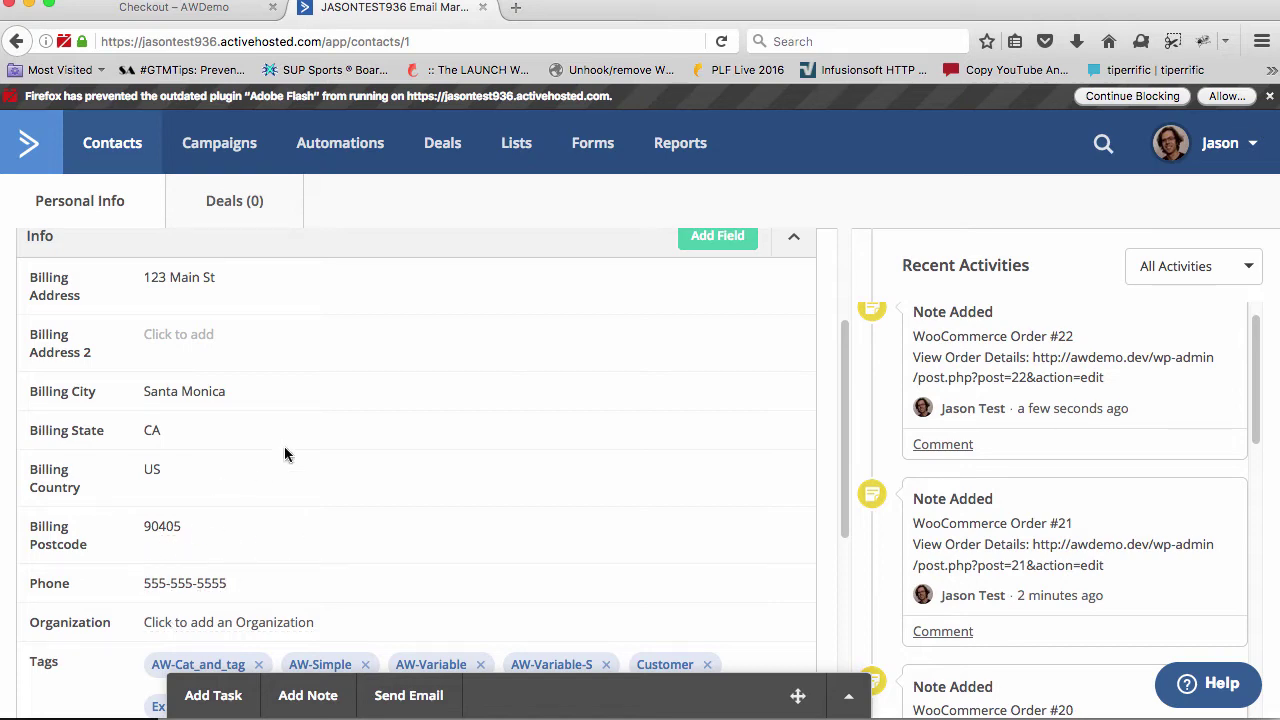
scroll(266, 457, "up", 3)
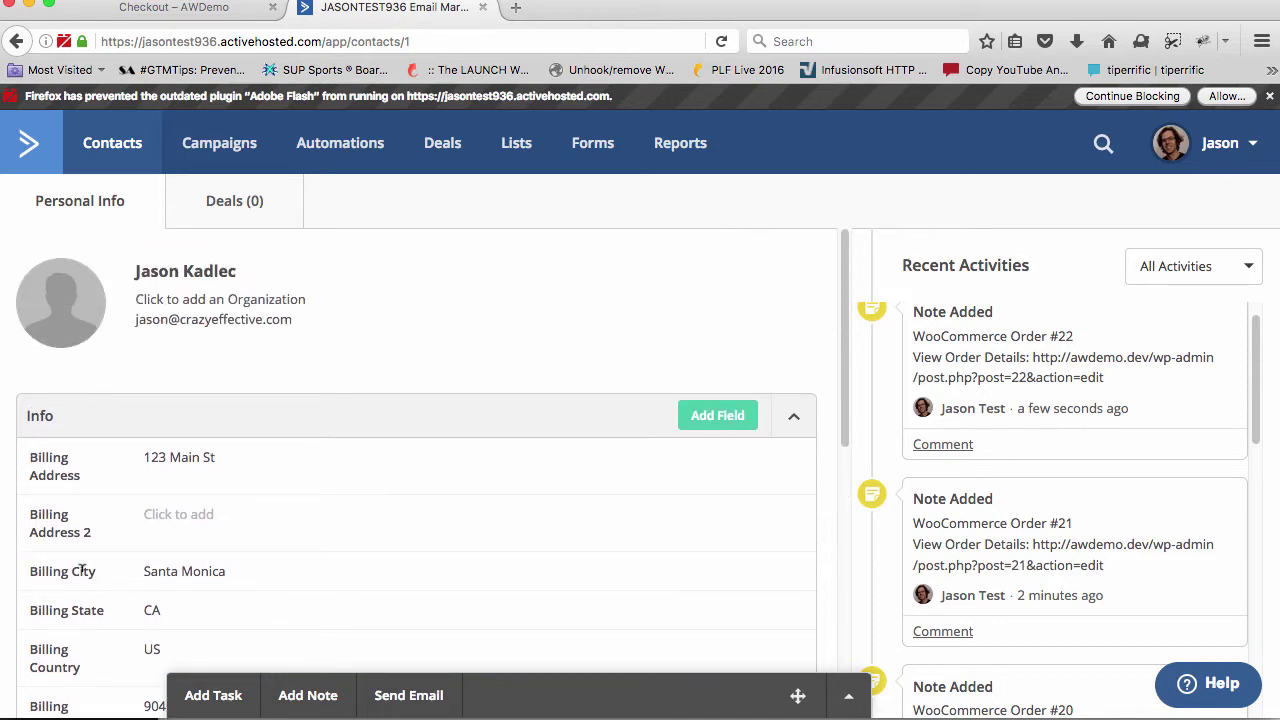
scroll(82, 570, "down", 2)
scroll(84, 576, "down", 2)
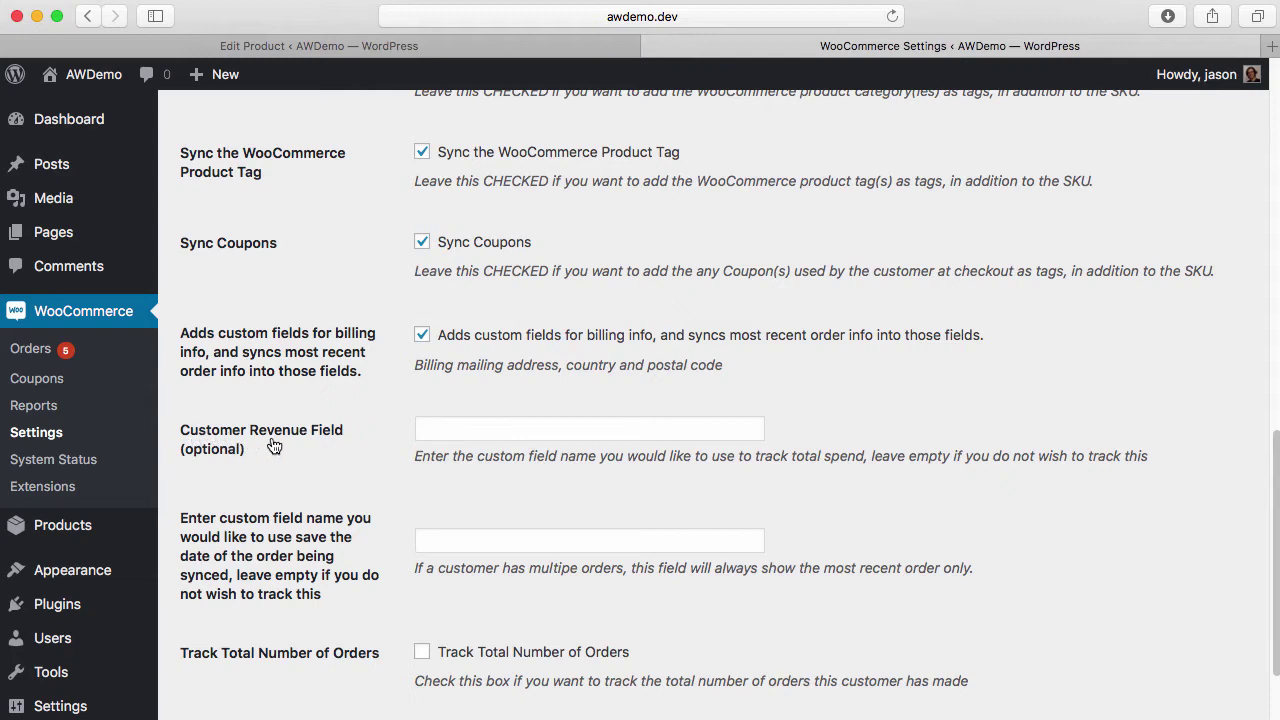
Enter 'Total Revenue' as the name of the Customer Revenue Field
left_click(459, 425)
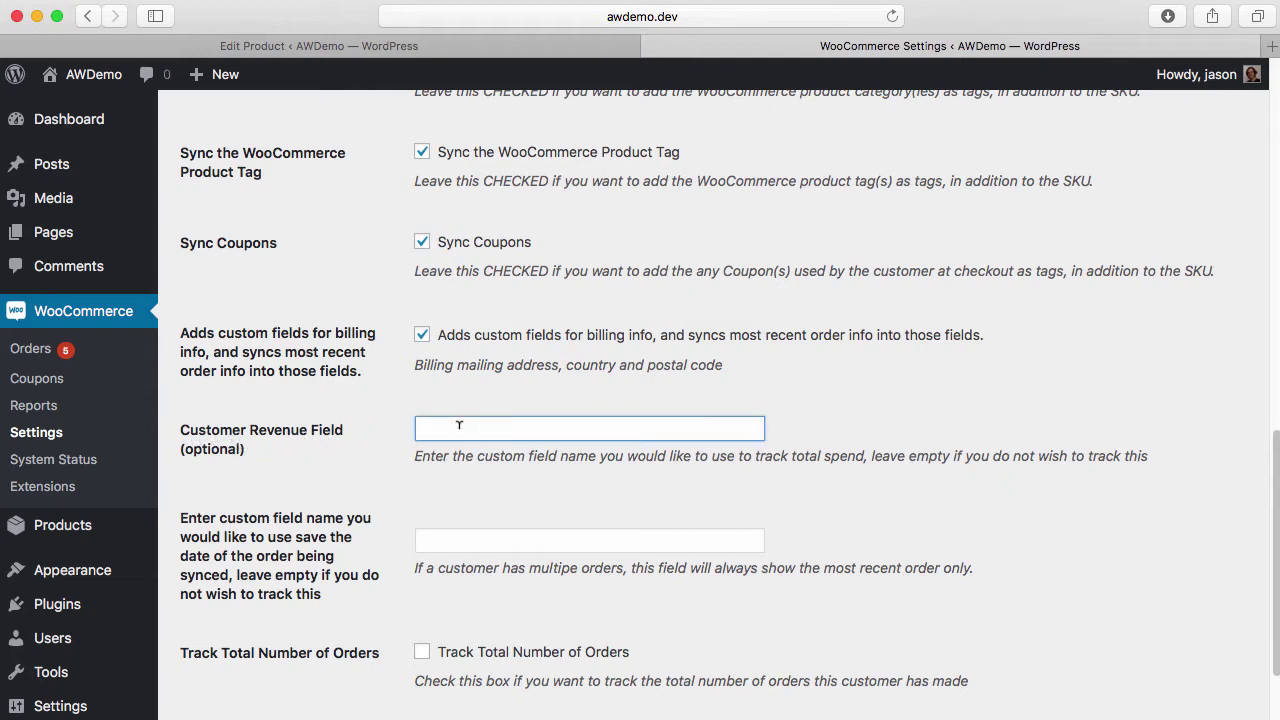
type("Total Revernue")
key("BackSpace")
key("BackSpace")
key("BackSpace")
key("BackSpace")
type("nue")
left_click(400, 455)
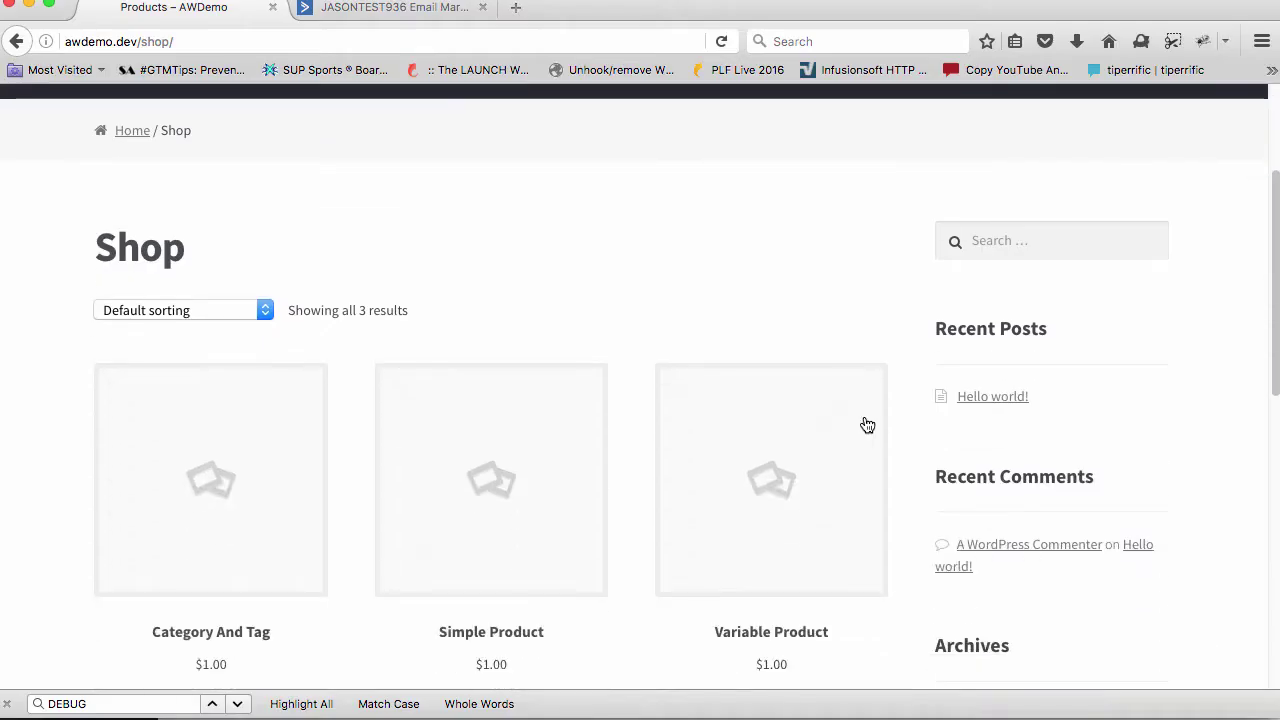
Add the $1.00 Simple Product to the cart and proceed through checkout
scroll(868, 426, "down", 2)
left_click(518, 645)
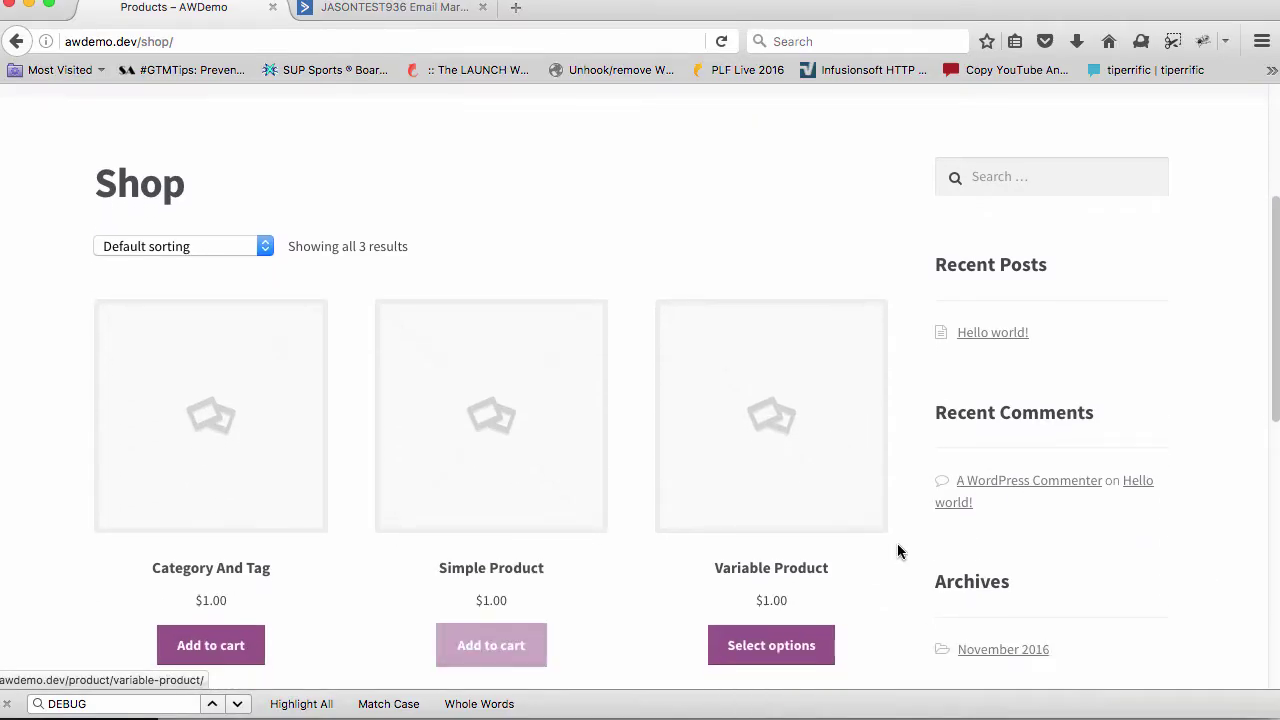
scroll(476, 555, "down", 3)
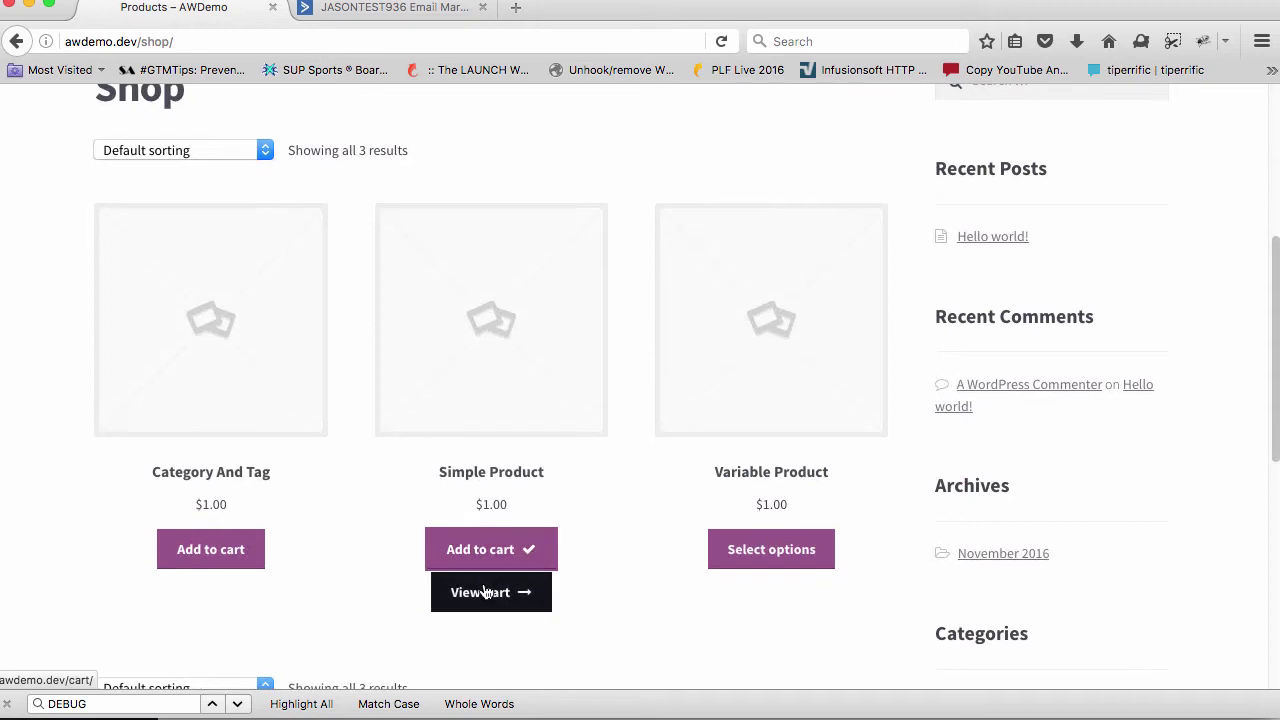
left_click(485, 592)
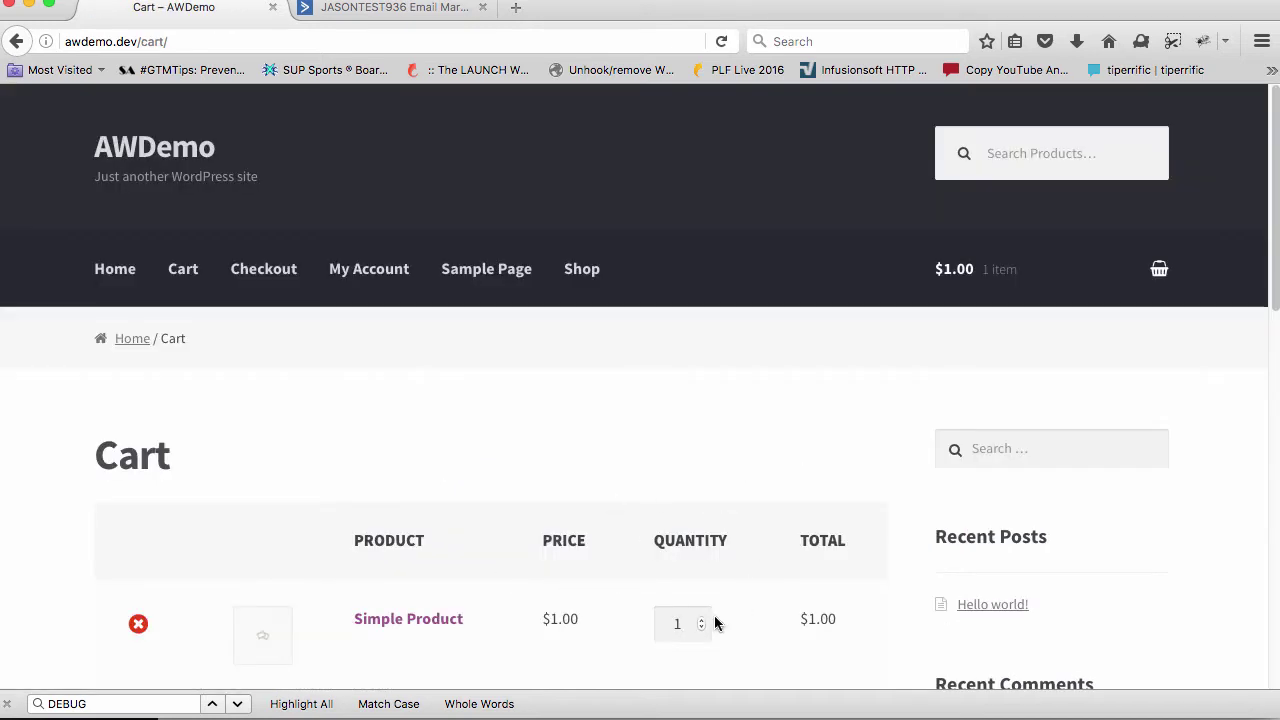
scroll(640, 549, "down", 10)
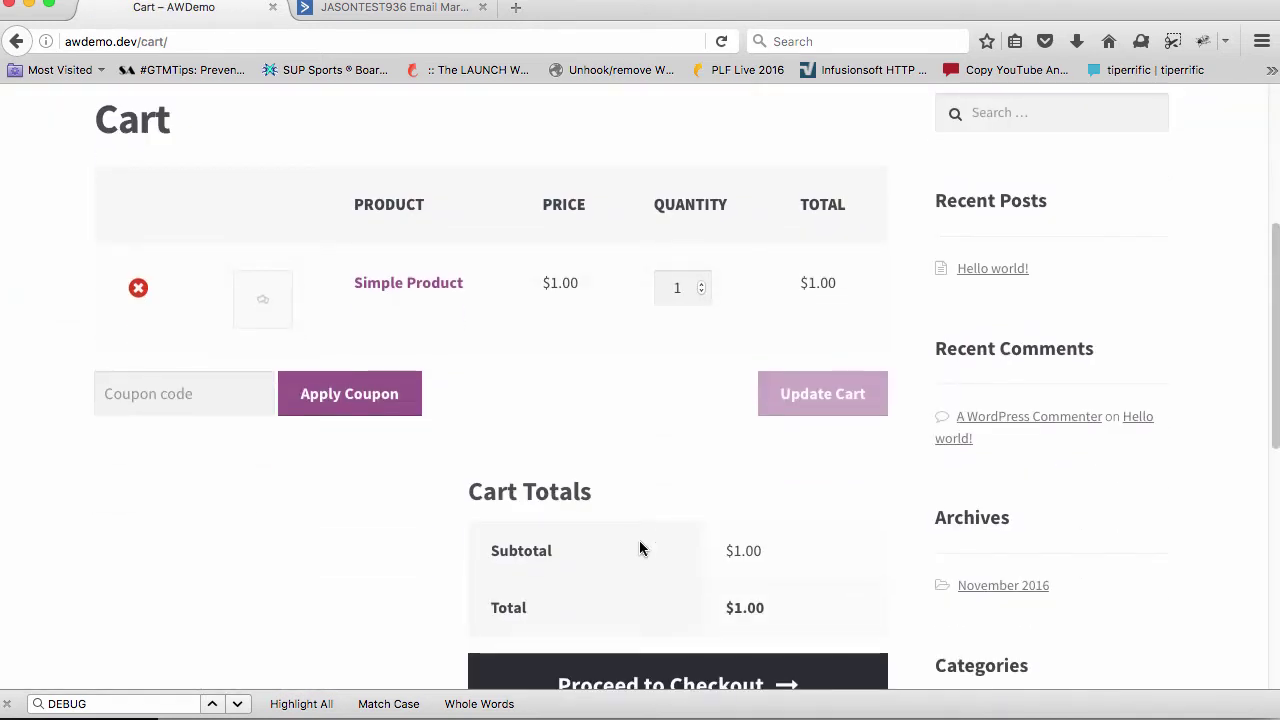
scroll(640, 549, "down", 3)
left_click(649, 606)
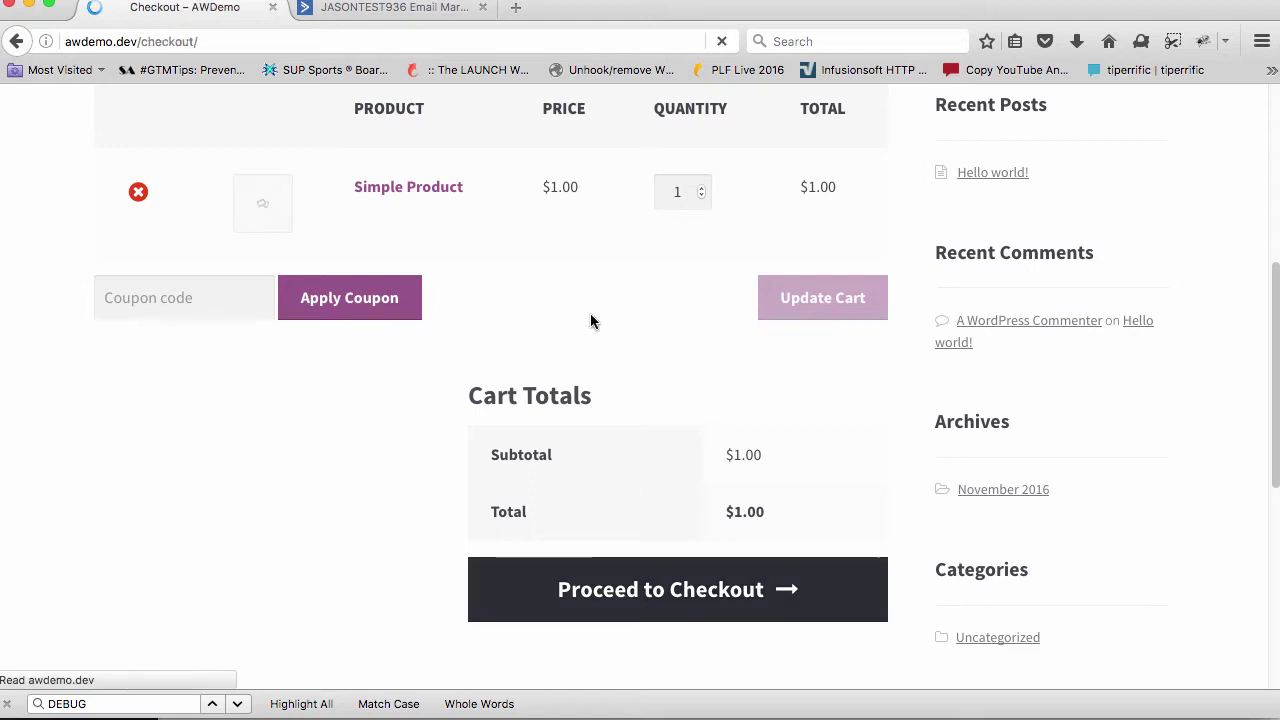
scroll(780, 351, "down", 15)
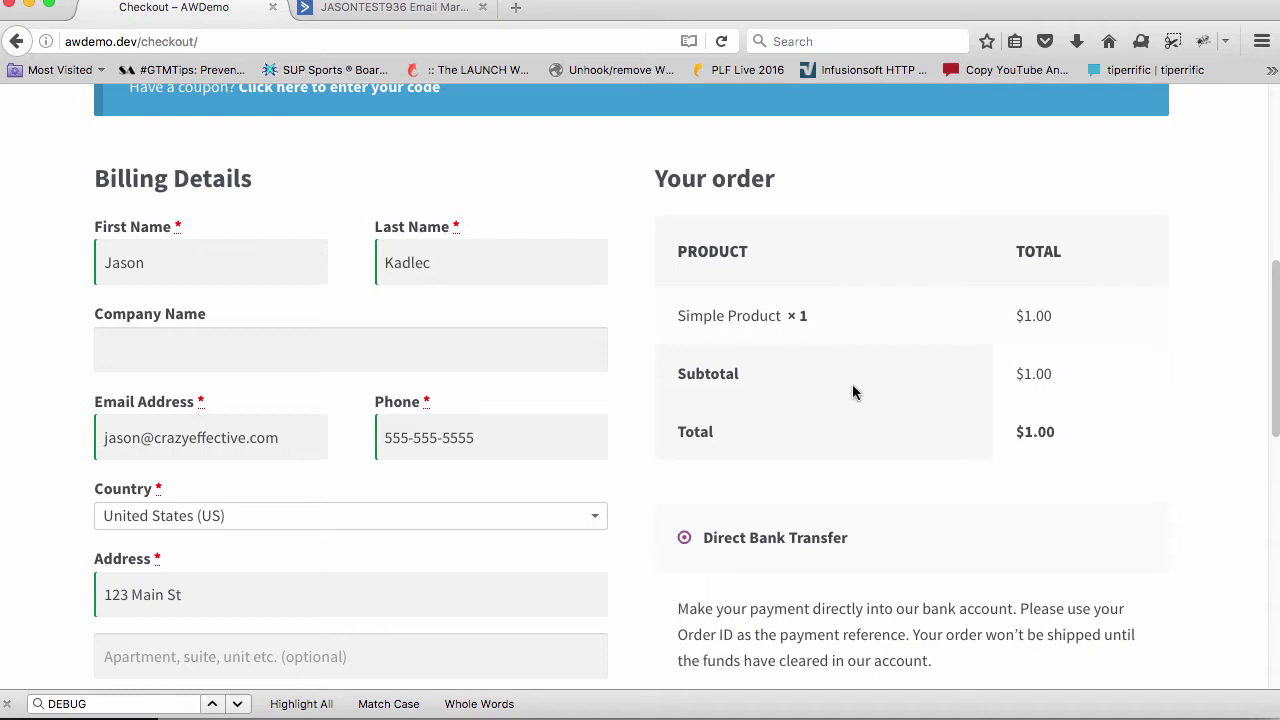
scroll(330, 504, "down", 2)
scroll(189, 498, "down", 1)
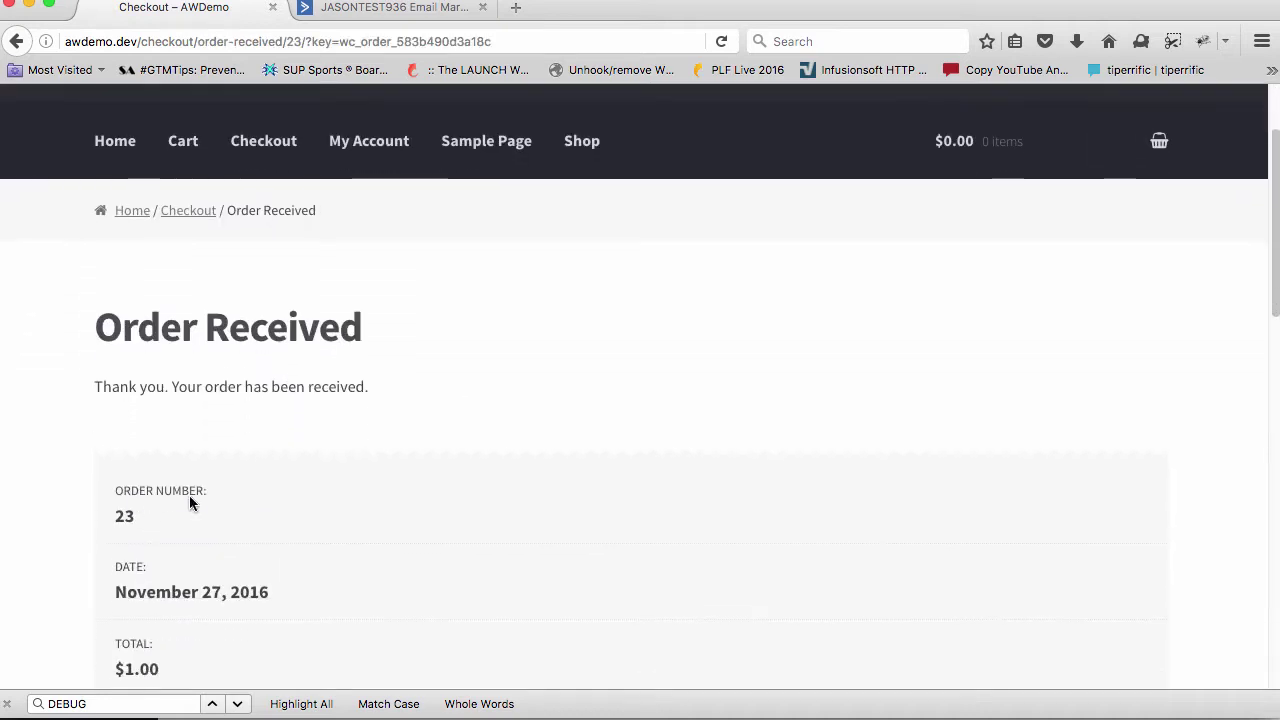
scroll(184, 516, "down", 5)
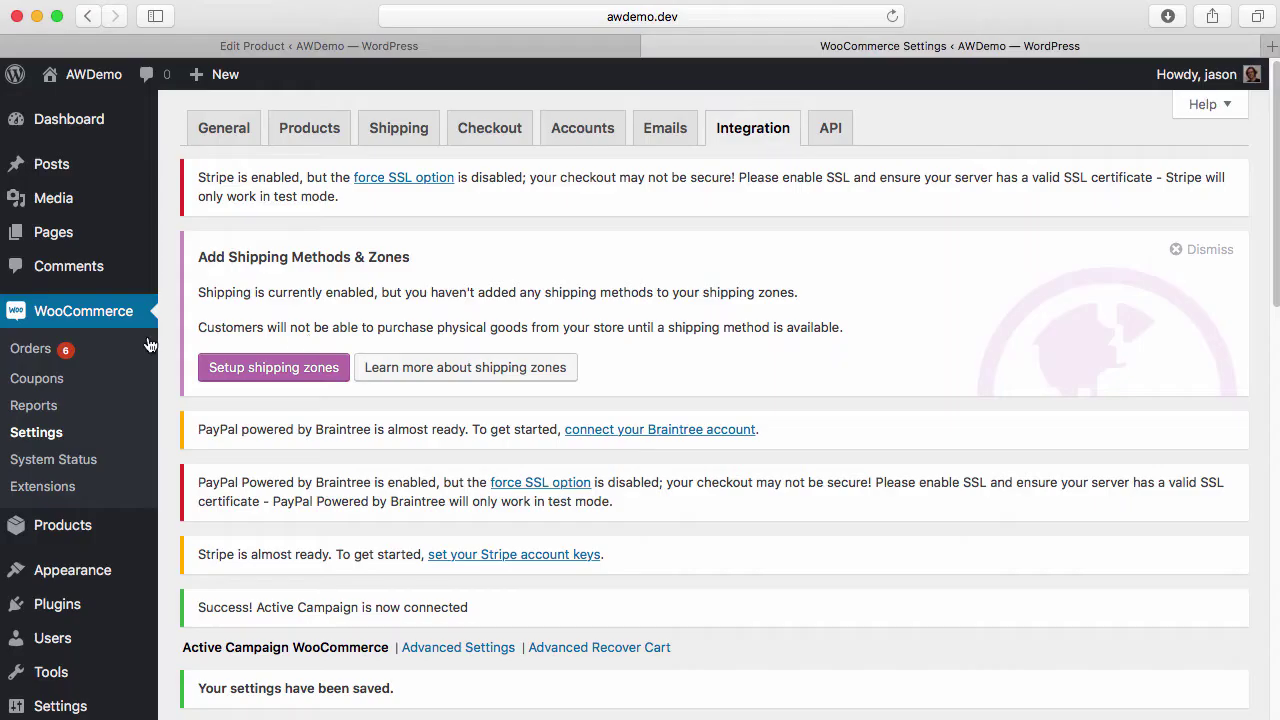
Go to WooCommerce Orders and open the new $1.00 order #23
left_click(66, 352)
scroll(349, 387, "down", 5)
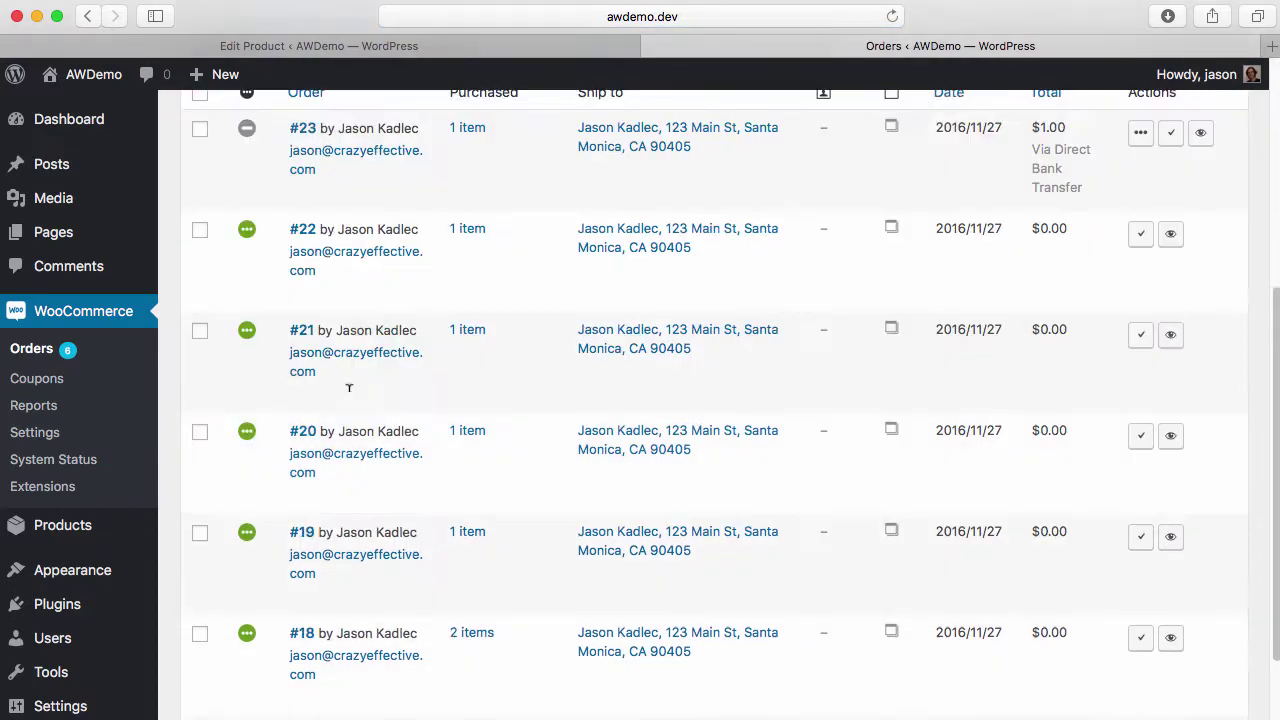
scroll(349, 387, "down", 2)
scroll(351, 400, "up", 3)
mouse_move(247, 285)
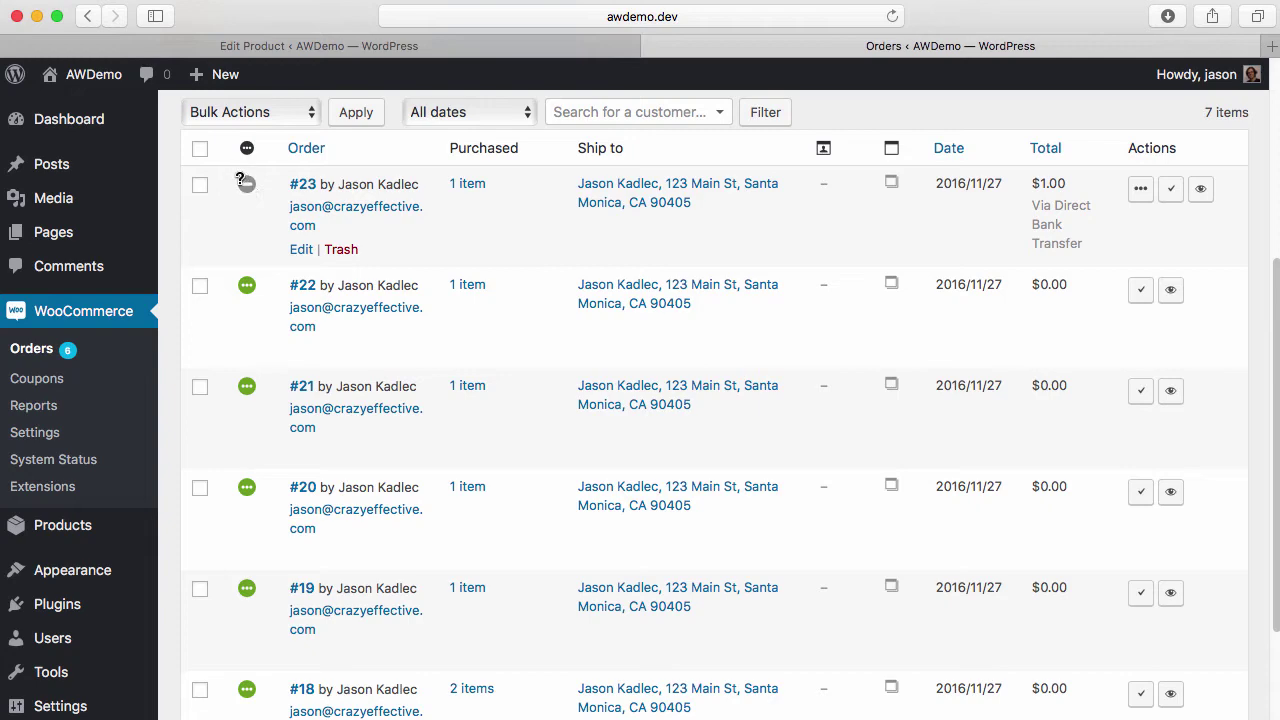
left_click(295, 189)
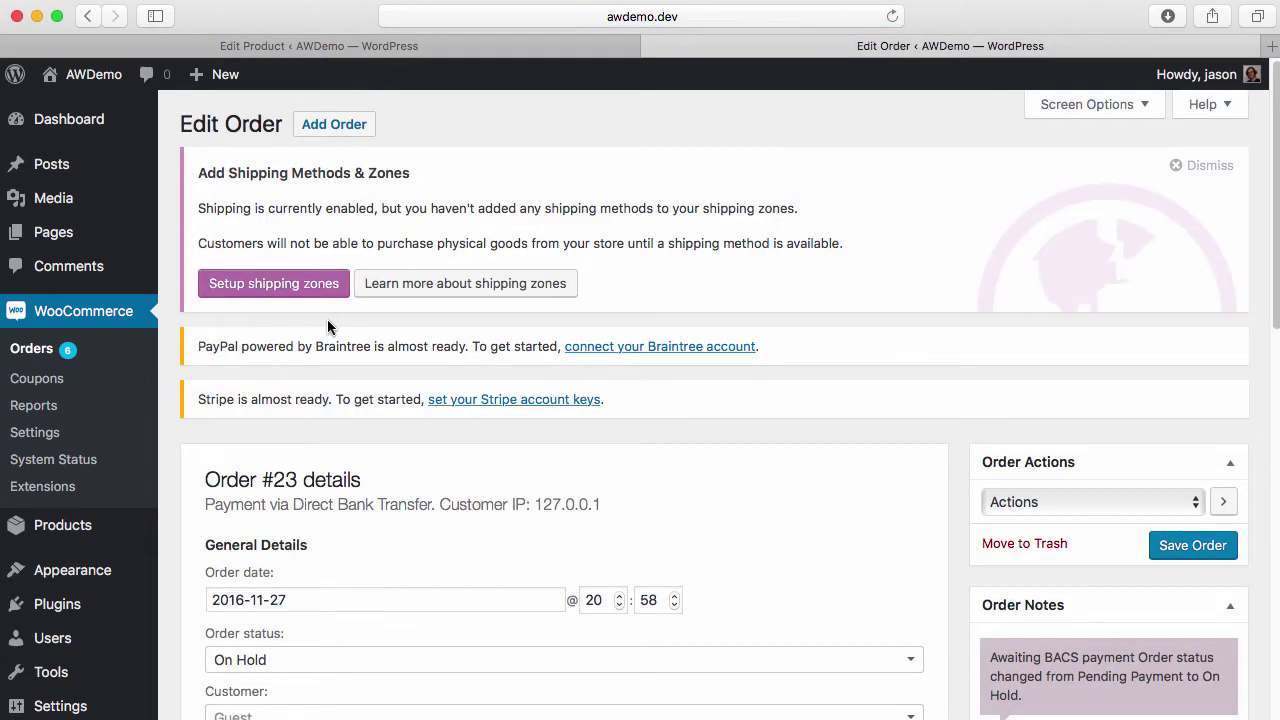
Check order #23's Not synced status and look over the order status choices
scroll(329, 323, "down", 3)
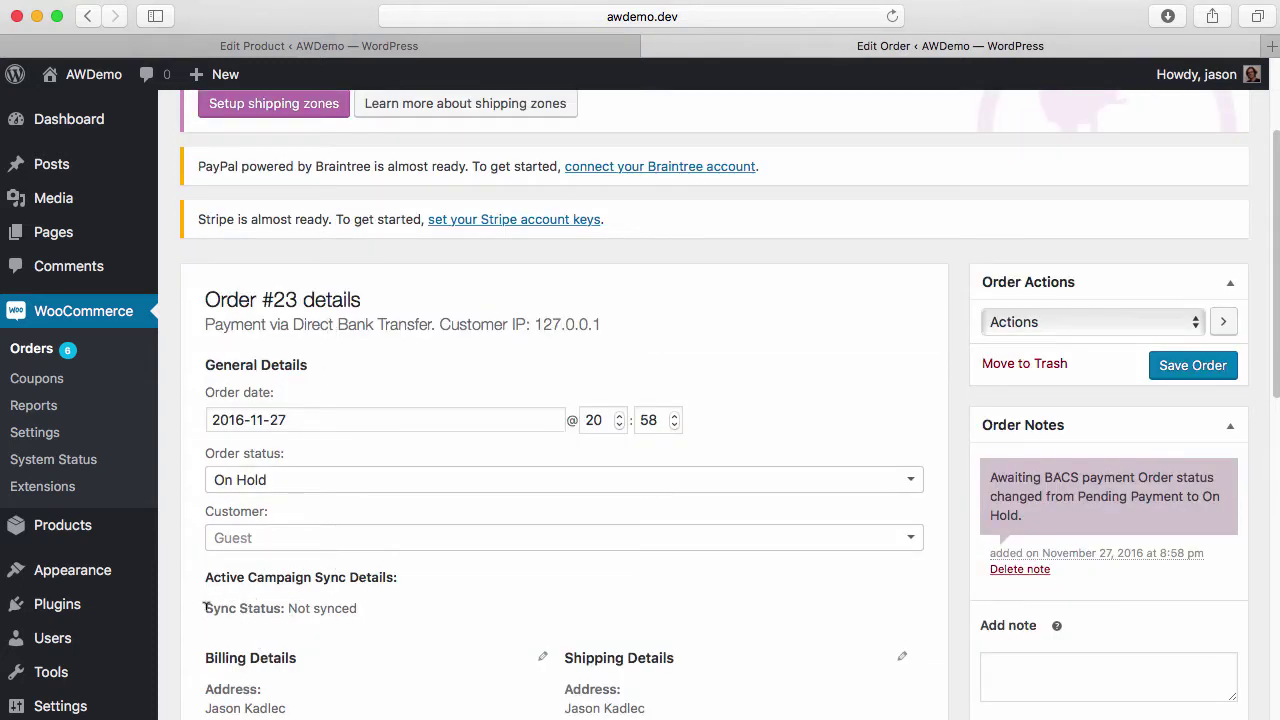
left_click_drag(205, 606, 399, 605)
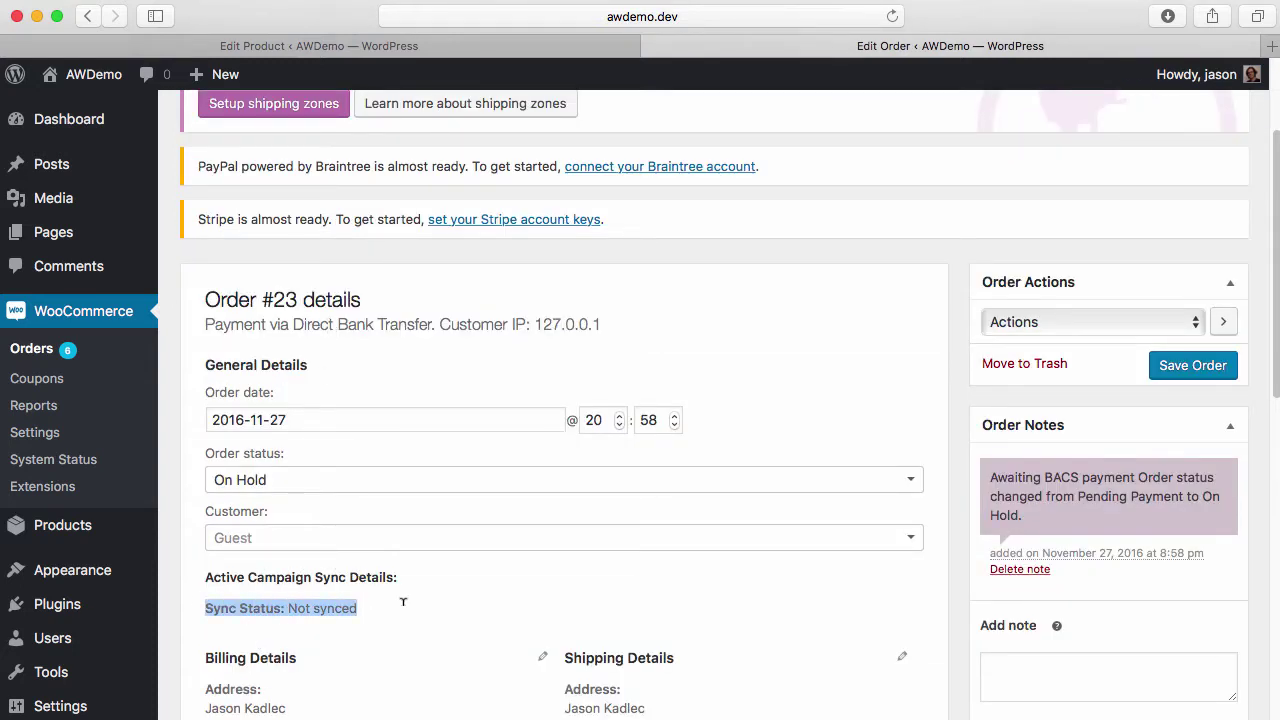
scroll(772, 358, "up", 1)
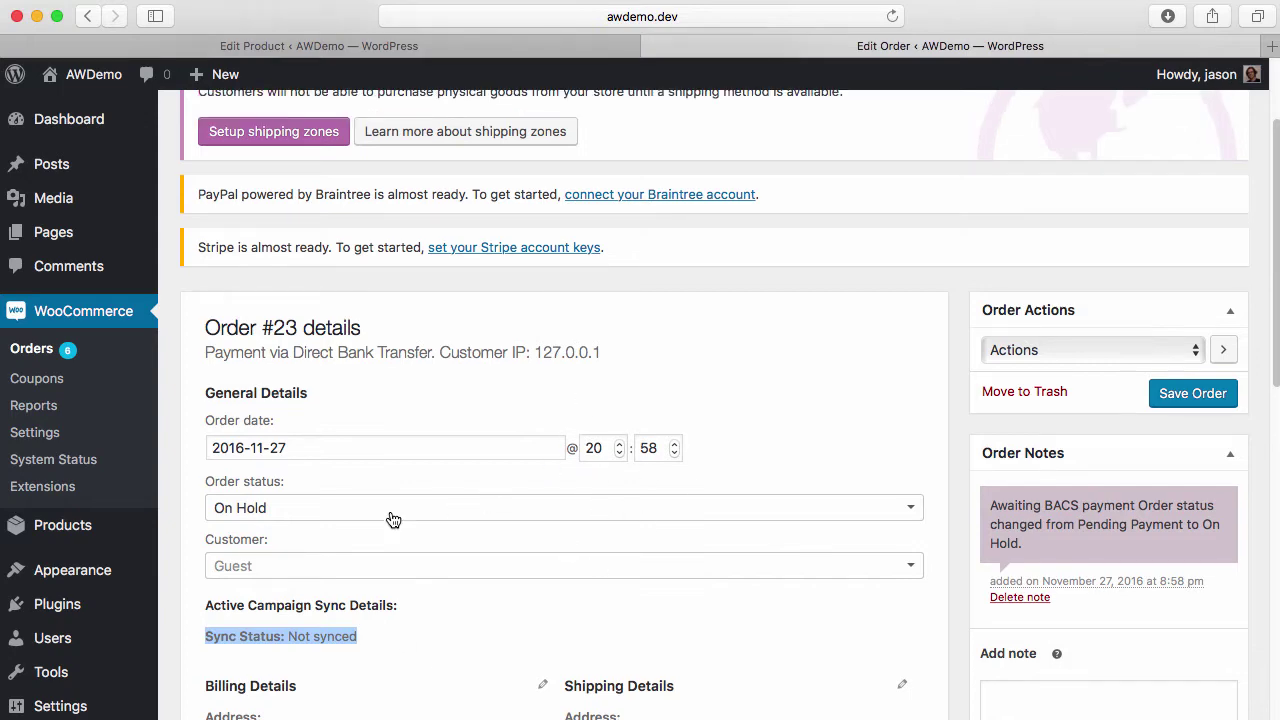
left_click(702, 513)
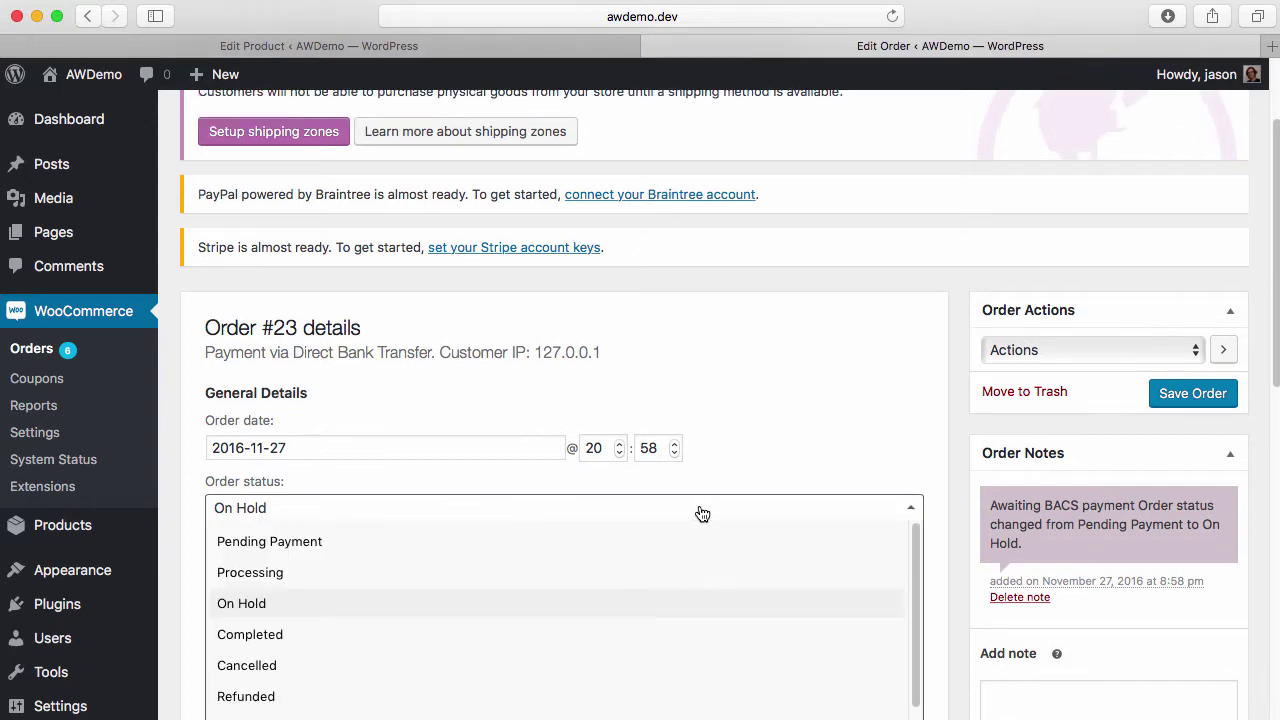
scroll(704, 413, "up", 5)
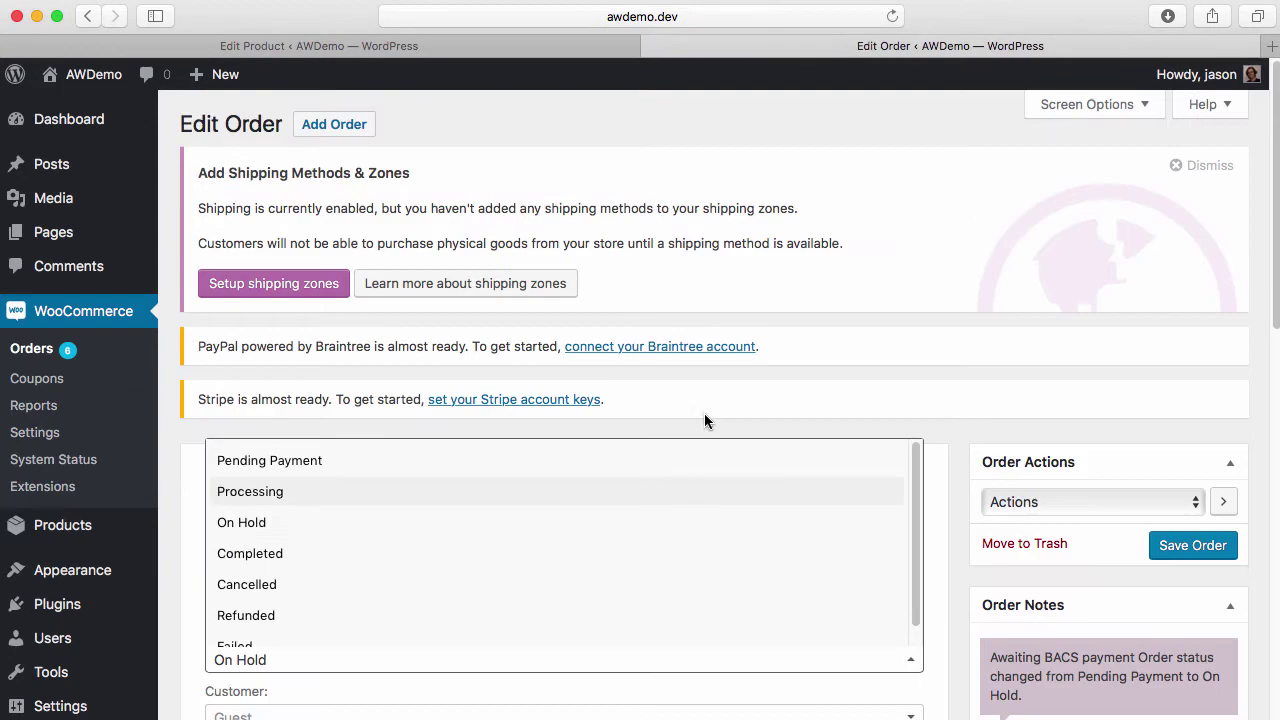
left_click(743, 231)
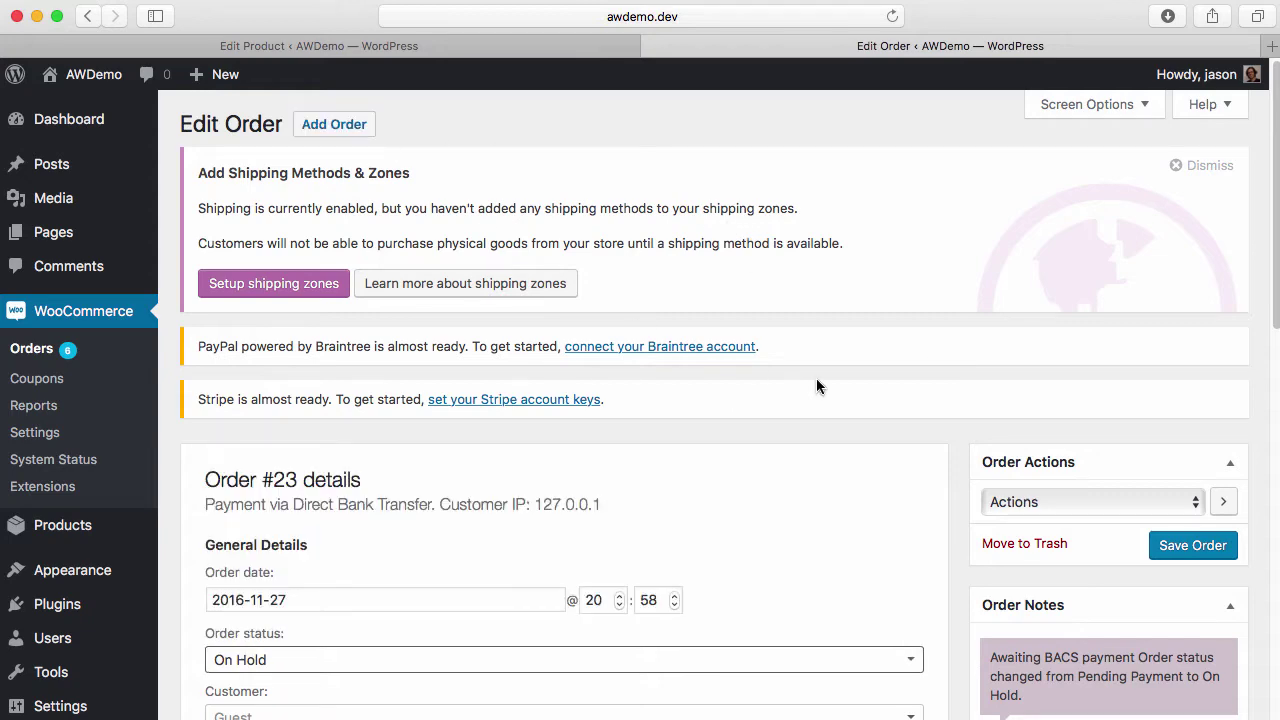
Change order #23 from On Hold to Completed and save the order
scroll(816, 386, "down", 5)
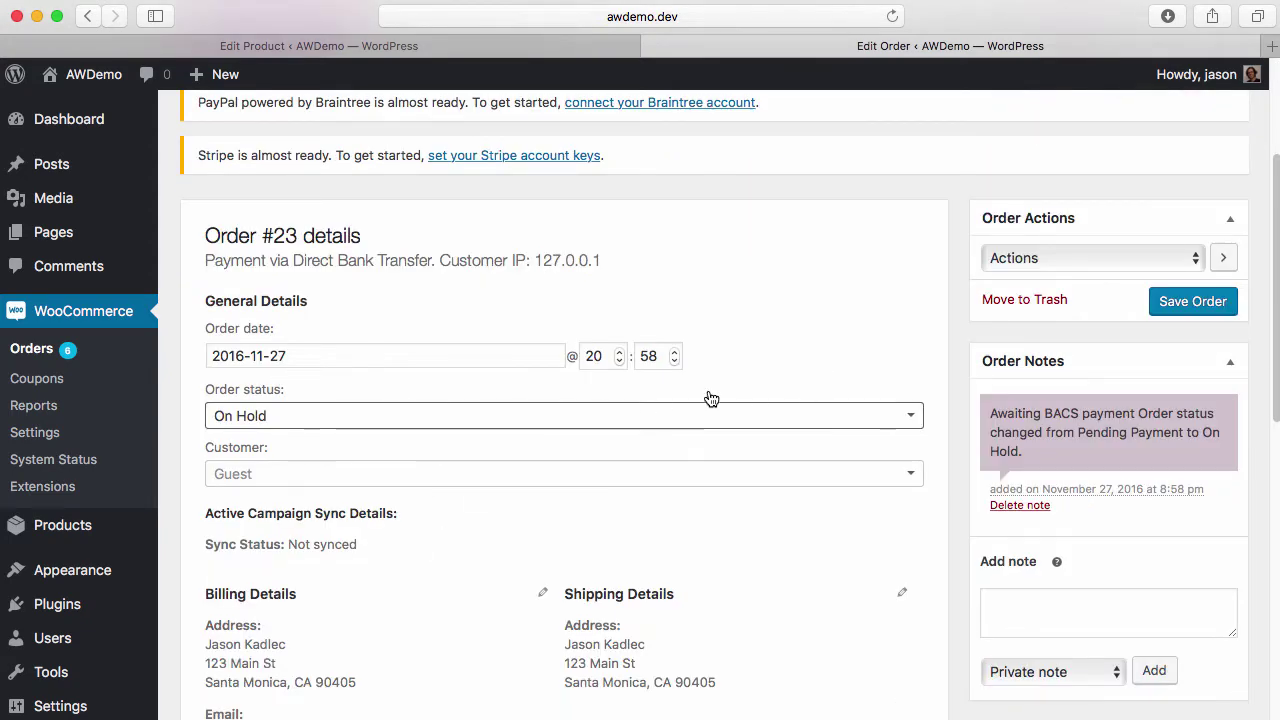
left_click(668, 426)
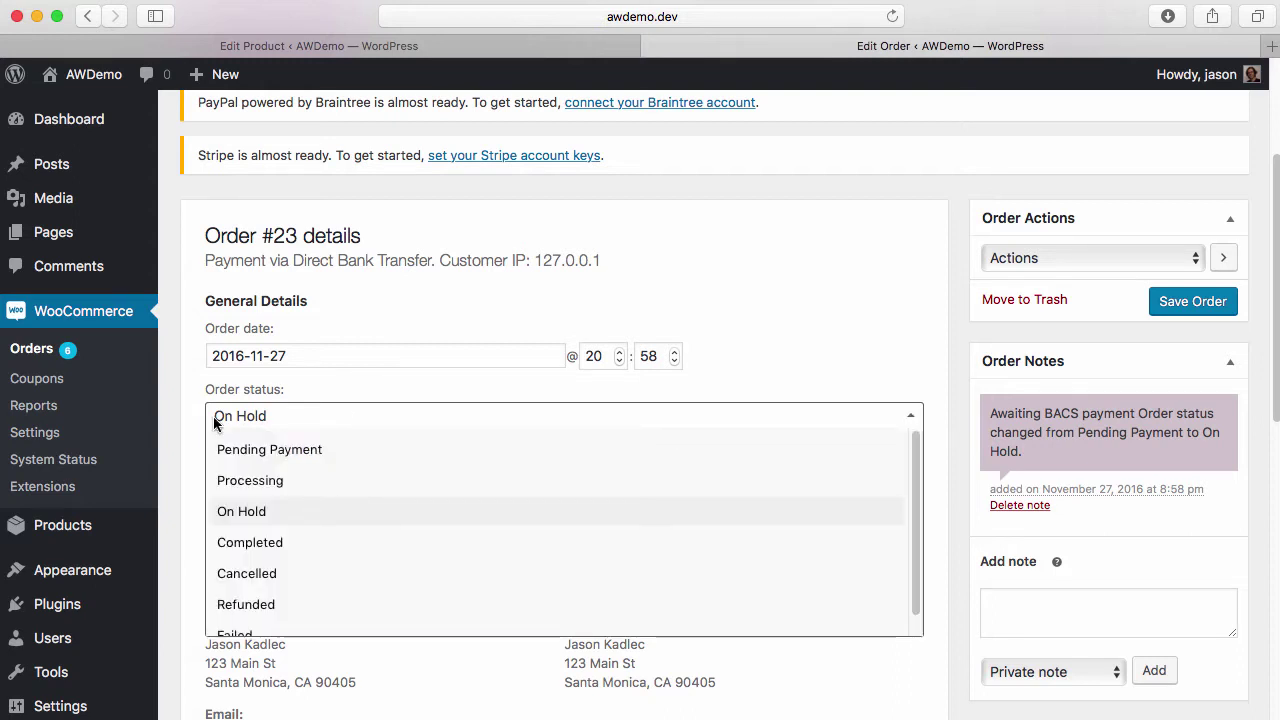
left_click(224, 545)
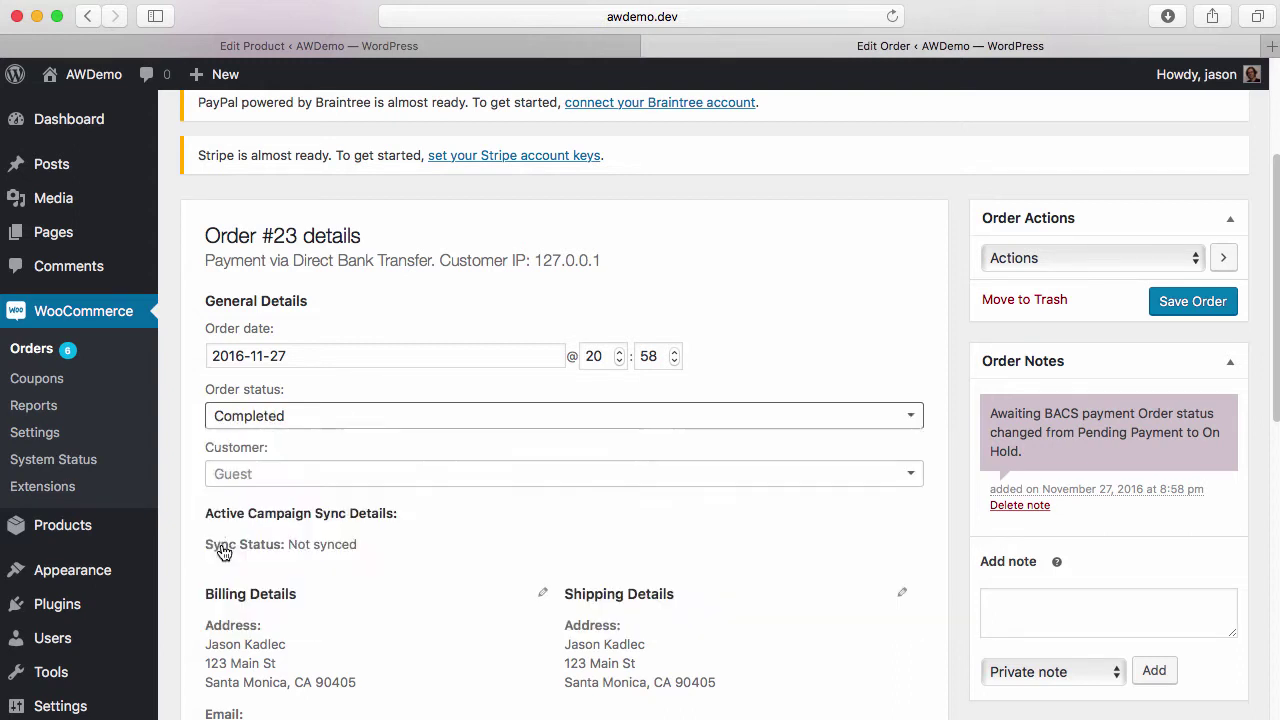
left_click(1194, 310)
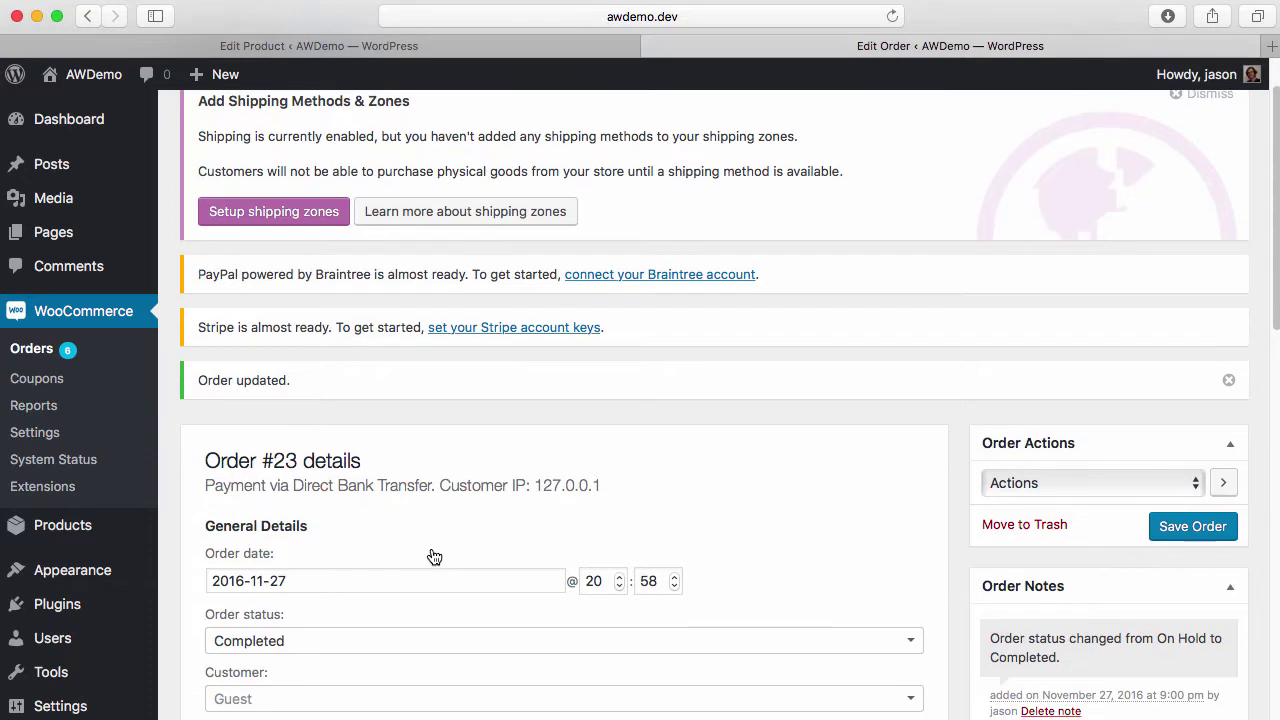
scroll(434, 557, "down", 3)
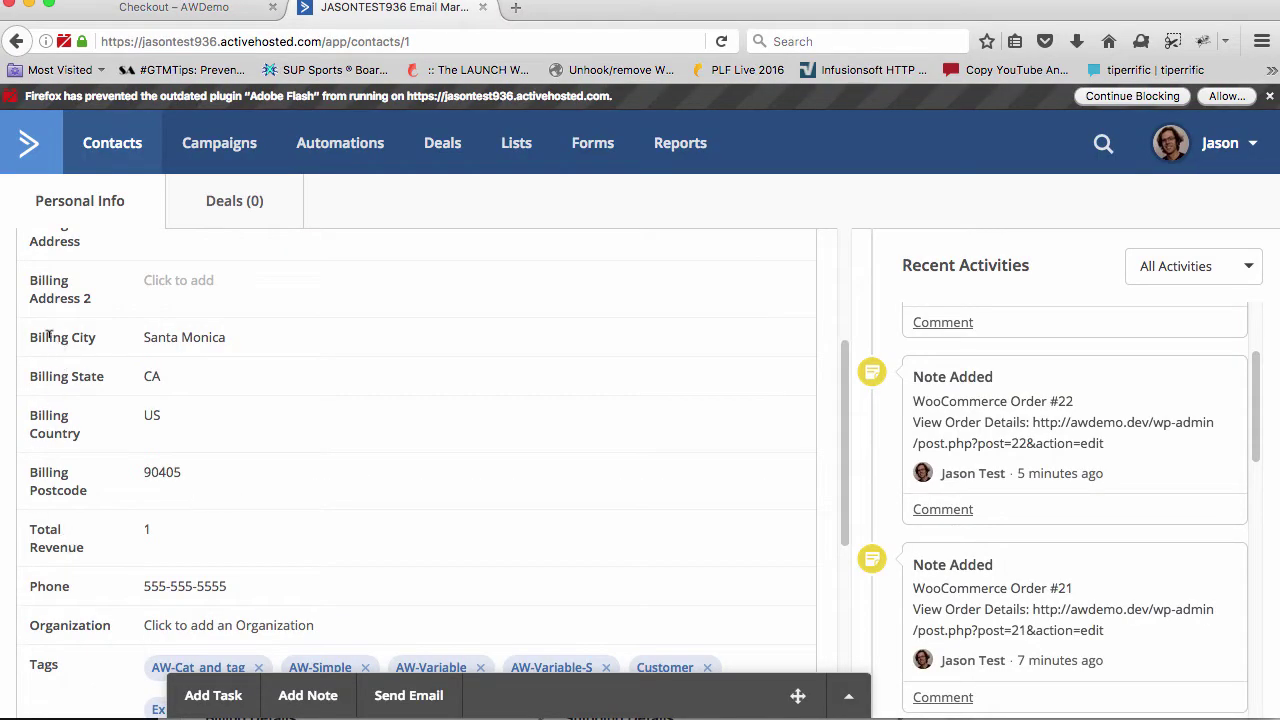
Confirm the ActiveCampaign contact shows Total Revenue 1 and the synced Customer tag
left_click_drag(29, 526, 150, 539)
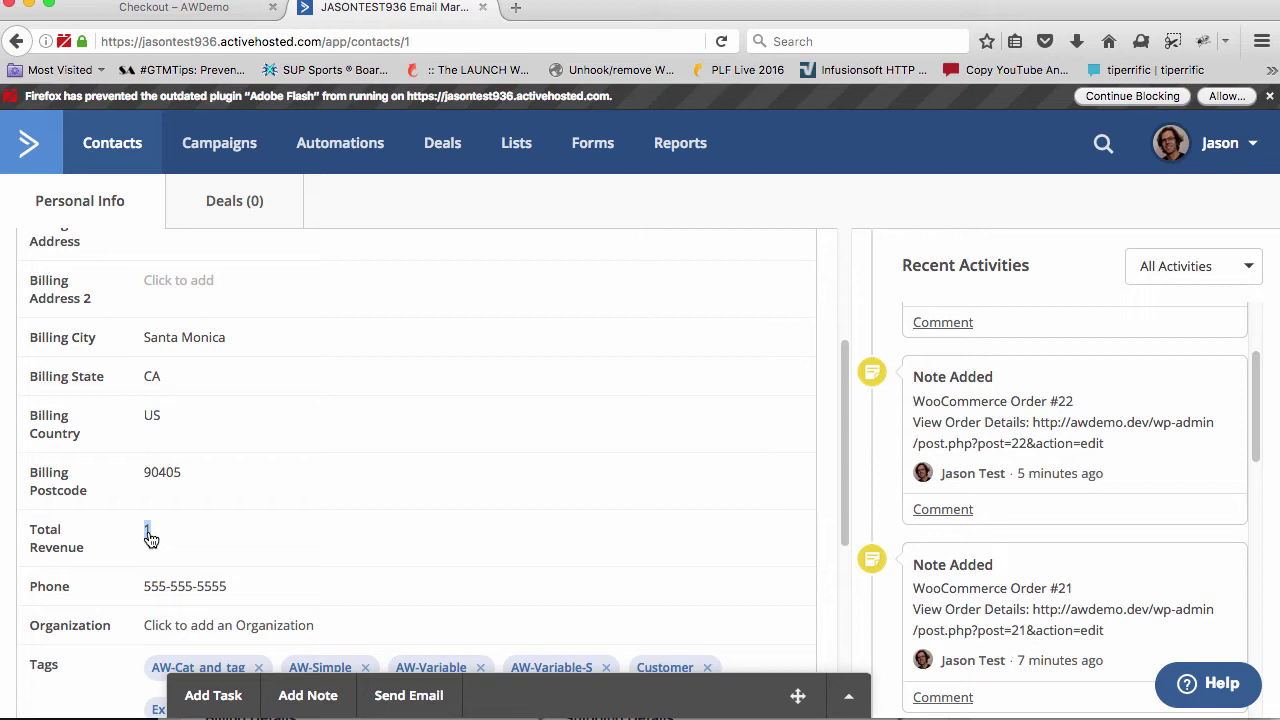
scroll(150, 538, "down", 1)
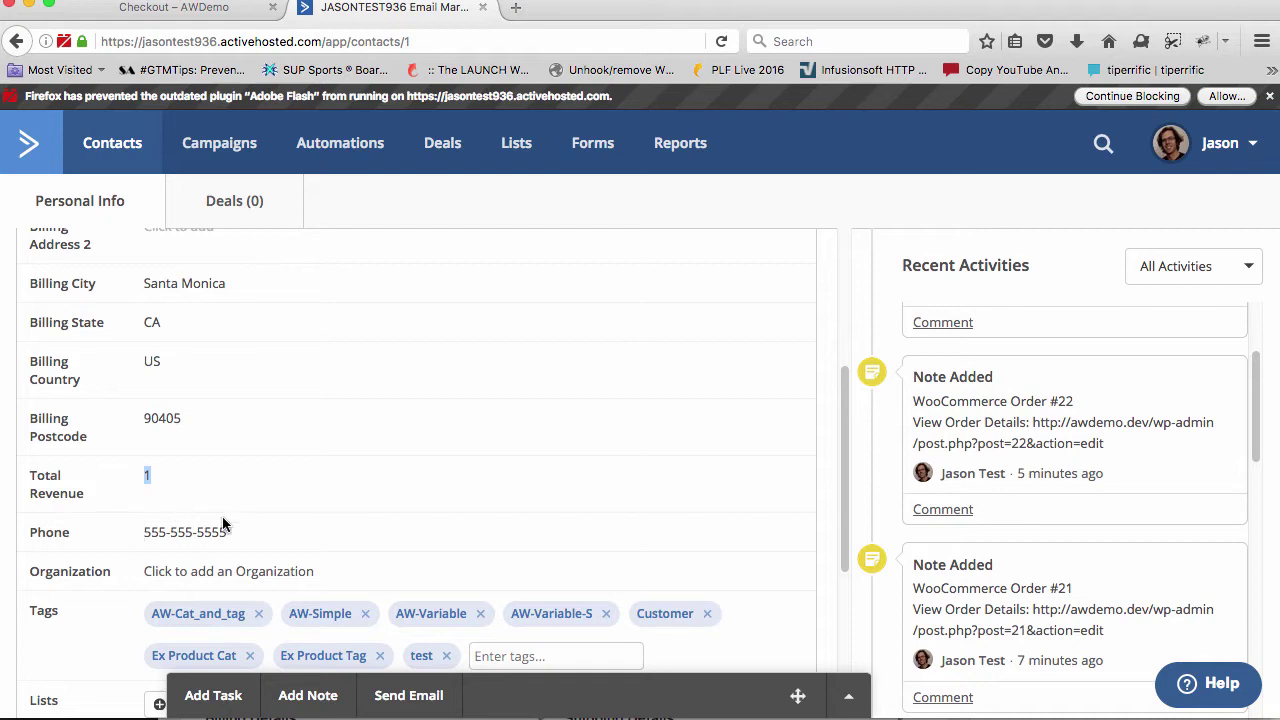
scroll(224, 523, "down", 1)
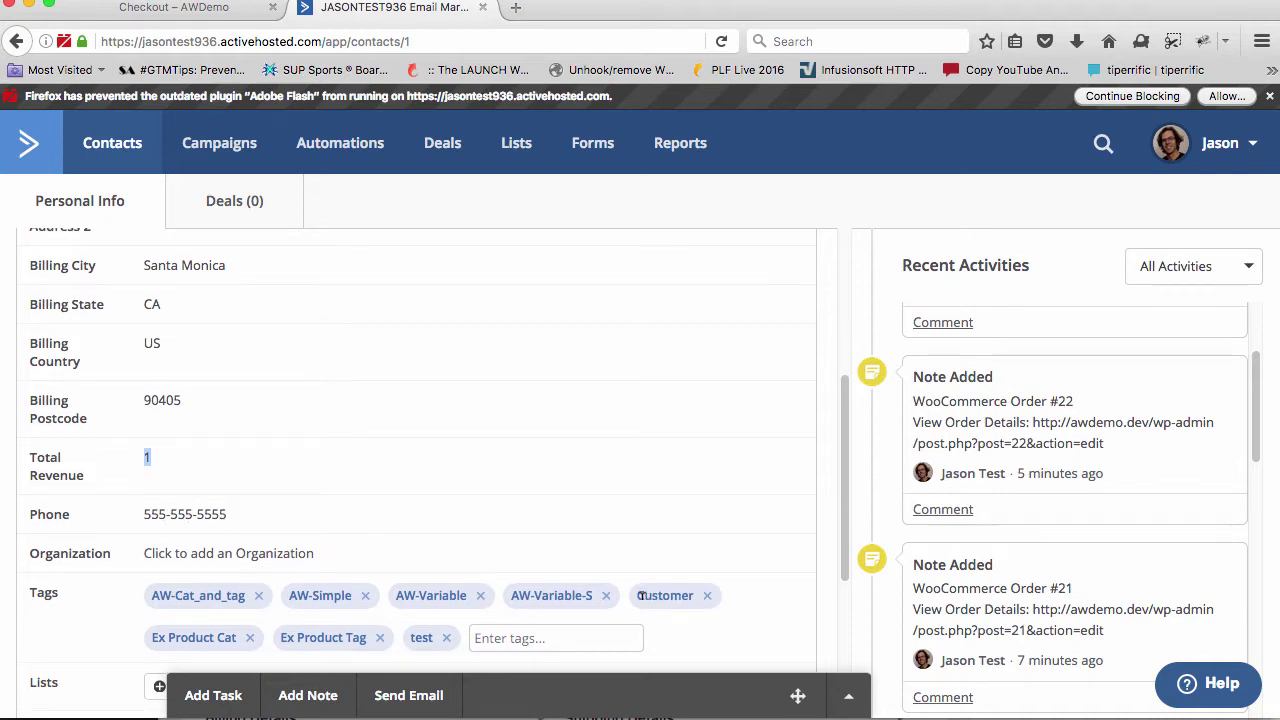
left_click_drag(634, 595, 706, 602)
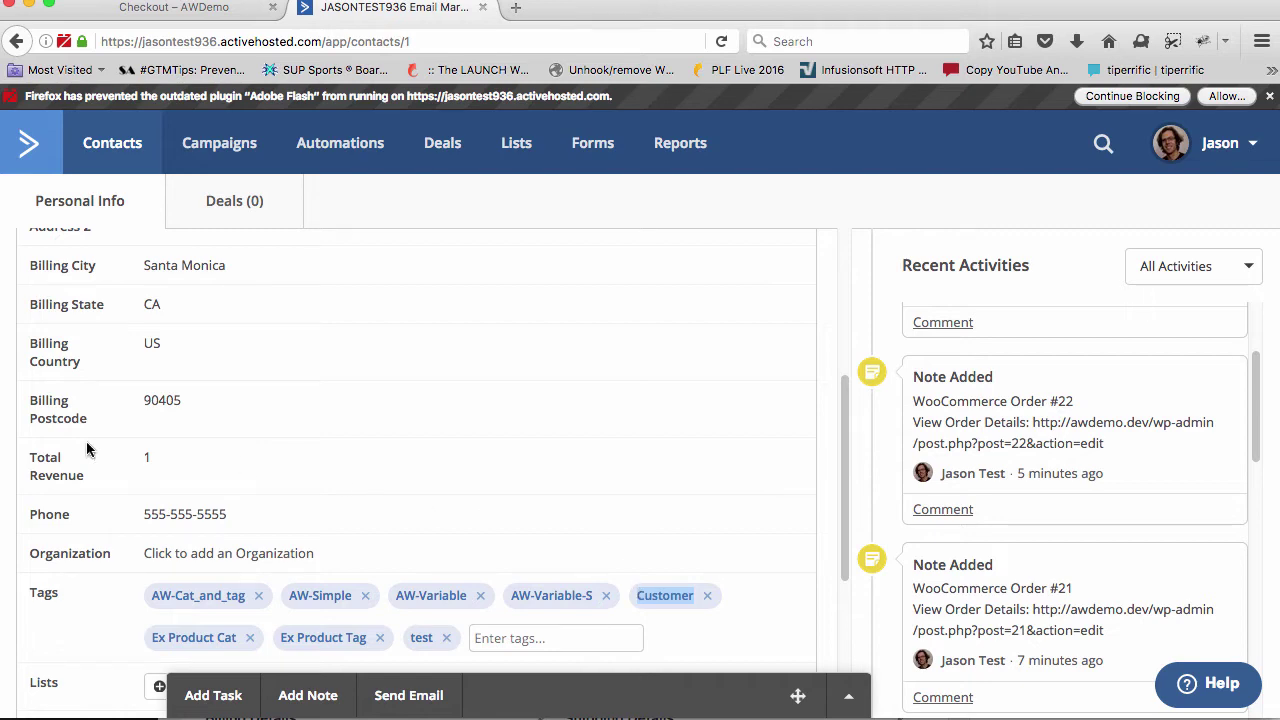
left_click(53, 450)
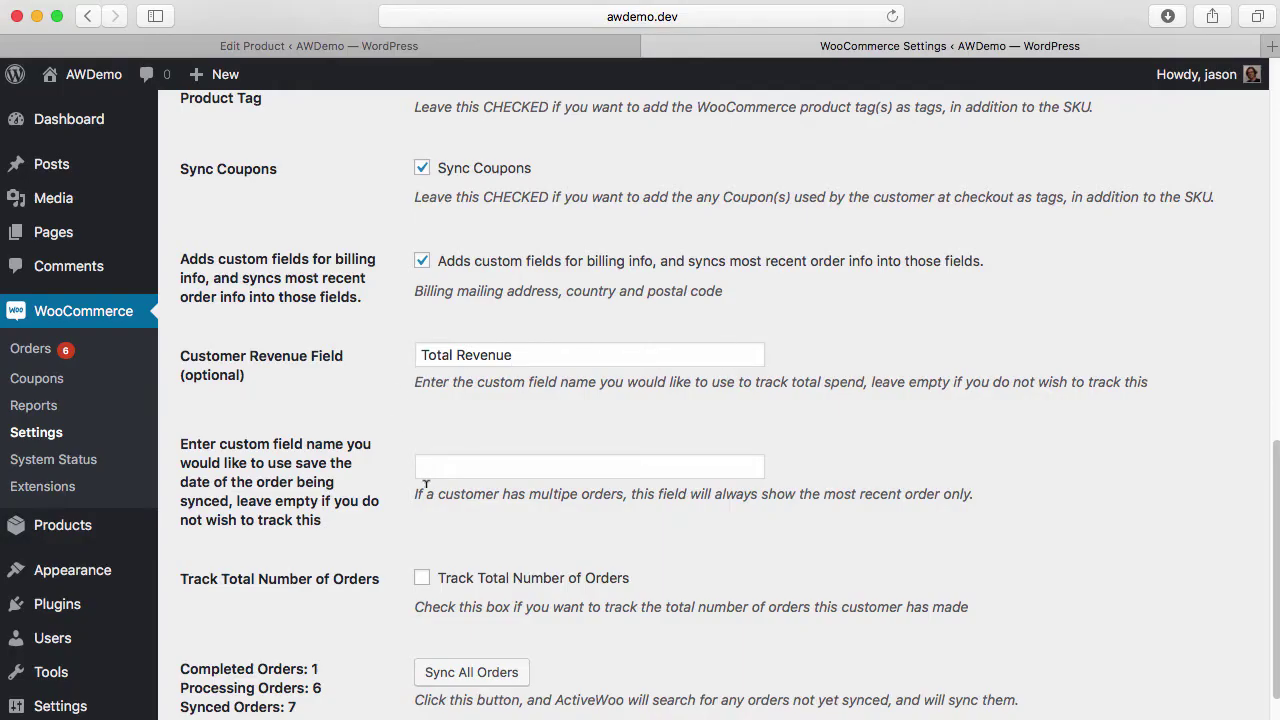
Enter 'Last Order Date' as the order-date field name, then start Sync All Orders
left_click(428, 458)
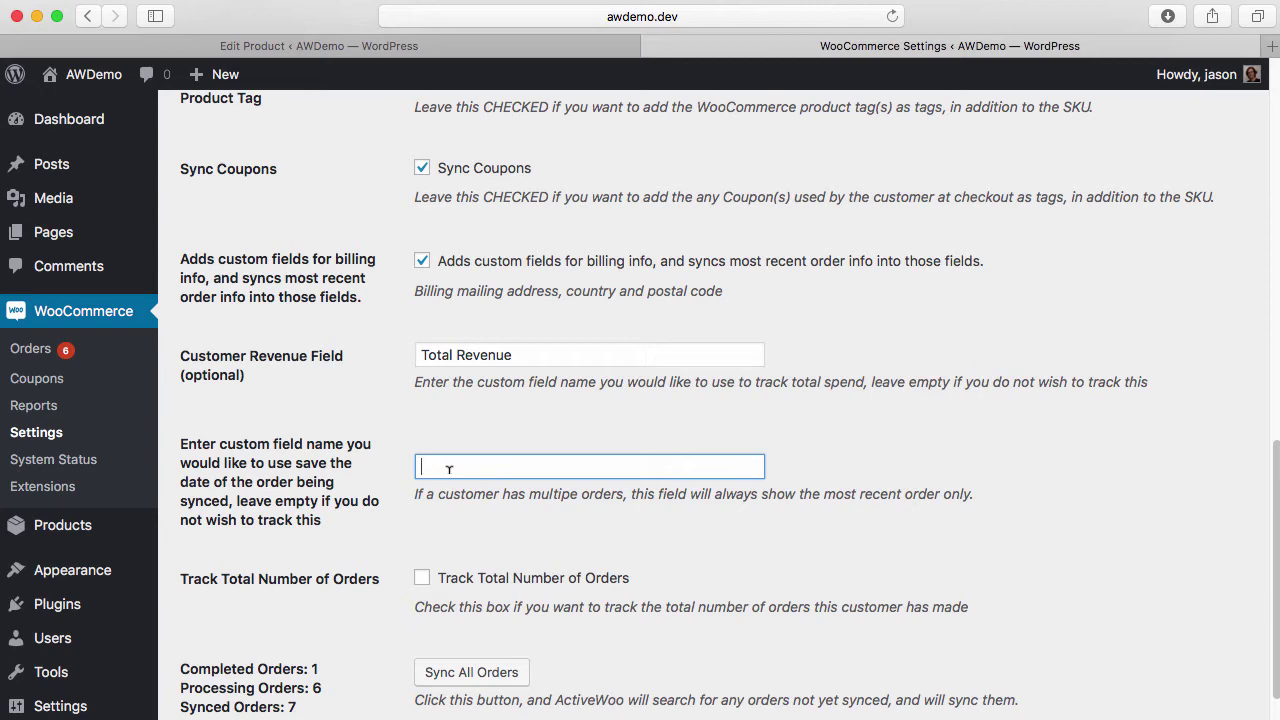
type("Last Order Date")
left_click(478, 434)
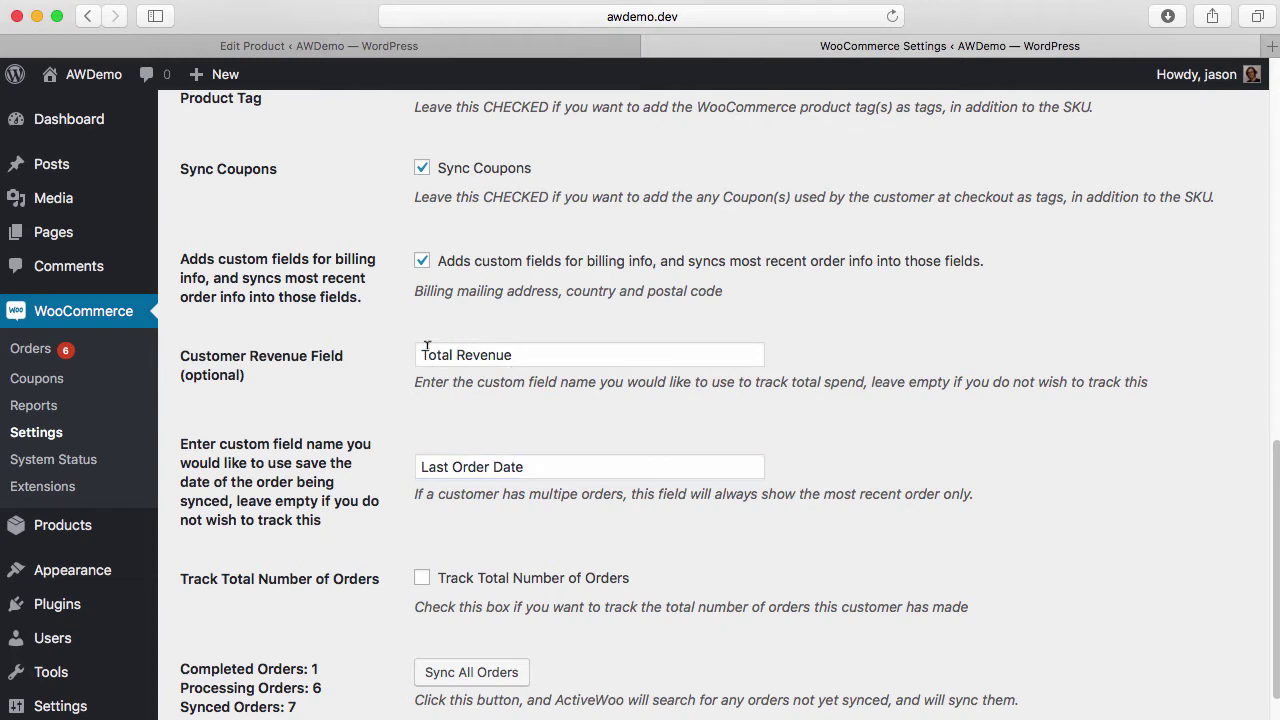
left_click_drag(420, 348, 597, 346)
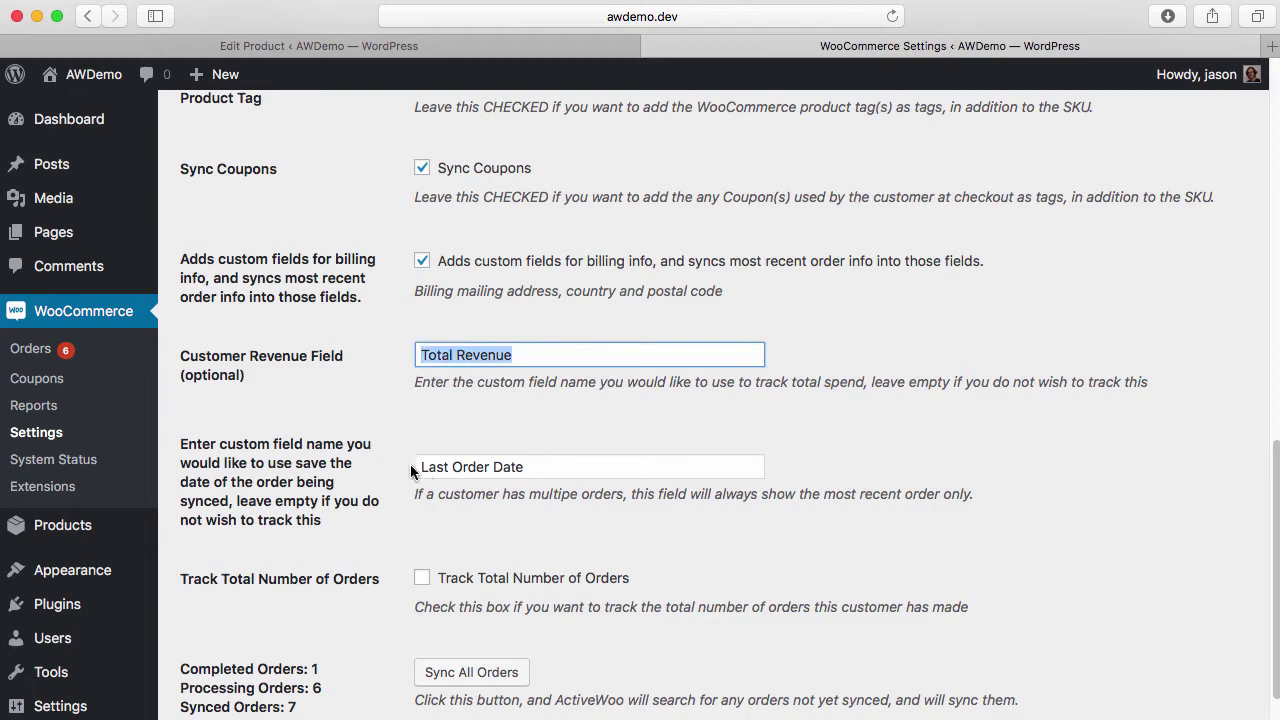
left_click(458, 672)
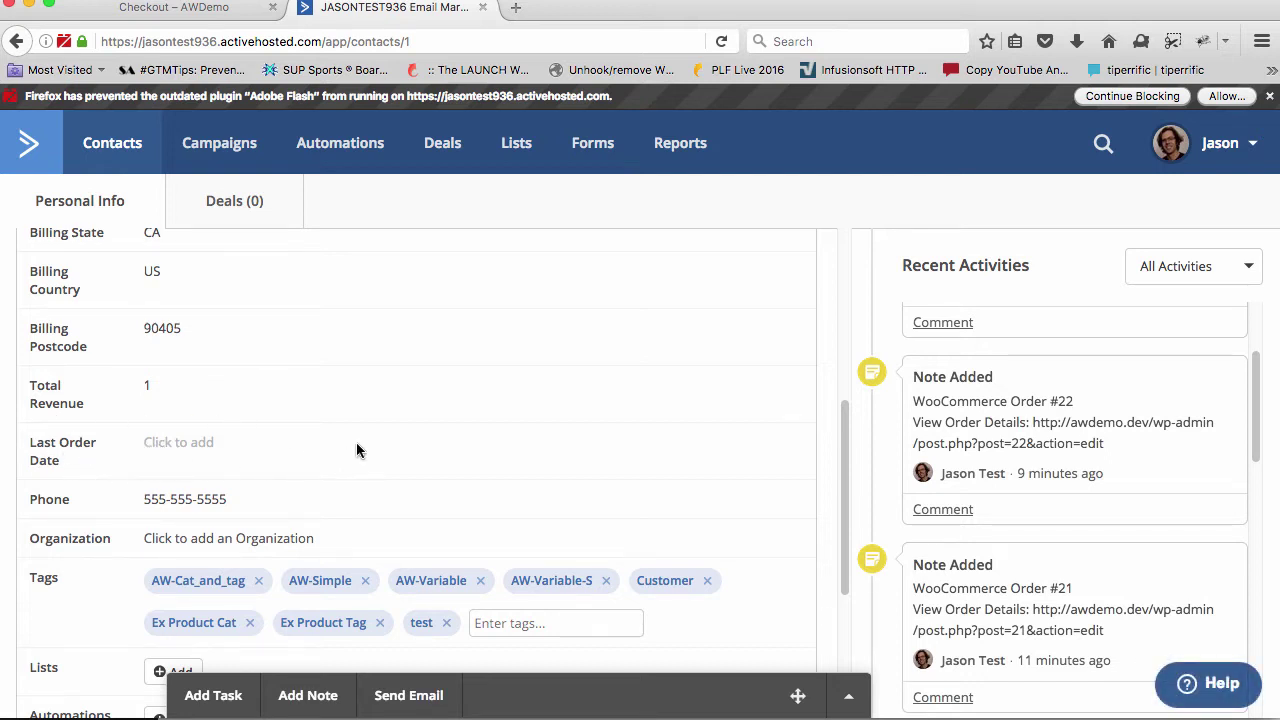
Place test order #24, then set it to Completed and save it
key("ctrl+shift+Tab")
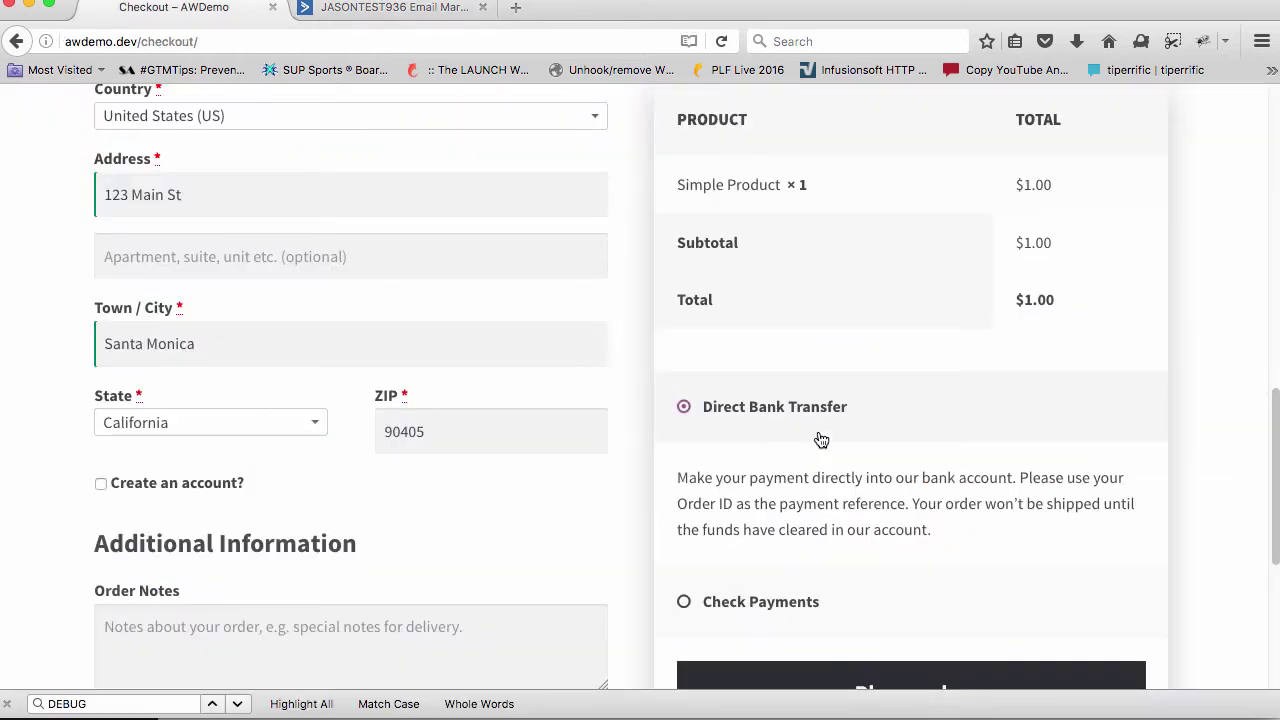
left_click(808, 678)
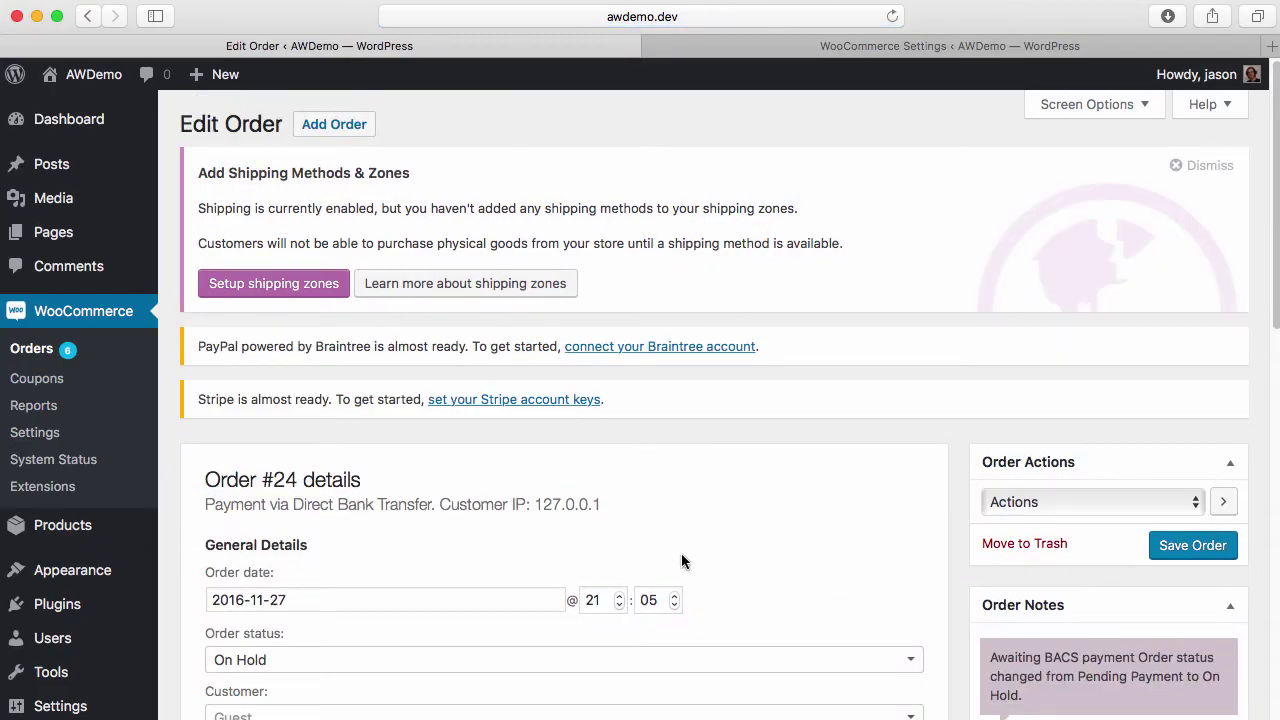
scroll(672, 558, "down", 3)
left_click(494, 515)
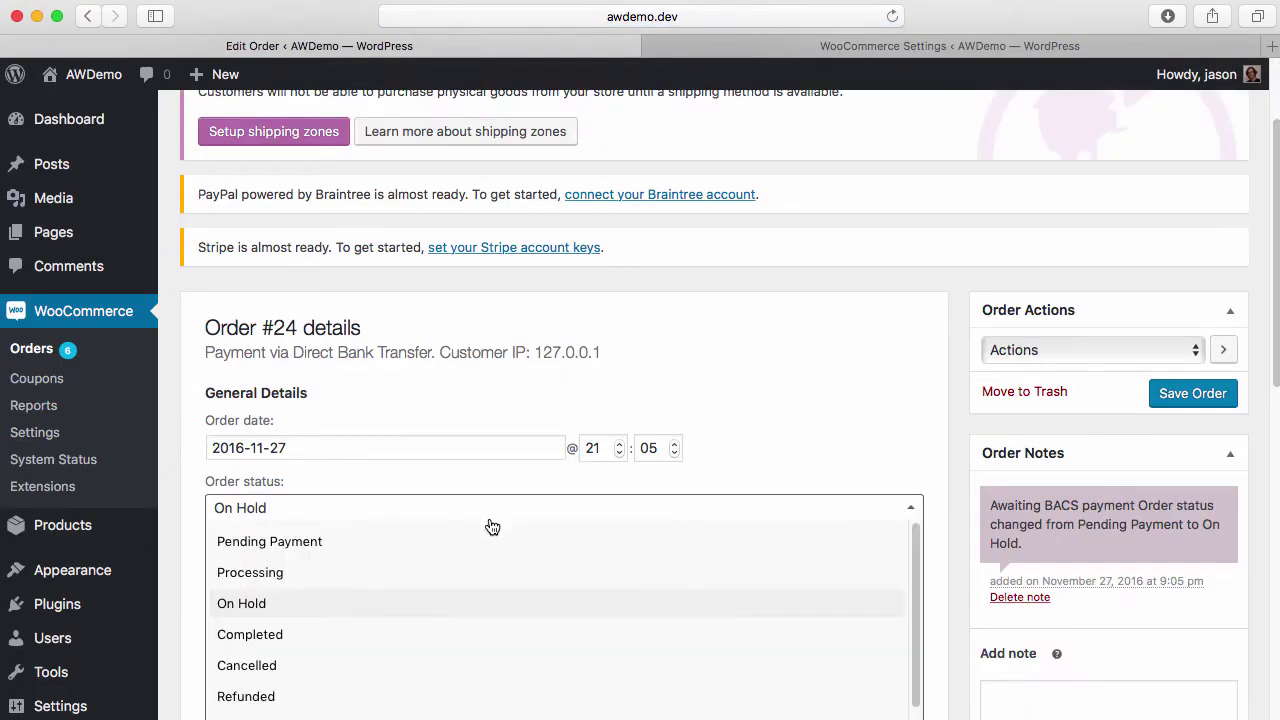
left_click(471, 636)
left_click(1170, 400)
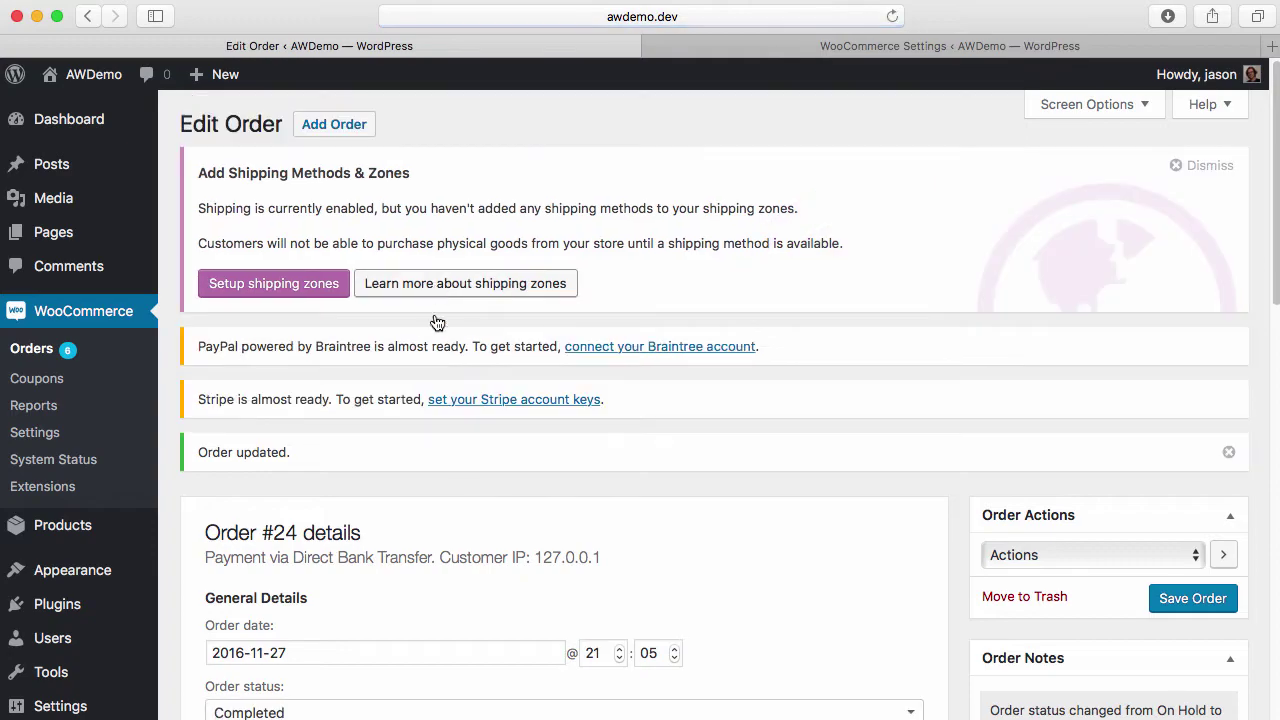
Reload the ActiveCampaign contact to verify Total Revenue 2 and Last Order Date 11/27/2016
key("super+Tab")
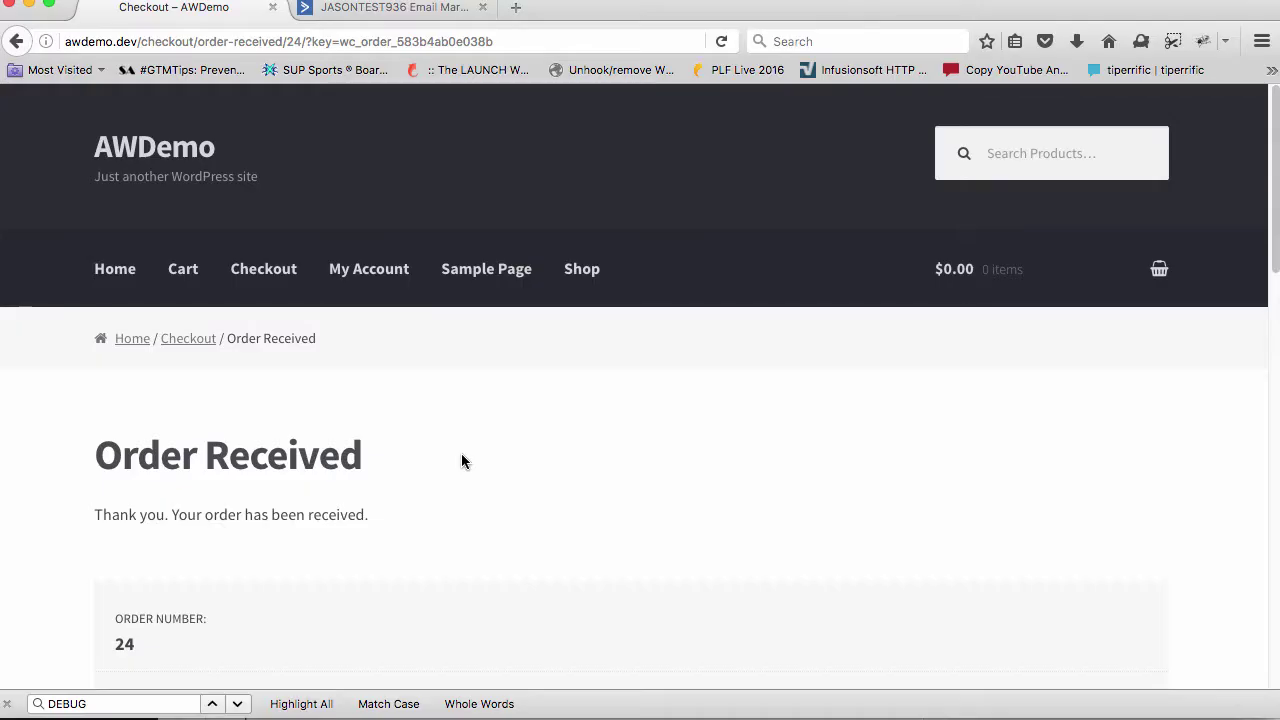
left_click(371, 6)
key("super+r")
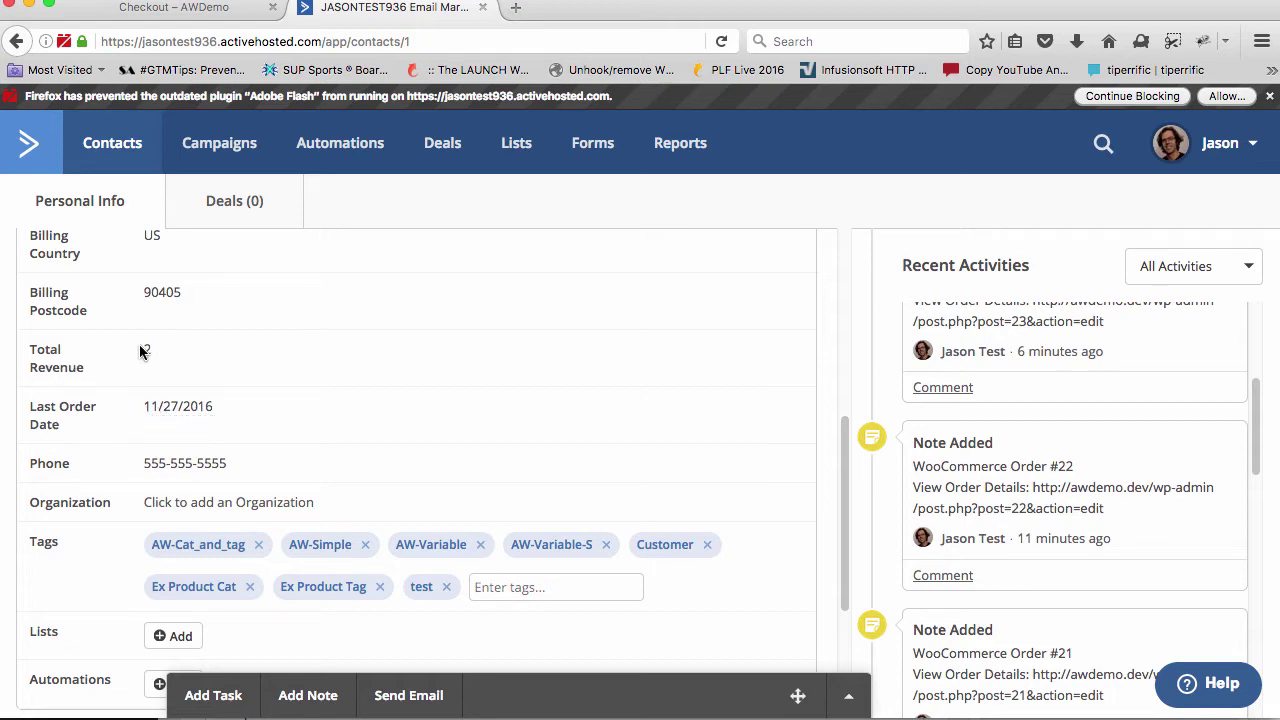
left_click_drag(137, 351, 163, 350)
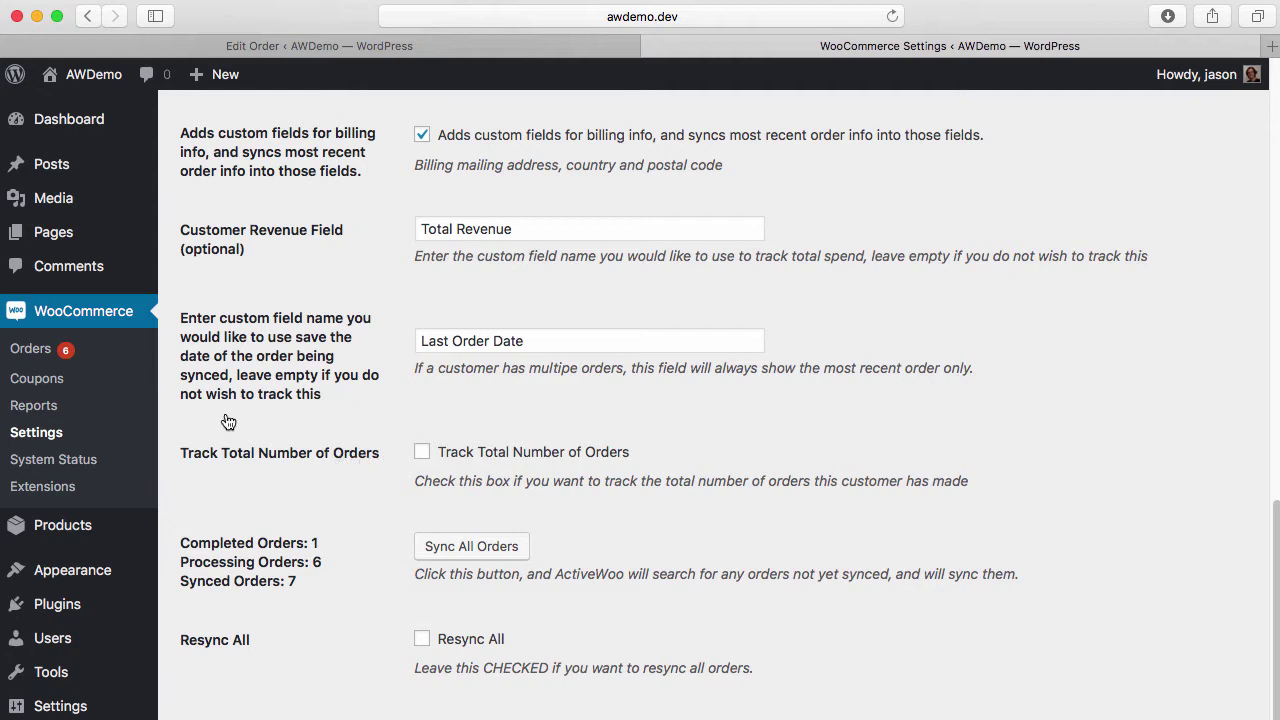
Tick 'Track Total Number of Orders' and save changes, with Synced Orders at 8
left_click(485, 461)
scroll(466, 426, "down", 2)
left_click(236, 672)
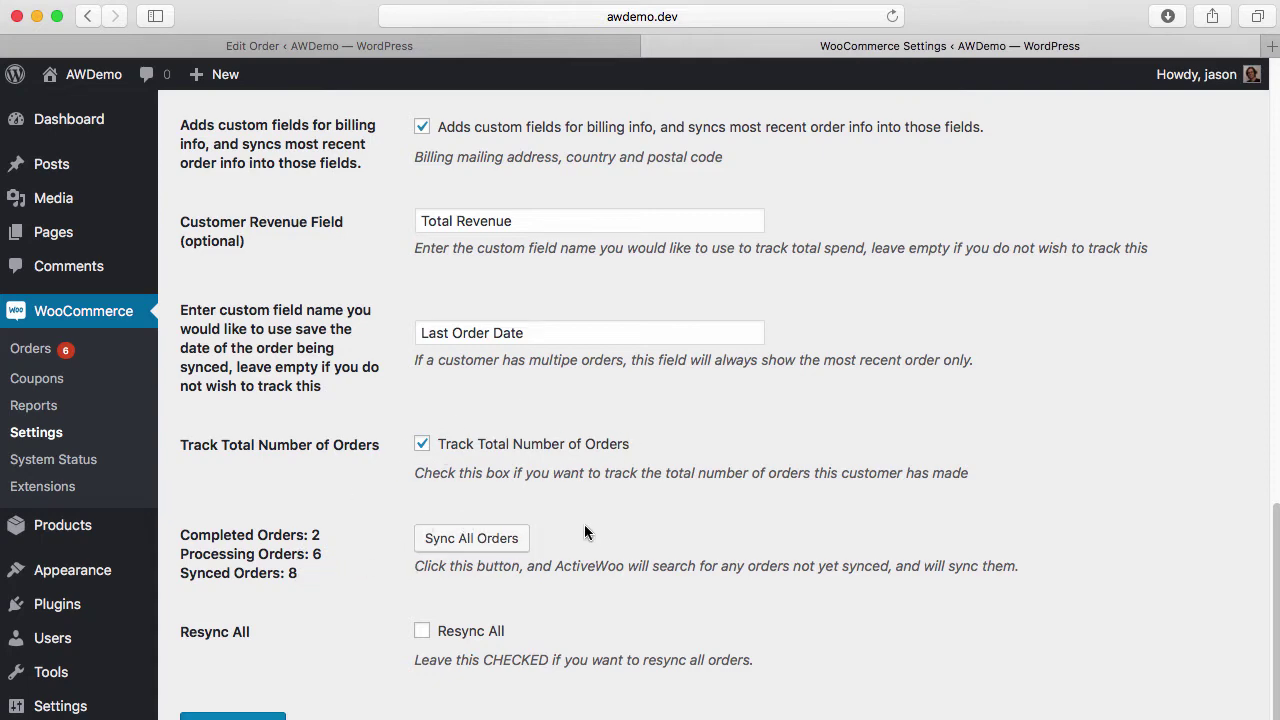
scroll(584, 524, "down", 2)
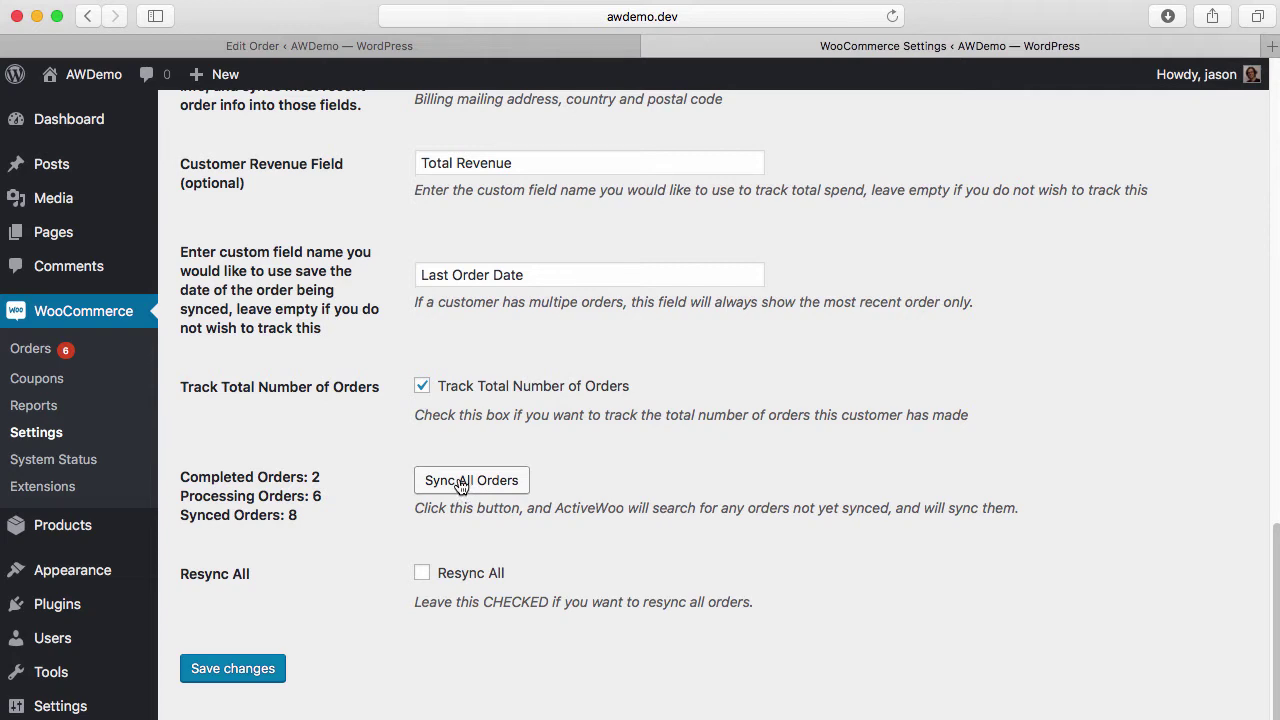
left_click(64, 476, "super")
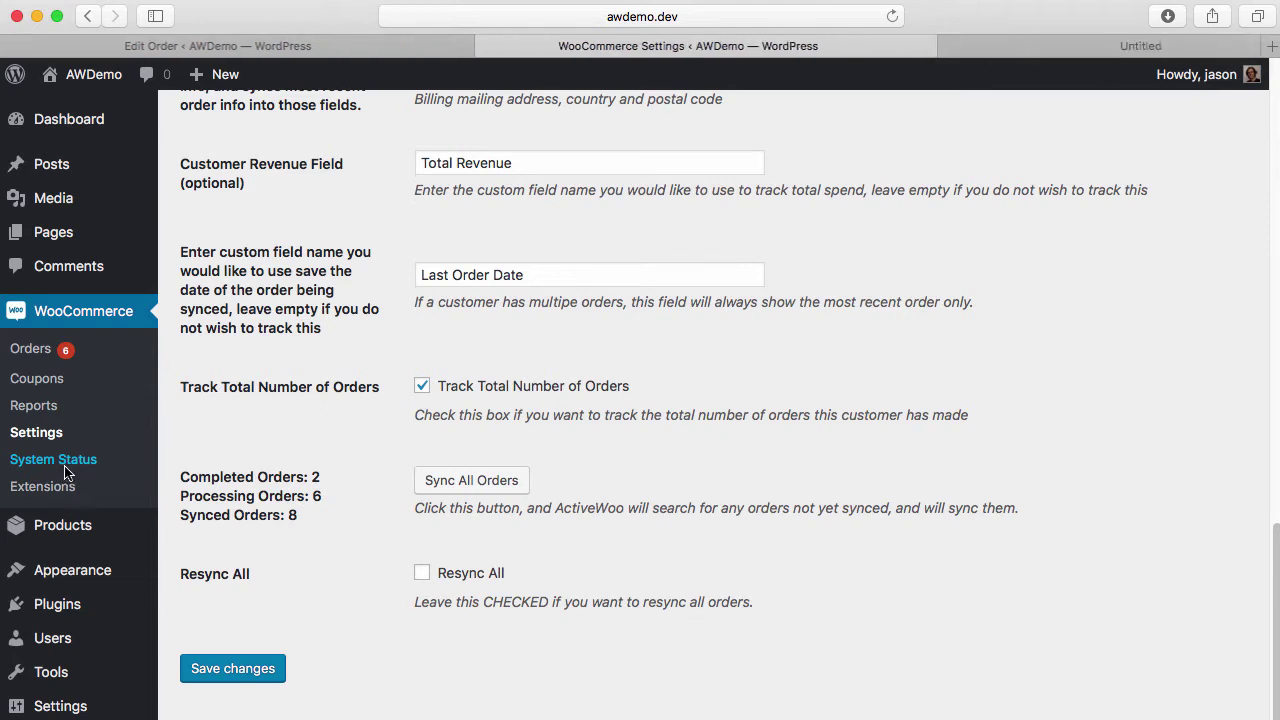
left_click(942, 50)
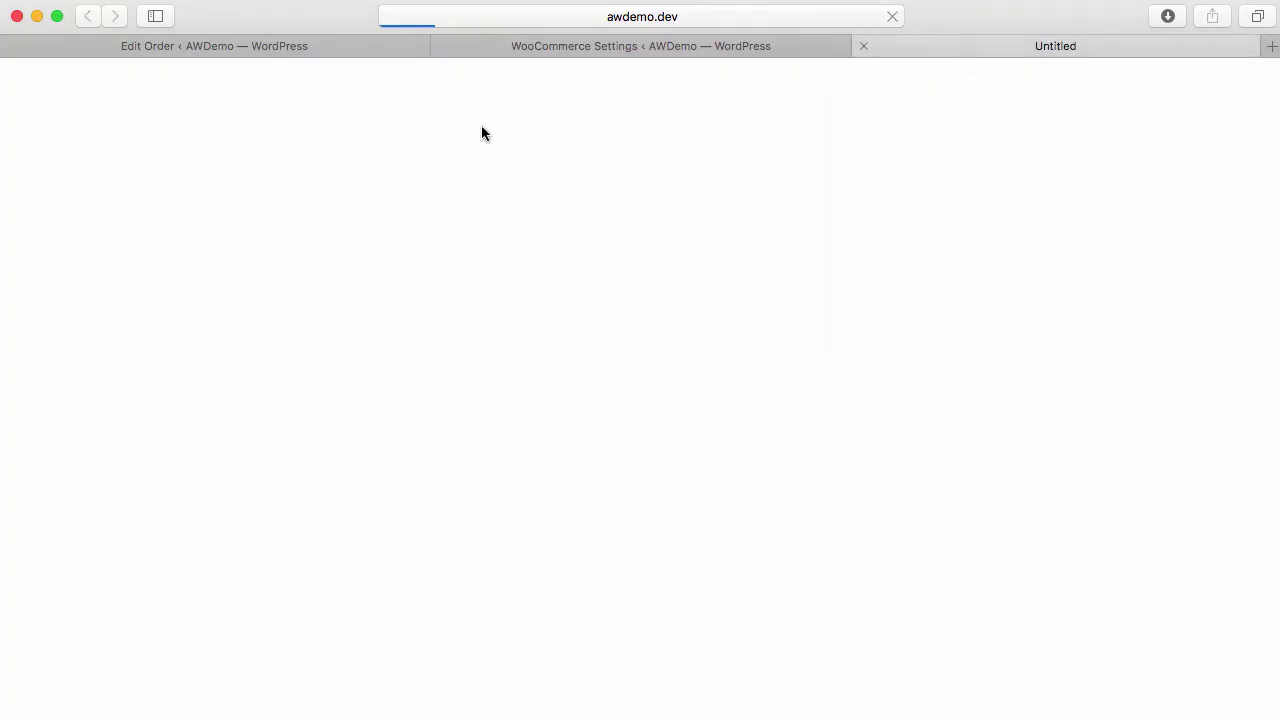
scroll(752, 427, "down", 15)
scroll(752, 427, "up", 3)
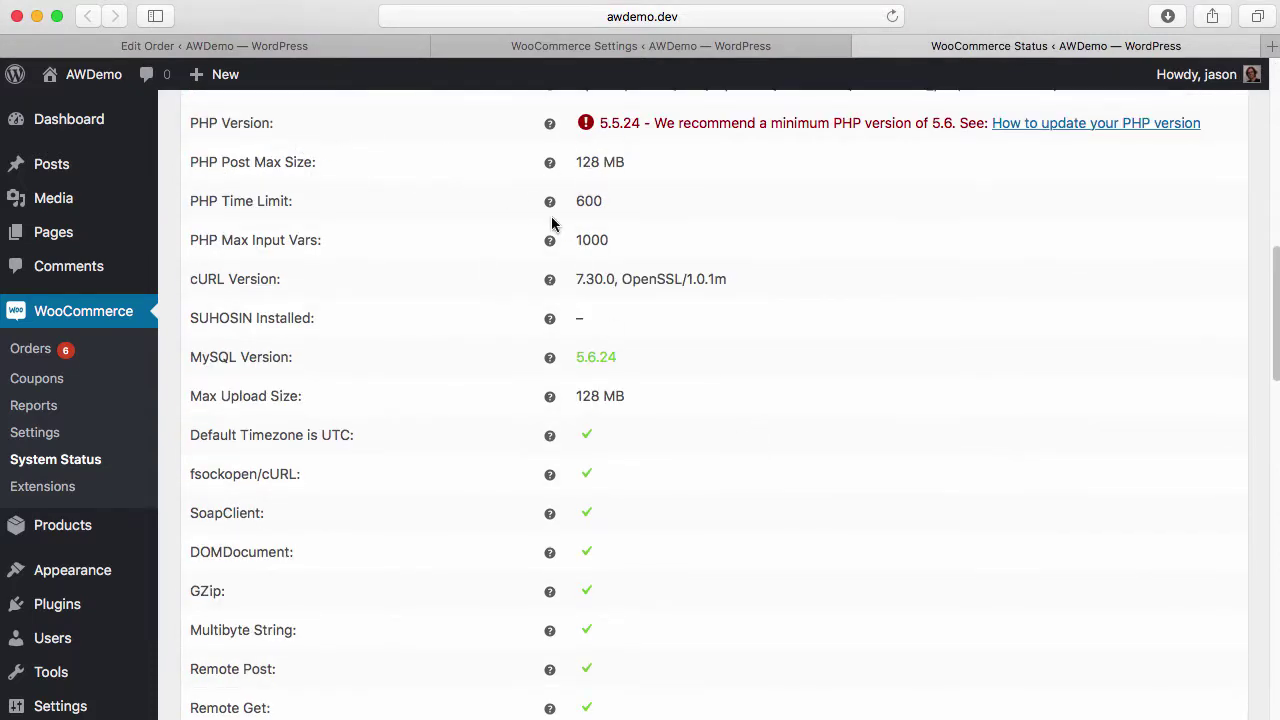
scroll(551, 224, "down", 15)
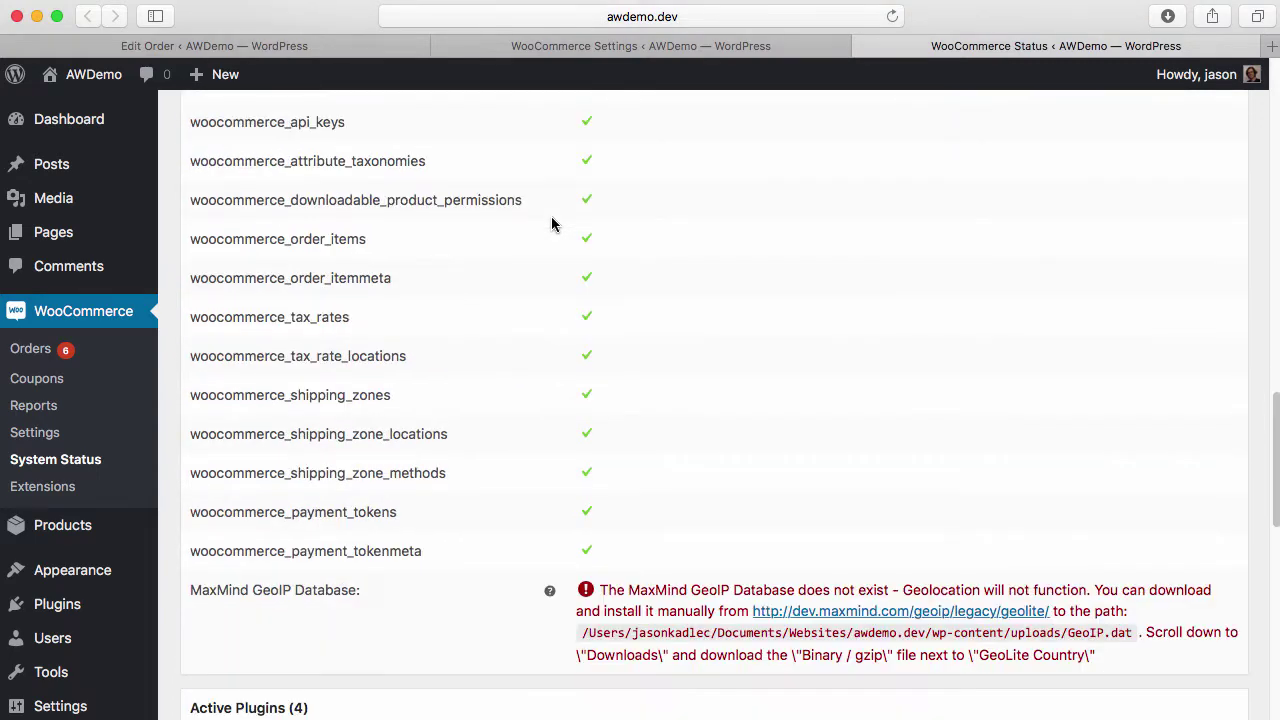
scroll(551, 224, "up", 5)
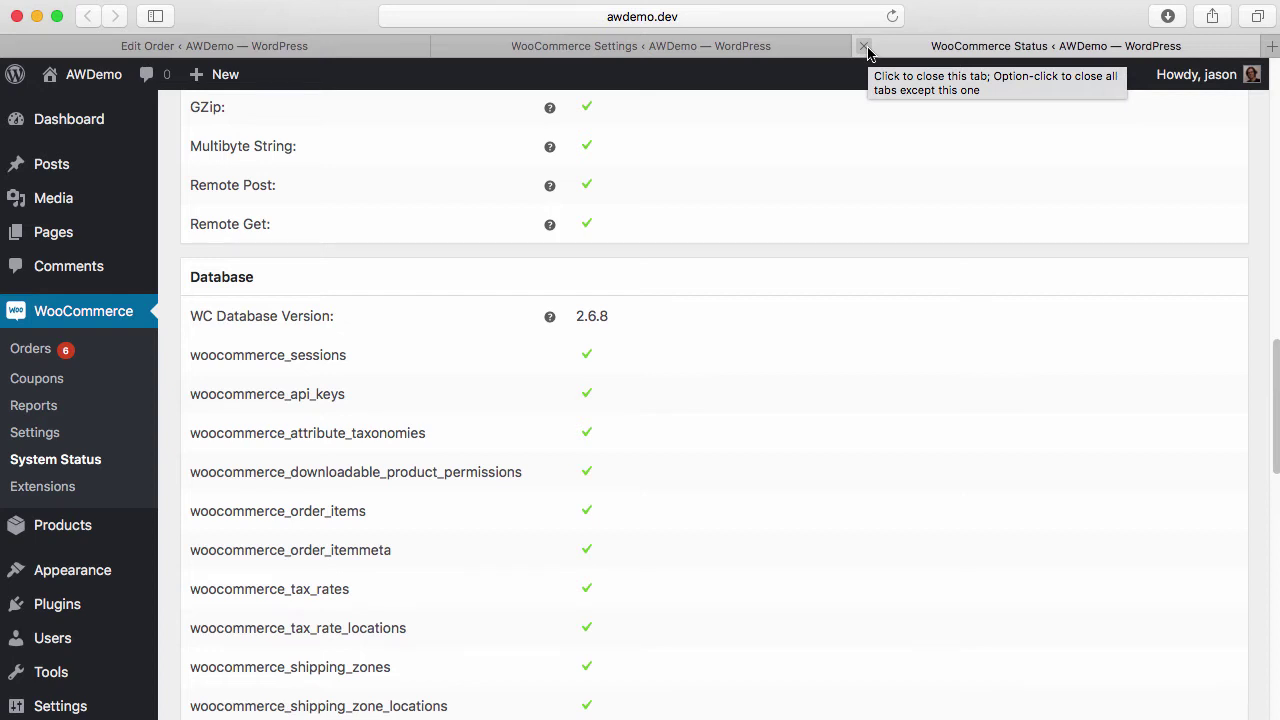
left_click(864, 46)
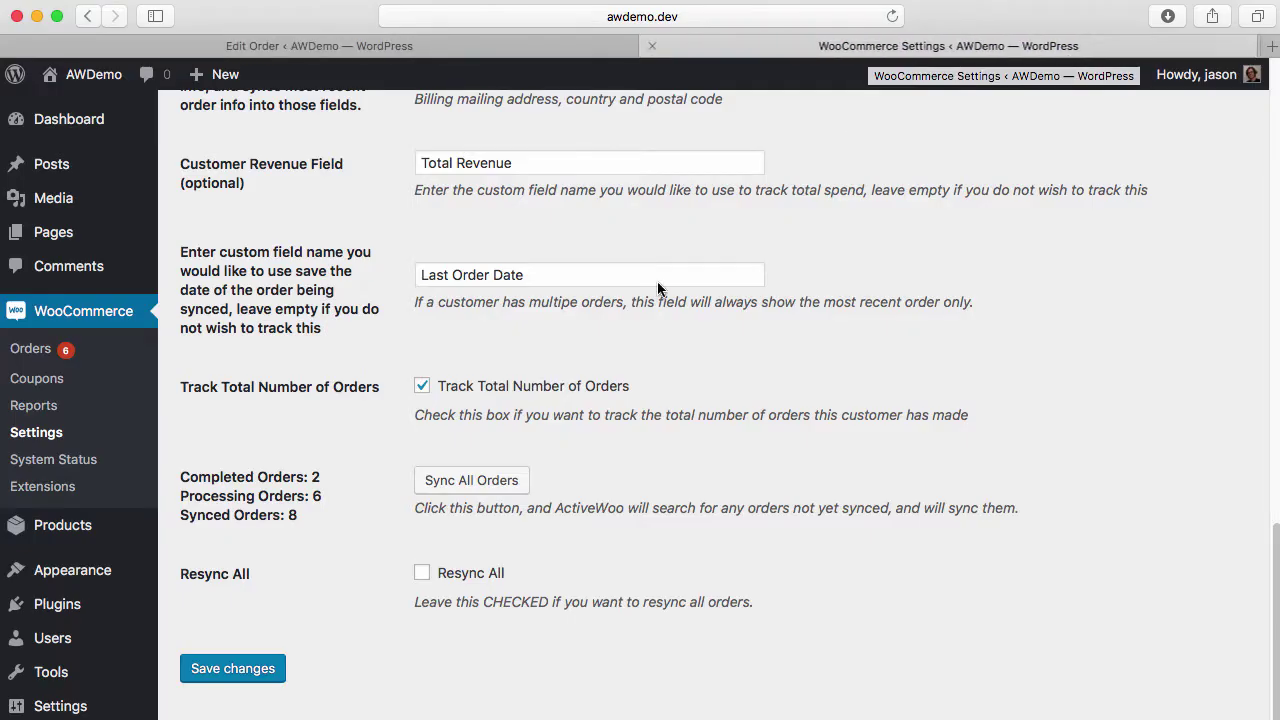
Run Sync All Orders and confirm it; all orders are reported already synced
left_click(458, 485)
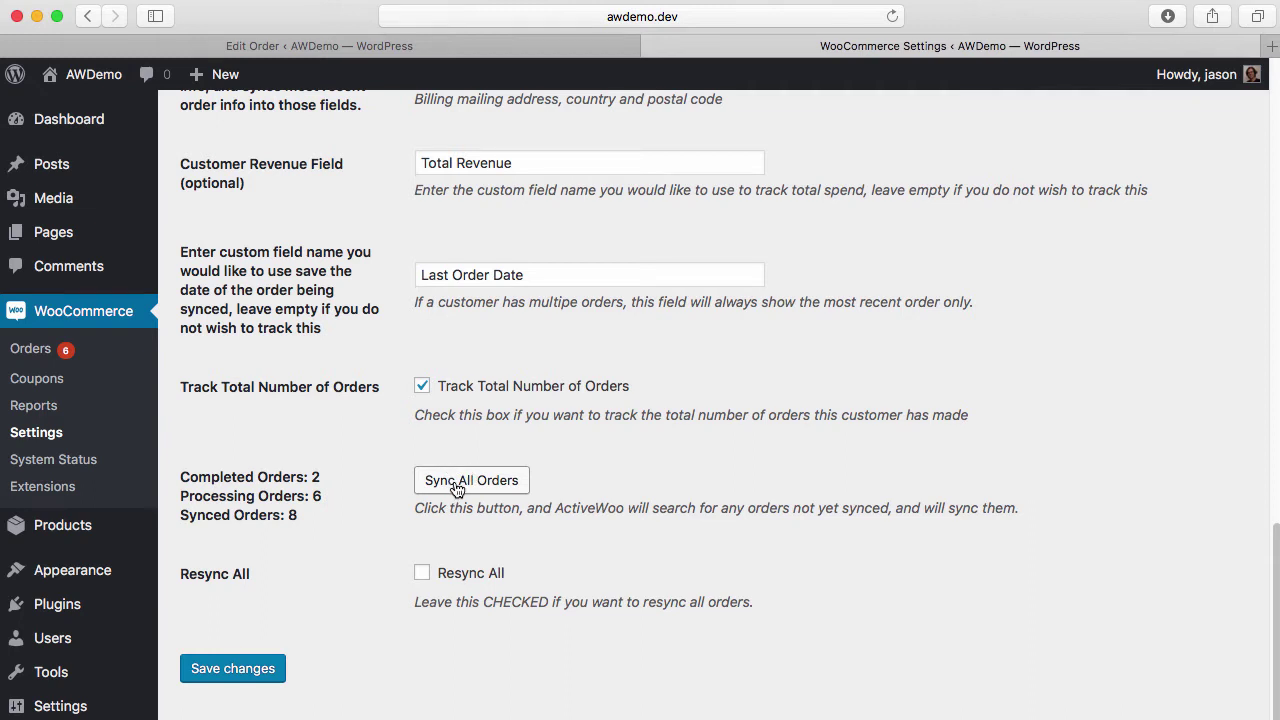
left_click(457, 485)
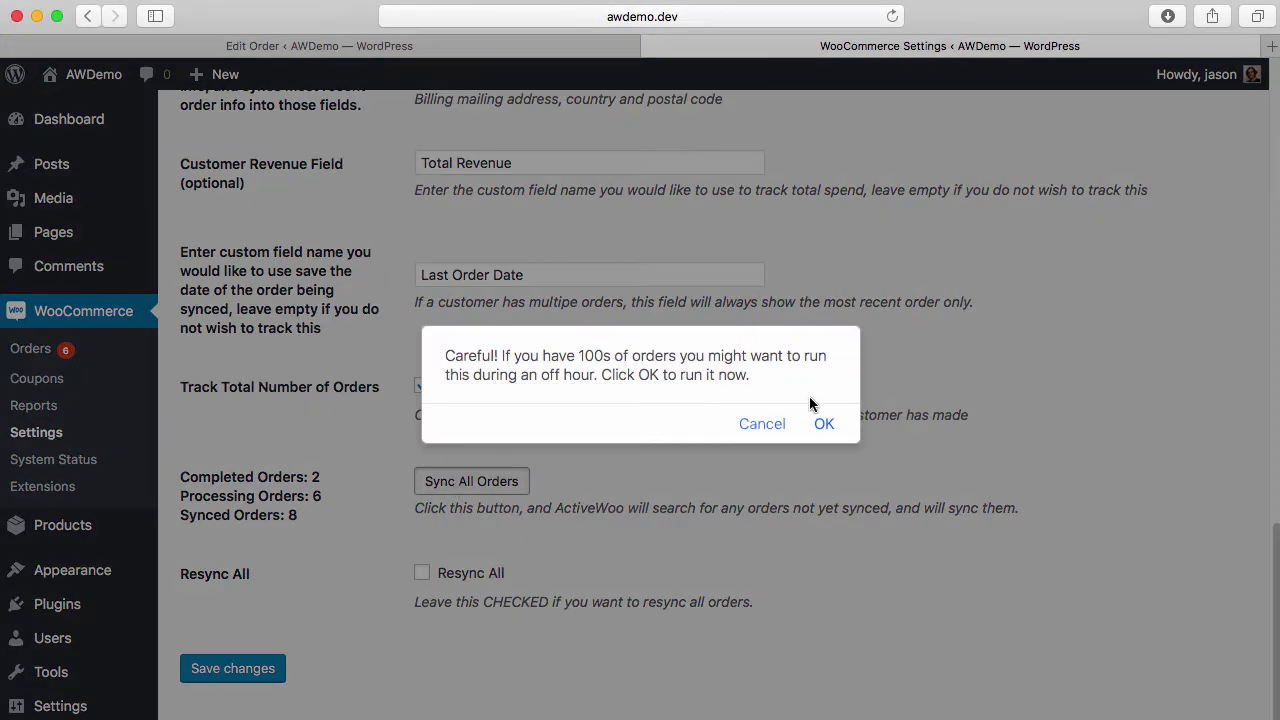
left_click(833, 423)
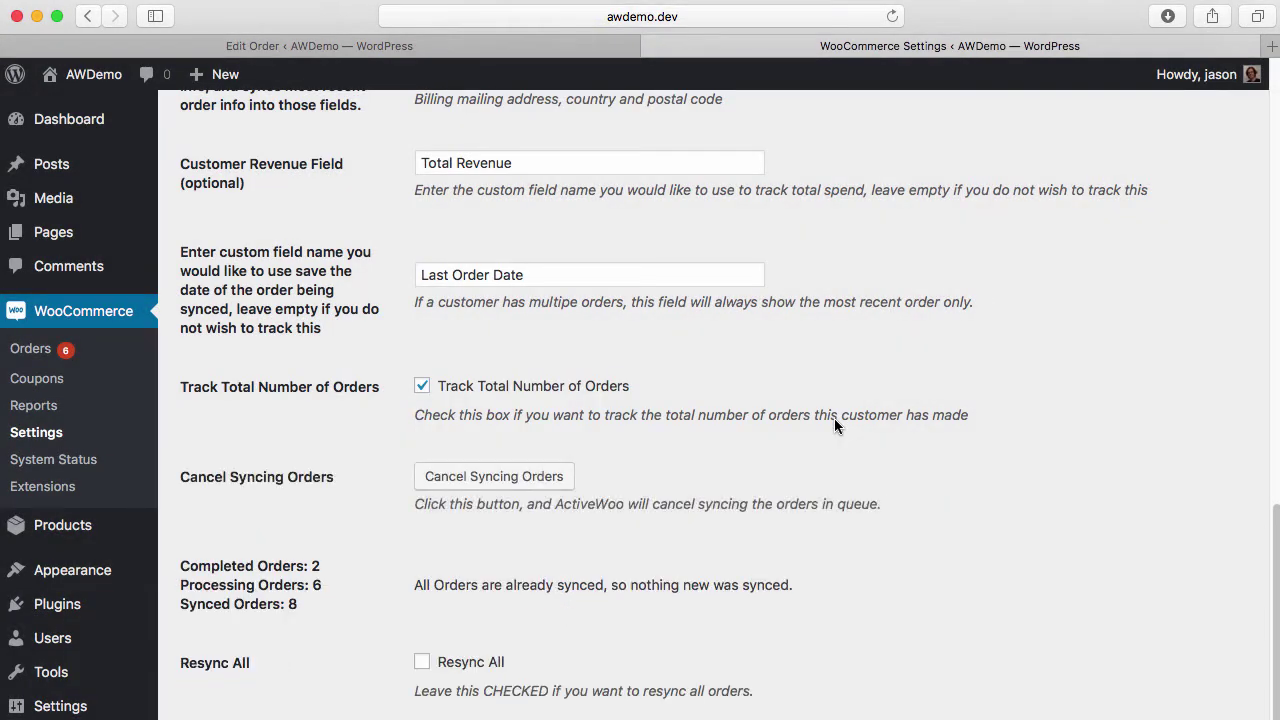
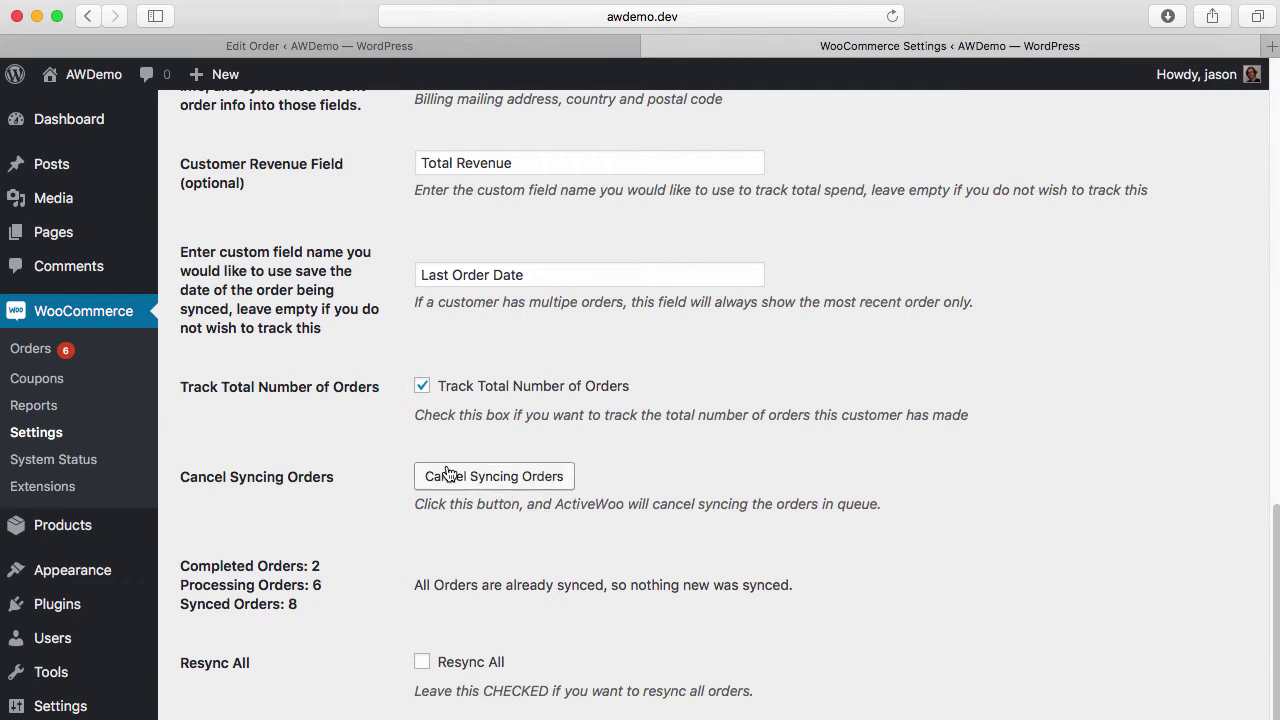
Cancel the queued order syncing, then reload the ActiveWoo settings page and resend the form
left_click(505, 478)
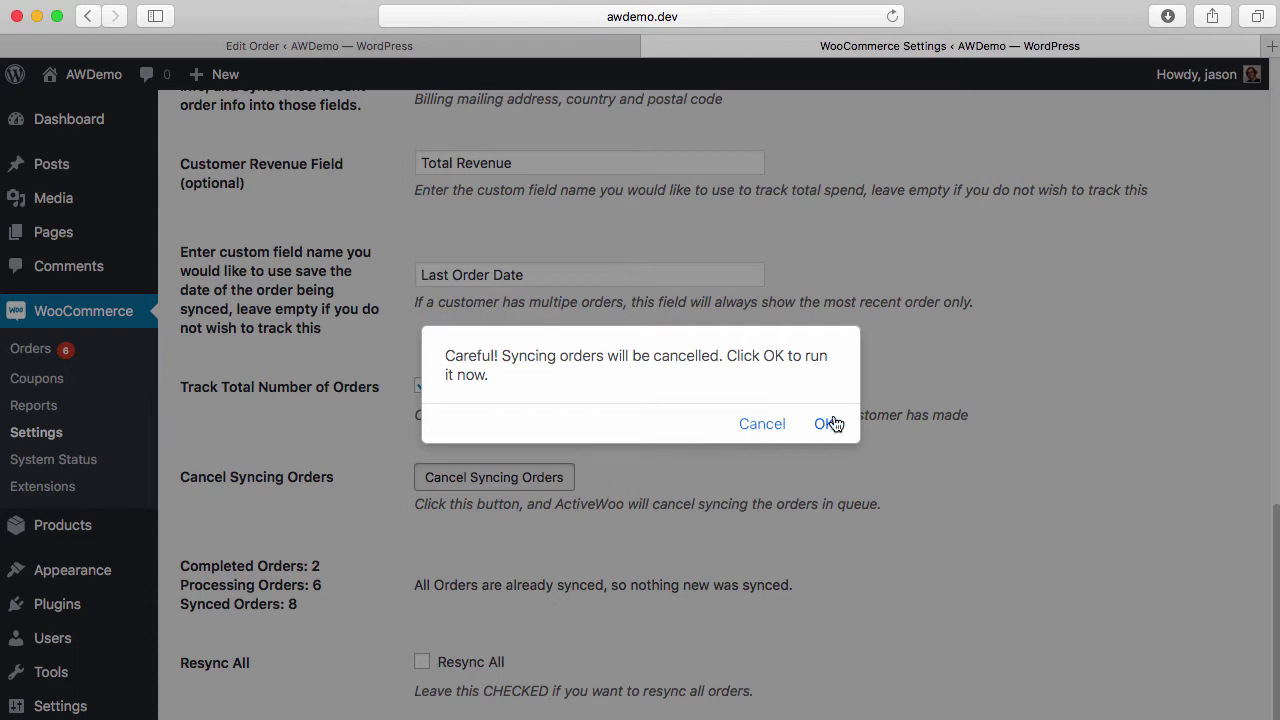
left_click(826, 424)
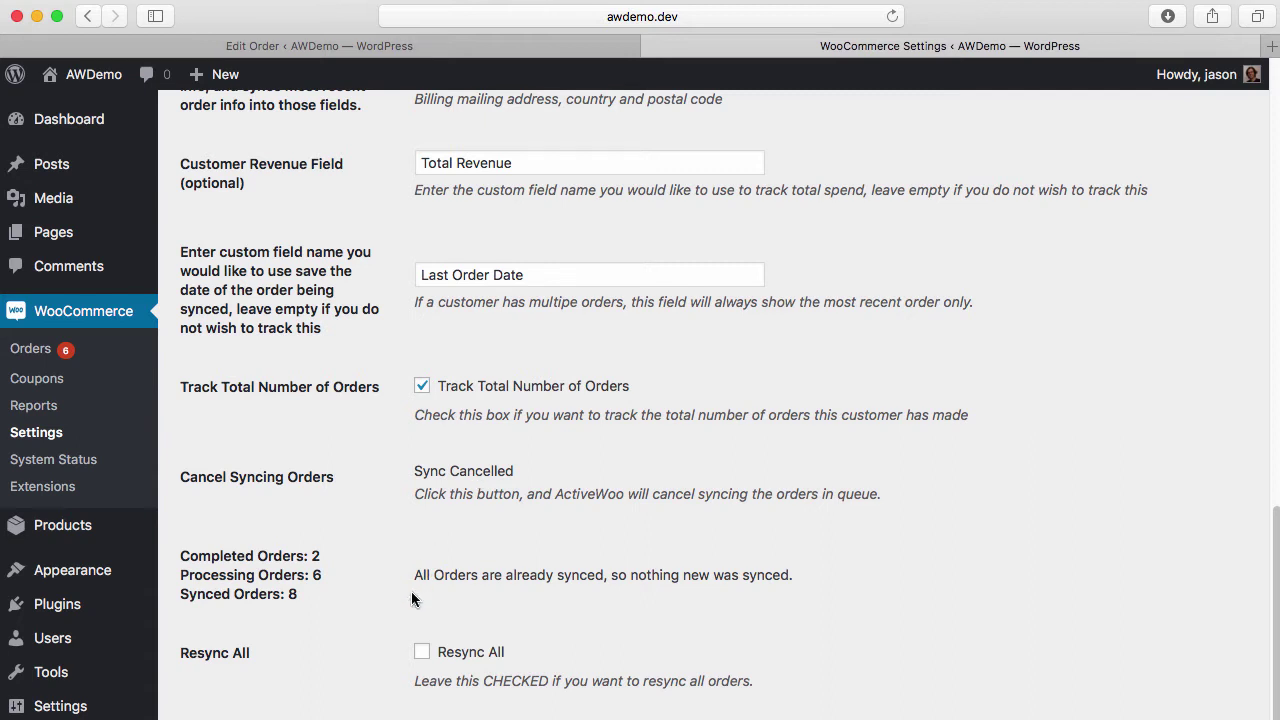
key("super+r")
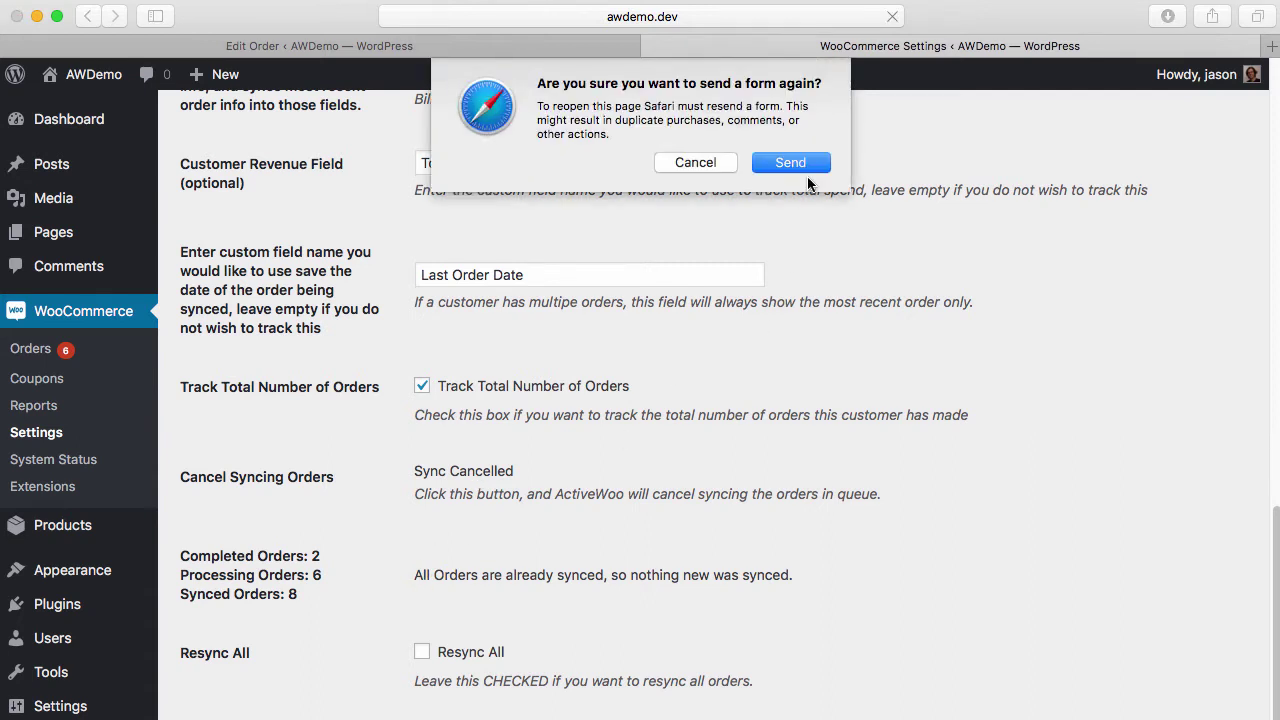
key("Return")
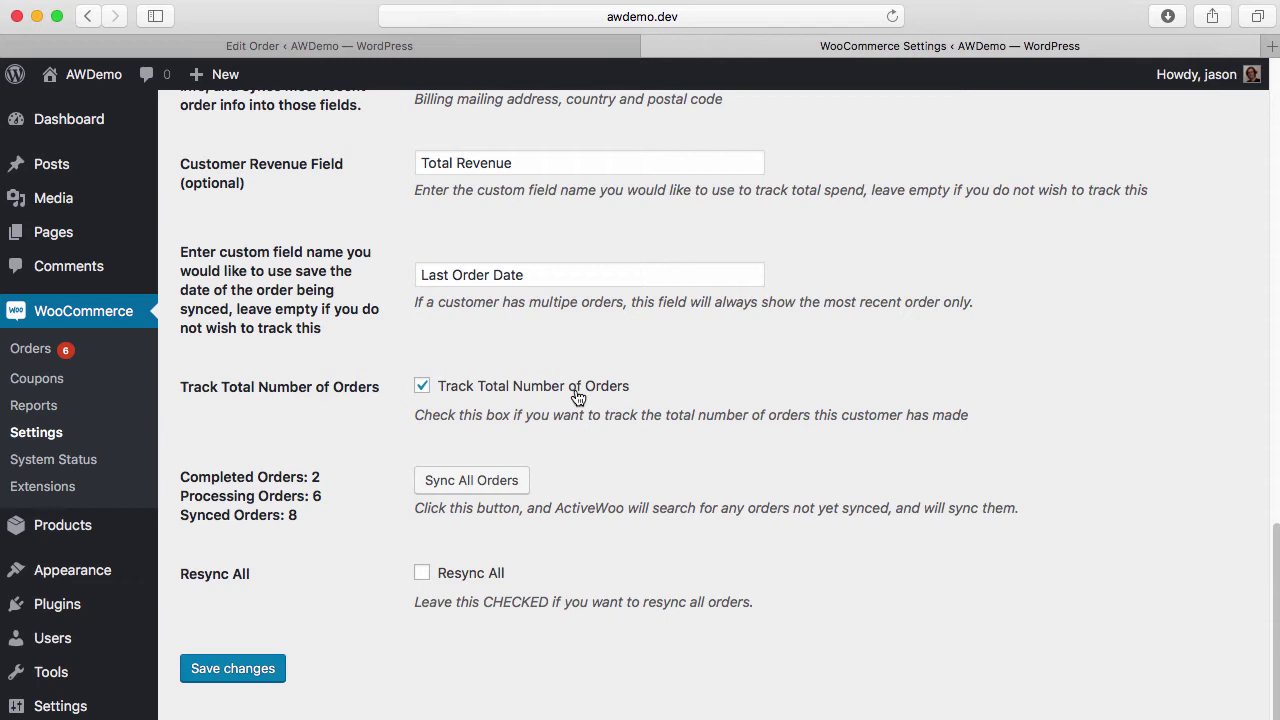
Tick Resync All, then back out of the Sync All Orders confirmation
left_click(422, 573)
left_click_drag(320, 496, 311, 497)
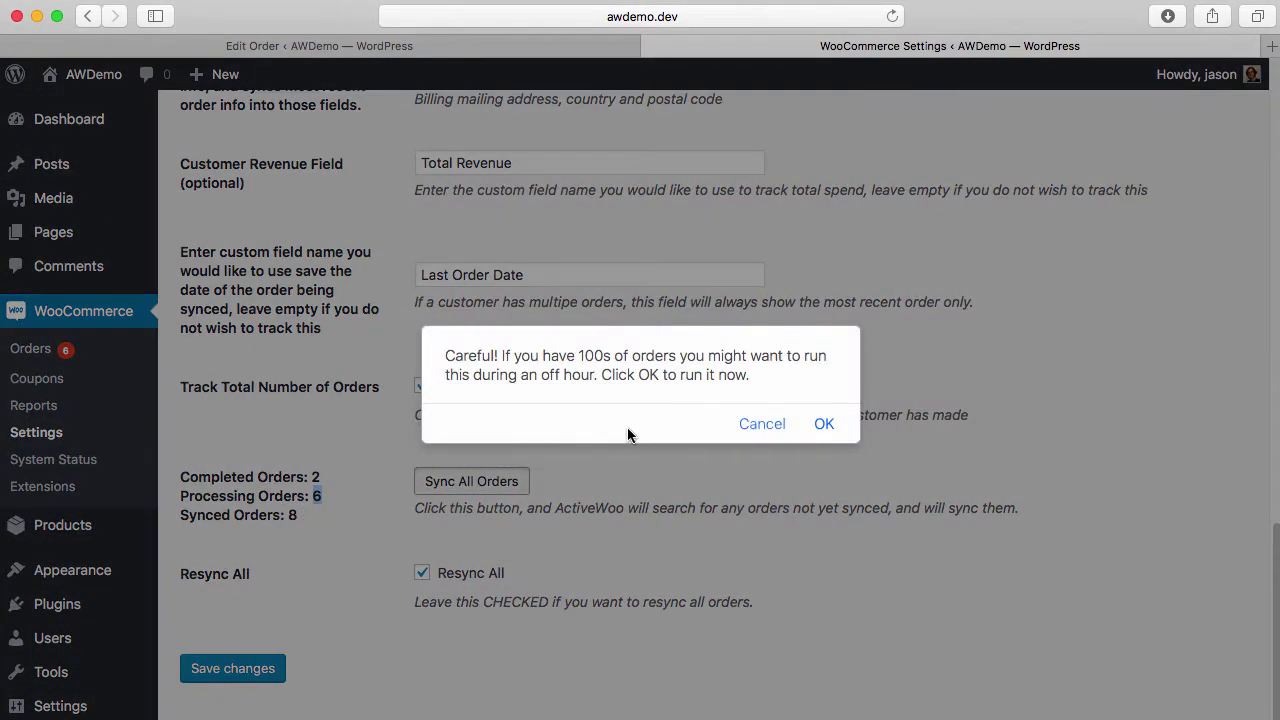
left_click(752, 425)
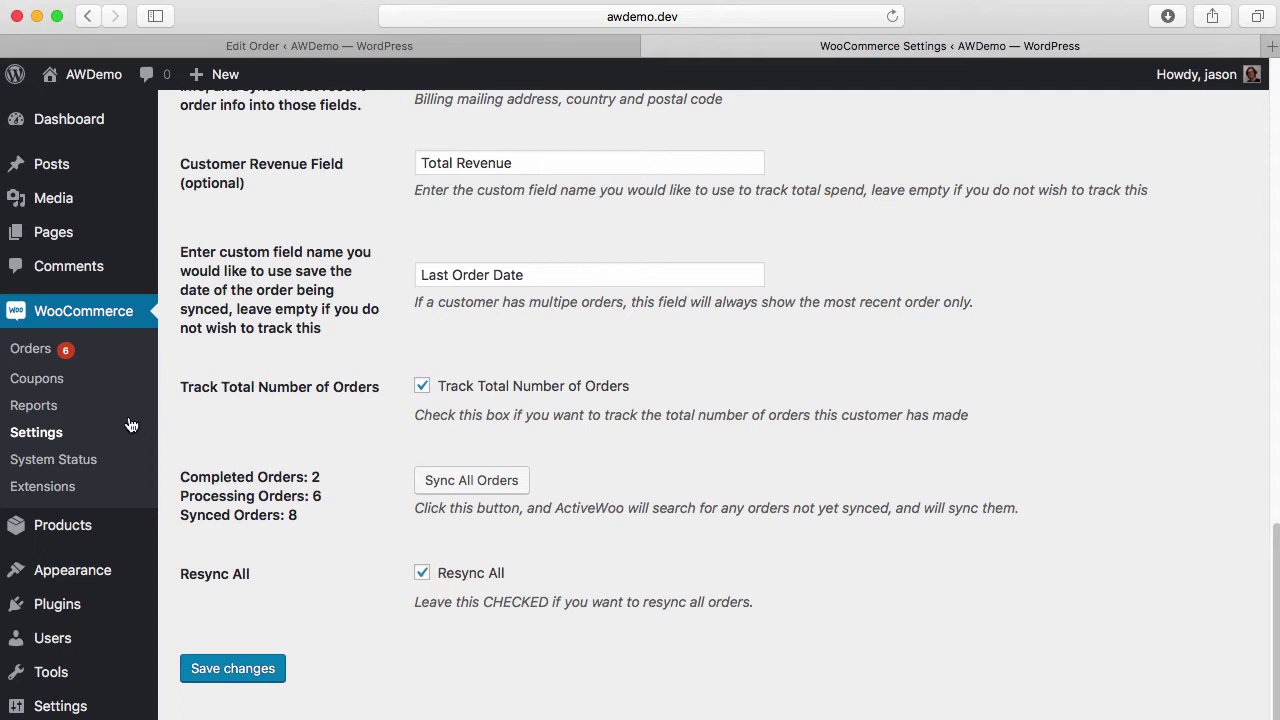
left_click(52, 356, "super")
left_click(1037, 46)
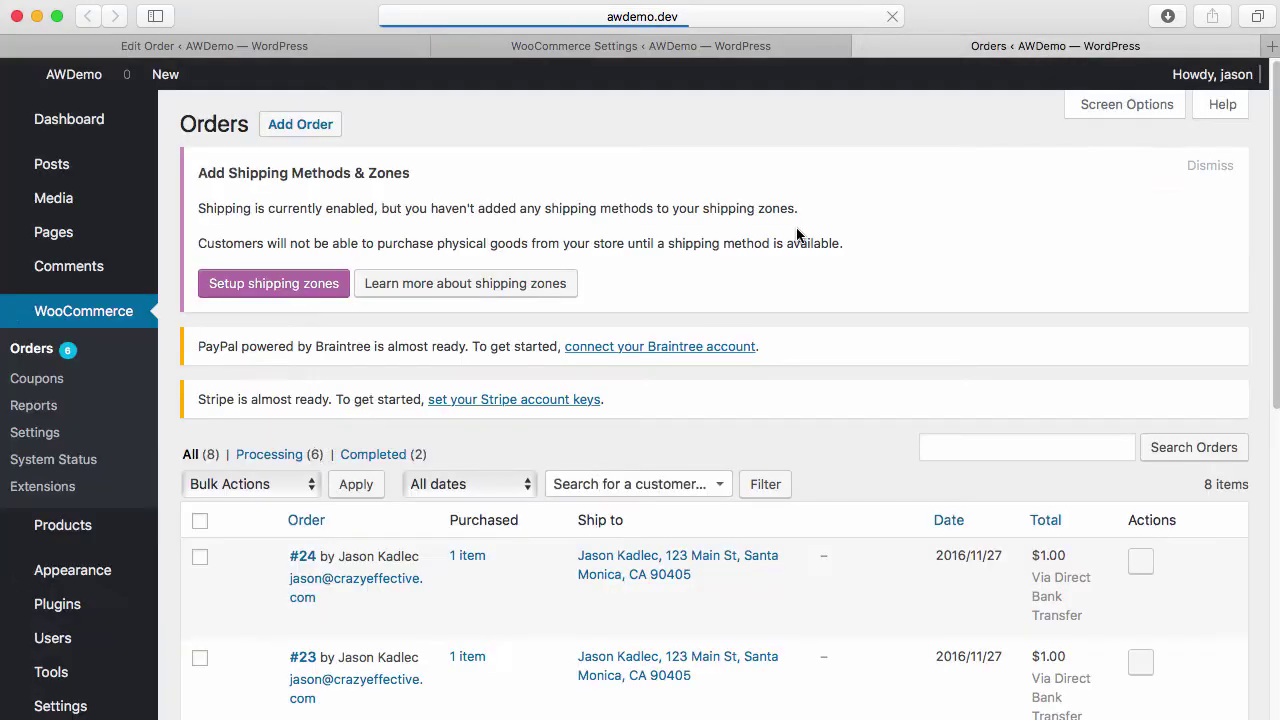
left_click(300, 557)
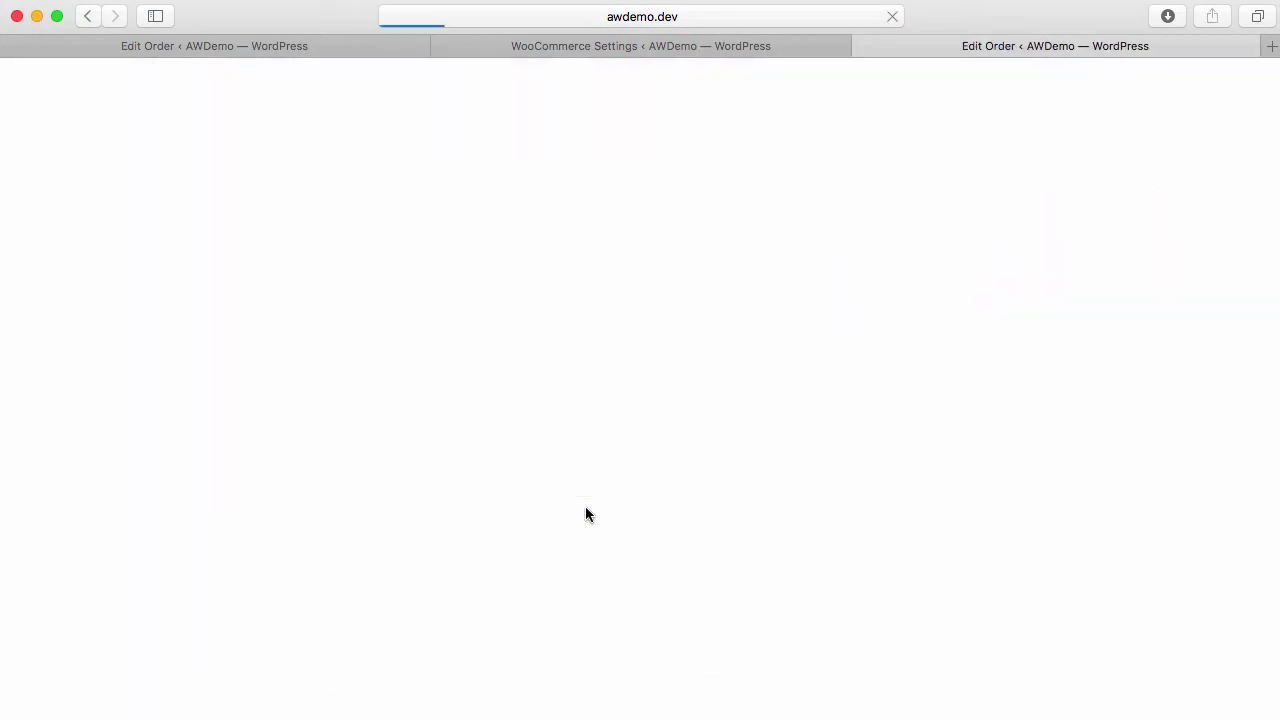
scroll(365, 576, "down", 3)
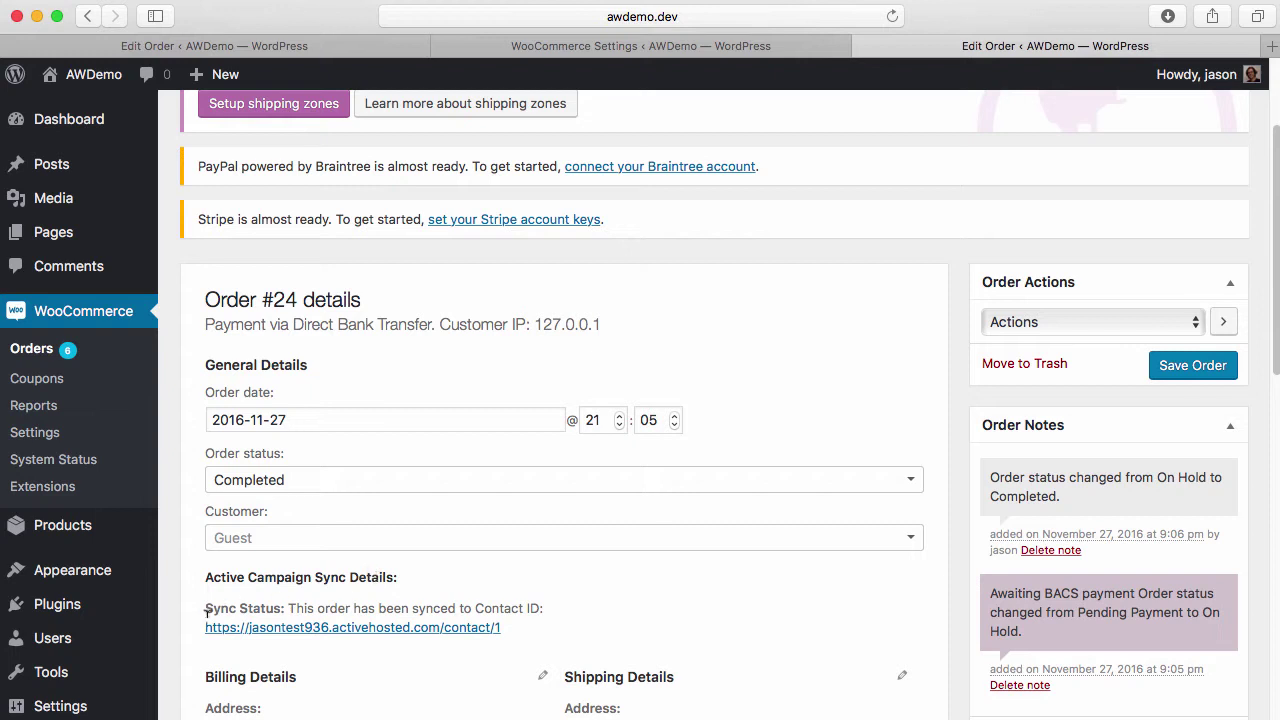
left_click_drag(207, 610, 538, 627)
left_click(302, 608)
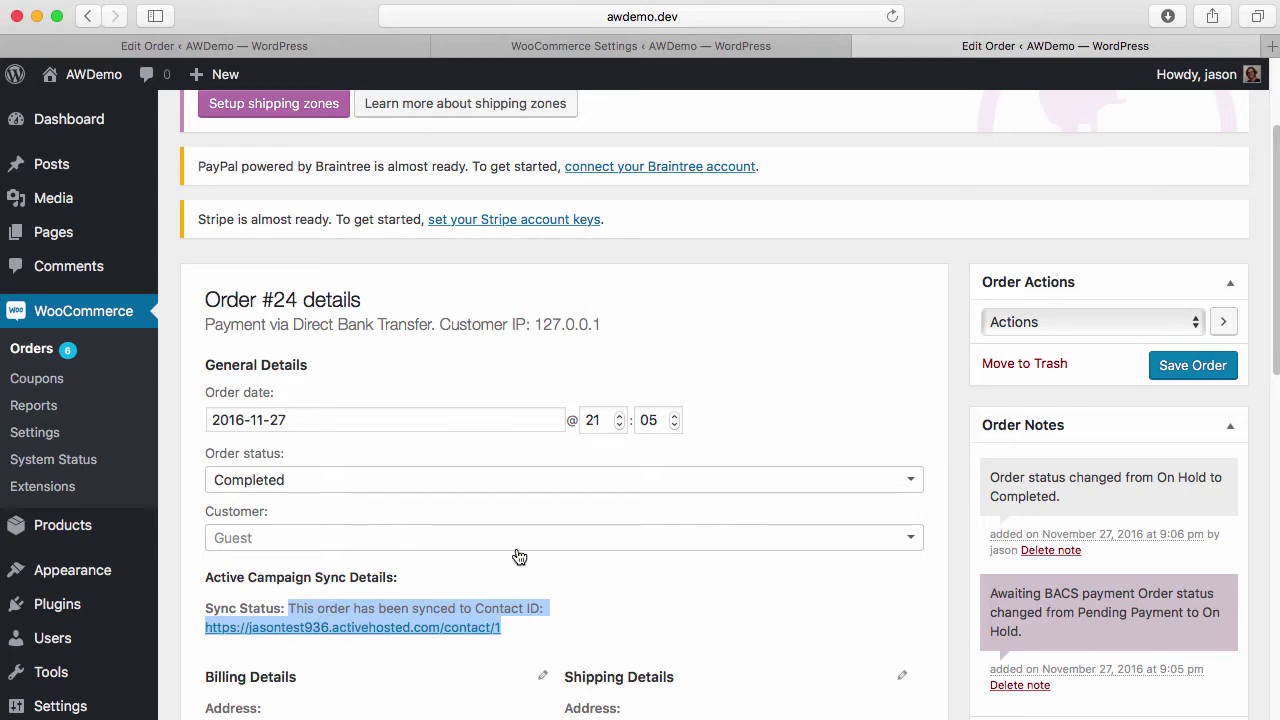
left_click(655, 46)
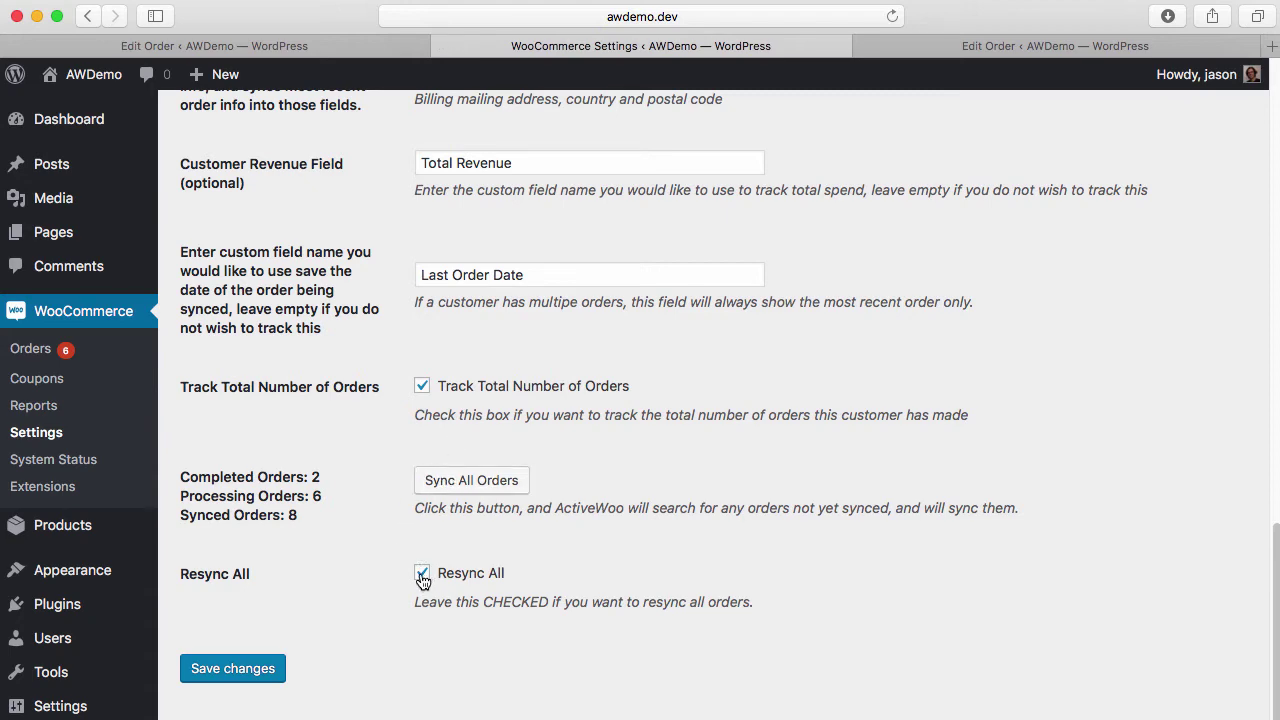
left_click(937, 55)
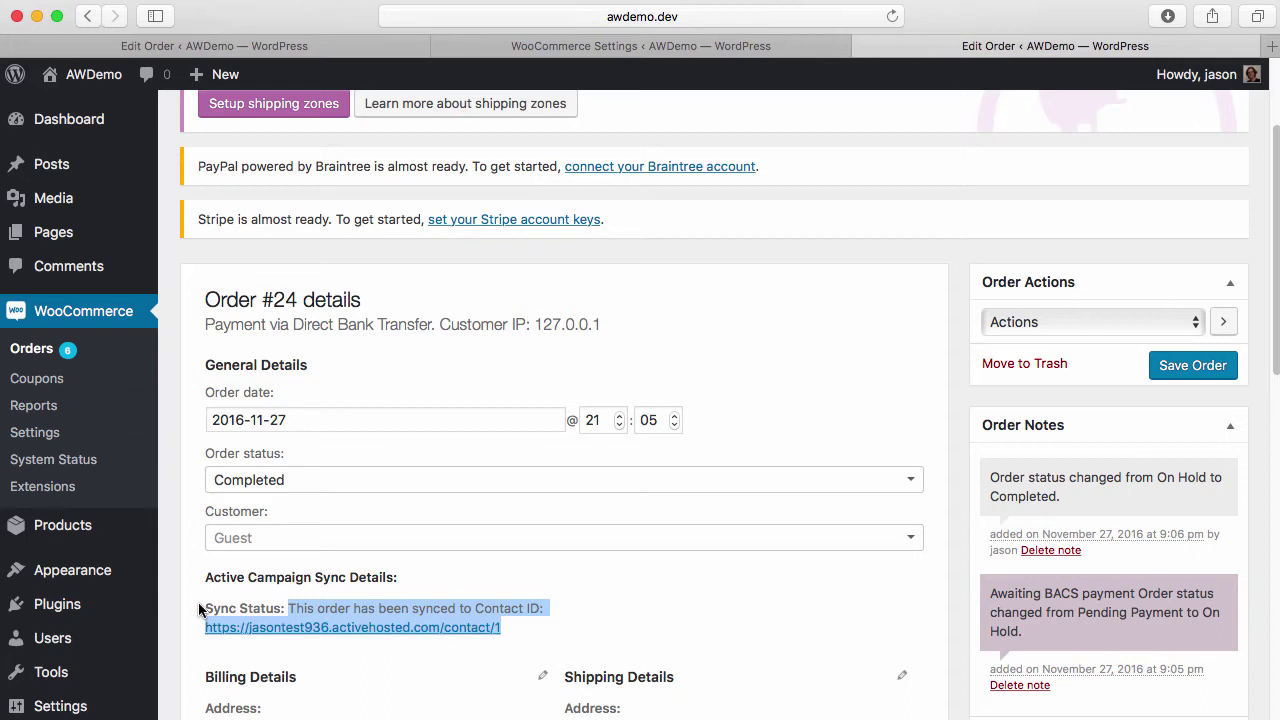
left_click_drag(200, 610, 760, 326)
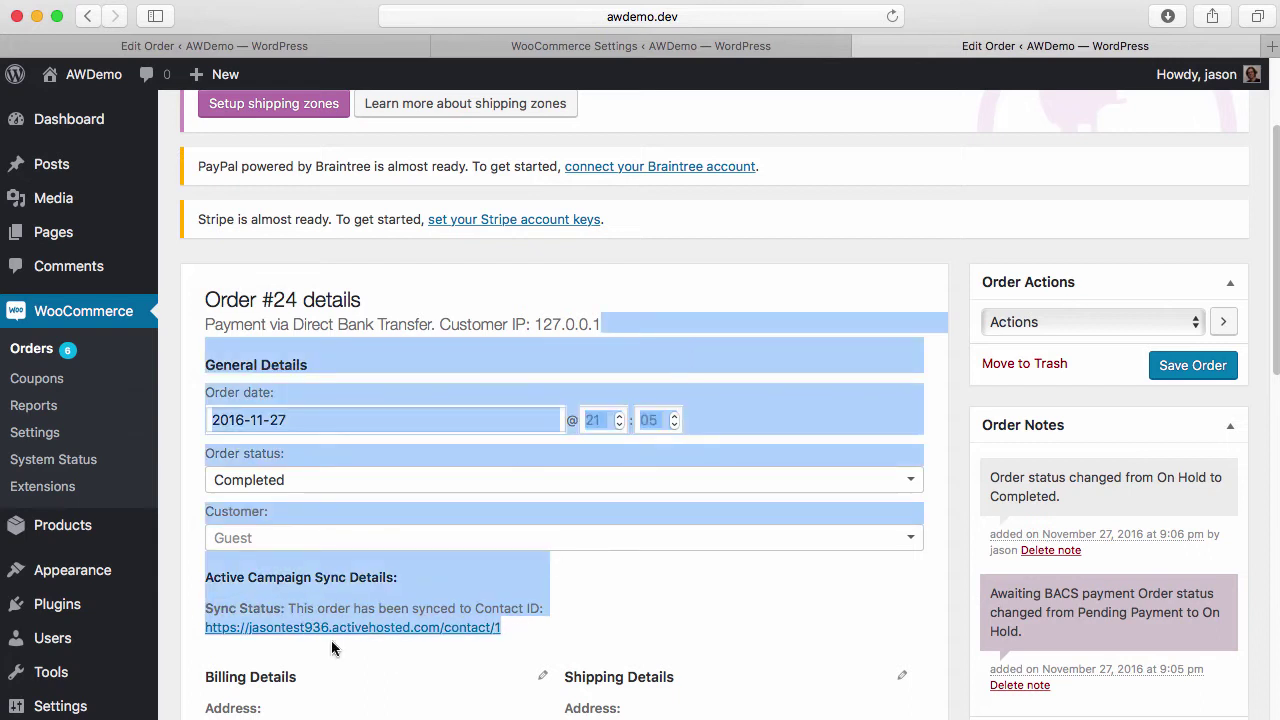
left_click(865, 47)
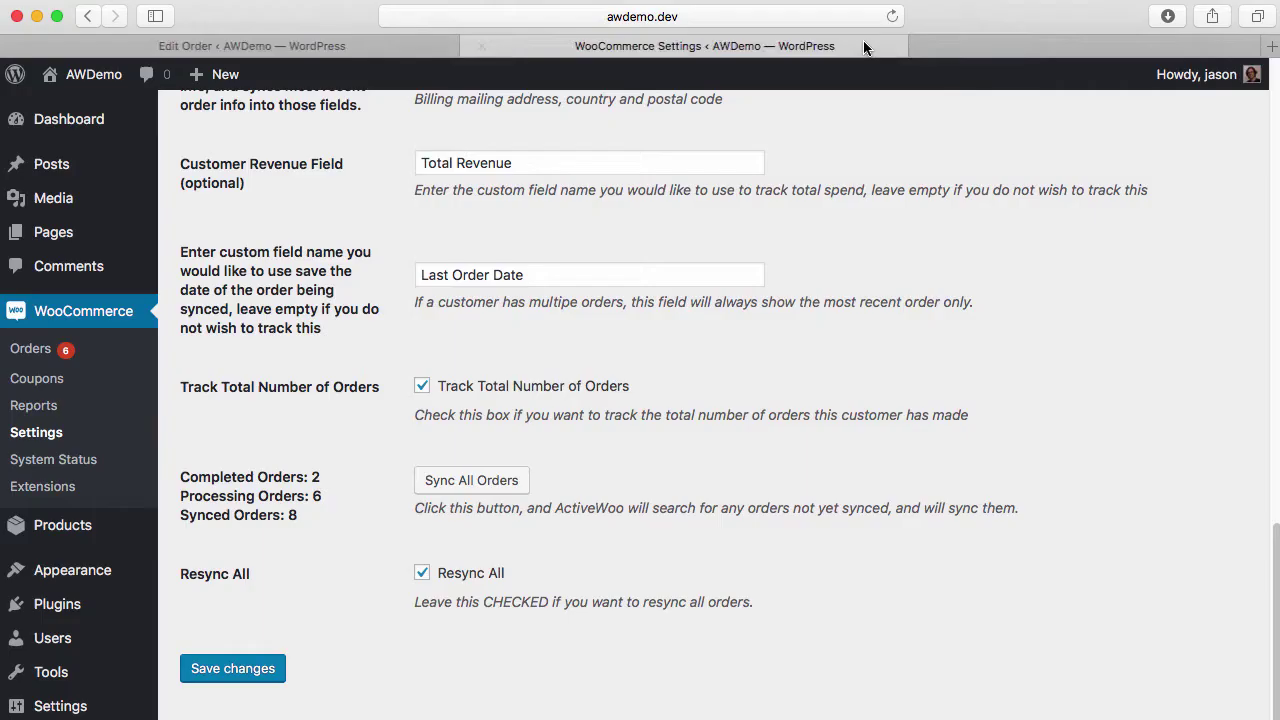
Save the settings and confirm Sync All Orders so the background resync starts at 1/8
left_click(248, 670)
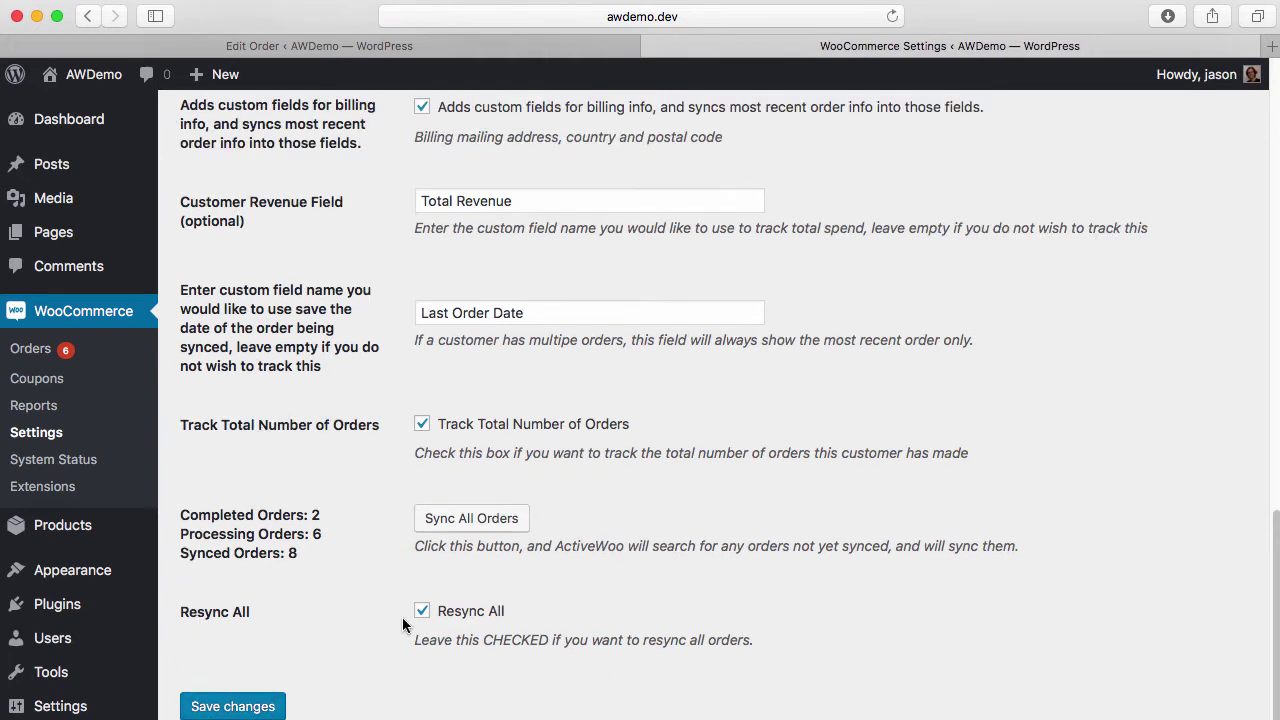
left_click(518, 521)
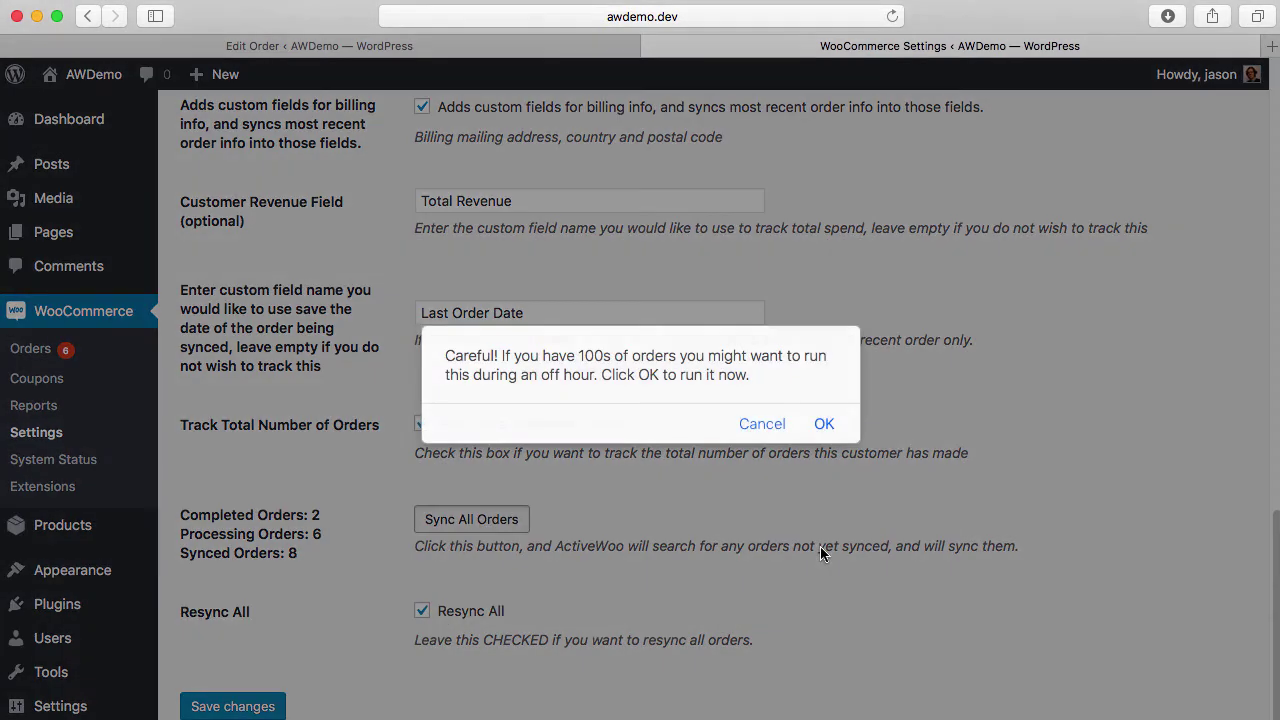
left_click(821, 423)
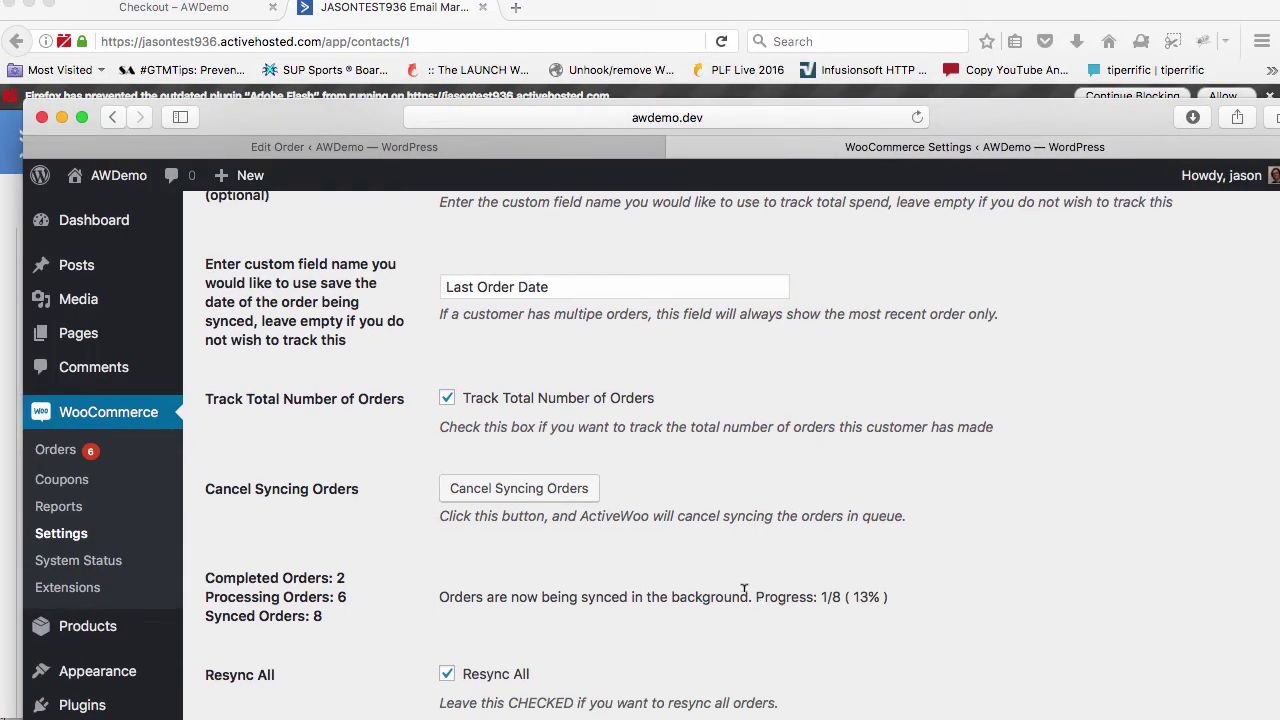
Check the sync progress readout and completion percentage, then bring up the ActiveCampaign contact page
left_click_drag(753, 592, 939, 595)
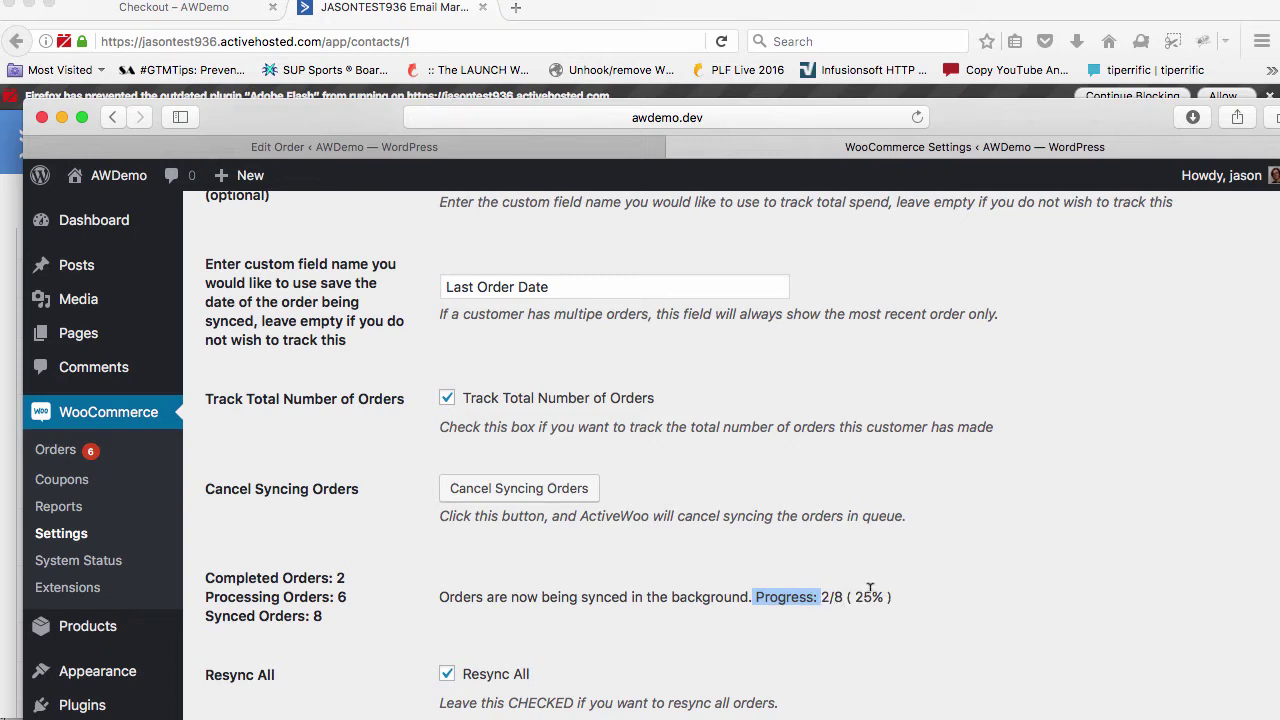
left_click_drag(853, 595, 899, 596)
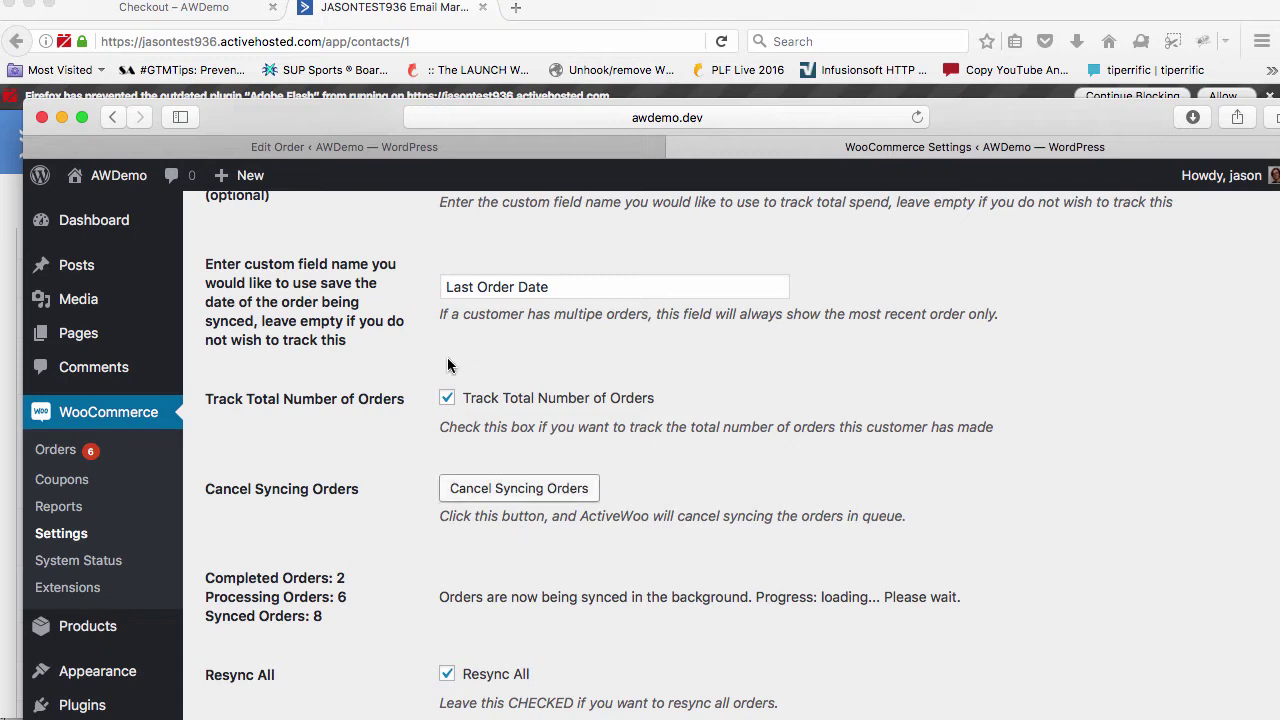
left_click(336, 14)
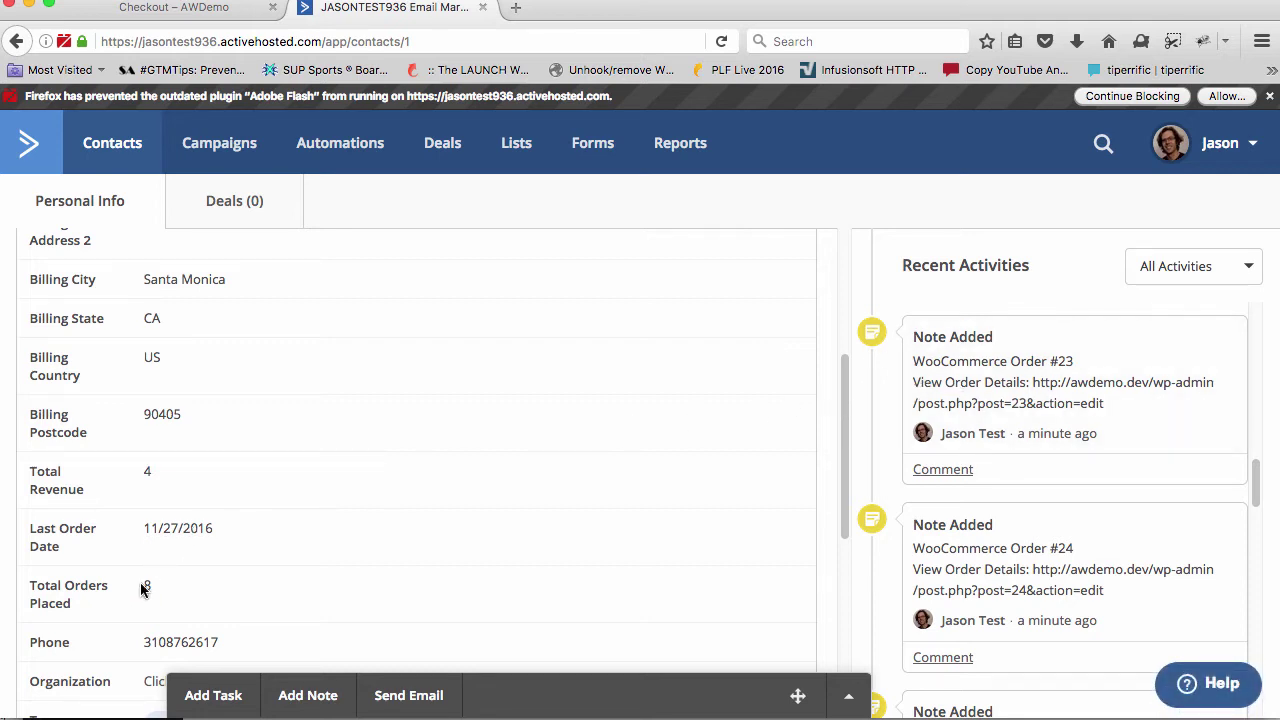
Verify the contact's Total Orders Placed reads 8, then return to the WooCommerce settings window
left_click_drag(141, 590, 169, 588)
left_click(390, 718)
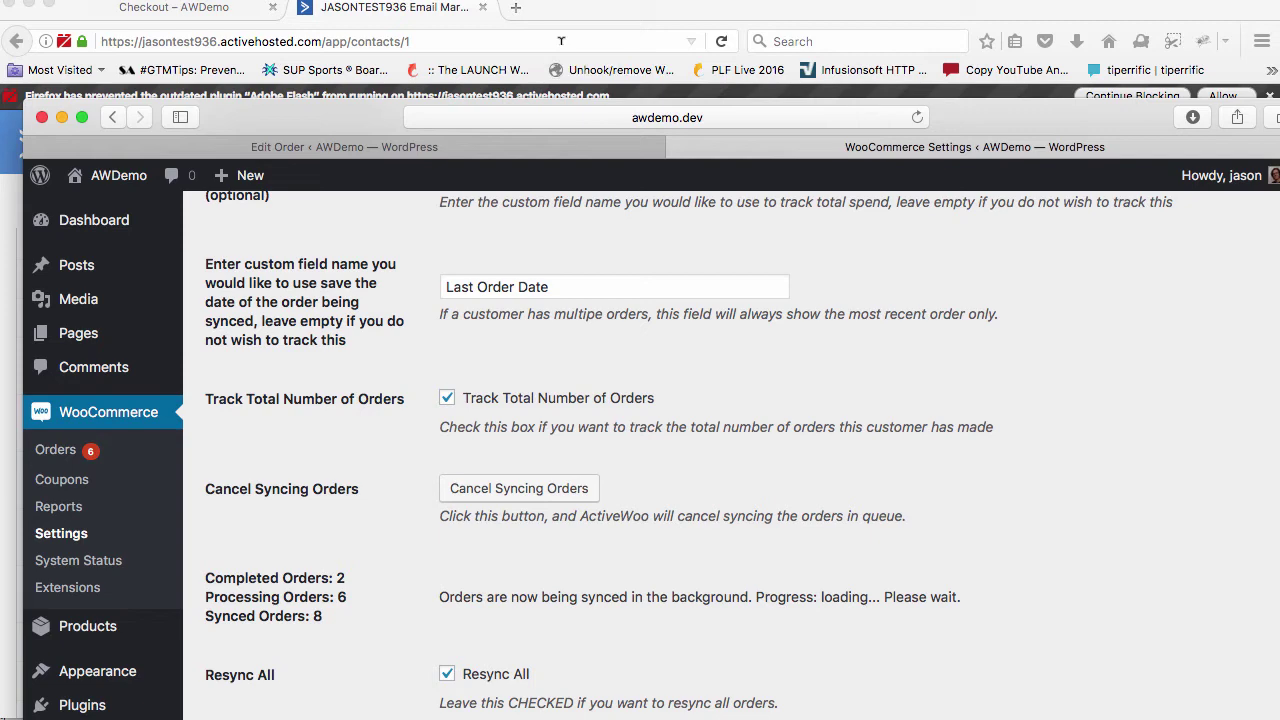
left_click(562, 9)
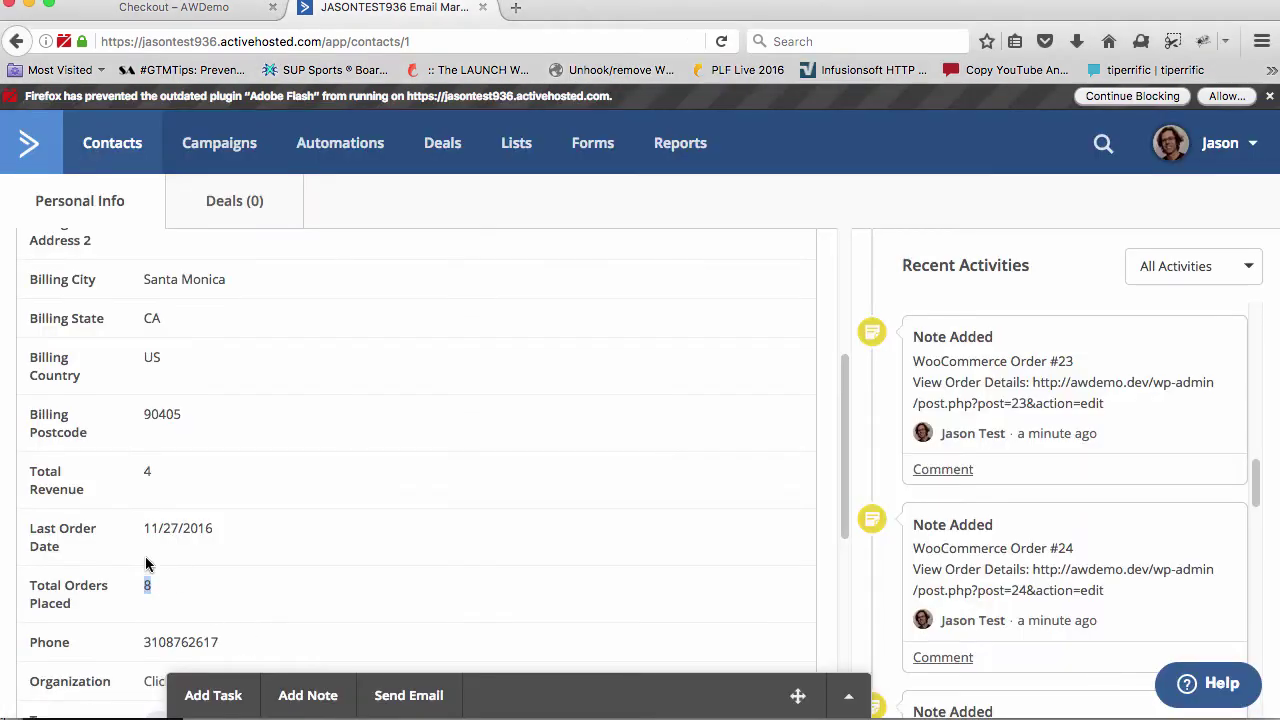
key("super+Tab")
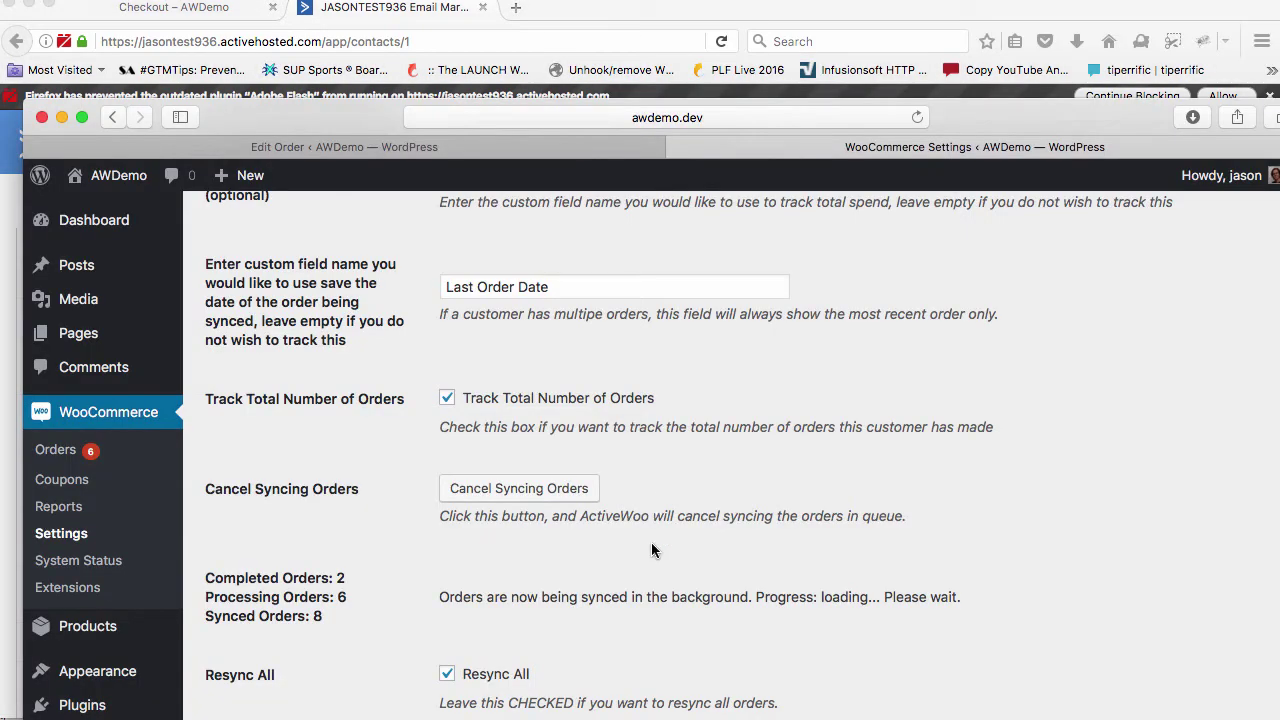
Expand the Active Campaign WooCommerce integration's Advanced Settings section
scroll(640, 617, "up", 15)
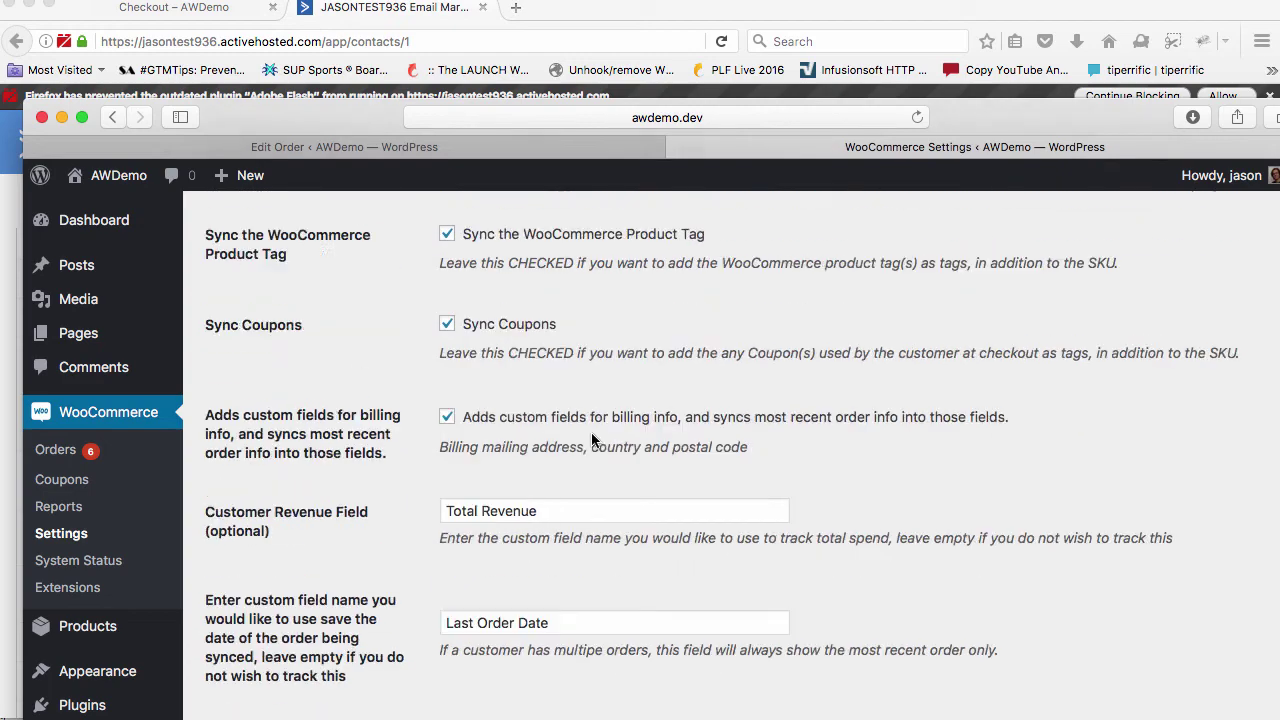
scroll(551, 356, "up", 5)
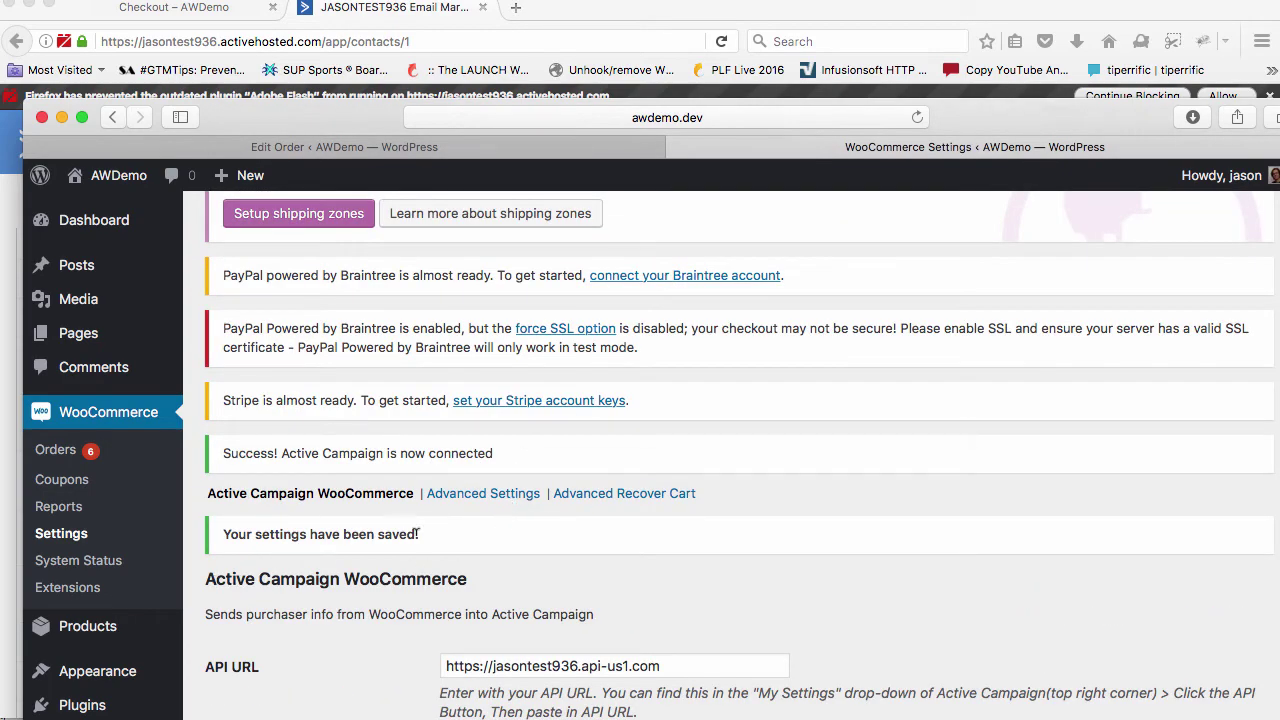
scroll(418, 620, "down", 10)
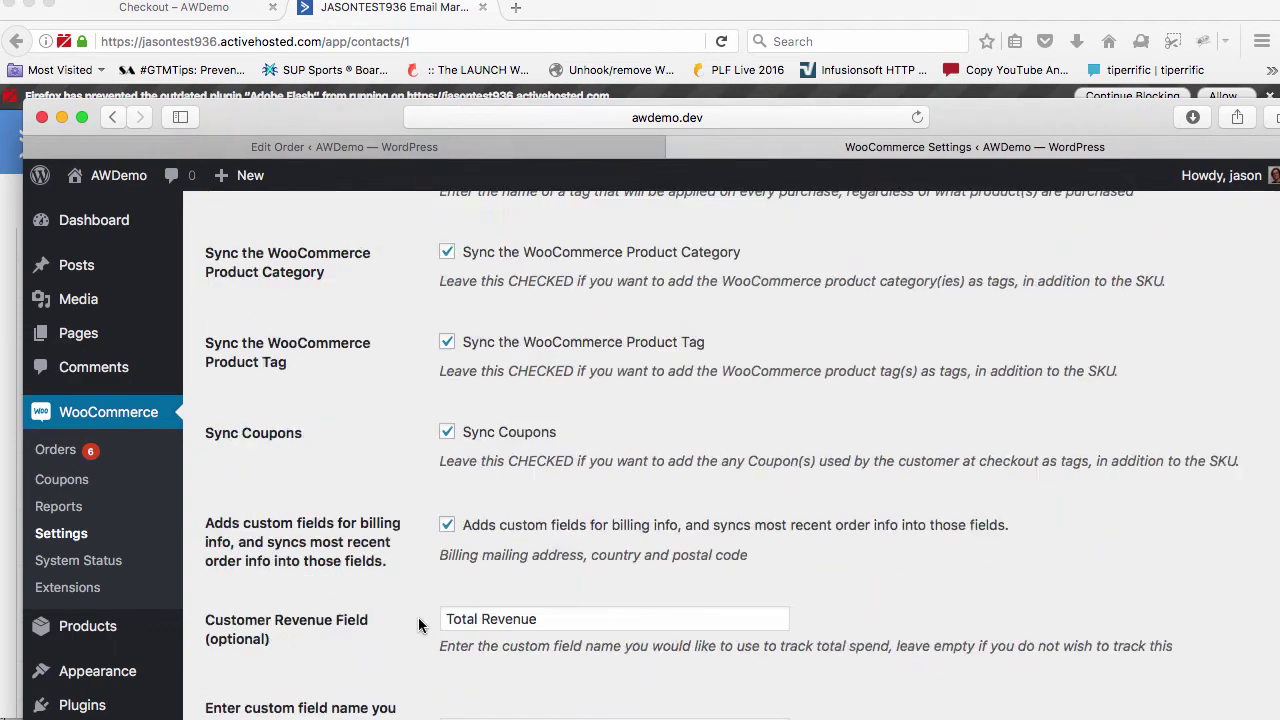
scroll(418, 622, "down", 8)
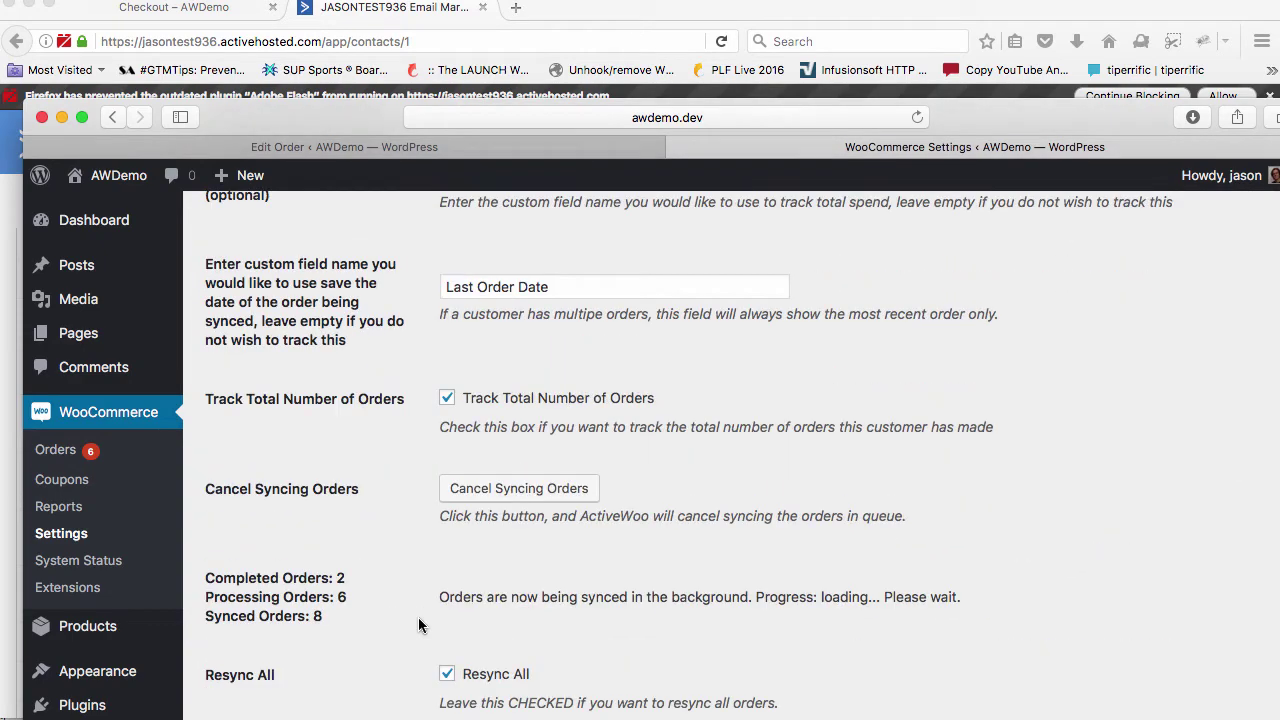
scroll(515, 538, "up", 15)
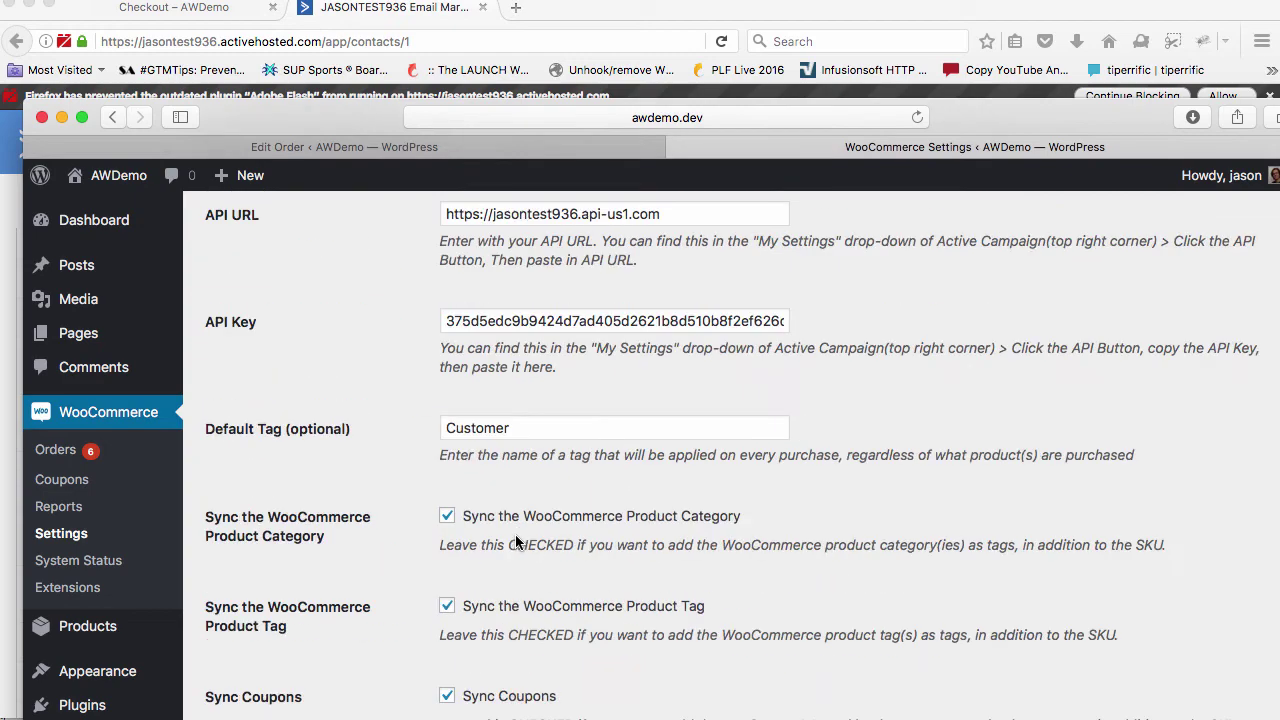
scroll(515, 534, "down", 5)
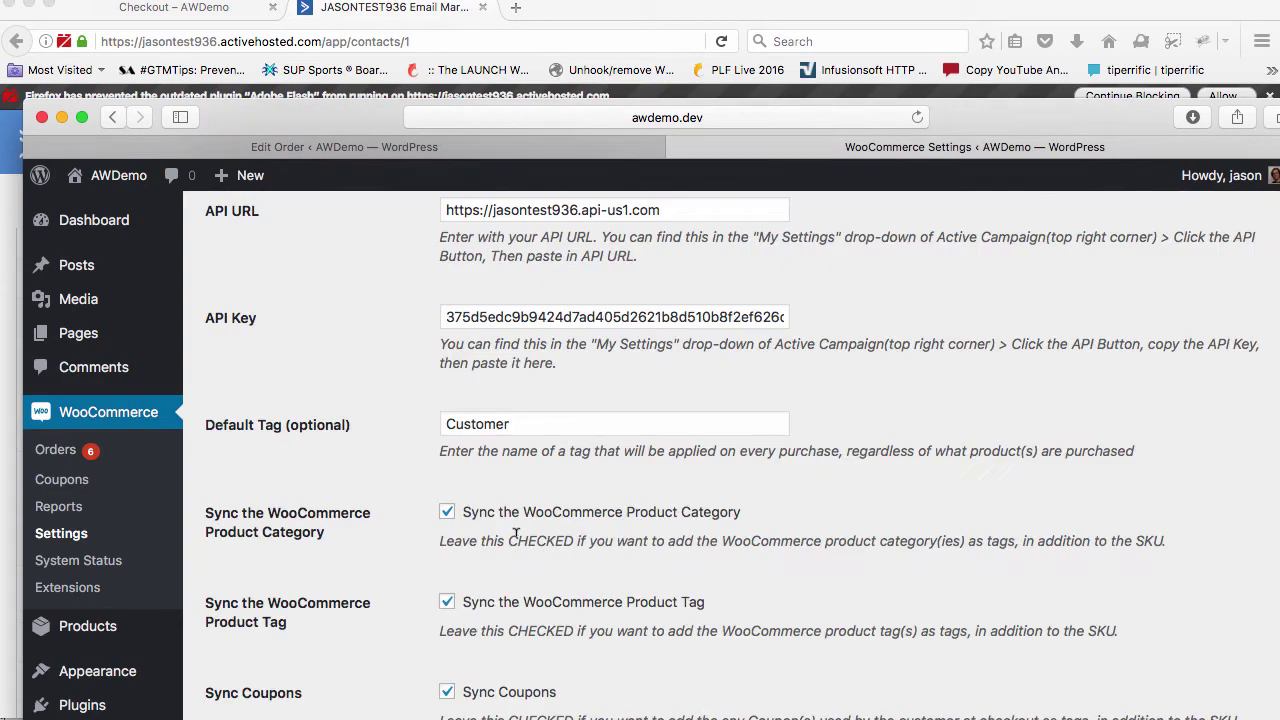
scroll(515, 538, "down", 8)
scroll(516, 542, "up", 15)
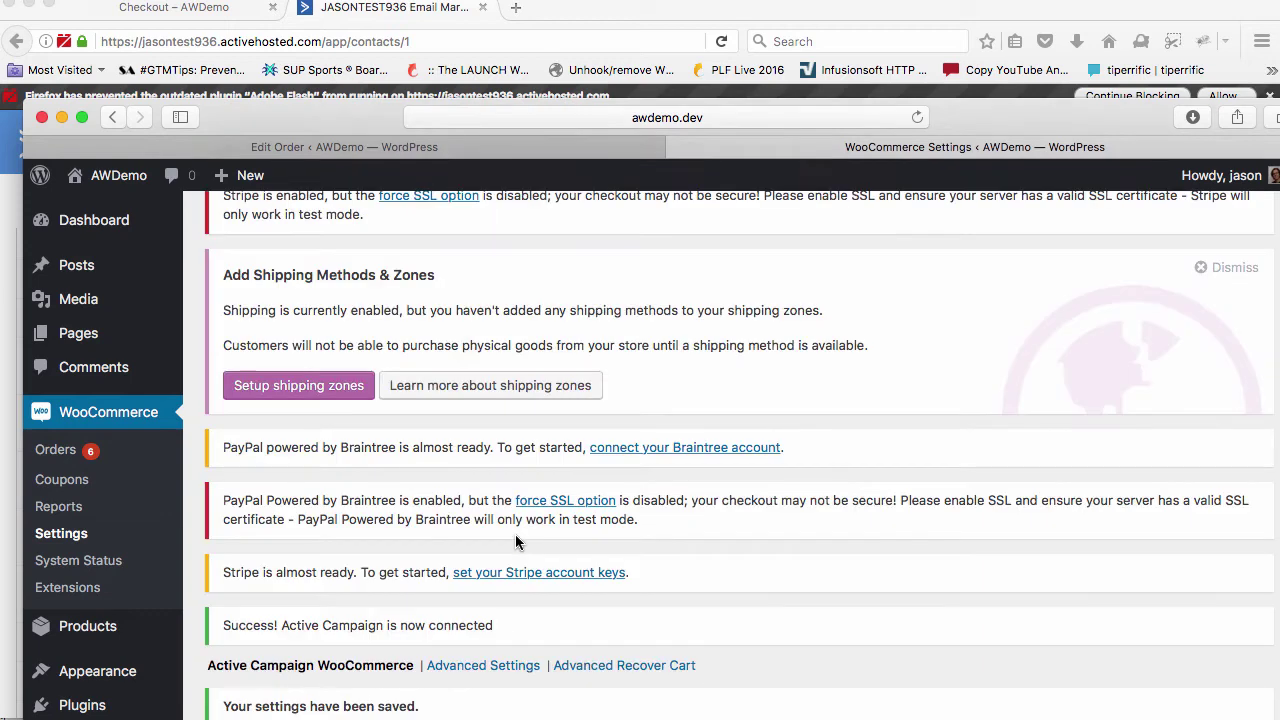
scroll(516, 542, "down", 5)
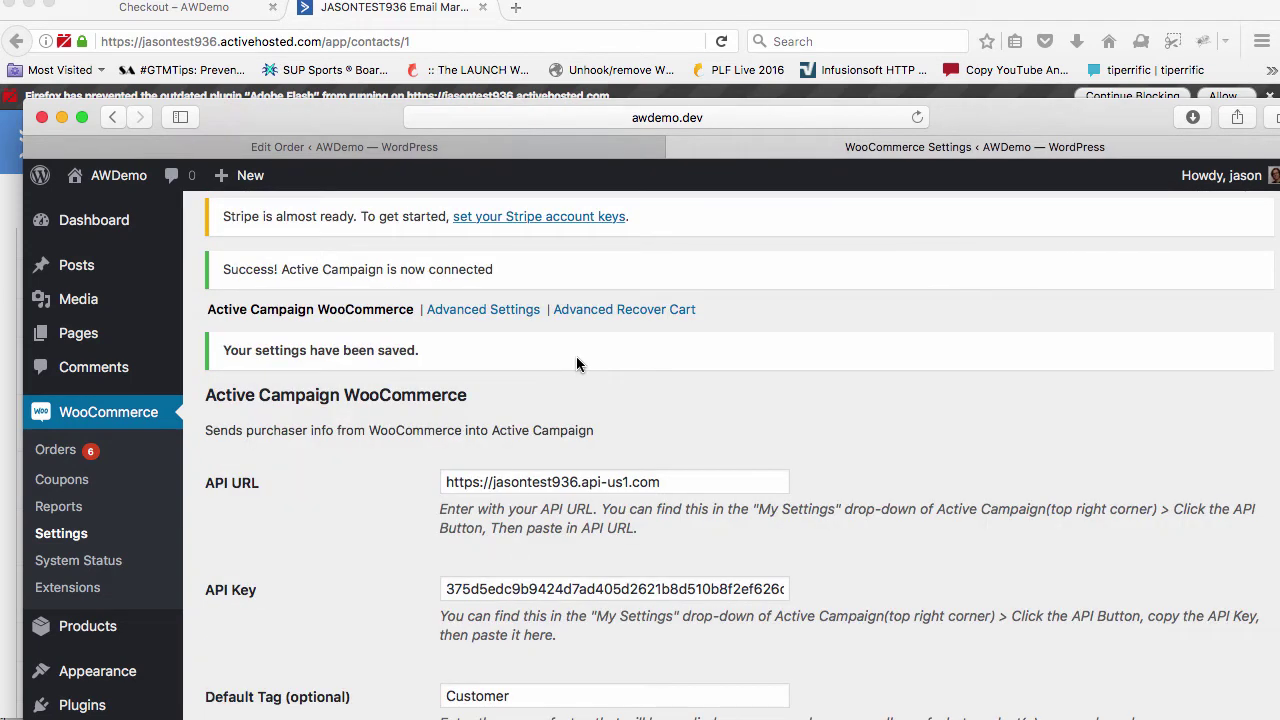
left_click(508, 313)
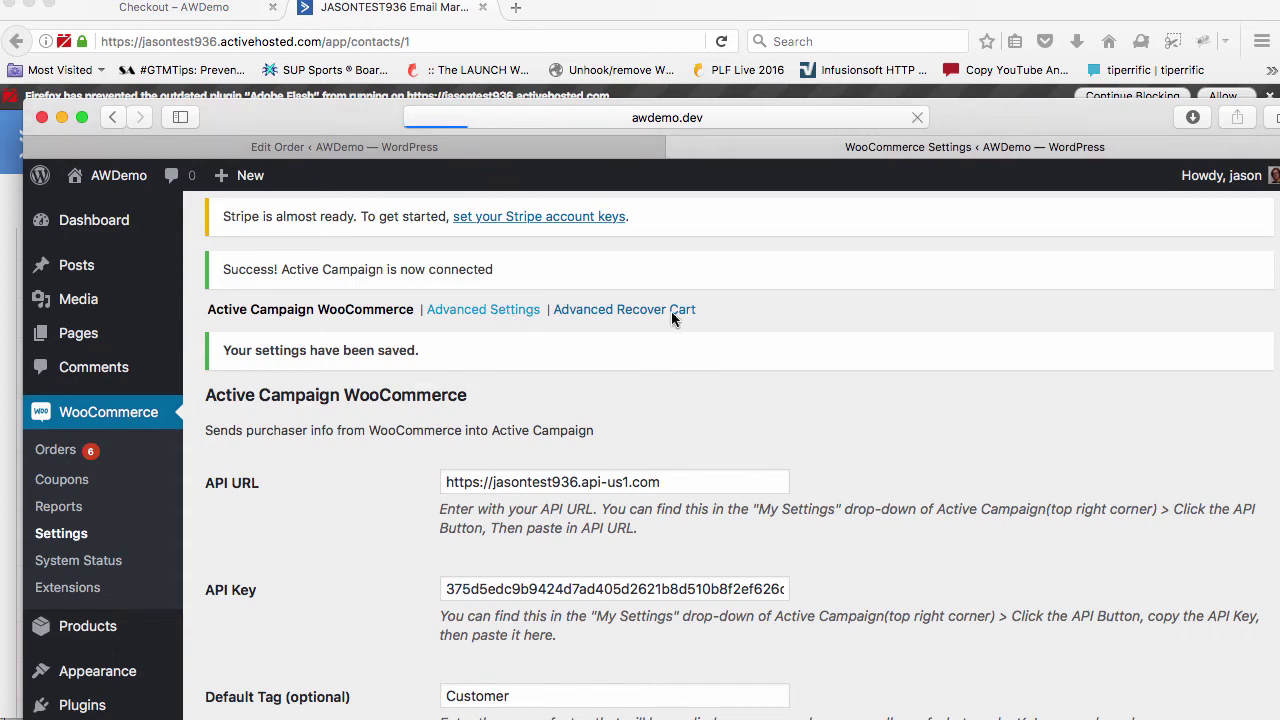
Review the advanced settings and select the empty SKU Prefix field, then switch to the ActiveCampaign contact
scroll(644, 409, "down", 5)
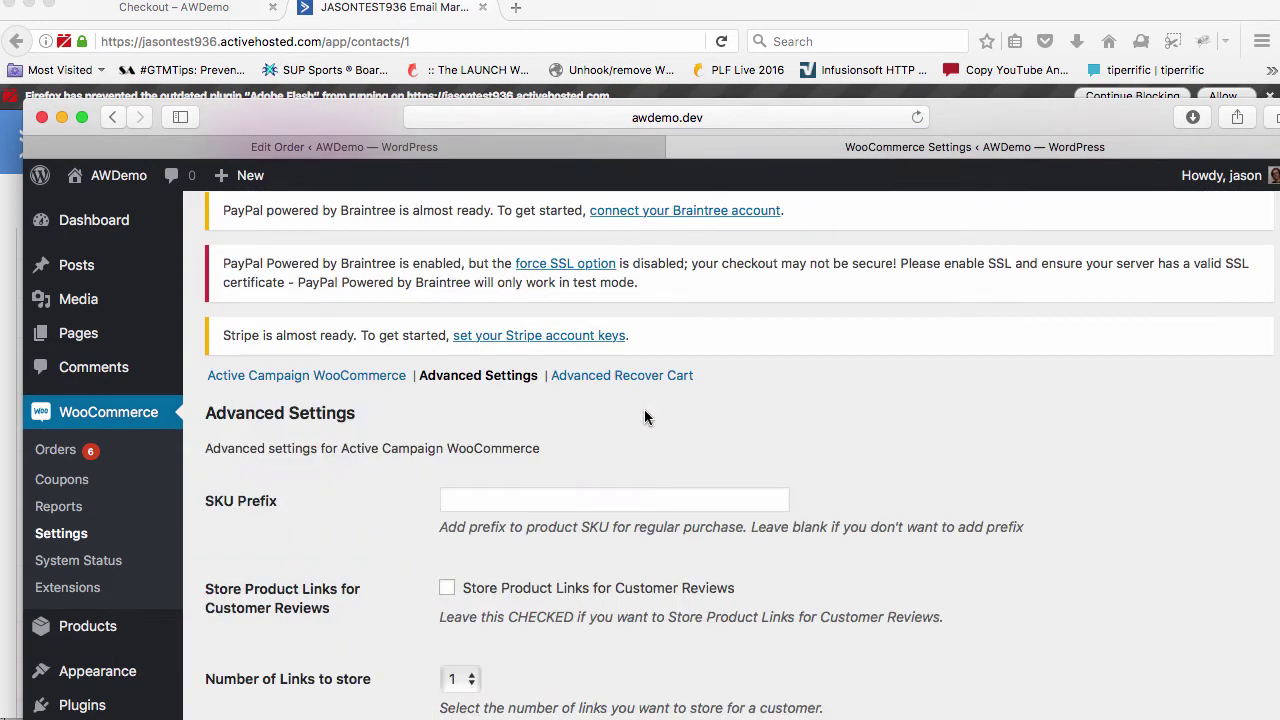
scroll(644, 409, "down", 3)
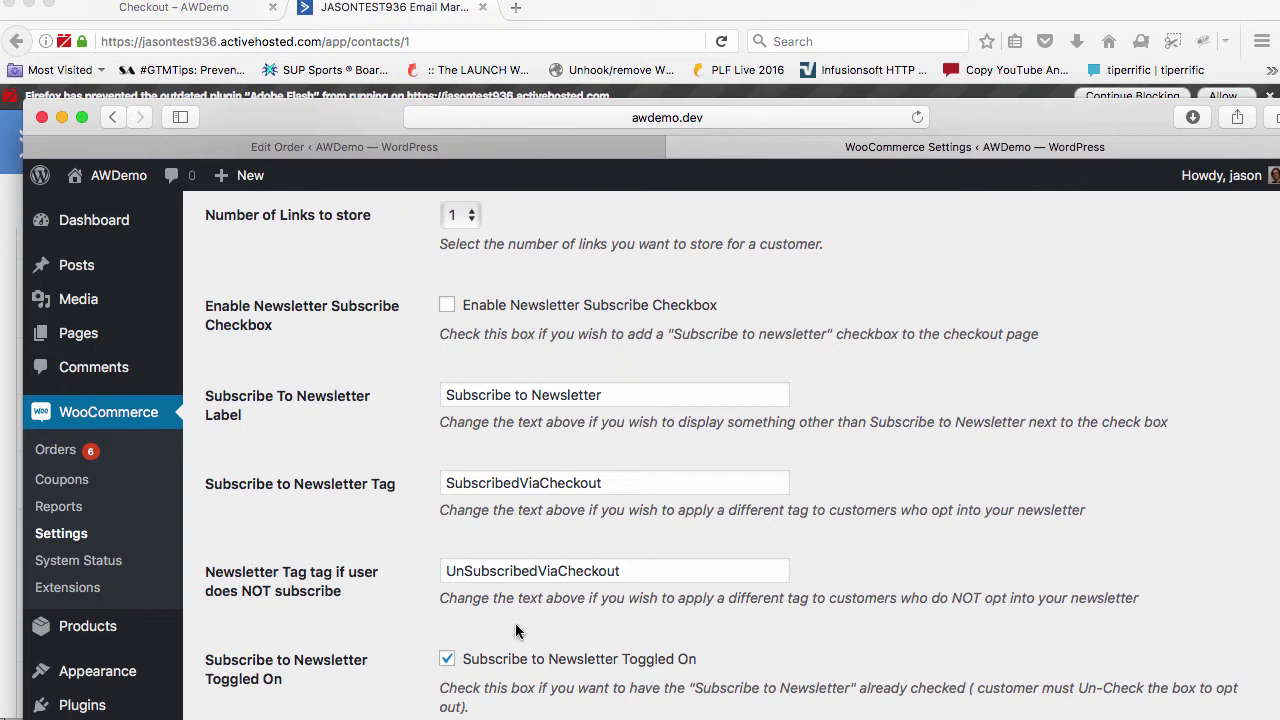
scroll(482, 625, "down", 1)
scroll(483, 625, "up", 4)
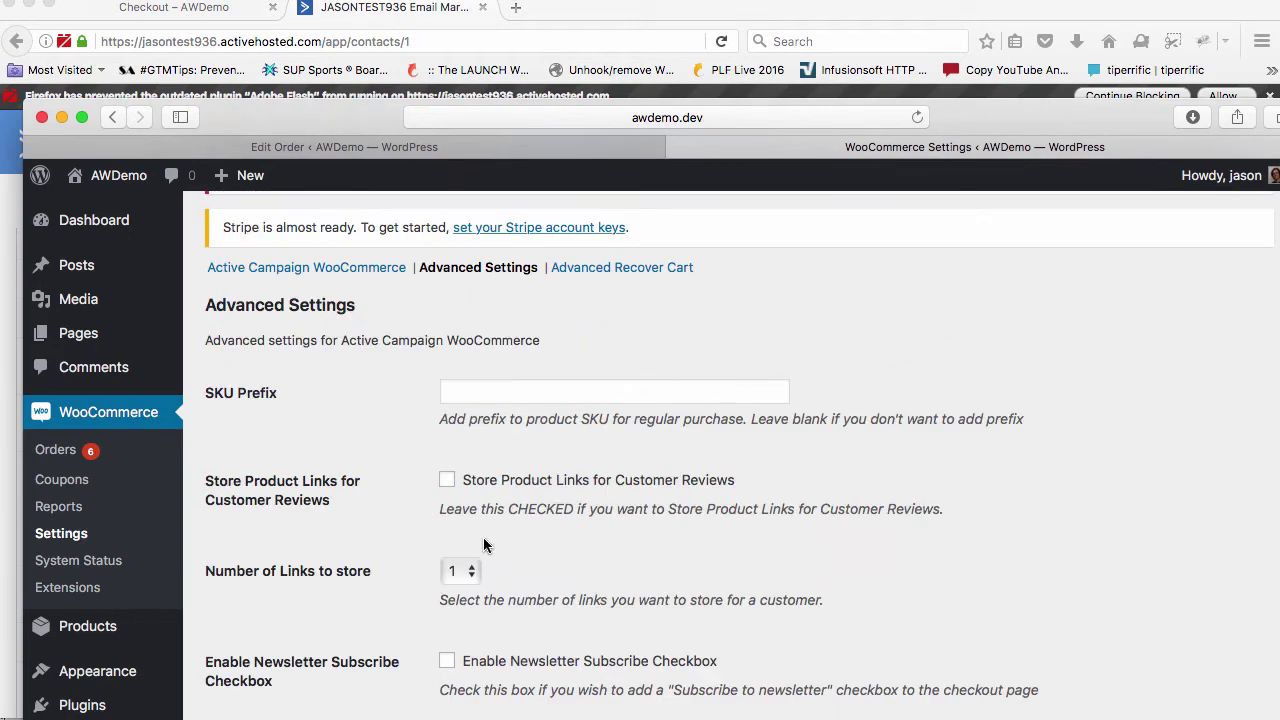
left_click(458, 388)
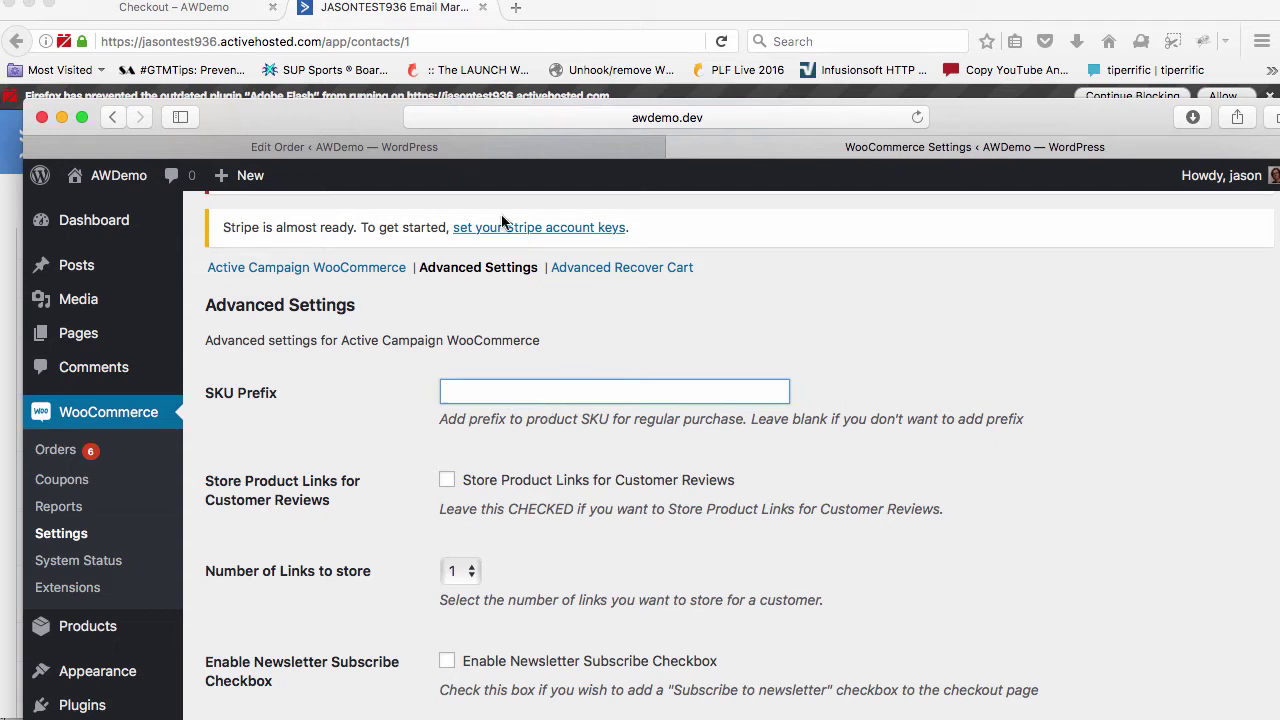
key("super+Tab")
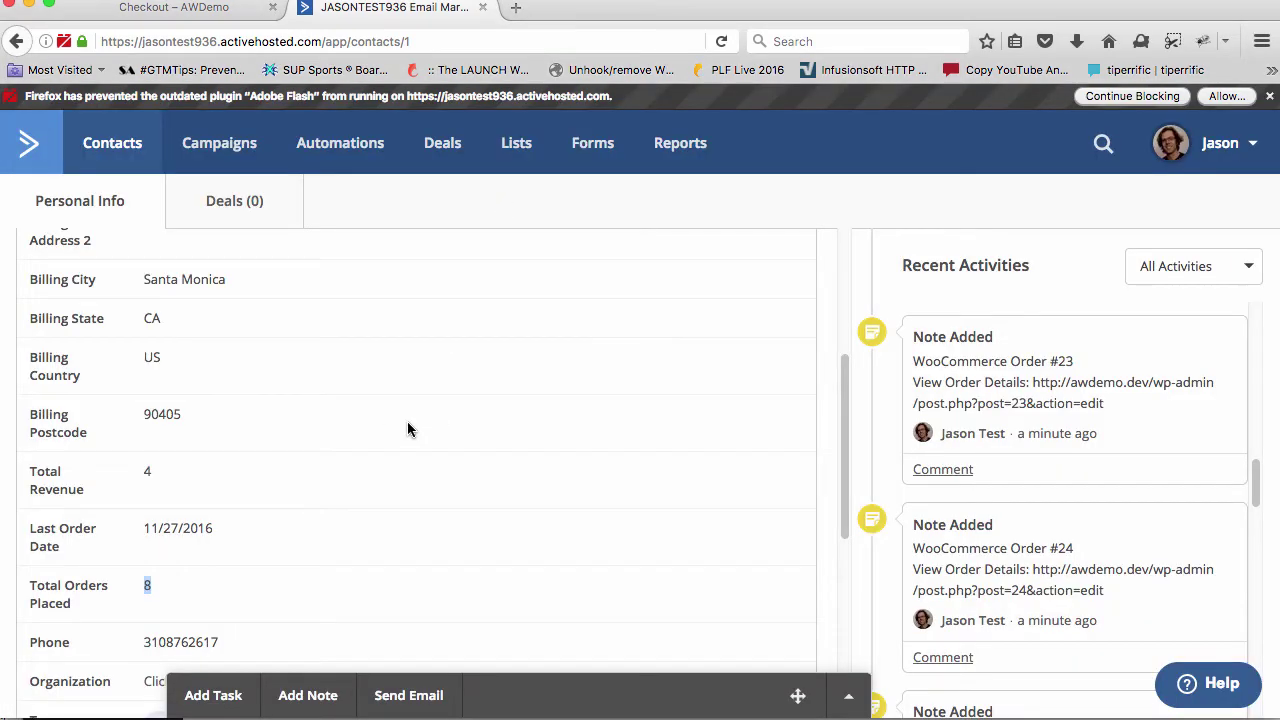
Type AW in the contact's tags field to reveal the existing AW-Simple tag, then return to WooCommerce
scroll(407, 430, "down", 4)
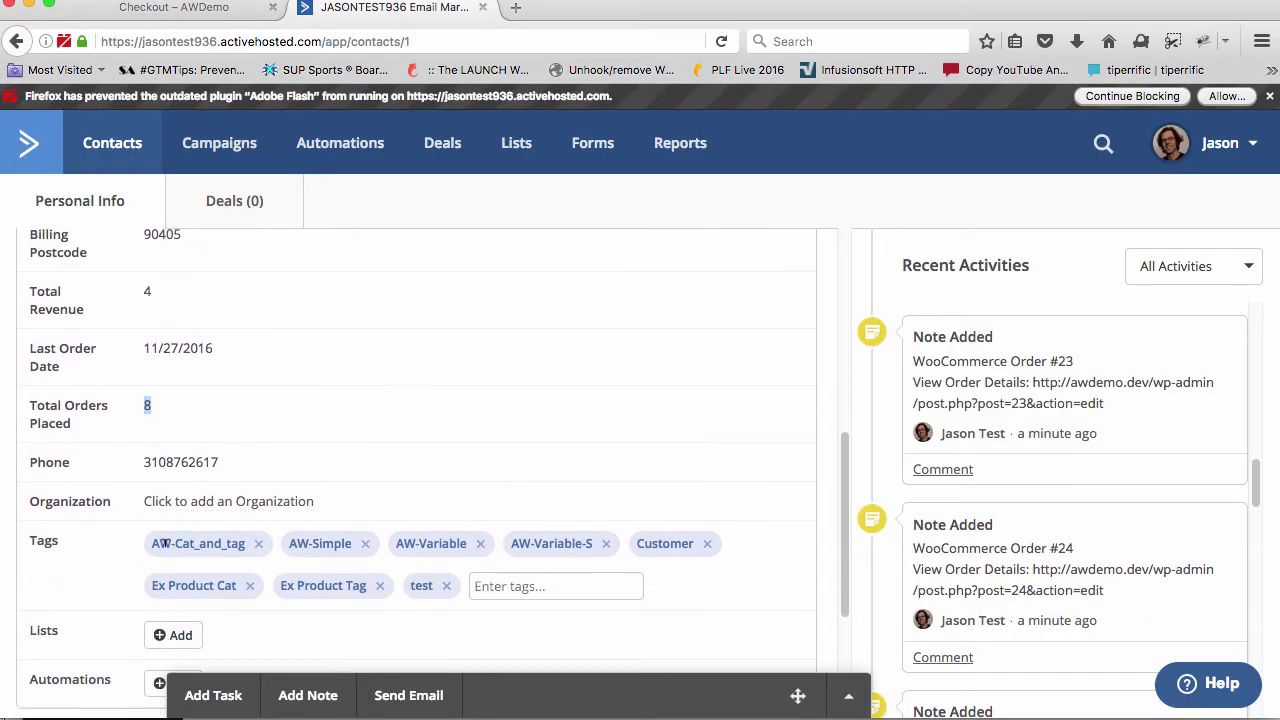
left_click(512, 585)
type("AS")
key("BackSpace")
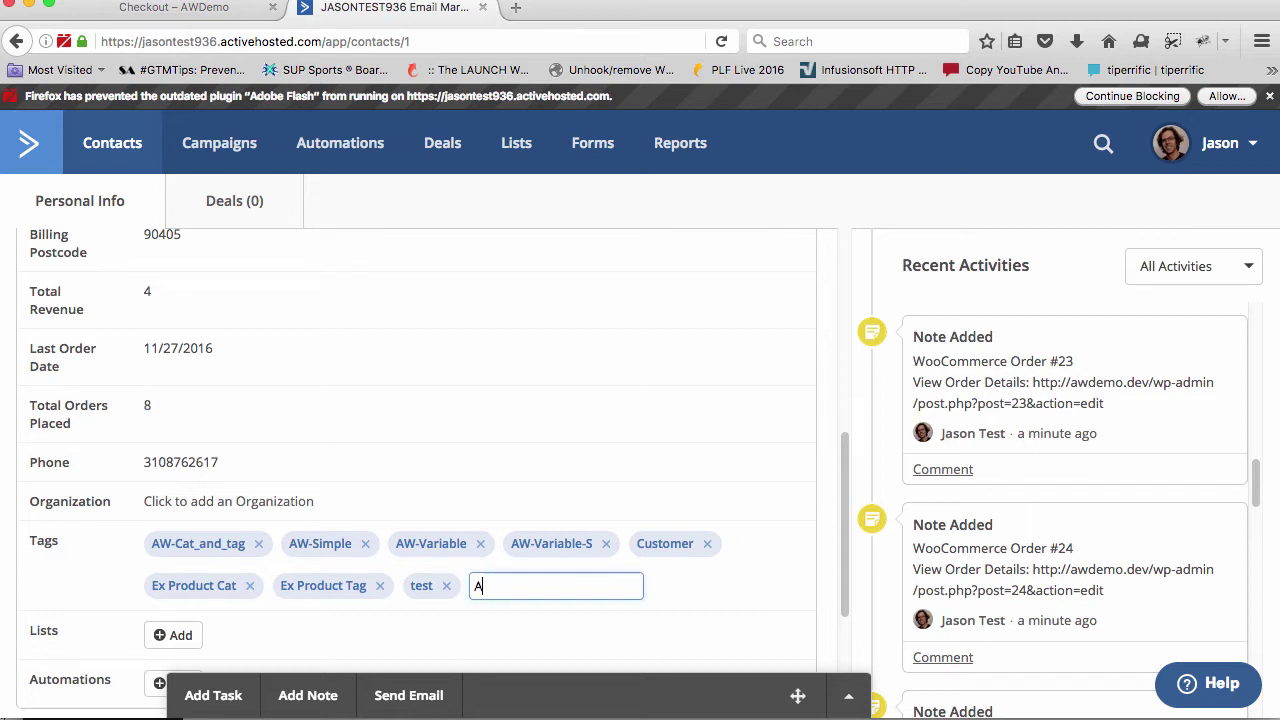
type("W-Simple")
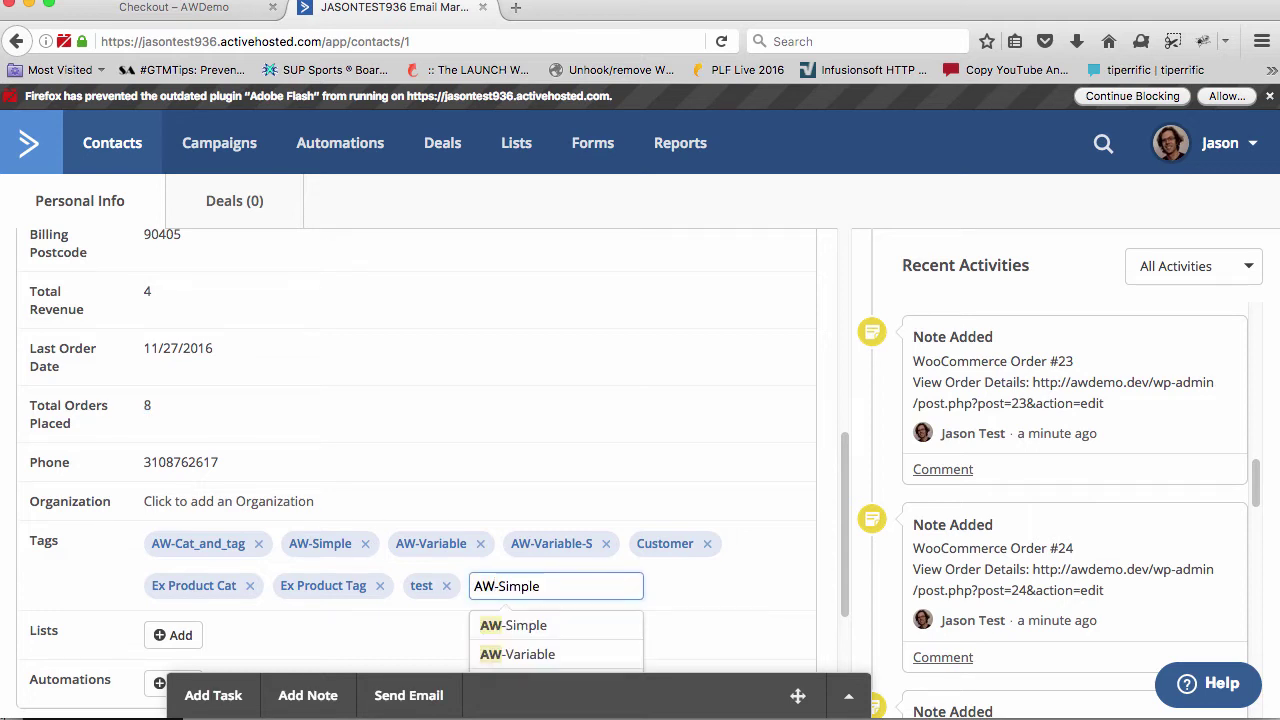
scroll(512, 585, "down", 2)
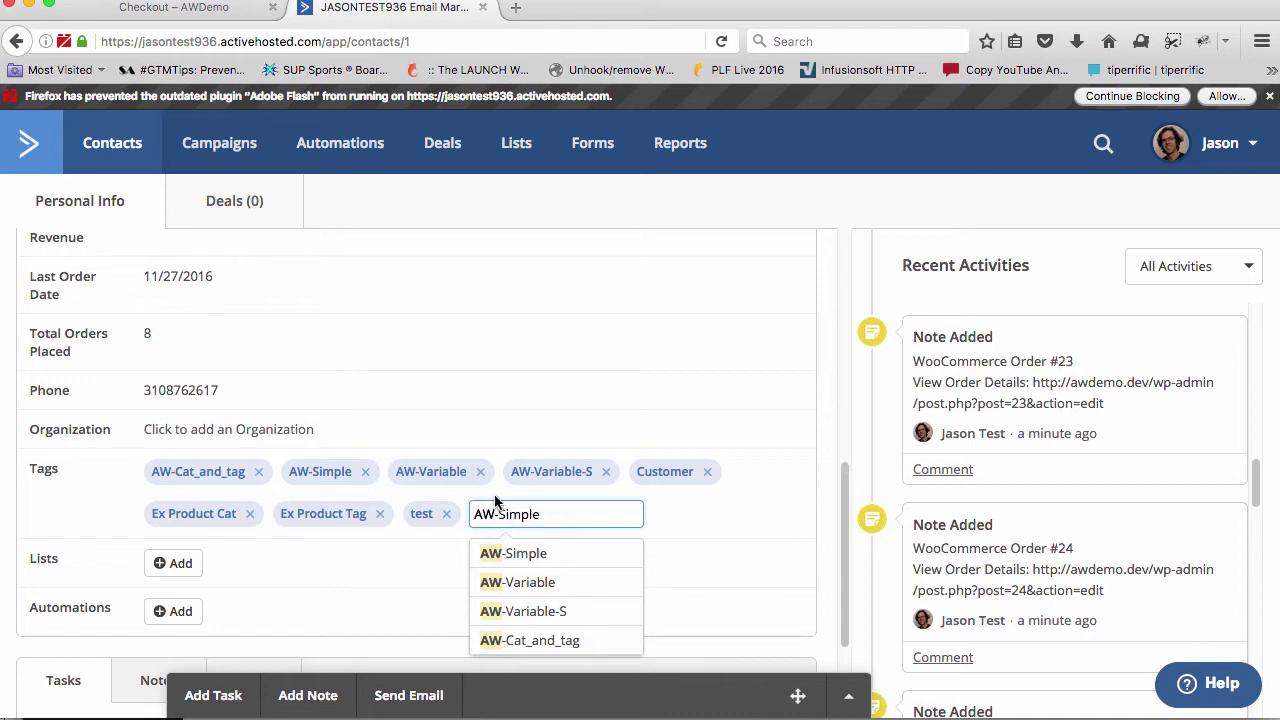
left_click(492, 514)
key("super+Tab")
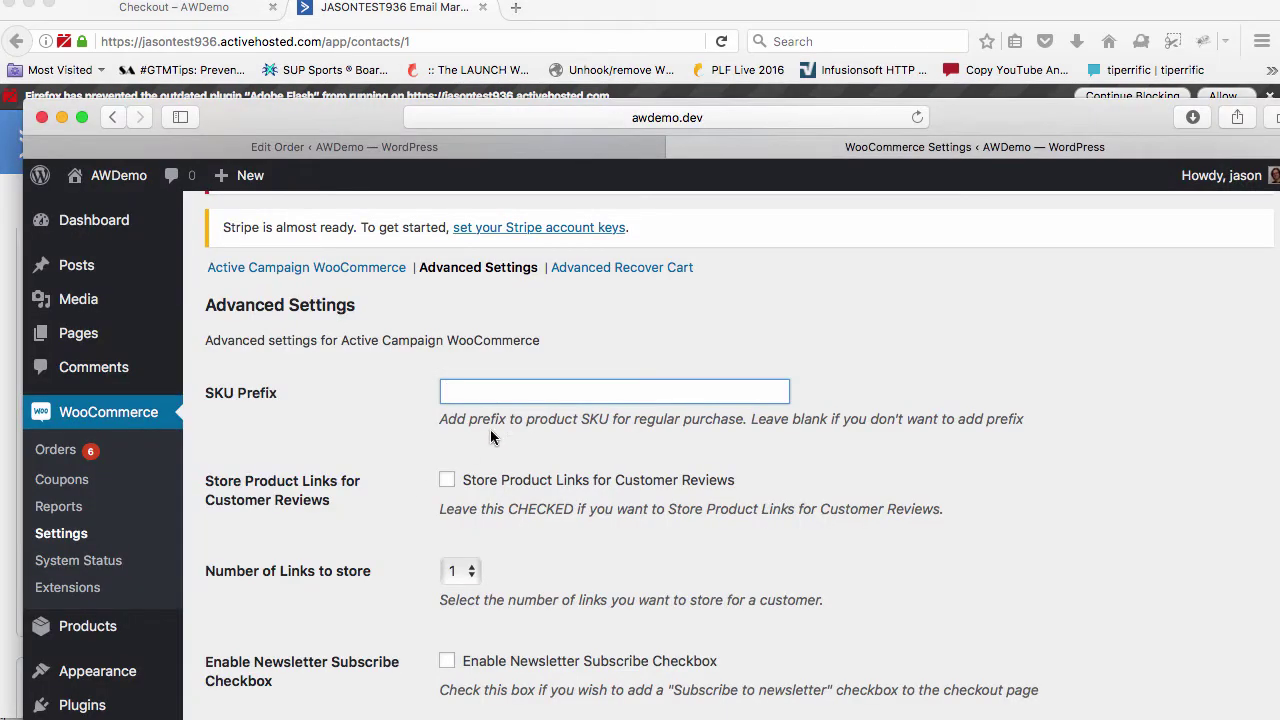
Enter 'Product' as the SKU Prefix and save, then switch to the ActiveCampaign contact
type("Product")
scroll(383, 470, "down", 4)
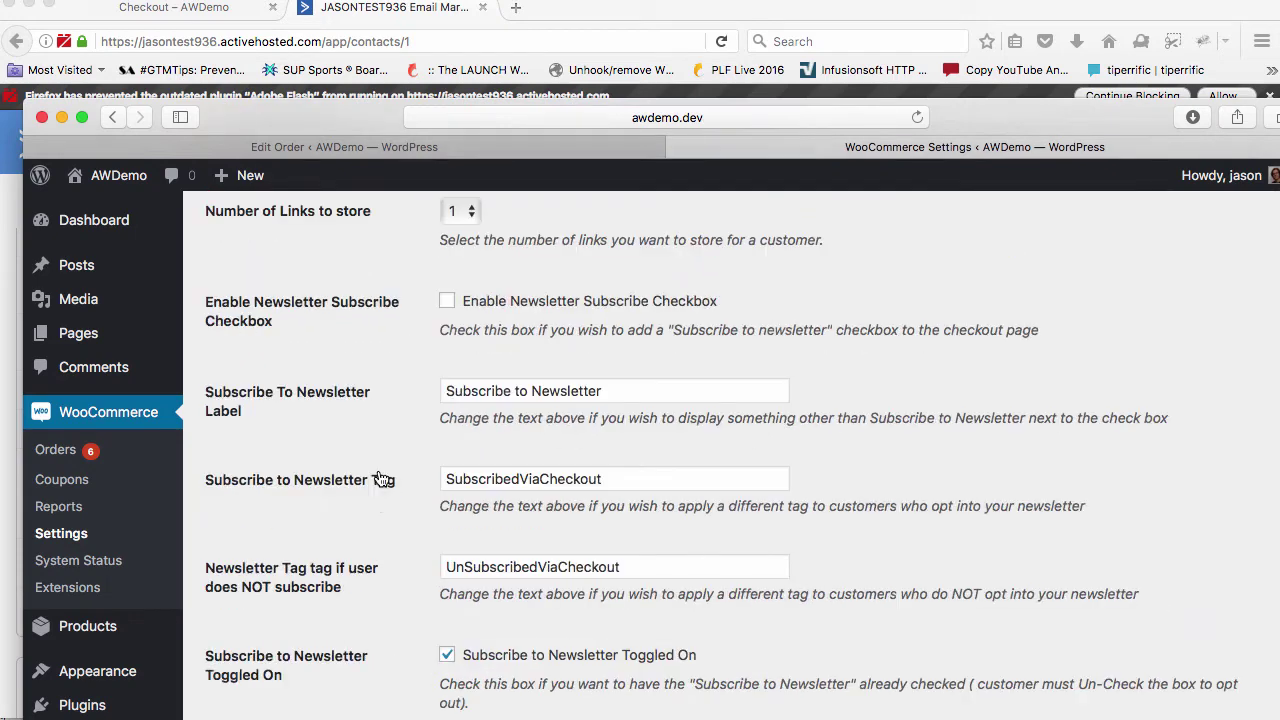
key("Return")
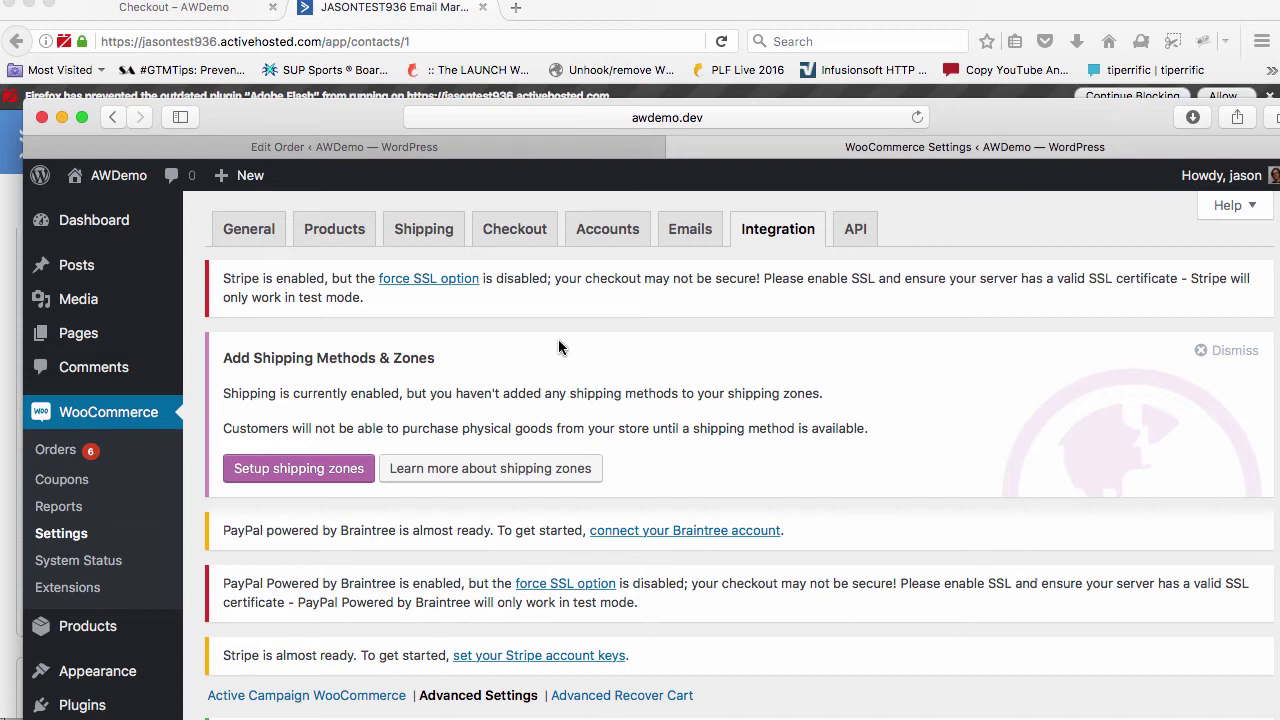
key("super+Tab")
scroll(543, 485, "down", 10)
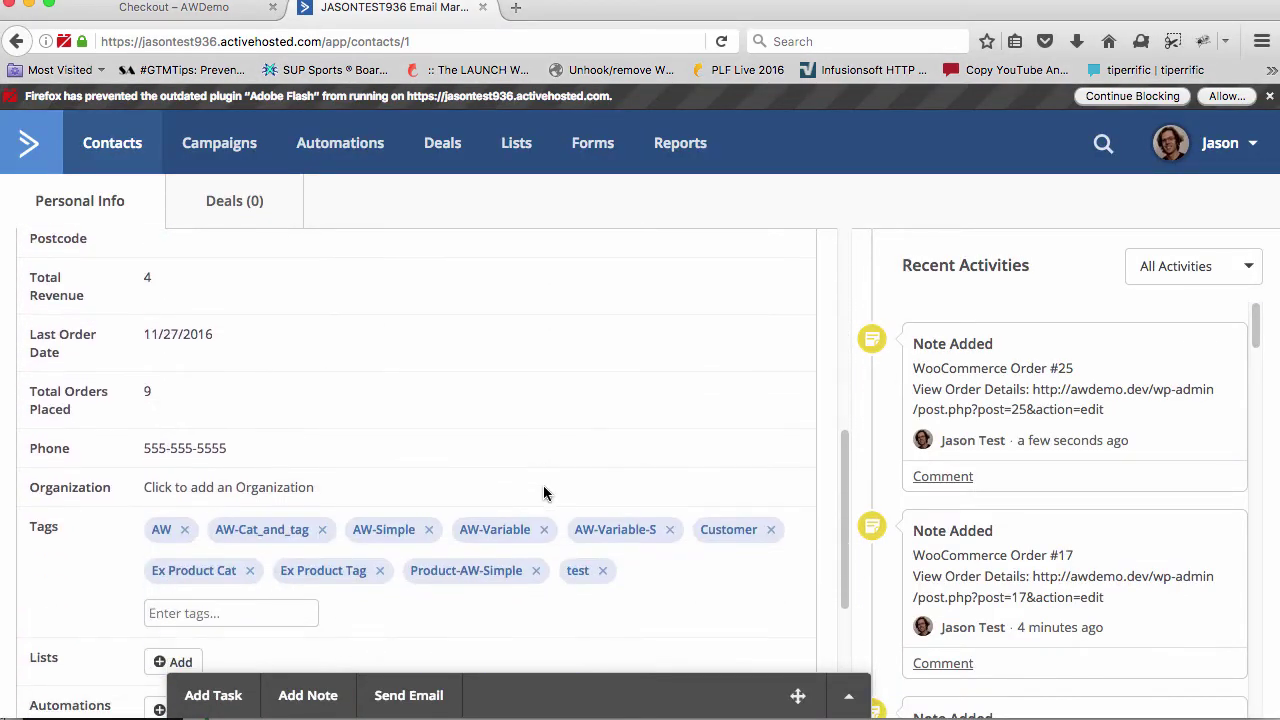
Highlight the Product prefix and AW-Simple parts of the contact's Product-AW-Simple tag
scroll(543, 485, "down", 1)
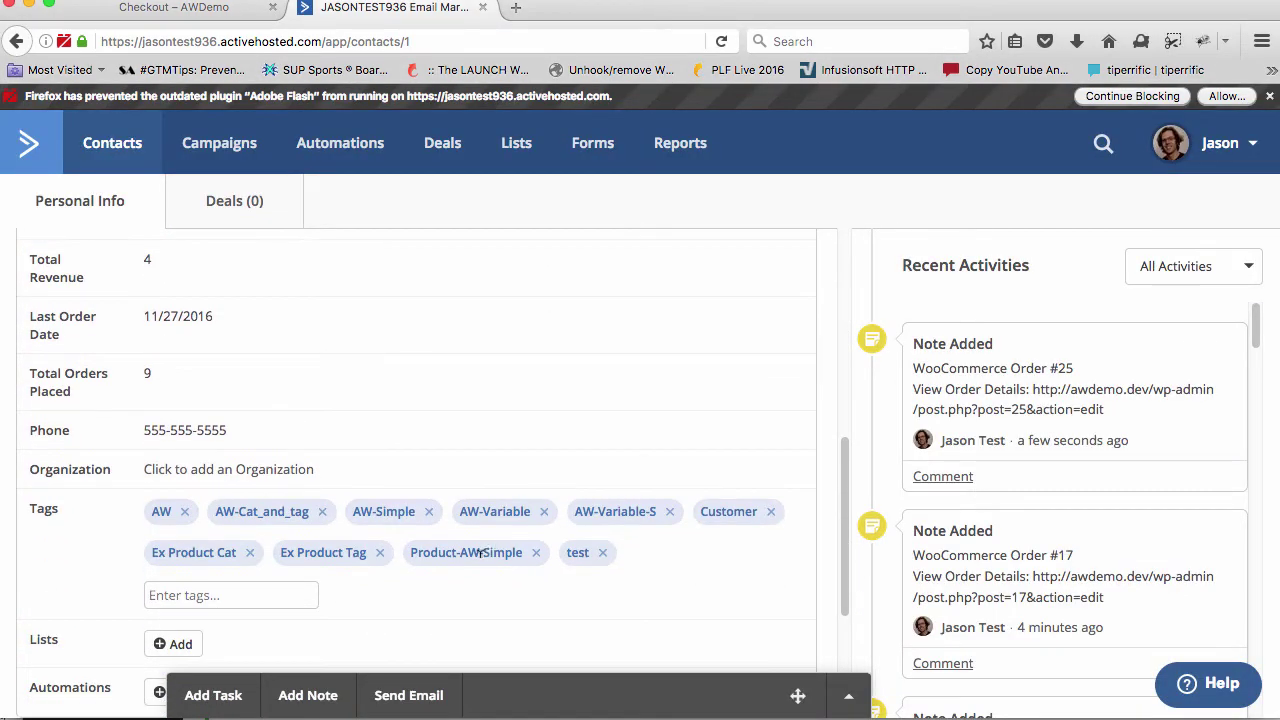
left_click_drag(462, 552, 524, 556)
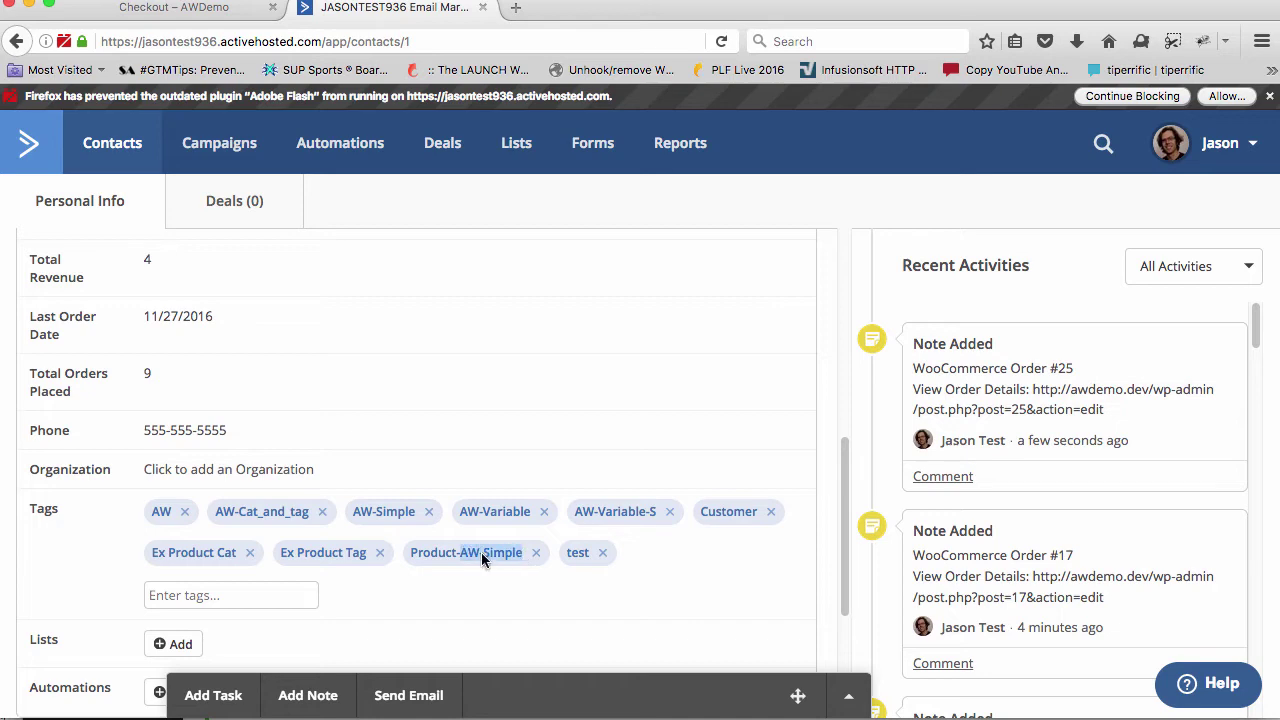
left_click_drag(410, 552, 459, 546)
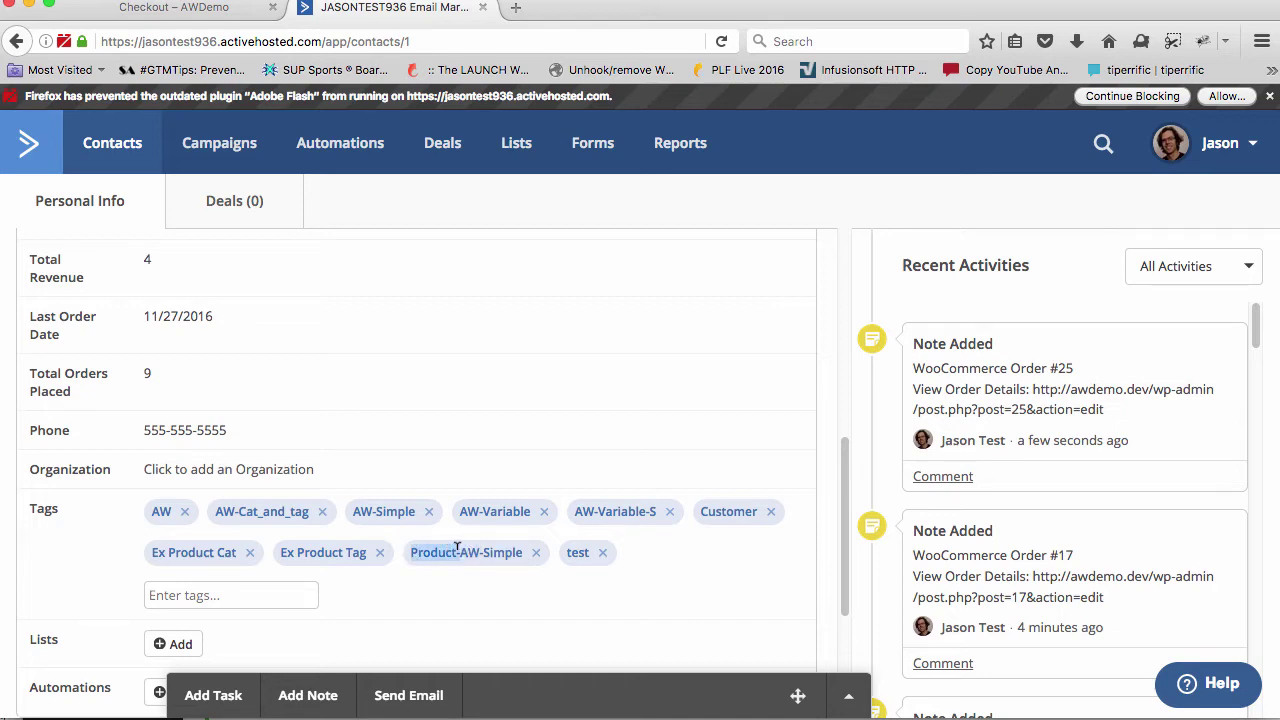
left_click(456, 548)
left_click_drag(461, 549, 522, 551)
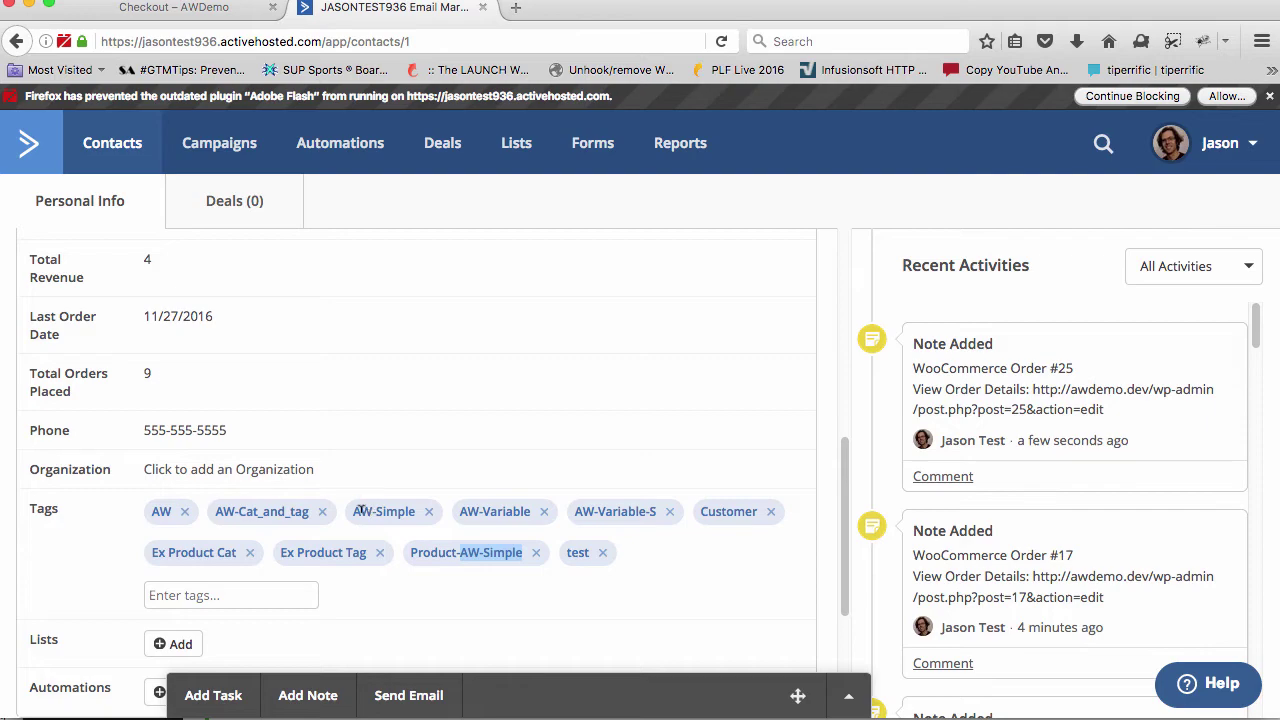
key("super+Tab")
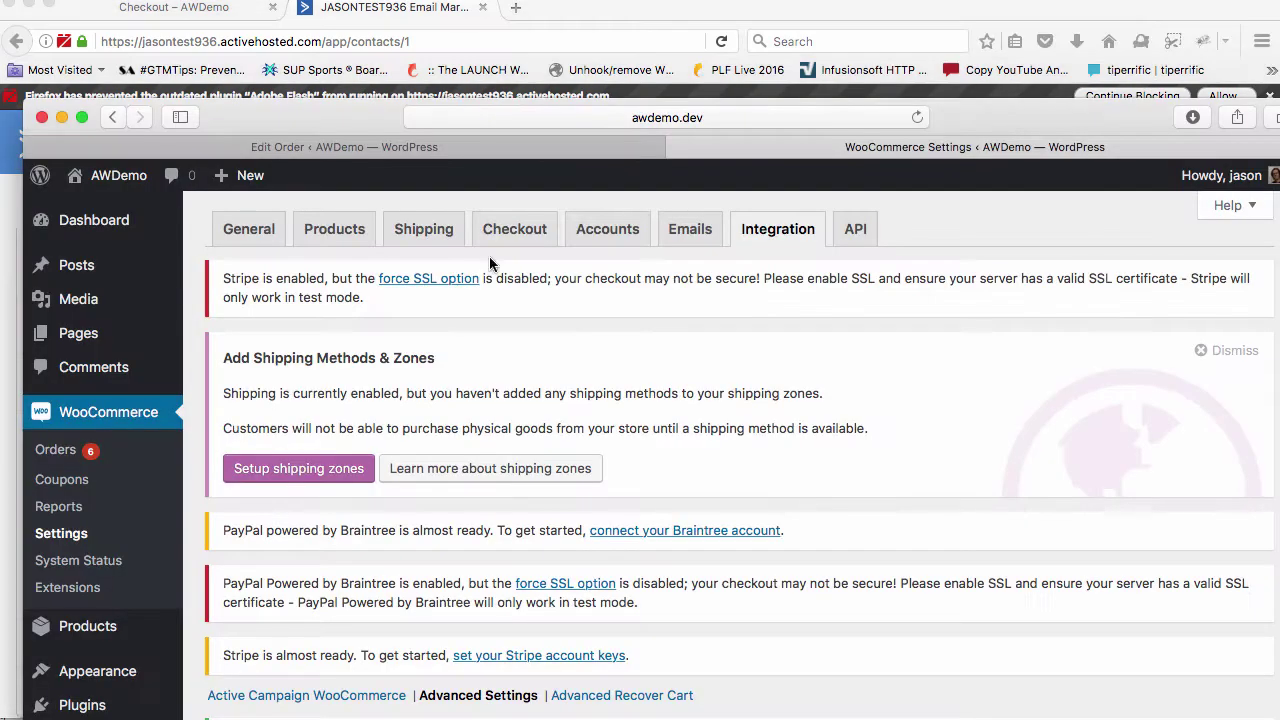
Compare the plain AW-Simple tag with Product-AW-Simple, then bring WooCommerce Advanced Settings forward
left_click_drag(385, 113, 398, 0)
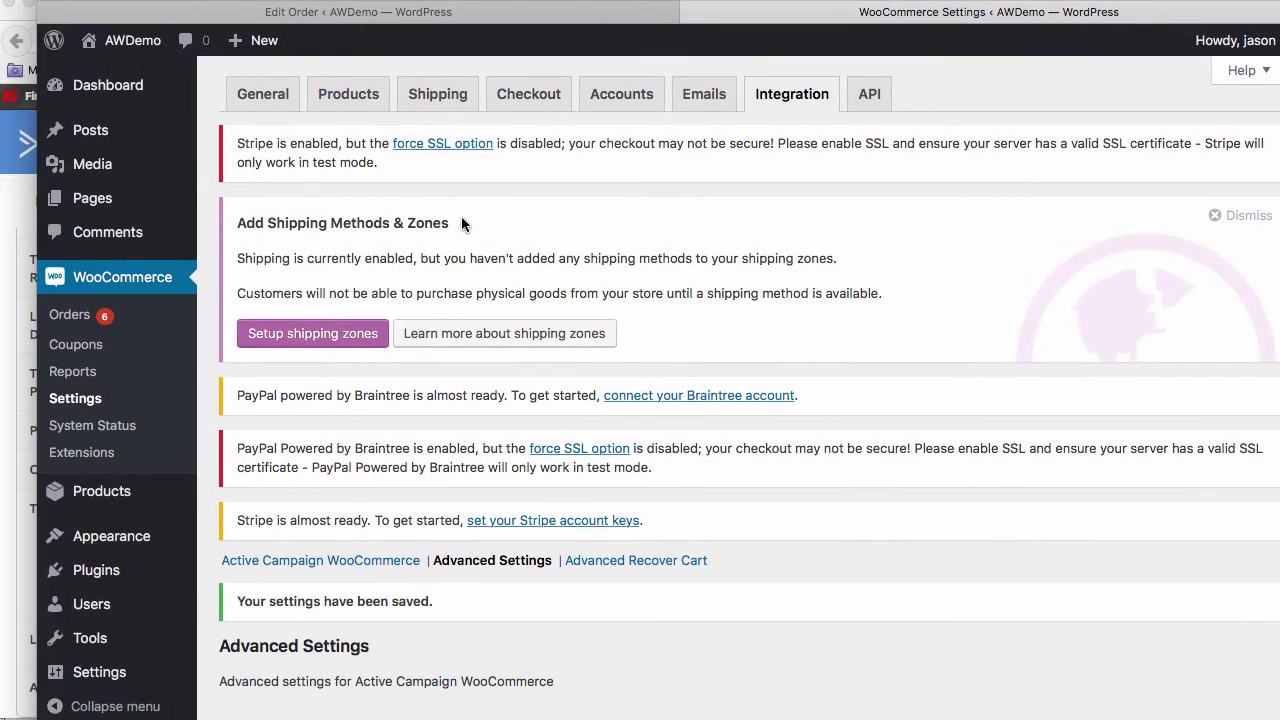
scroll(475, 320, "down", 10)
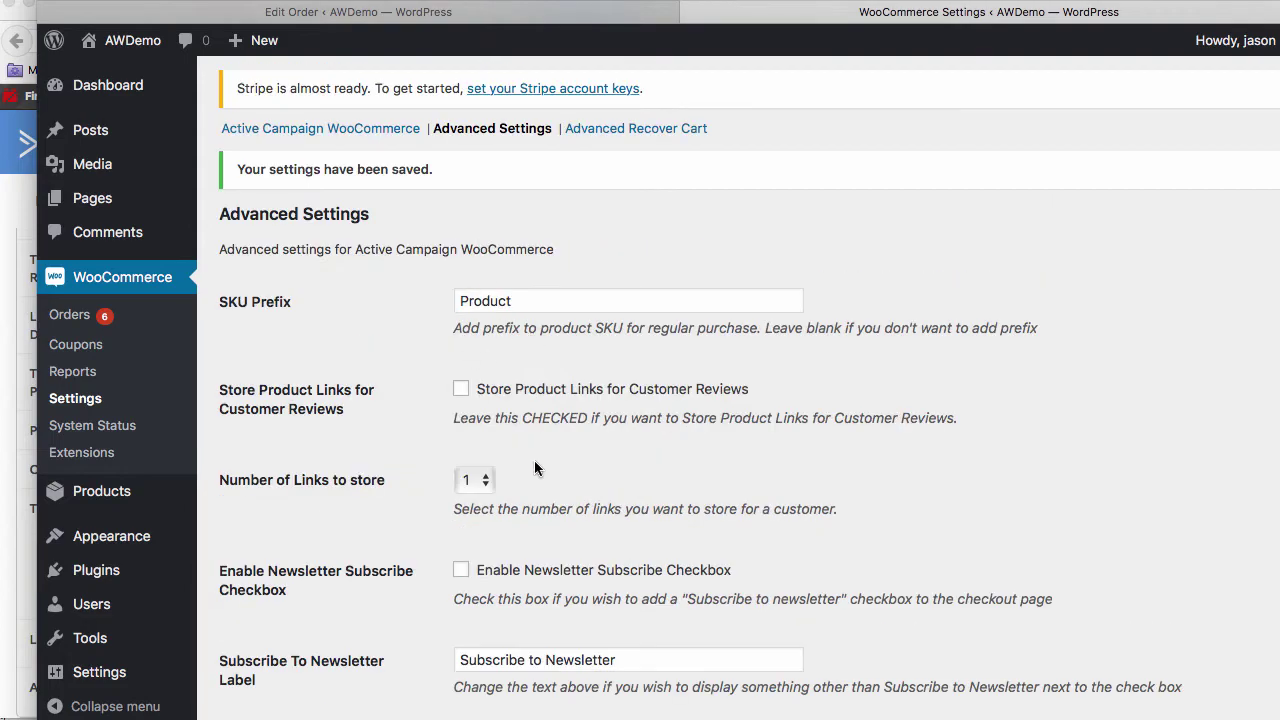
key("super+Tab")
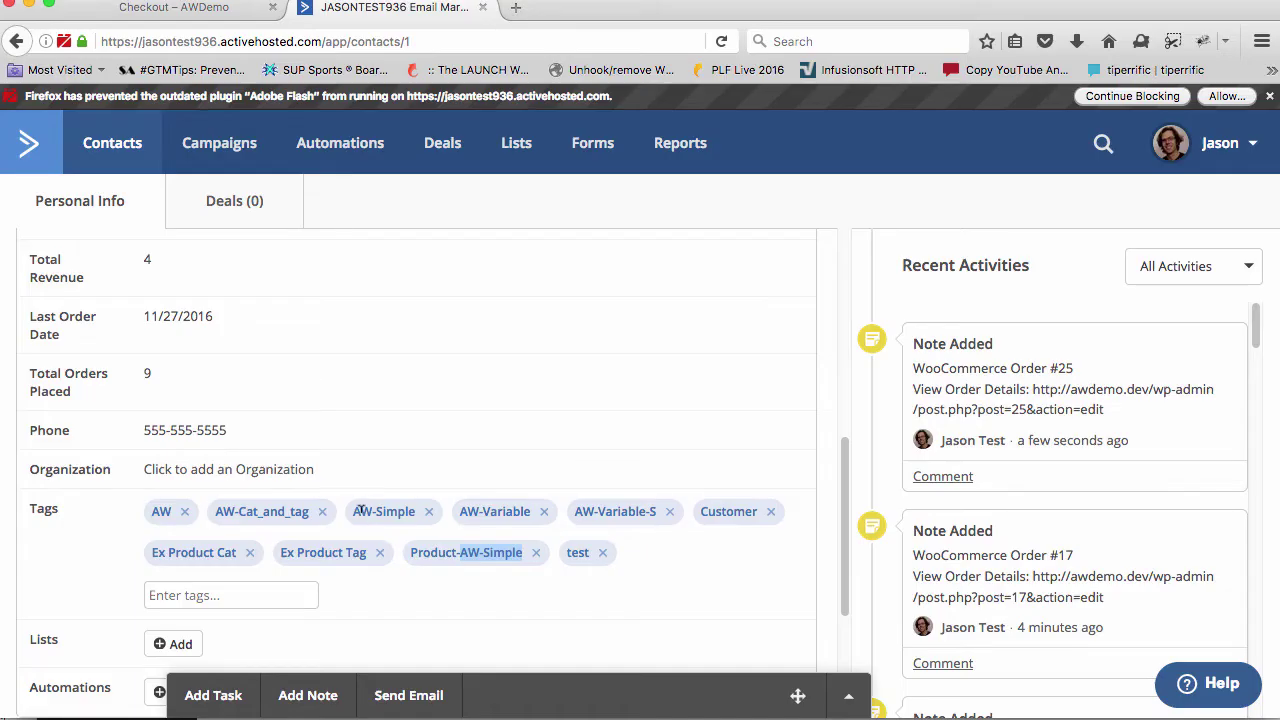
left_click_drag(354, 509, 415, 512)
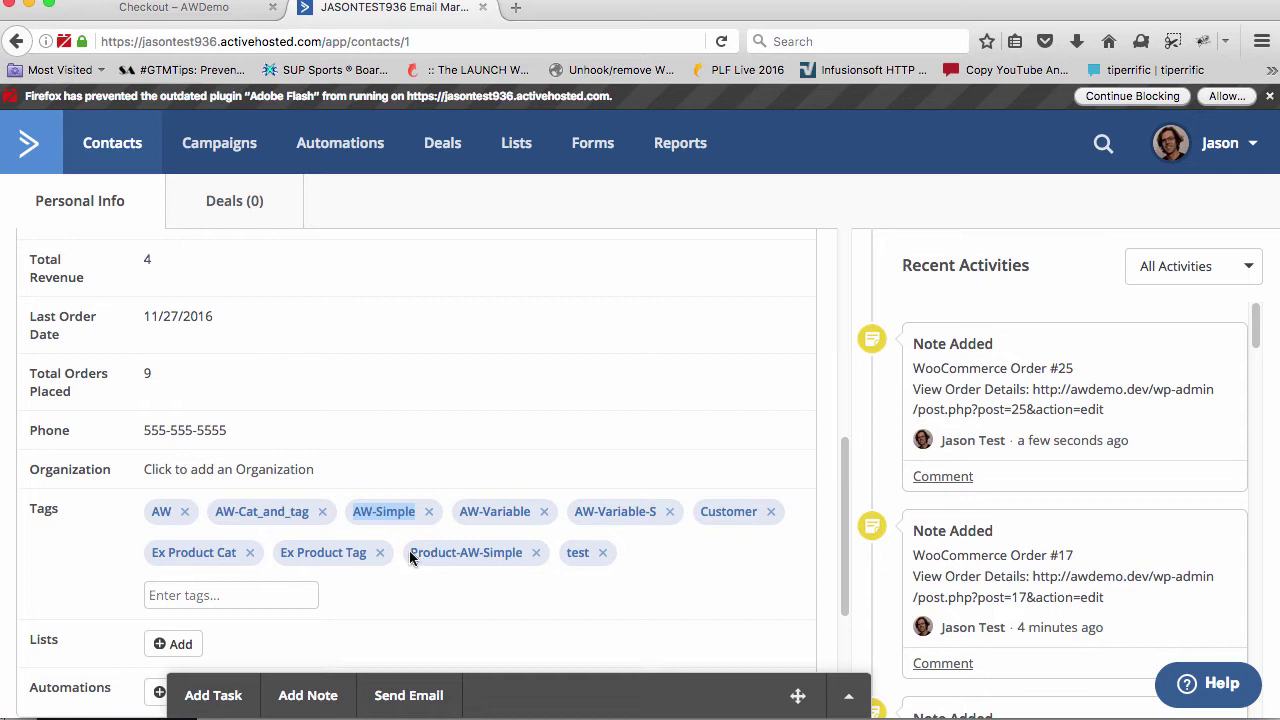
left_click_drag(413, 551, 460, 550)
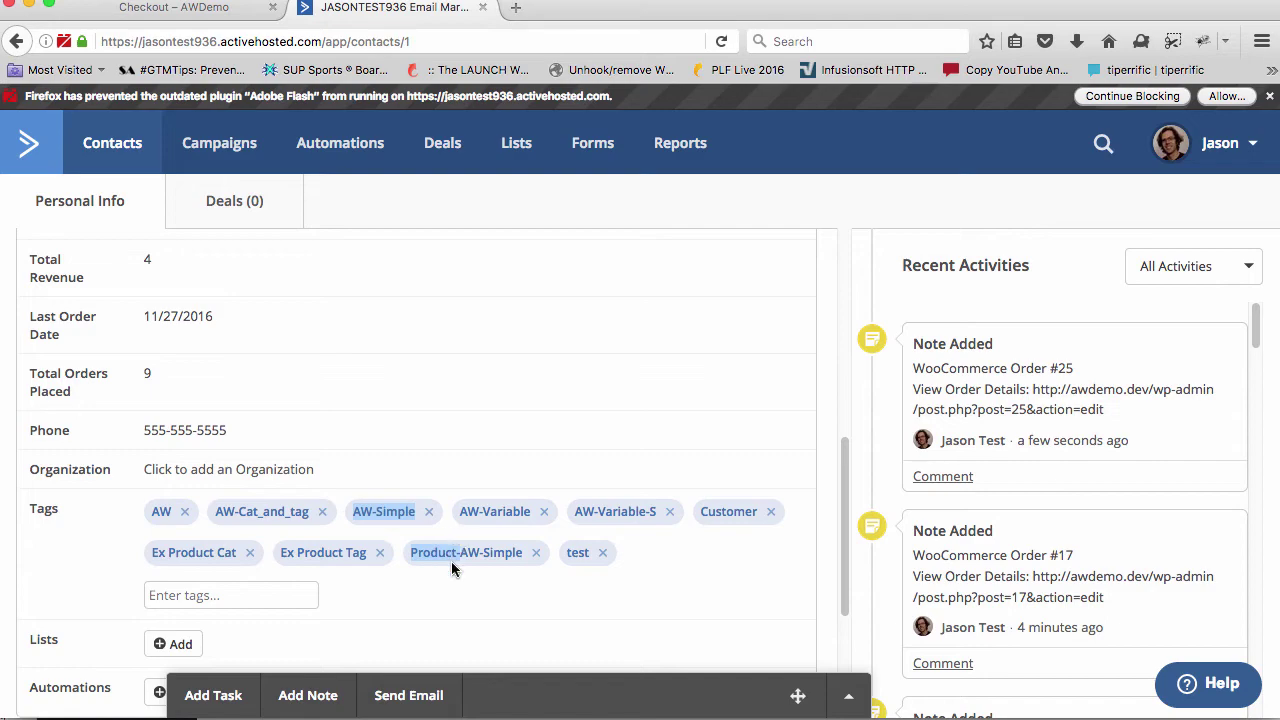
key("super+Tab")
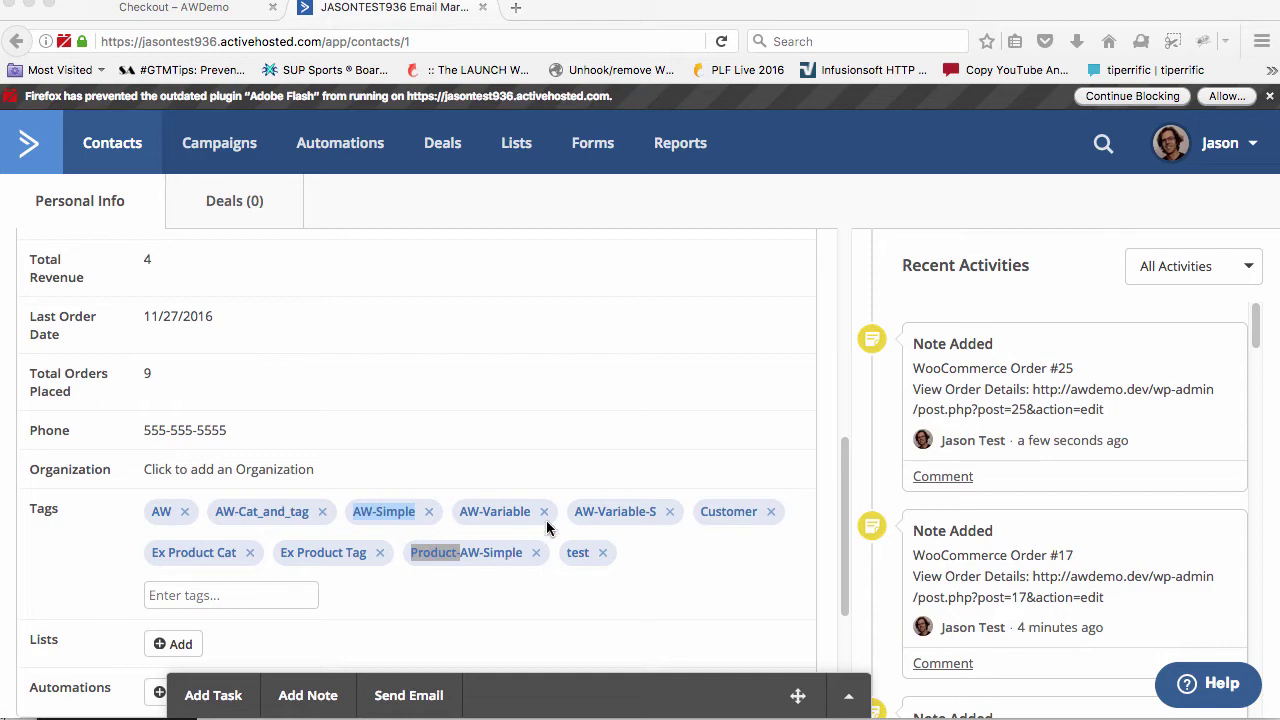
key("super+Tab")
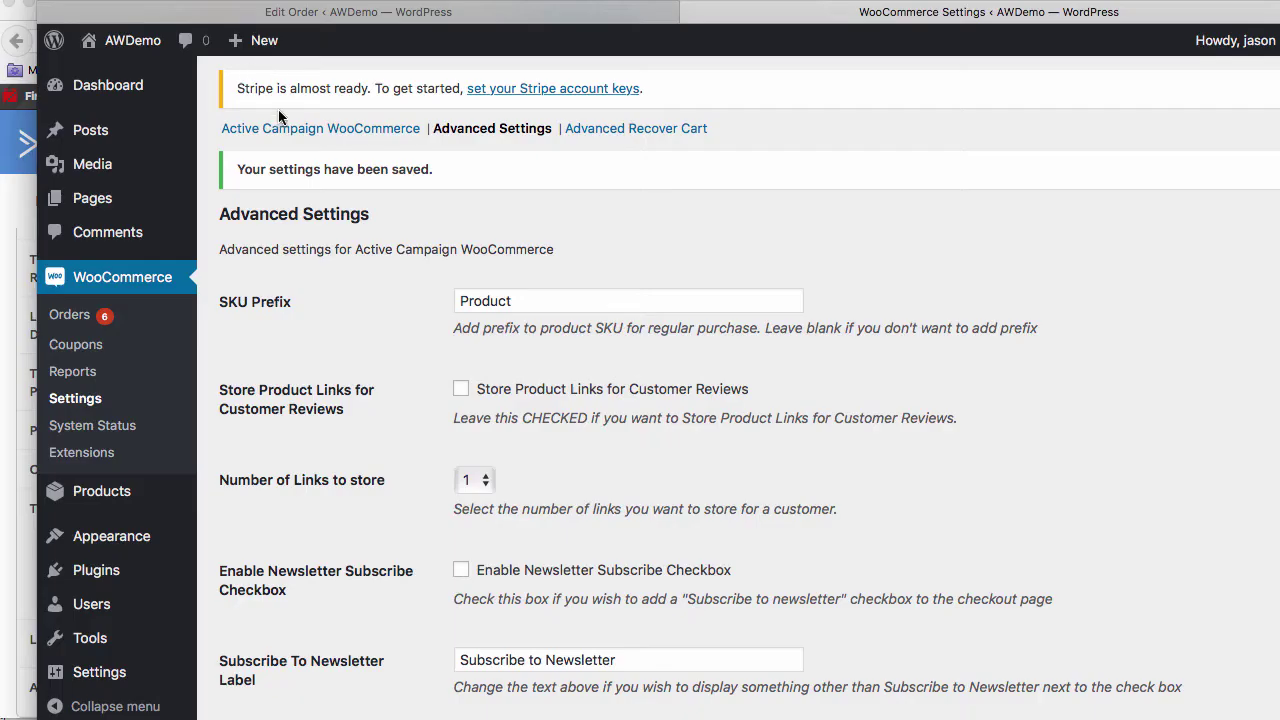
Review the saved SKU Prefix 'Product' and the Store Product Links for Customer Reviews option
left_click_drag(505, 299, 417, 290)
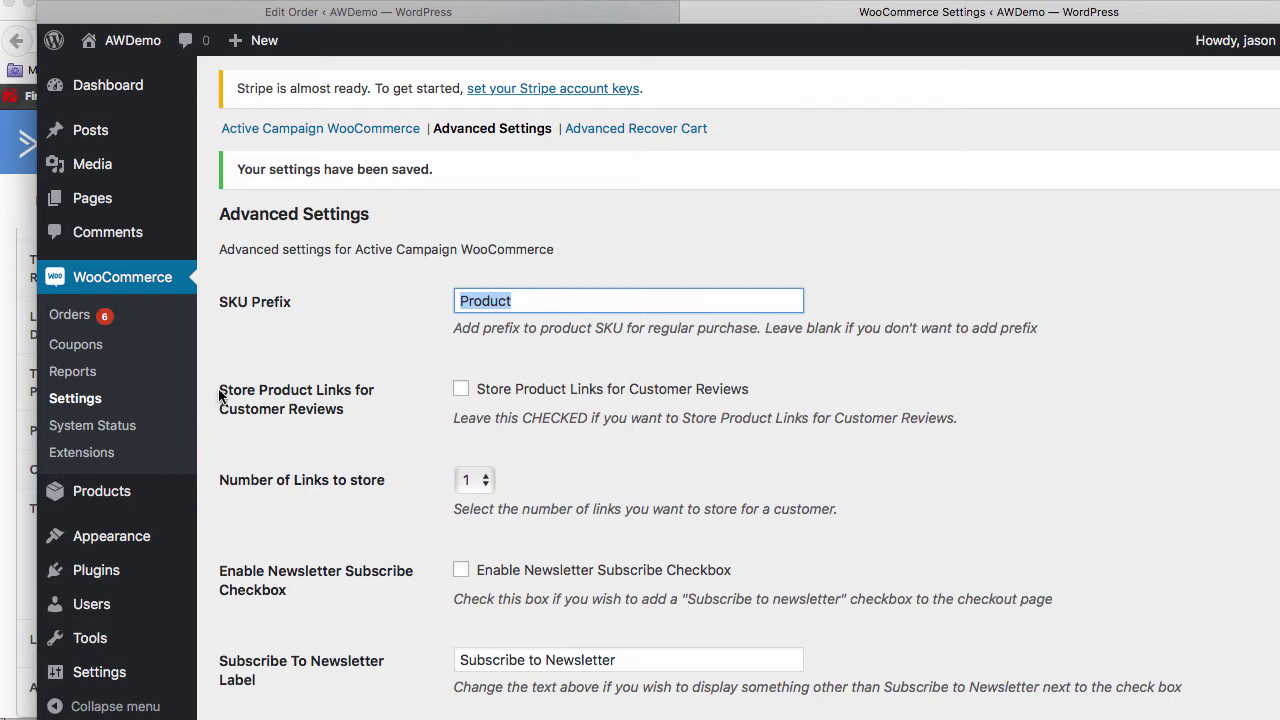
left_click_drag(220, 396, 383, 405)
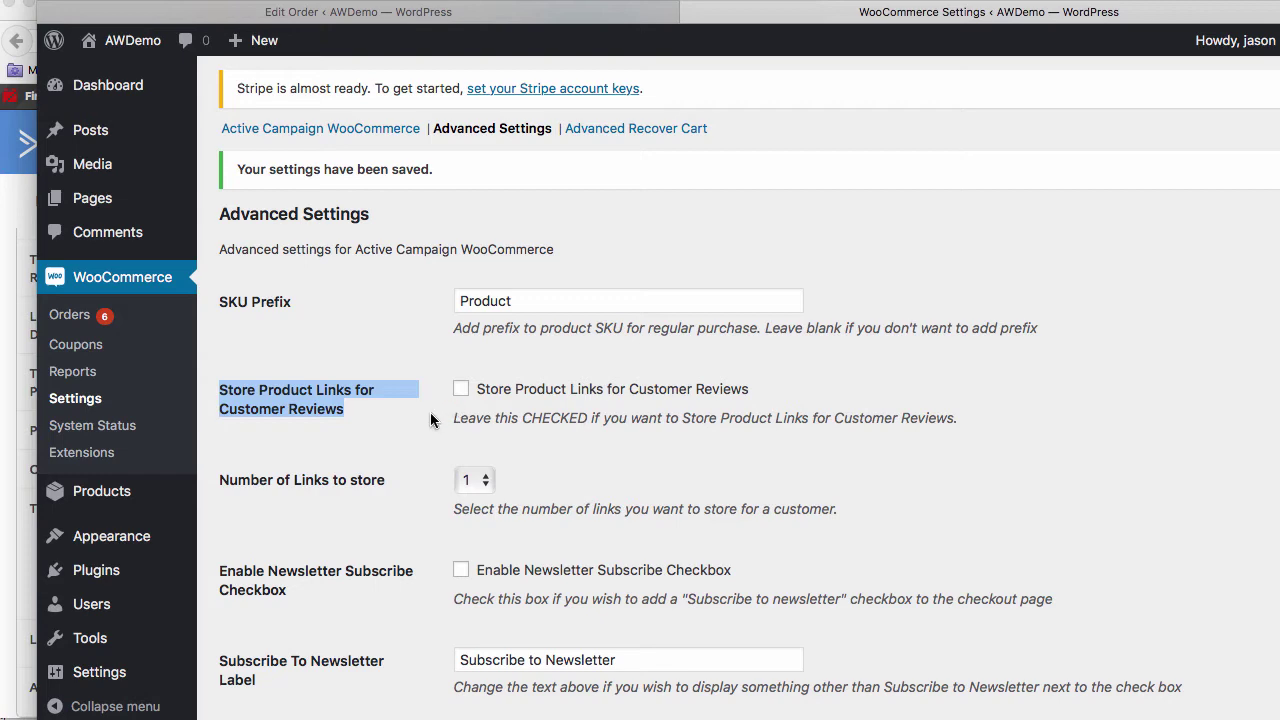
scroll(431, 420, "down", 3)
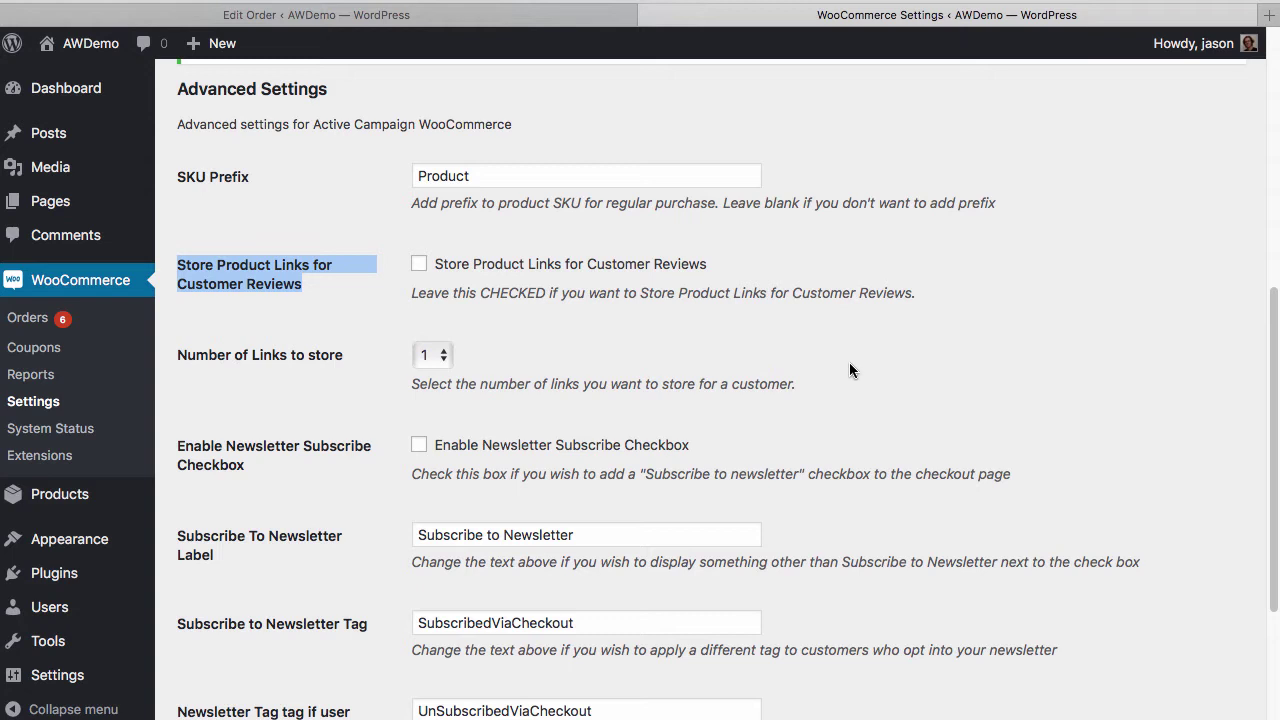
Tick 'Store Product Links for Customer Reviews' and set 'Number of Links to store' to 5
left_click(419, 264)
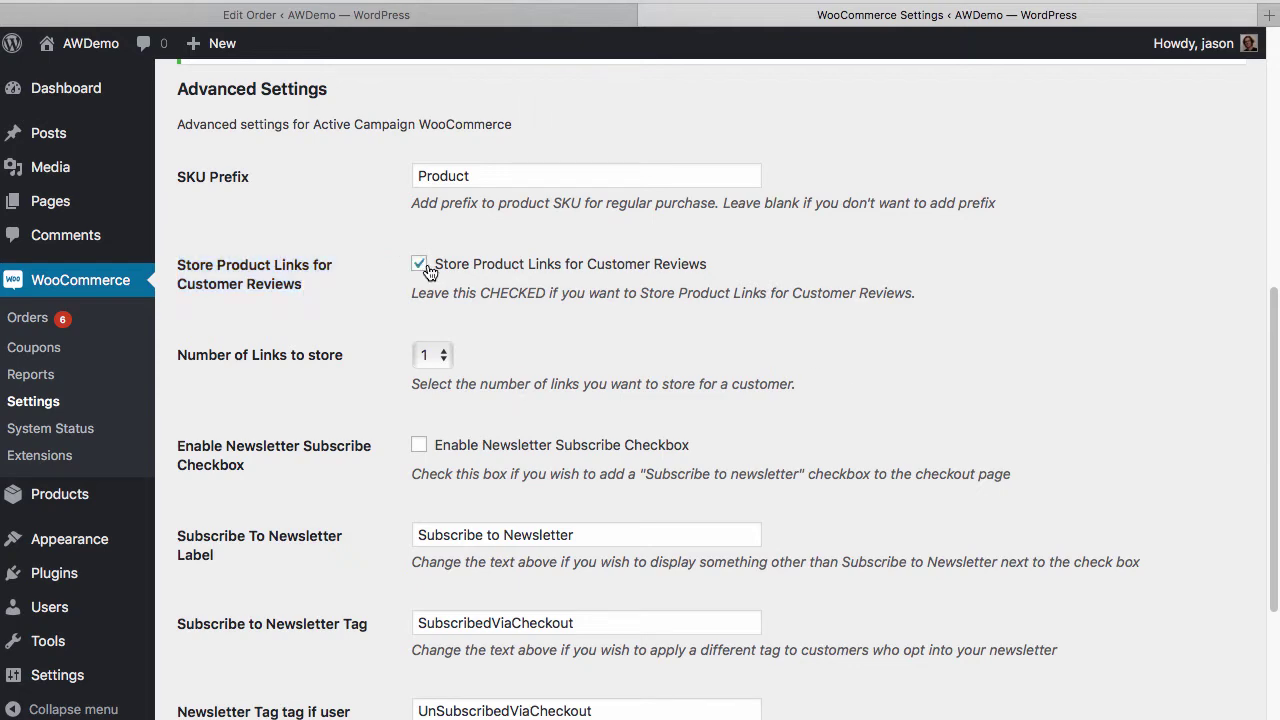
scroll(430, 365, "down", 5)
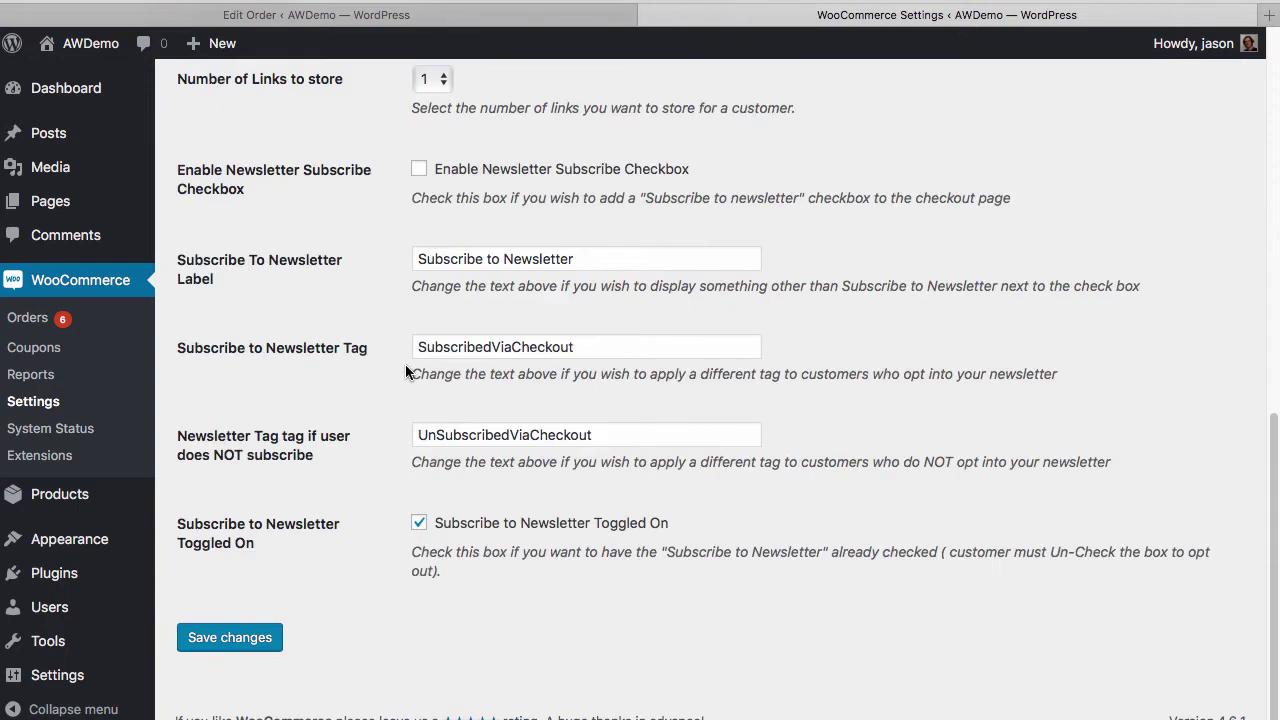
scroll(405, 368, "up", 2)
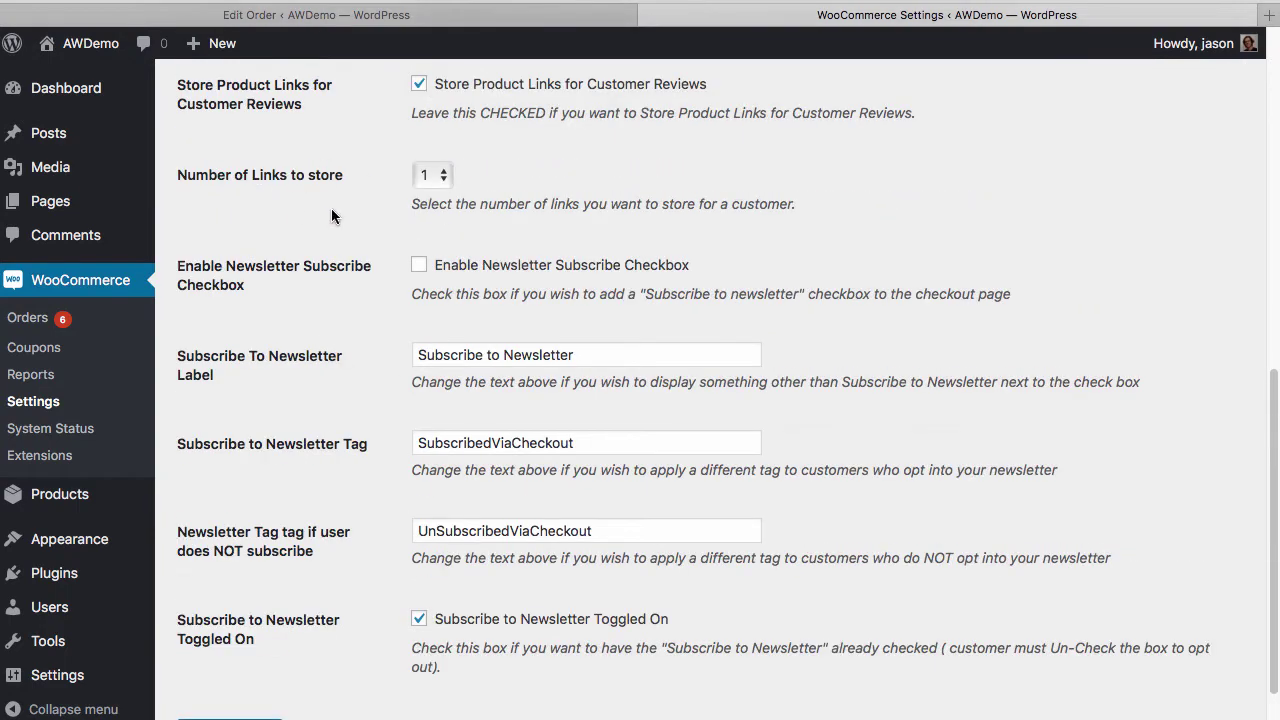
scroll(332, 212, "up", 1)
scroll(333, 216, "up", 1)
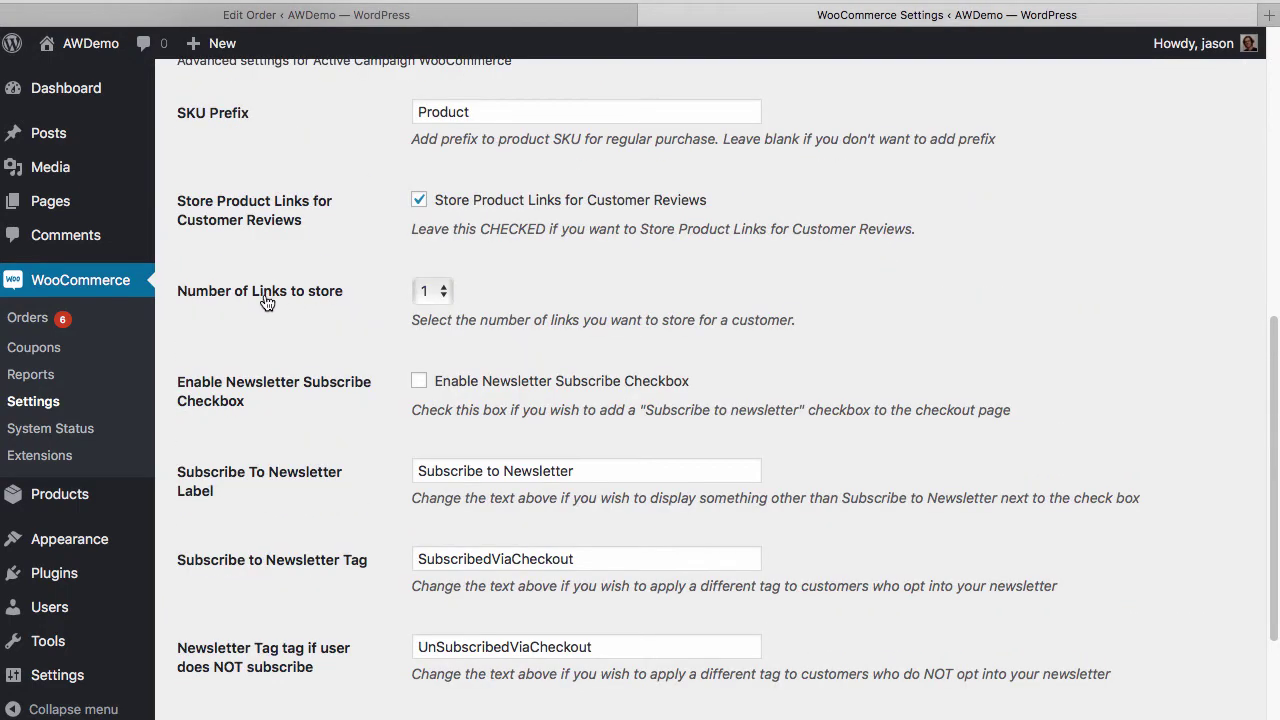
left_click(428, 292)
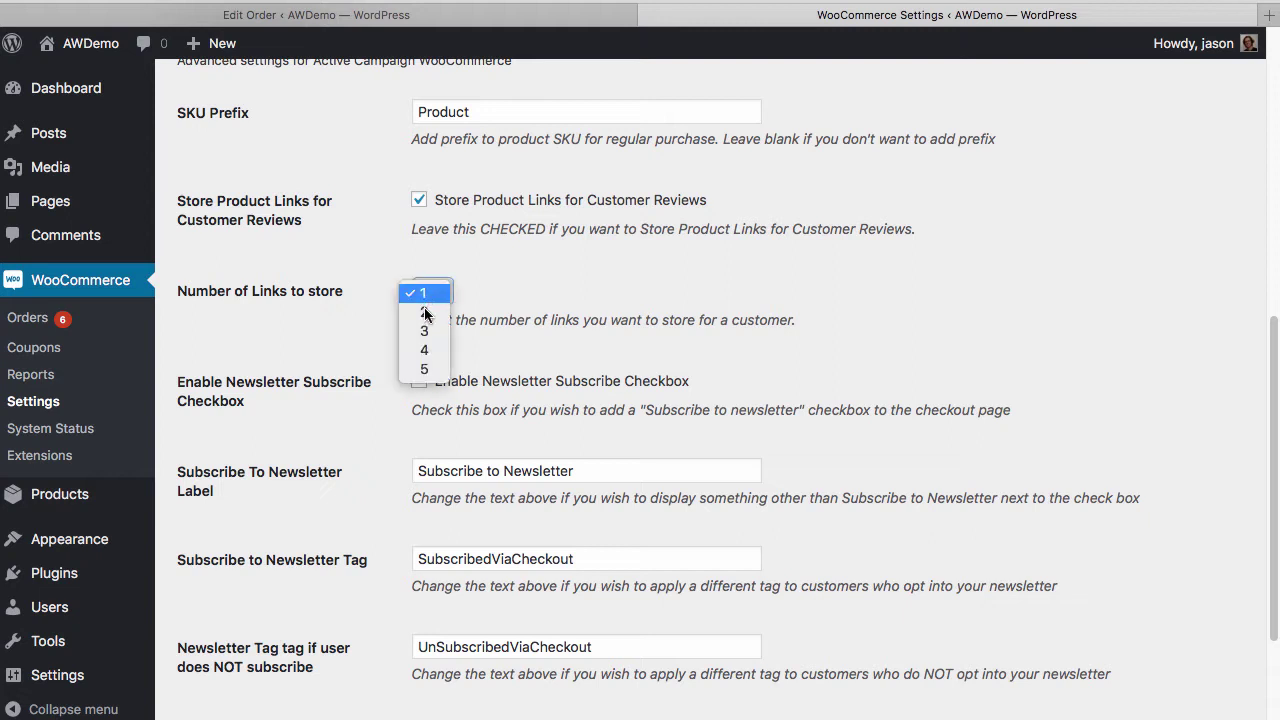
key("Down")
key("Return")
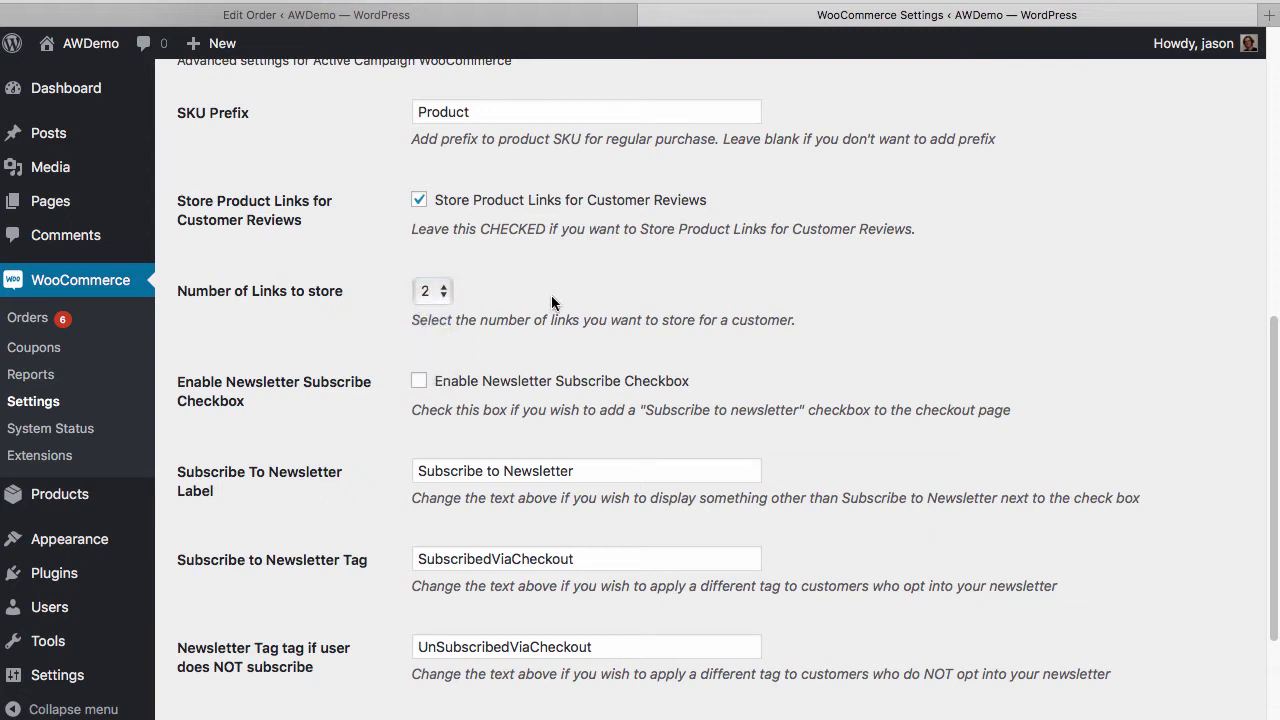
left_click(452, 292)
key("Down")
key("Down")
key("Down")
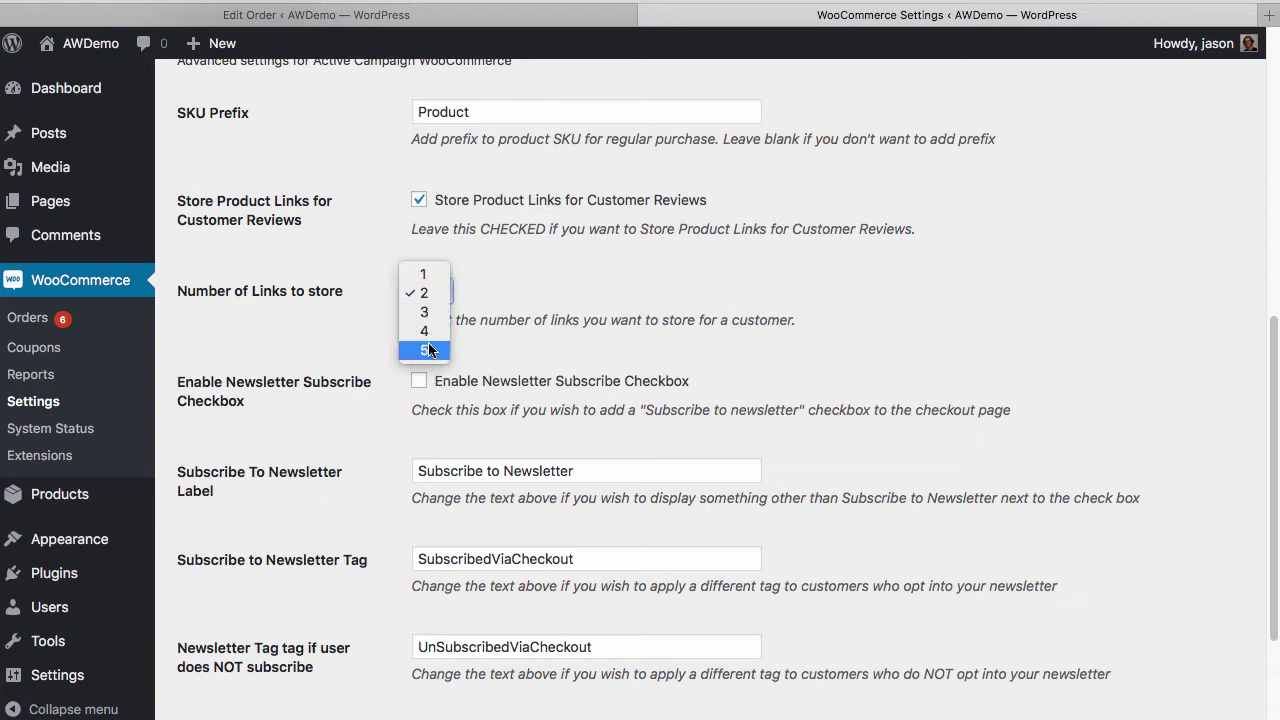
key("Return")
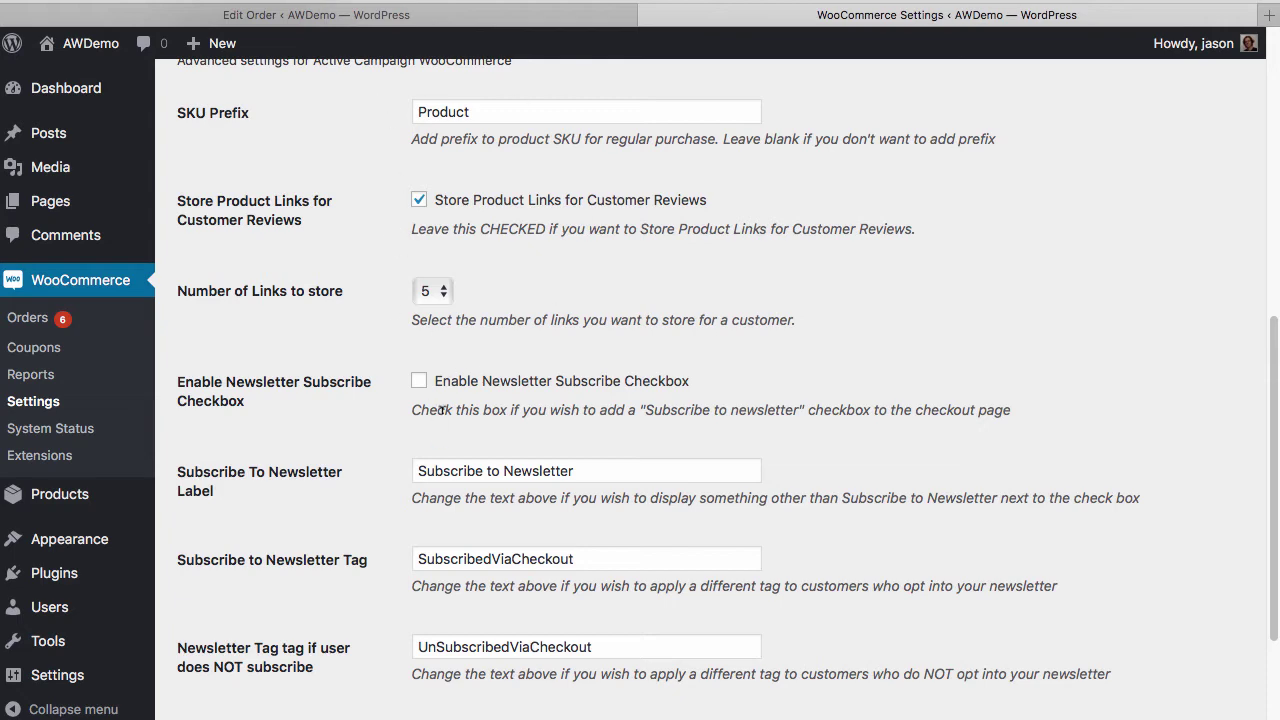
scroll(441, 410, "down", 3)
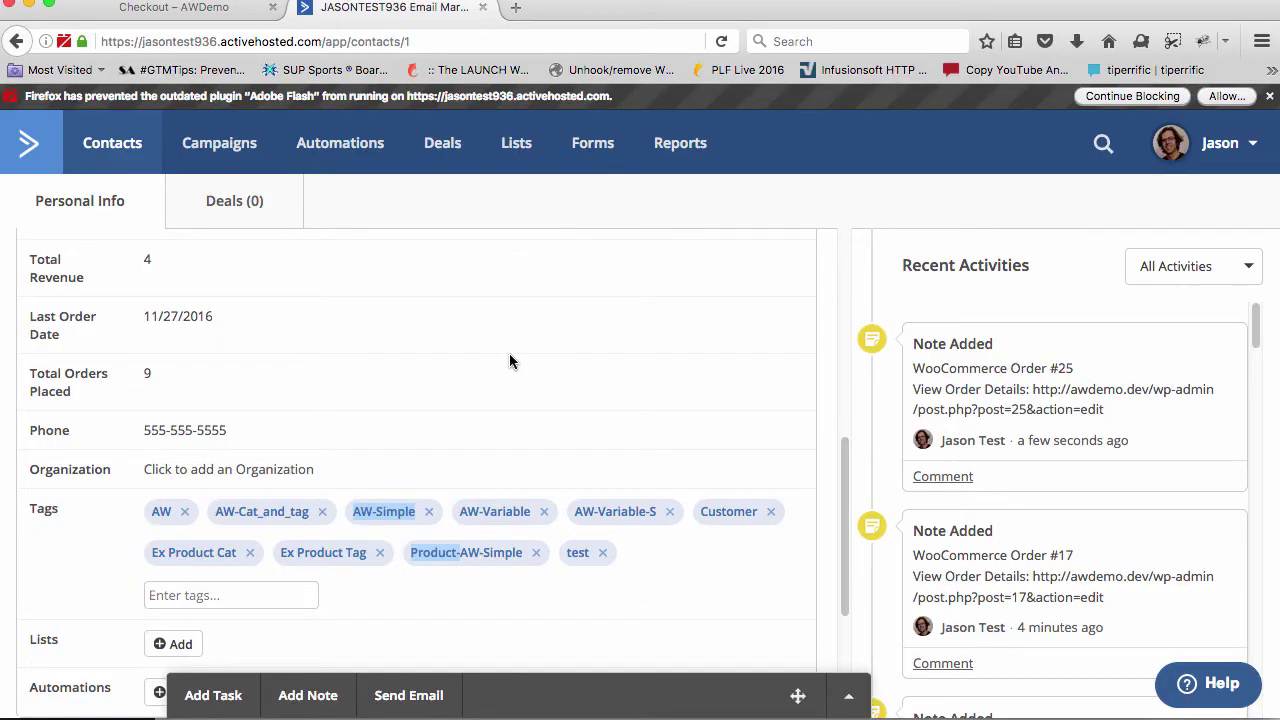
Reload the ActiveCampaign contact and scroll to the empty Product URL 1–5 fields
key("super+r")
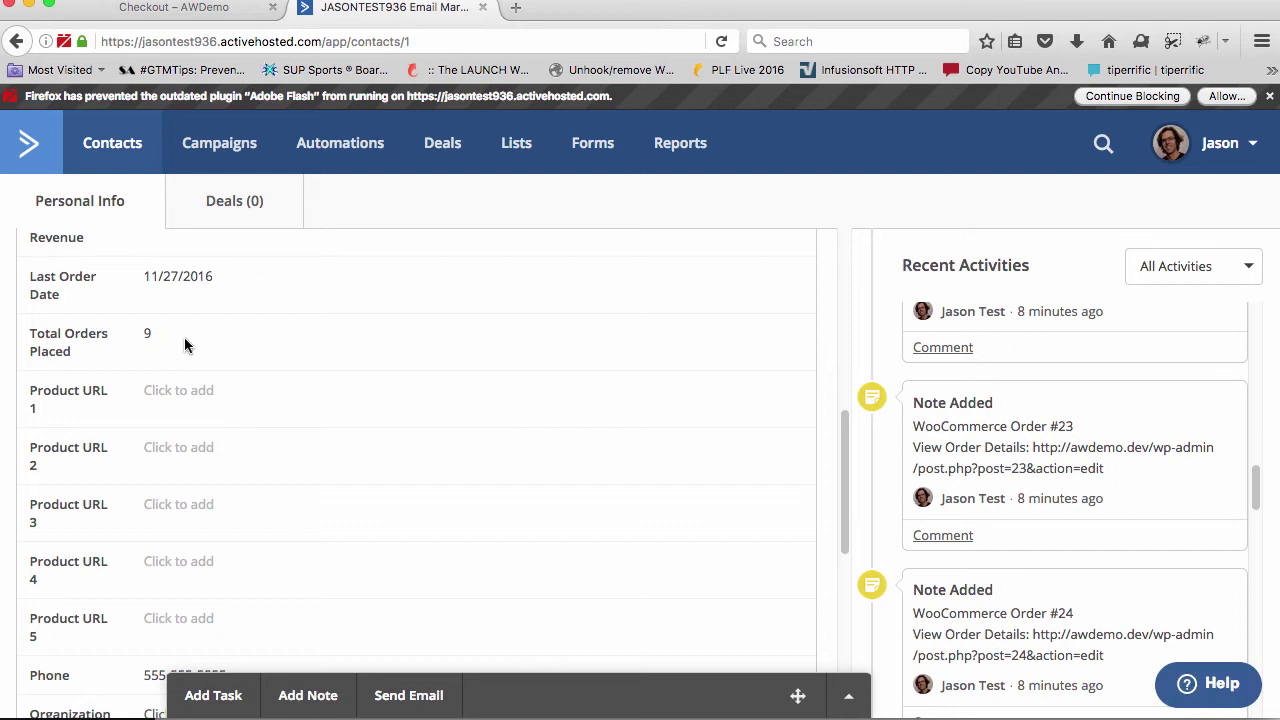
scroll(177, 352, "down", 1)
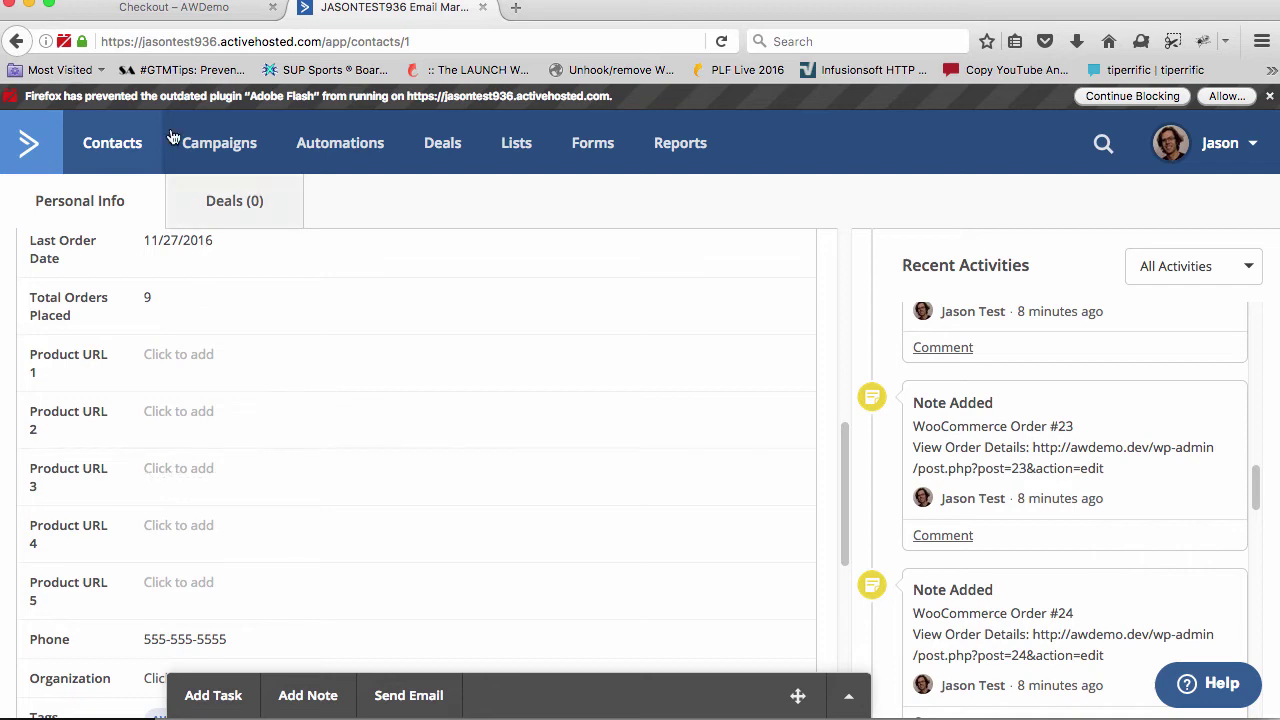
key("ctrl+shift+Tab")
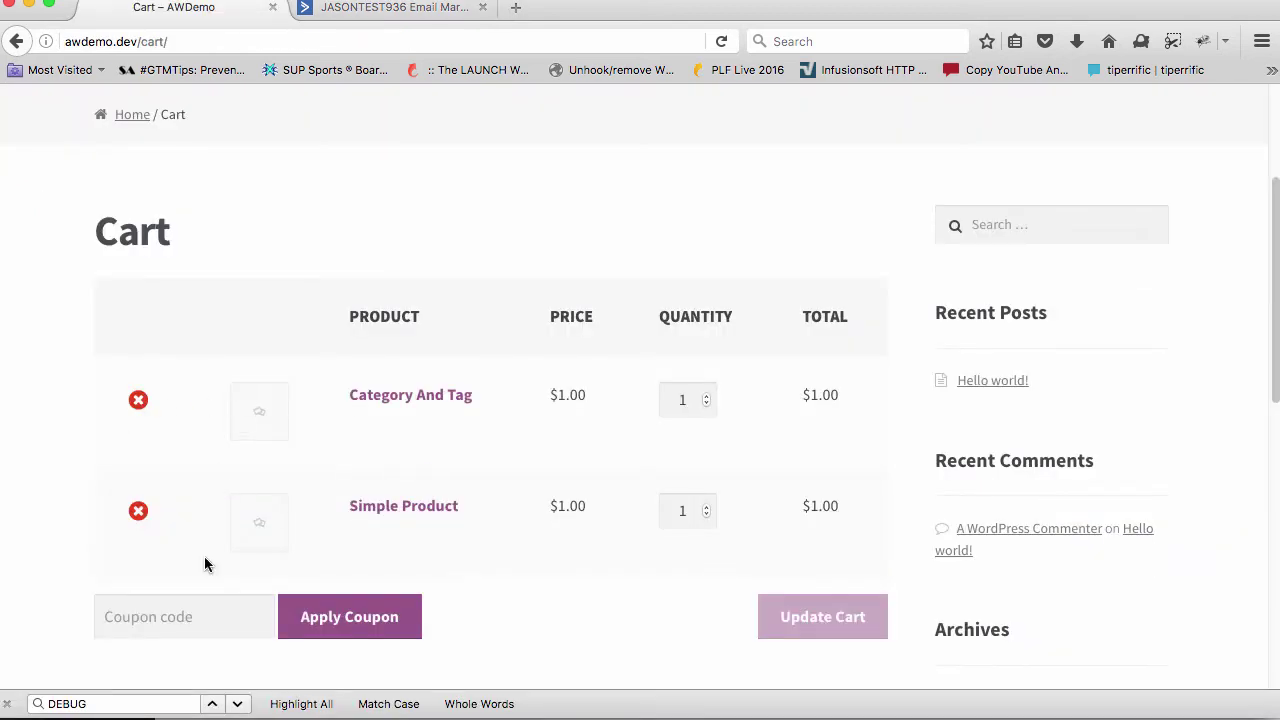
Apply coupon 'test' to the Category And Tag and Simple Product cart
left_click(163, 617)
type("test")
left_click(323, 624)
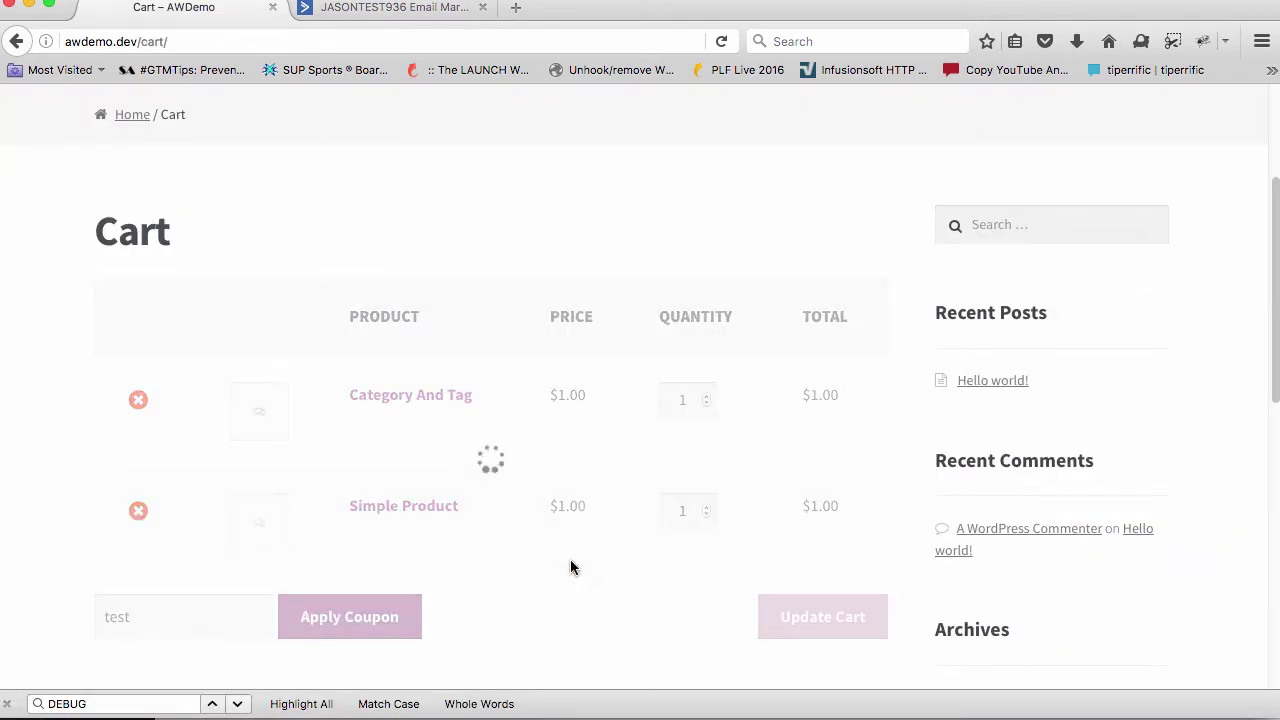
scroll(659, 561, "down", 5)
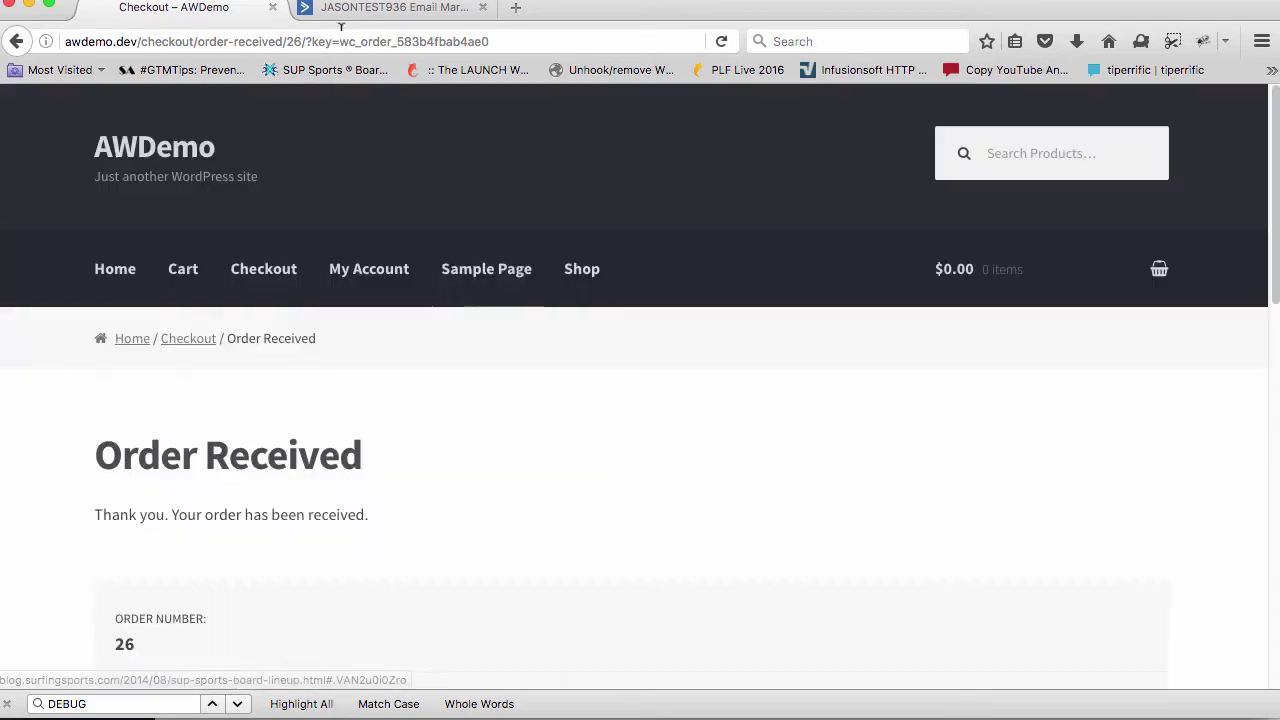
Reload the ActiveCampaign contact record to check the updated order data
left_click(353, 8)
key("super+r")
scroll(208, 430, "down", 1)
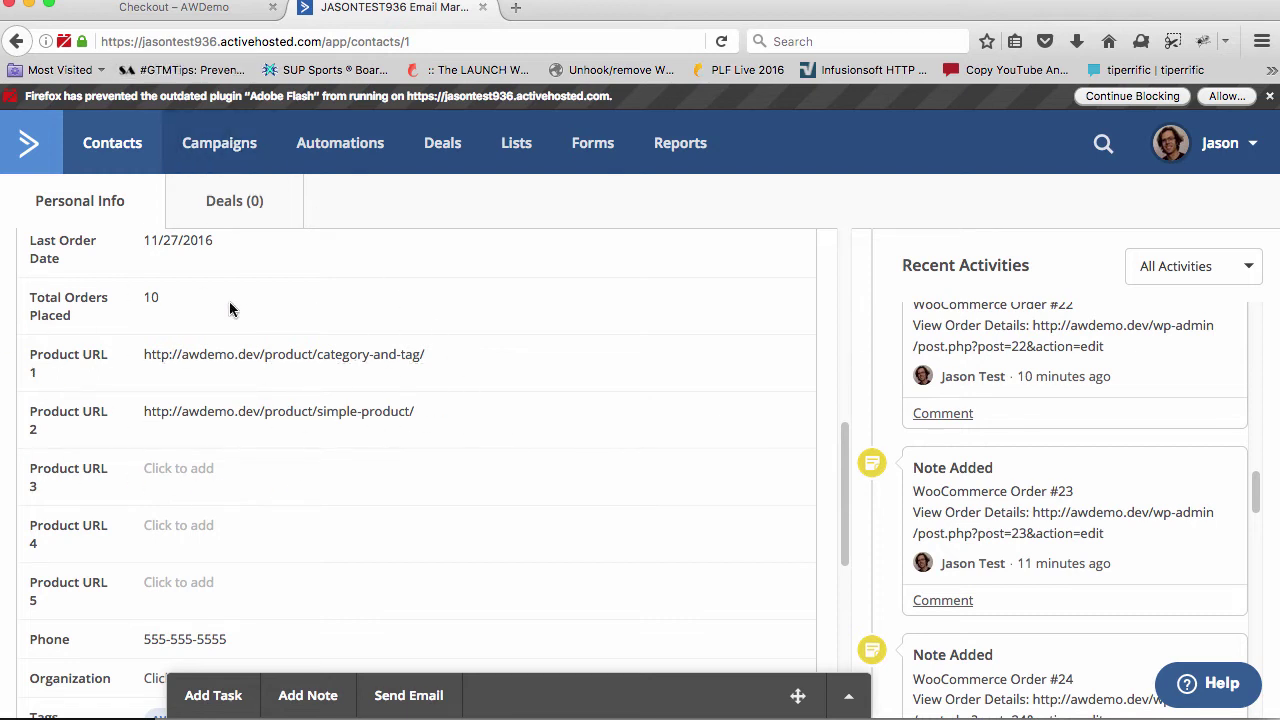
Order Simple Product alone: add it to the cart and place the order
left_click(162, 10)
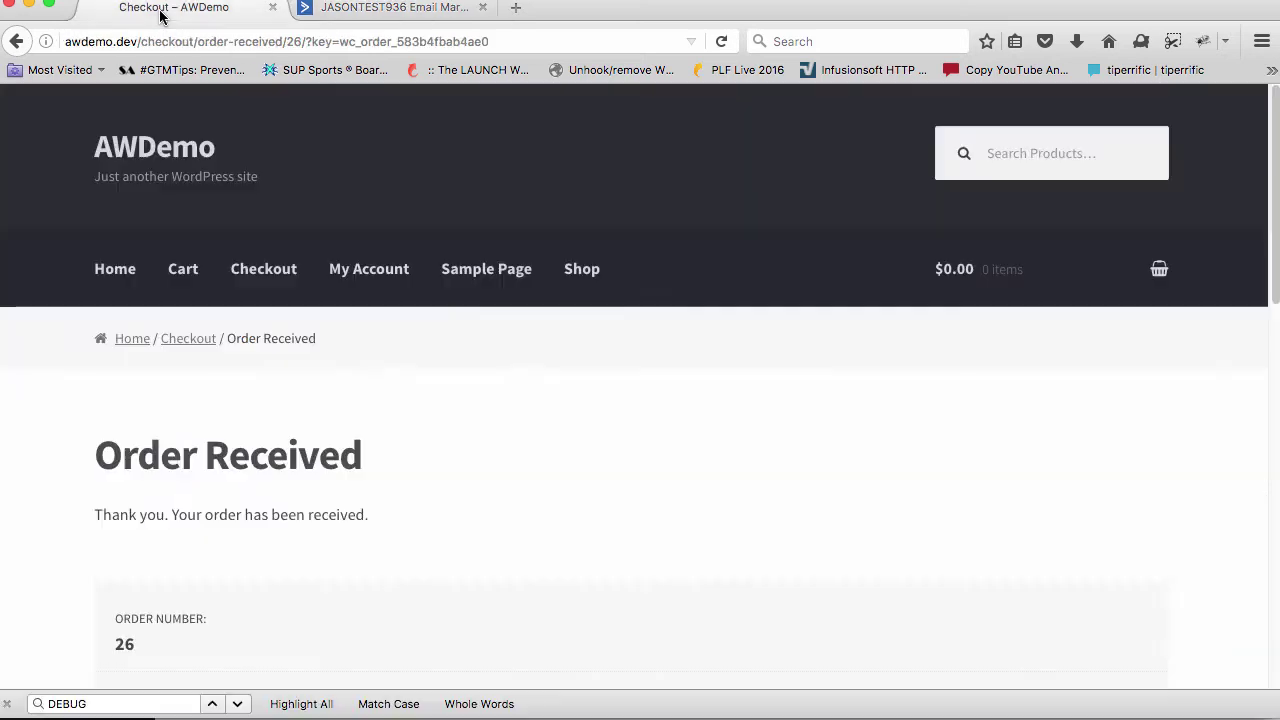
scroll(324, 343, "down", 8)
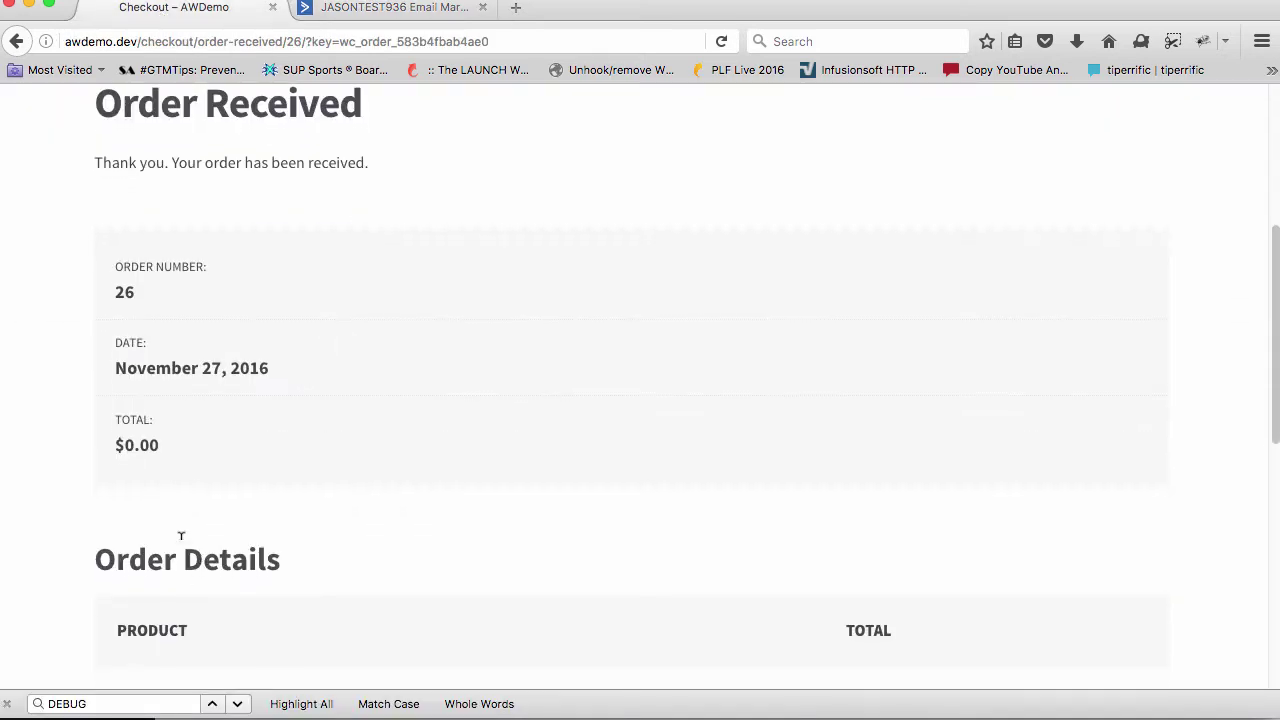
scroll(177, 580, "down", 3)
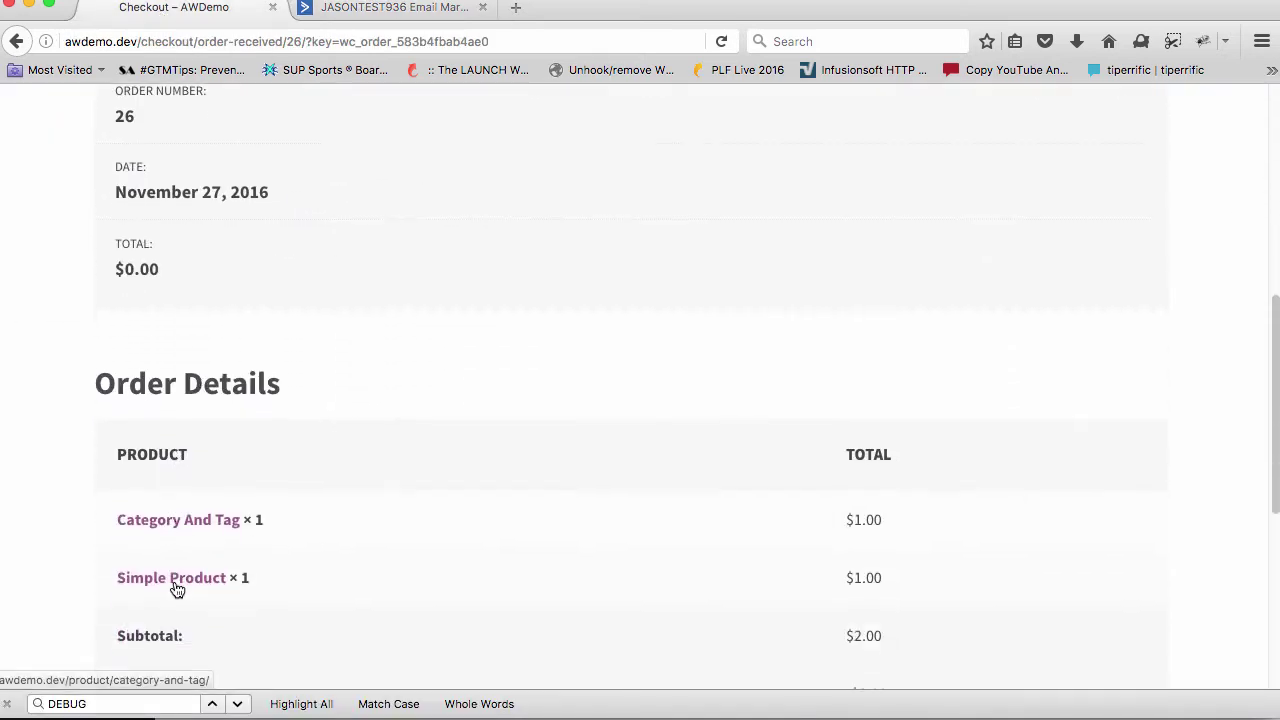
scroll(177, 535, "down", 1)
left_click(177, 530)
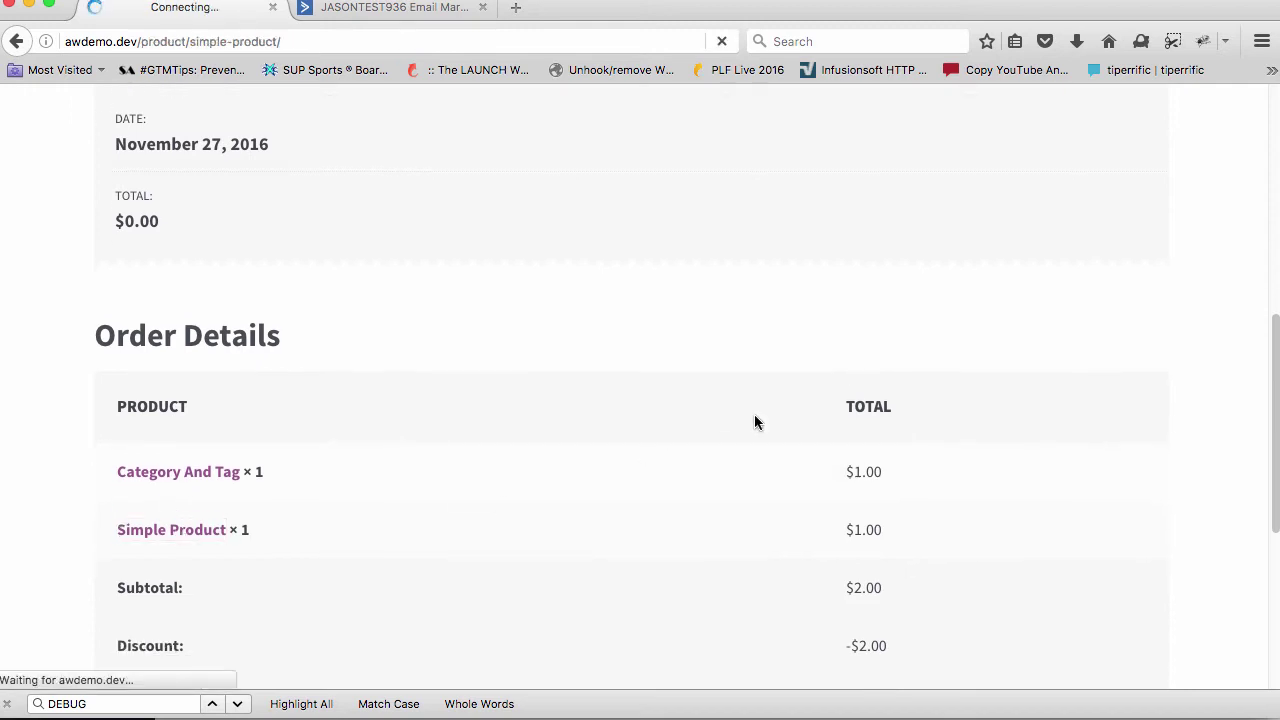
scroll(720, 380, "down", 5)
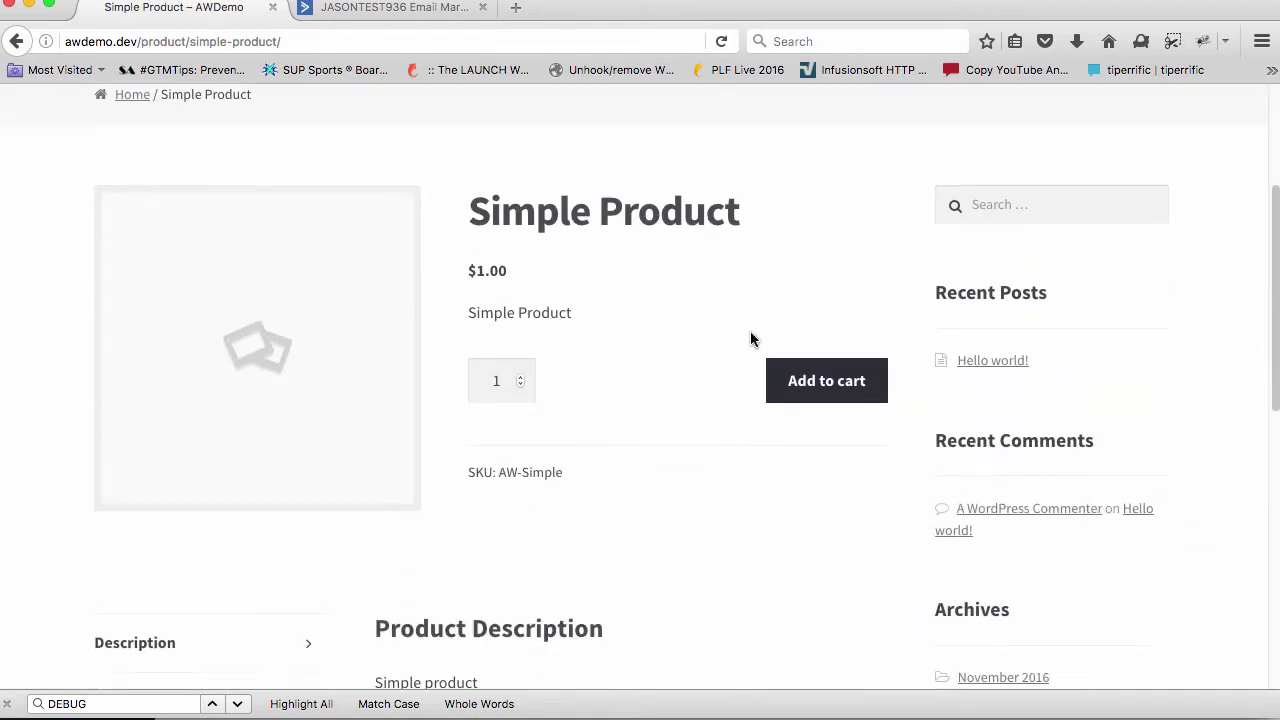
left_click(812, 375)
scroll(640, 378, "down", 10)
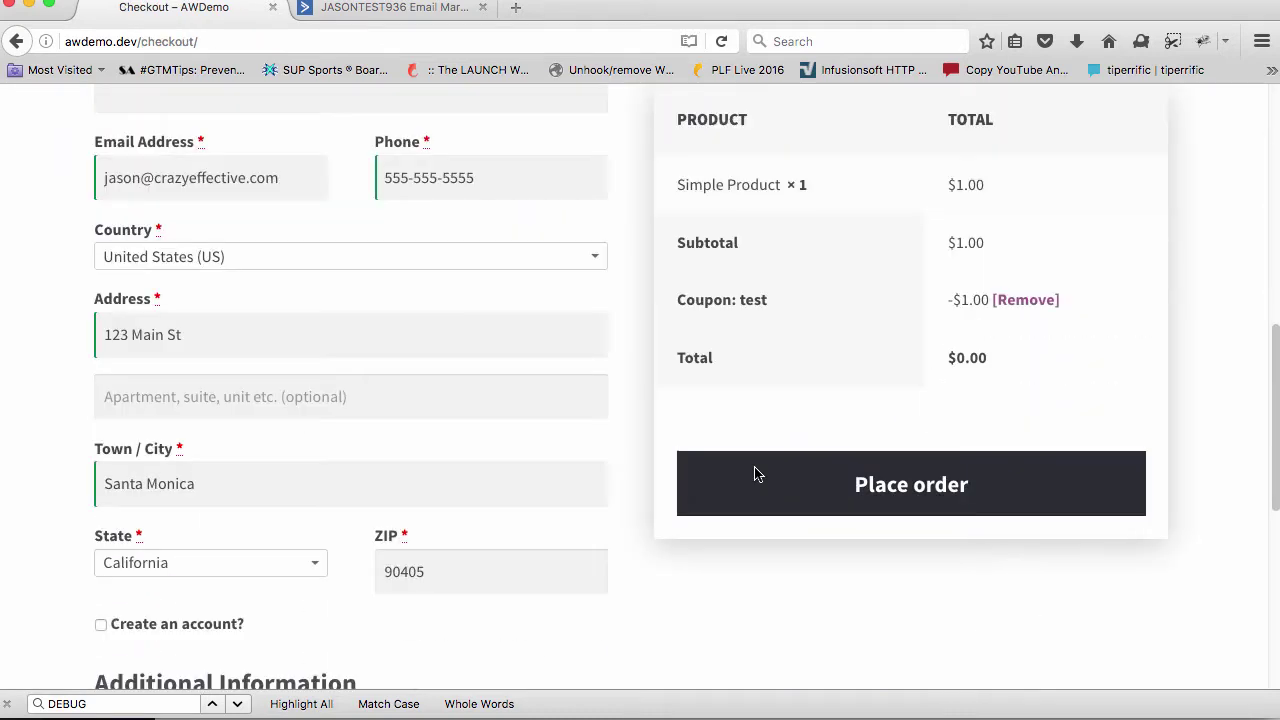
left_click(757, 471)
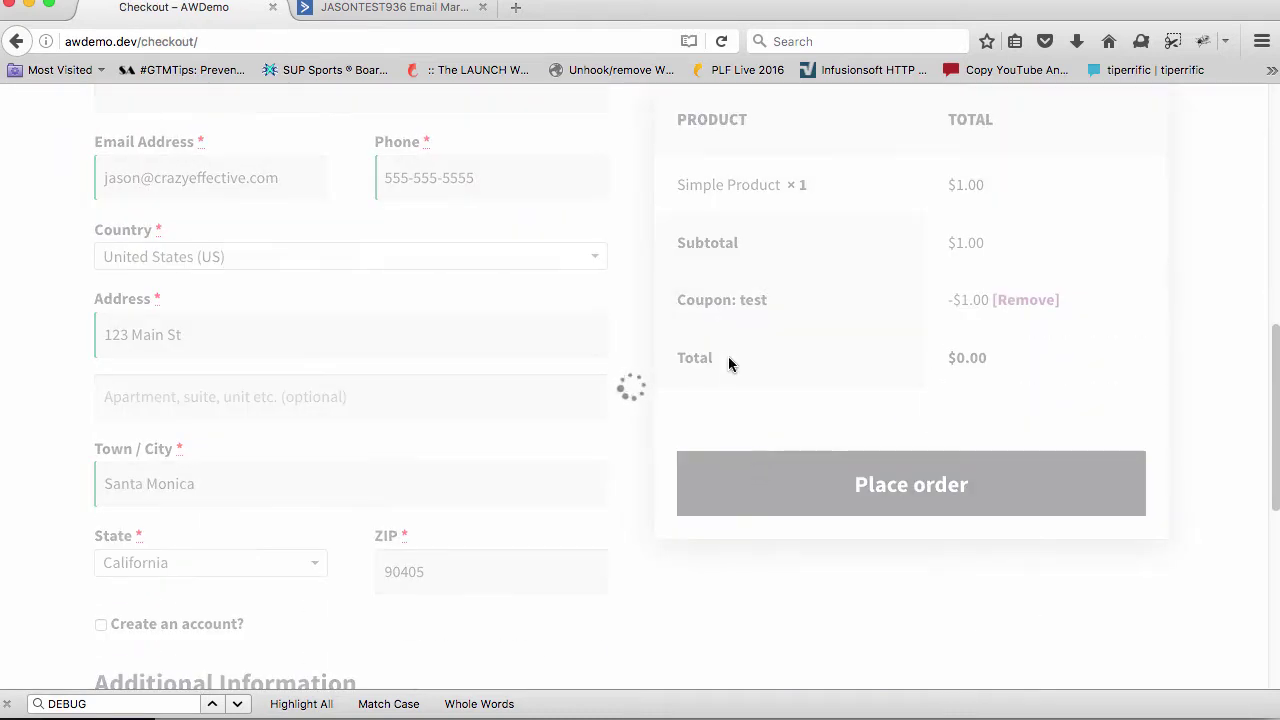
left_click(363, 14)
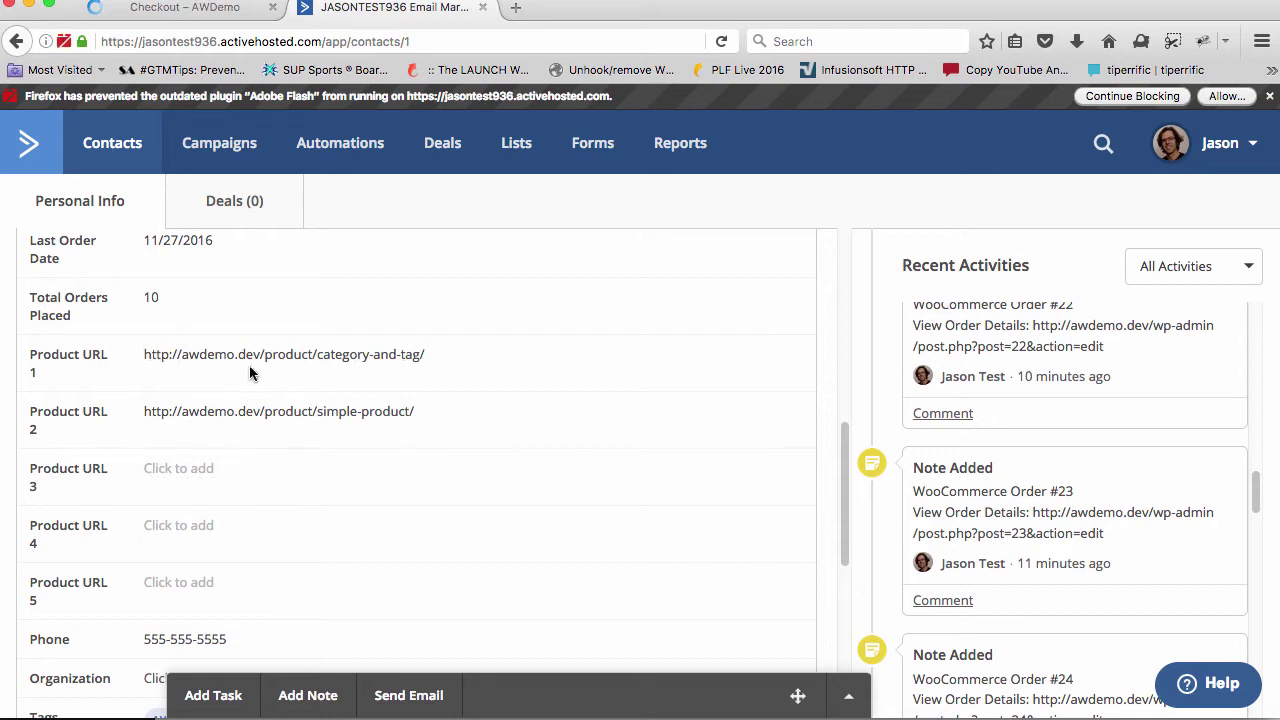
Reload the contact and select the Product URL 1 link to inspect it
key("super+r")
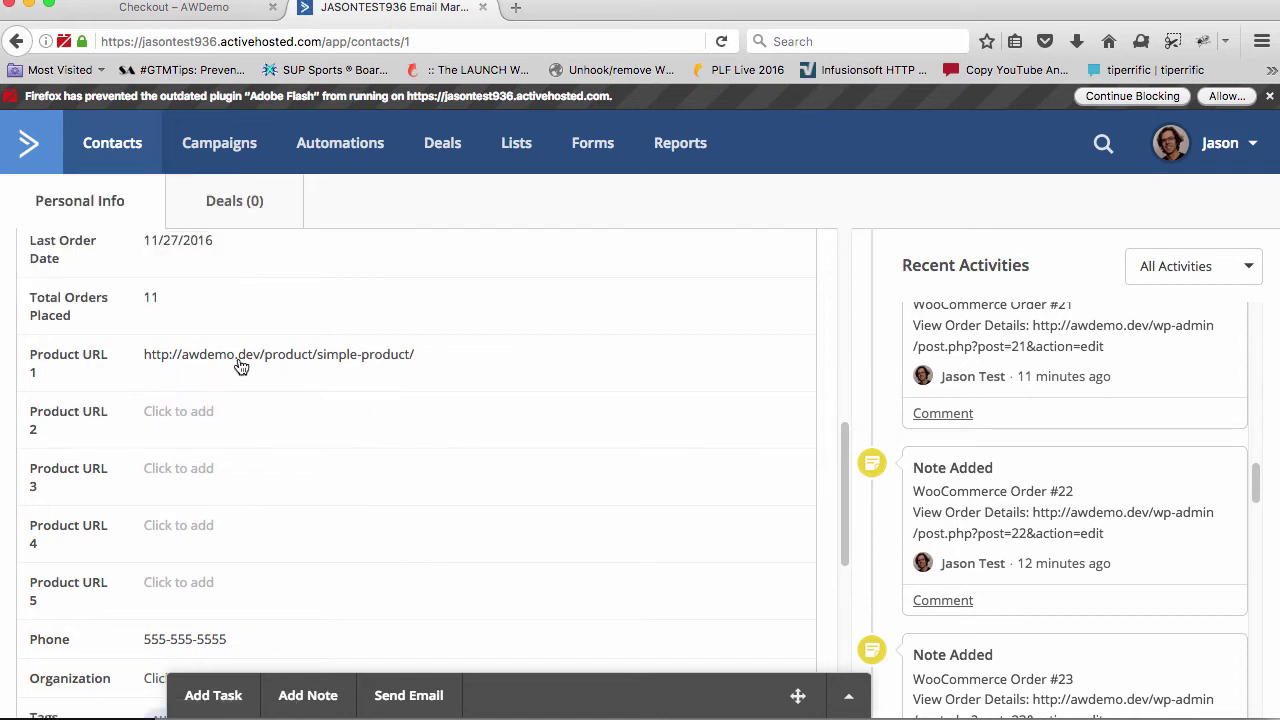
left_click_drag(143, 355, 451, 355)
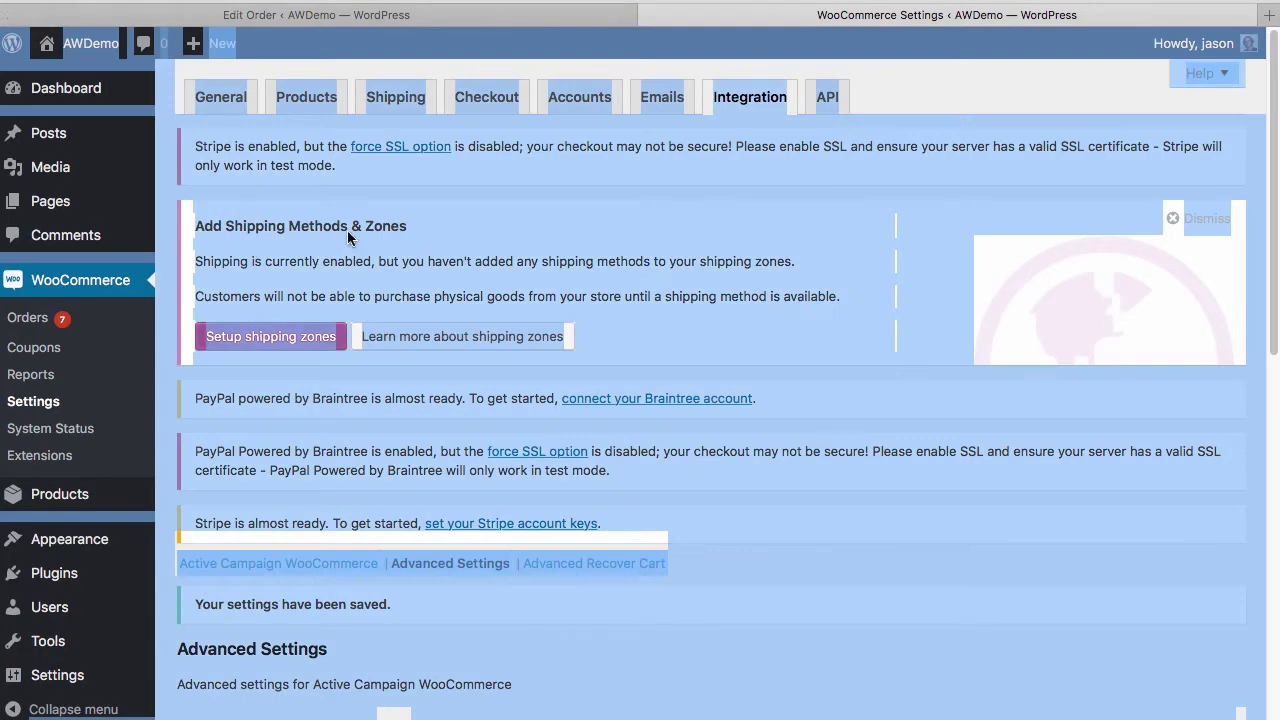
Set 'Number of Links to store' to 1 and save the Advanced Settings
scroll(421, 250, "down", 10)
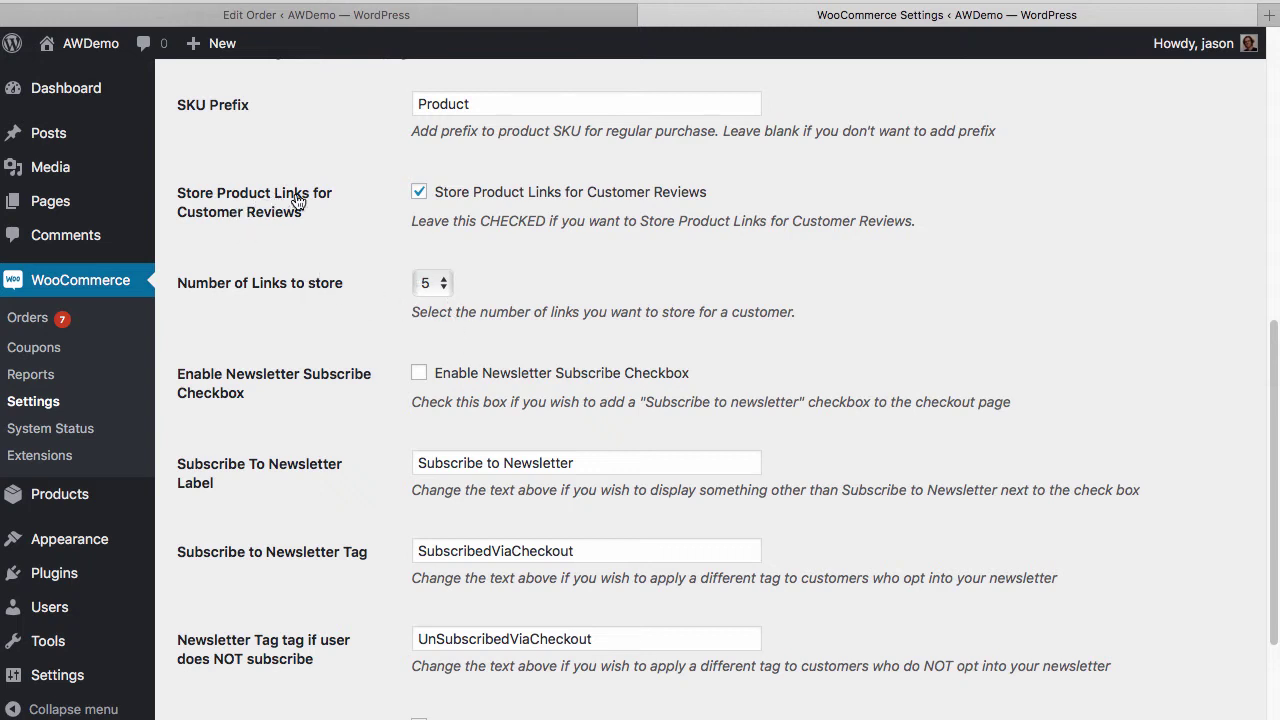
left_click(440, 283)
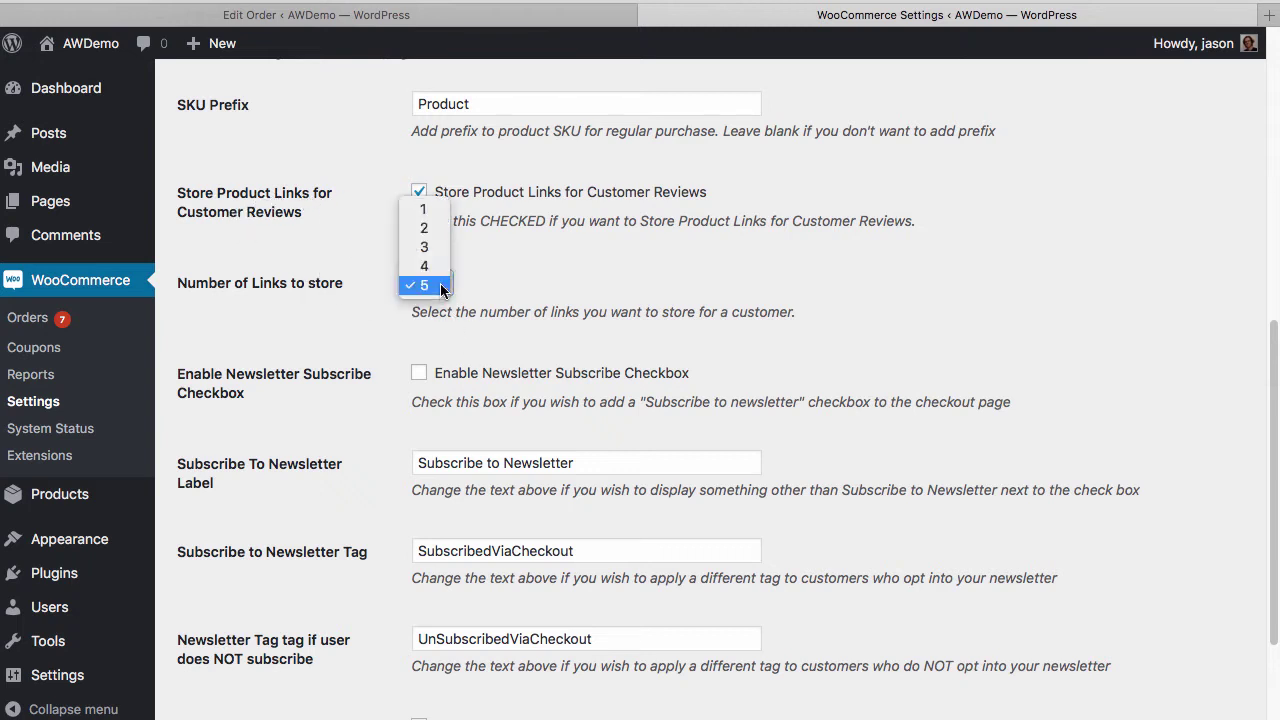
left_click(438, 209)
scroll(492, 383, "down", 5)
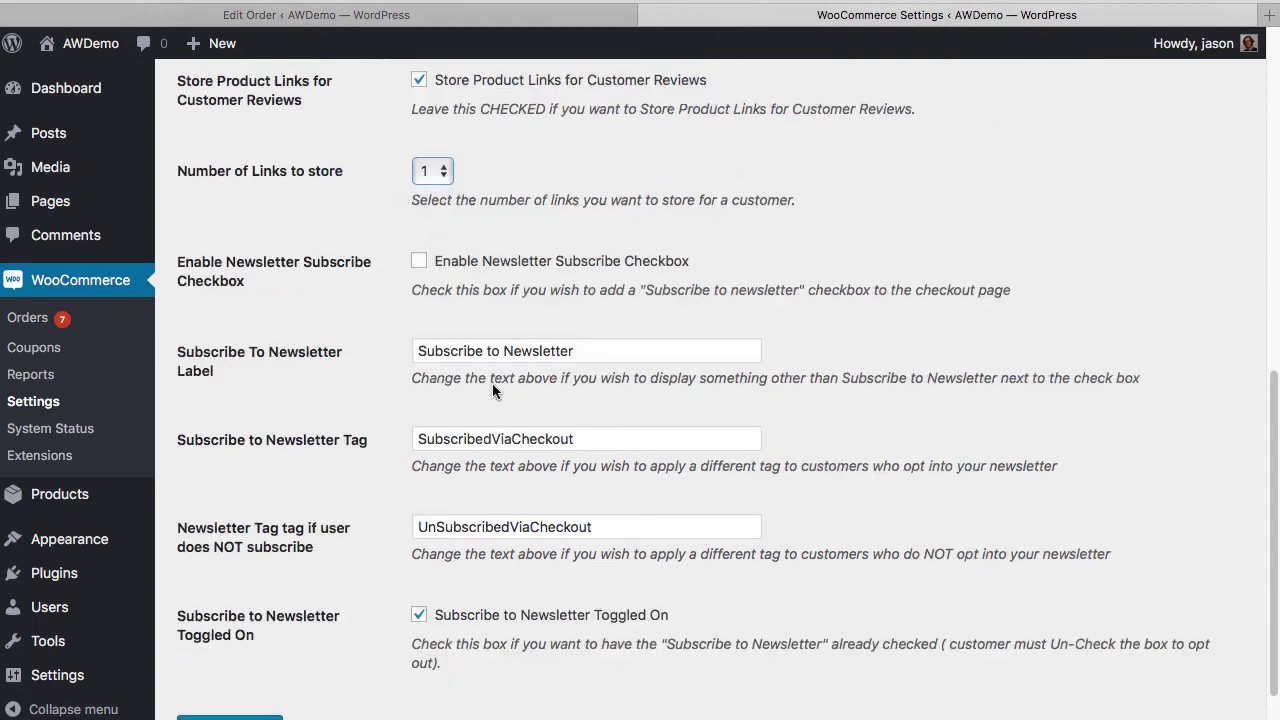
left_click(248, 641)
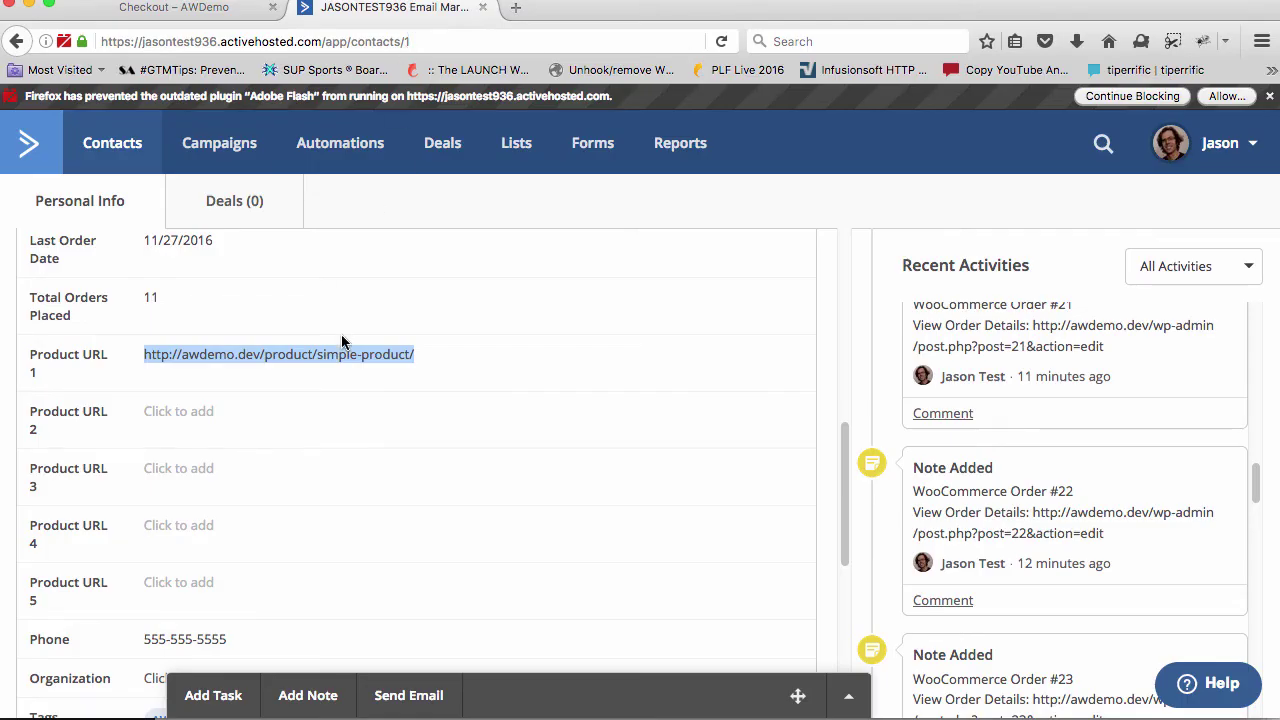
key("super+r")
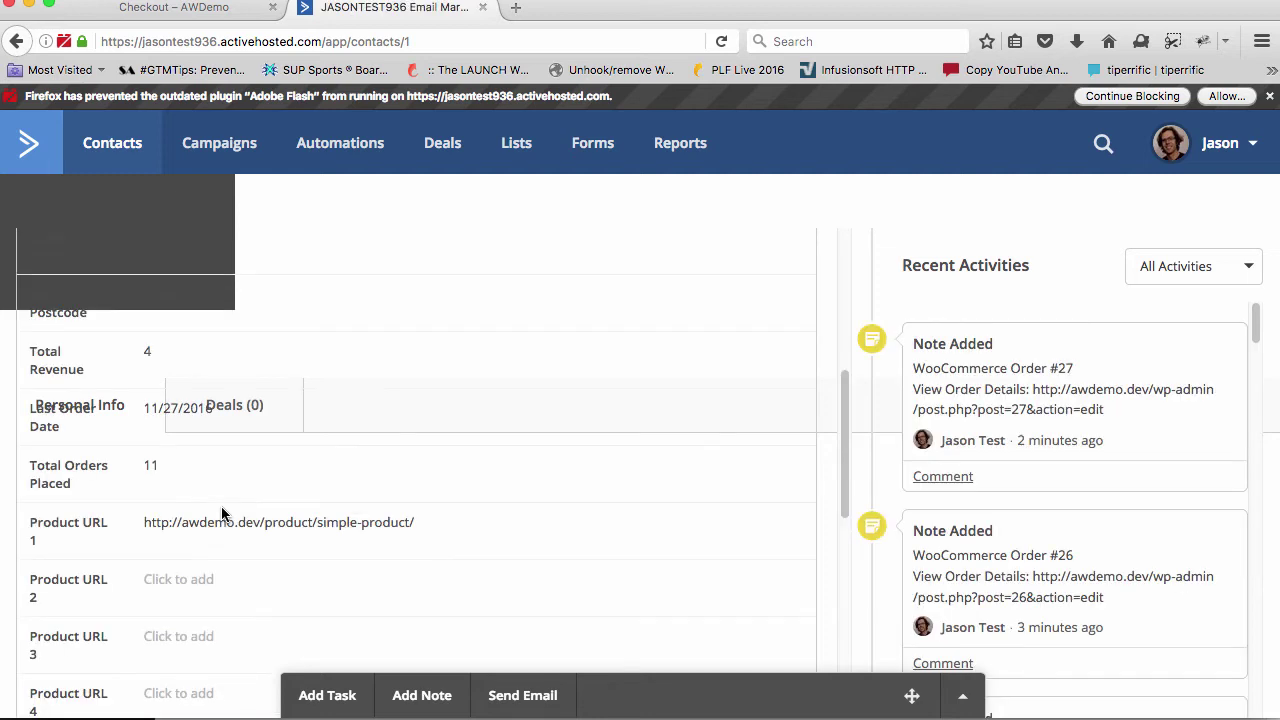
Scroll the contact's Personal Info to the Total Revenue and Product URL fields
scroll(195, 616, "down", 2)
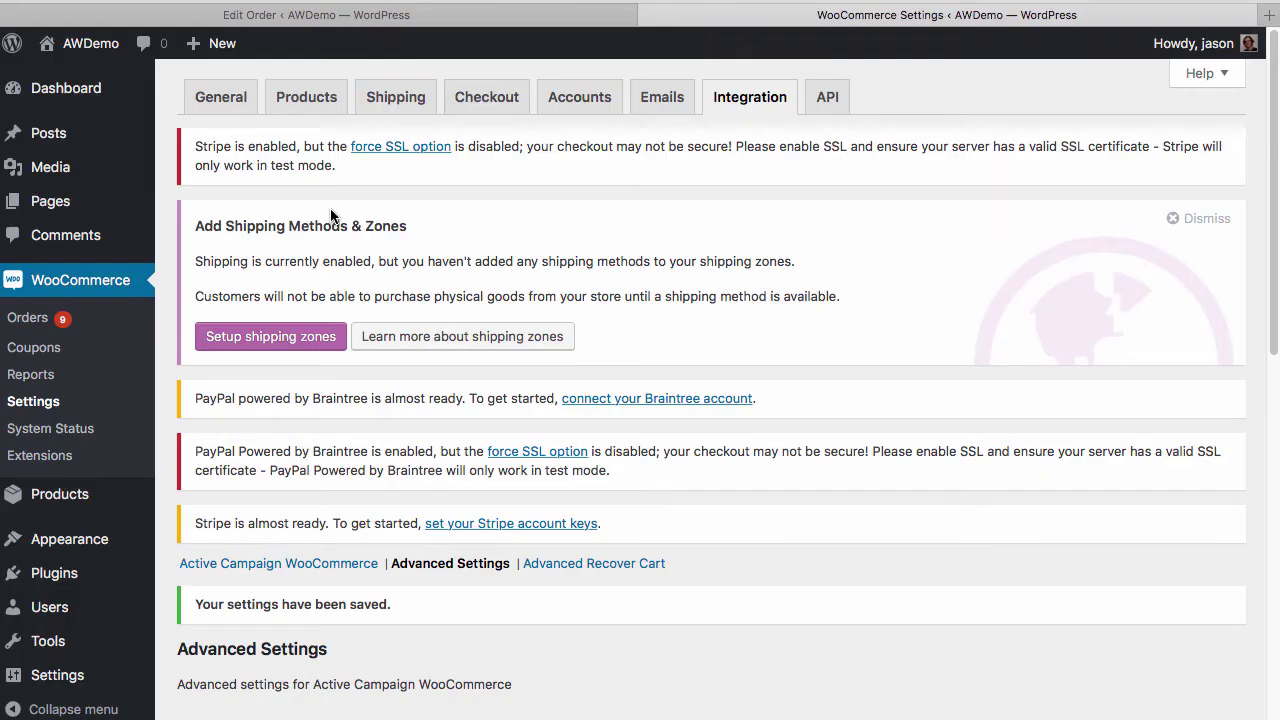
Tick 'Enable Newsletter Subscribe Checkbox' in the WooCommerce Integration Advanced Settings
scroll(429, 425, "down", 10)
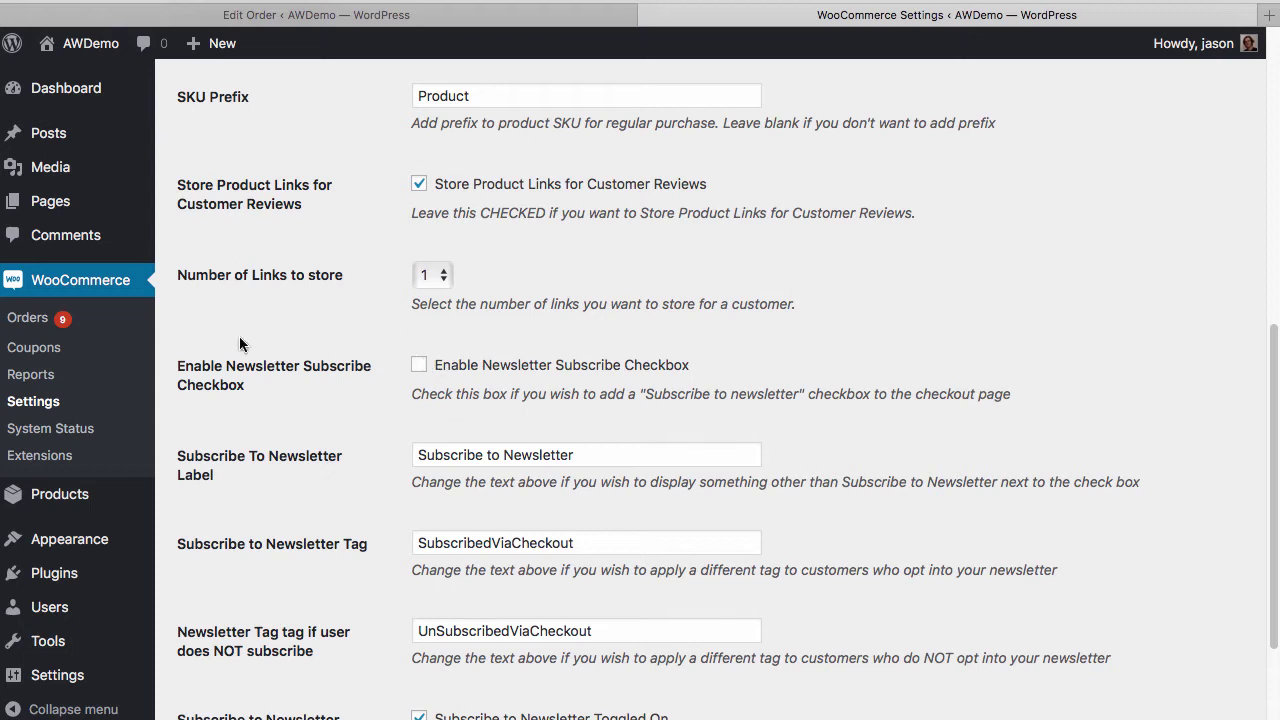
left_click_drag(176, 364, 255, 390)
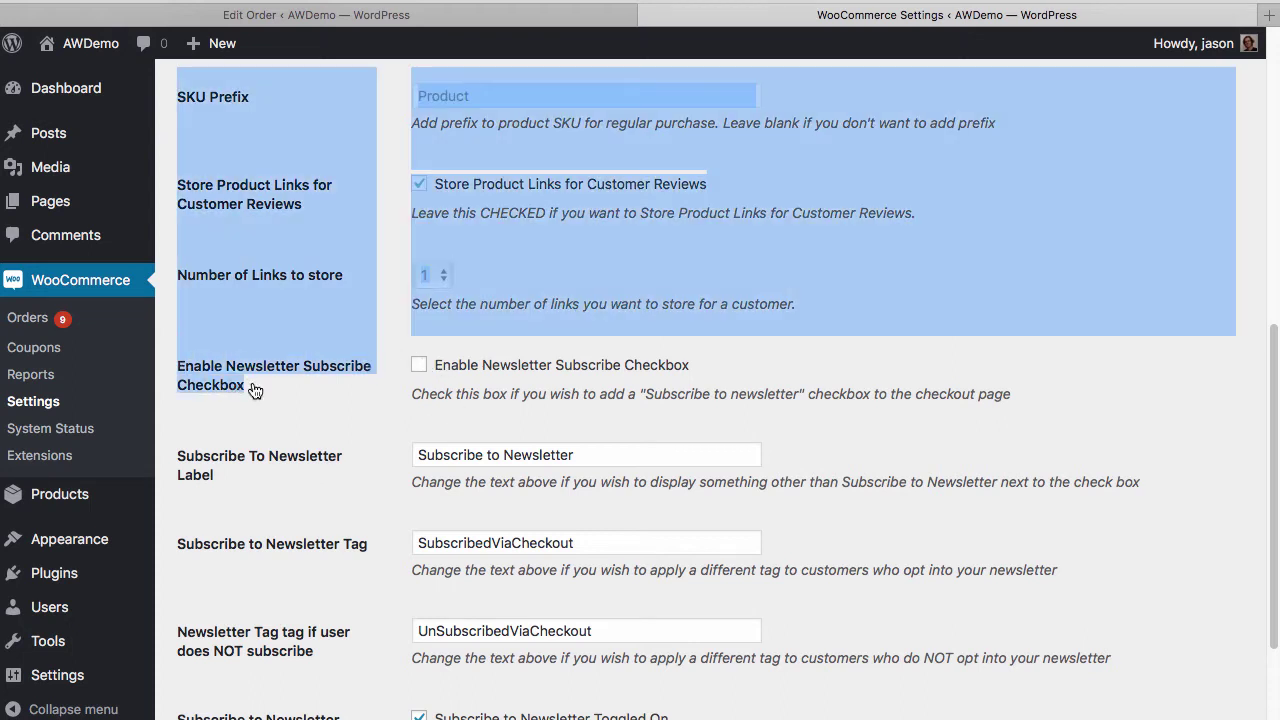
left_click(270, 383)
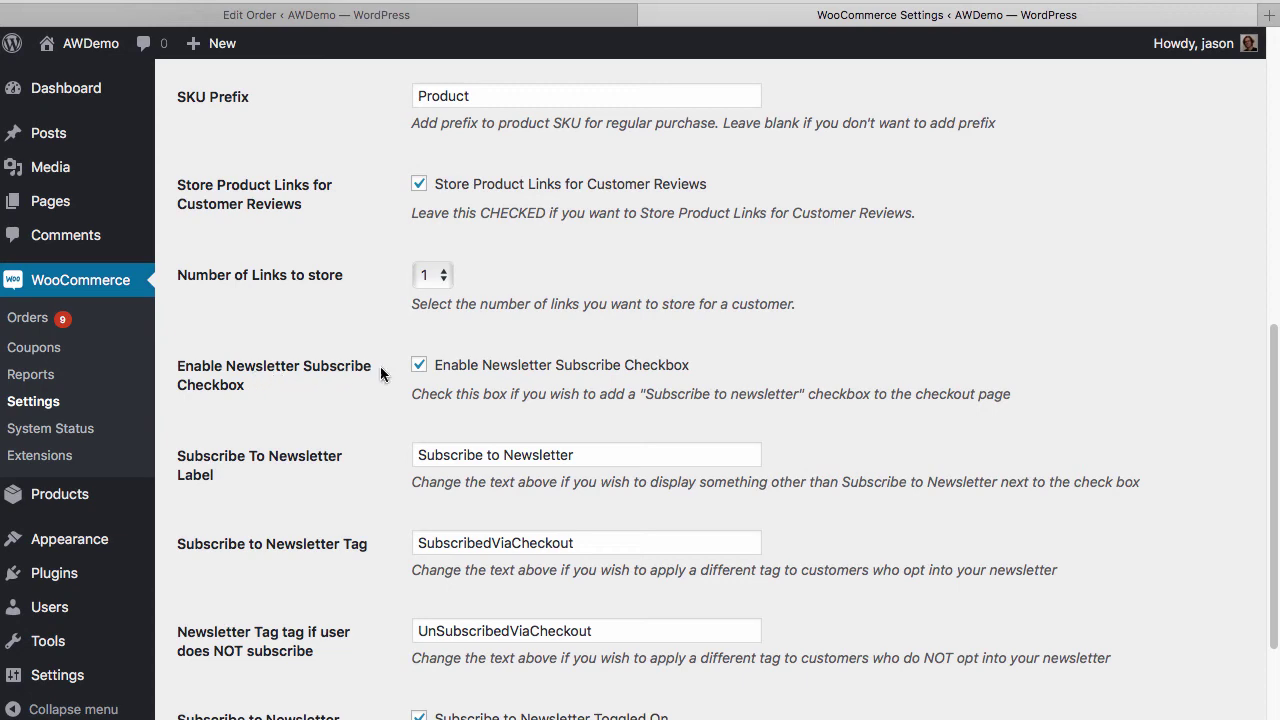
scroll(500, 380, "down", 3)
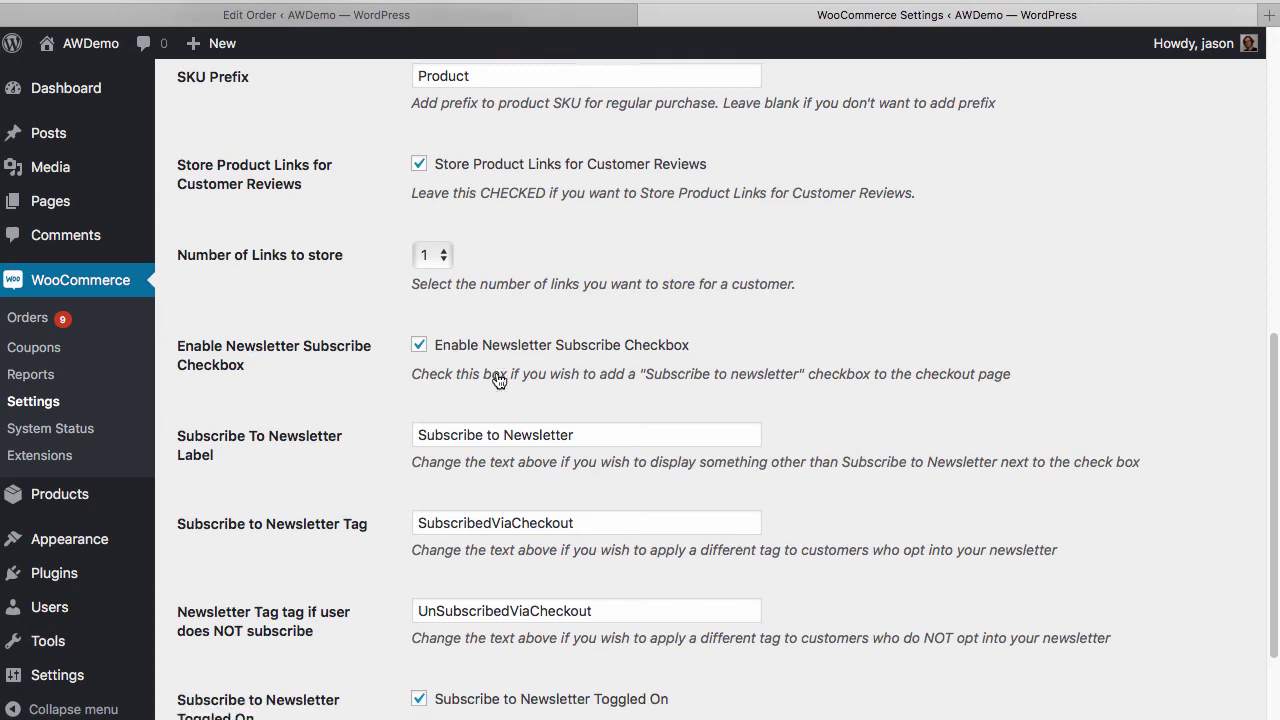
scroll(399, 514, "down", 2)
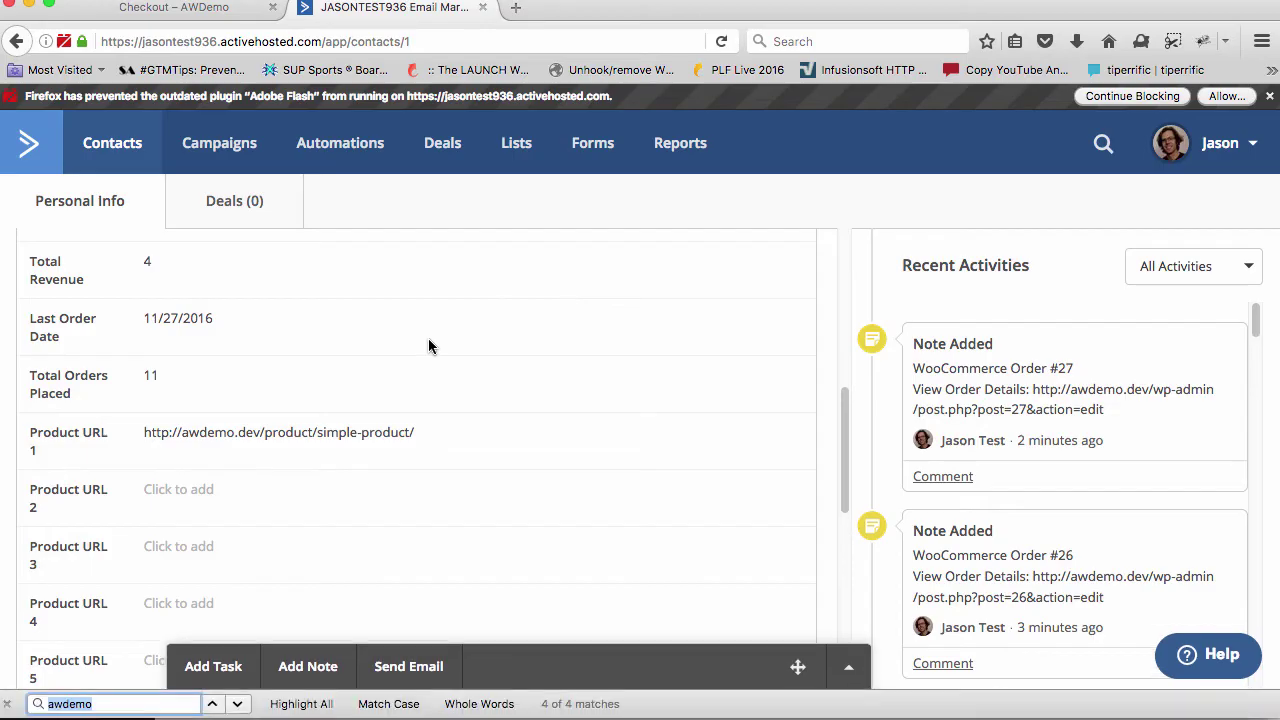
Add Simple Product to the cart from the Shop page and view the cart
left_click(174, 7)
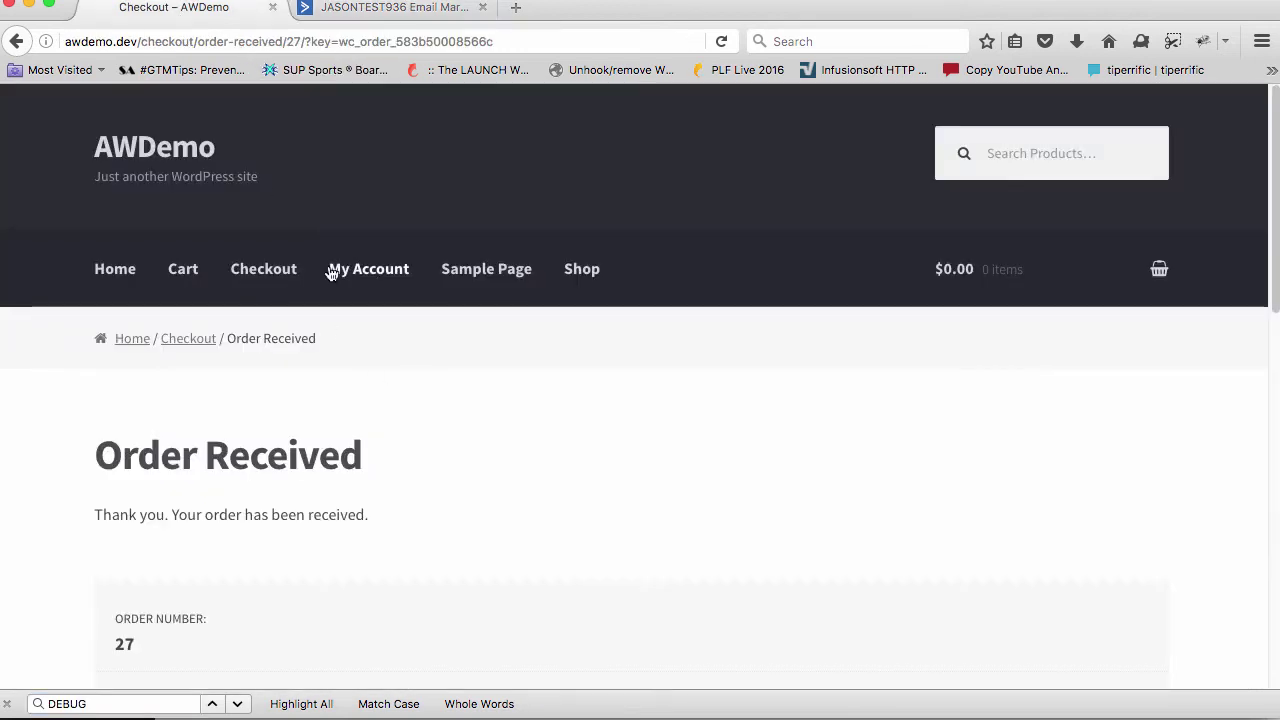
left_click(560, 276)
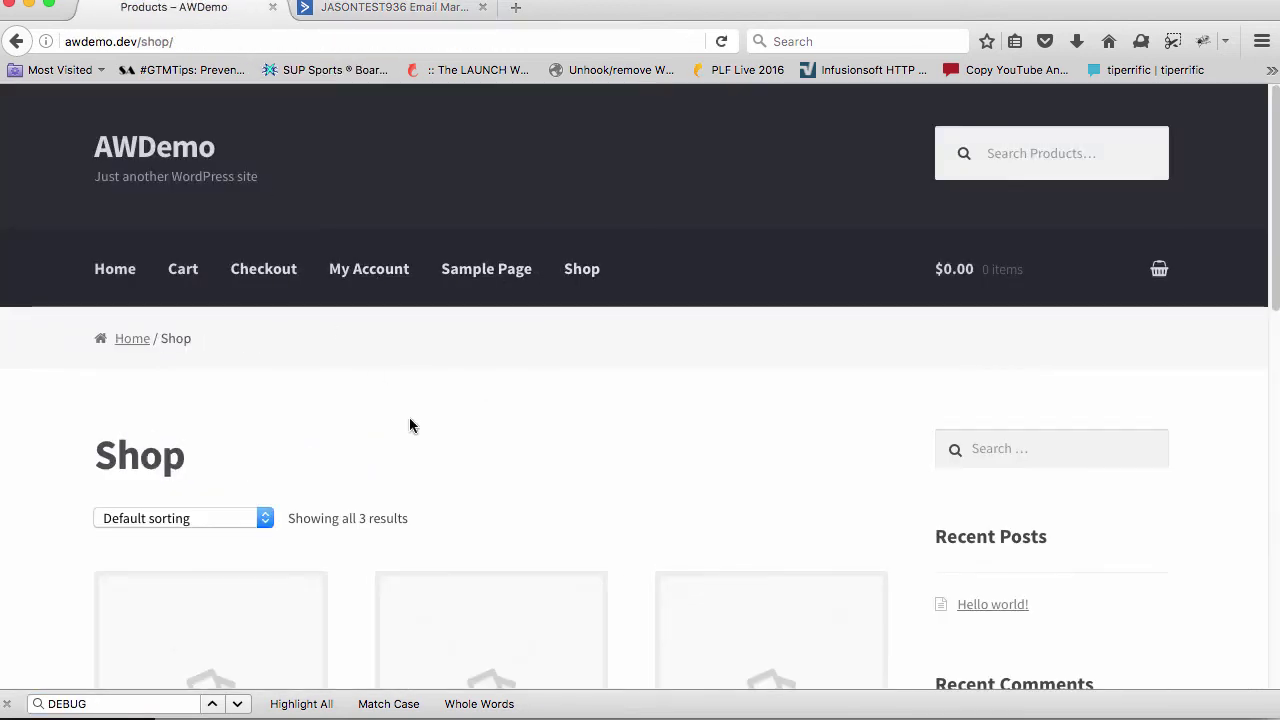
scroll(409, 422, "down", 1)
scroll(409, 422, "down", 2)
left_click(486, 622)
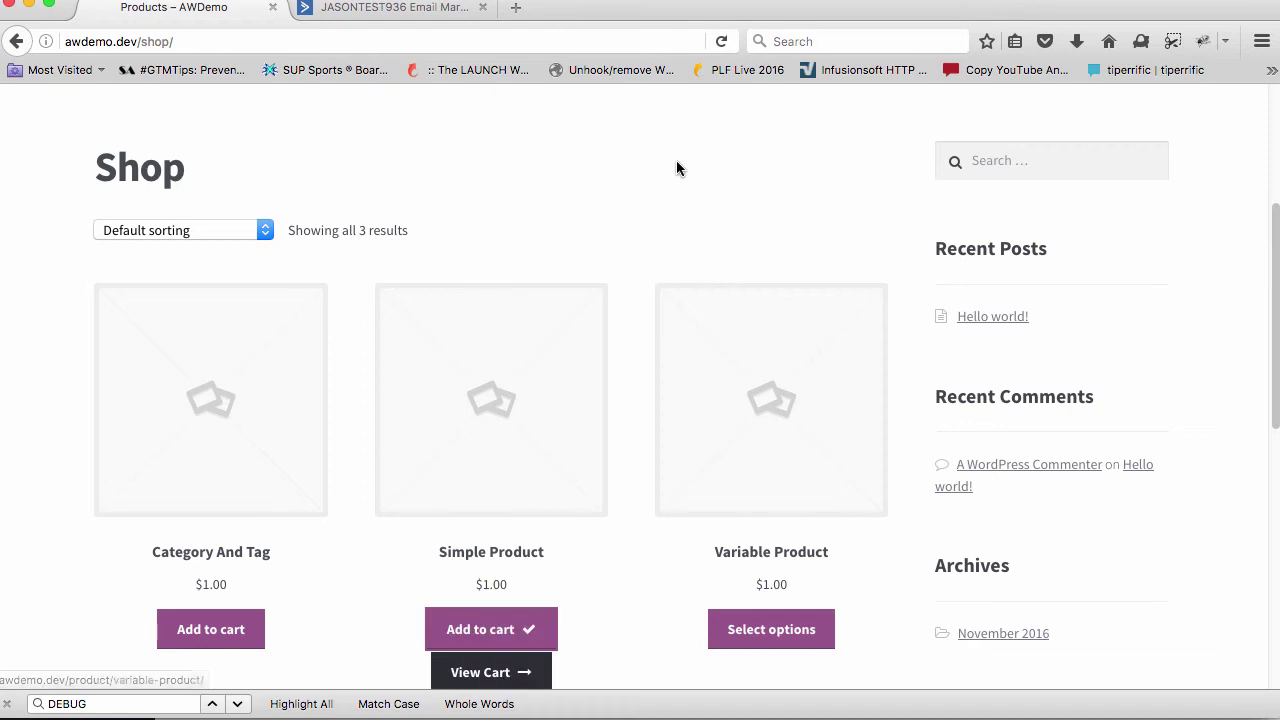
left_click(528, 669)
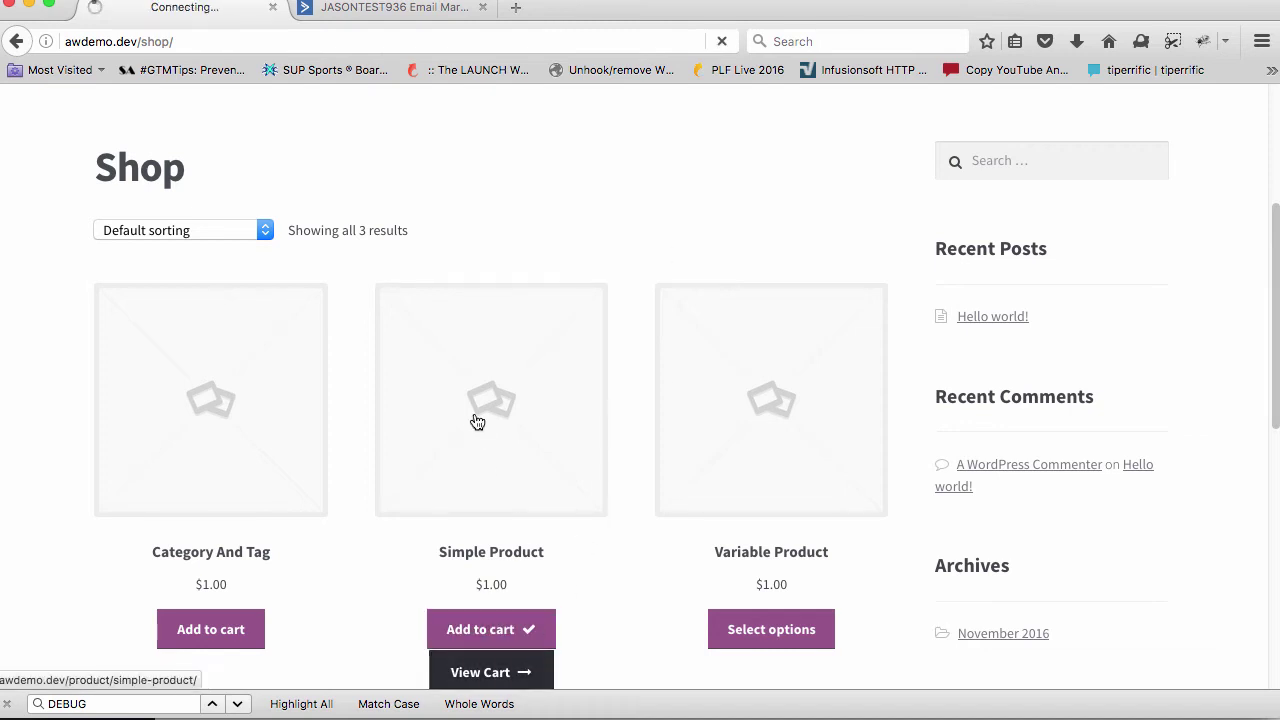
Proceed to checkout and locate the new Subscribe to Newsletter checkbox
scroll(474, 420, "down", 4)
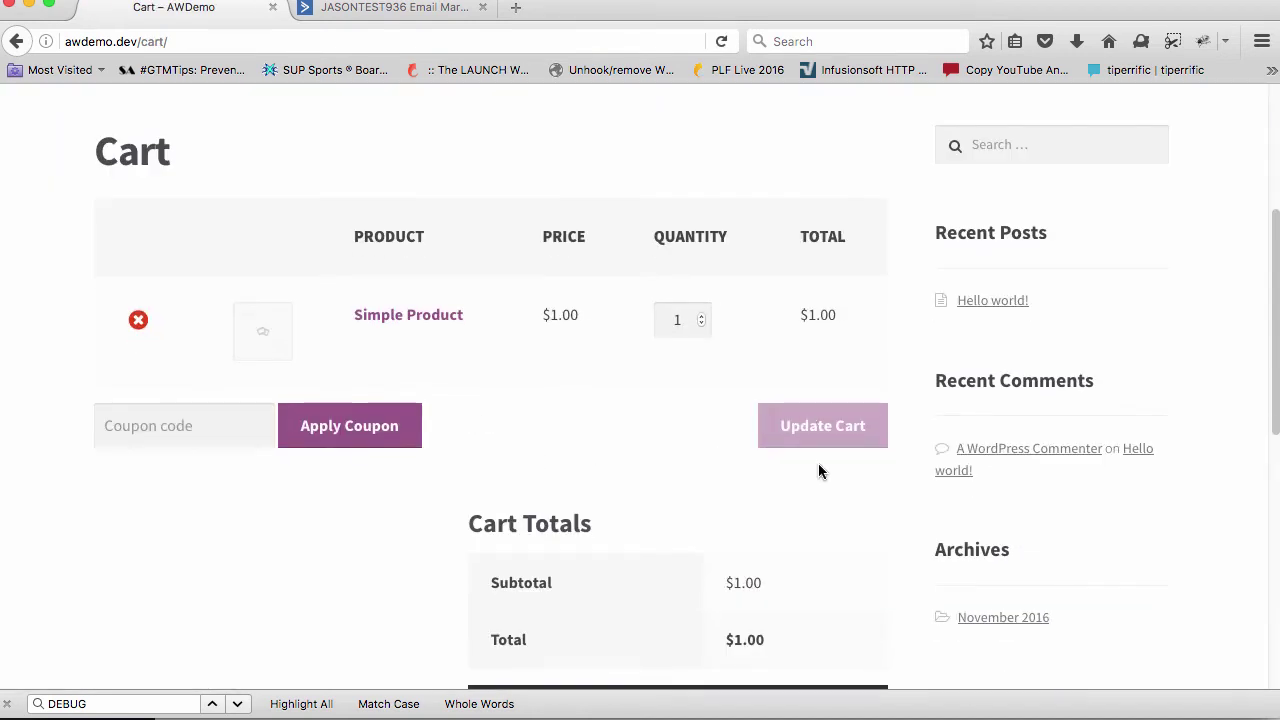
scroll(775, 650, "down", 1)
left_click(775, 650)
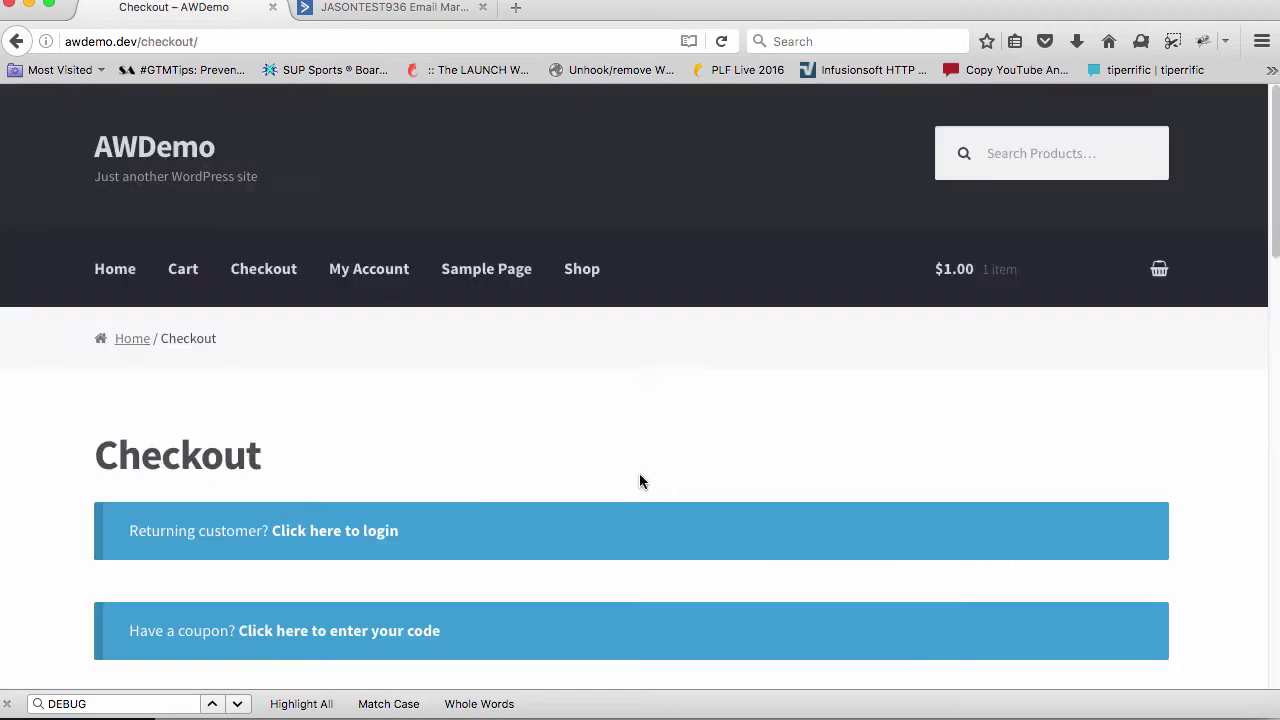
scroll(640, 482, "down", 10)
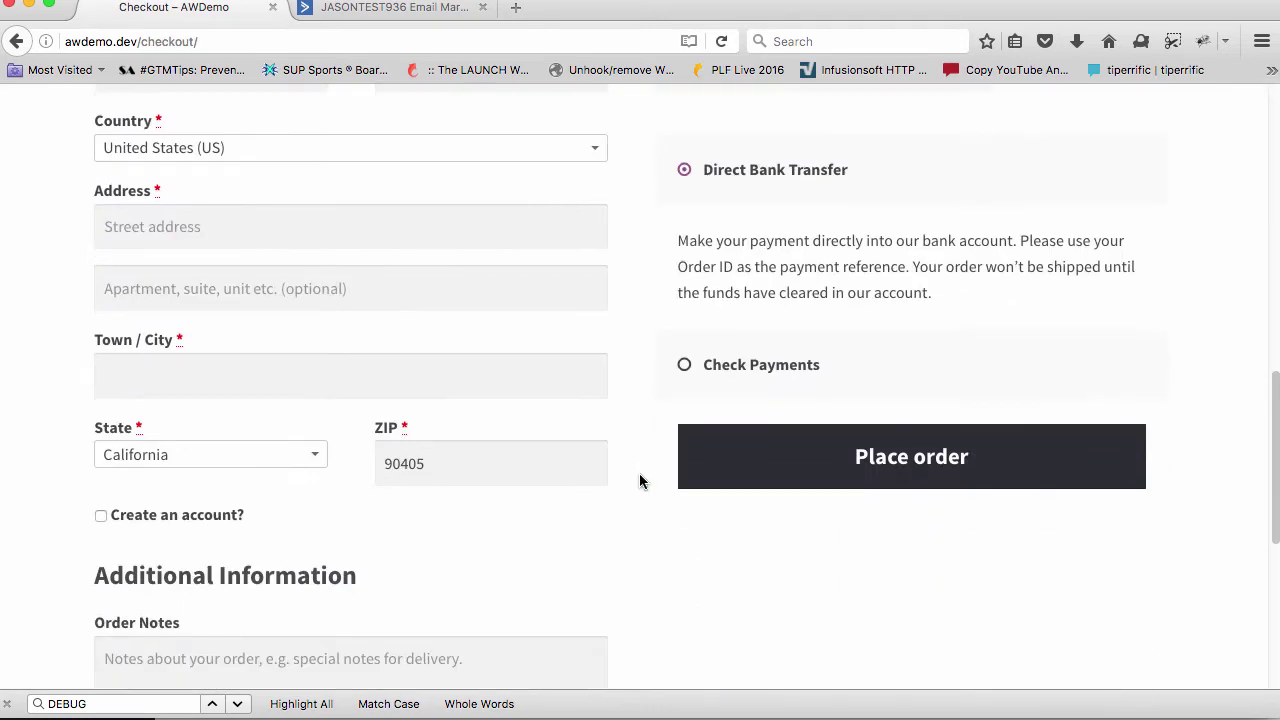
scroll(639, 473, "down", 2)
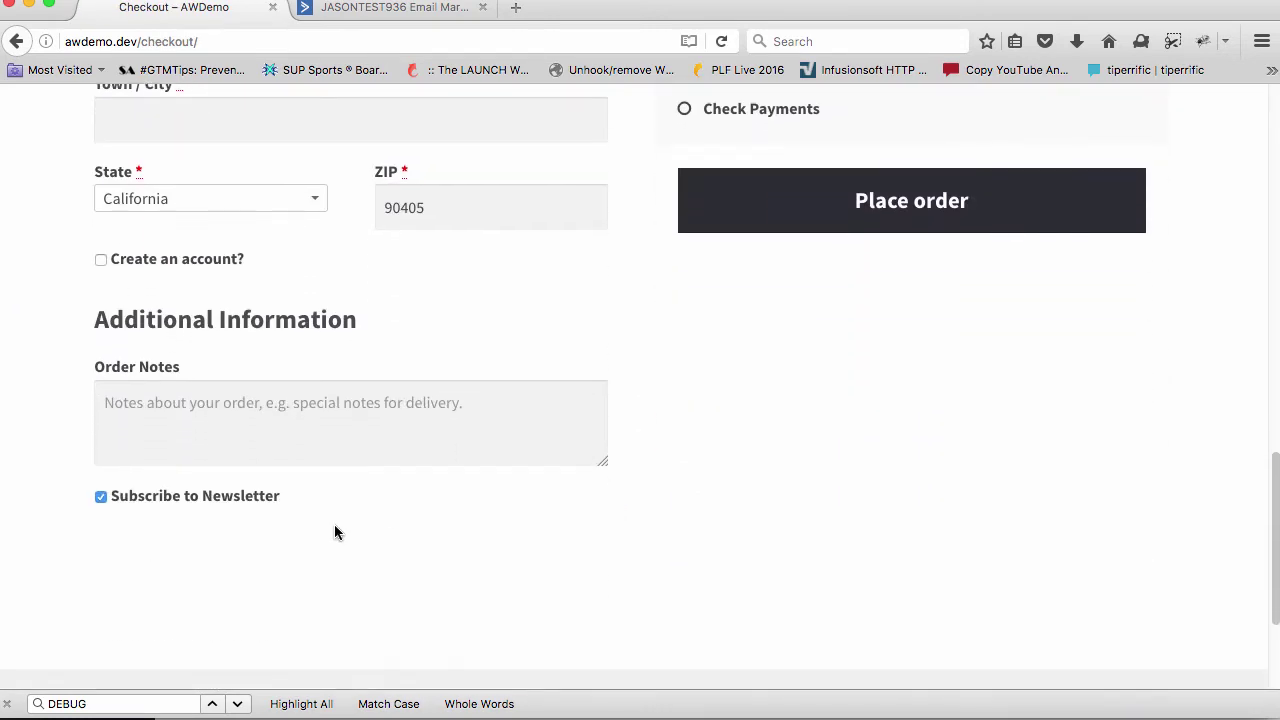
left_click_drag(334, 532, 207, 535)
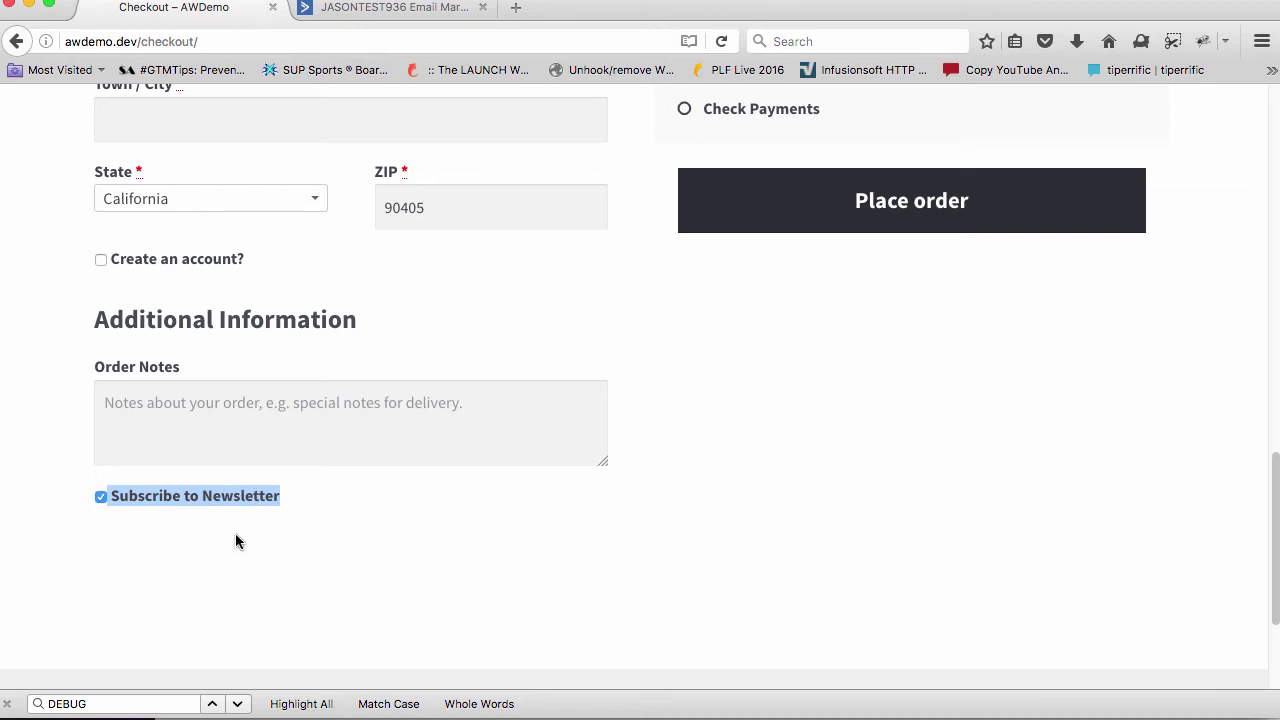
key("super+Tab")
scroll(346, 500, "down", 6)
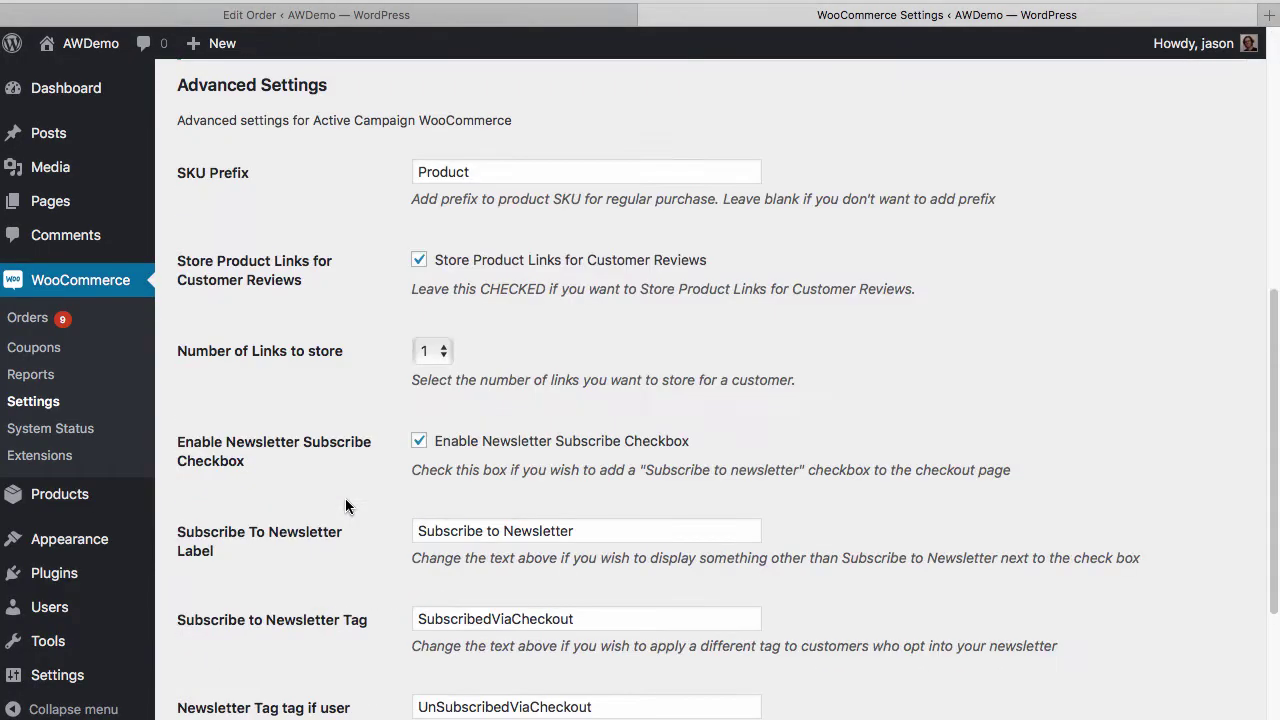
Edit the Subscribe To Newsletter Label to 'Subscribe to Our Premium Discounts!' and save changes
scroll(346, 507, "down", 1)
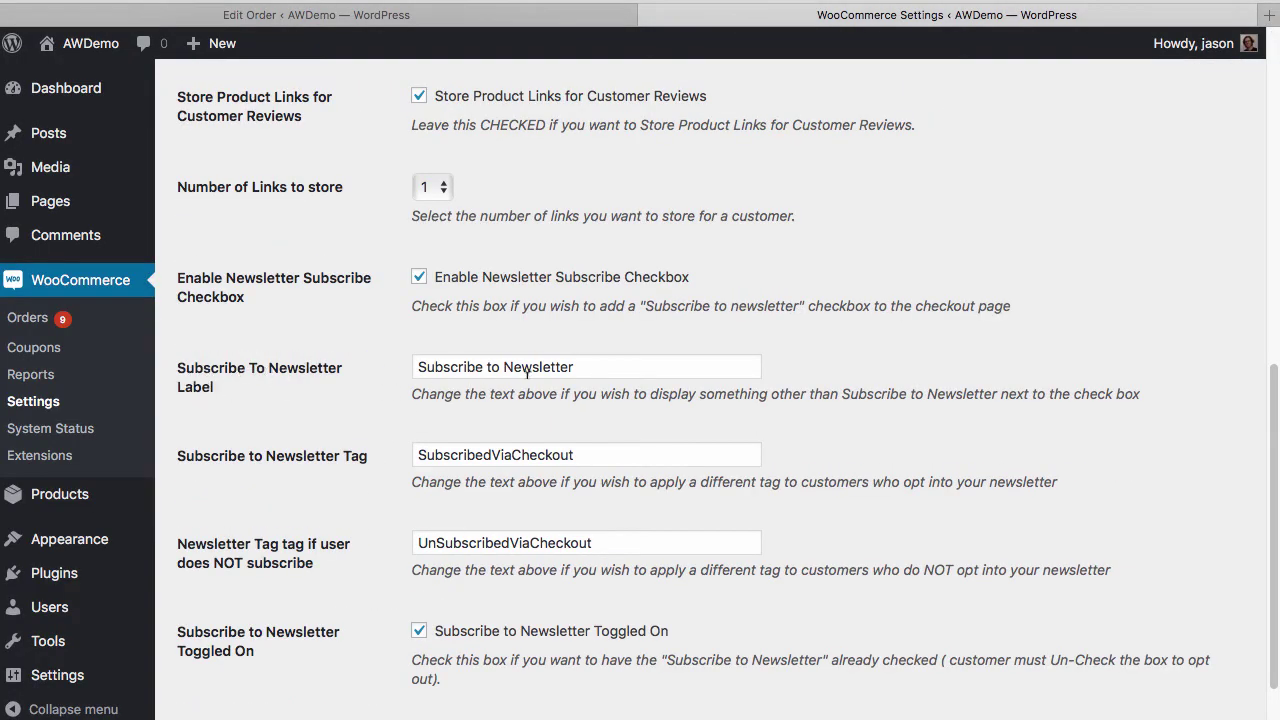
left_click_drag(622, 370, 360, 365)
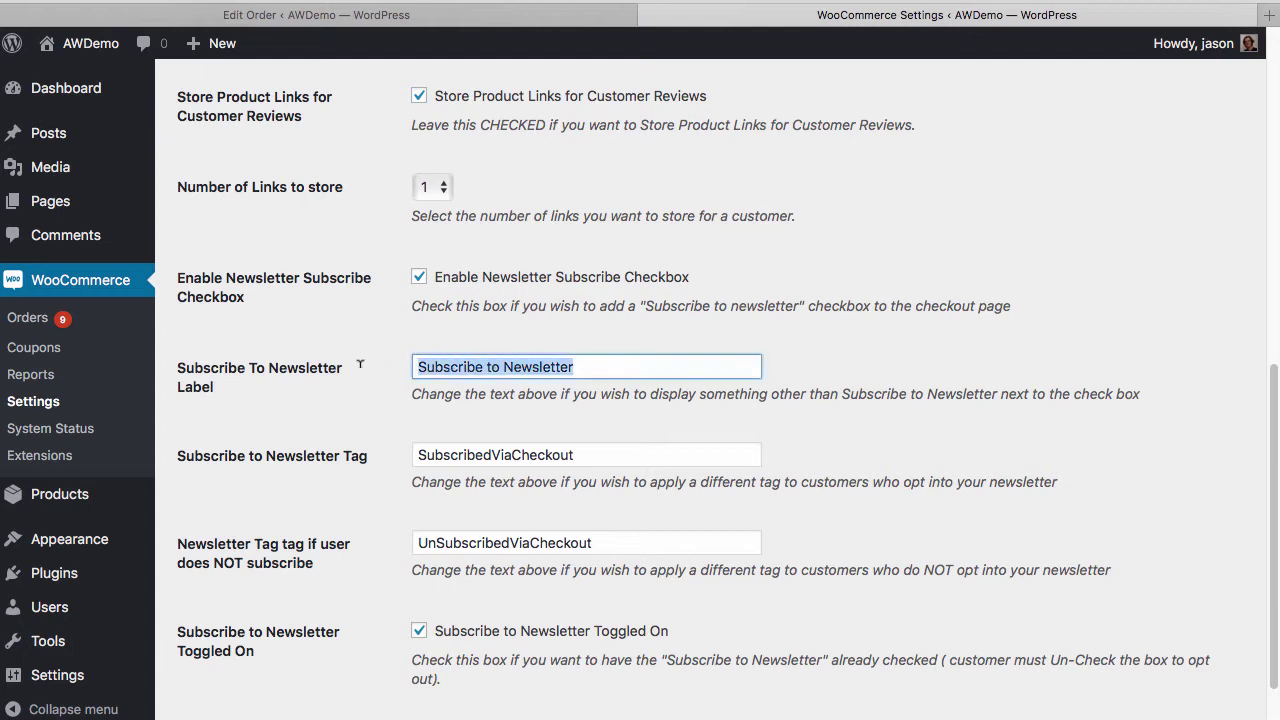
left_click(510, 367)
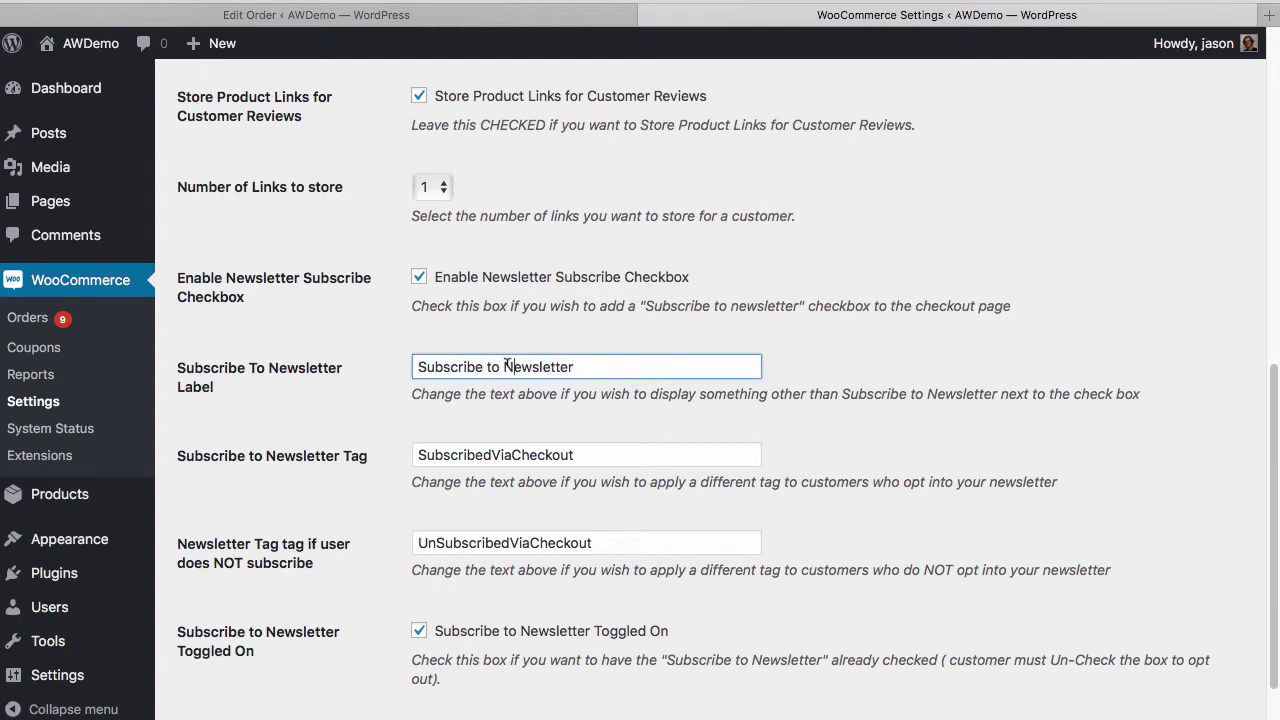
left_click_drag(504, 367, 787, 379)
key("BackSpace")
key("super+z")
type("Our Premium Discounts!")
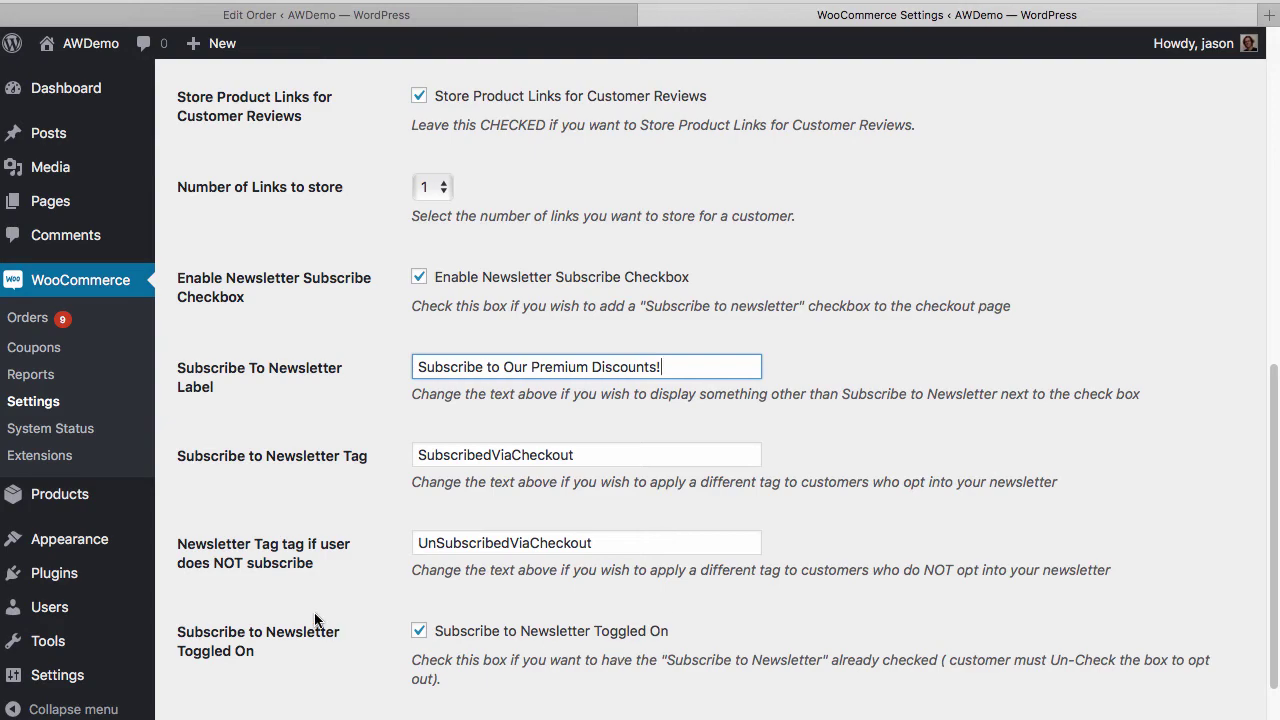
scroll(318, 620, "down", 1)
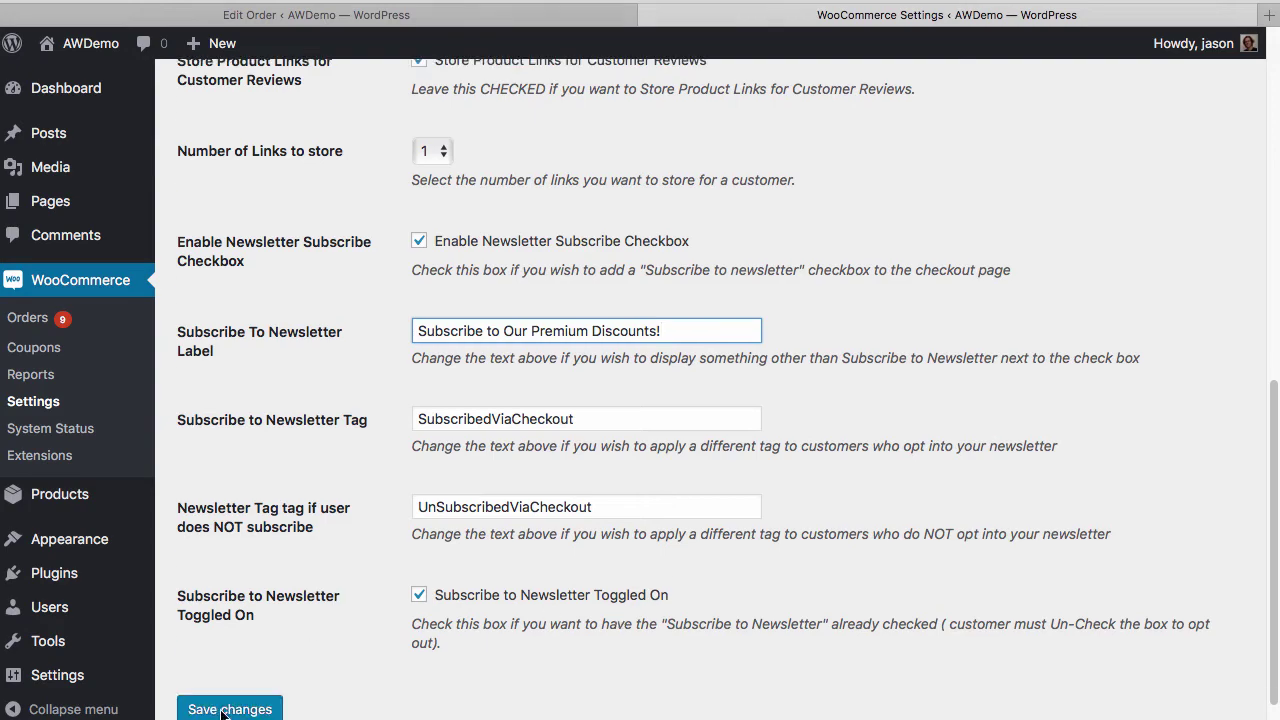
left_click(226, 709)
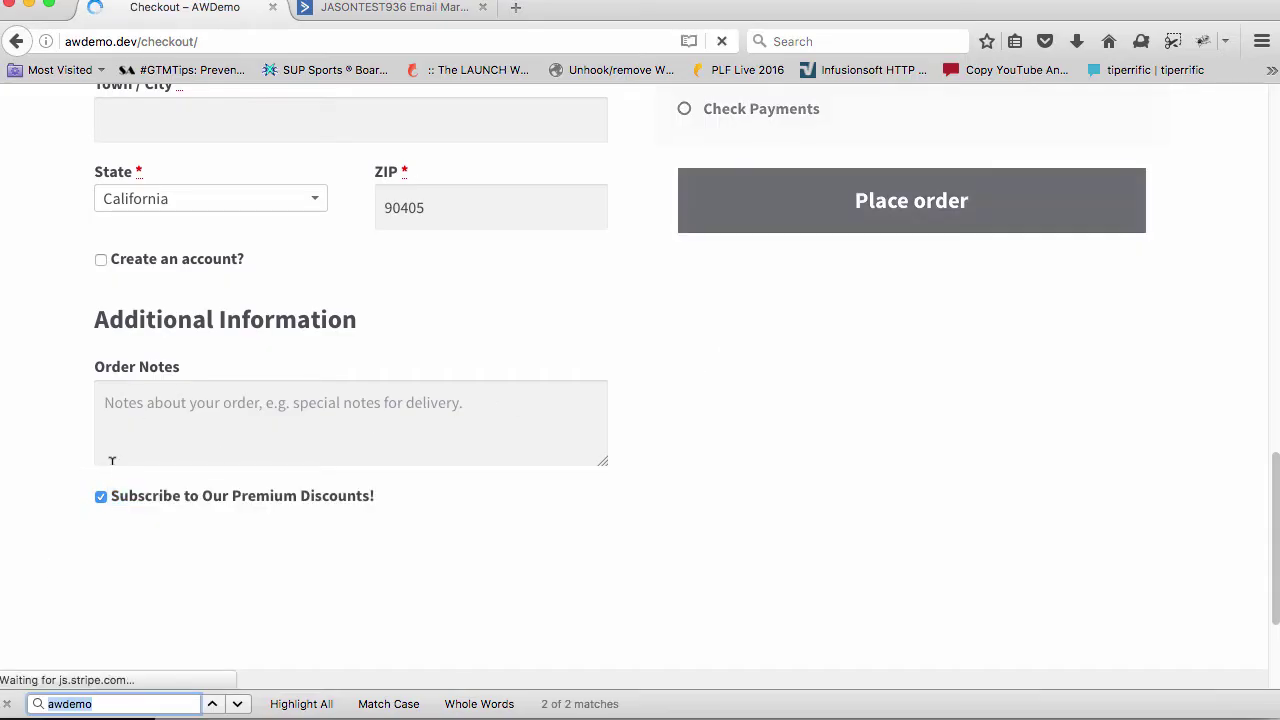
Highlight the checkout's pre-checked 'Subscribe to Our Premium Discounts!' checkbox label
left_click_drag(106, 497, 448, 495)
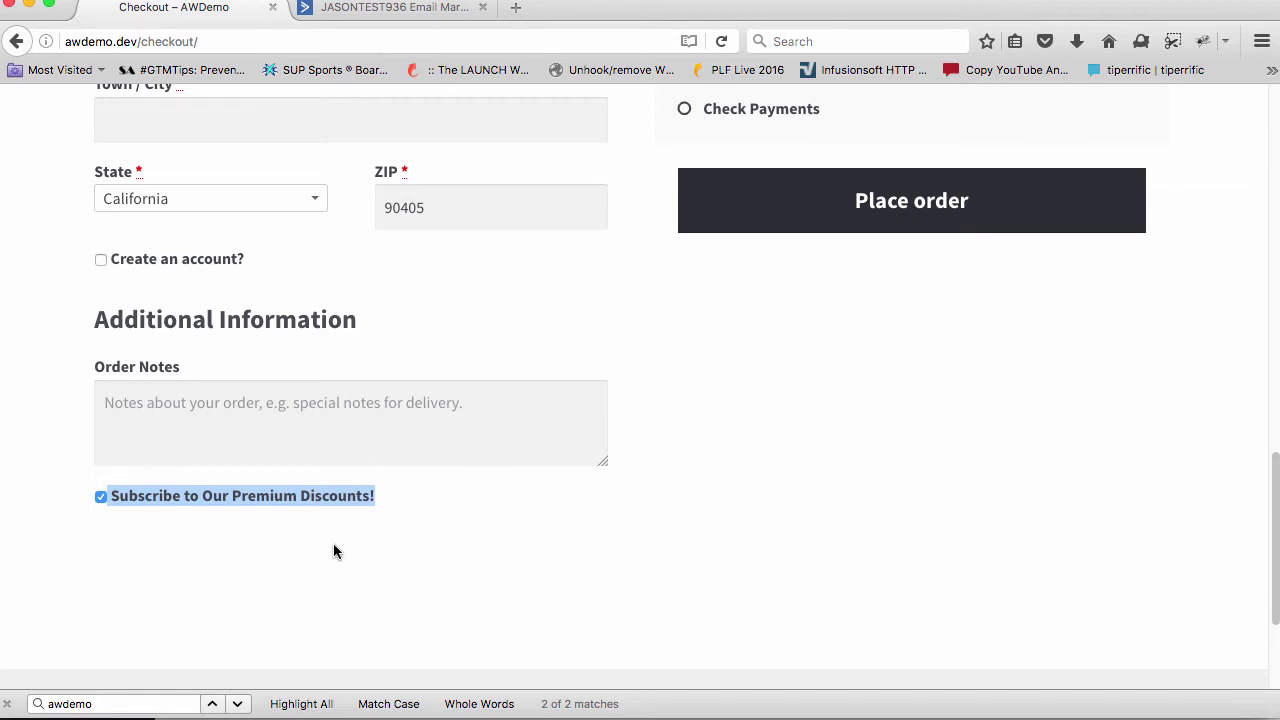
key("super+Tab")
scroll(305, 562, "down", 10)
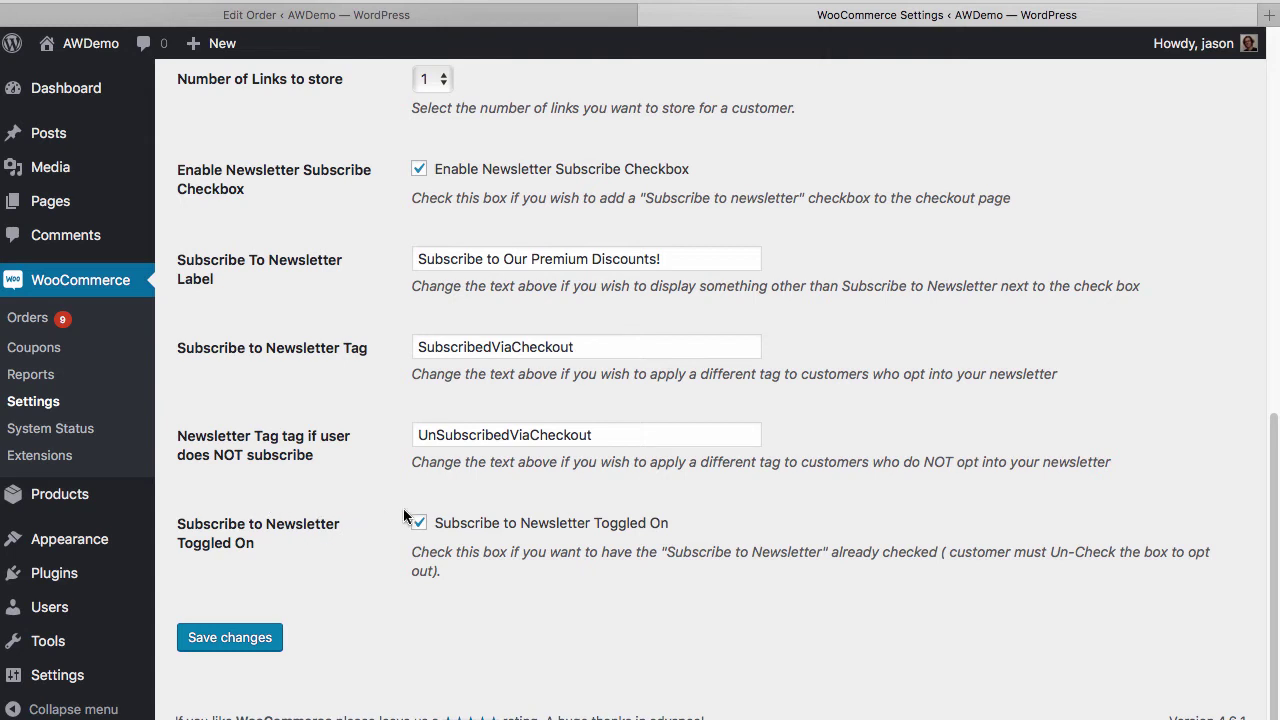
Highlight the SubscribedViaCheckout tag value, place the storefront test order, and return to ActiveCampaign
left_click_drag(585, 344, 393, 336)
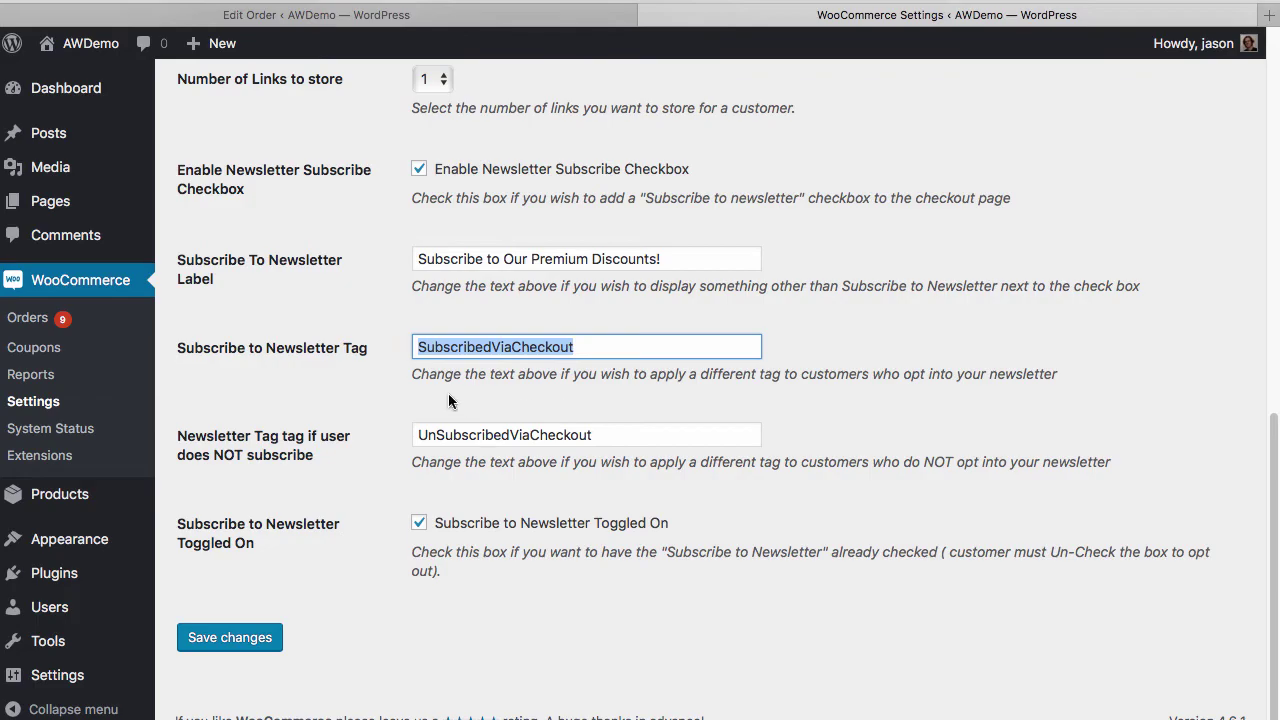
key("super+grave")
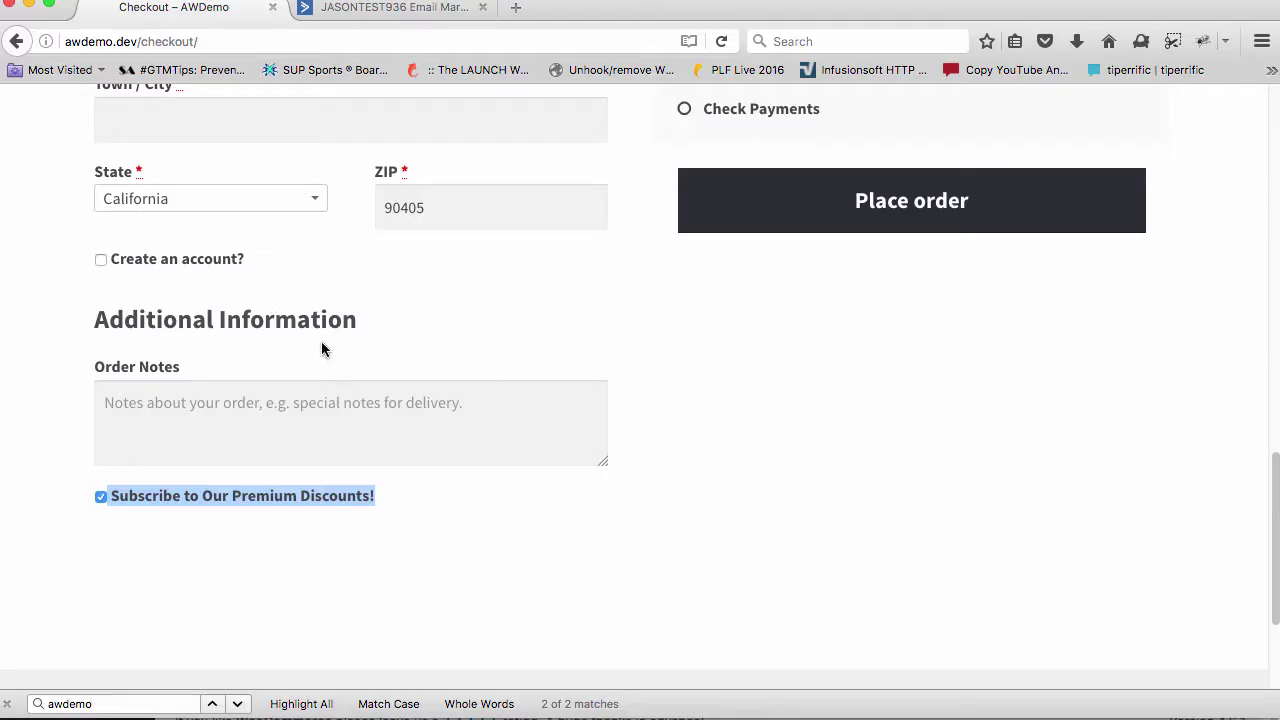
key("Return")
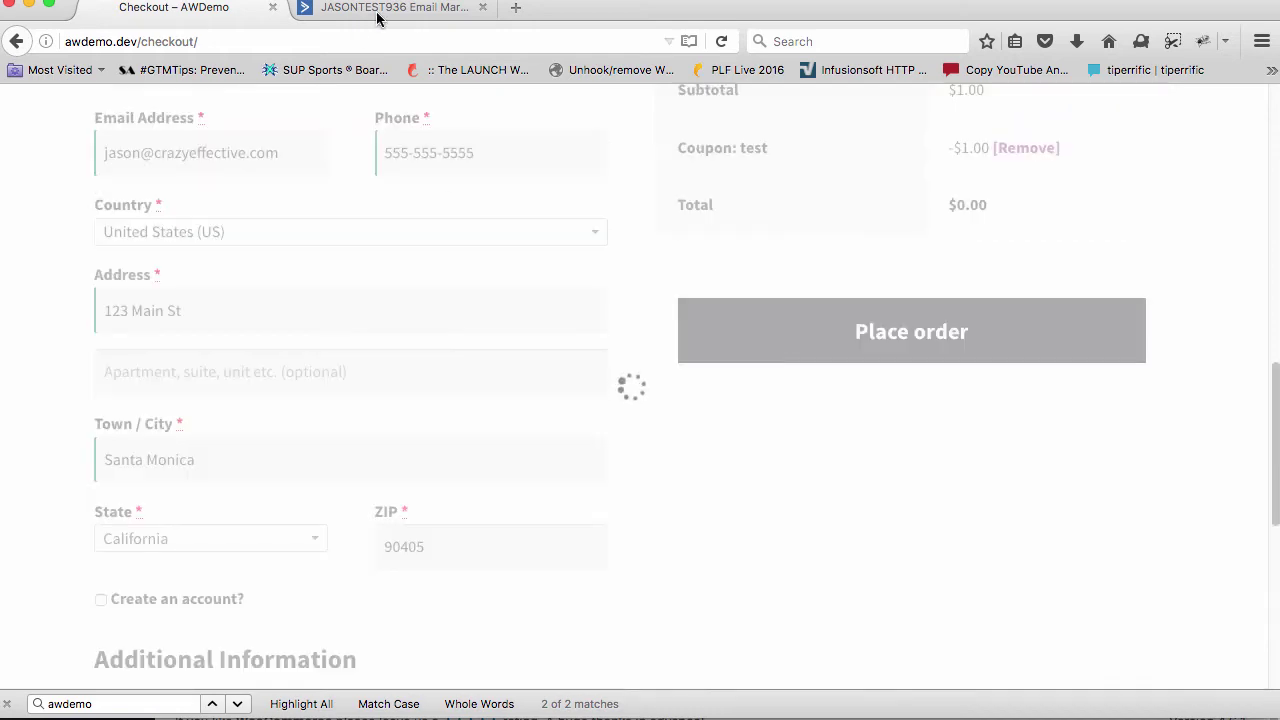
left_click(378, 14)
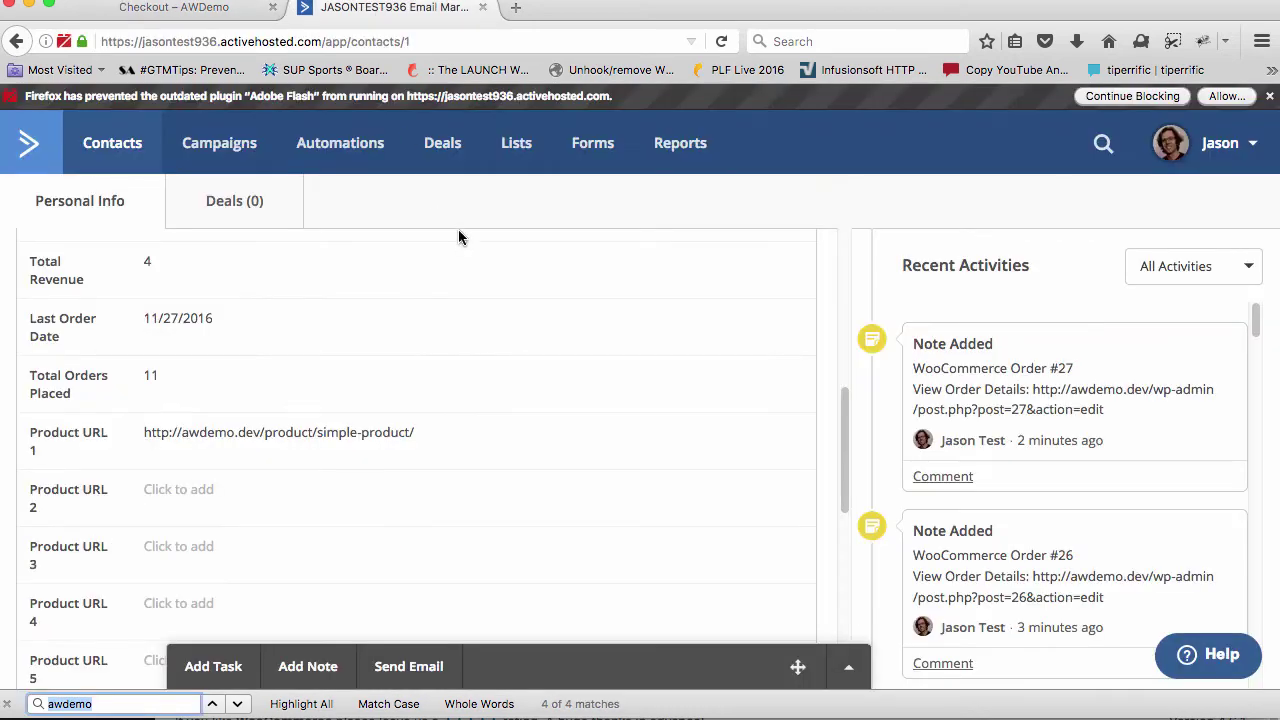
Confirm the contact's tags now include SubscribedViaCheckout, after checking WooCommerce's non-subscriber tag field
left_click(335, 117)
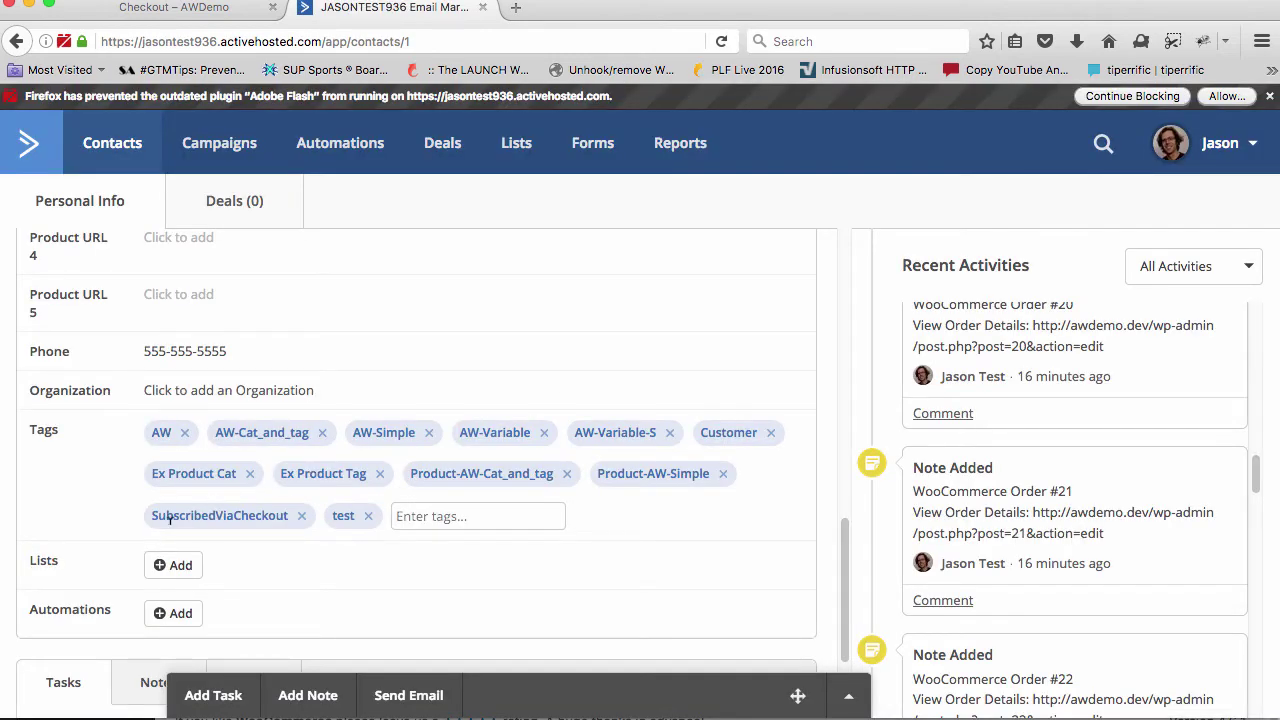
left_click_drag(148, 516, 297, 520)
key("super+Tab")
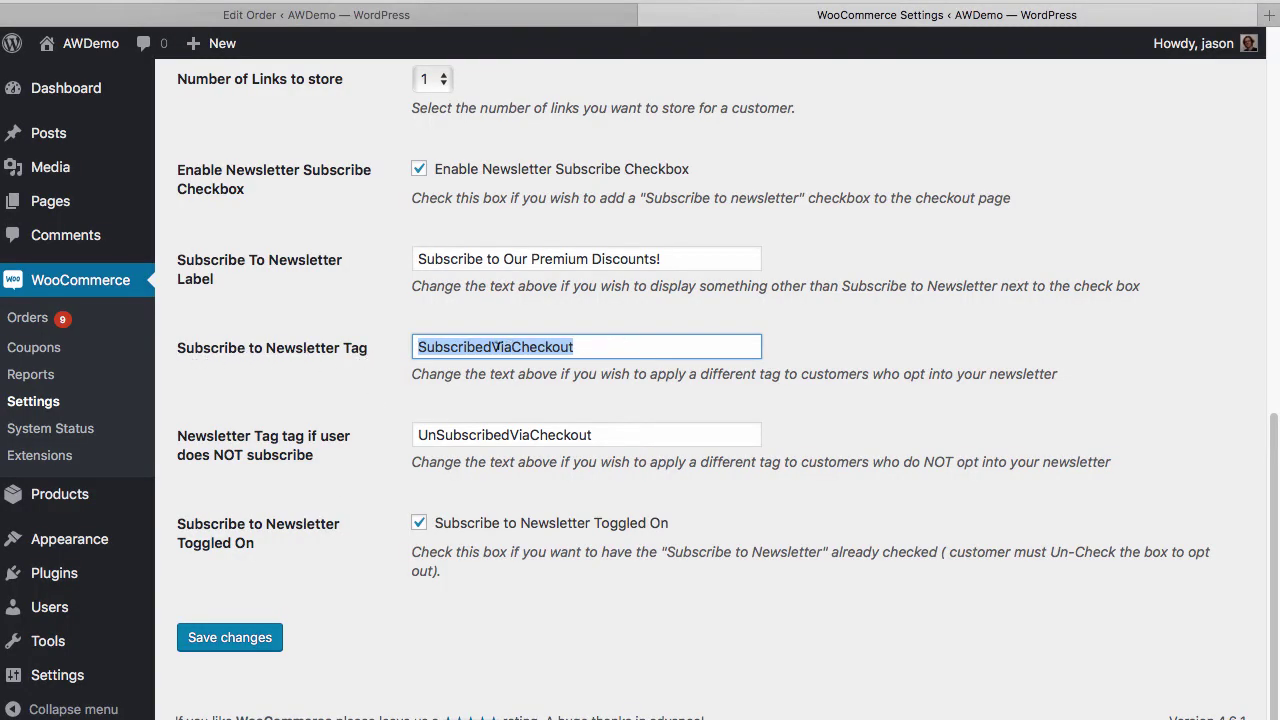
key("Tab")
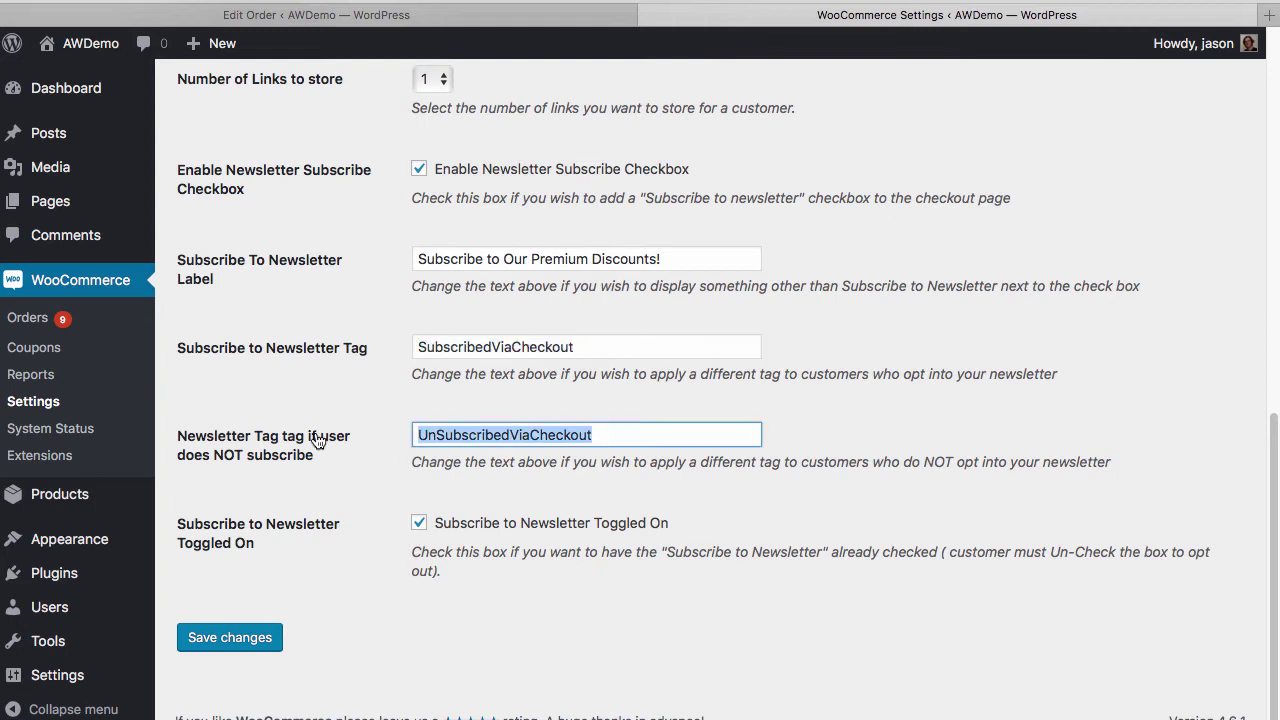
left_click(310, 430)
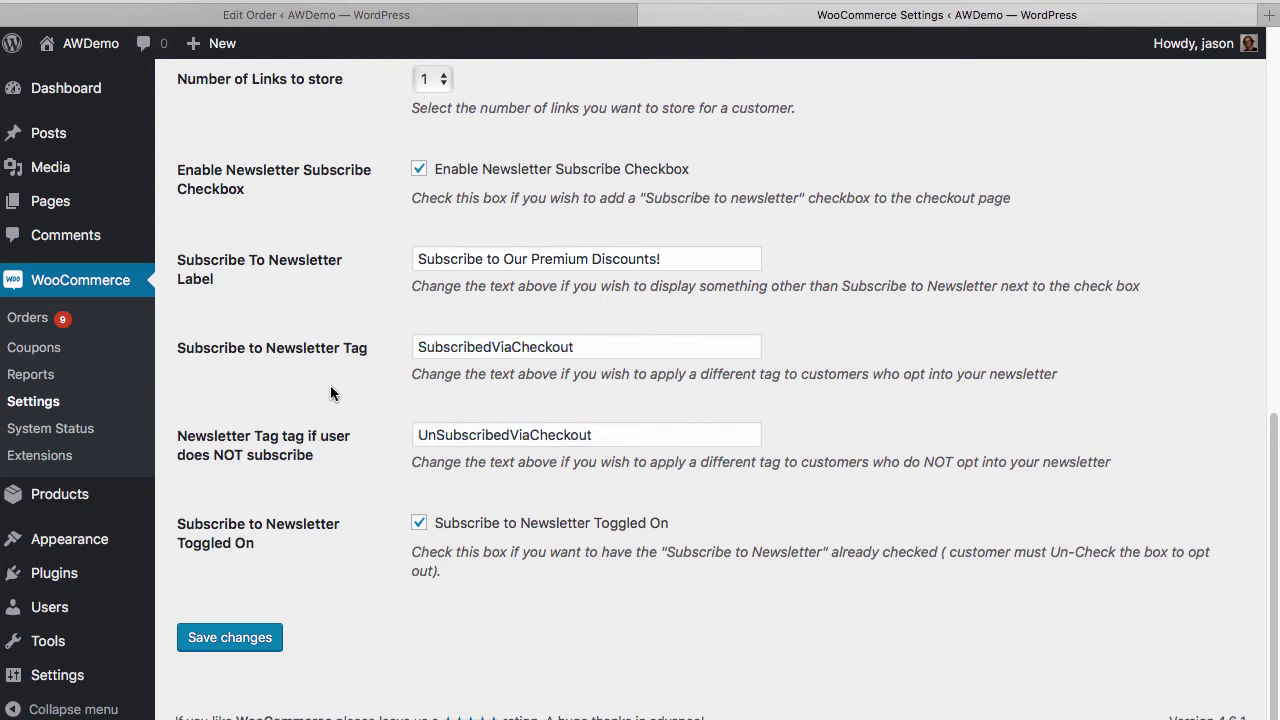
key("super+Tab")
left_click(287, 444)
scroll(250, 435, "down", 3)
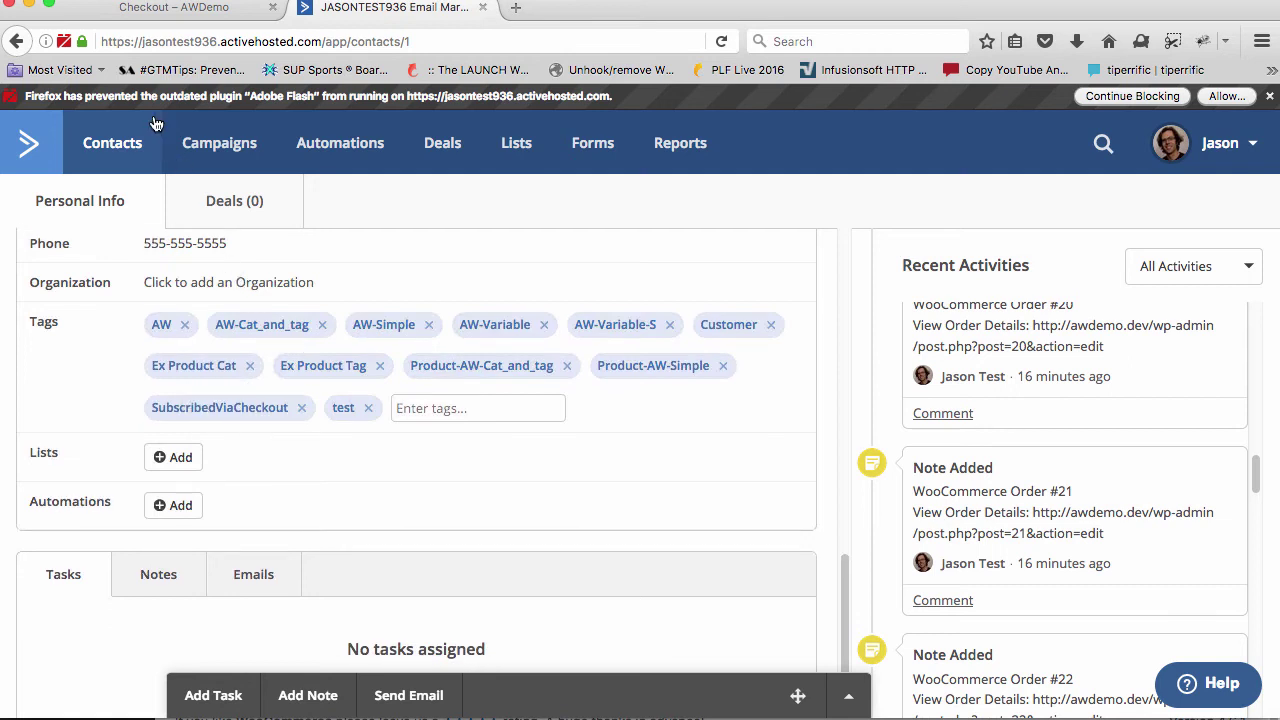
From the store's Shop page, add the Simple Product to the cart and view the cart
left_click(152, 8)
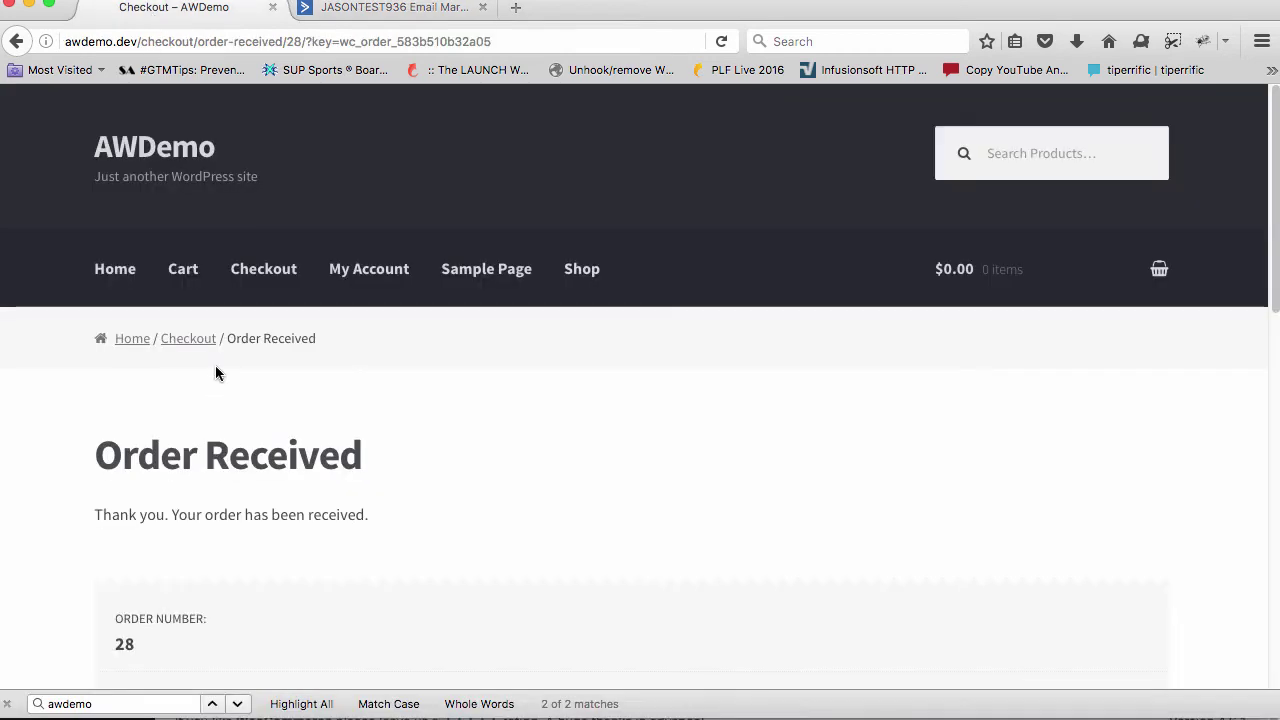
left_click(583, 270)
scroll(572, 370, "down", 1)
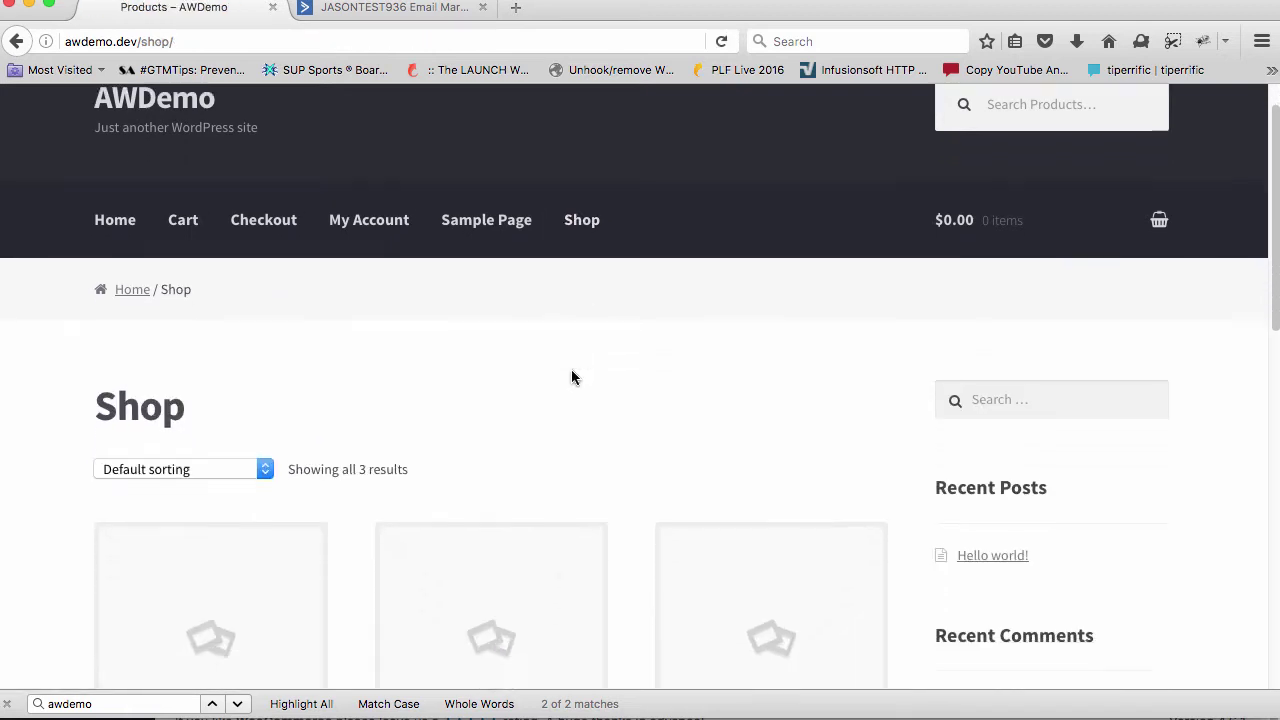
scroll(571, 374, "down", 3)
left_click(500, 529)
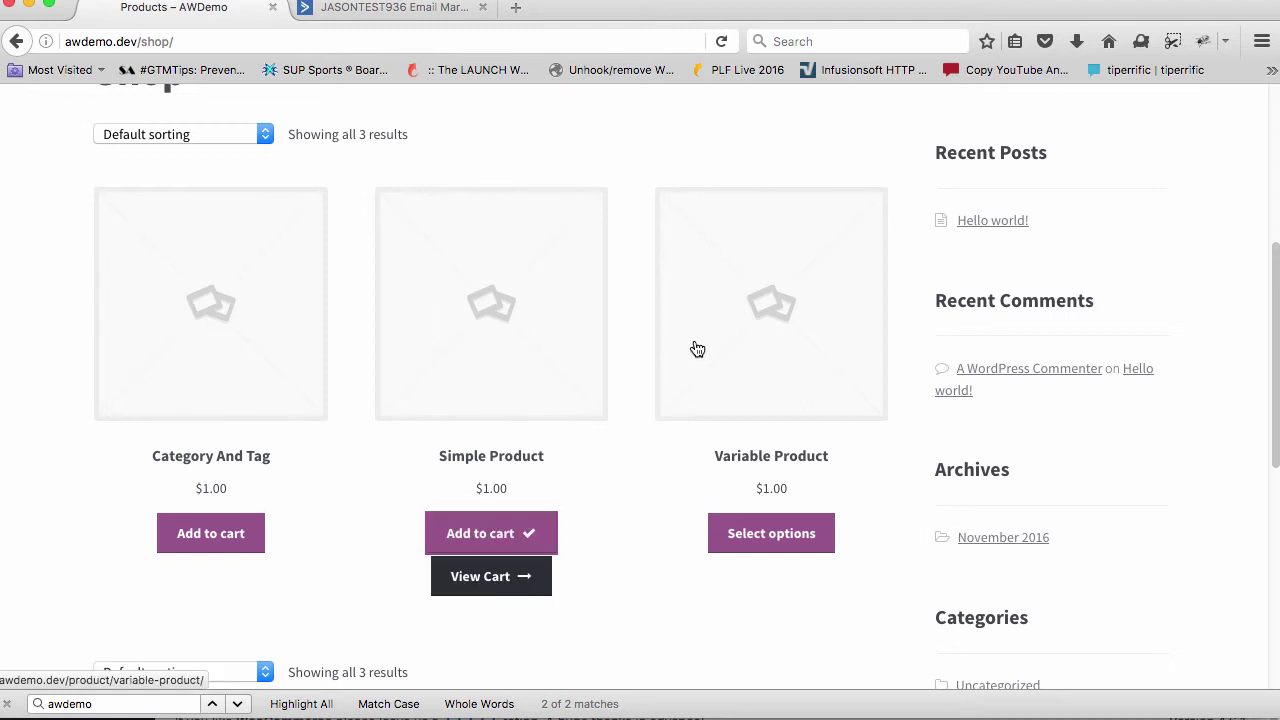
scroll(650, 400, "down", 2)
left_click(540, 355)
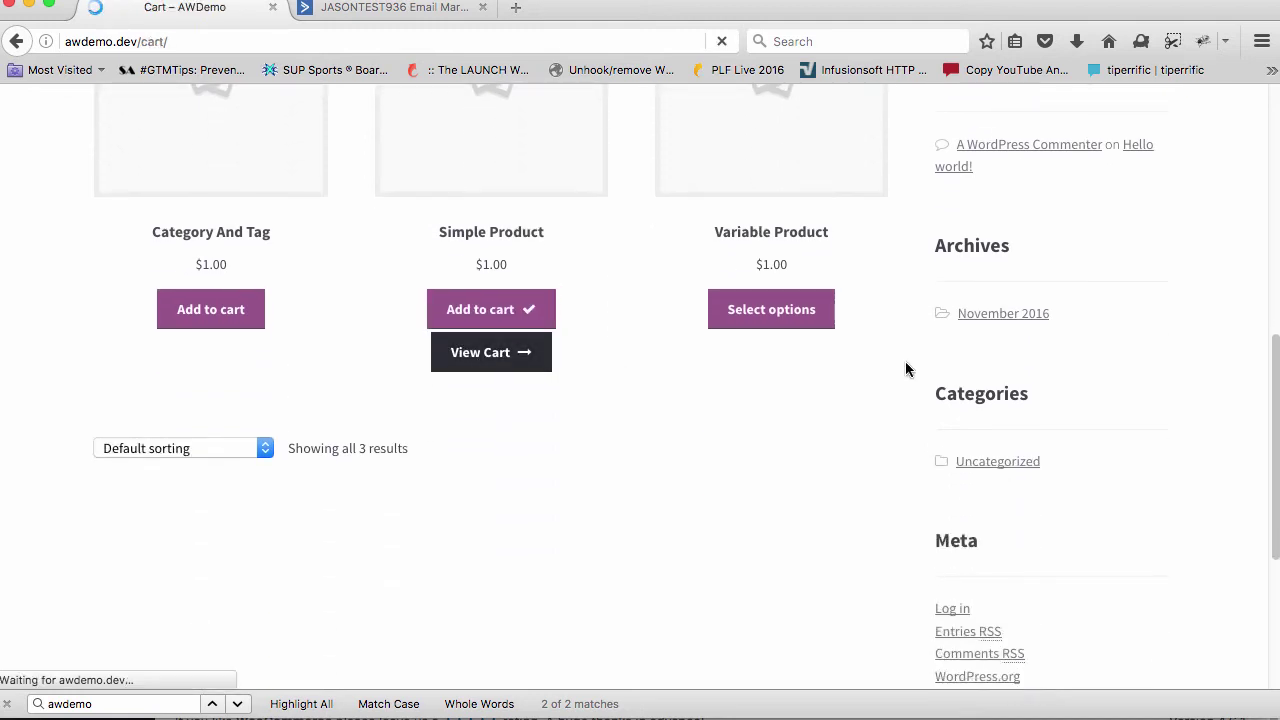
Apply the coupon code 'test' to the cart
scroll(874, 389, "down", 3)
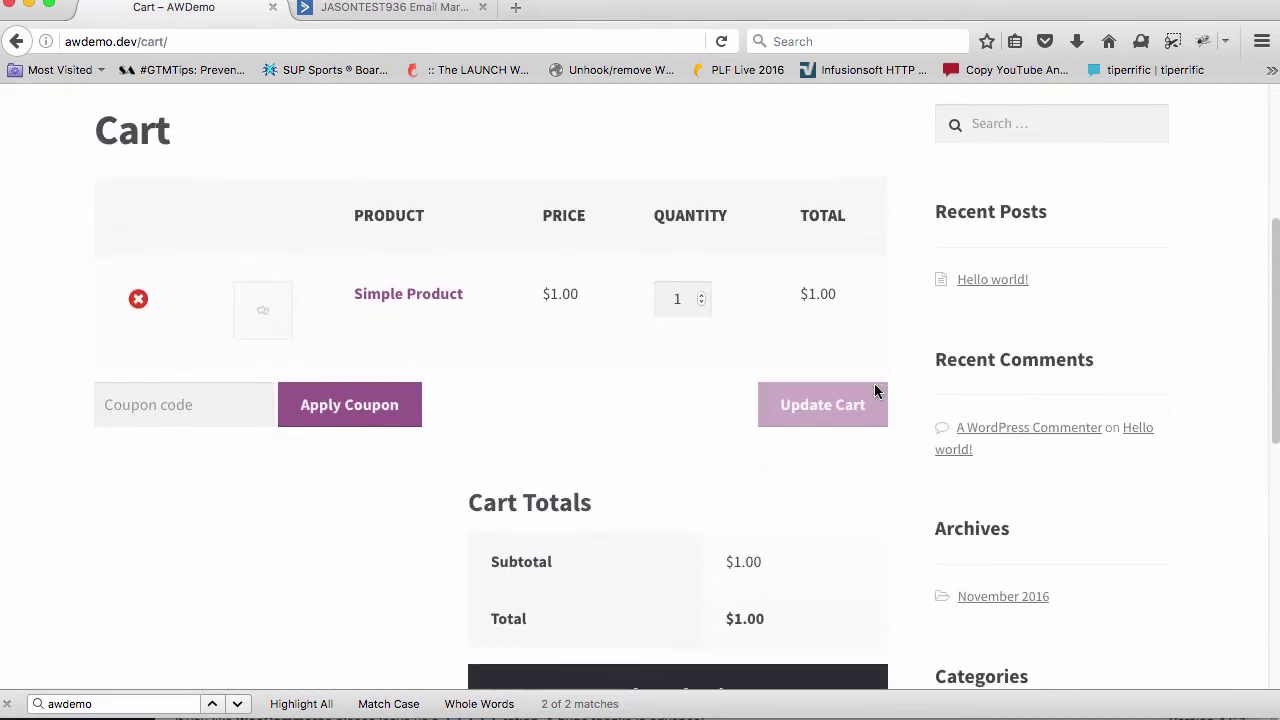
scroll(876, 391, "down", 2)
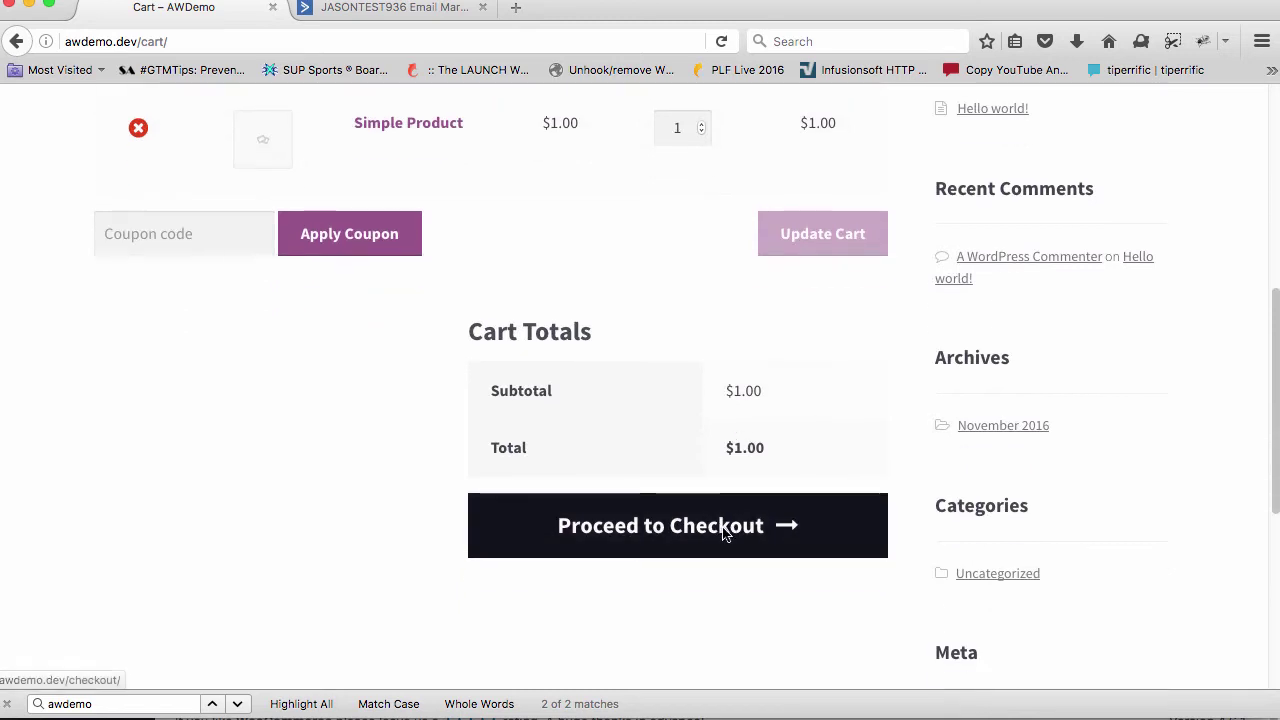
left_click(231, 233)
type("test")
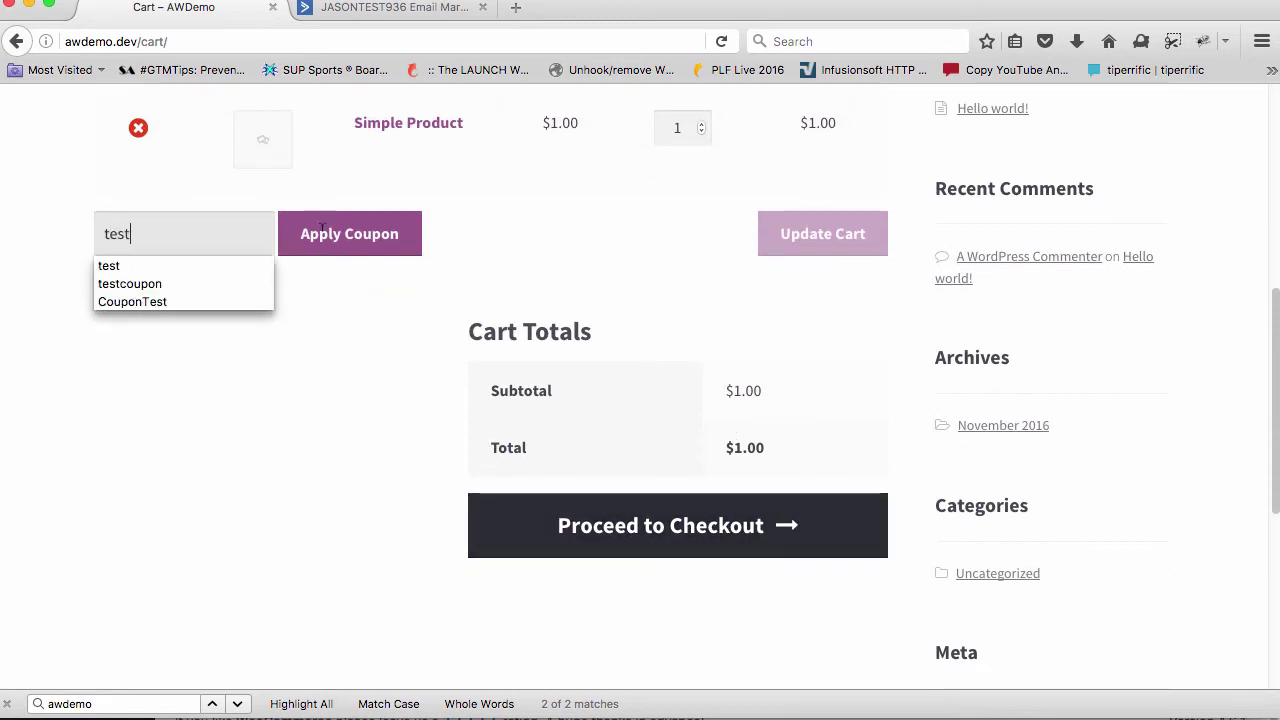
left_click(322, 229)
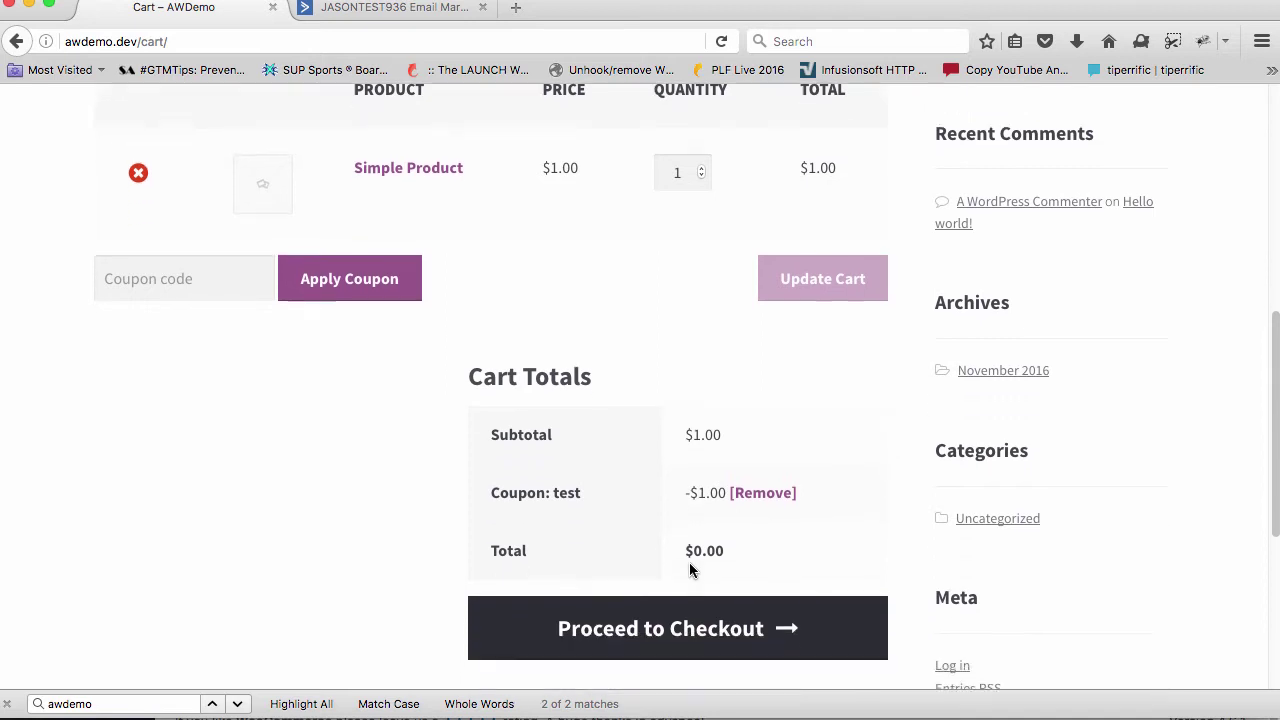
At checkout, untick the newsletter subscription and place the $0.00 order
scroll(689, 569, "down", 4)
left_click(677, 325)
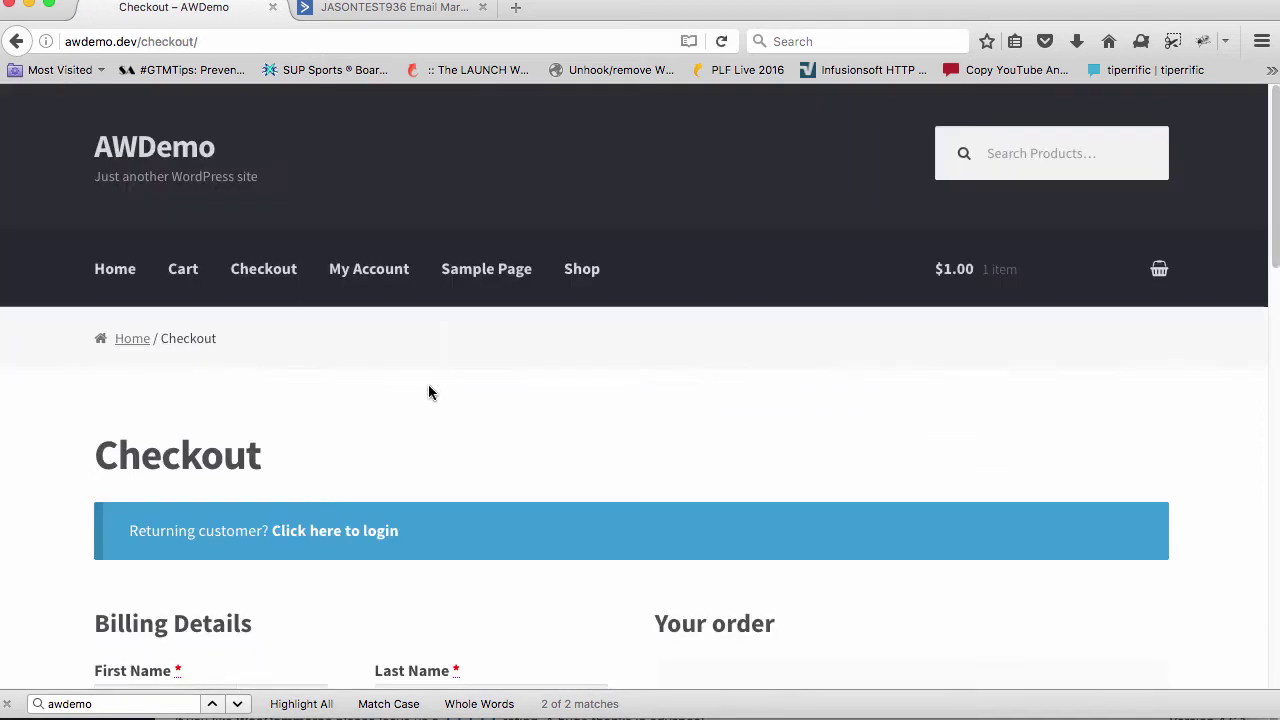
scroll(428, 392, "down", 5)
left_click(318, 285)
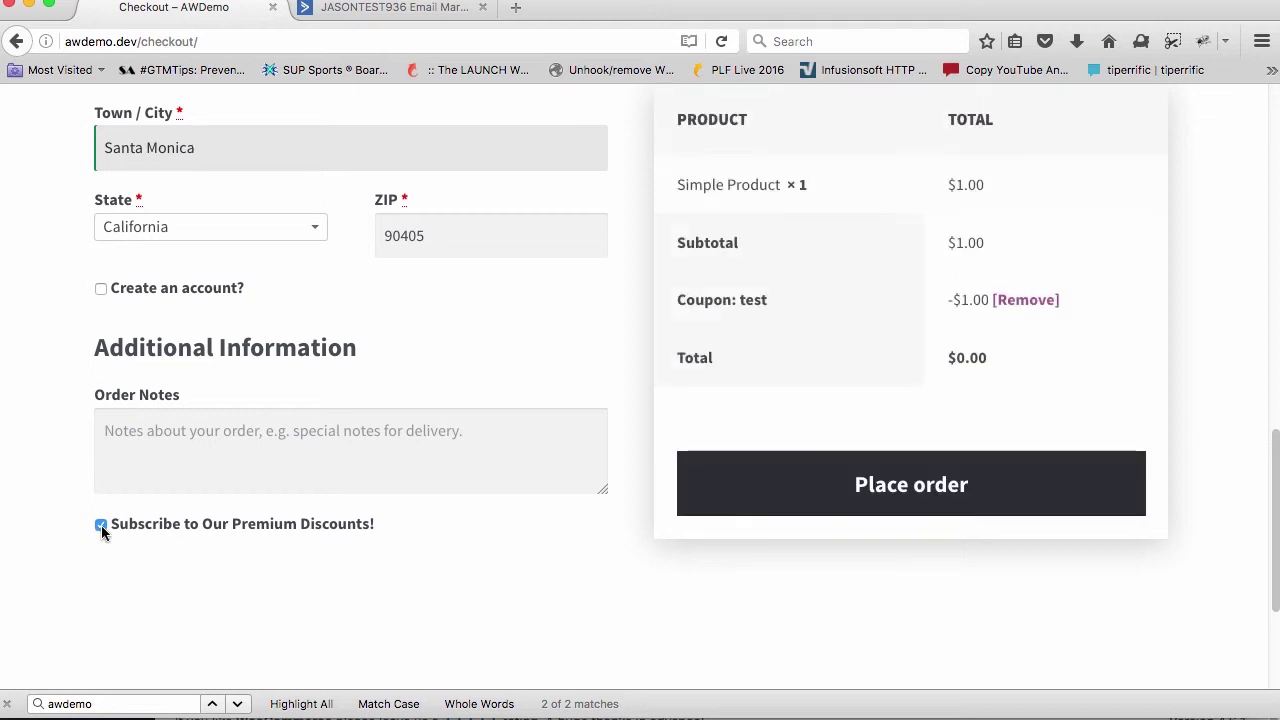
left_click(101, 526)
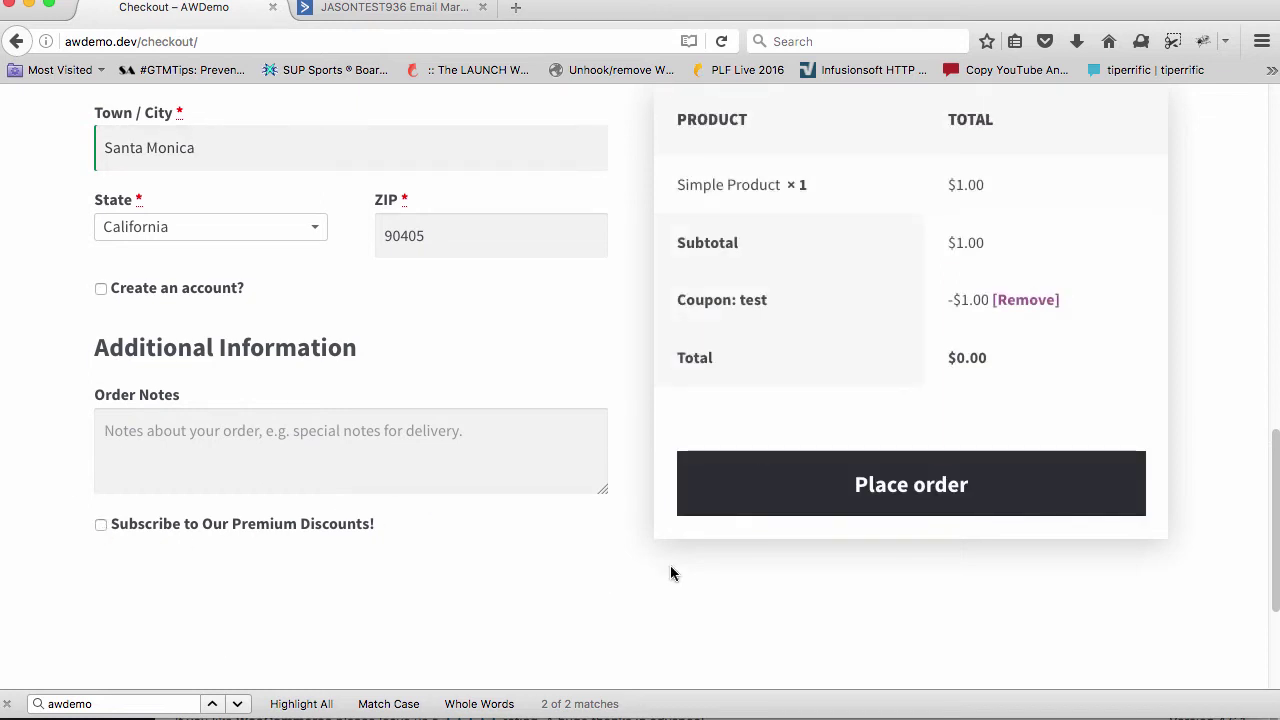
left_click(803, 494)
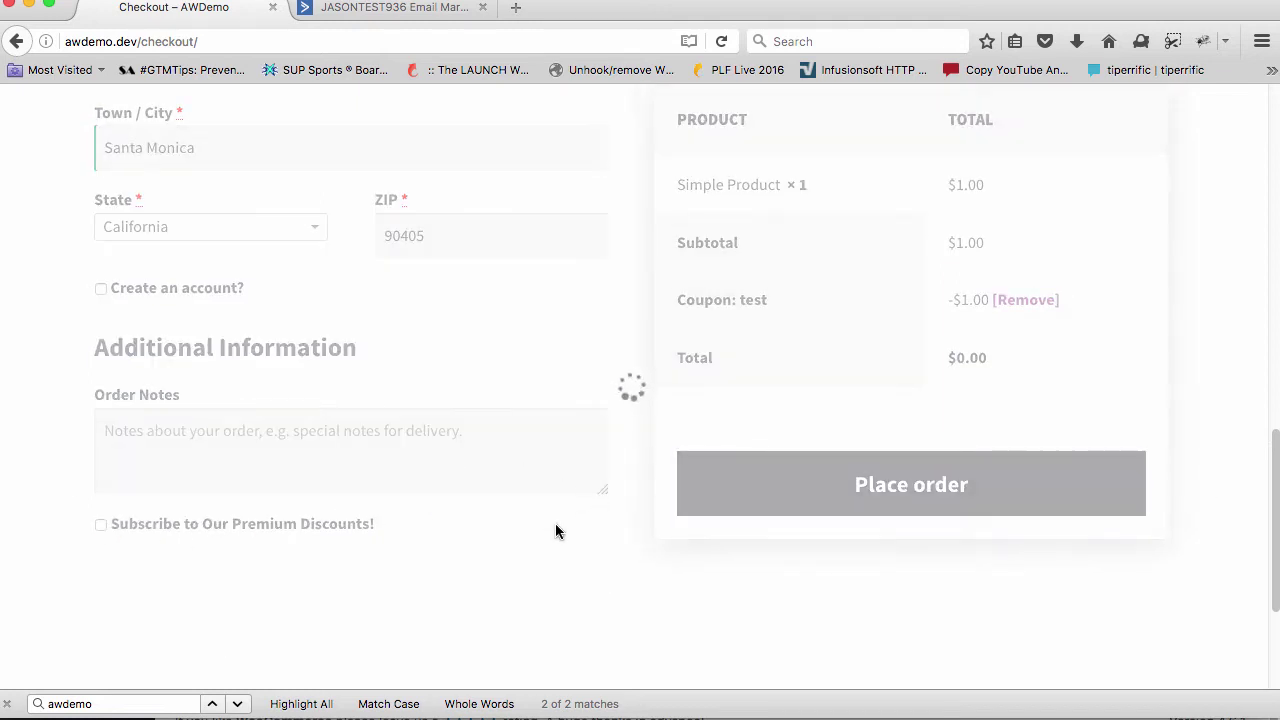
key("ctrl+Tab")
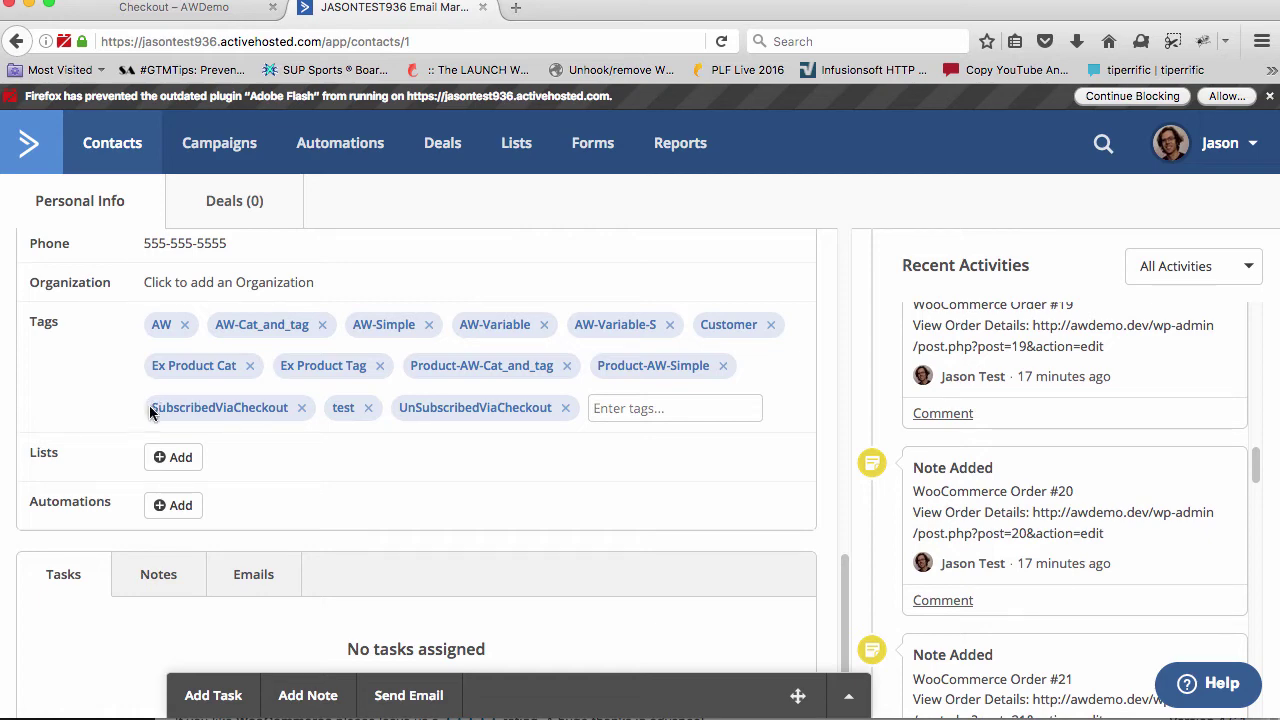
left_click_drag(150, 410, 298, 408)
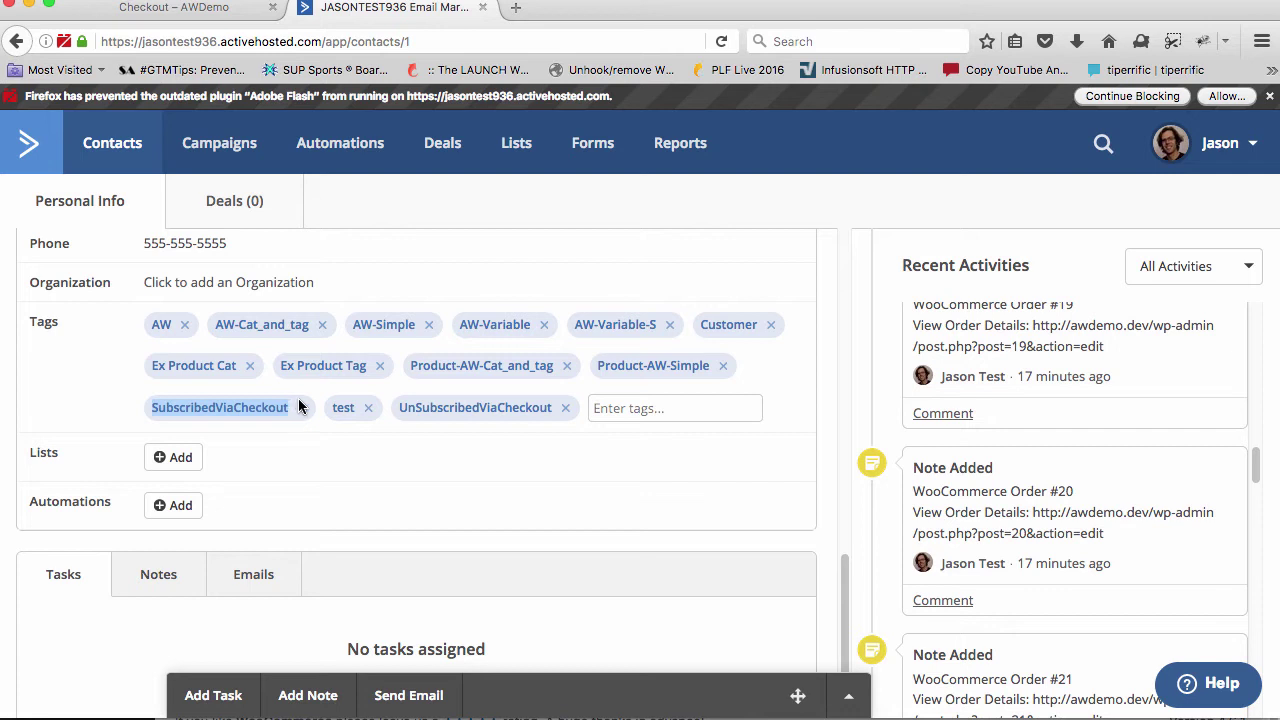
left_click(395, 415)
left_click_drag(395, 407, 565, 418)
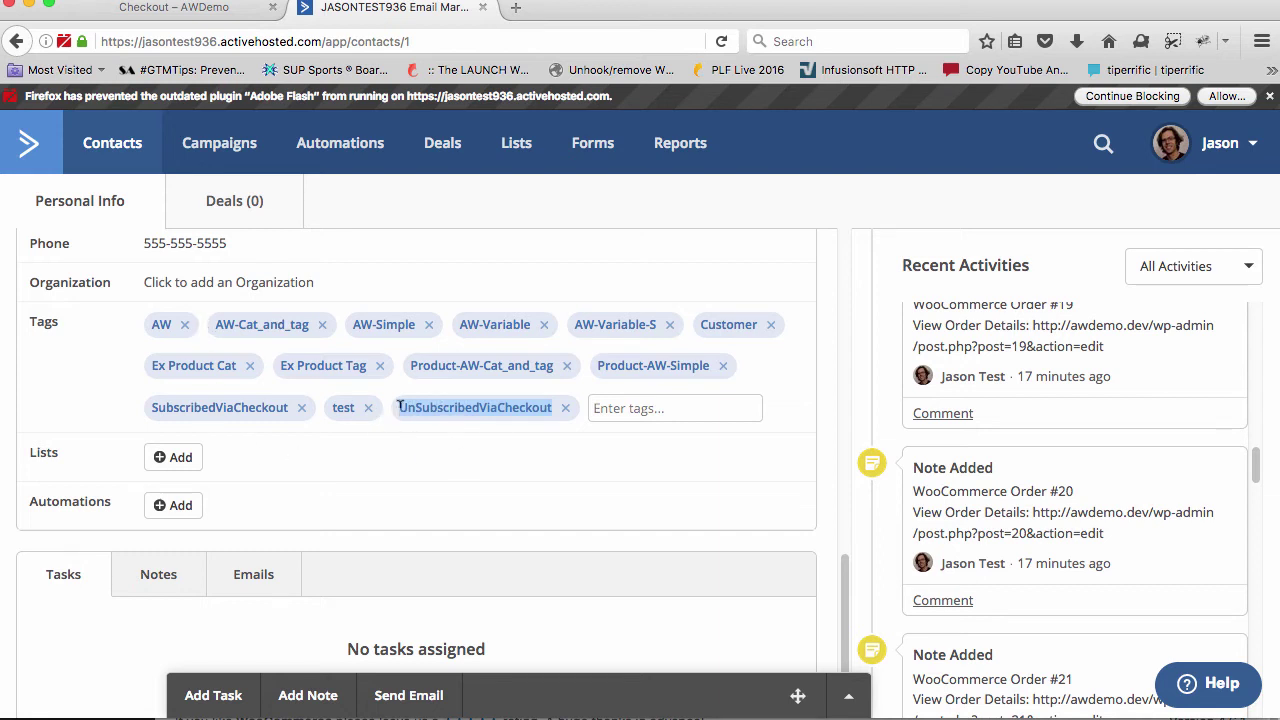
left_click_drag(400, 407, 565, 418)
left_click_drag(400, 404, 555, 411)
key("super+Tab")
left_click_drag(623, 433, 355, 426)
From the Shop page, add the Simple Product to the cart and view the cart
left_click(160, 10)
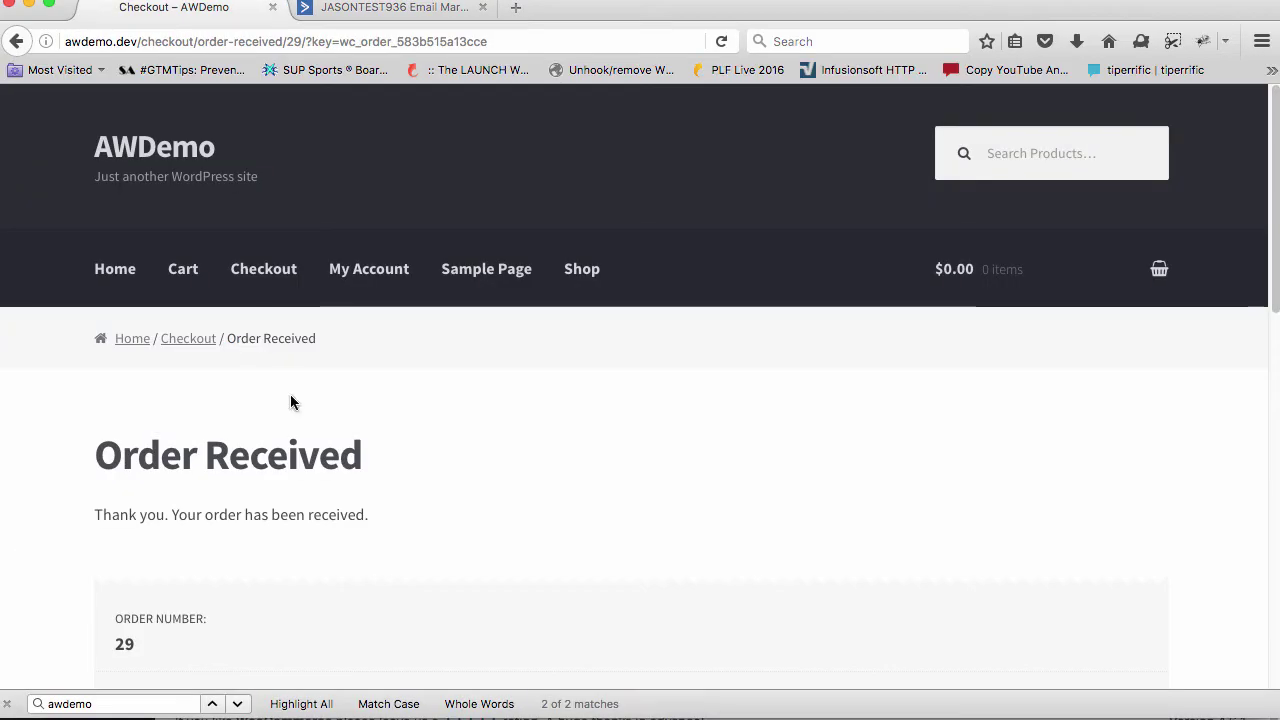
scroll(291, 400, "down", 1)
left_click(578, 224)
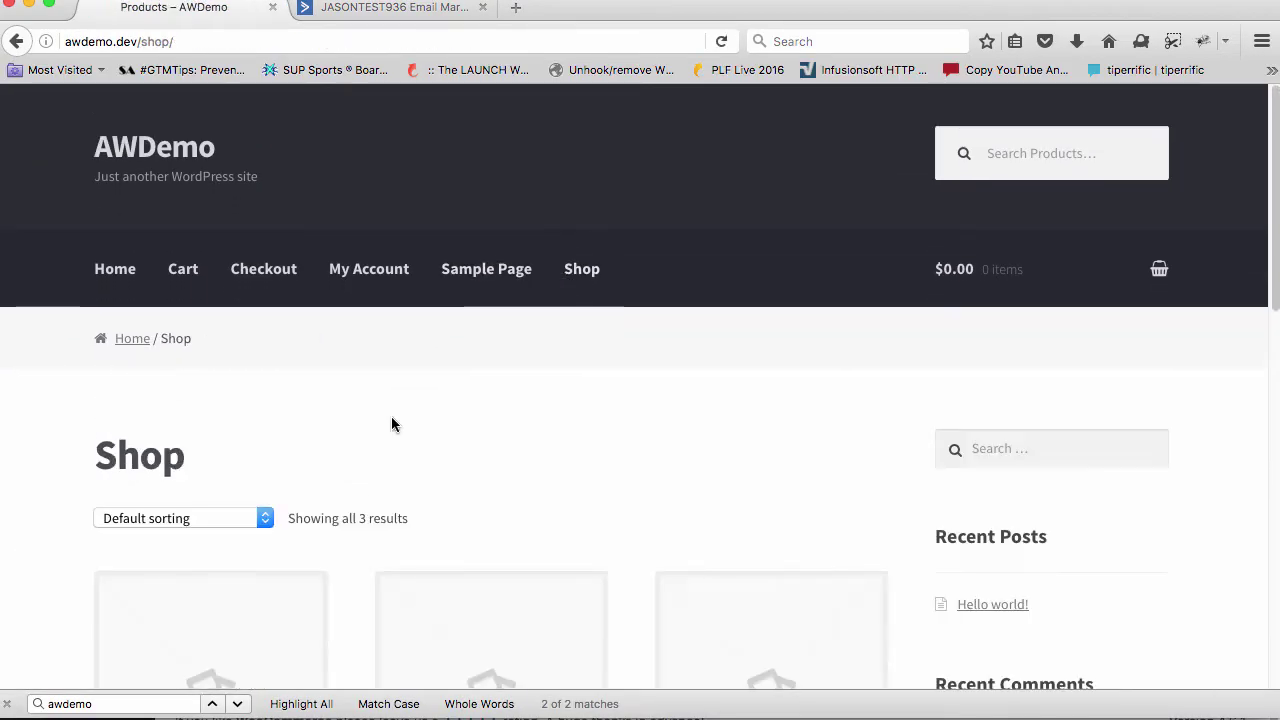
scroll(400, 455, "down", 5)
left_click(502, 443)
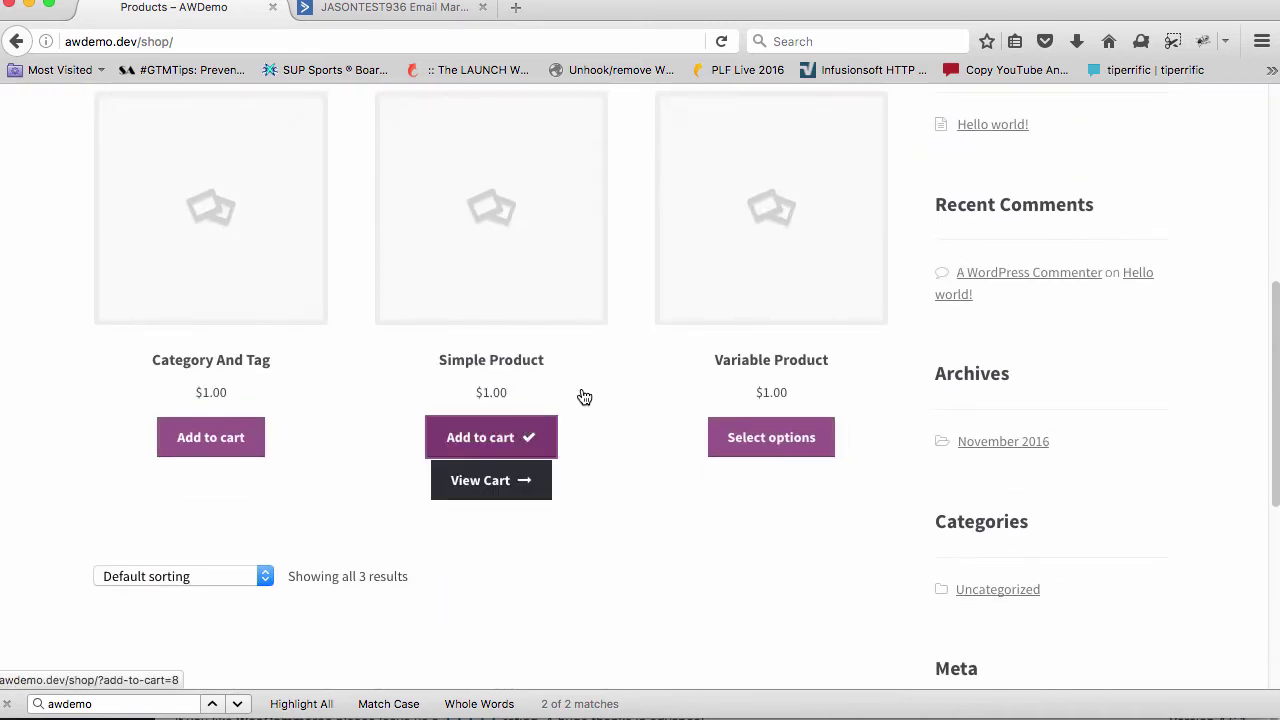
left_click(490, 490)
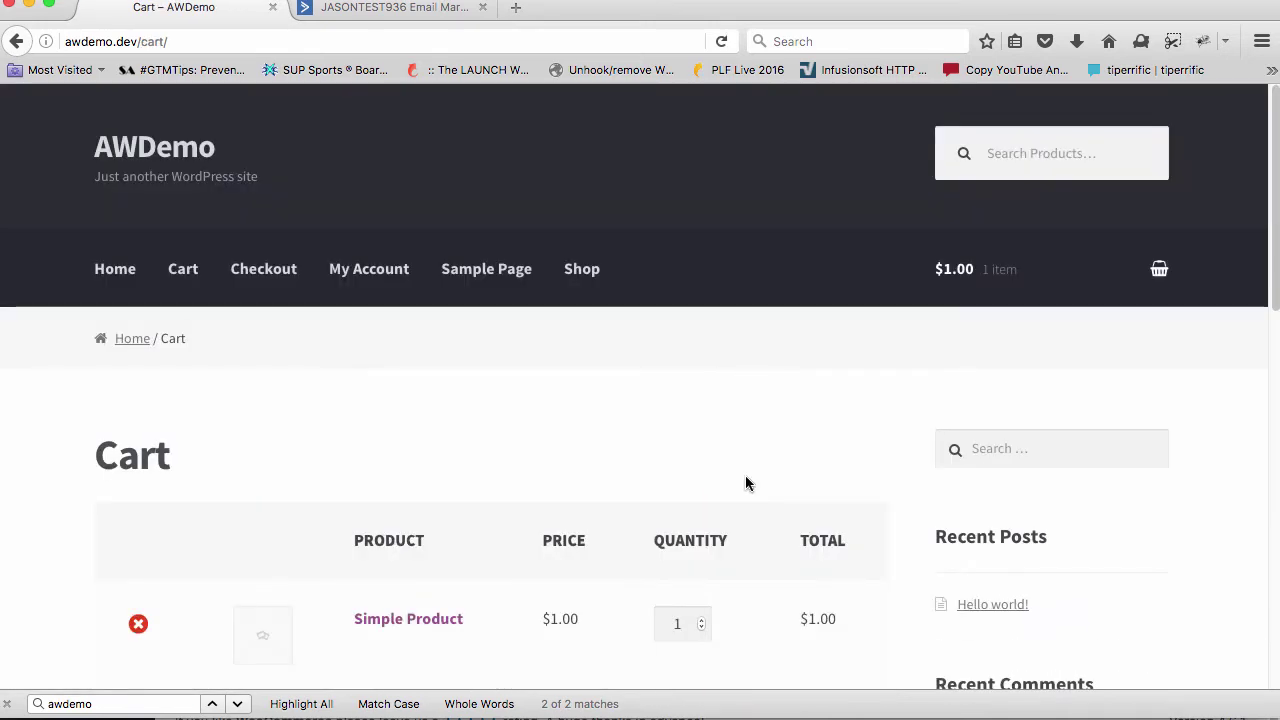
Proceed to checkout and untick the newsletter subscription option
scroll(745, 478, "down", 4)
scroll(700, 615, "down", 2)
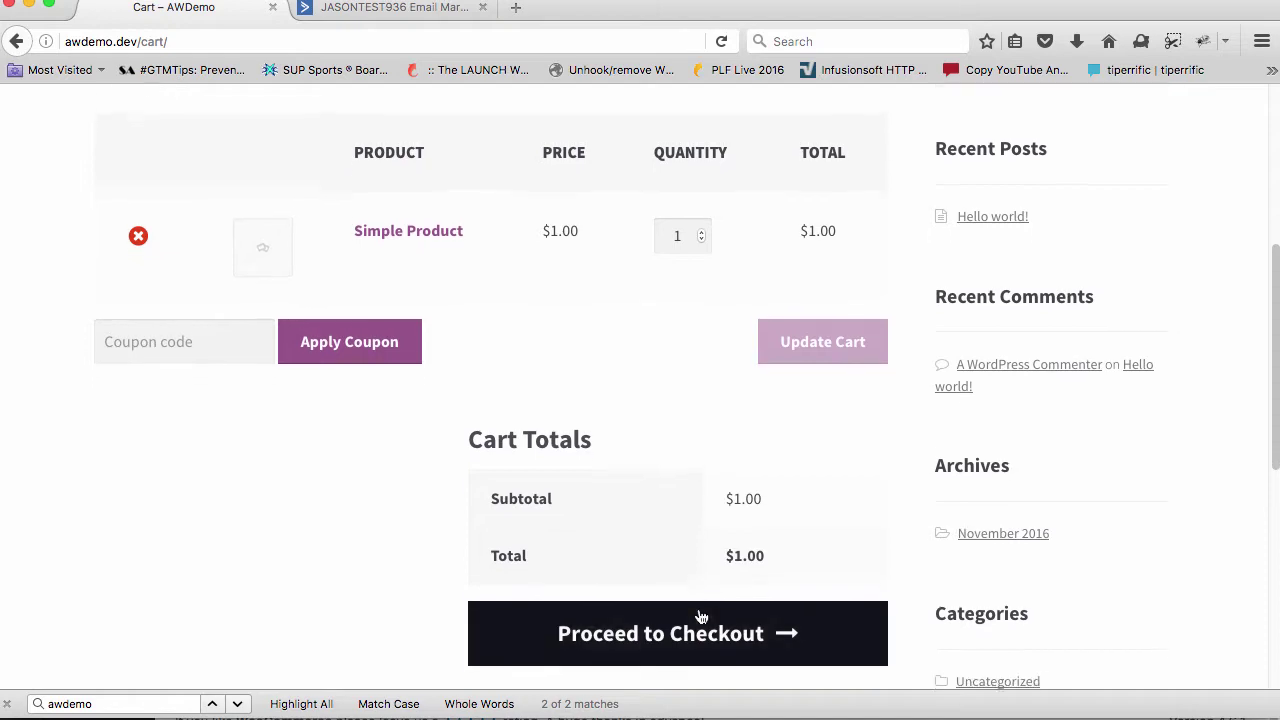
left_click(651, 571)
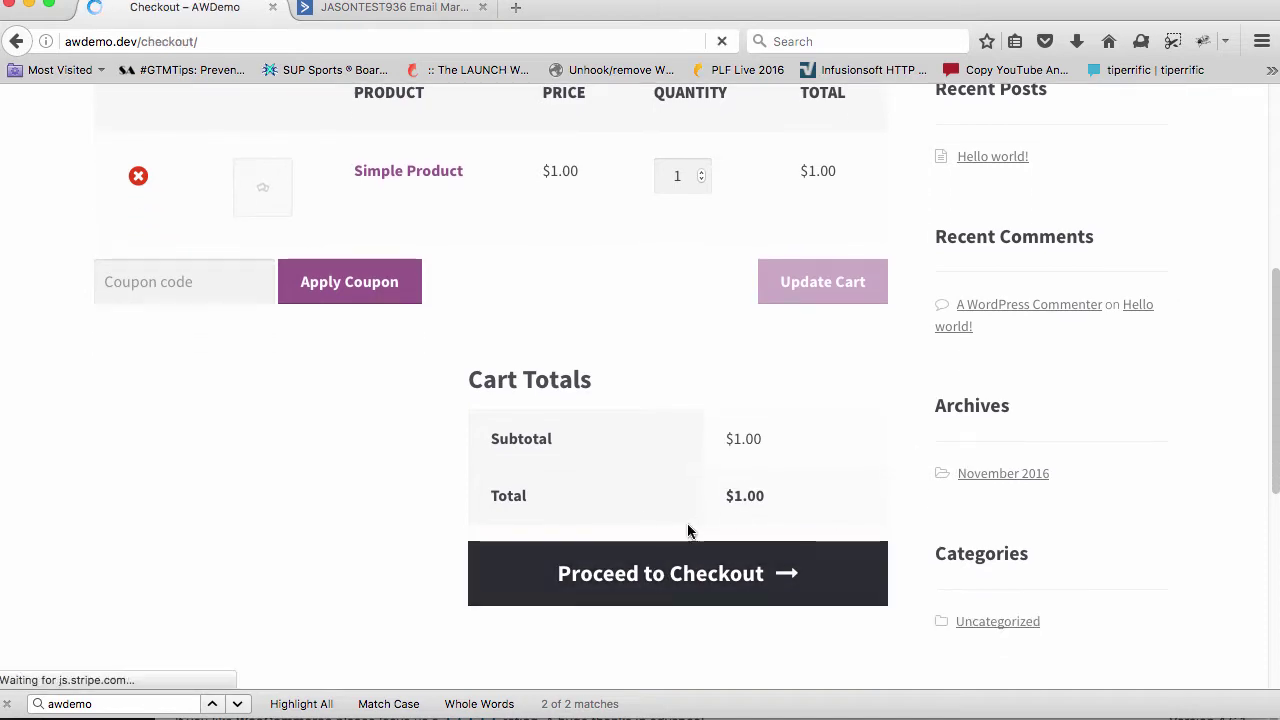
scroll(367, 472, "down", 15)
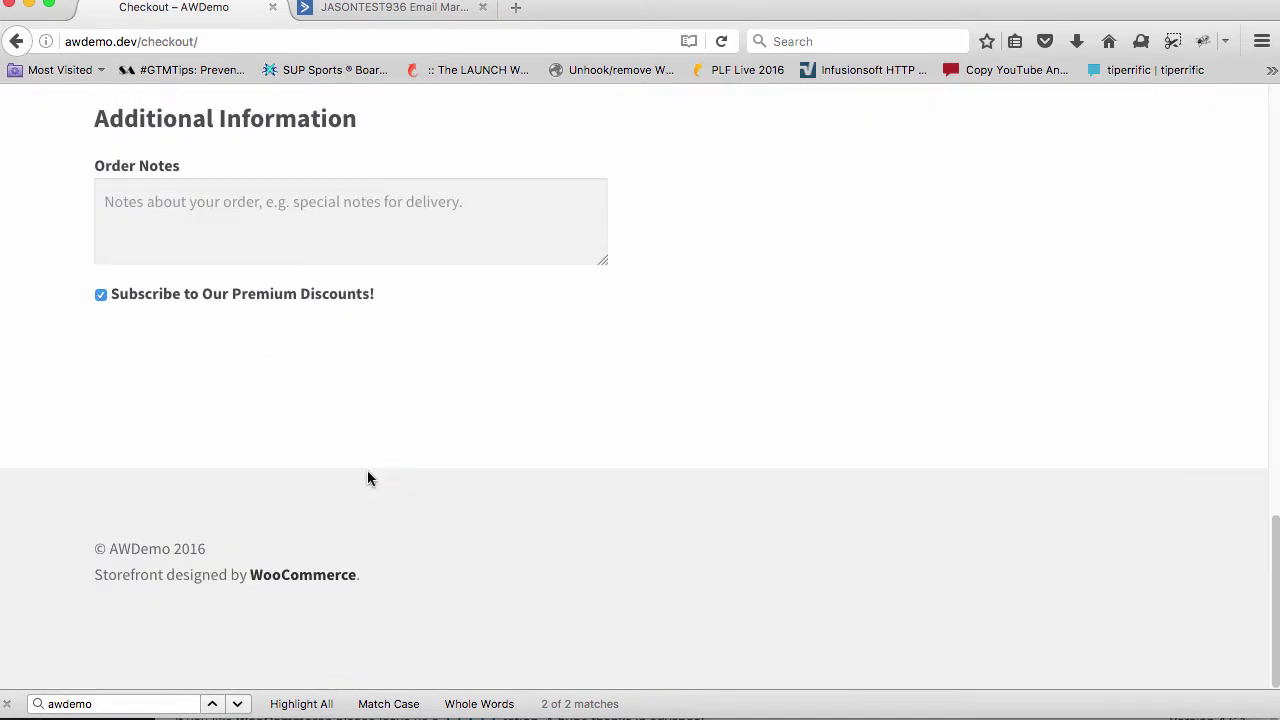
left_click_drag(423, 317, 72, 296)
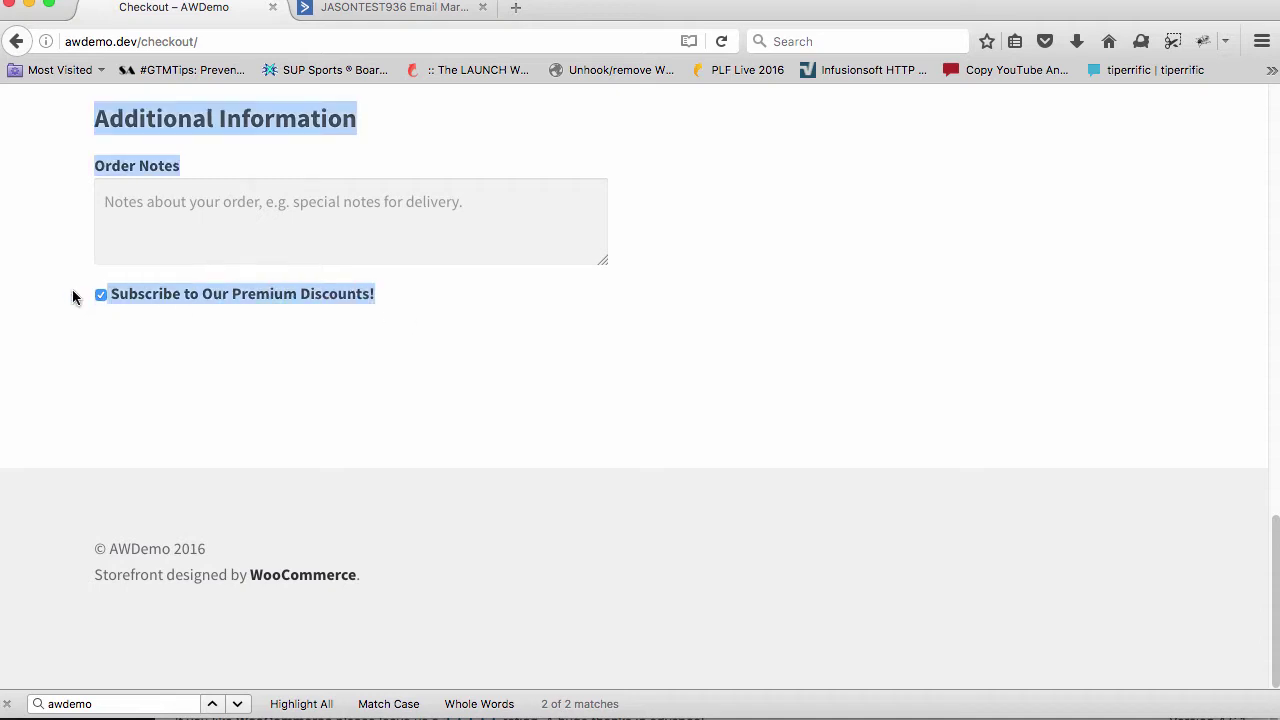
left_click(195, 293)
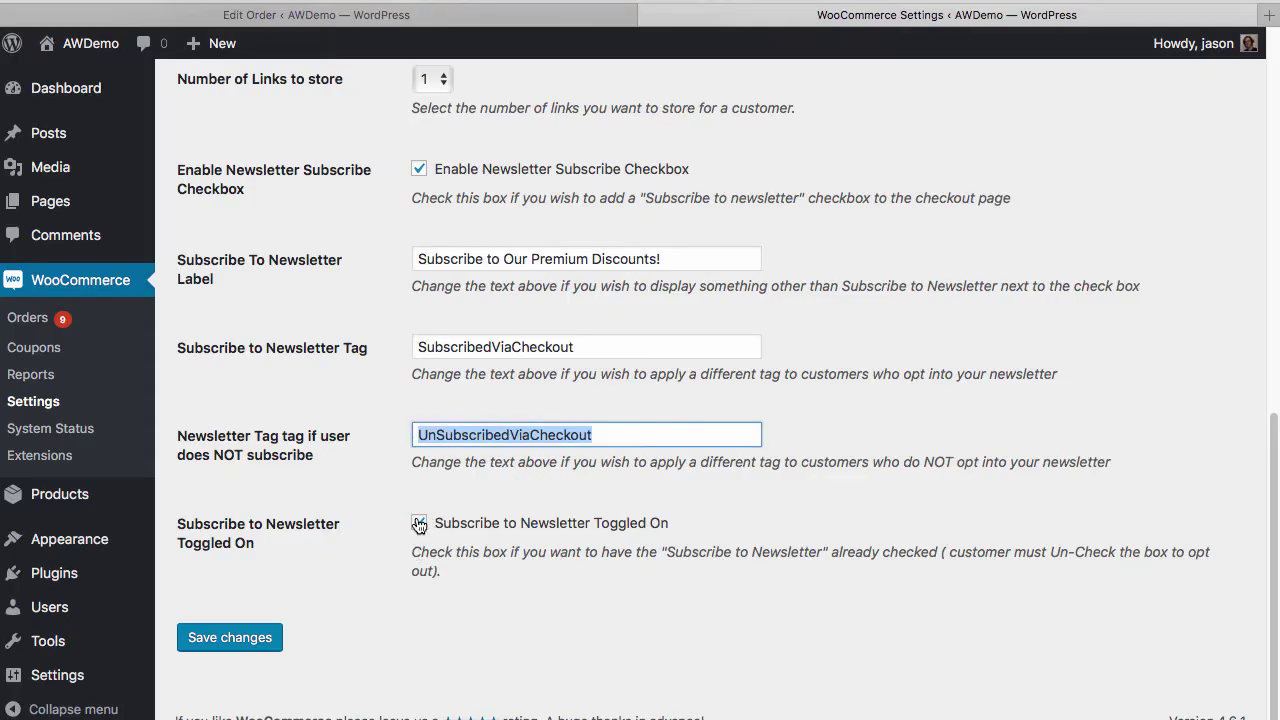
Stop pre-ticking the newsletter box at checkout, save the settings, and reload the checkout
left_click(418, 523)
left_click(251, 637)
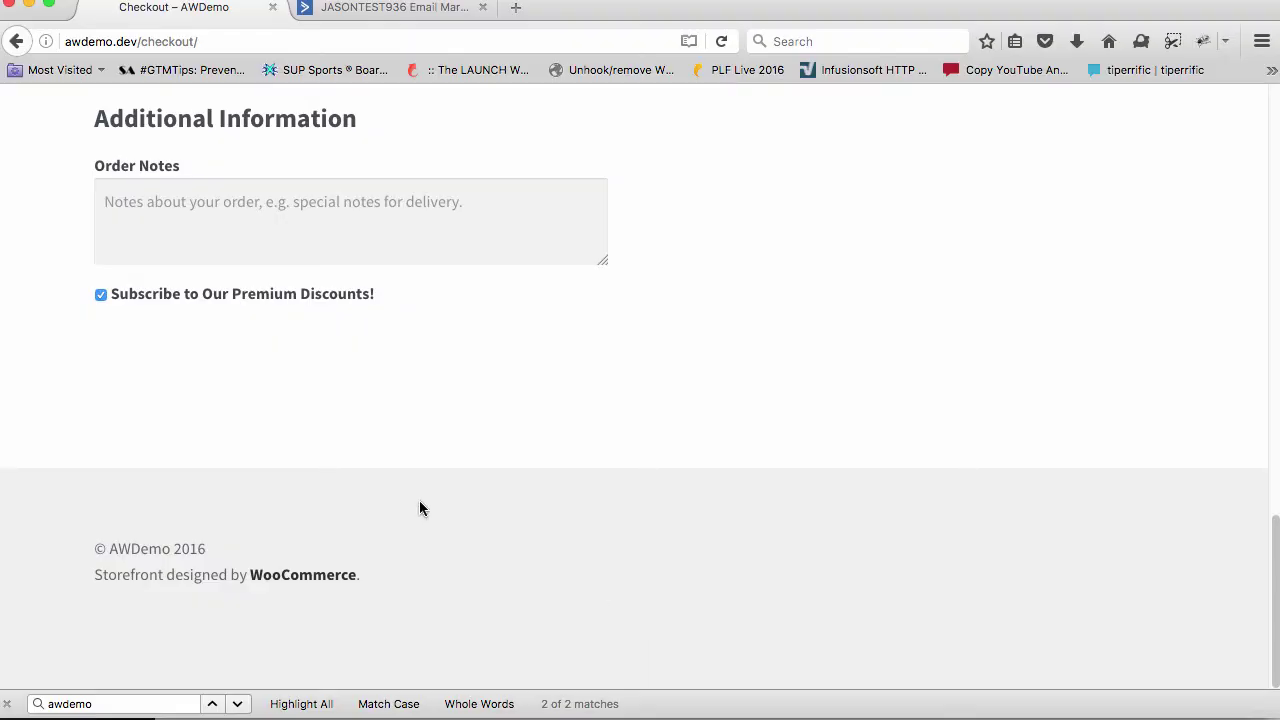
key("super+r")
scroll(280, 220, "up", 10)
scroll(684, 281, "down", 7)
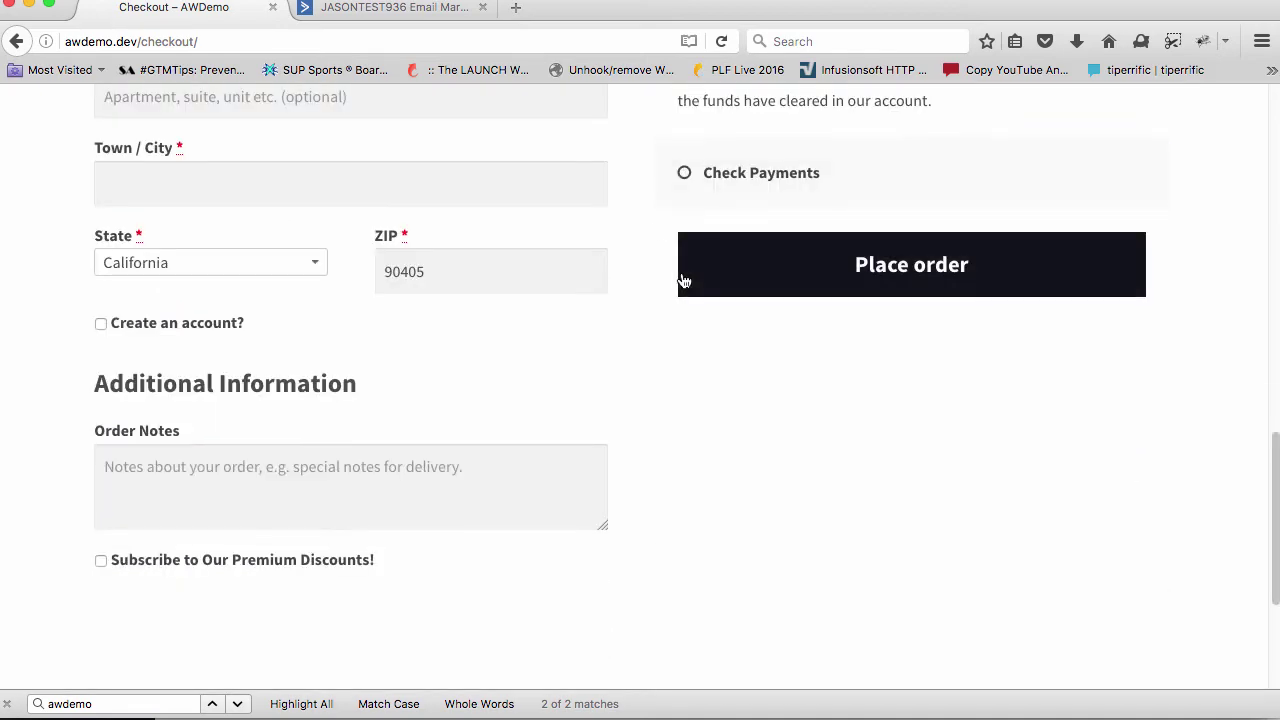
scroll(684, 281, "up", 12)
scroll(508, 393, "down", 7)
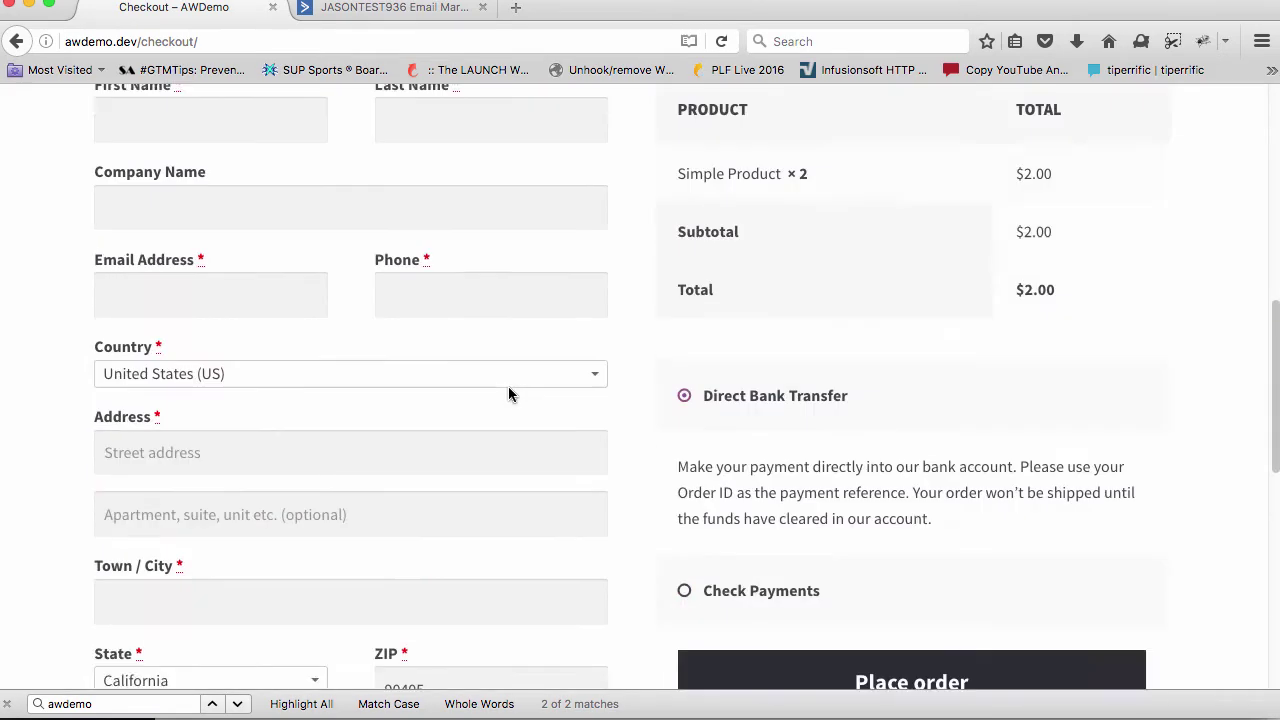
scroll(508, 393, "down", 7)
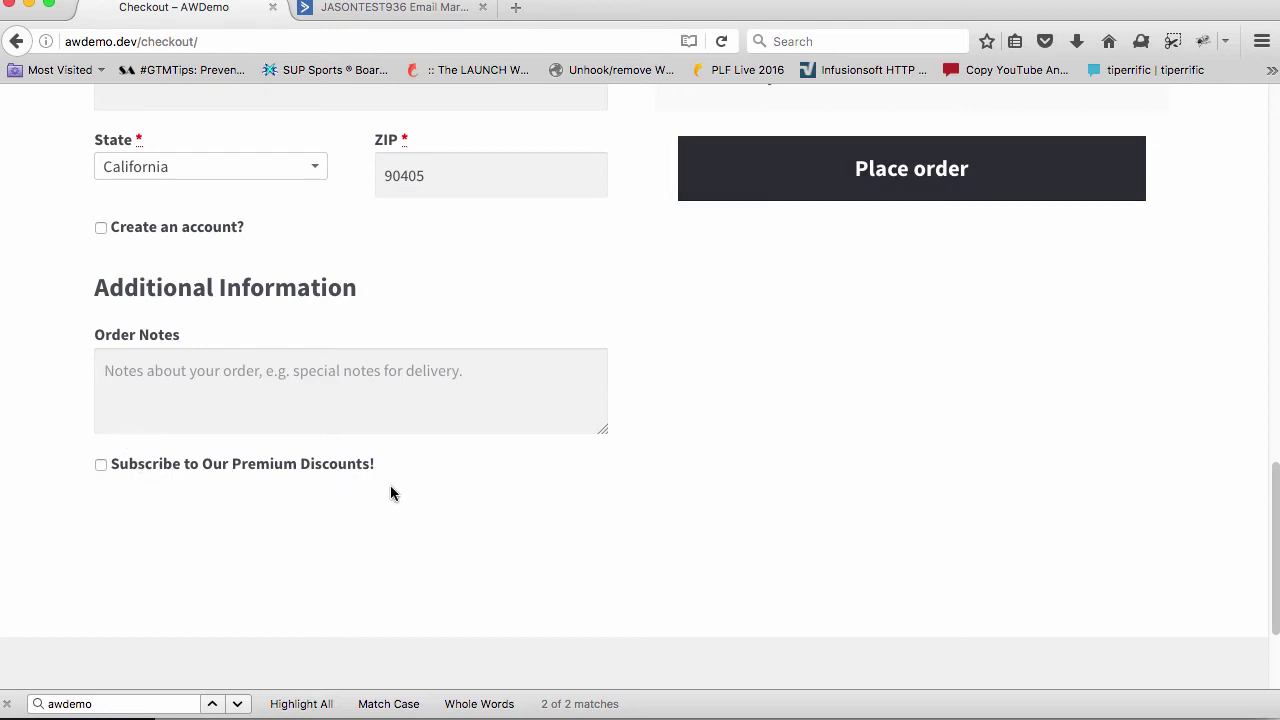
left_click(430, 15)
left_click_drag(397, 409, 569, 416)
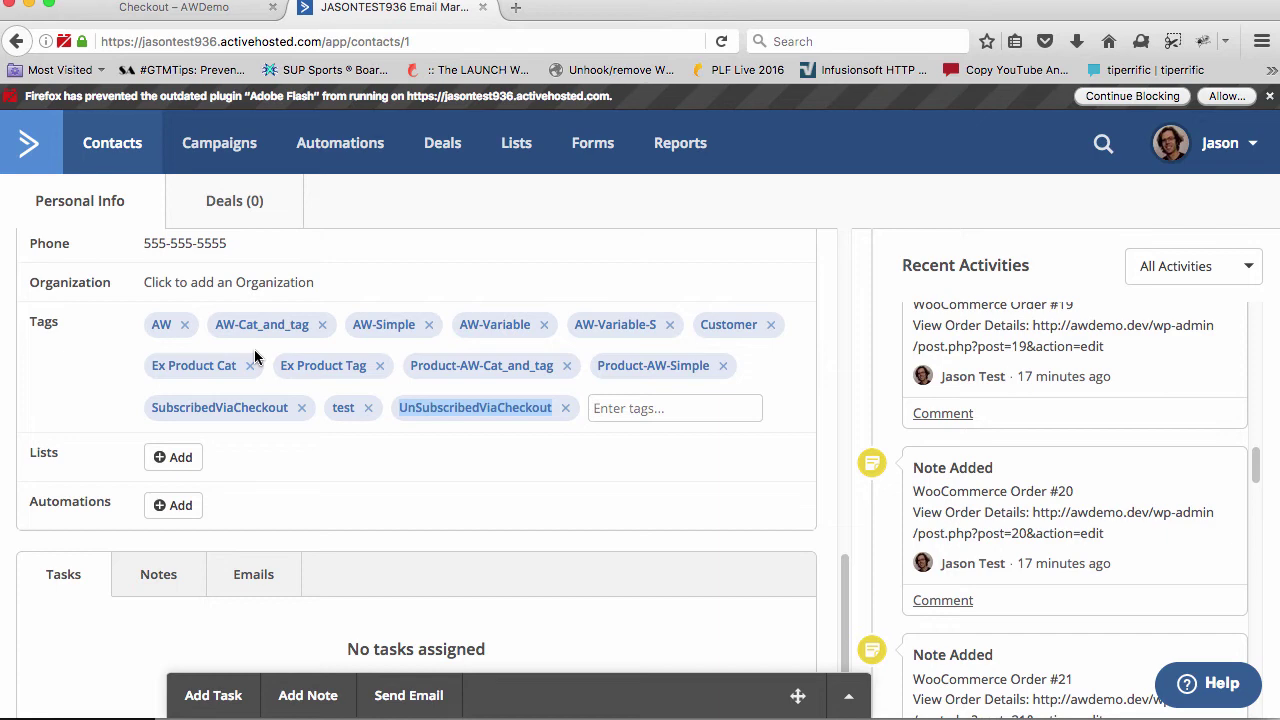
left_click(170, 8)
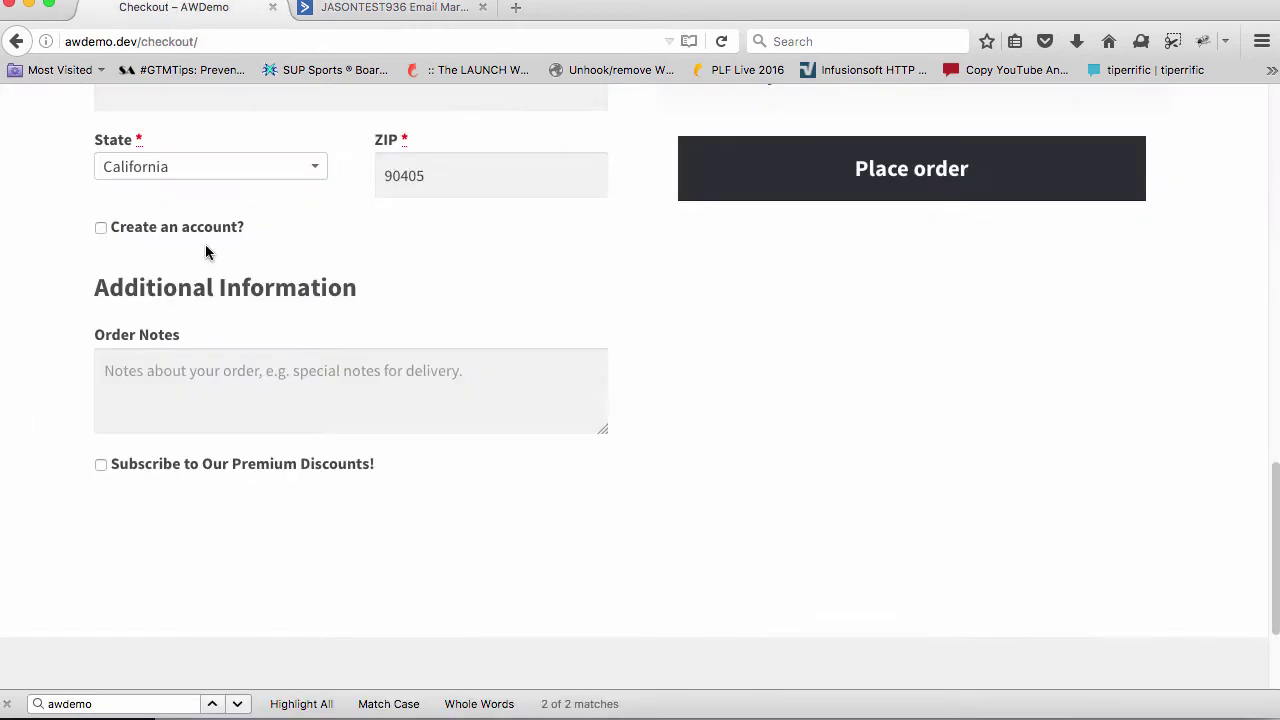
scroll(231, 269, "up", 10)
Fill in the test customer's billing first name, last name and e-mail address
left_click(209, 268)
type("T")
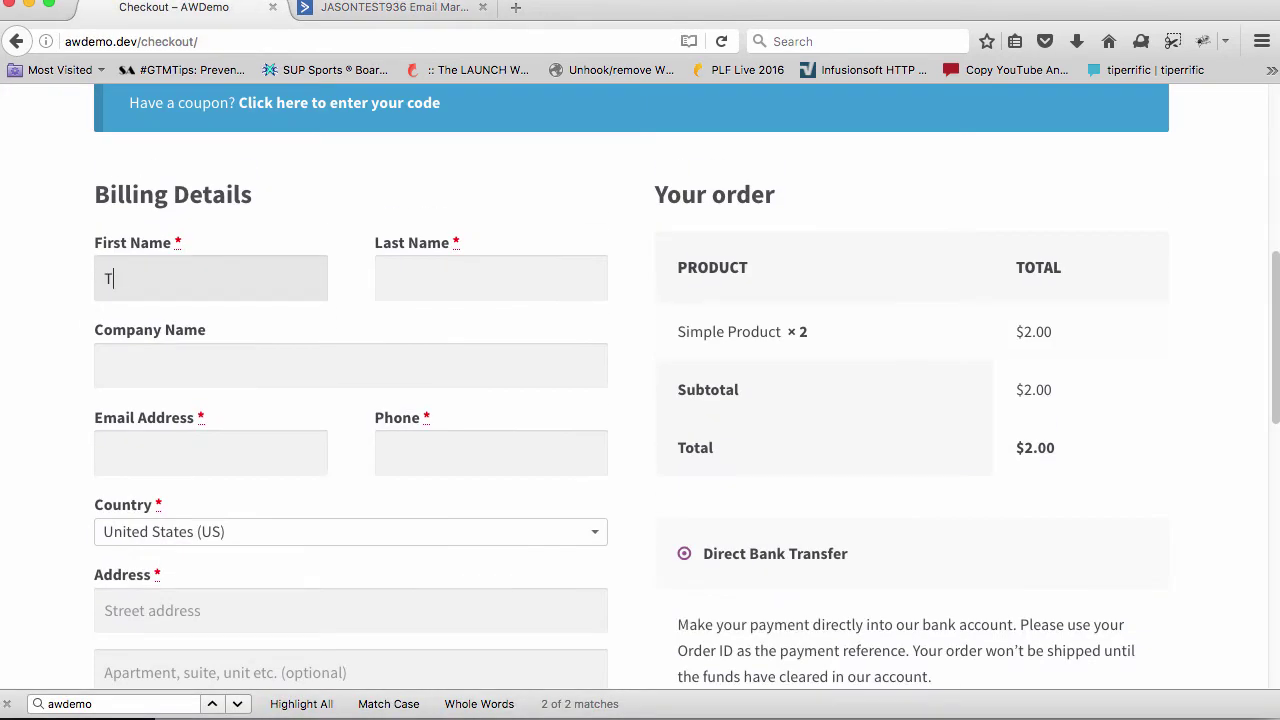
type("est")
key("Tab")
type("Kadl")
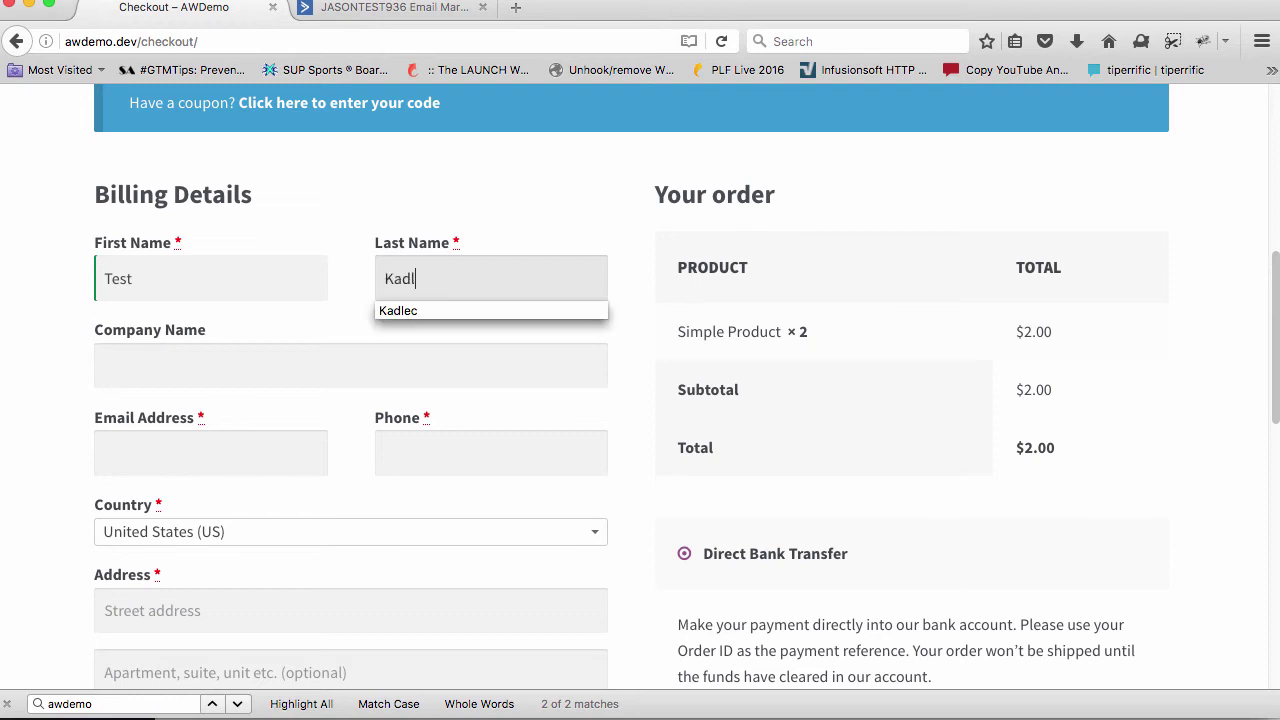
type("ec")
key("Tab")
key("Tab")
type("tes")
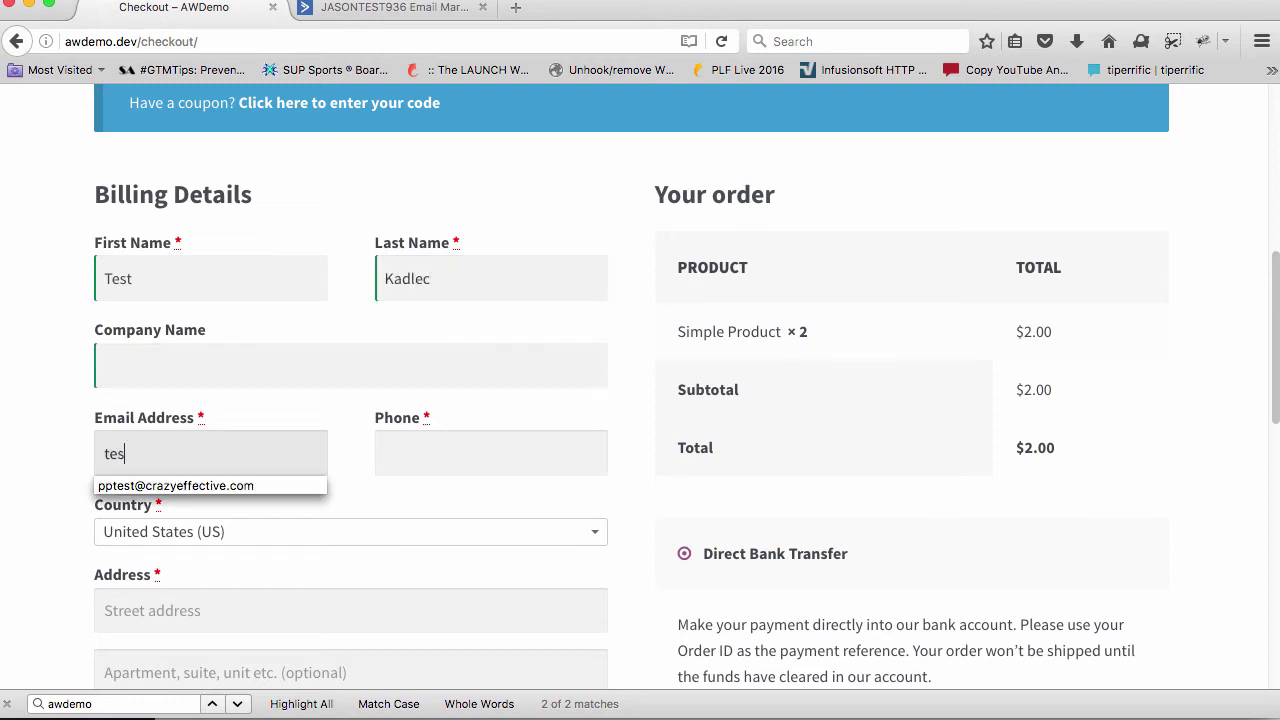
type("t@")
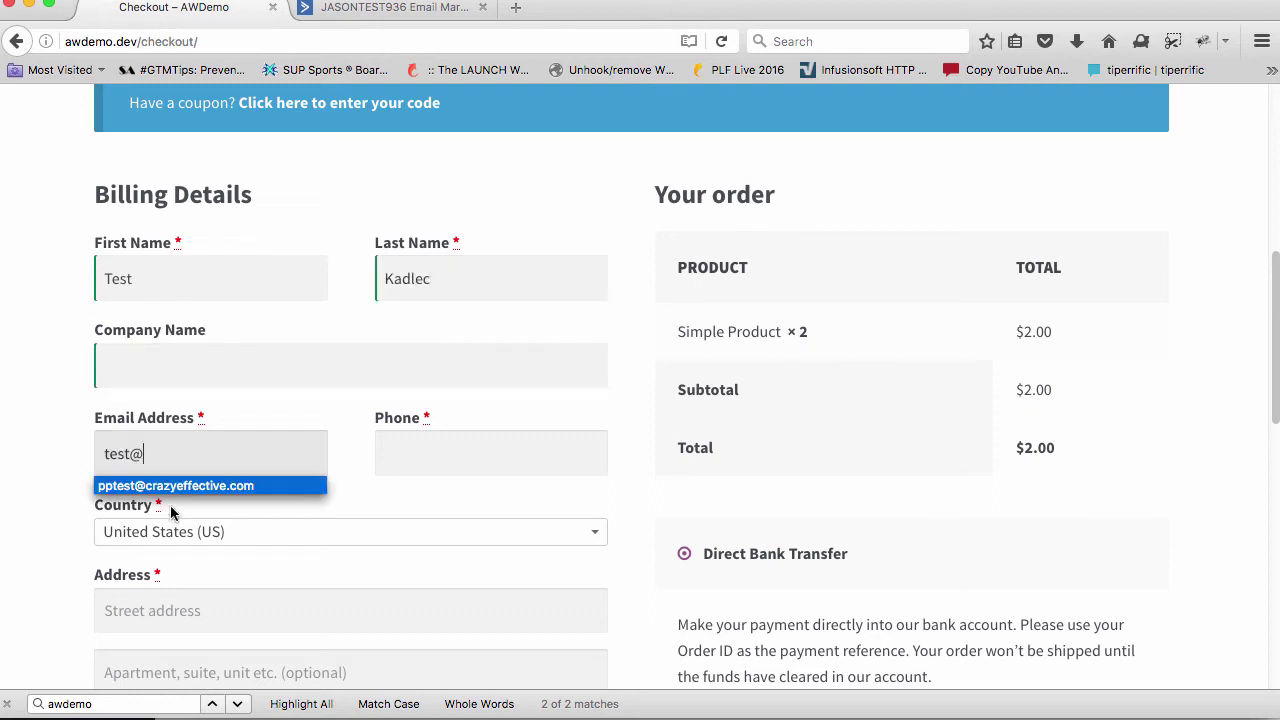
type("Cra")
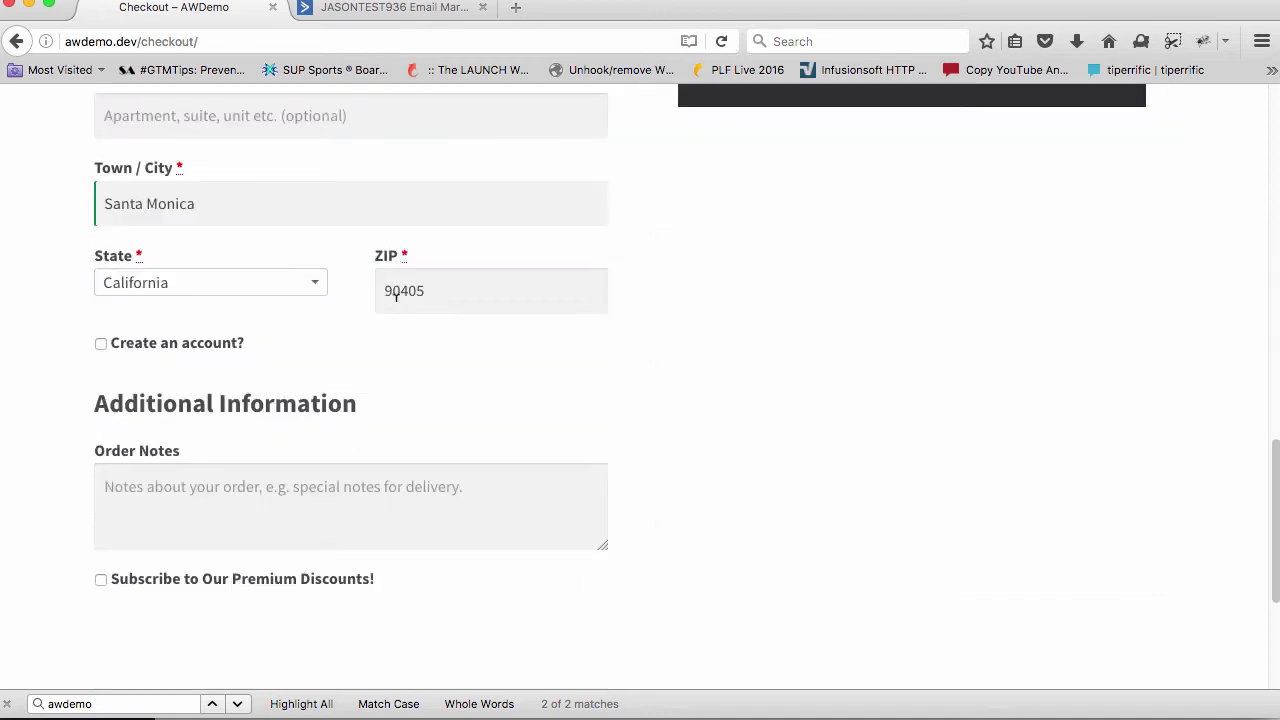
Place the $0.00 coupon-discounted order and return to the ActiveCampaign contact
scroll(258, 273, "up", 2)
scroll(420, 470, "down", 2)
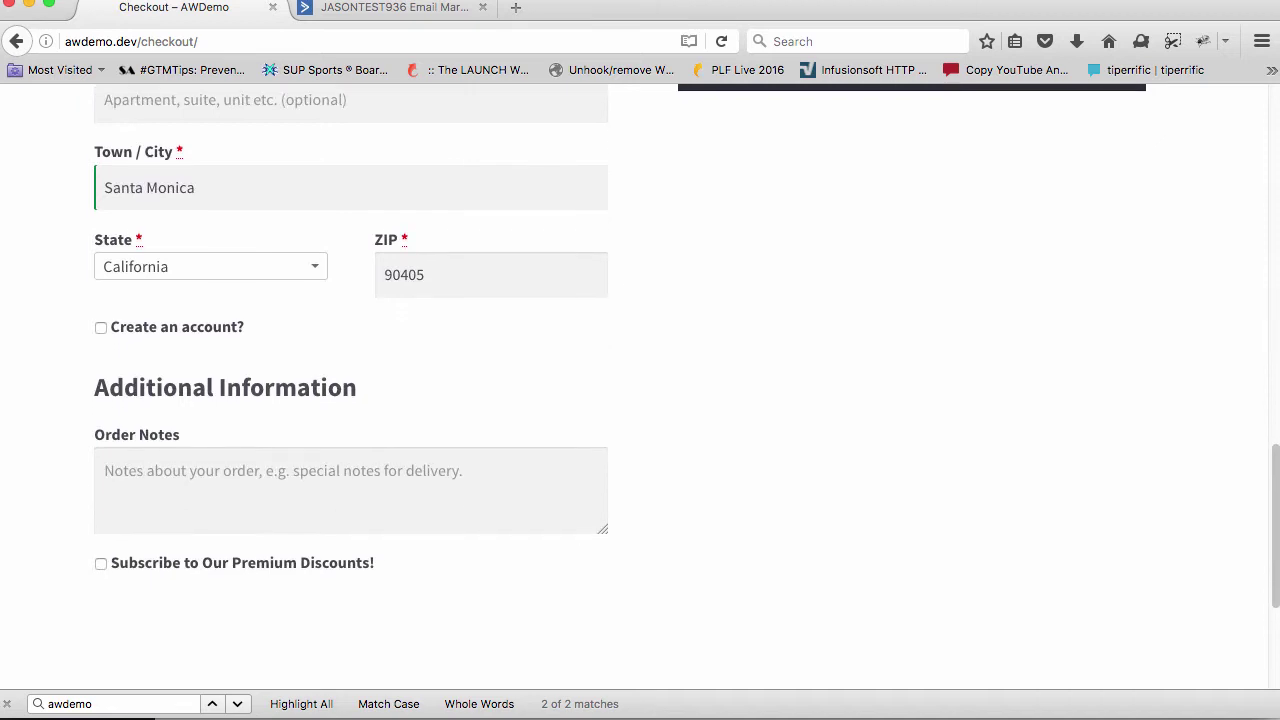
scroll(780, 429, "up", 5)
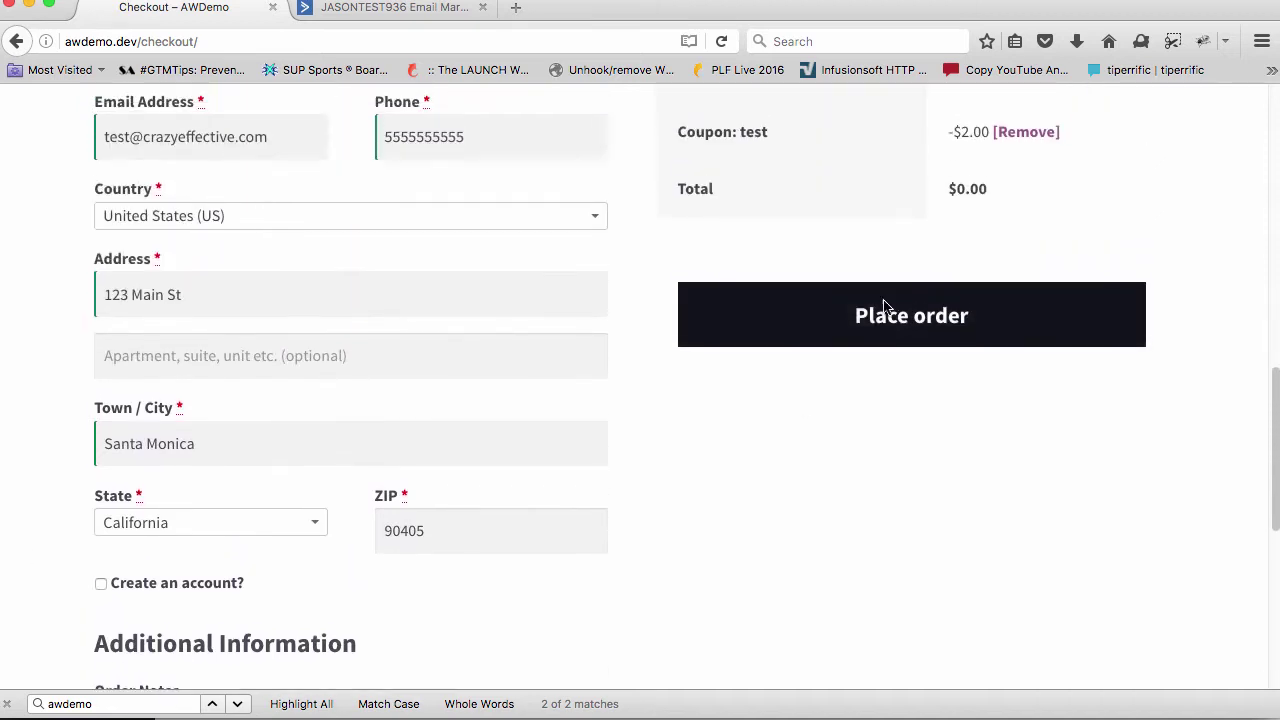
left_click(886, 310)
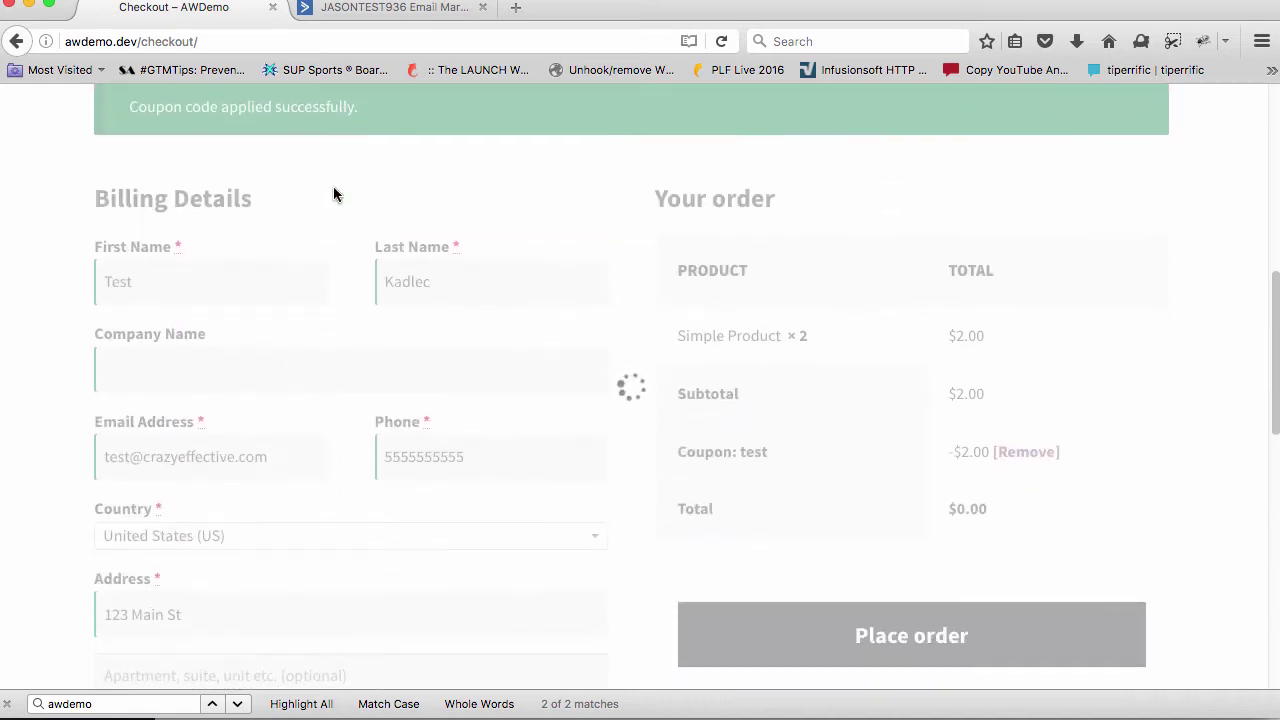
left_click(432, 14)
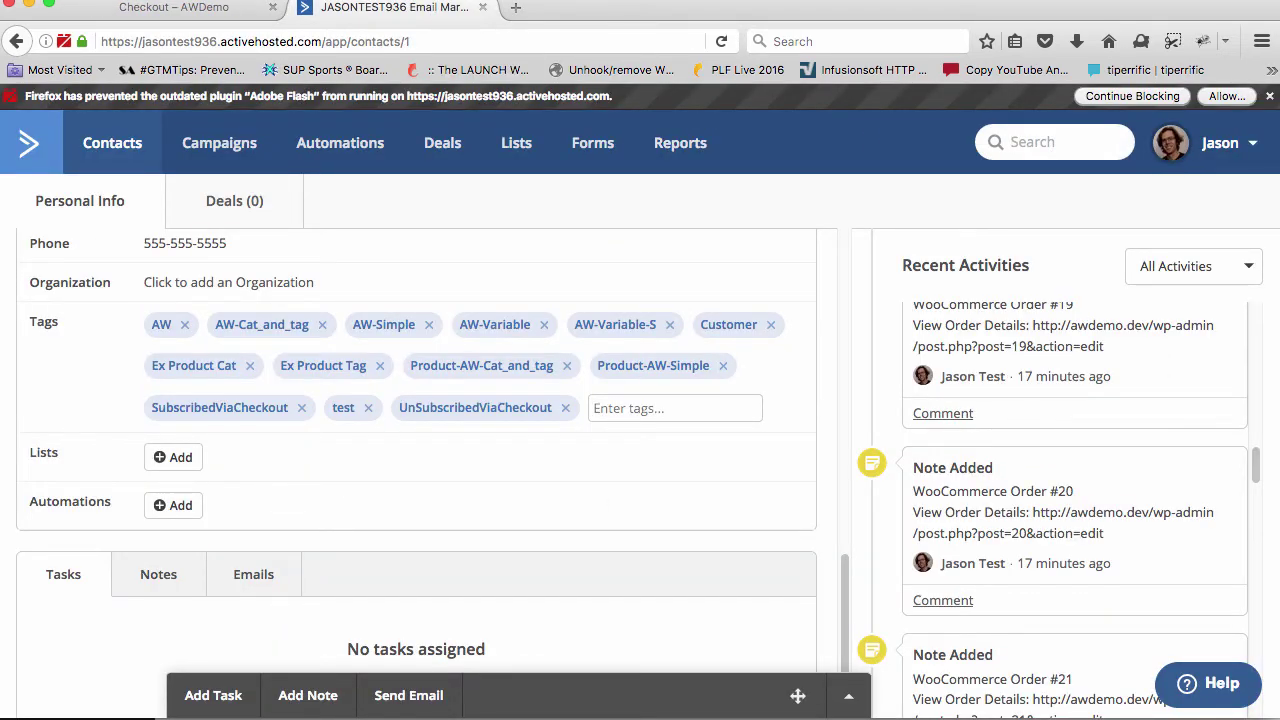
Search ActiveCampaign for the customer's e-mail, open their contact, and review order #30 data and tags
left_click(1064, 145)
type("test@crazy")
key("Return")
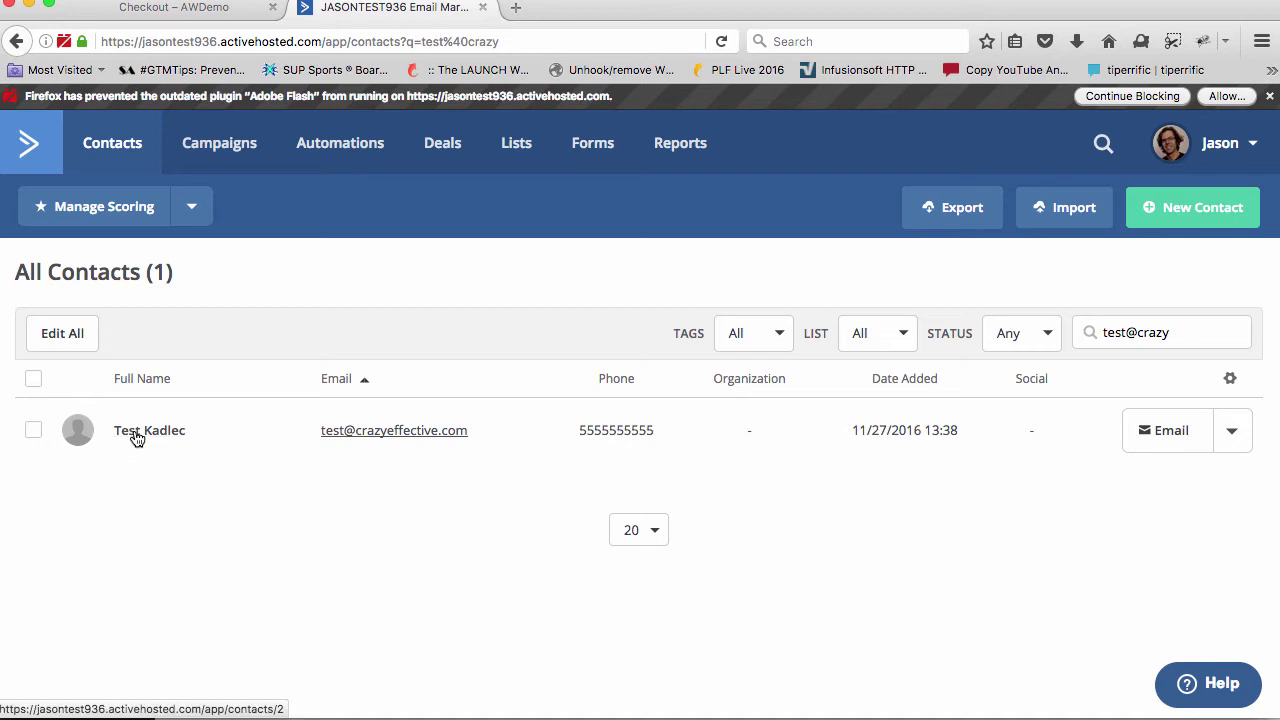
left_click(137, 438)
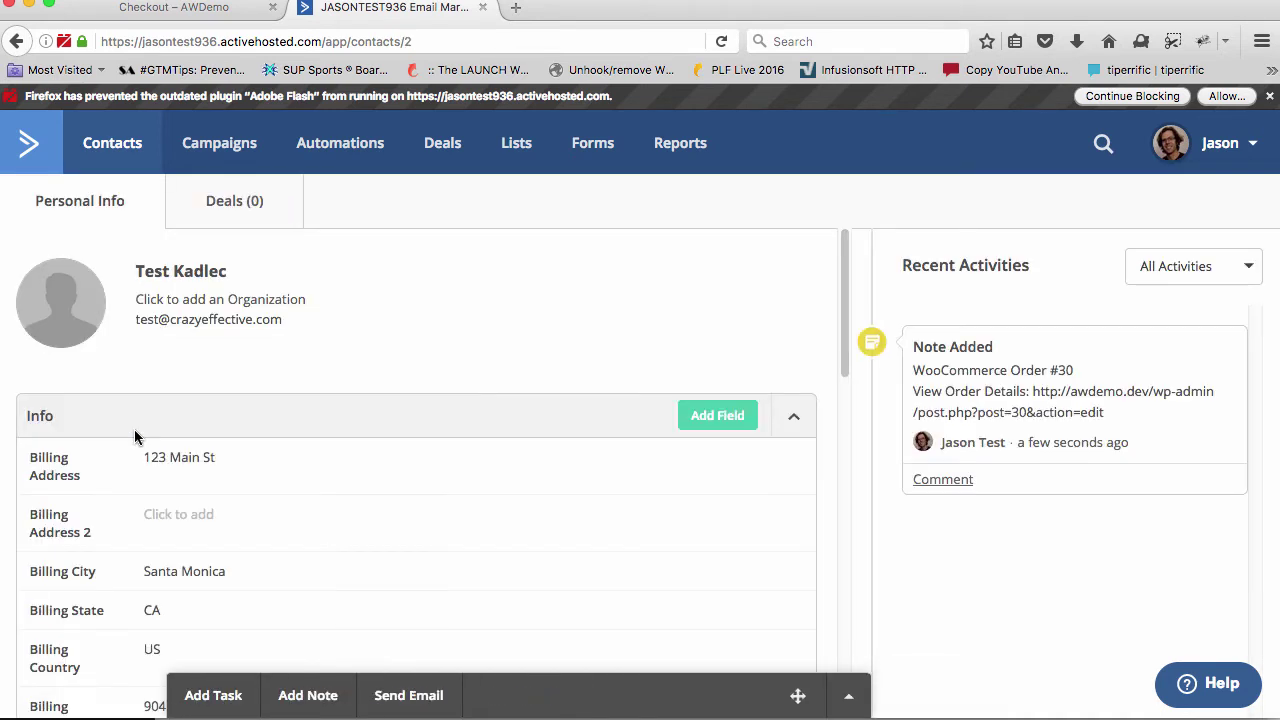
scroll(137, 438, "down", 10)
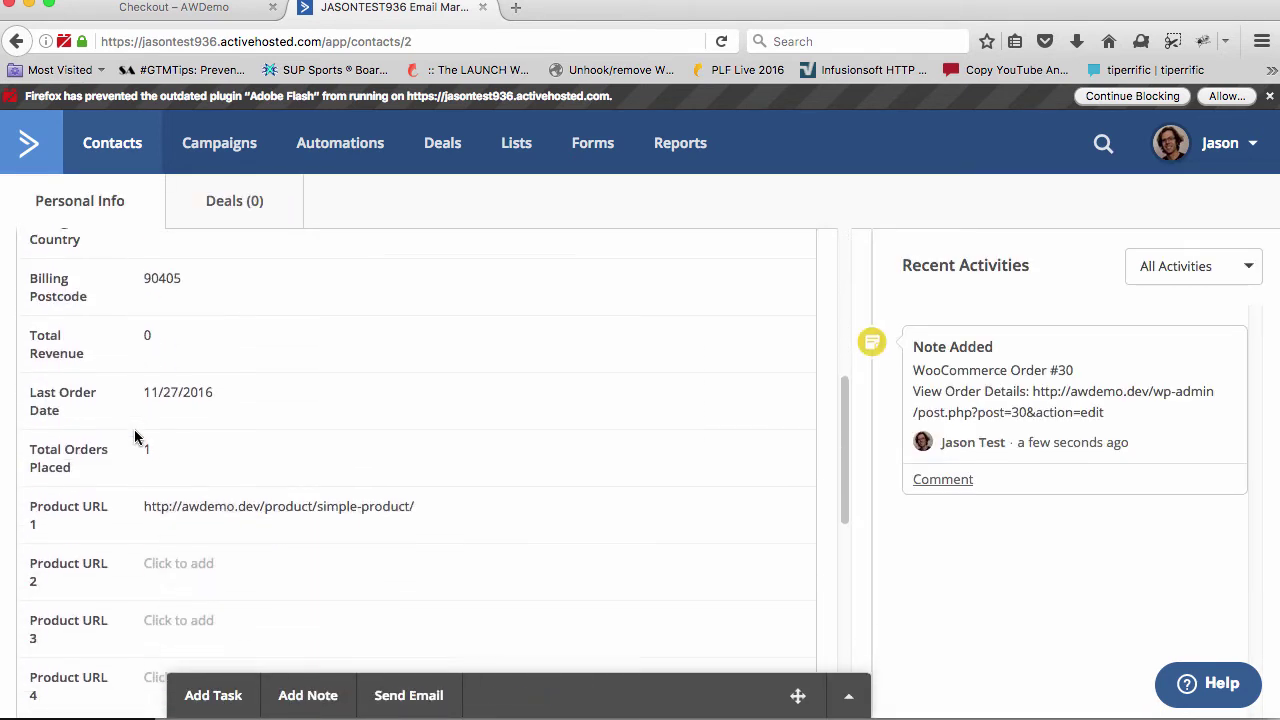
scroll(137, 438, "down", 6)
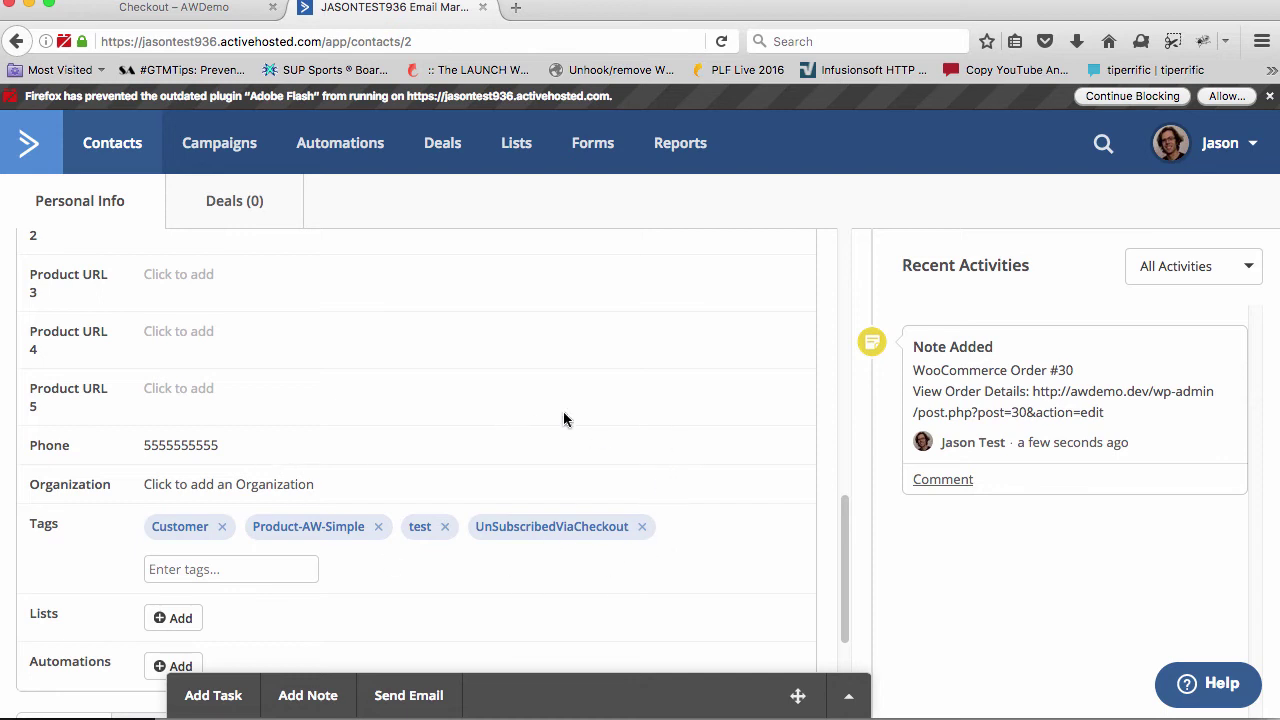
left_click(137, 8)
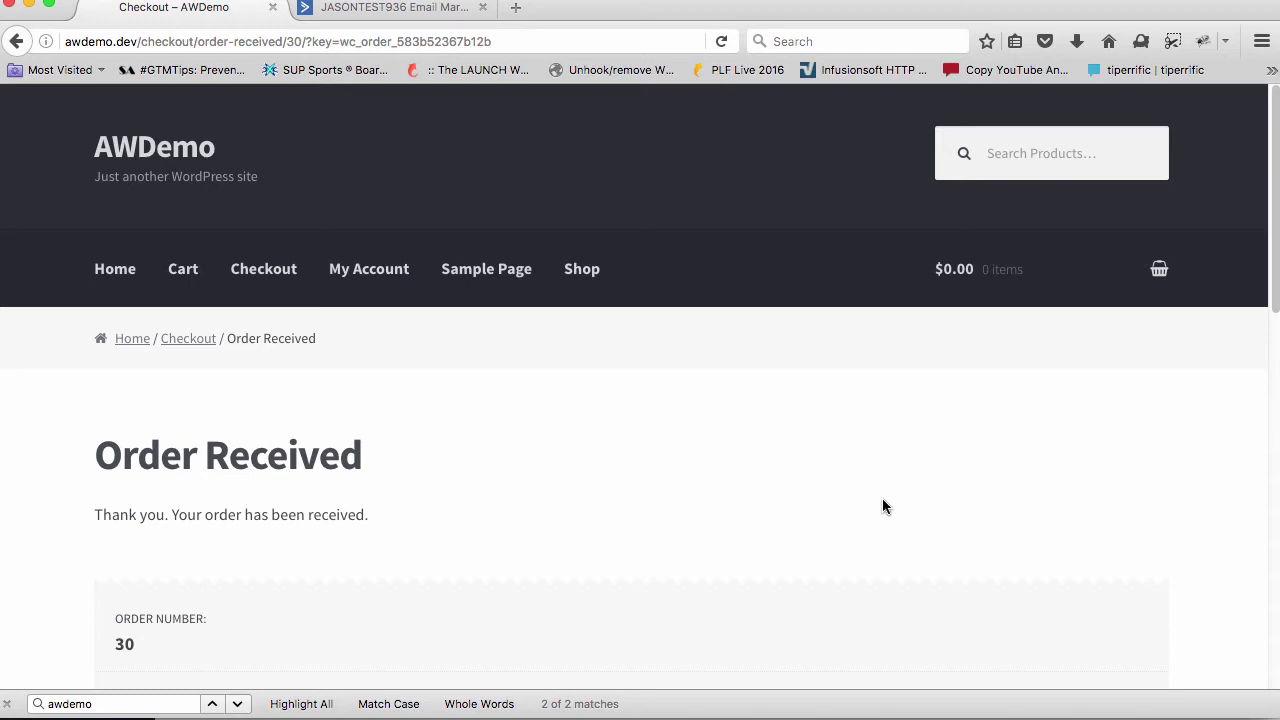
Review order 30's details, two Simple Products at $0.00, then return to ActiveCampaign
scroll(882, 506, "down", 5)
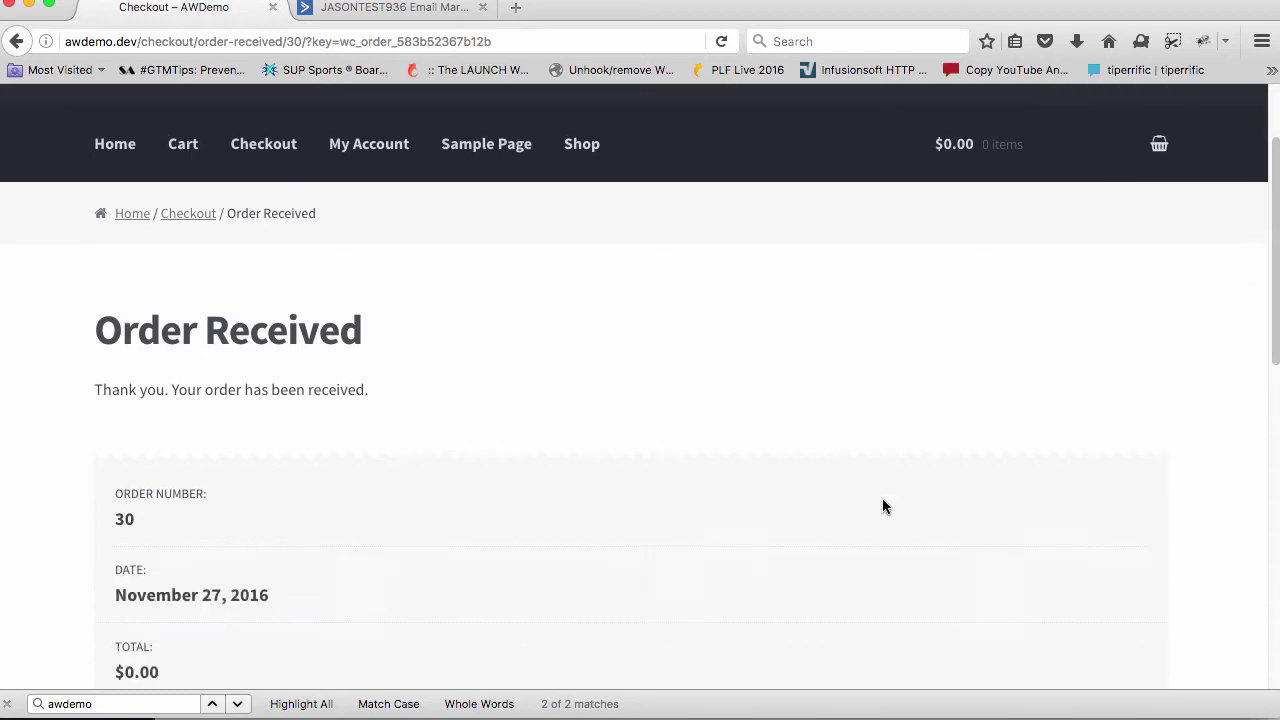
scroll(882, 506, "down", 7)
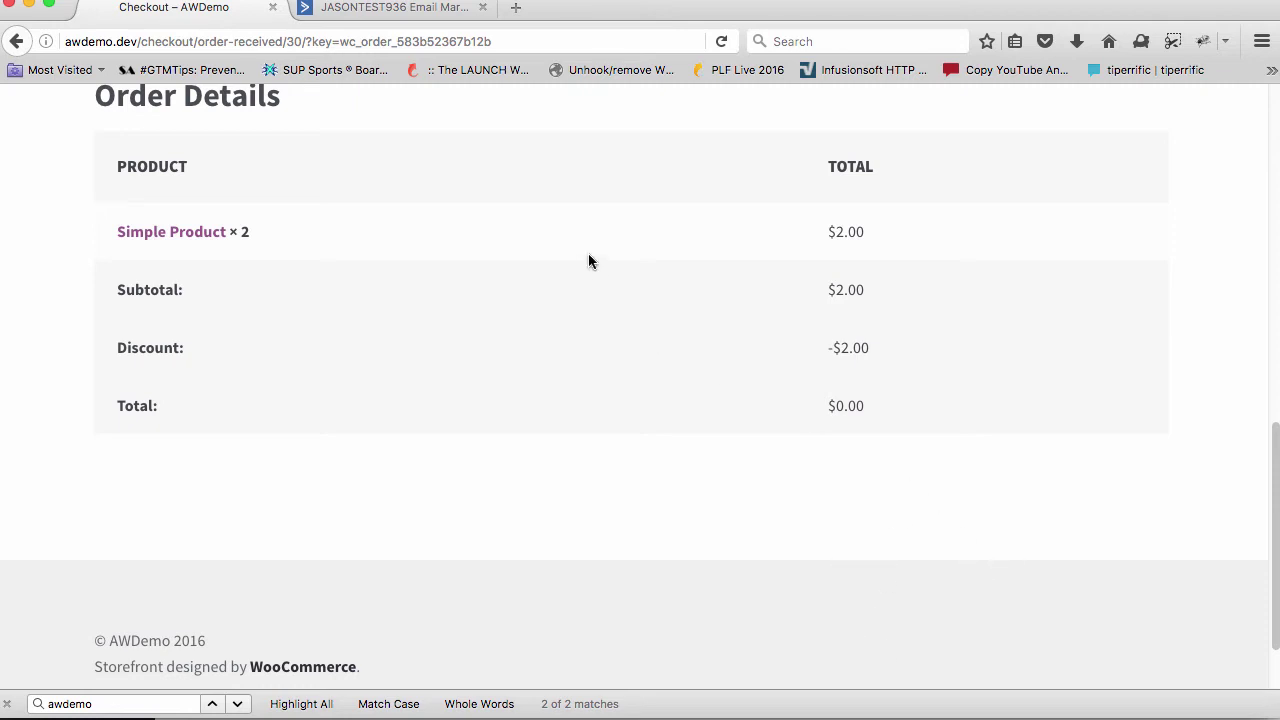
scroll(588, 261, "up", 10)
left_click(405, 10)
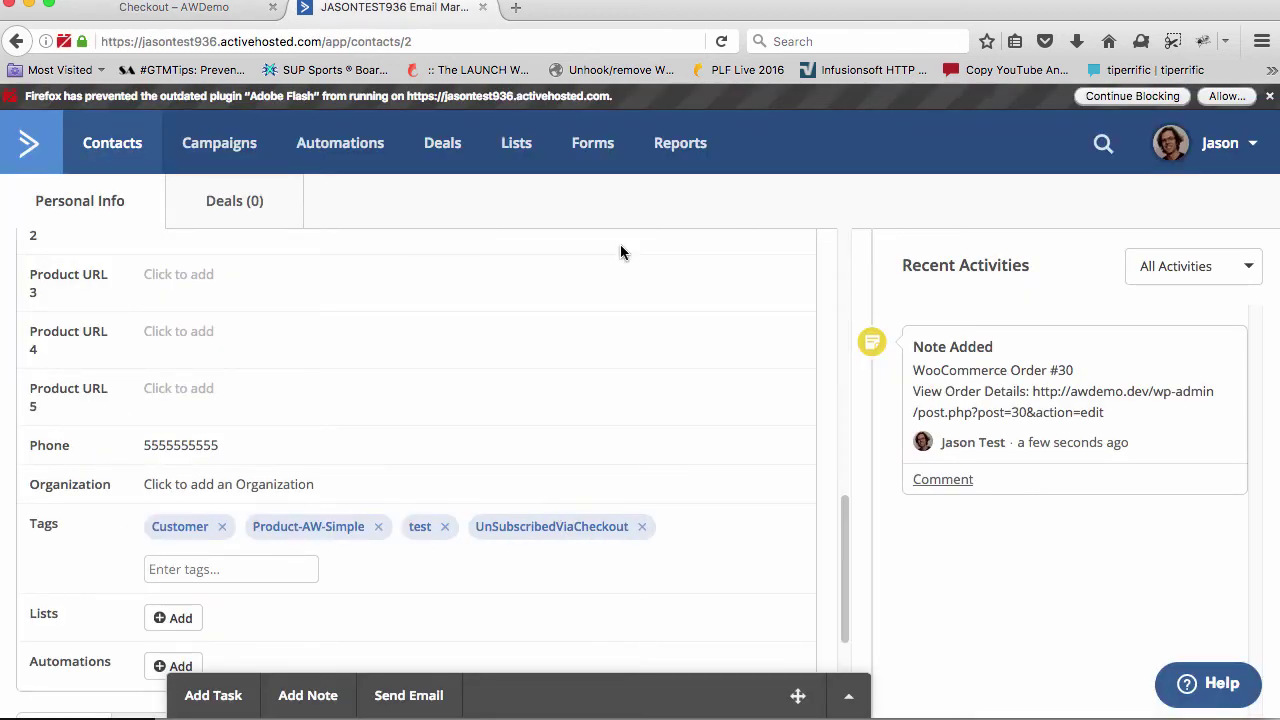
Open the Advanced Recover Cart section and scroll to the unchecked Enable Cart Recovery option
left_click(133, 8)
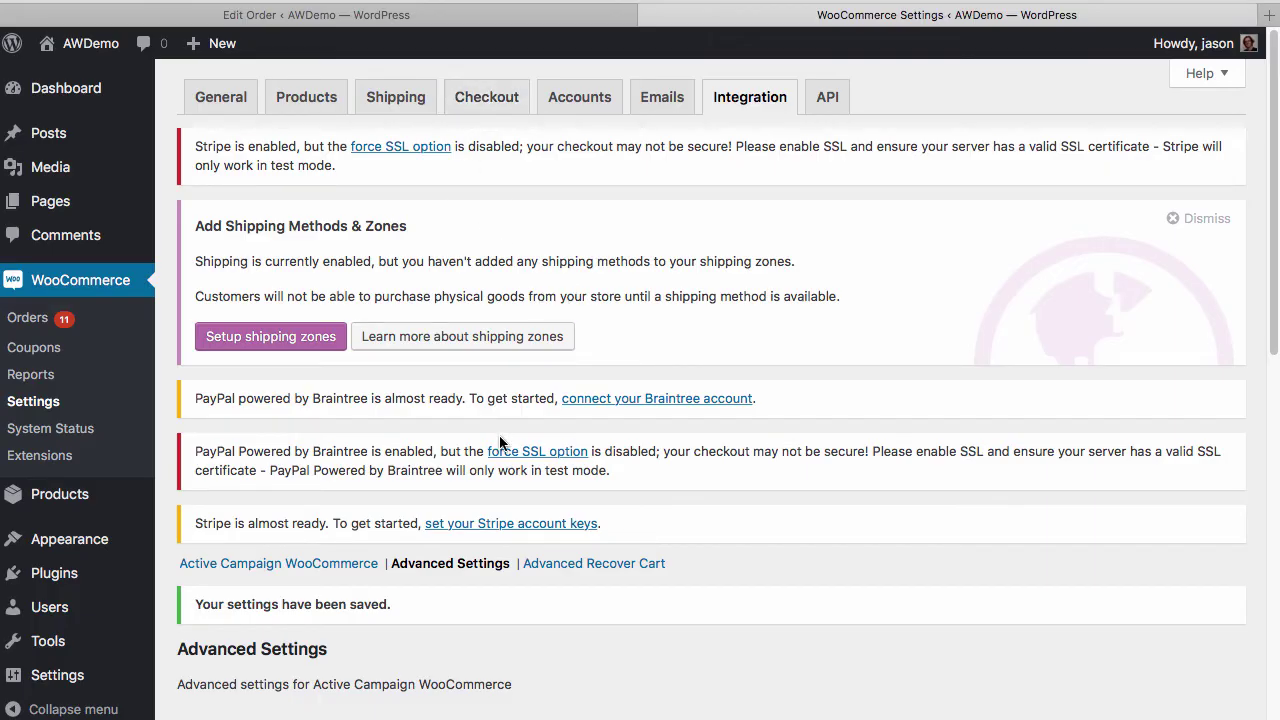
scroll(499, 435, "down", 2)
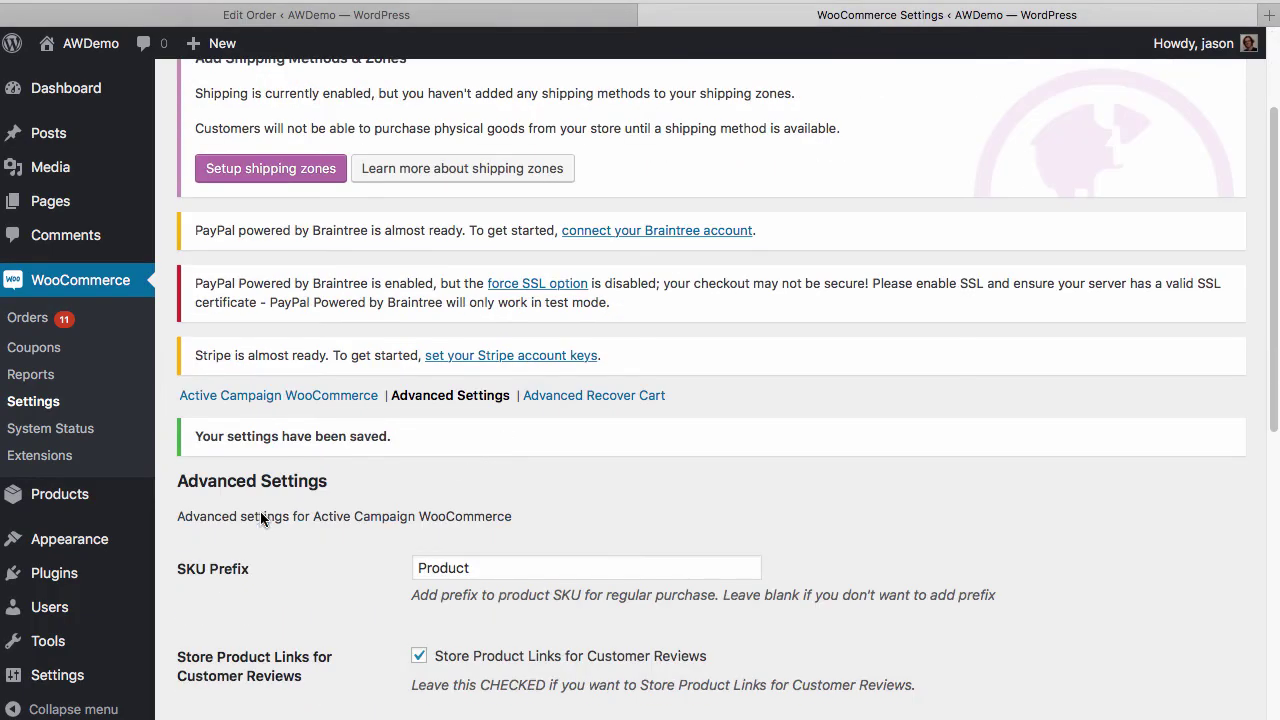
scroll(373, 480, "up", 3)
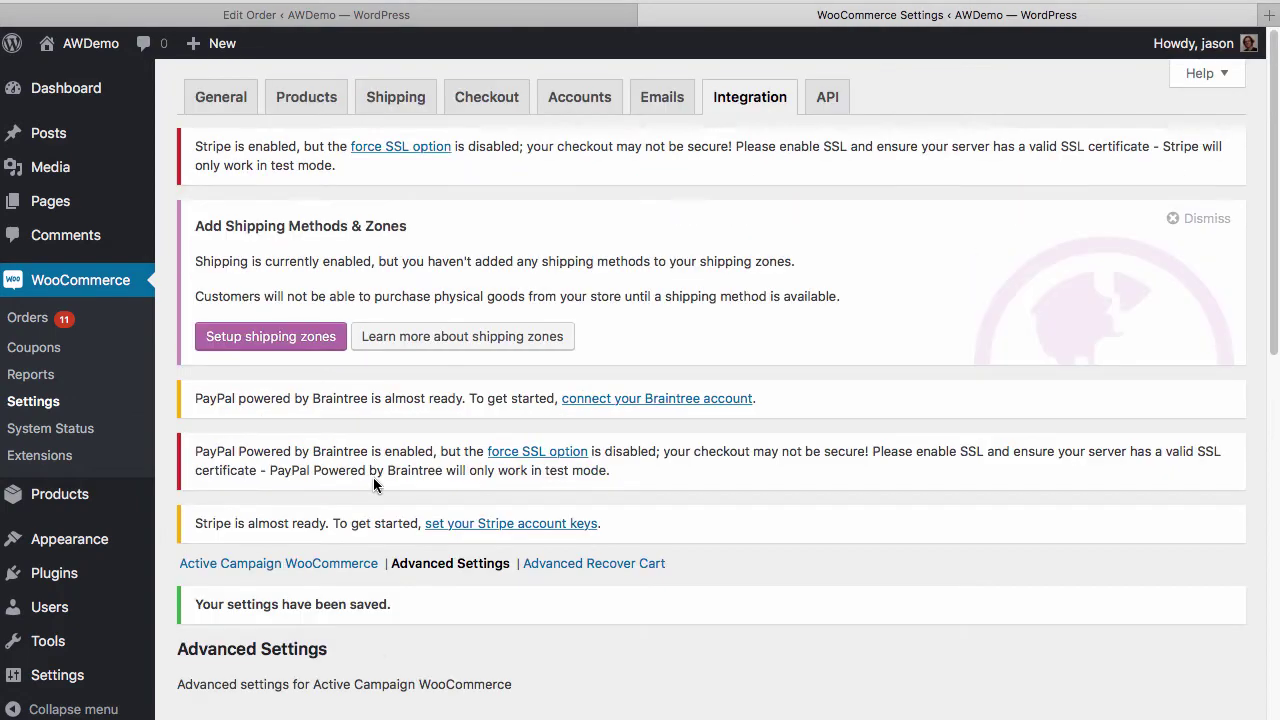
scroll(385, 451, "down", 6)
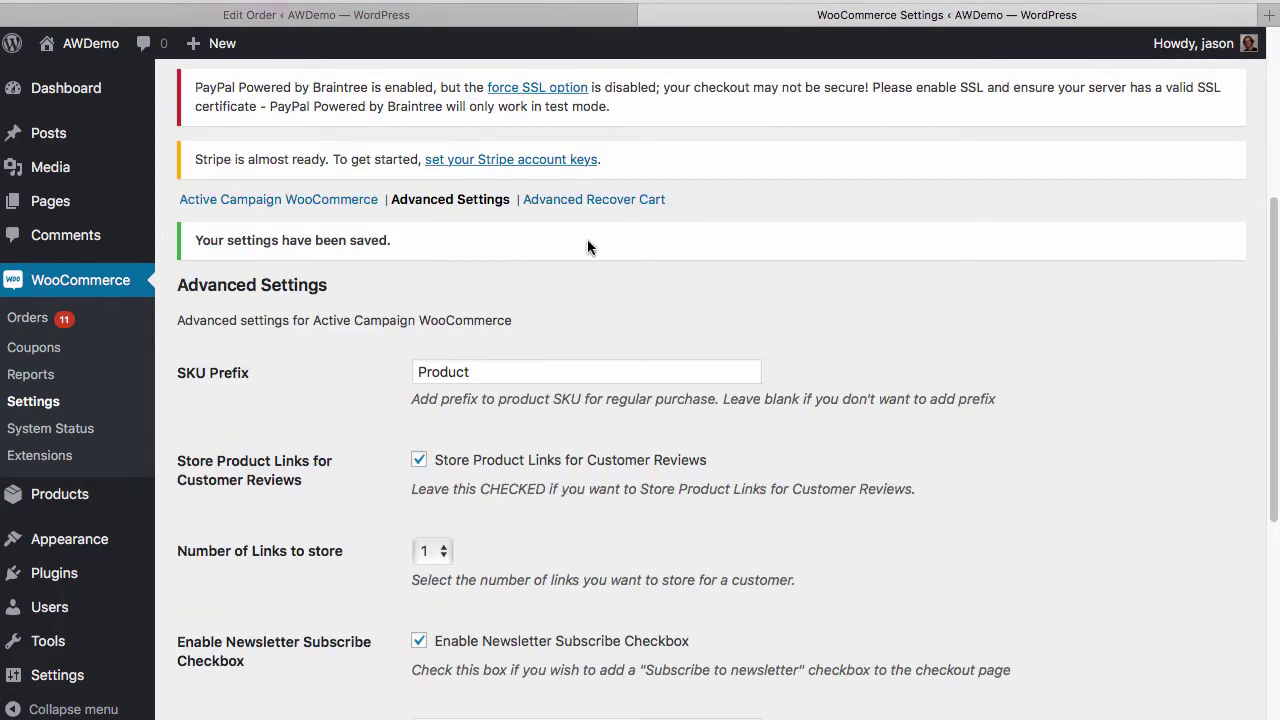
left_click(576, 201)
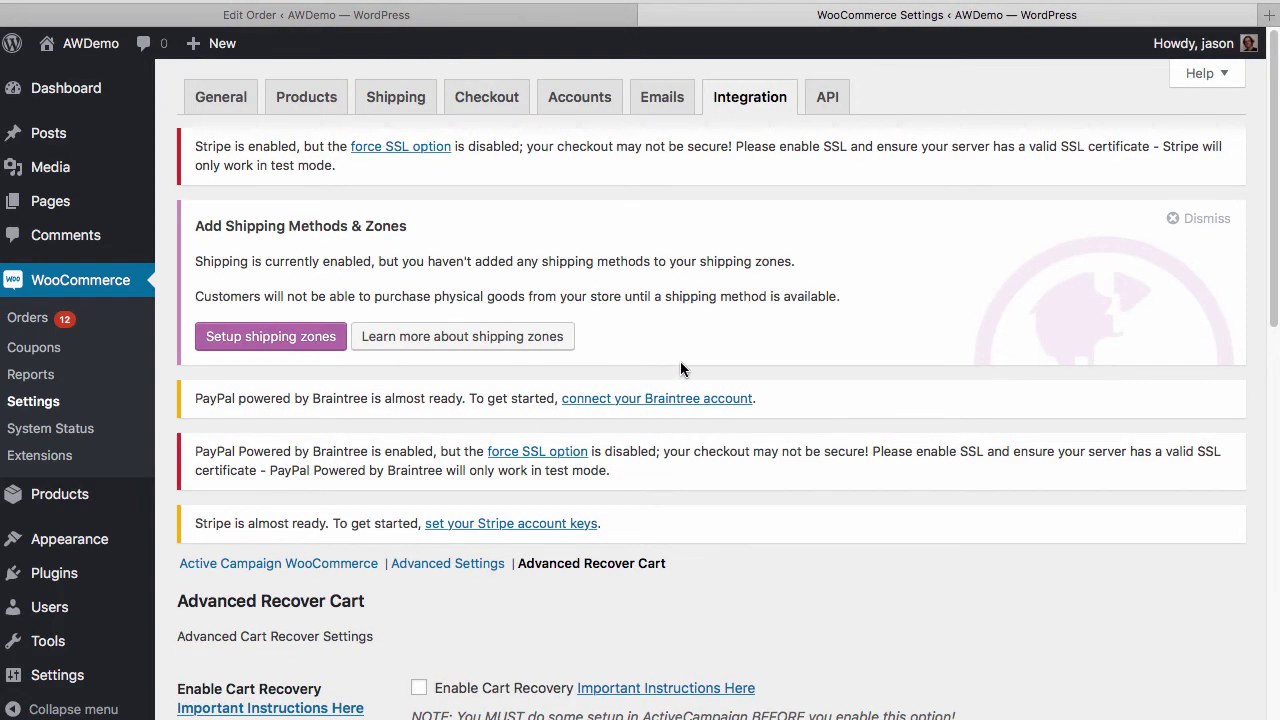
scroll(663, 586, "down", 5)
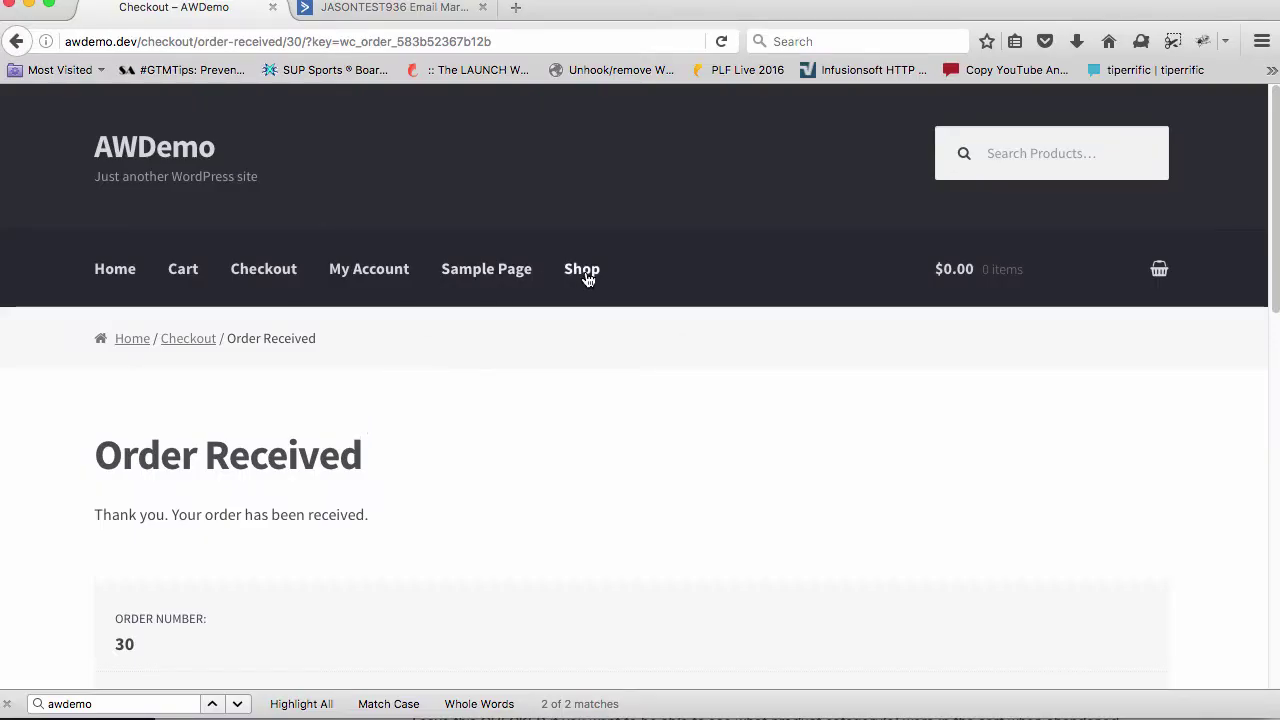
From the Shop page, add the Simple Product to the cart and proceed to checkout
left_click(584, 274)
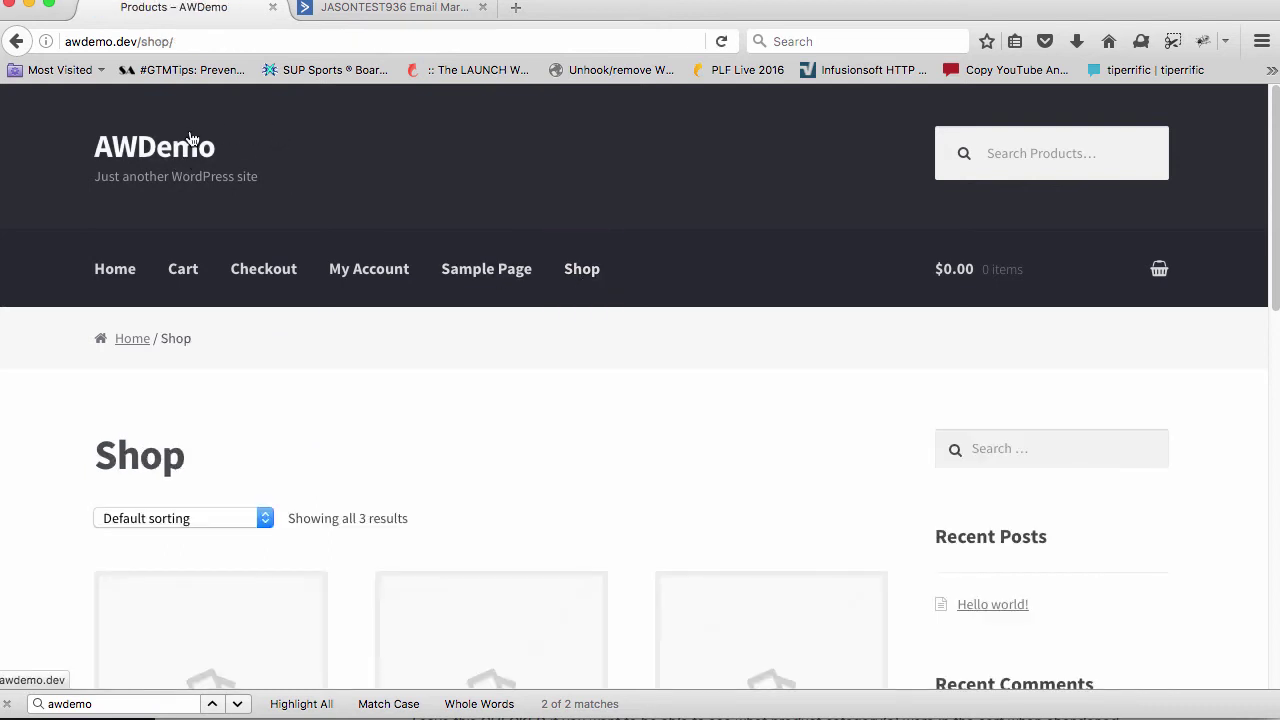
scroll(379, 455, "down", 5)
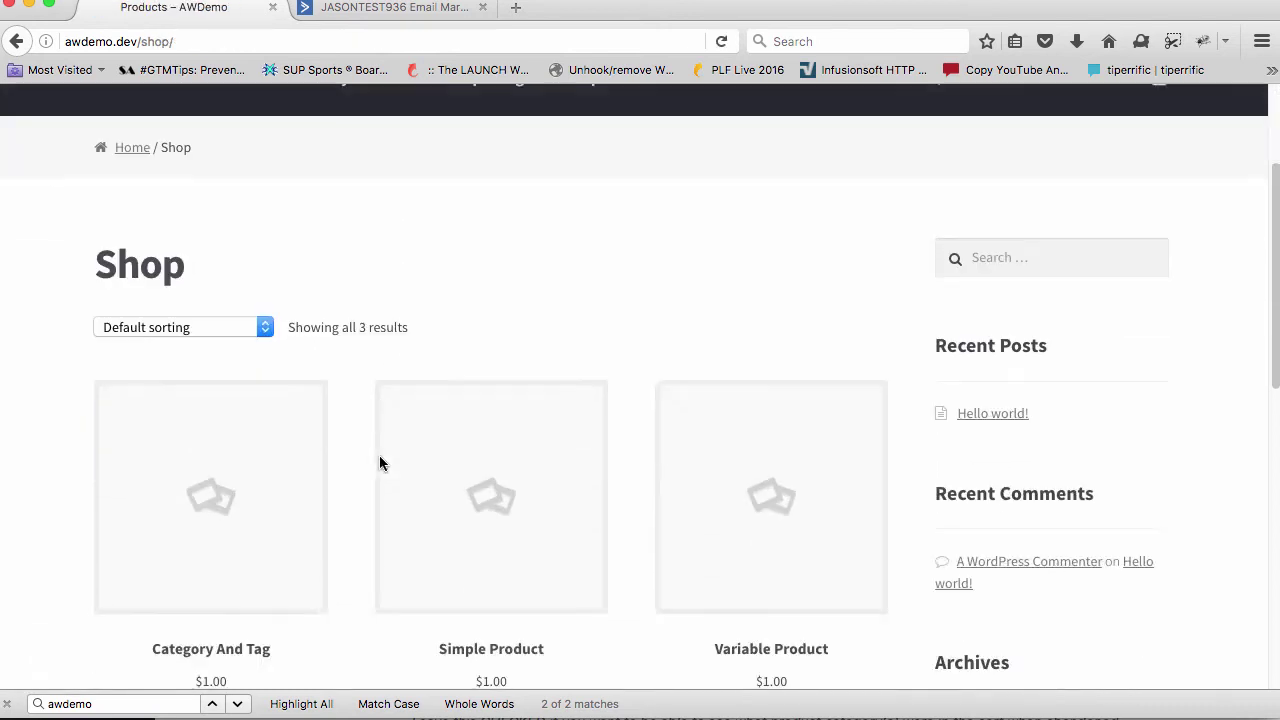
left_click(490, 350)
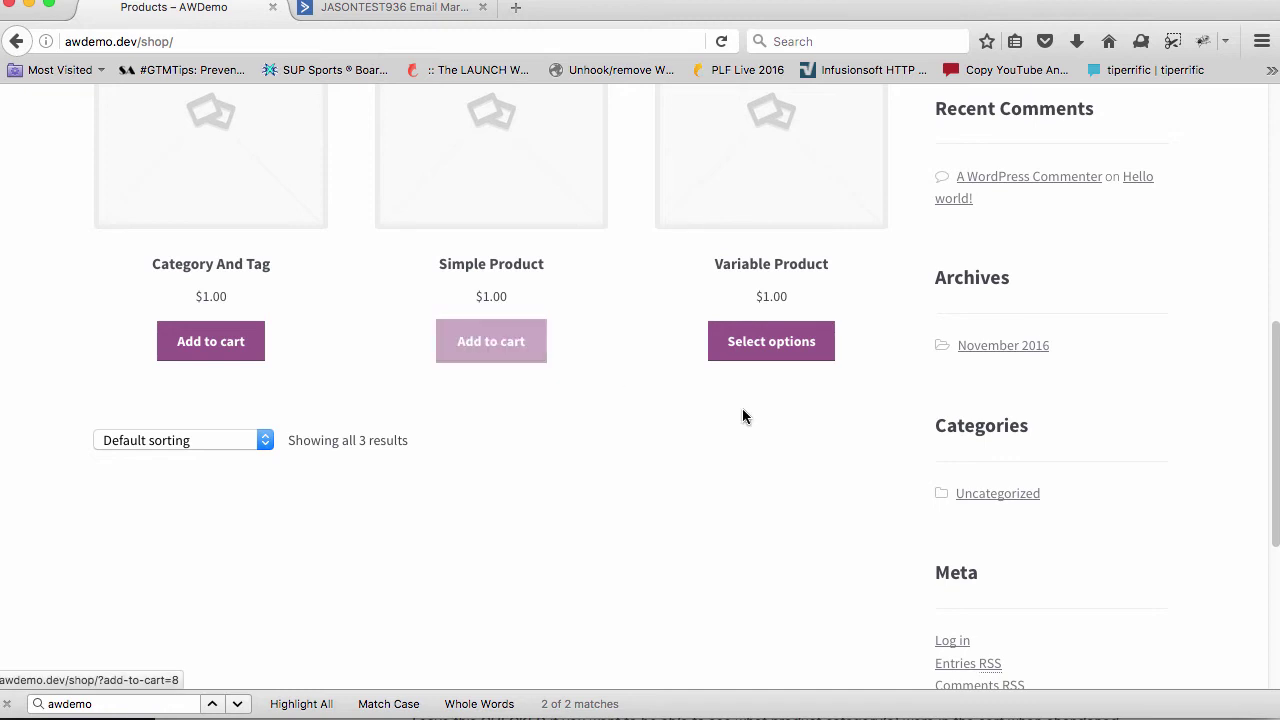
left_click(497, 400)
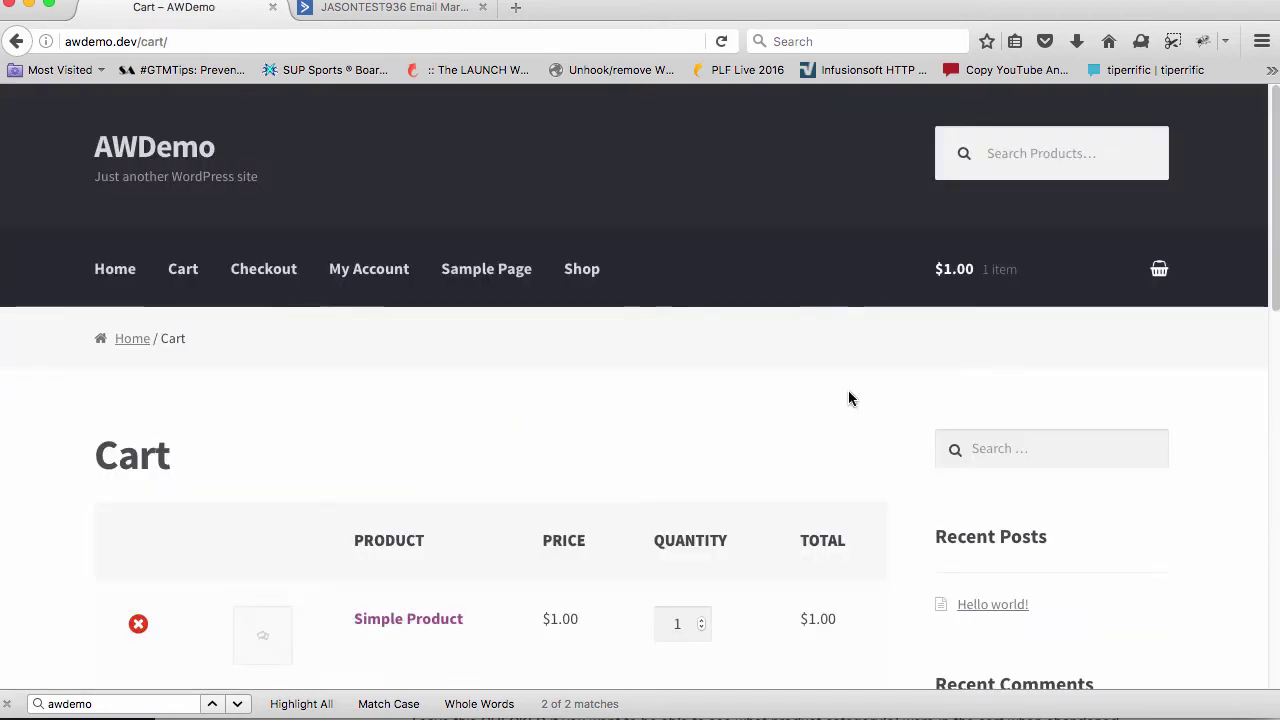
scroll(833, 464, "down", 2)
scroll(808, 553, "down", 5)
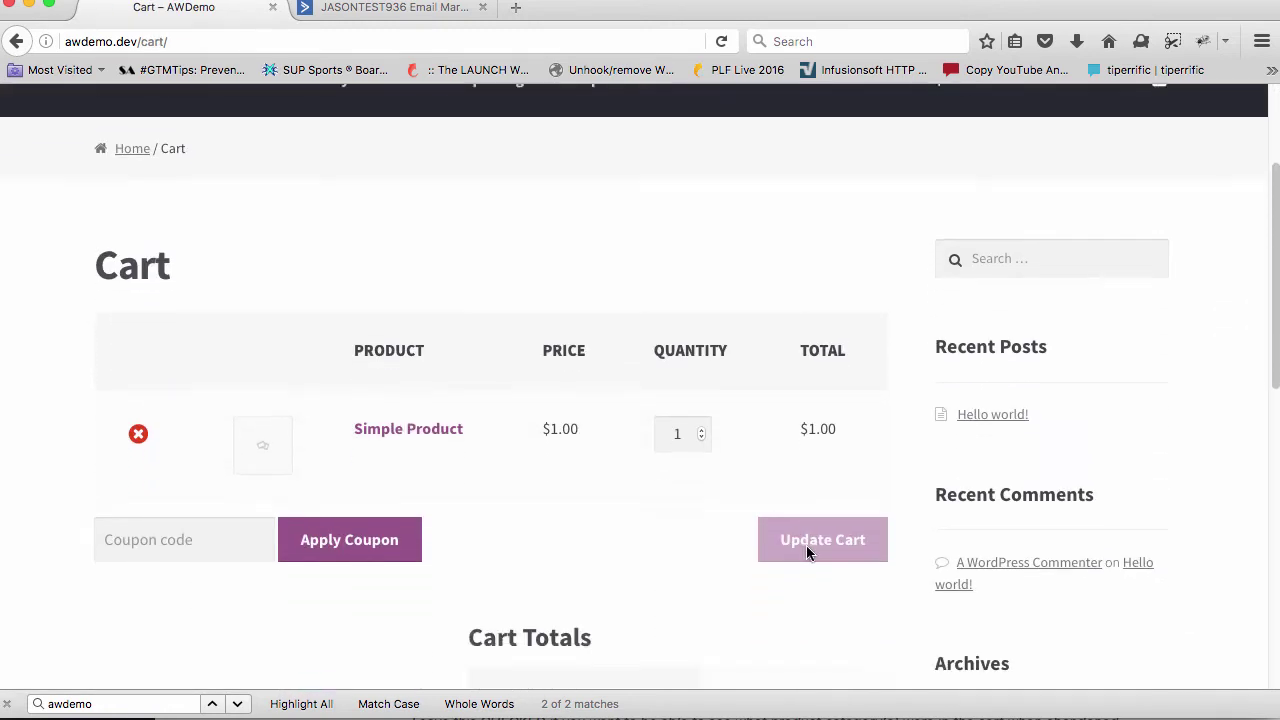
left_click(711, 651)
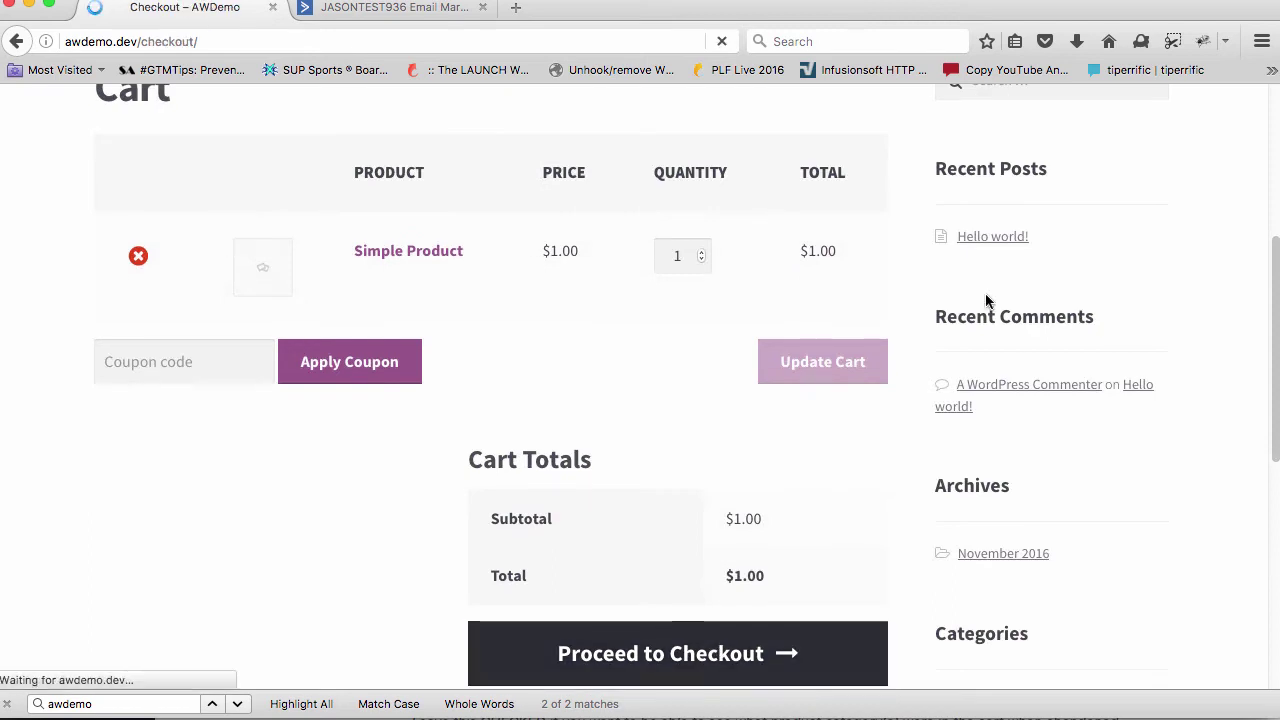
Scroll through the checkout form, then tick Enable Cart Recovery in the Advanced Recover Cart settings
scroll(978, 451, "down", 3)
scroll(978, 453, "down", 3)
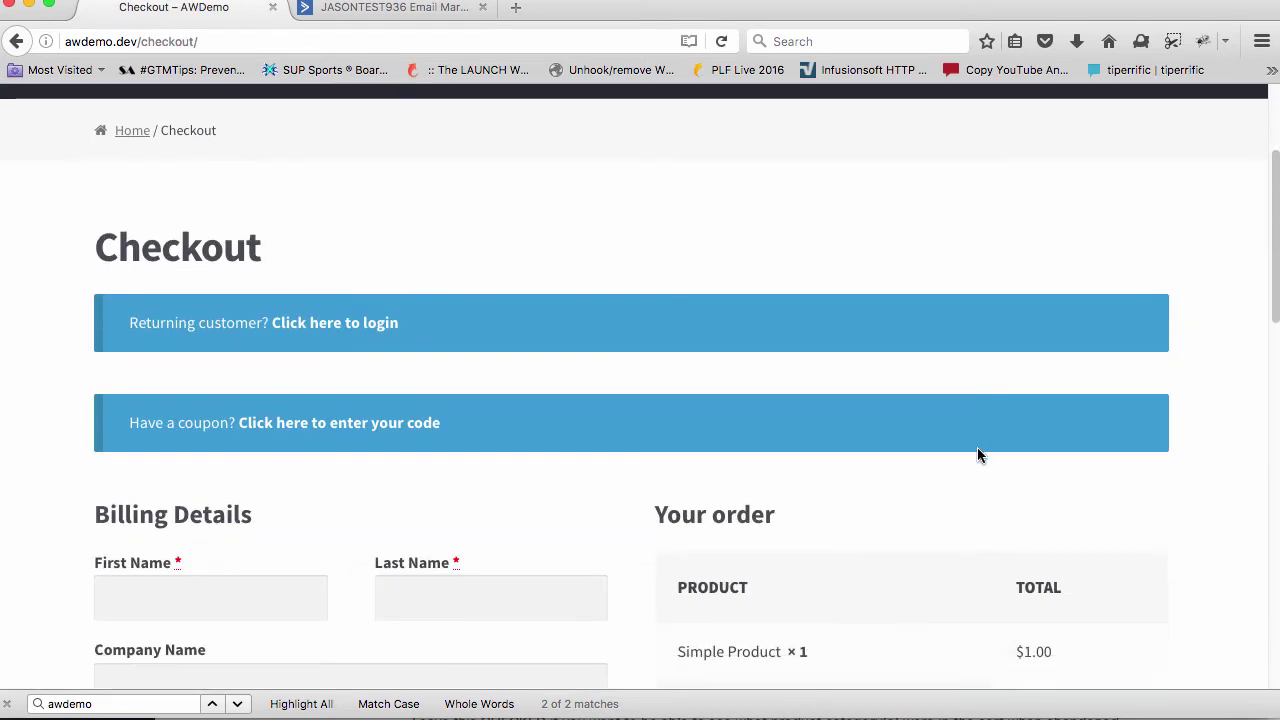
scroll(600, 410, "down", 2)
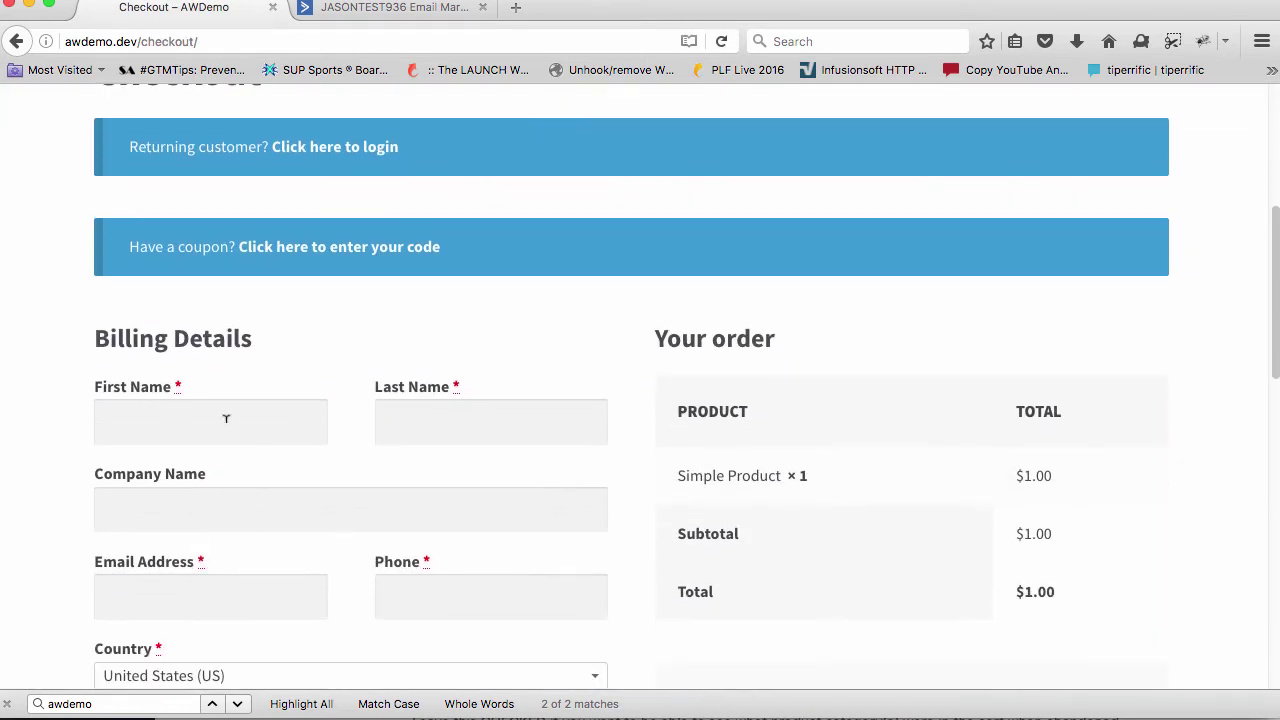
scroll(384, 435, "down", 3)
scroll(384, 440, "down", 3)
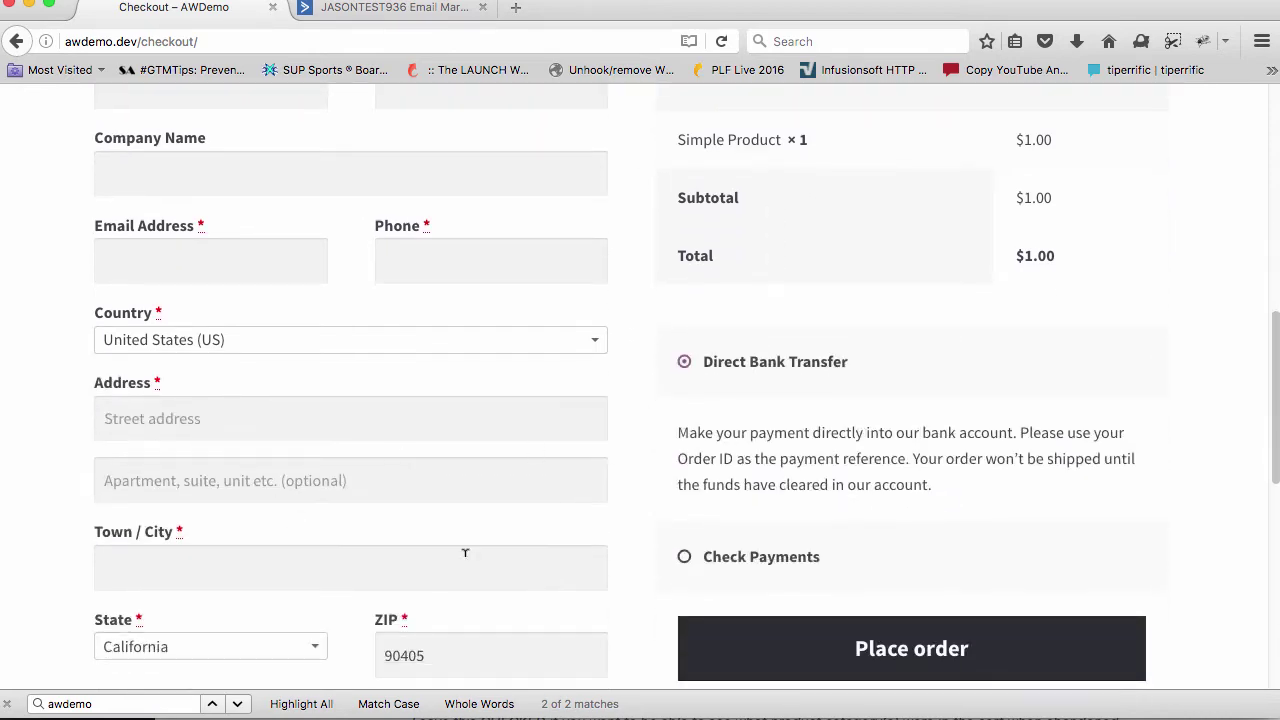
scroll(509, 612, "down", 3)
scroll(601, 547, "down", 2)
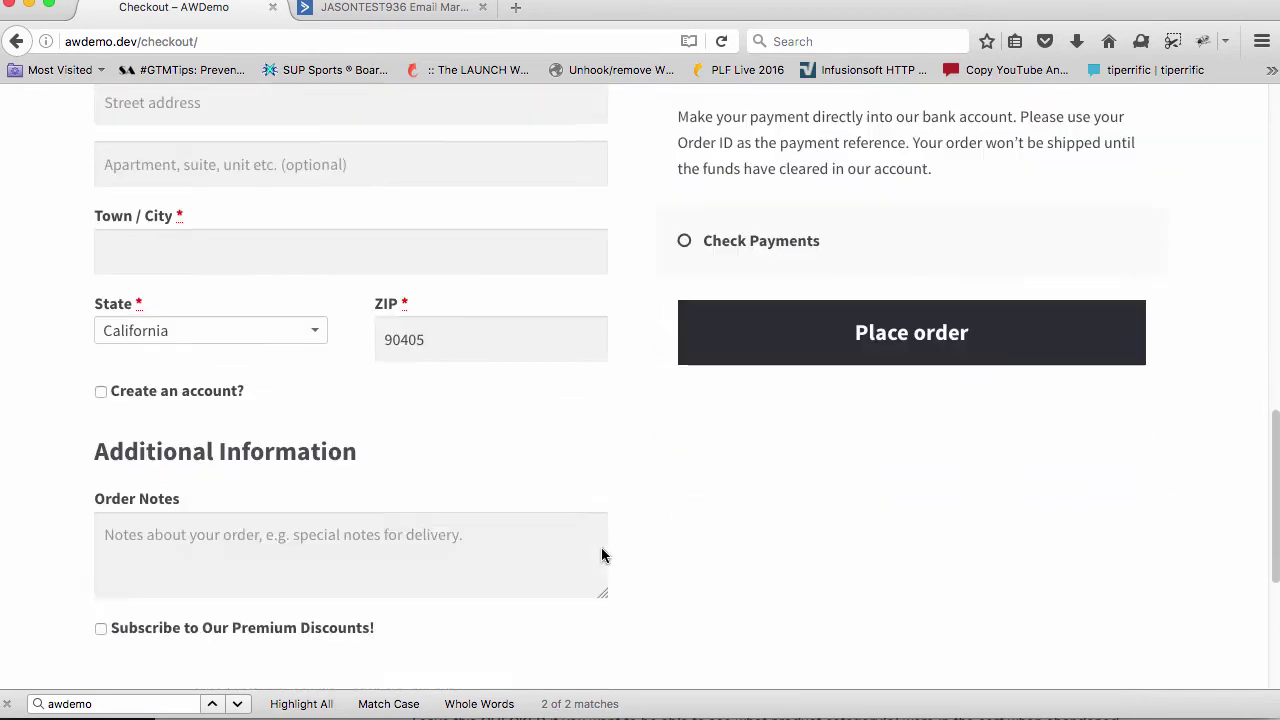
scroll(601, 547, "up", 15)
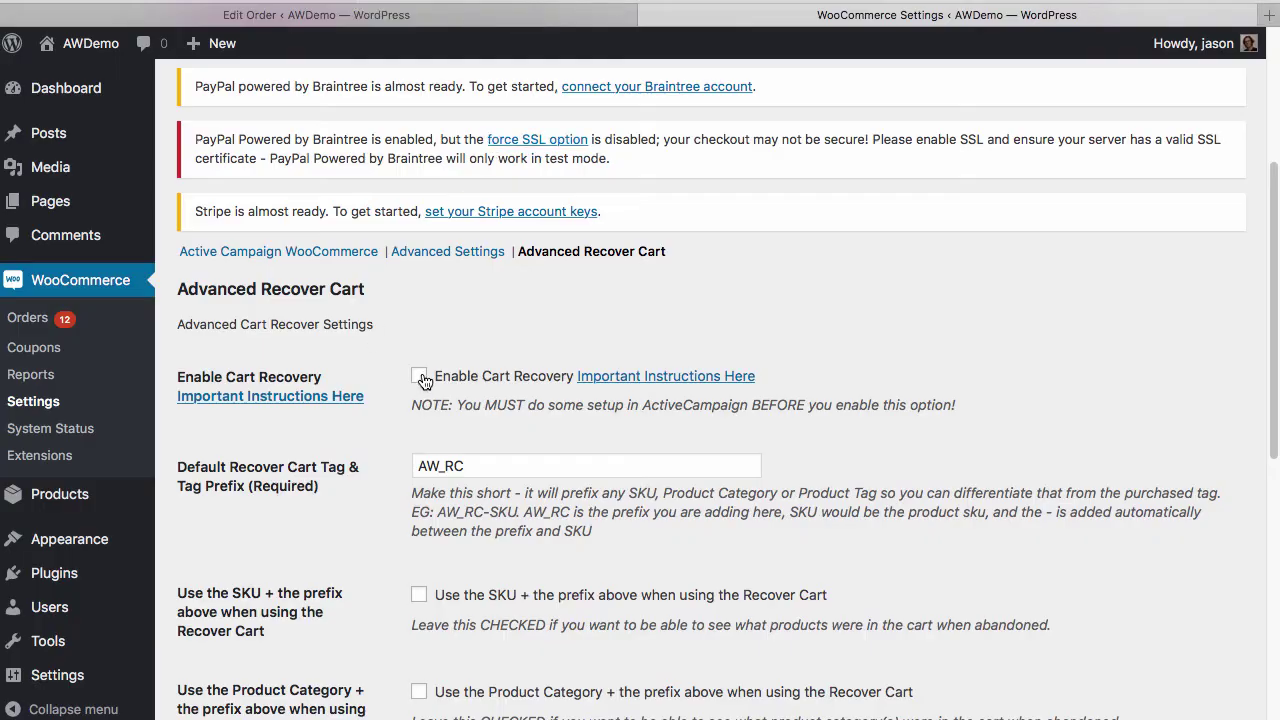
left_click(419, 377)
Save the Advanced Recover Cart settings with cart recovery enabled
scroll(509, 478, "down", 10)
left_click(242, 638)
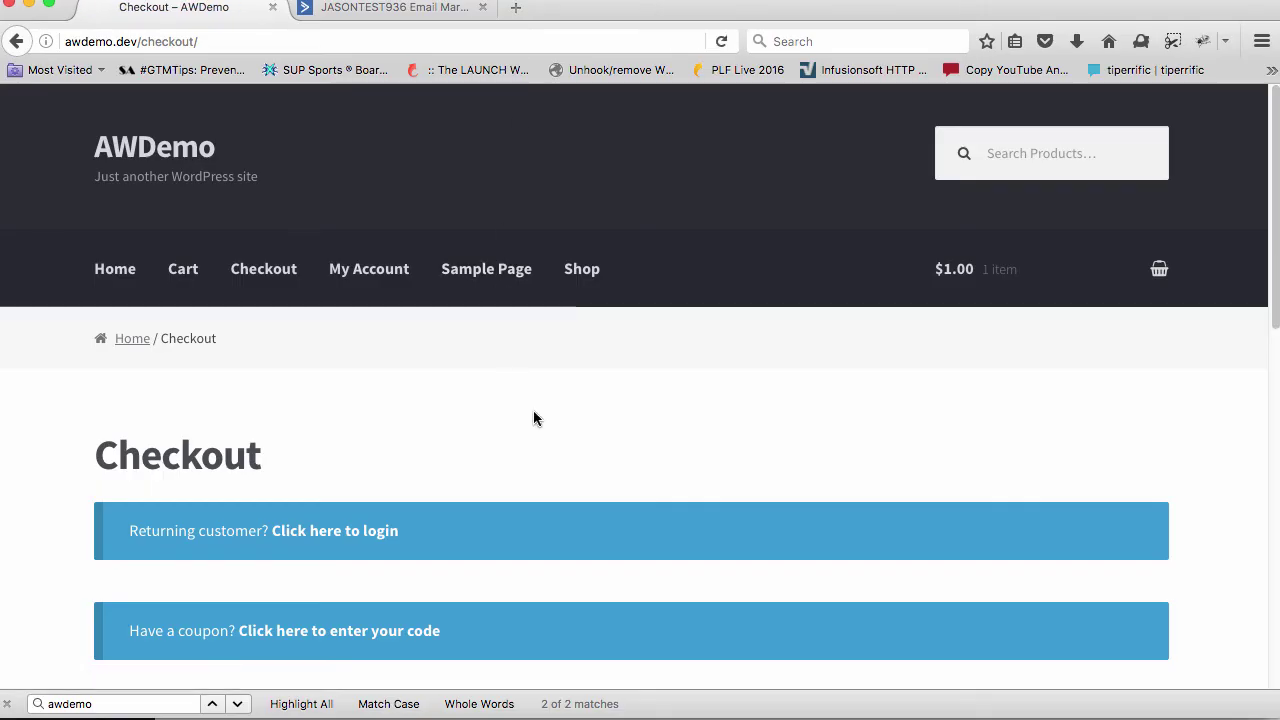
scroll(534, 418, "down", 5)
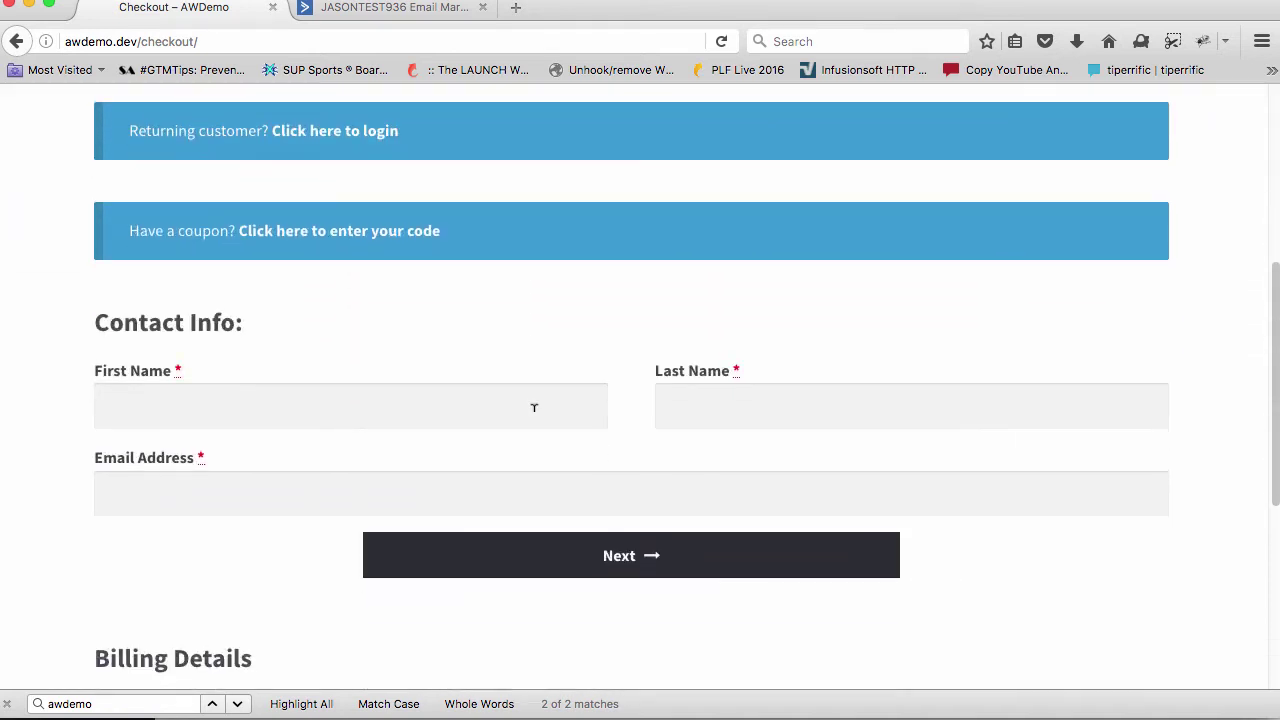
scroll(100, 306, "down", 1)
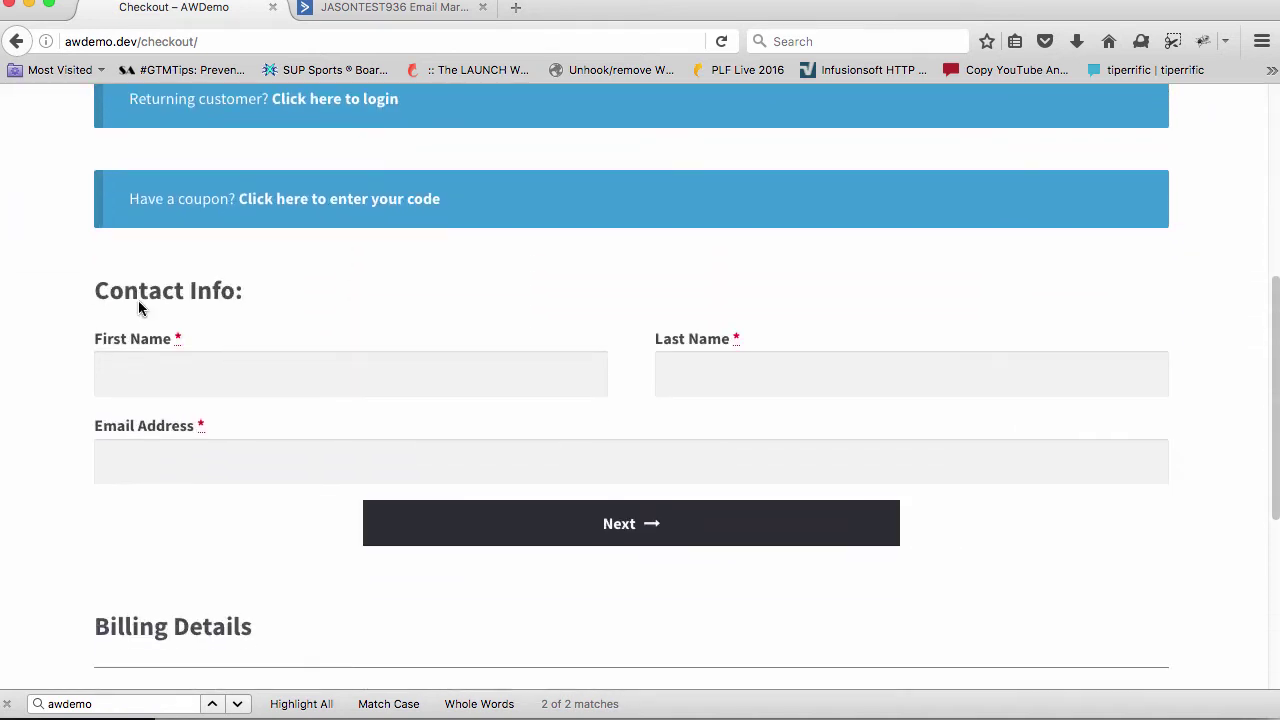
left_click_drag(100, 290, 258, 296)
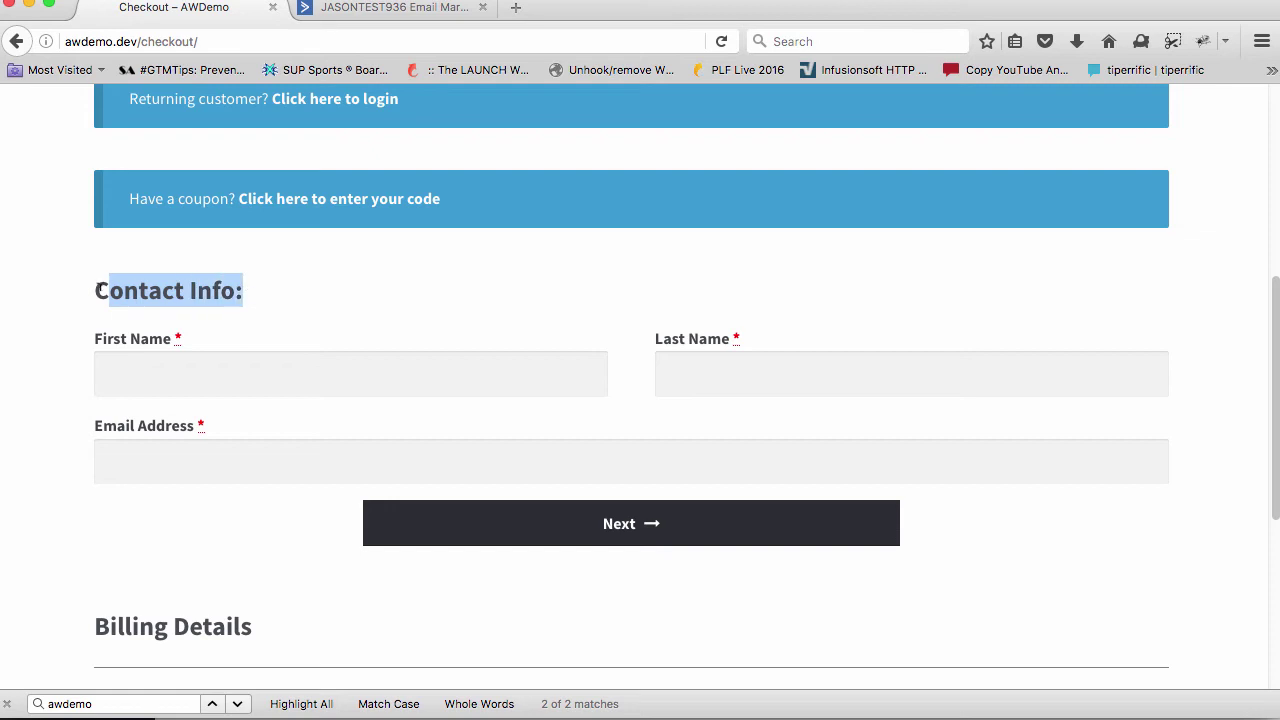
triple_click(317, 290)
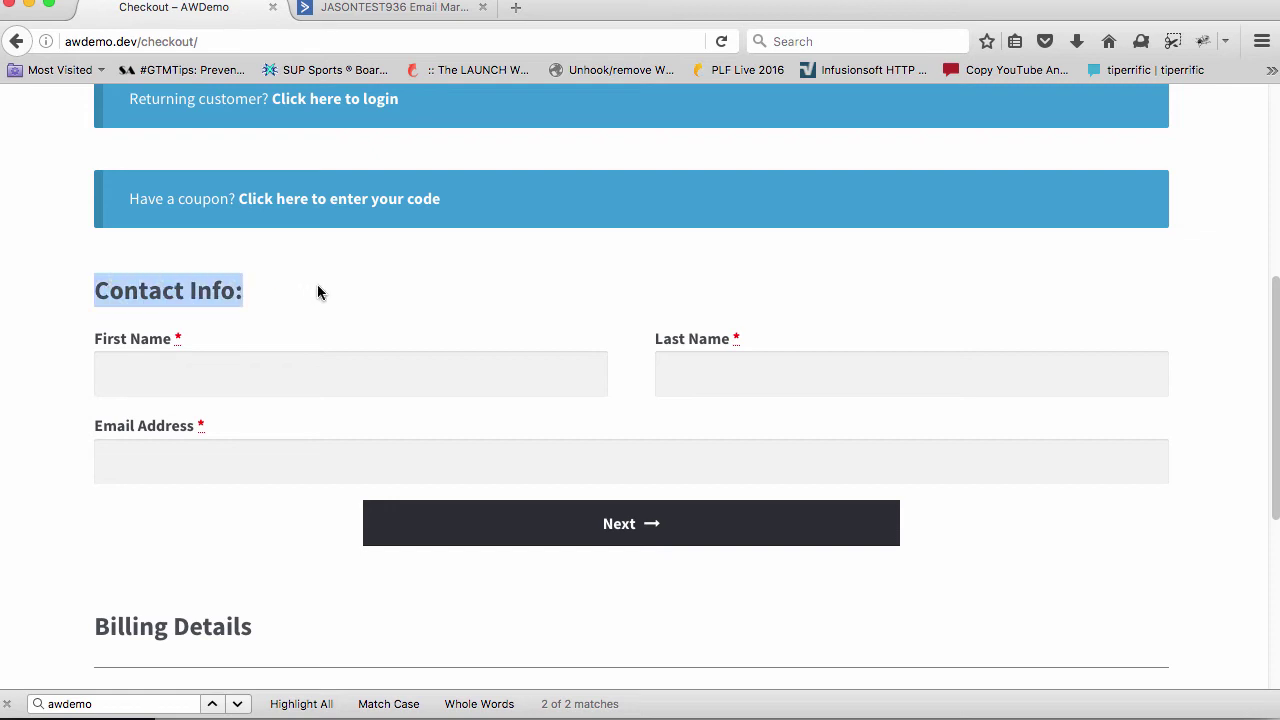
left_click(150, 357)
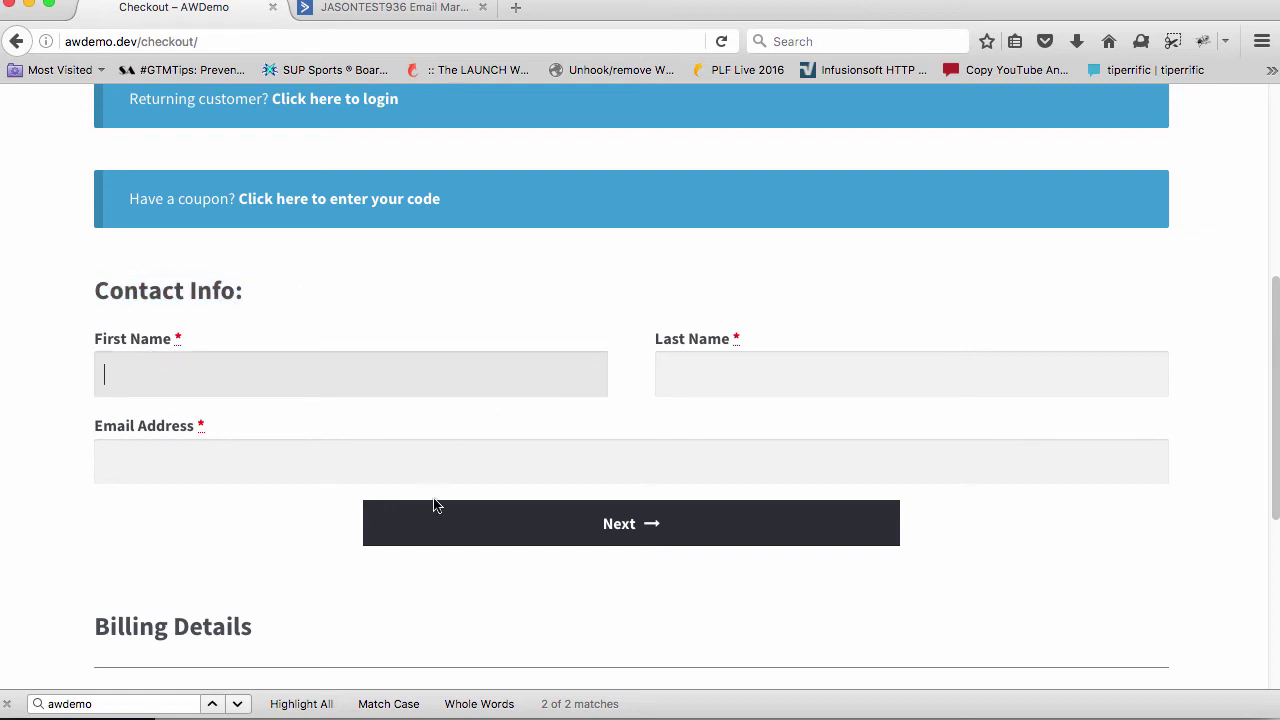
scroll(506, 450, "down", 2)
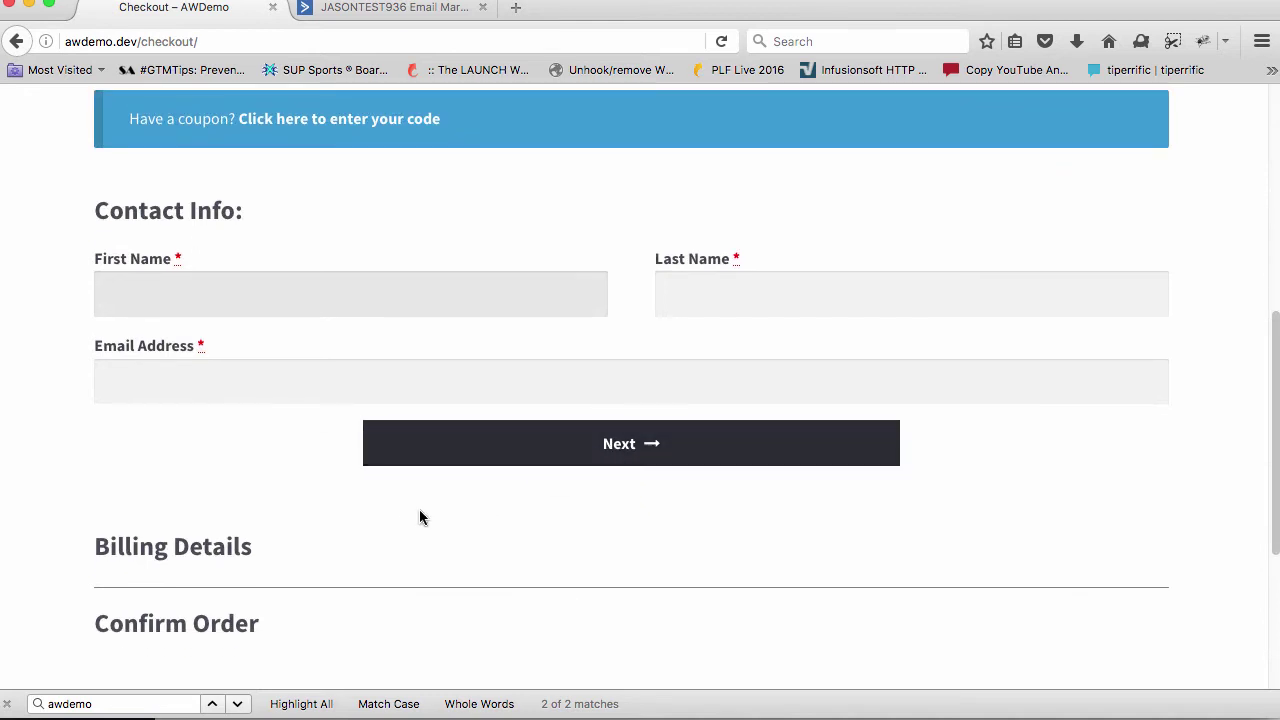
scroll(300, 509, "down", 1)
left_click_drag(85, 500, 303, 591)
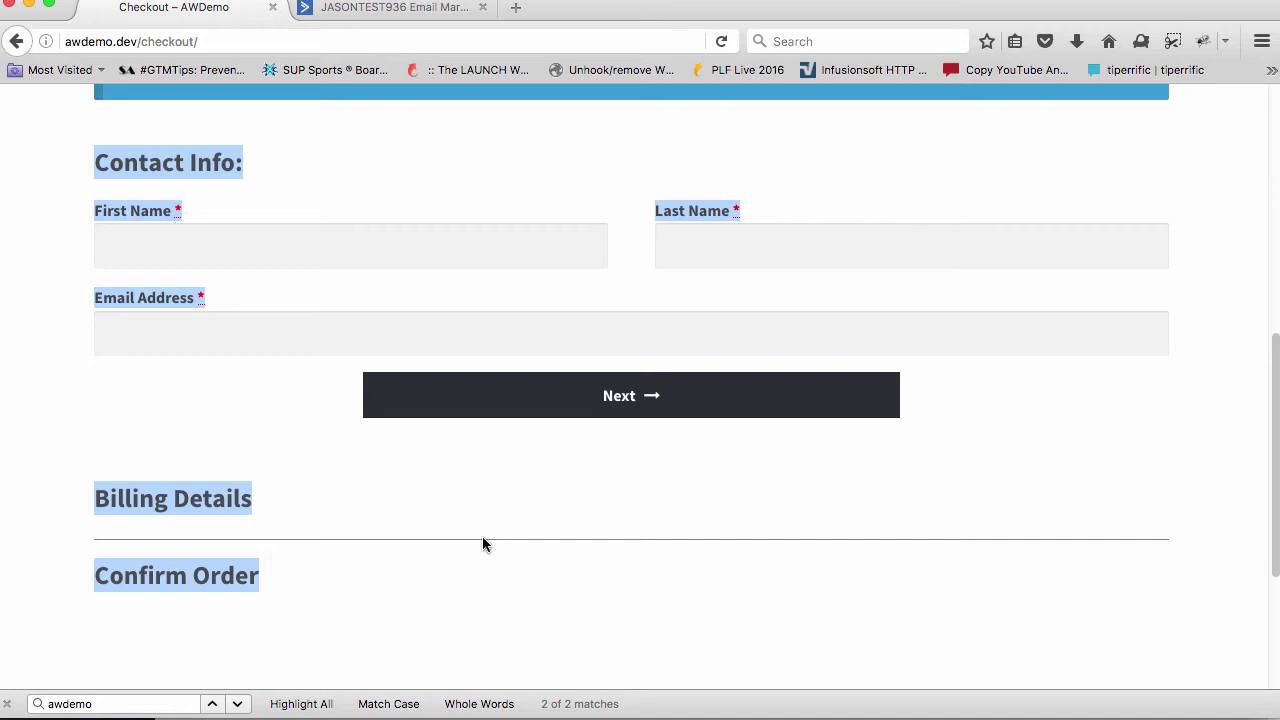
Enter the shopper's first name, last name and e-mail, then continue to Billing Details
left_click(504, 518)
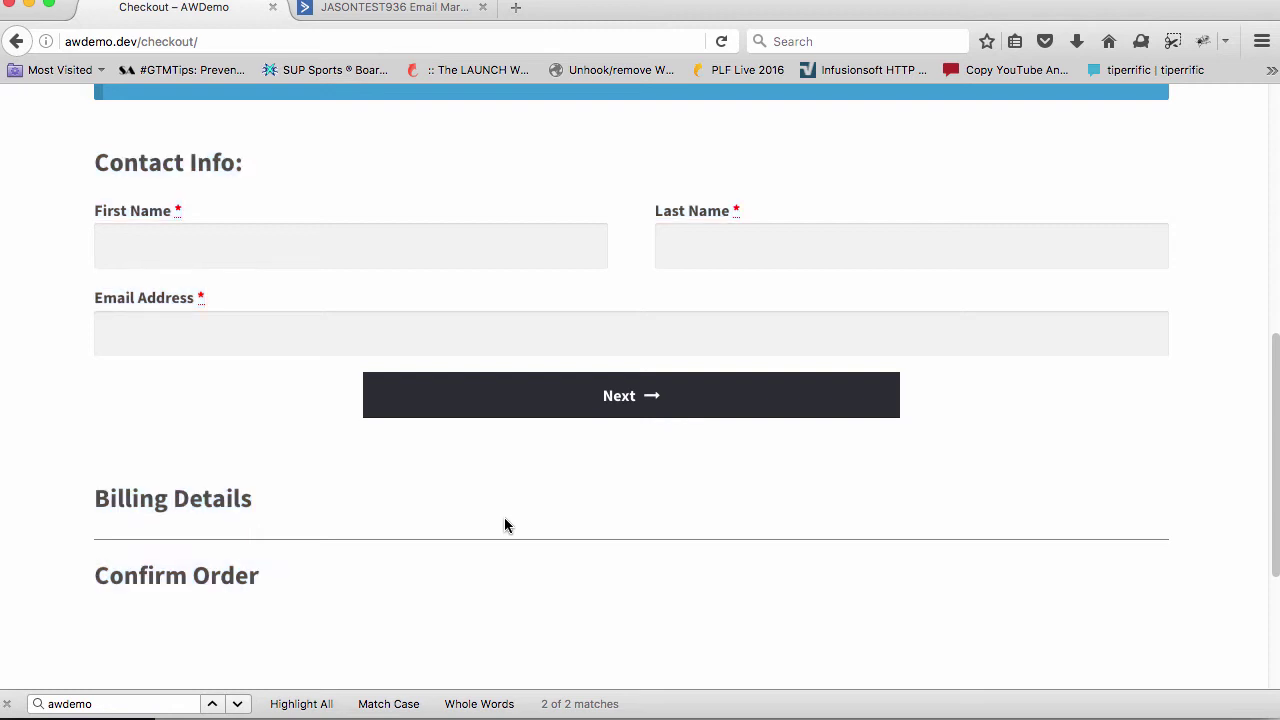
left_click(309, 225)
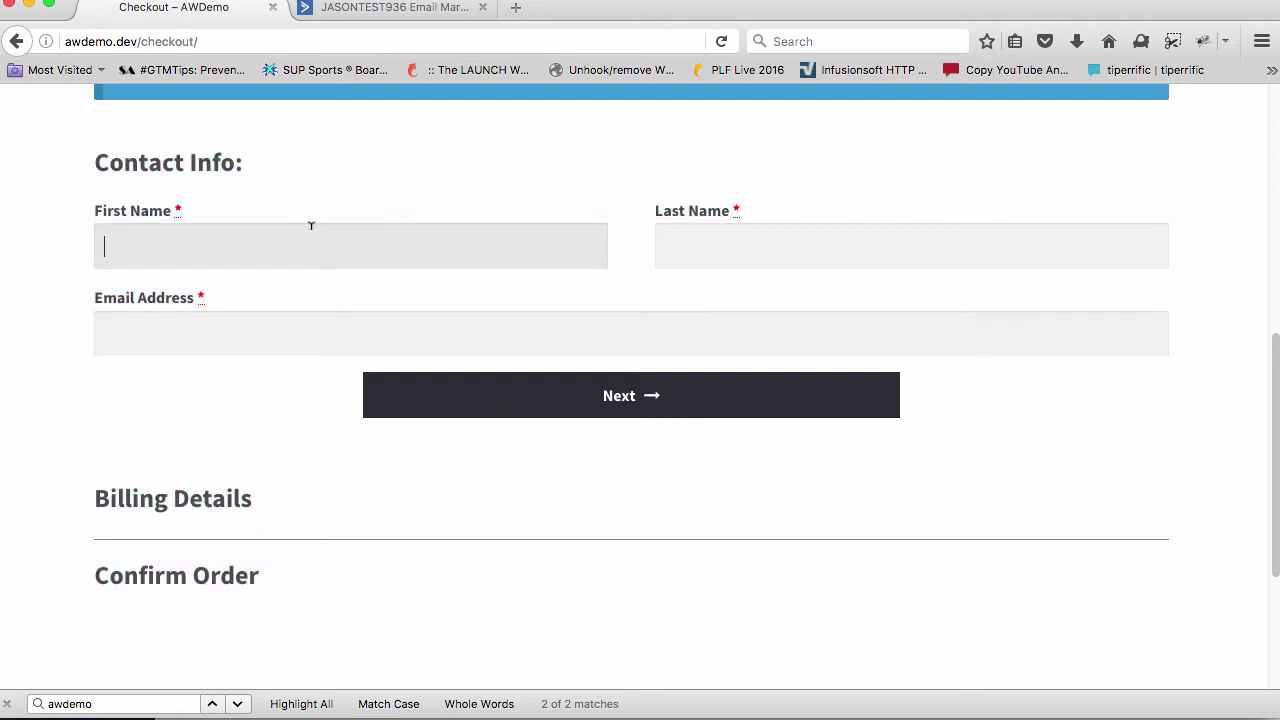
key("Tab")
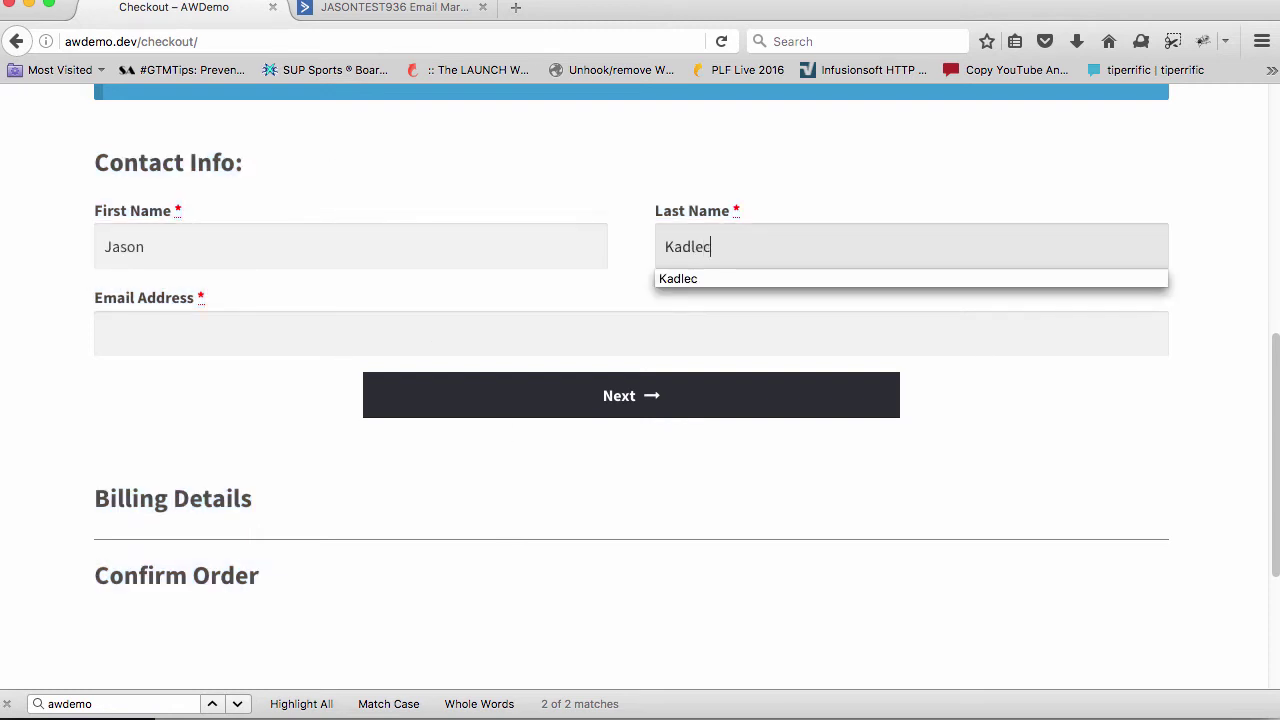
key("Tab")
type("jason@")
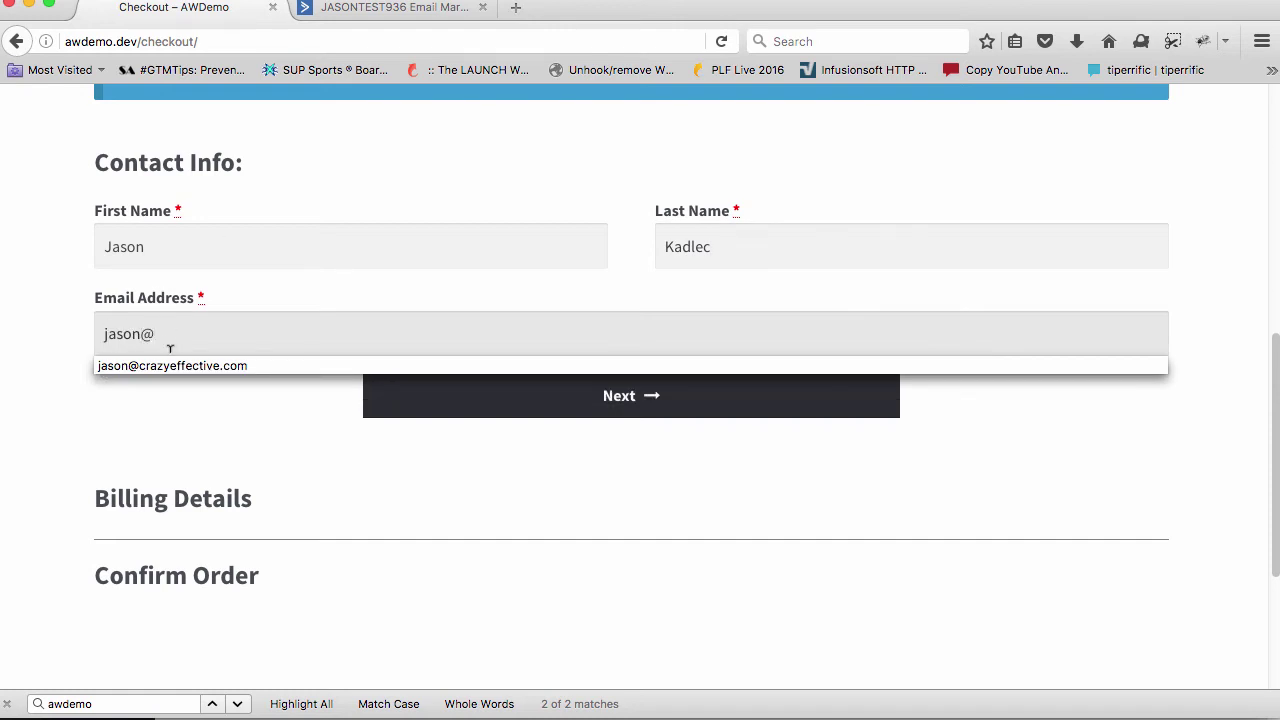
left_click(172, 366)
left_click(411, 412)
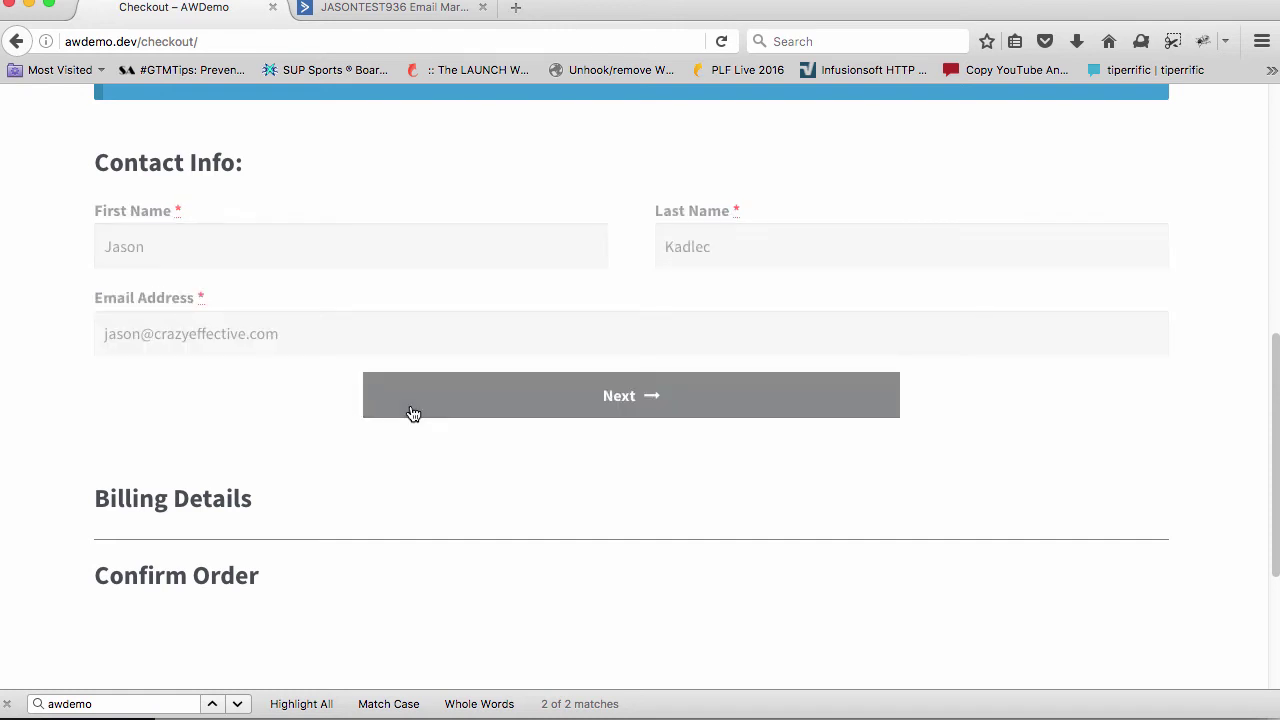
Go to the Company Name and Phone billing fields, then bring up the ActiveCampaign contact
scroll(410, 404, "down", 3)
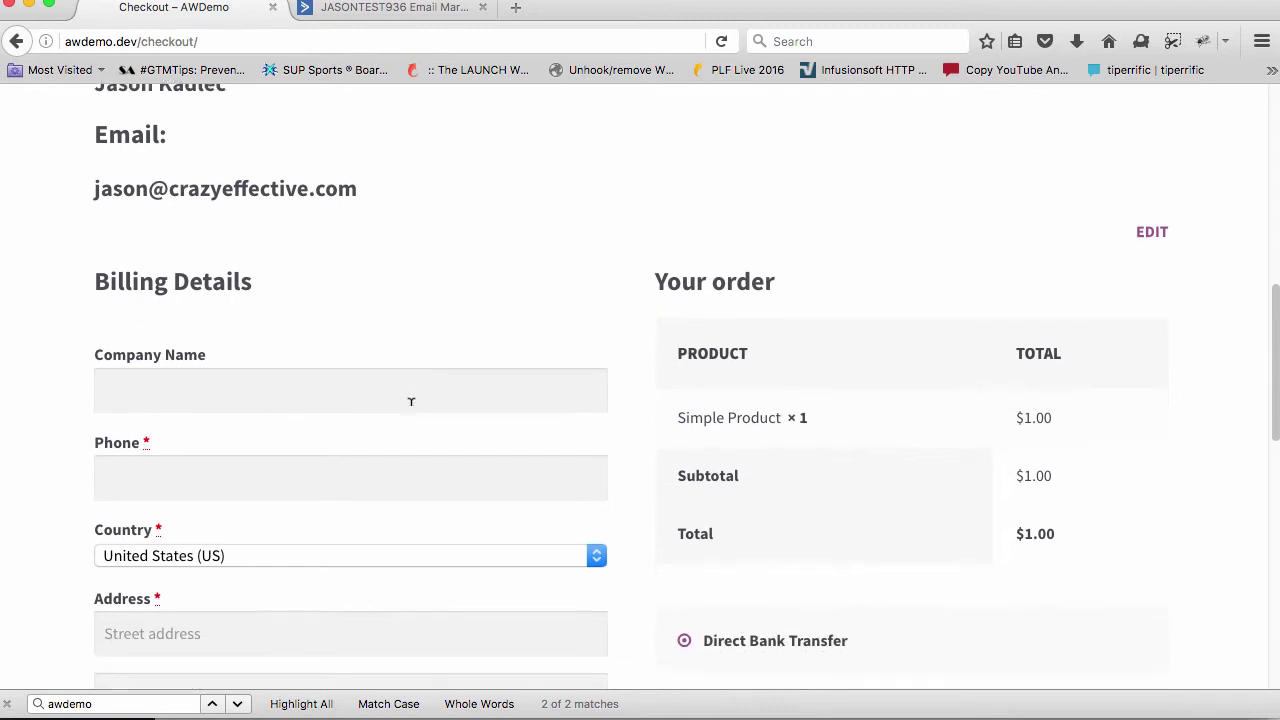
scroll(410, 401, "down", 4)
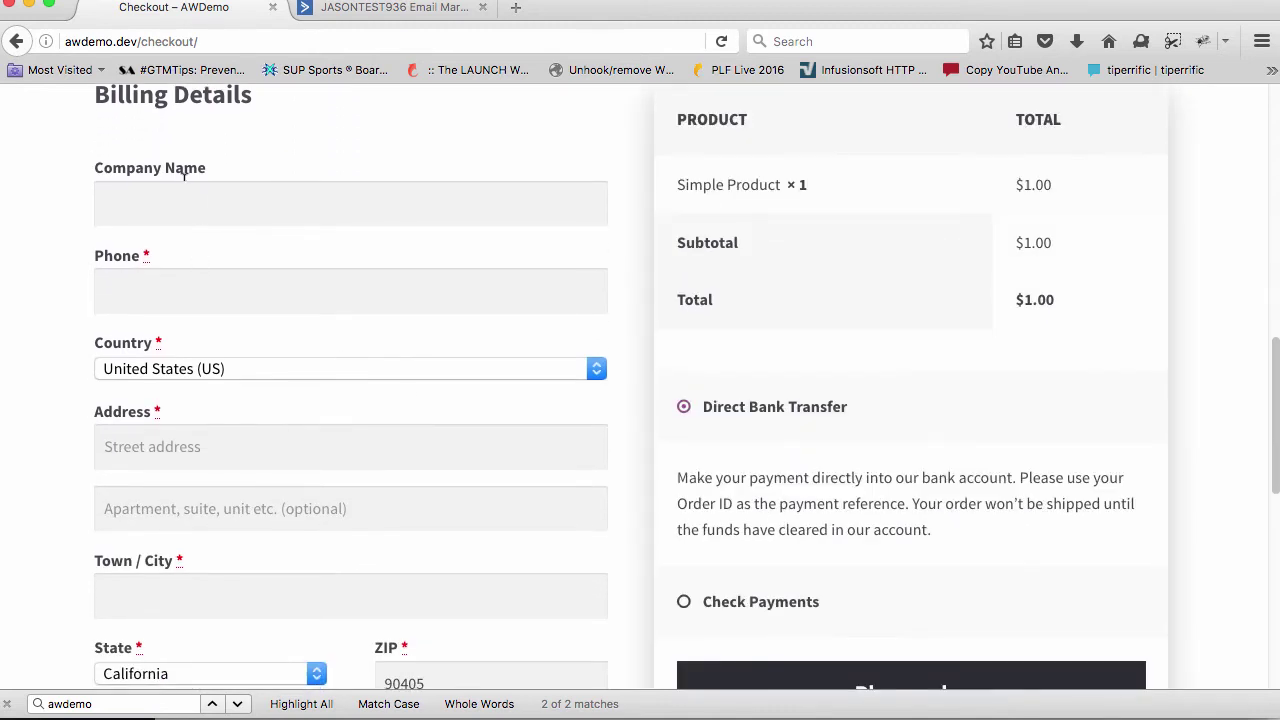
left_click(180, 198)
left_click(173, 292)
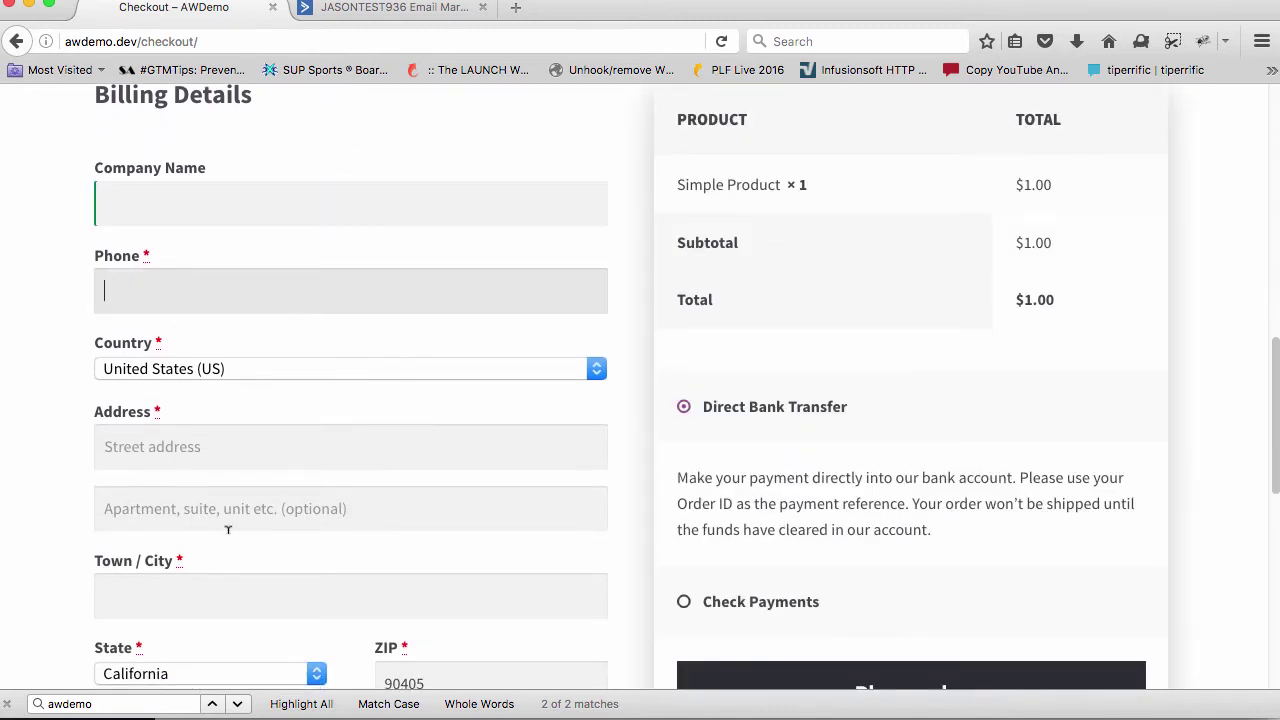
scroll(243, 451, "down", 8)
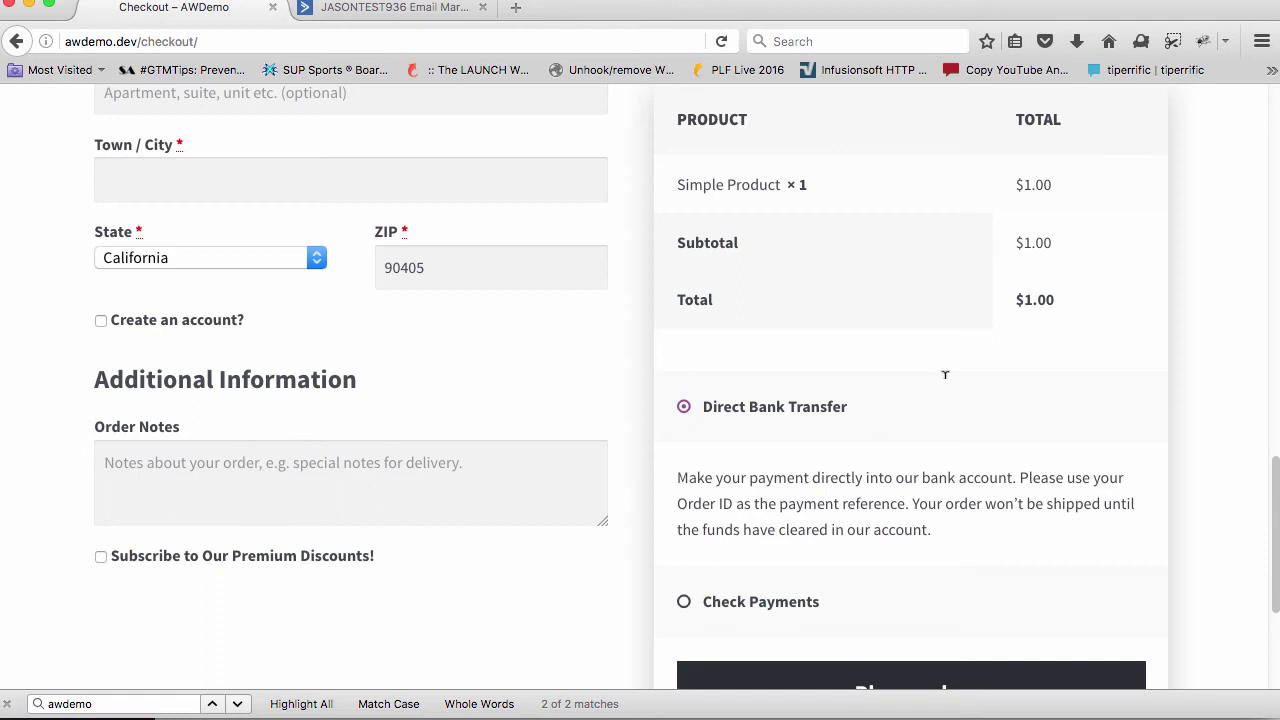
scroll(489, 512, "up", 4)
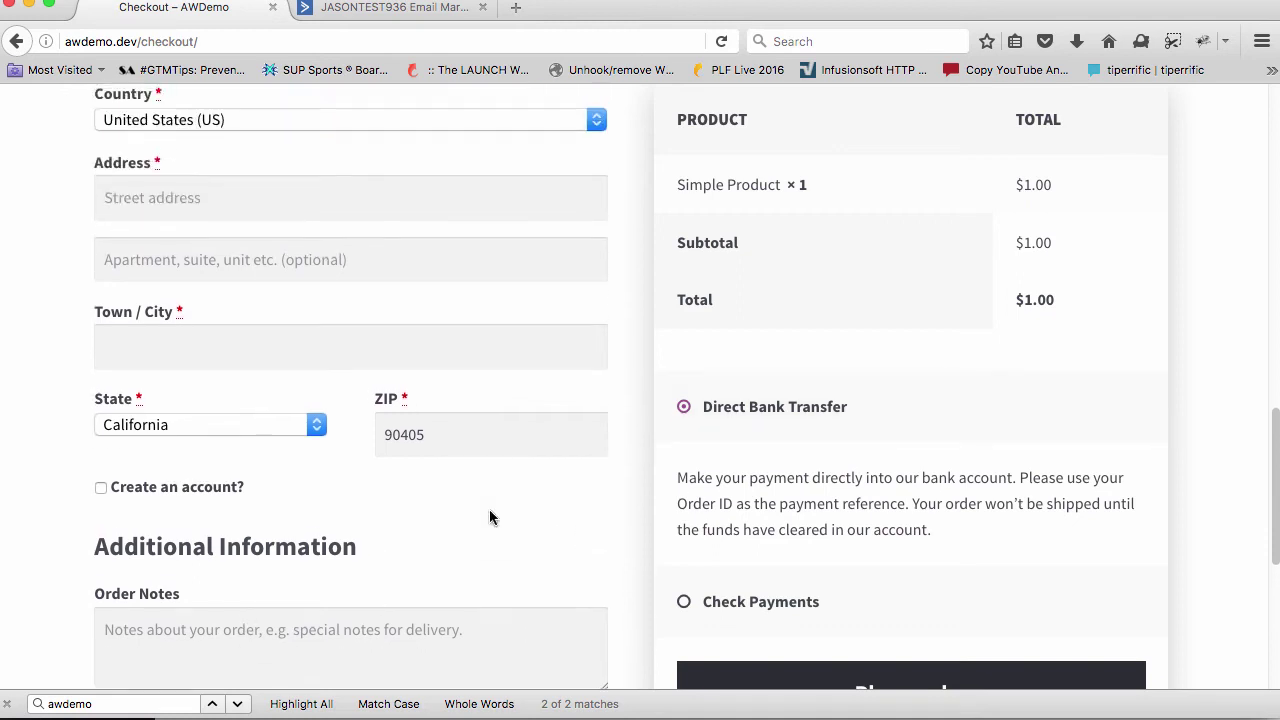
scroll(489, 512, "up", 6)
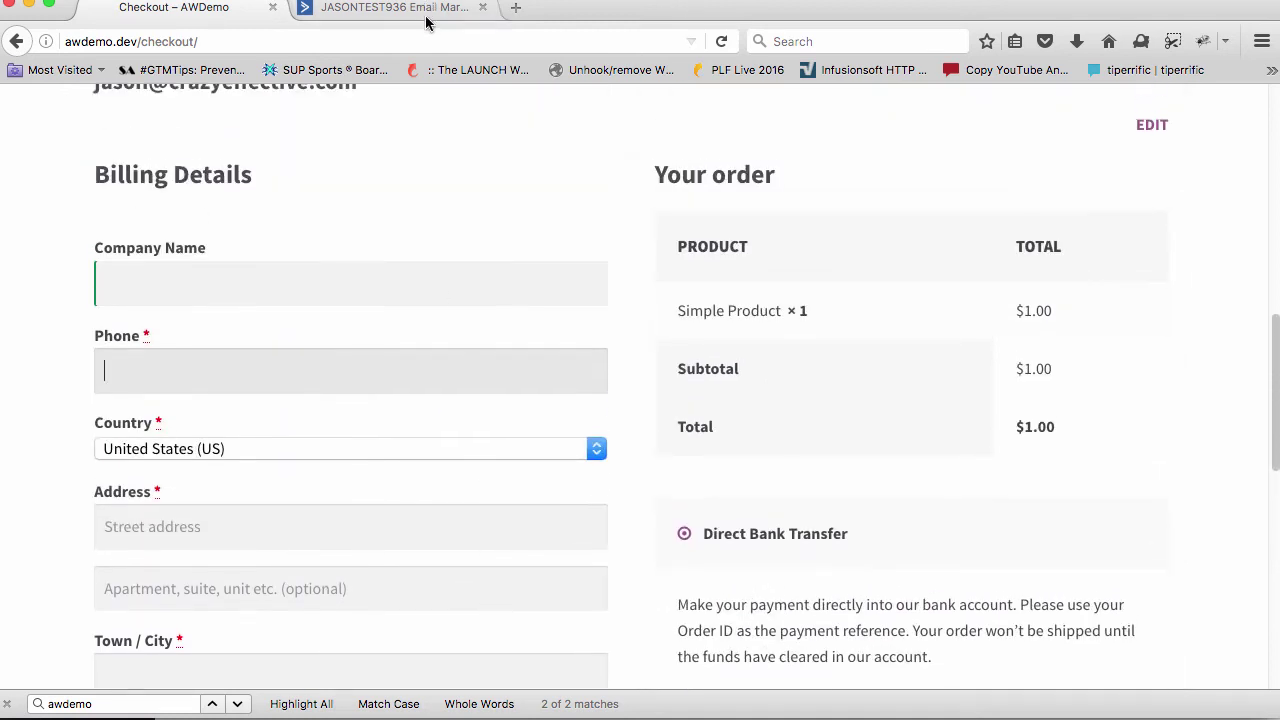
left_click(427, 12)
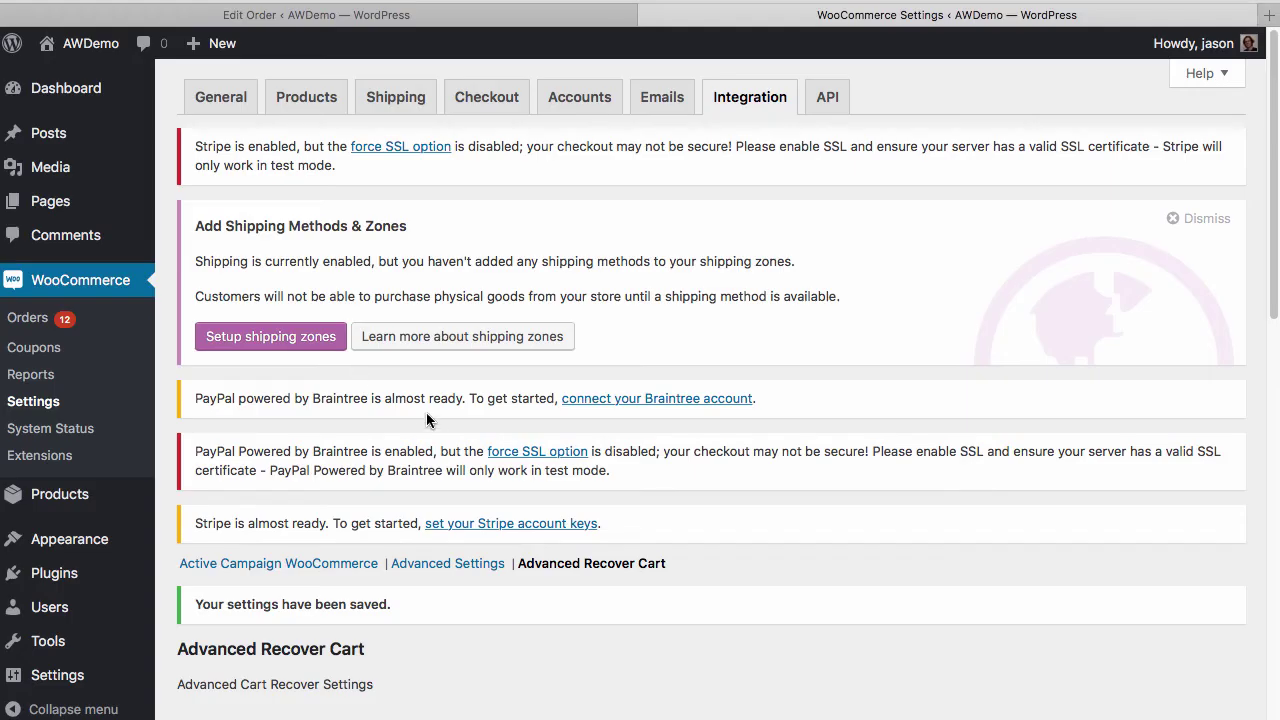
Scroll the ActiveCampaign contact record down to its Cart Recovery URL field
scroll(449, 209, "down", 8)
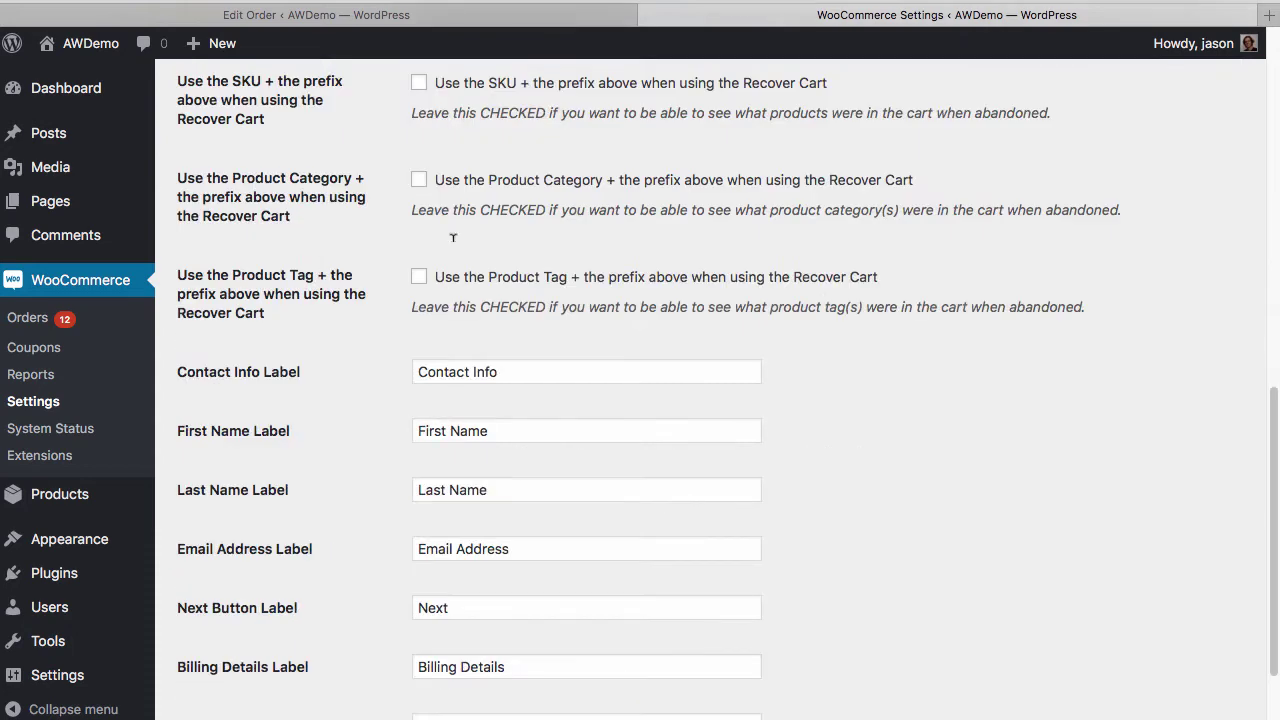
Edit the AW_RC tag prefix in the Recover Cart settings, then return to the ActiveCampaign contact
scroll(449, 209, "up", 1)
scroll(449, 209, "up", 5)
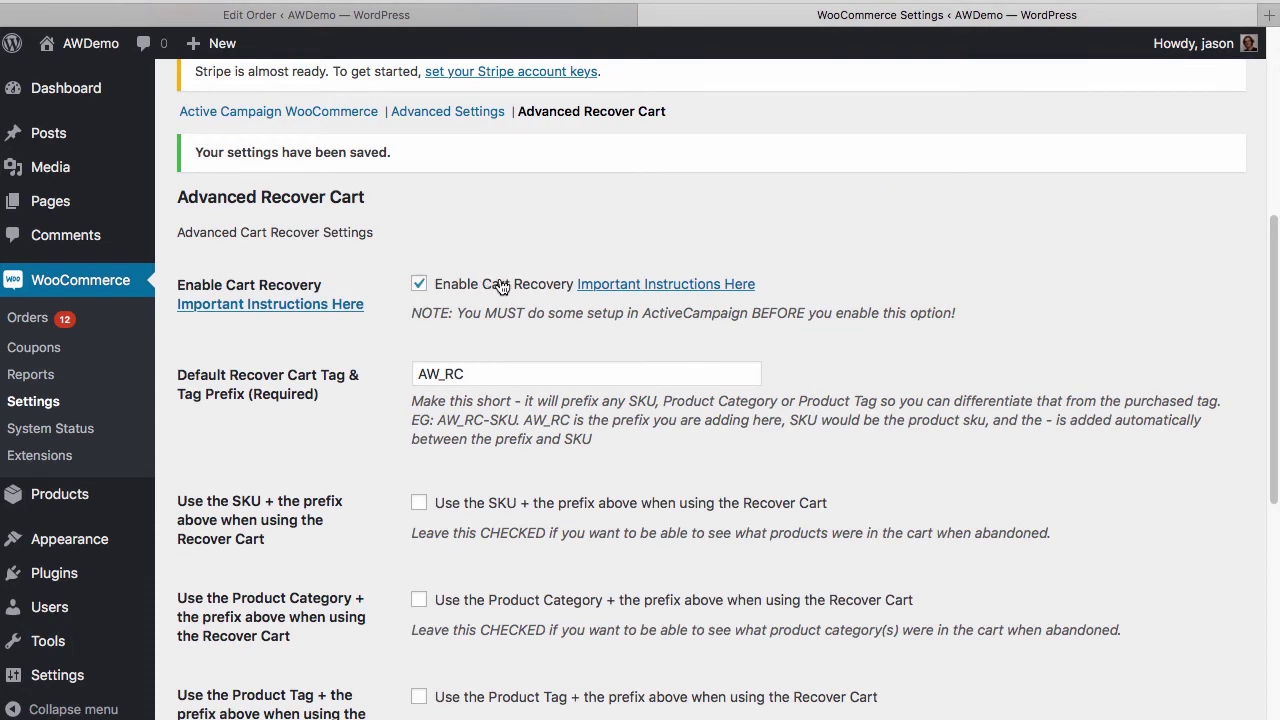
left_click(415, 373)
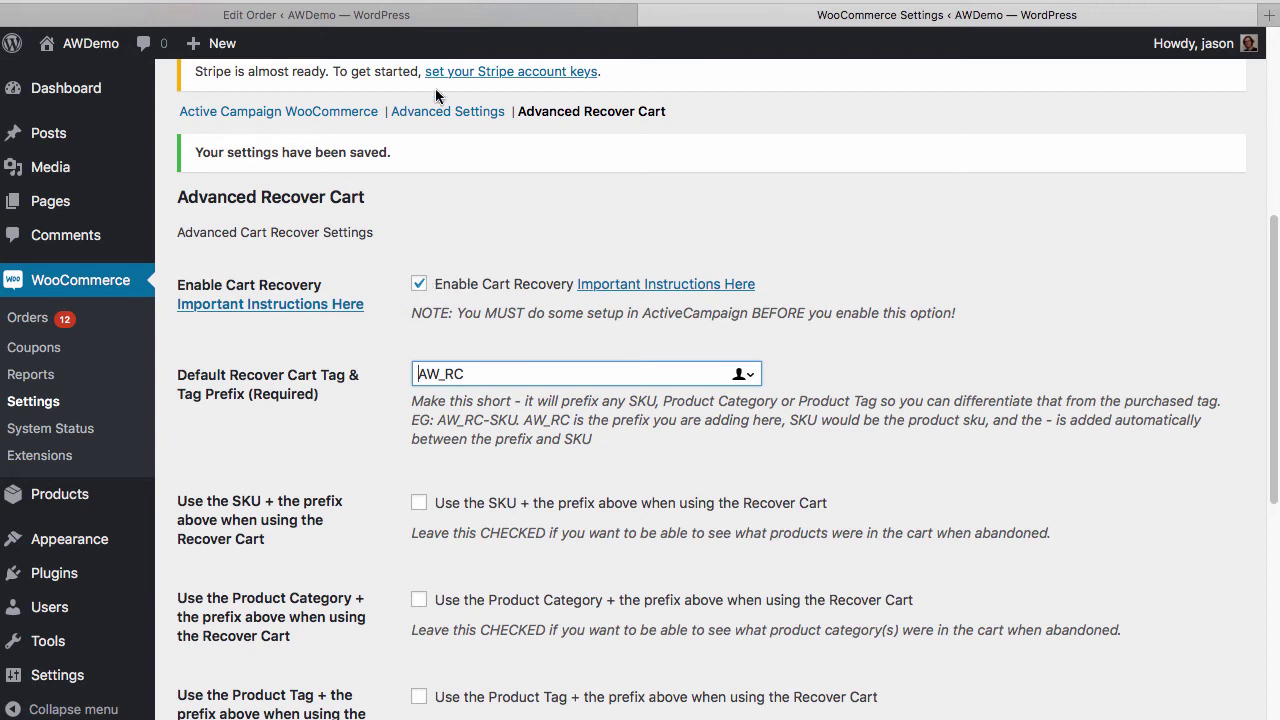
key("super+Tab")
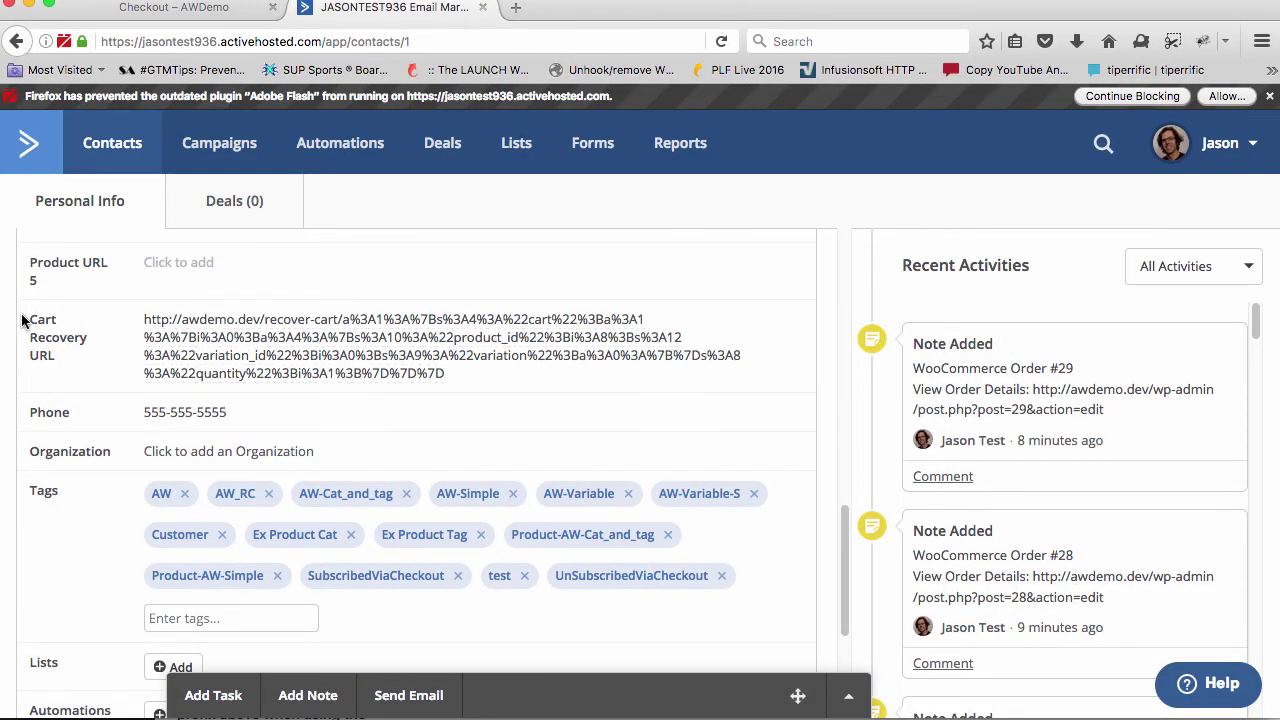
Select and copy the full Cart Recovery URL, then go back to the AWDemo checkout tab
left_click_drag(28, 320, 52, 373)
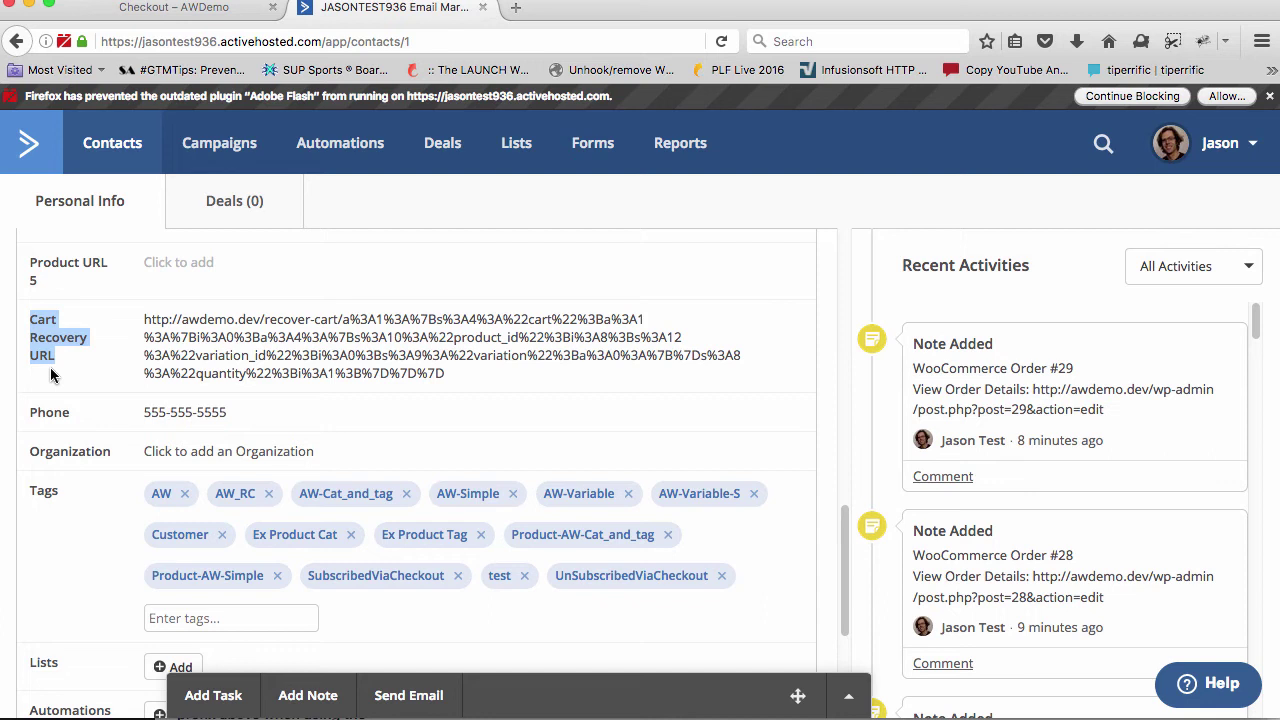
left_click(460, 376)
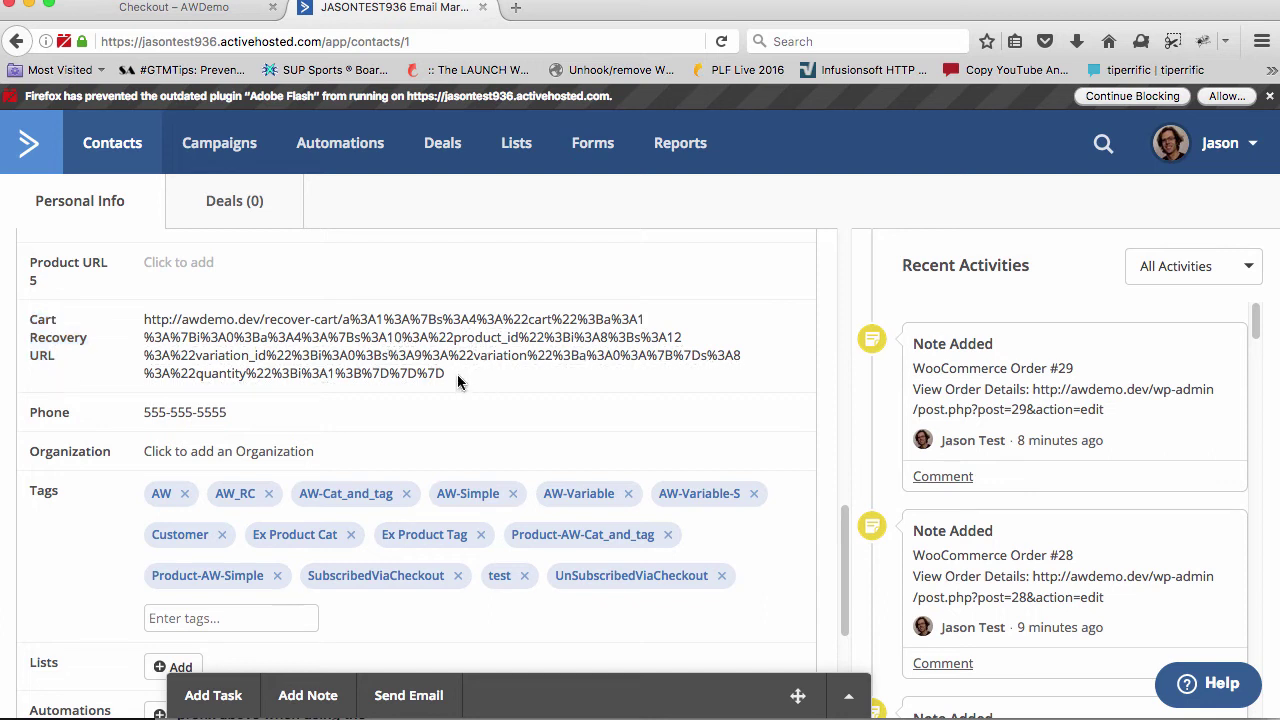
left_click_drag(457, 374, 146, 328)
key("super+c")
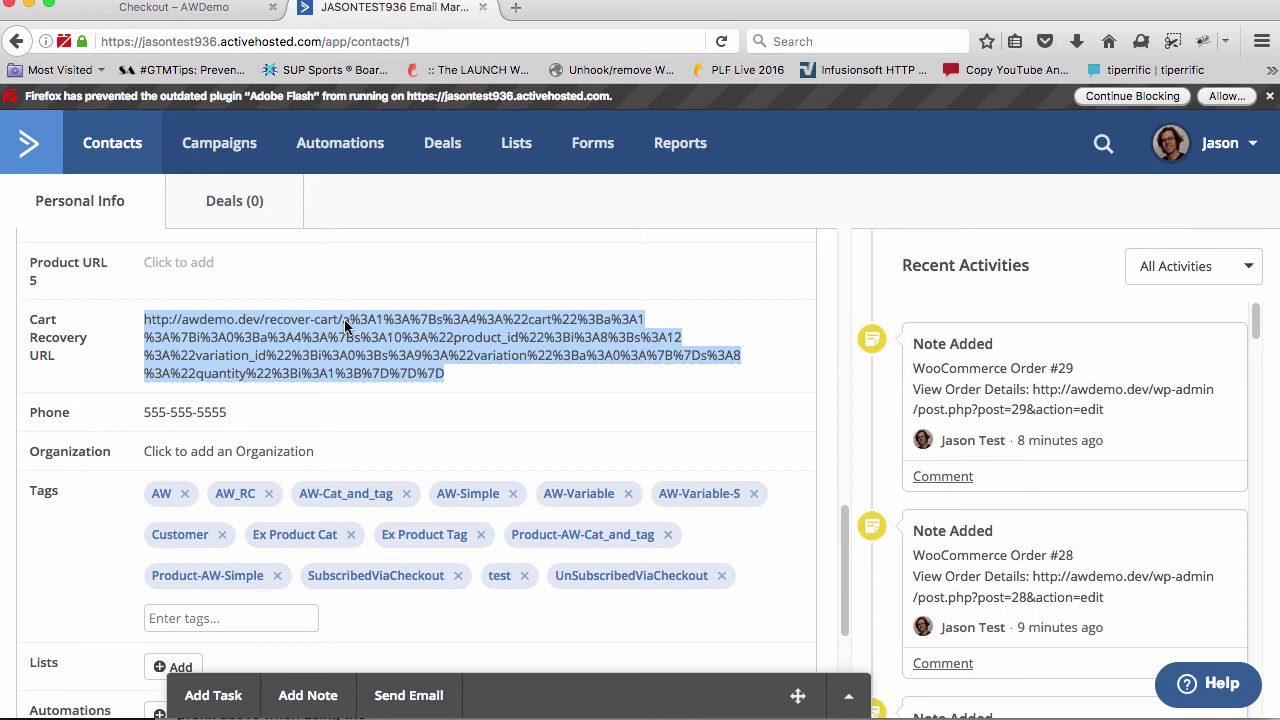
key("ctrl+shift+Tab")
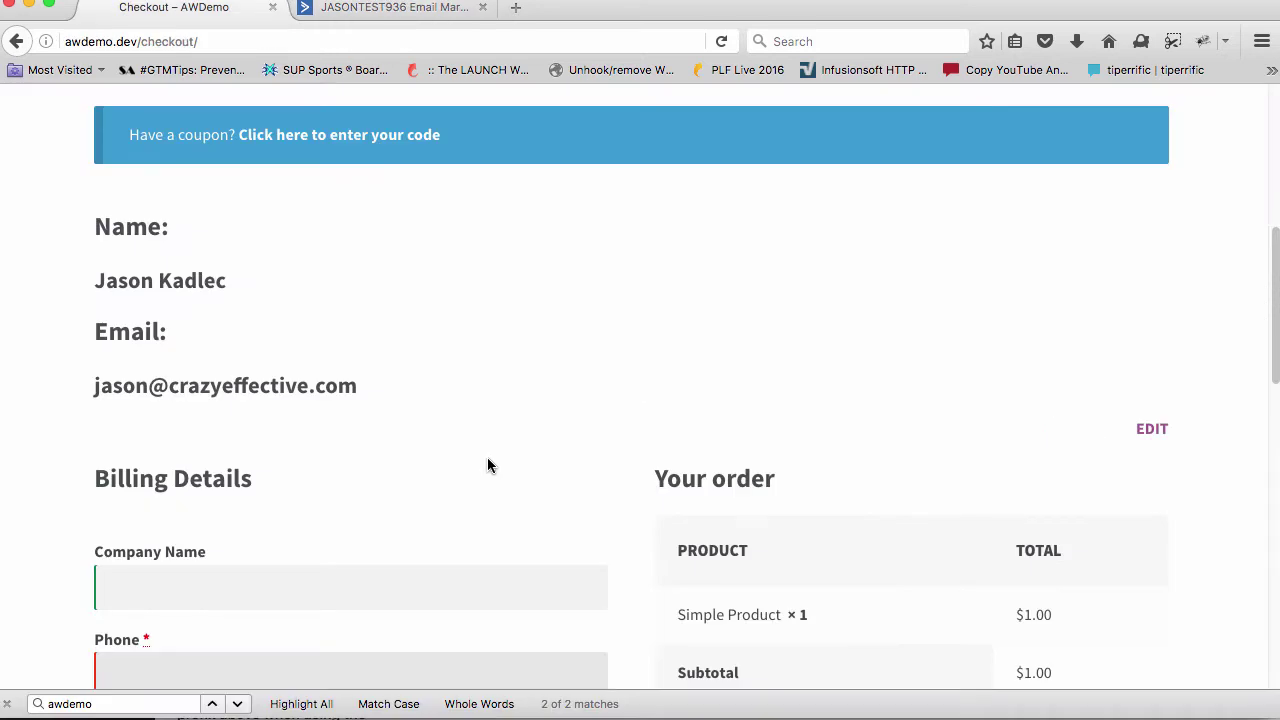
Confirm the checkout's Your order table shows Simple Product × 1, then return to ActiveCampaign
scroll(418, 429, "down", 1)
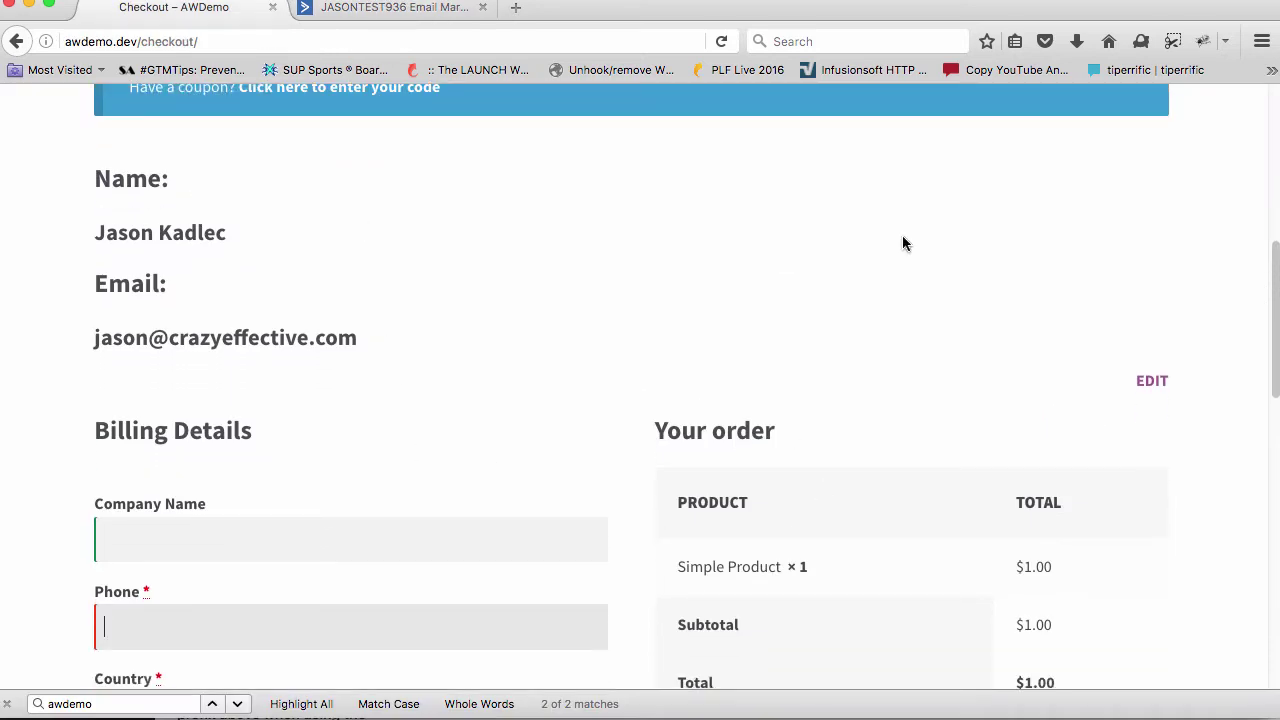
scroll(601, 332, "down", 1)
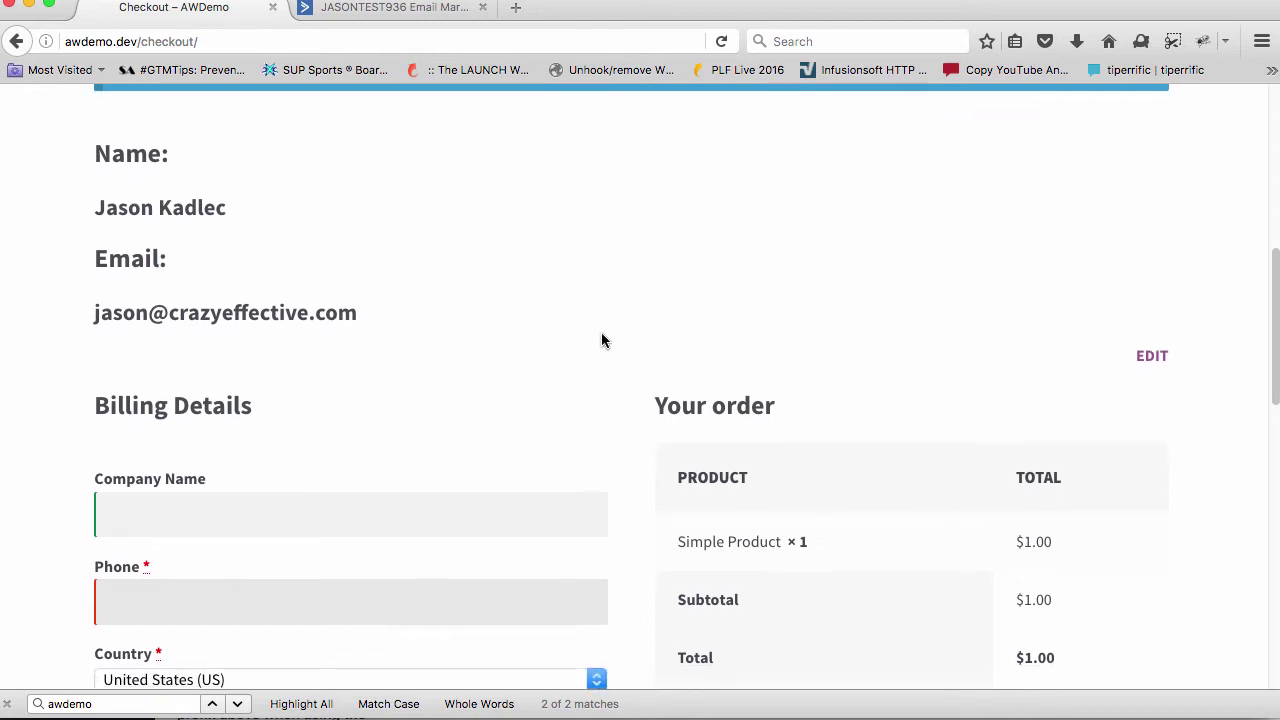
scroll(601, 332, "up", 3)
scroll(475, 364, "down", 3)
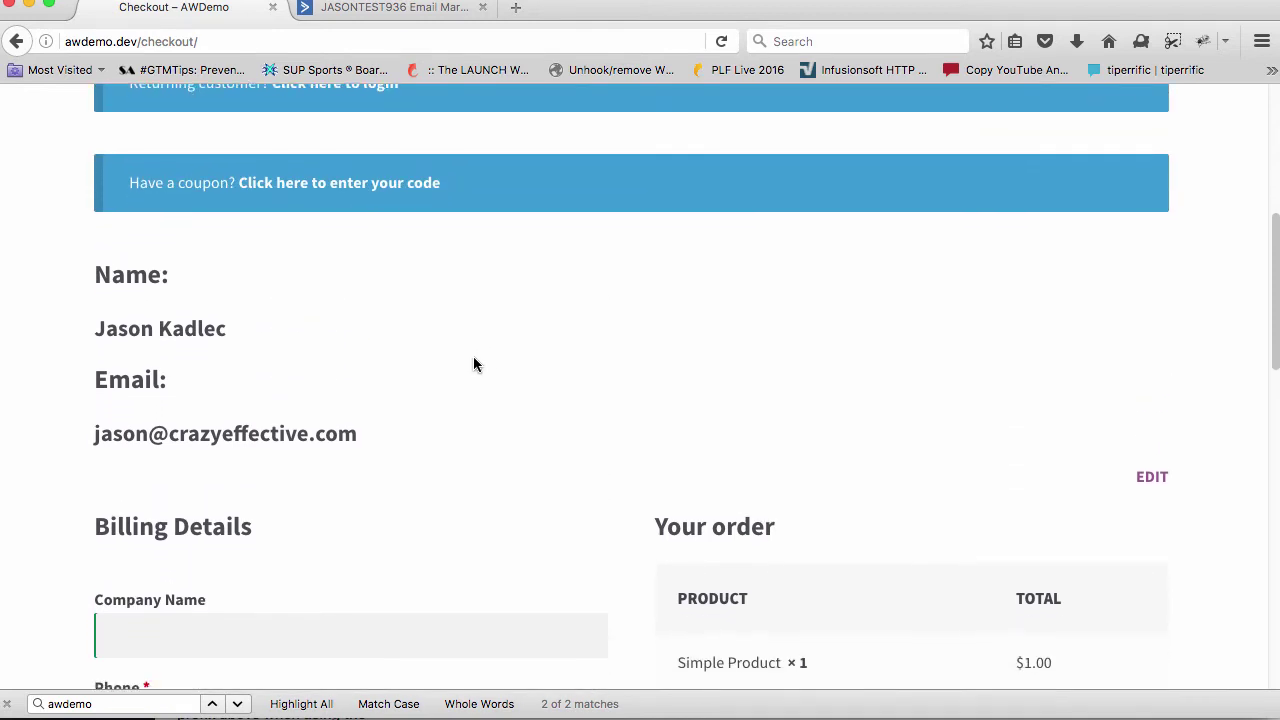
left_click_drag(808, 567, 675, 570)
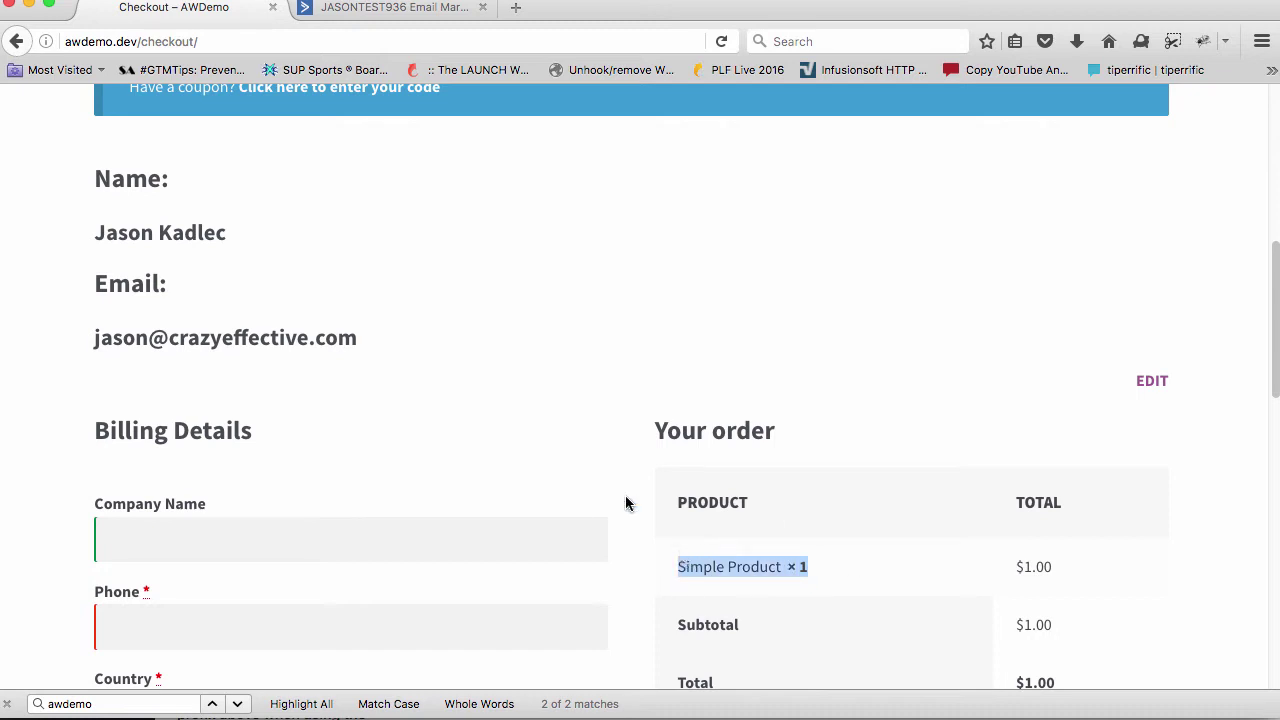
left_click(391, 10)
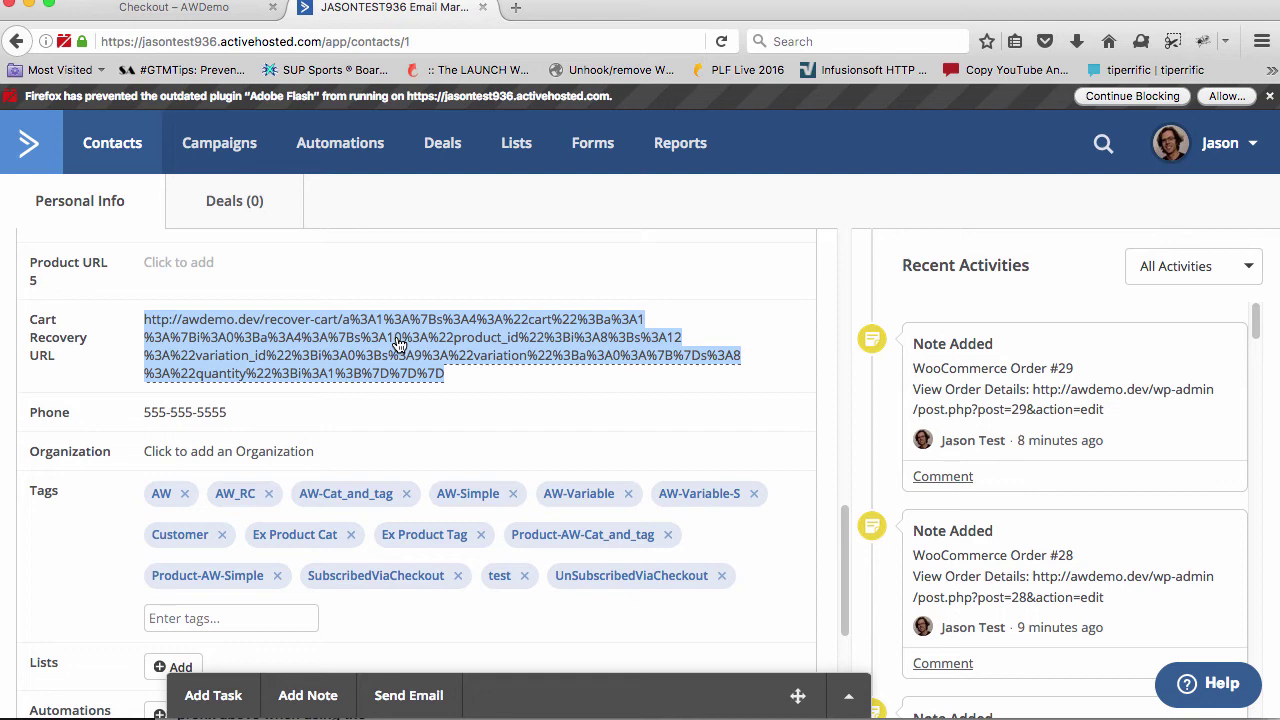
Load the copied recover-cart URL in a new browser window, showing Simple Product at $1.00
key("super+Tab")
key("super+n")
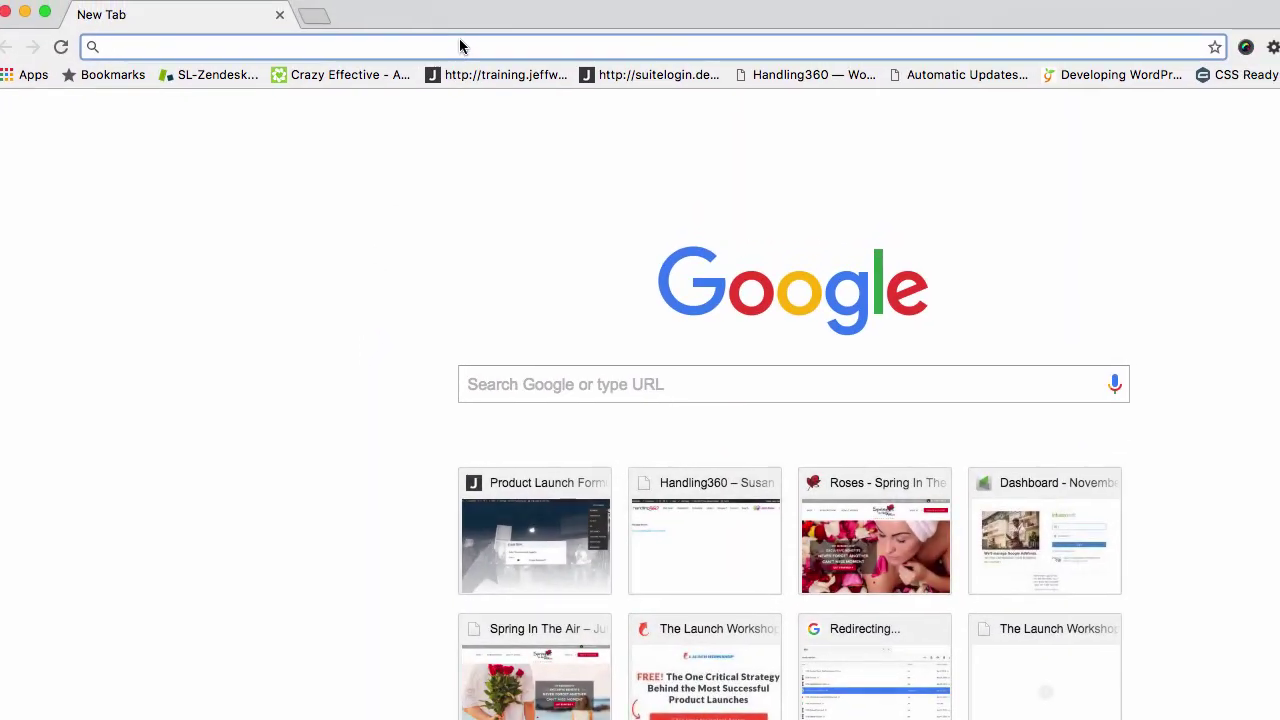
key("super+v")
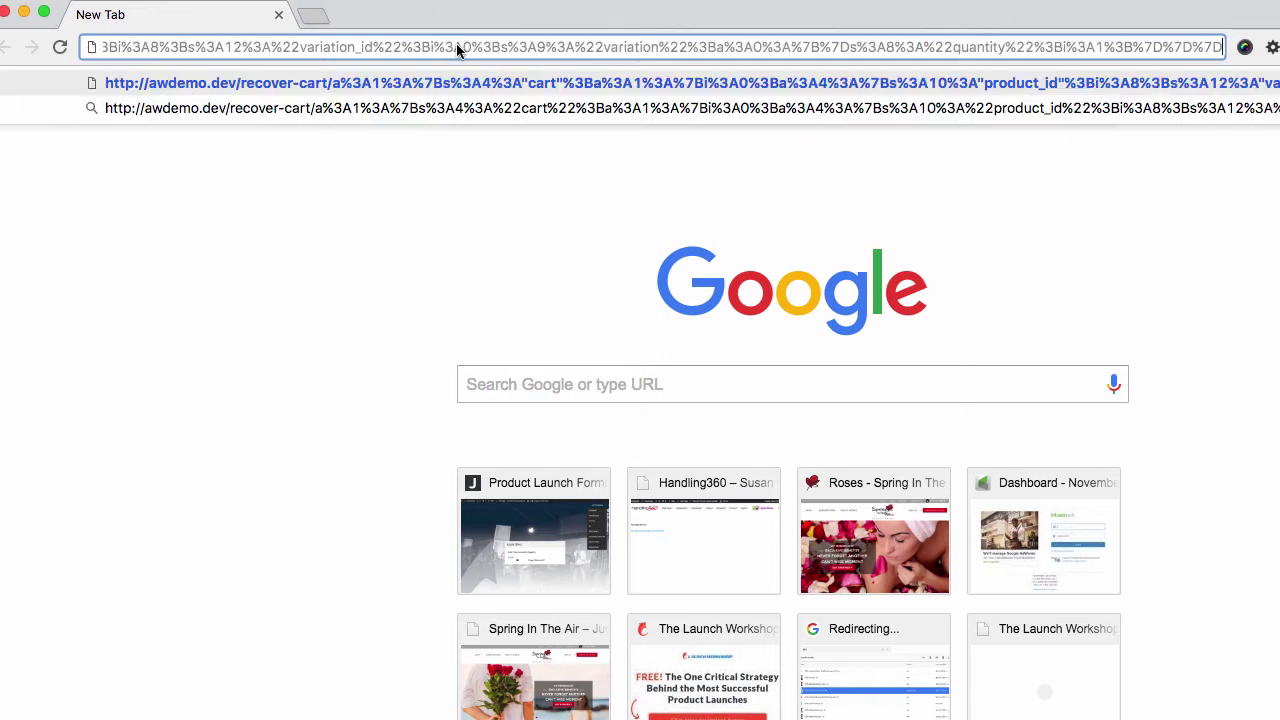
key("Return")
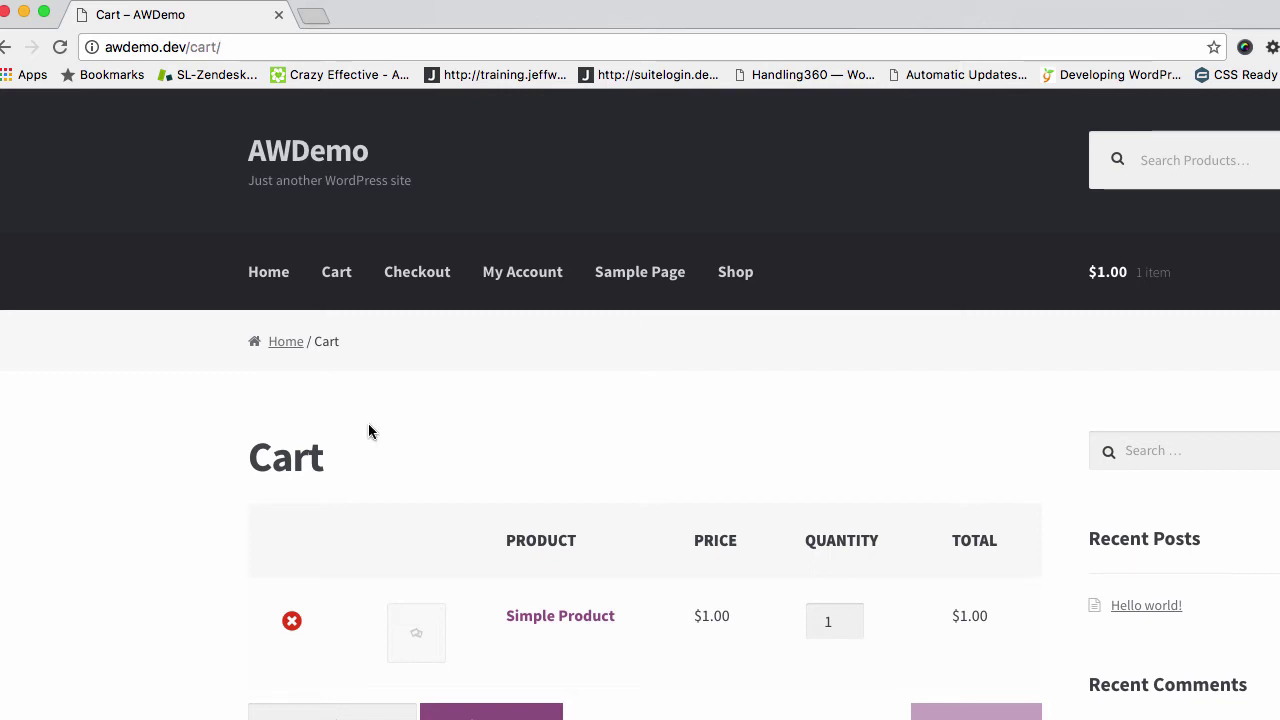
scroll(368, 431, "down", 3)
scroll(668, 450, "down", 3)
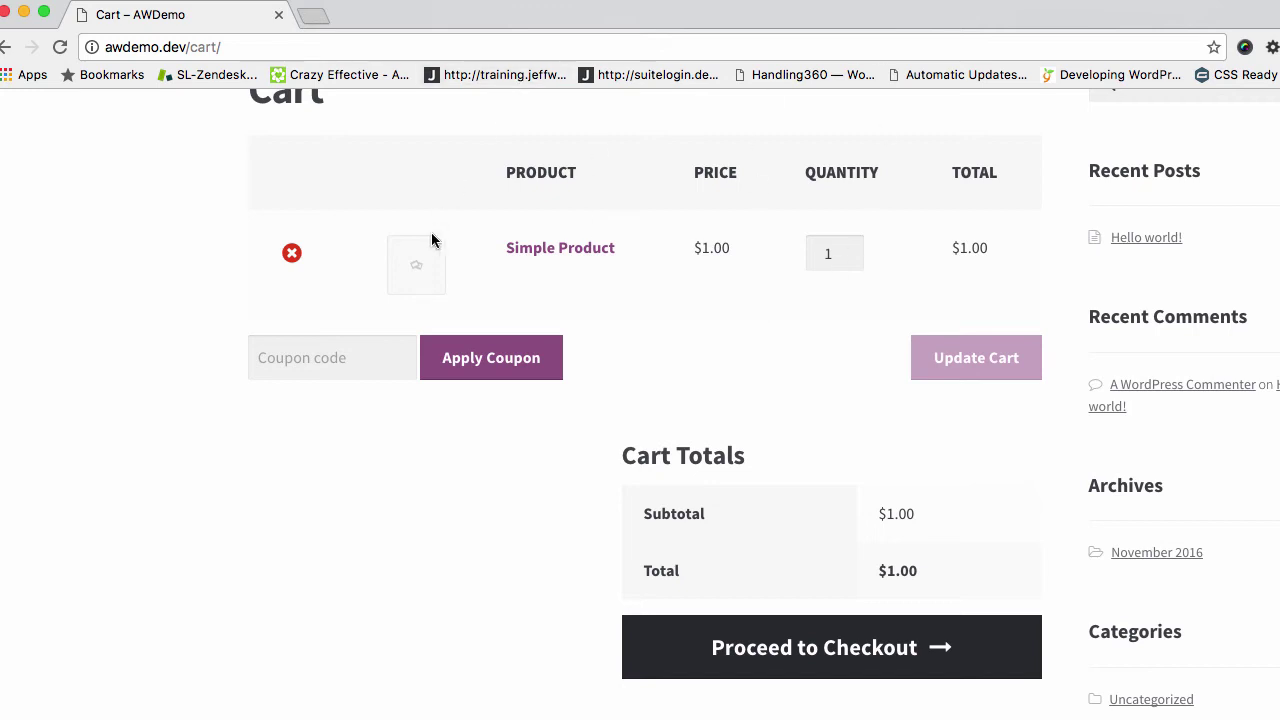
Remove Simple Product from the cart, check Cart and Checkout, and end on the Shop page
left_click(292, 254)
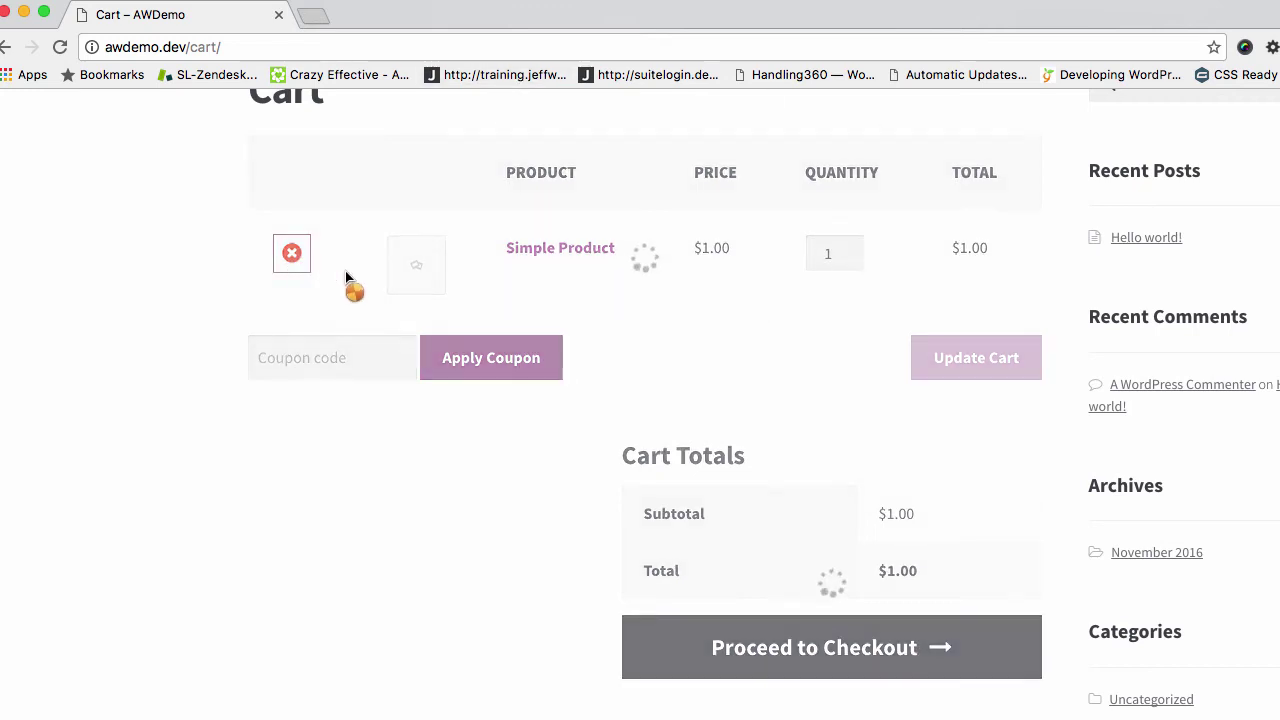
scroll(400, 282, "up", 4)
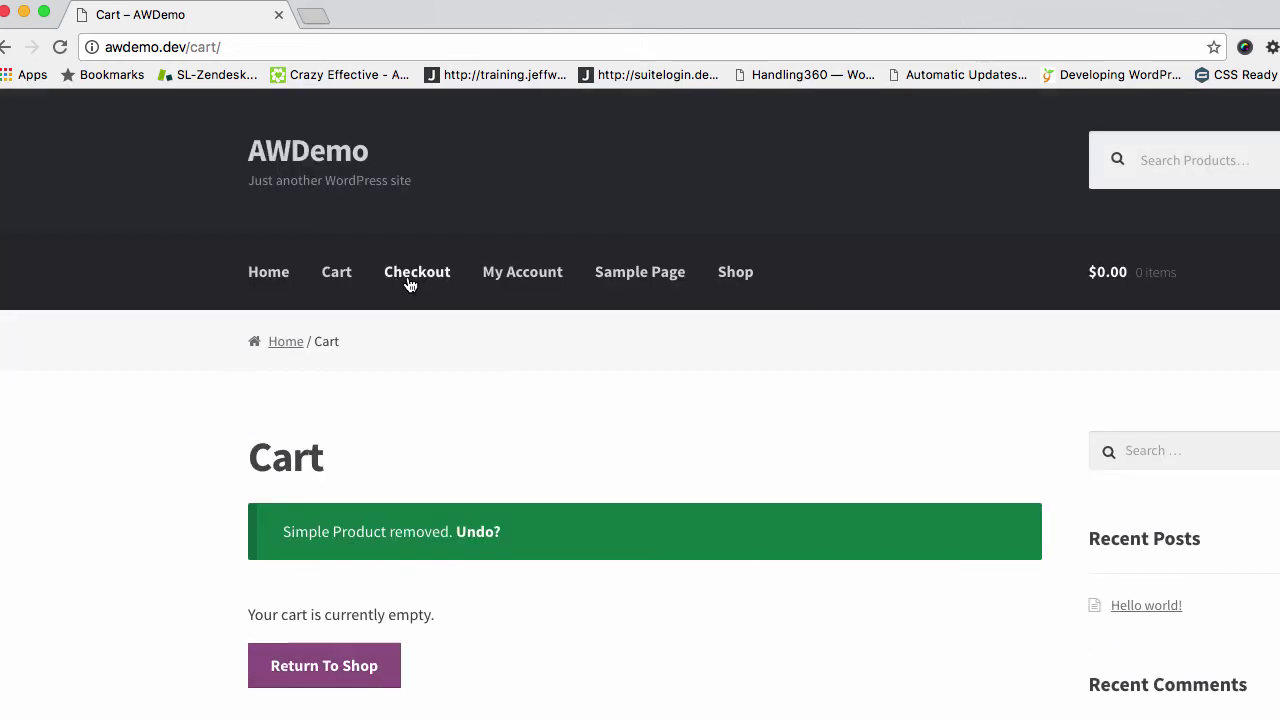
left_click(326, 281)
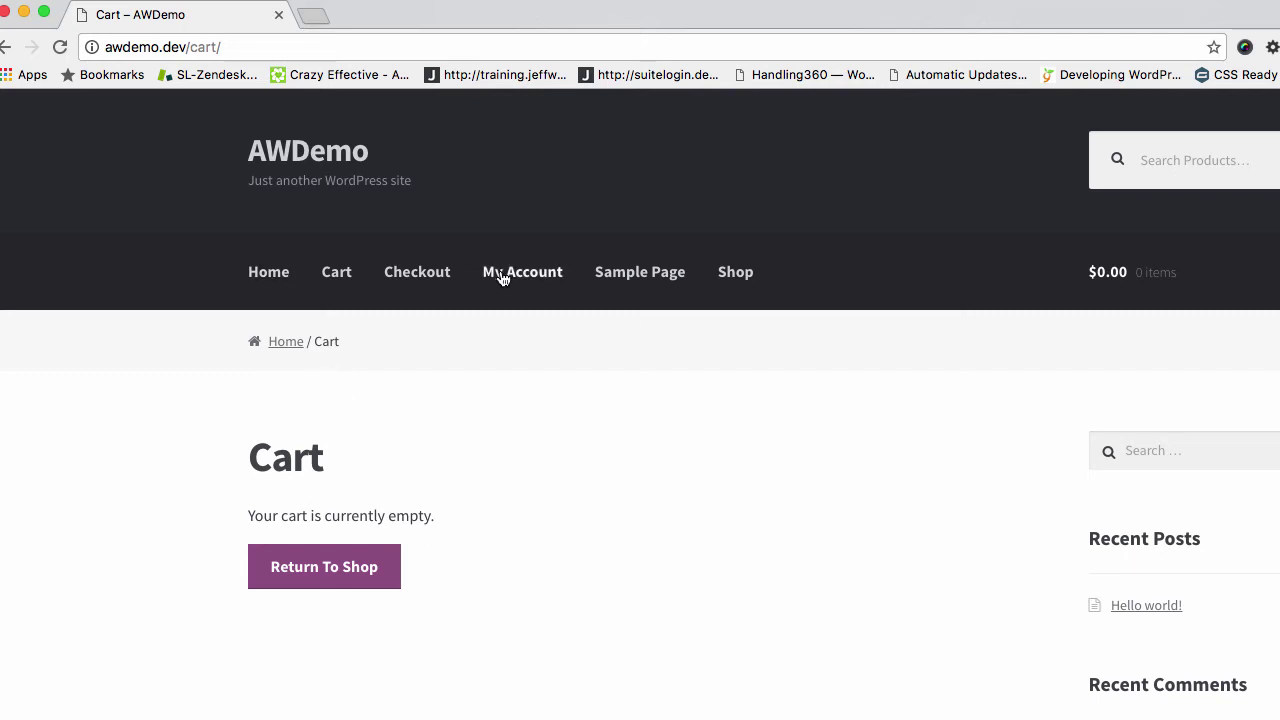
left_click(424, 288)
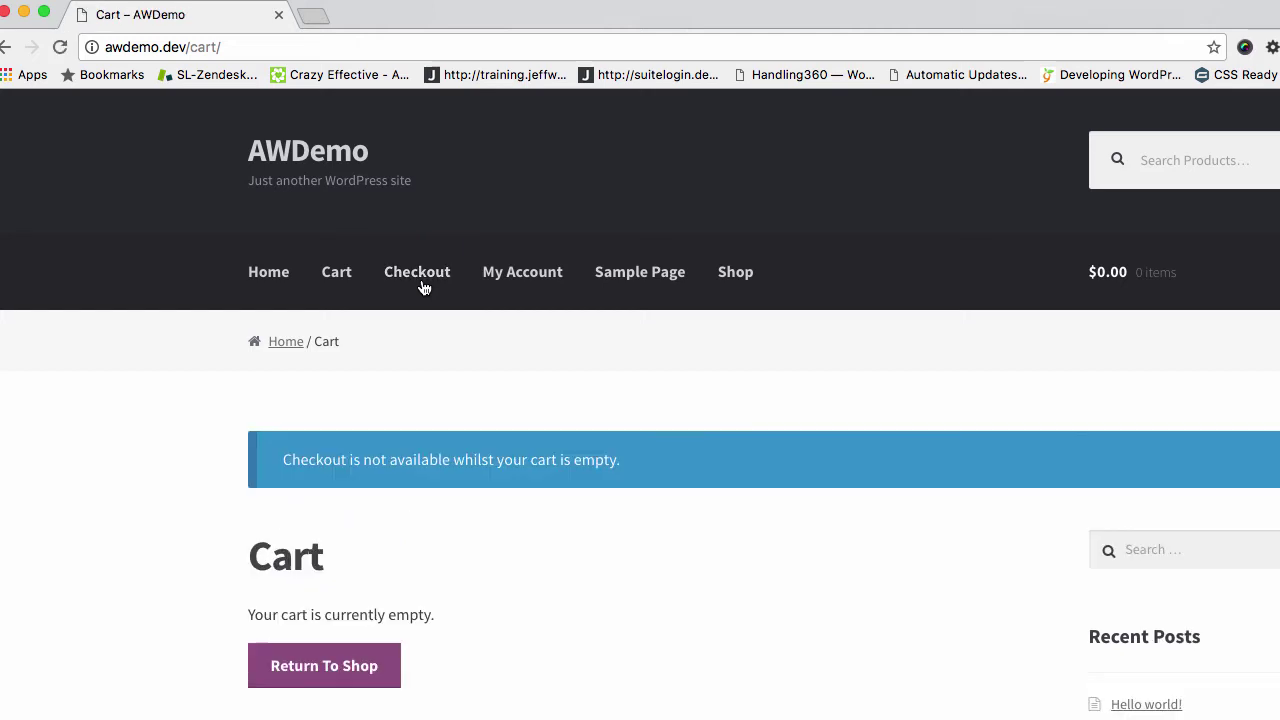
left_click(725, 308)
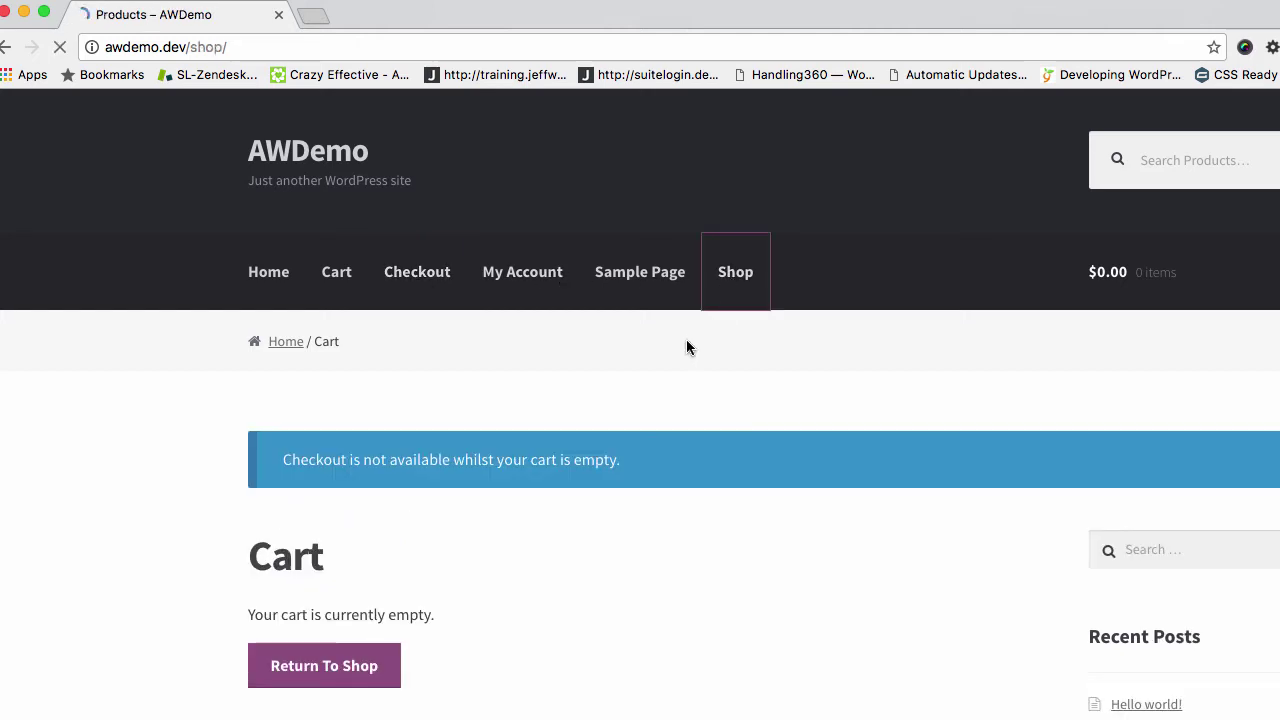
scroll(686, 339, "down", 6)
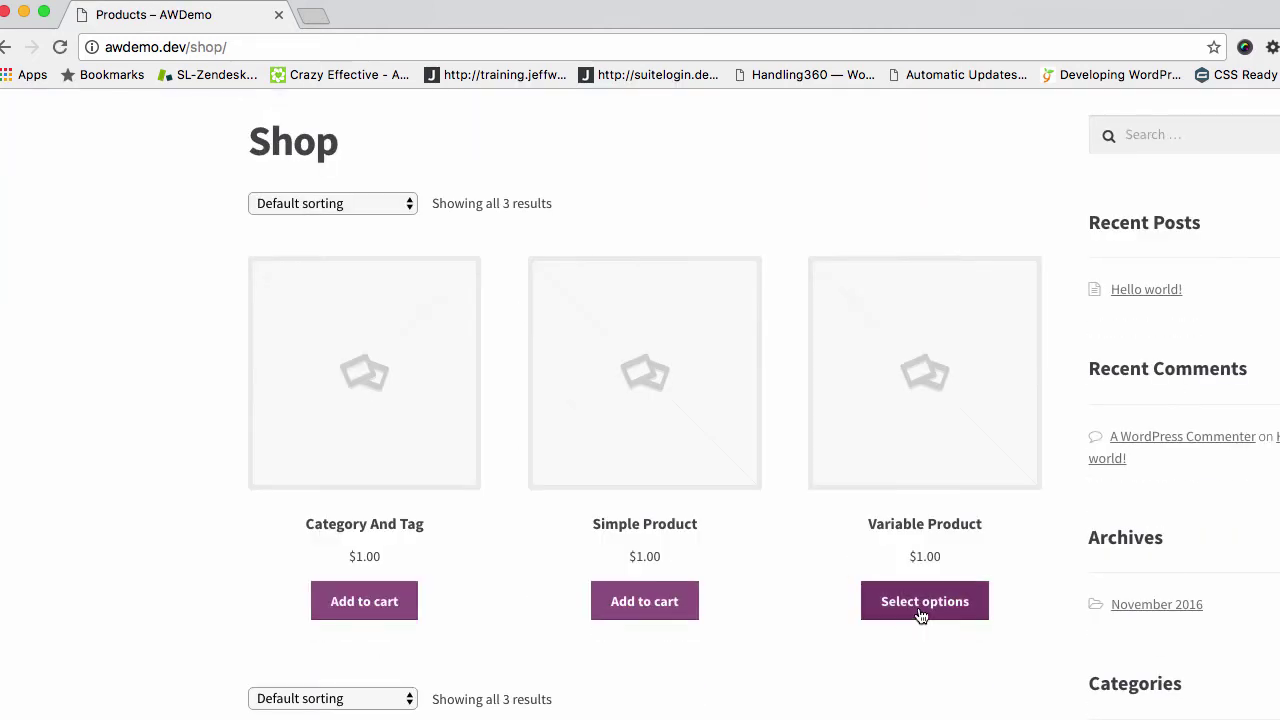
Add the Variable Product in size Small to the cart
left_click(921, 604)
scroll(646, 342, "down", 2)
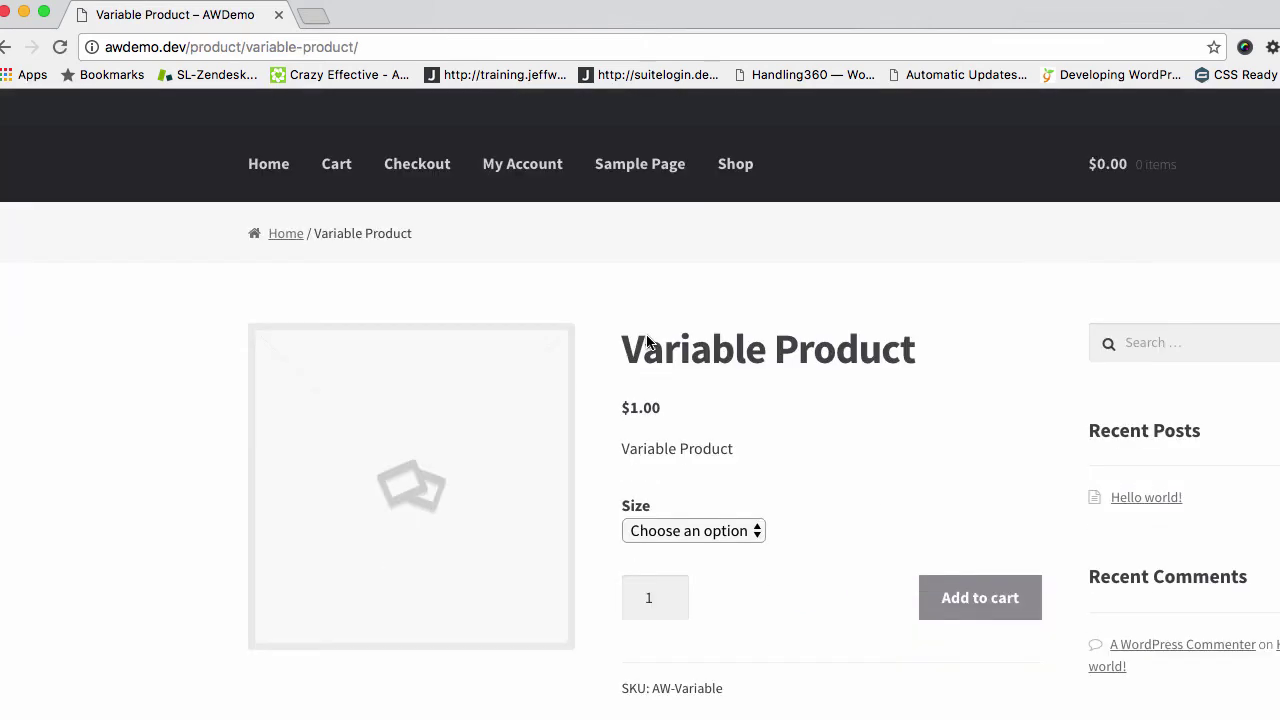
left_click(735, 531)
left_click(690, 551)
left_click(974, 614)
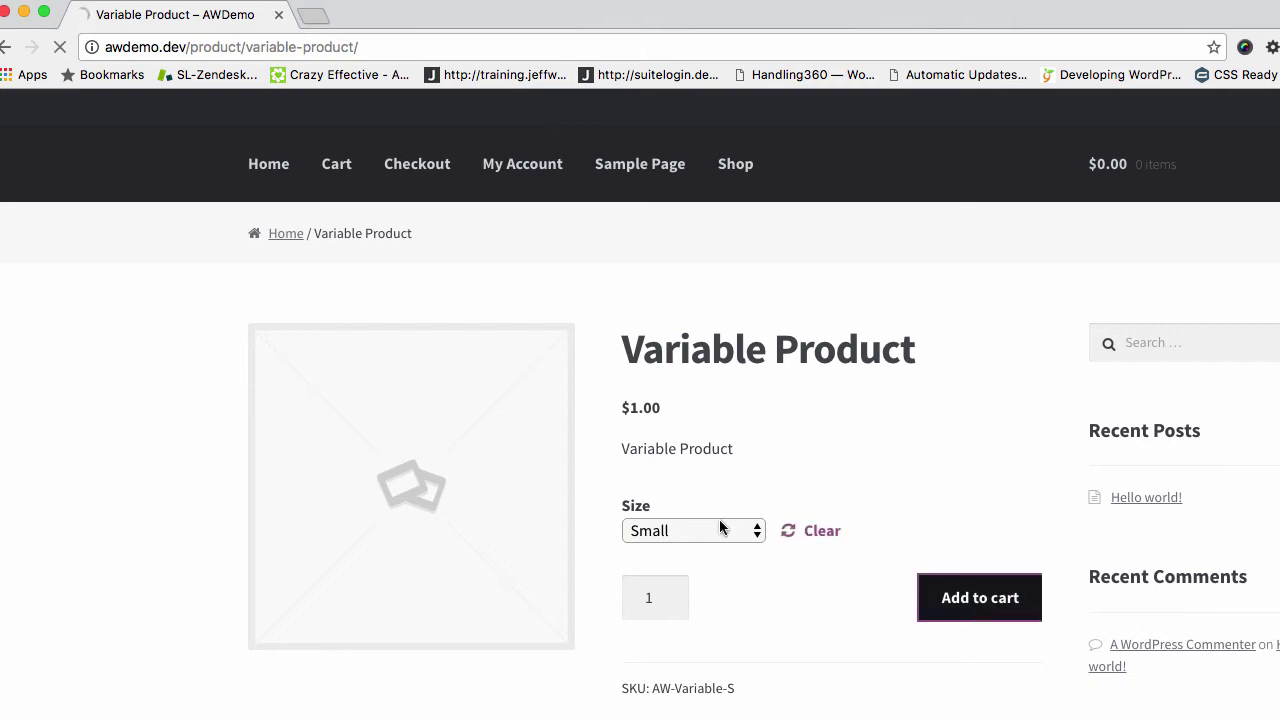
scroll(719, 519, "down", 5)
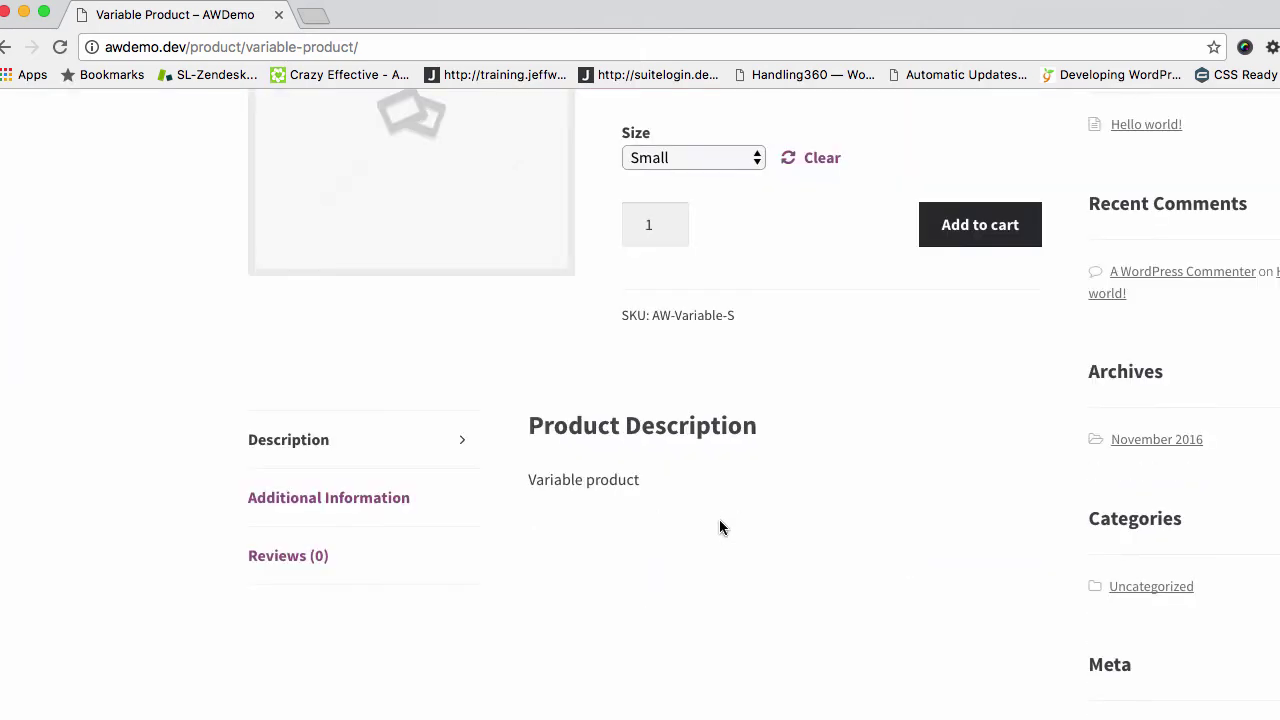
scroll(719, 519, "up", 1)
scroll(719, 519, "up", 1)
scroll(719, 519, "up", 2)
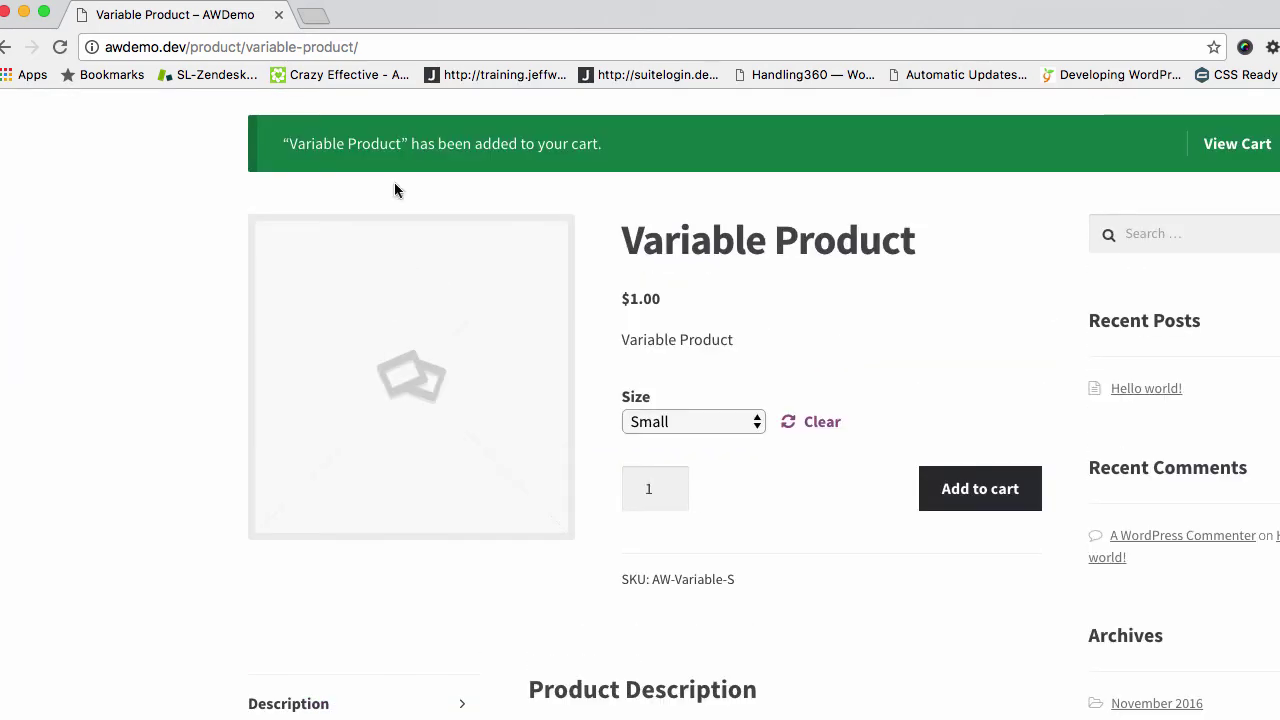
Check the cart holds one Small Variable Product, then switch to the ActiveCampaign contact
left_click(406, 46)
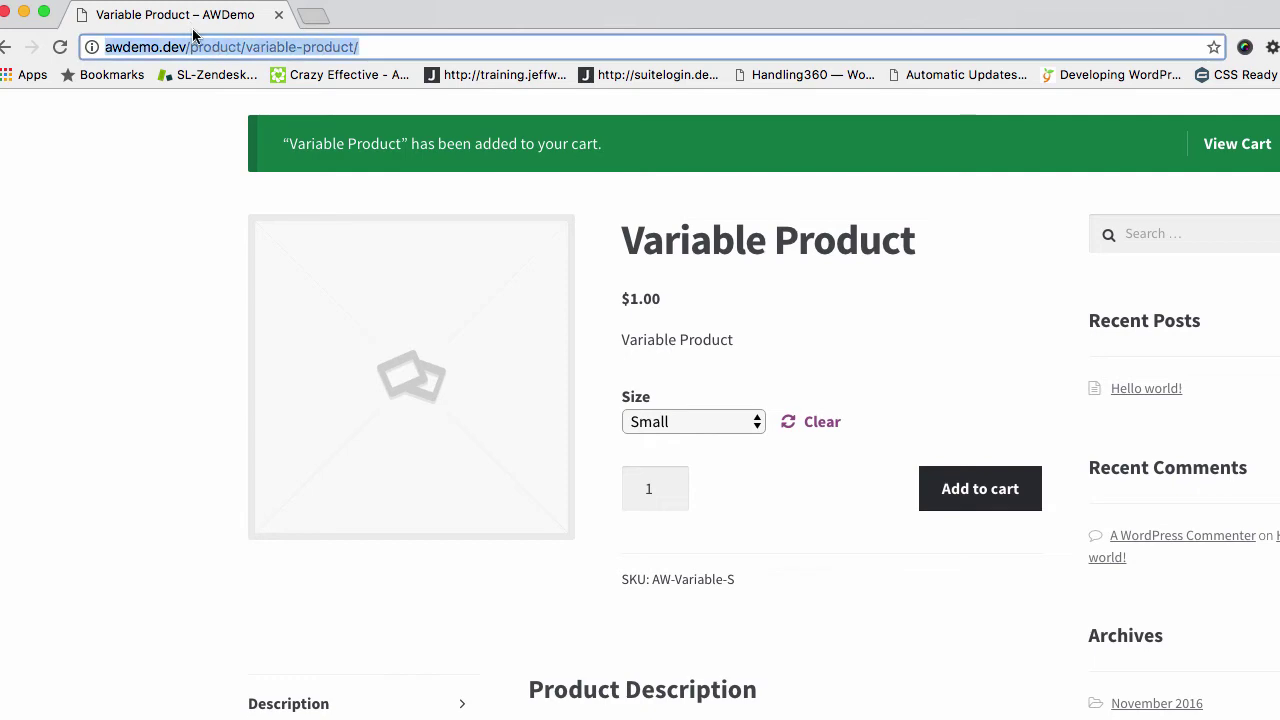
key("super+Tab")
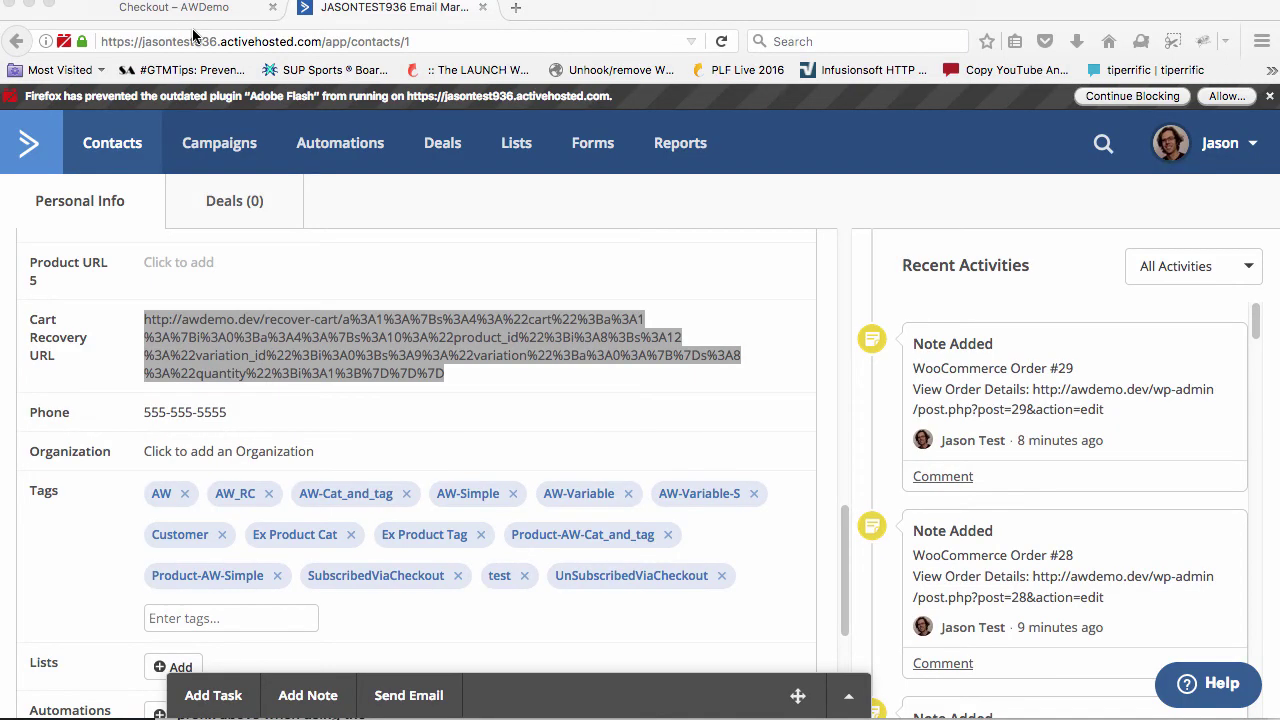
key("super+Tab")
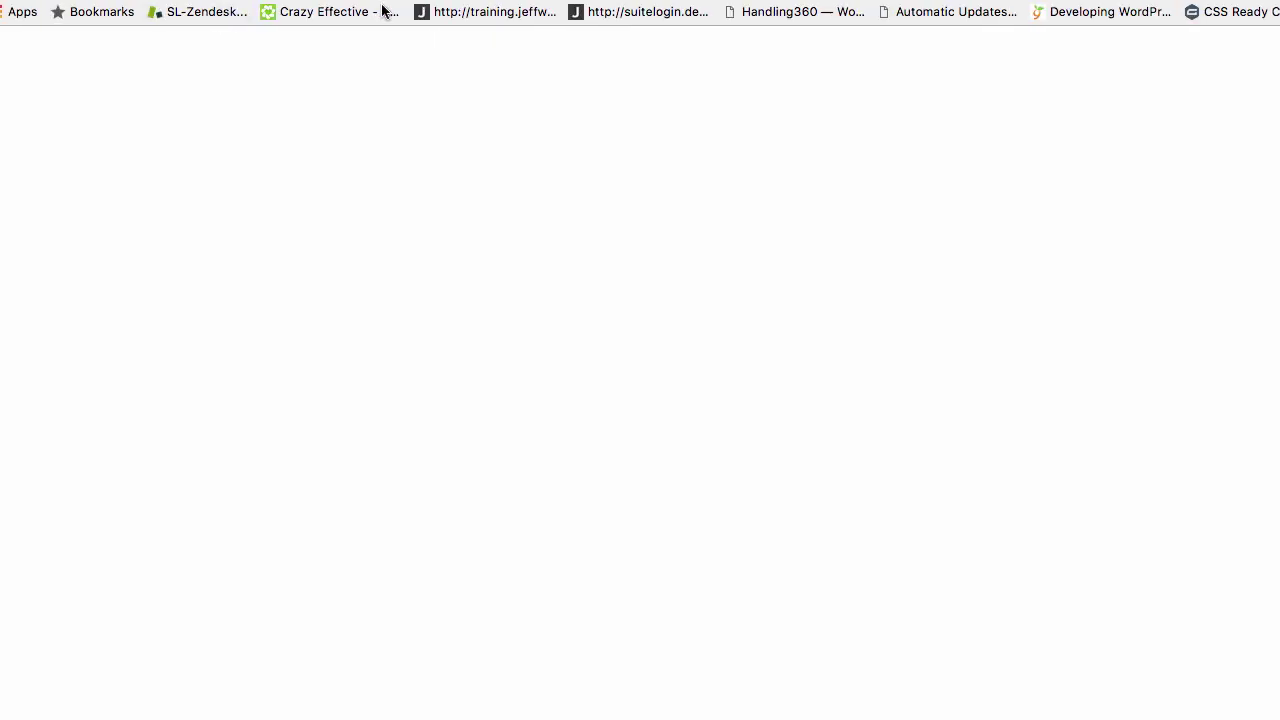
left_click(381, 10)
left_click(400, 40)
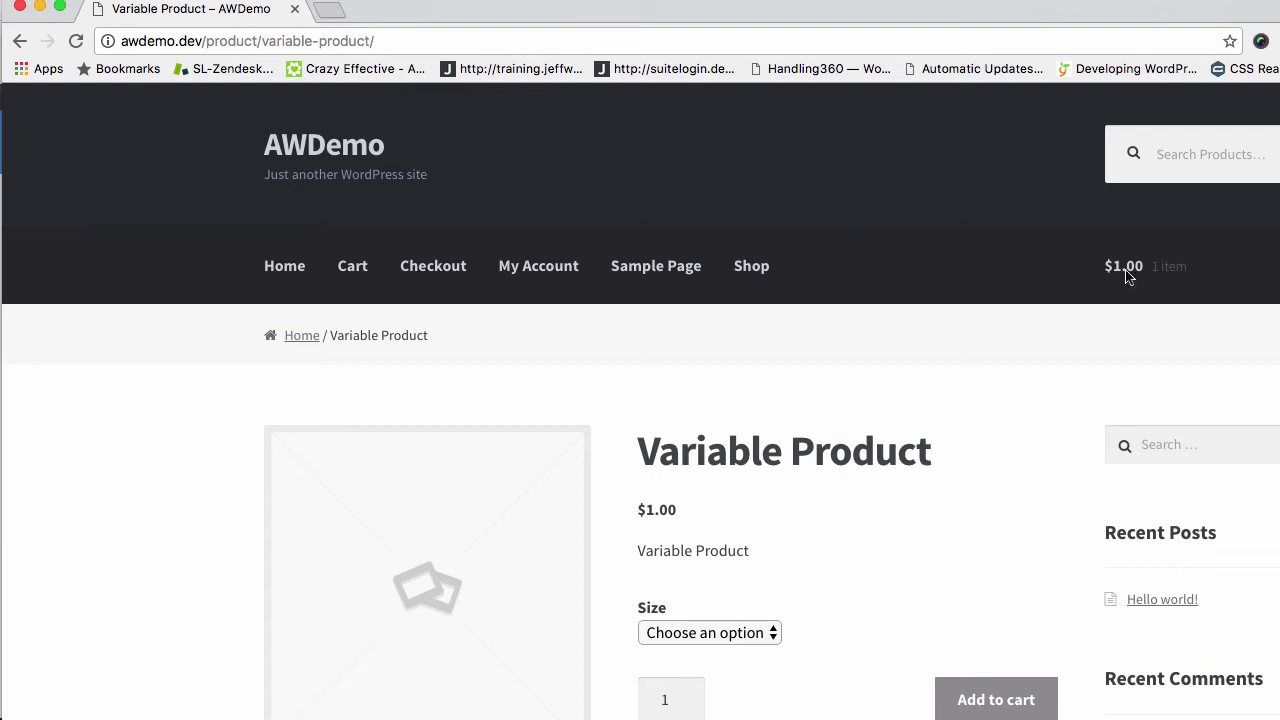
mouse_move(1135, 277)
left_click(1191, 530)
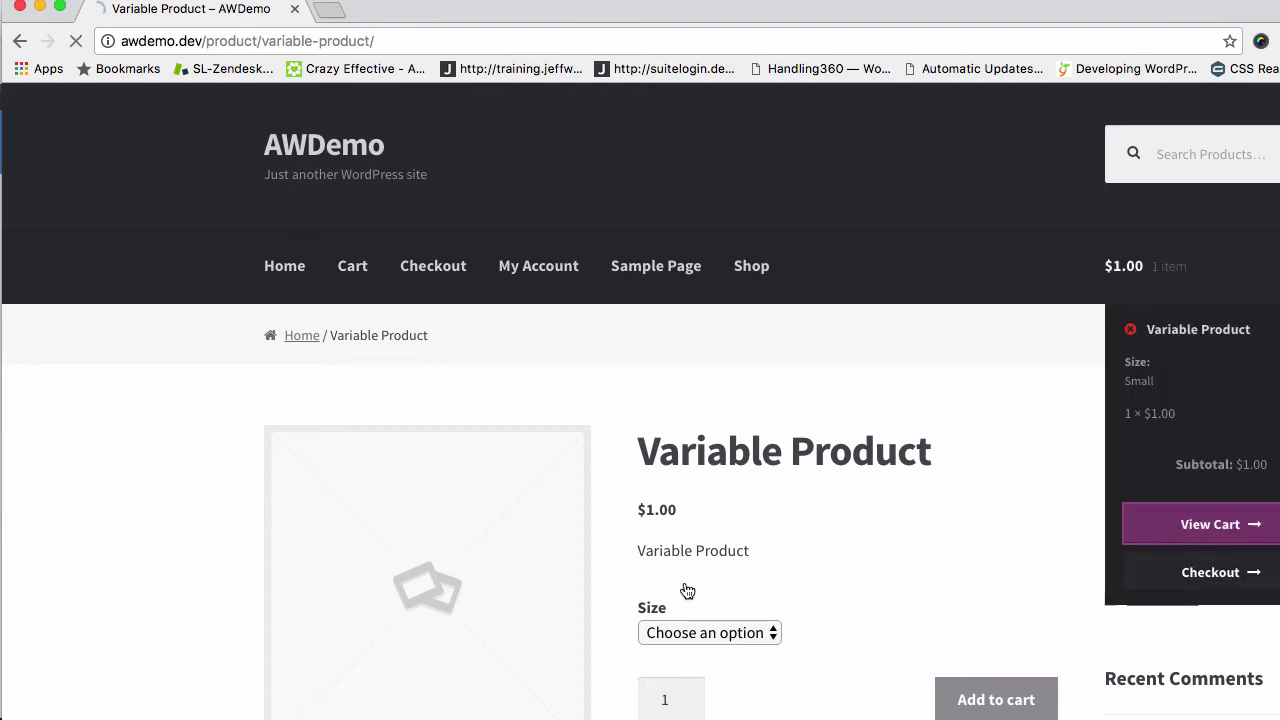
scroll(416, 602, "down", 3)
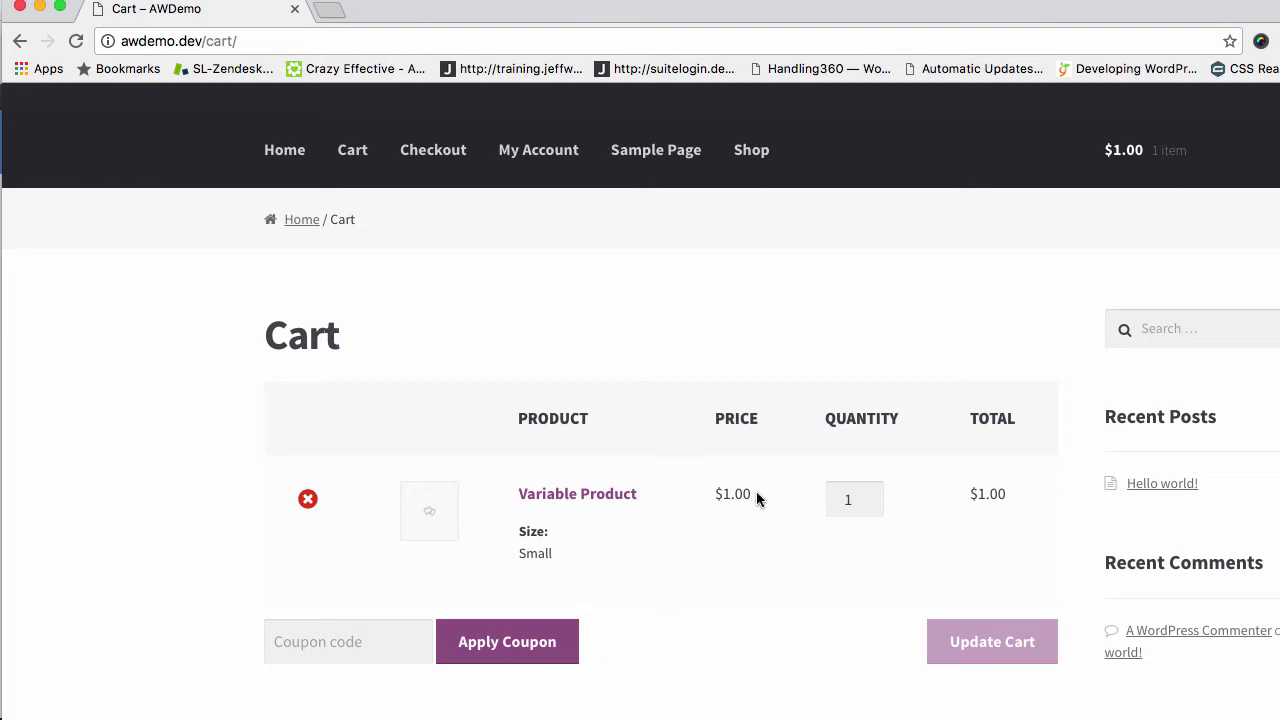
scroll(756, 491, "down", 3)
scroll(756, 491, "up", 3)
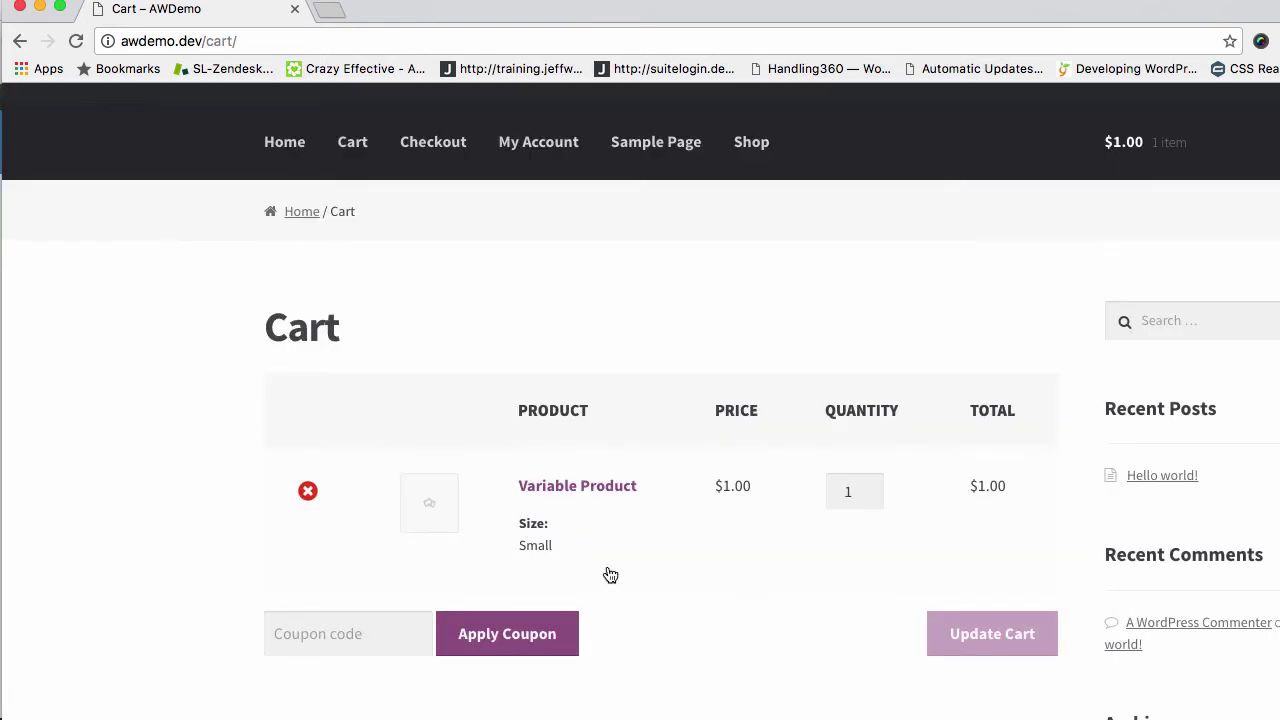
scroll(630, 513, "down", 2)
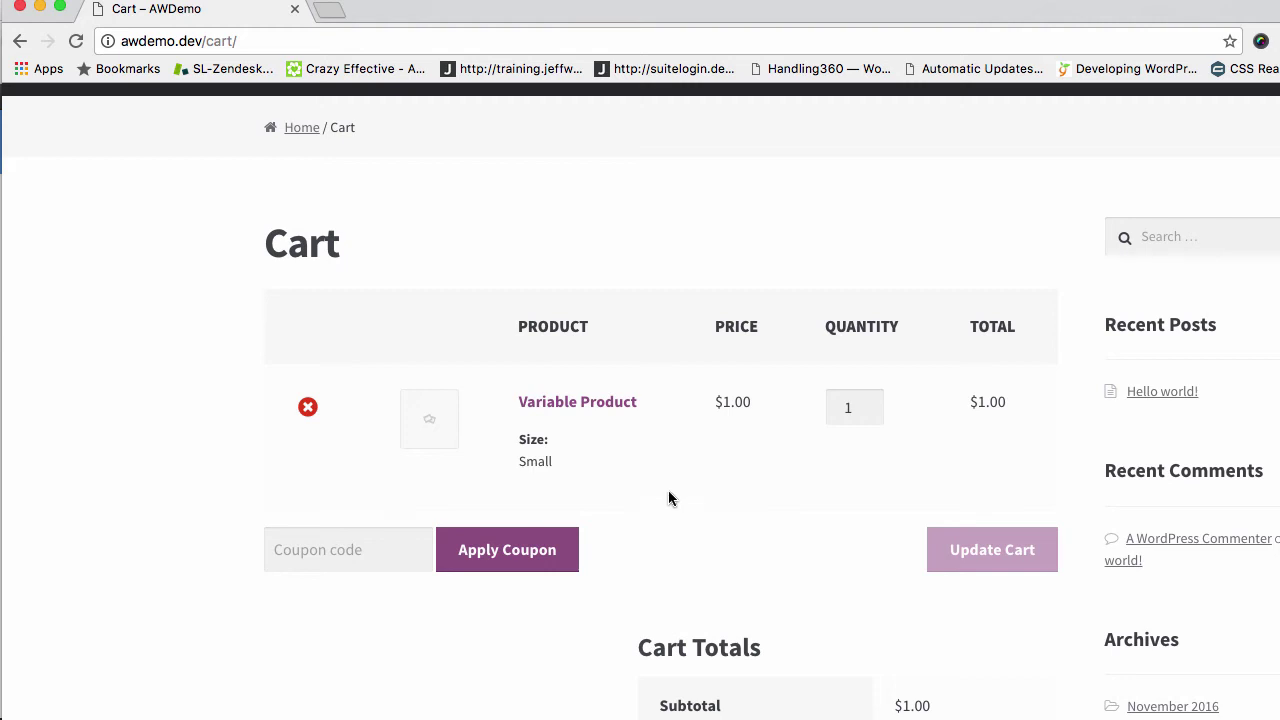
scroll(859, 489, "down", 4)
scroll(859, 489, "up", 4)
key("super+Tab")
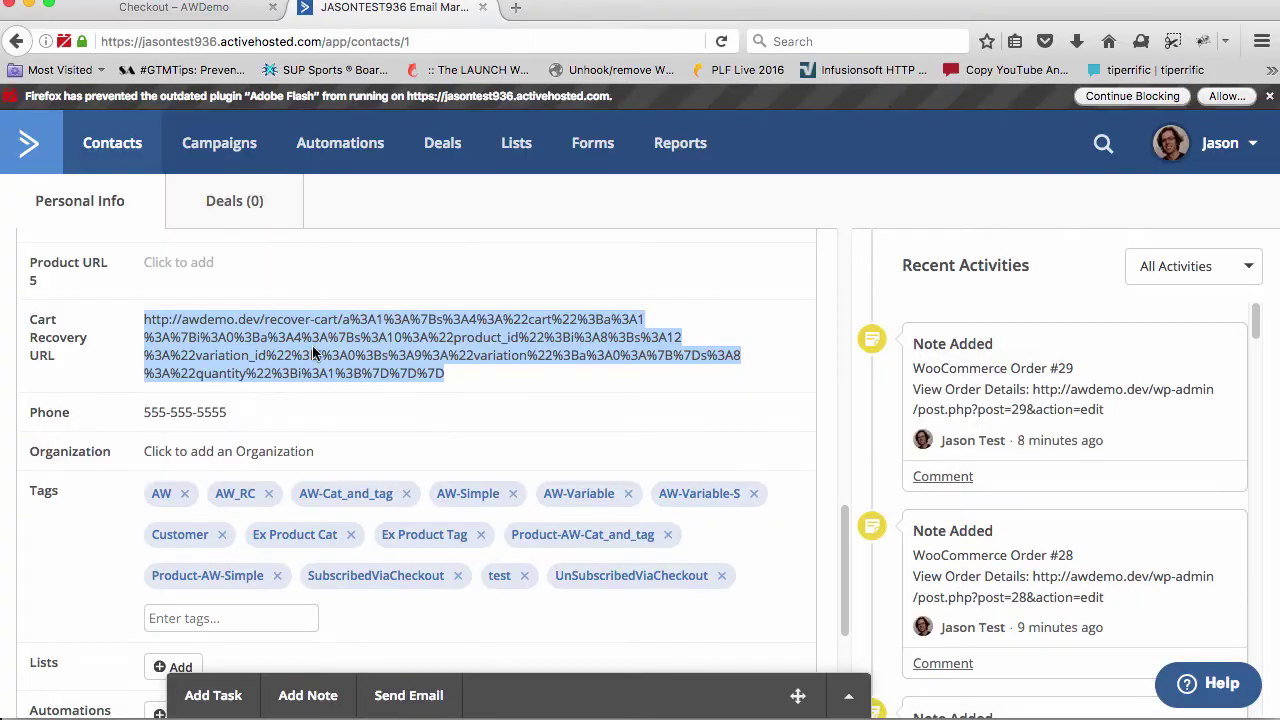
Copy the updated Cart Recovery URL and load it in the storefront browser's address bar
left_click(455, 373)
left_click_drag(453, 375, 145, 328)
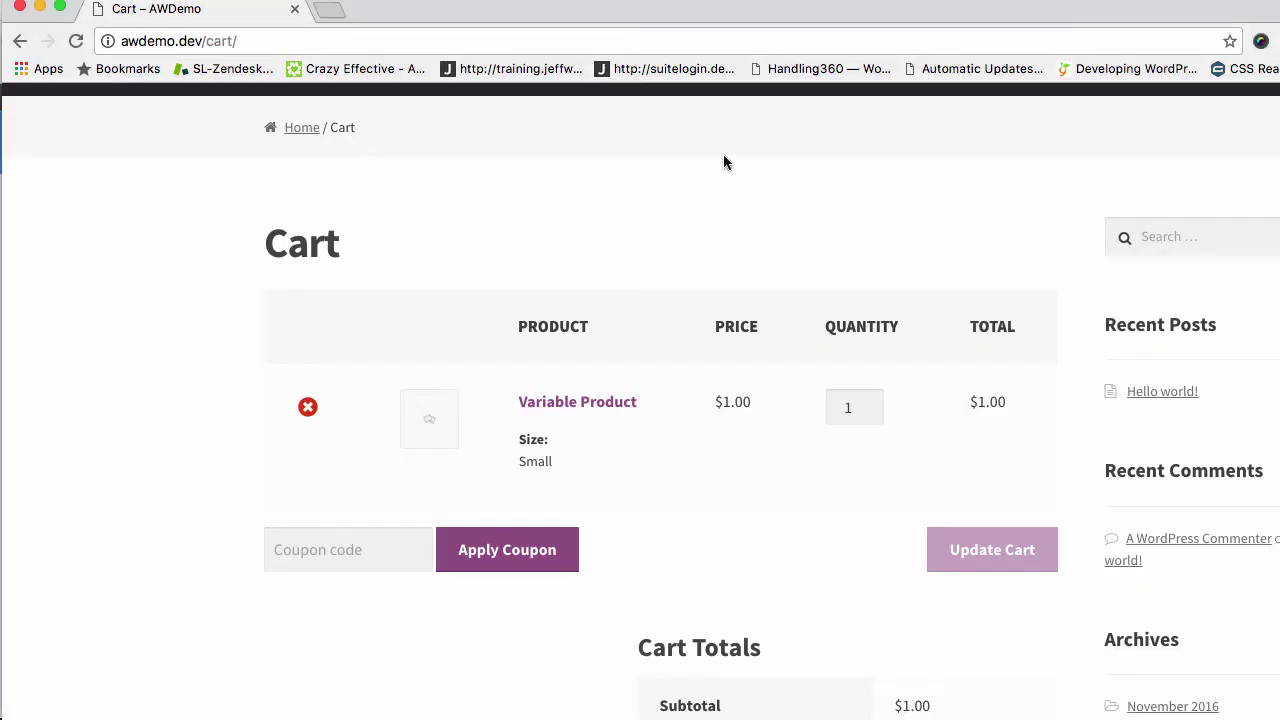
left_click(497, 44)
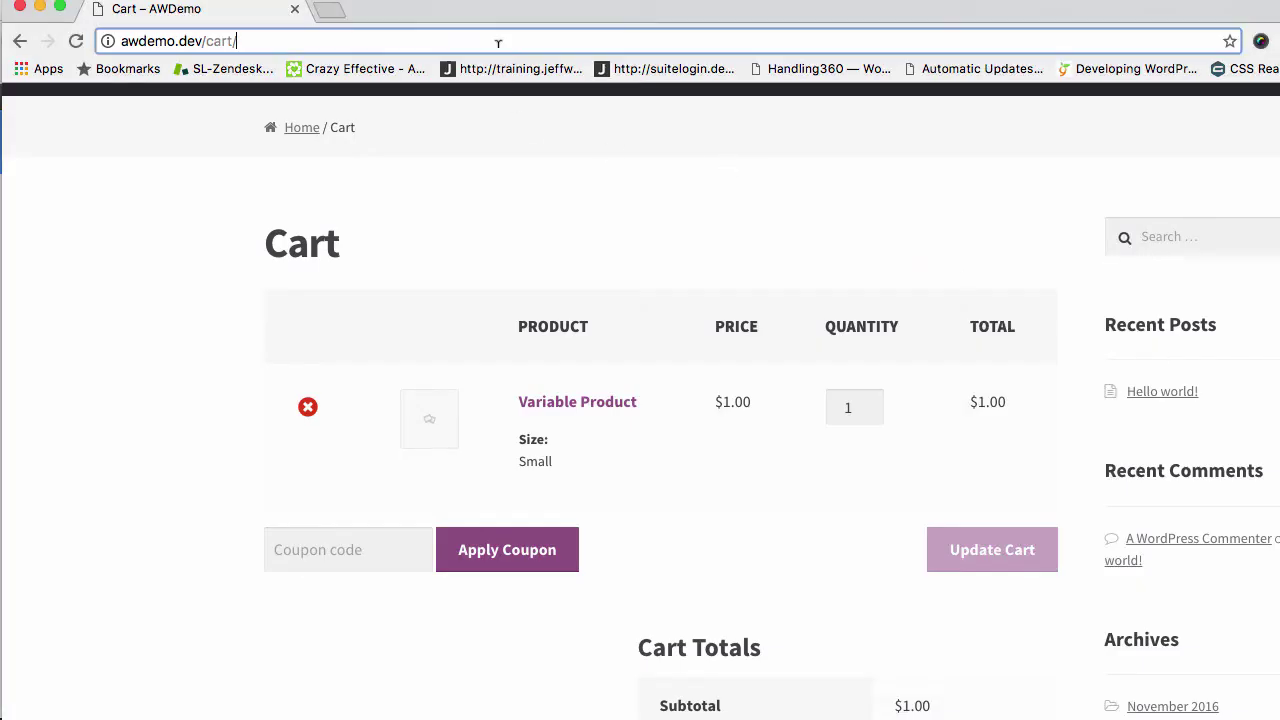
key("super+v")
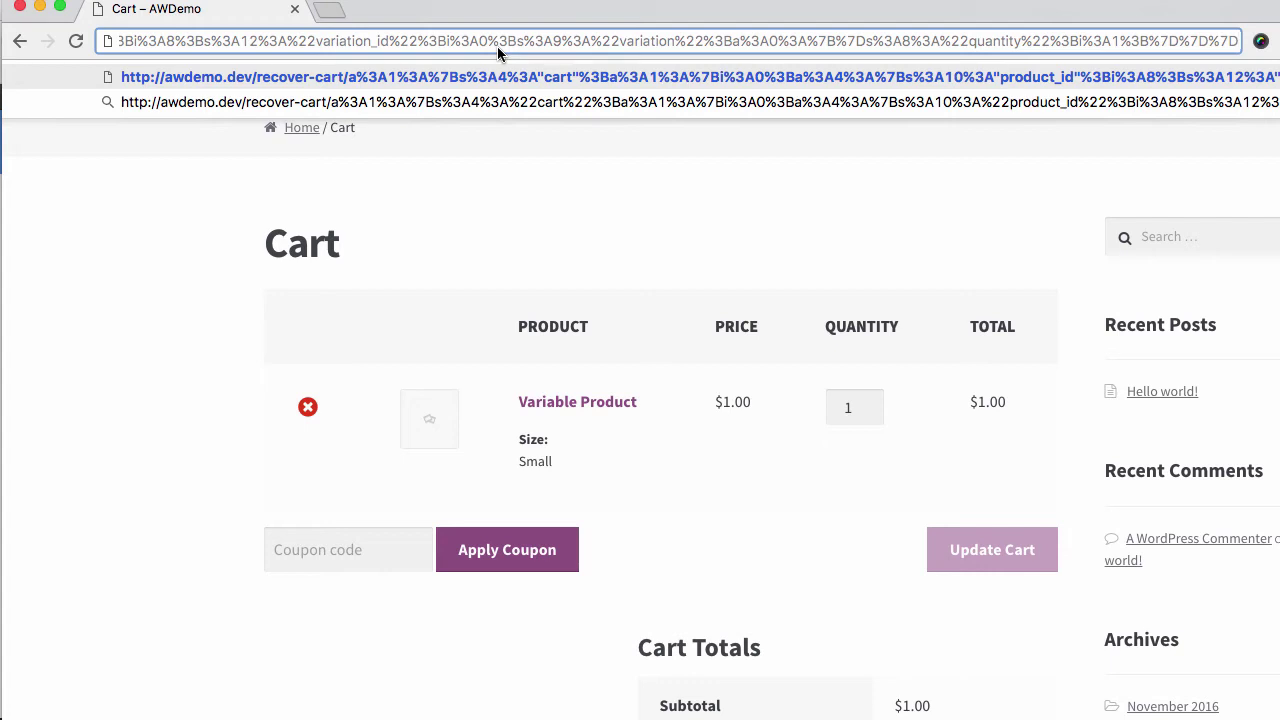
key("Return")
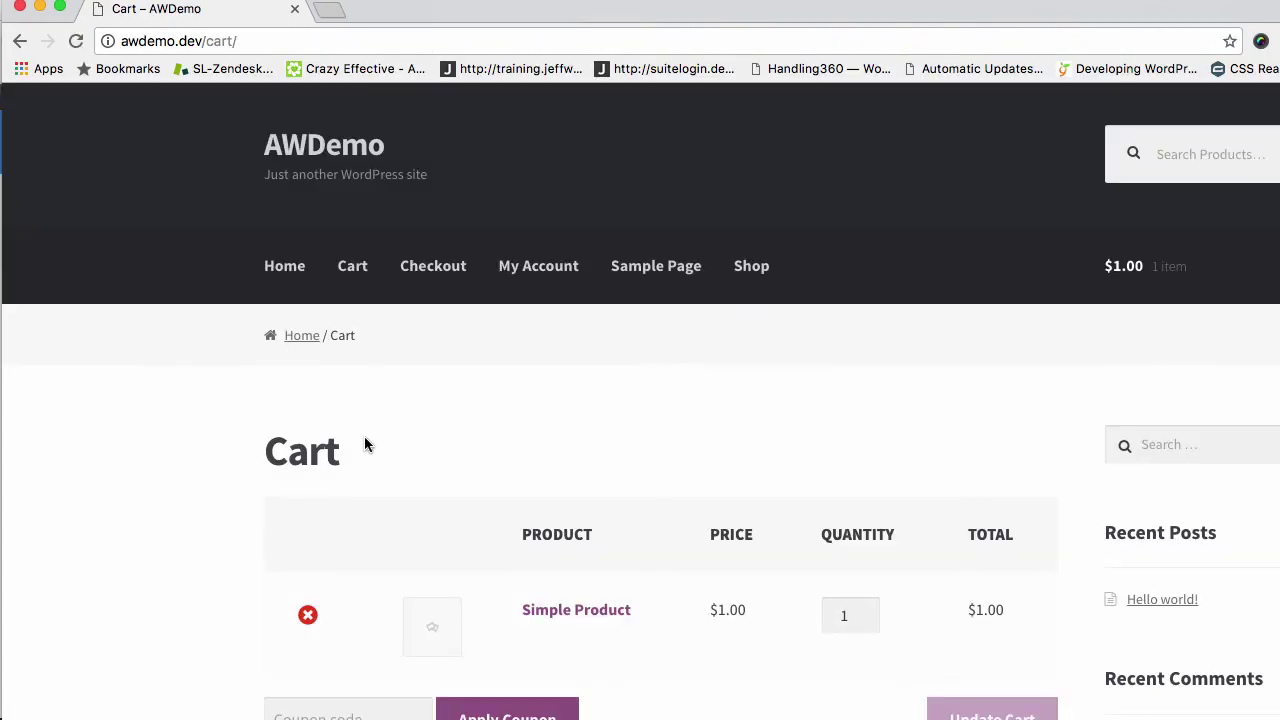
Add another Simple Product from the Shop page and open the cart
scroll(500, 567, "down", 3)
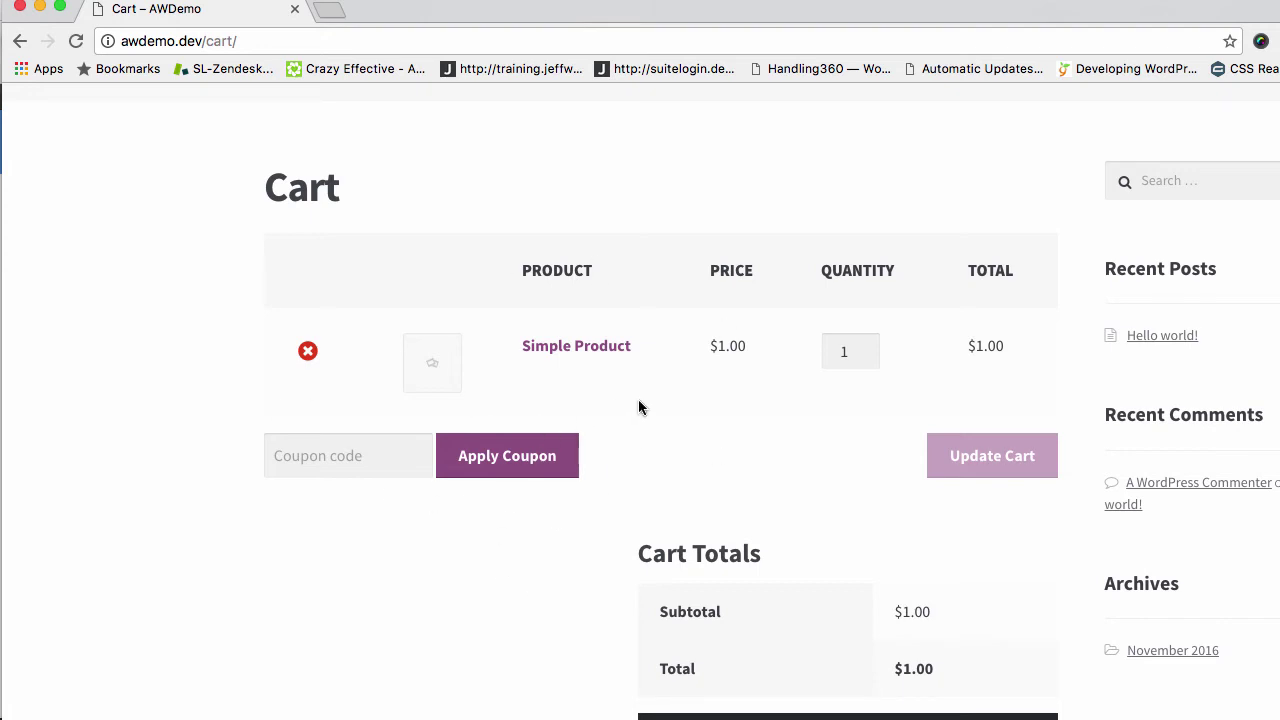
scroll(639, 400, "up", 2)
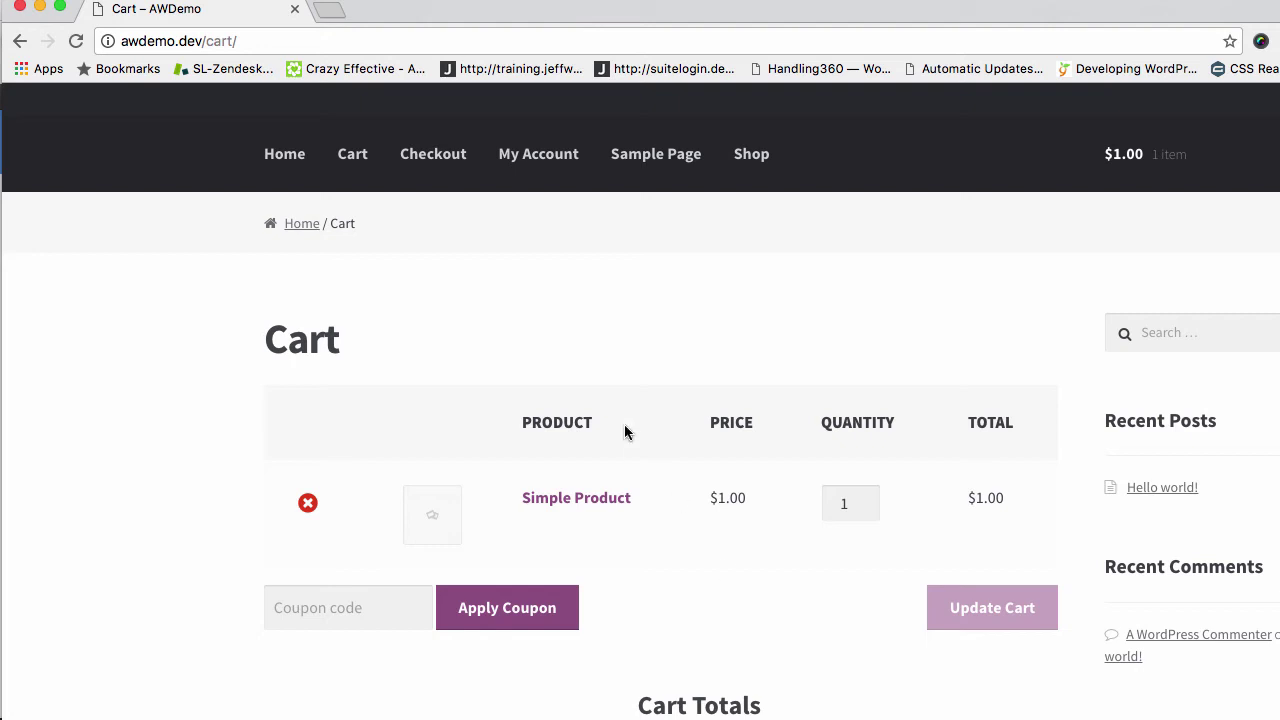
left_click(741, 163)
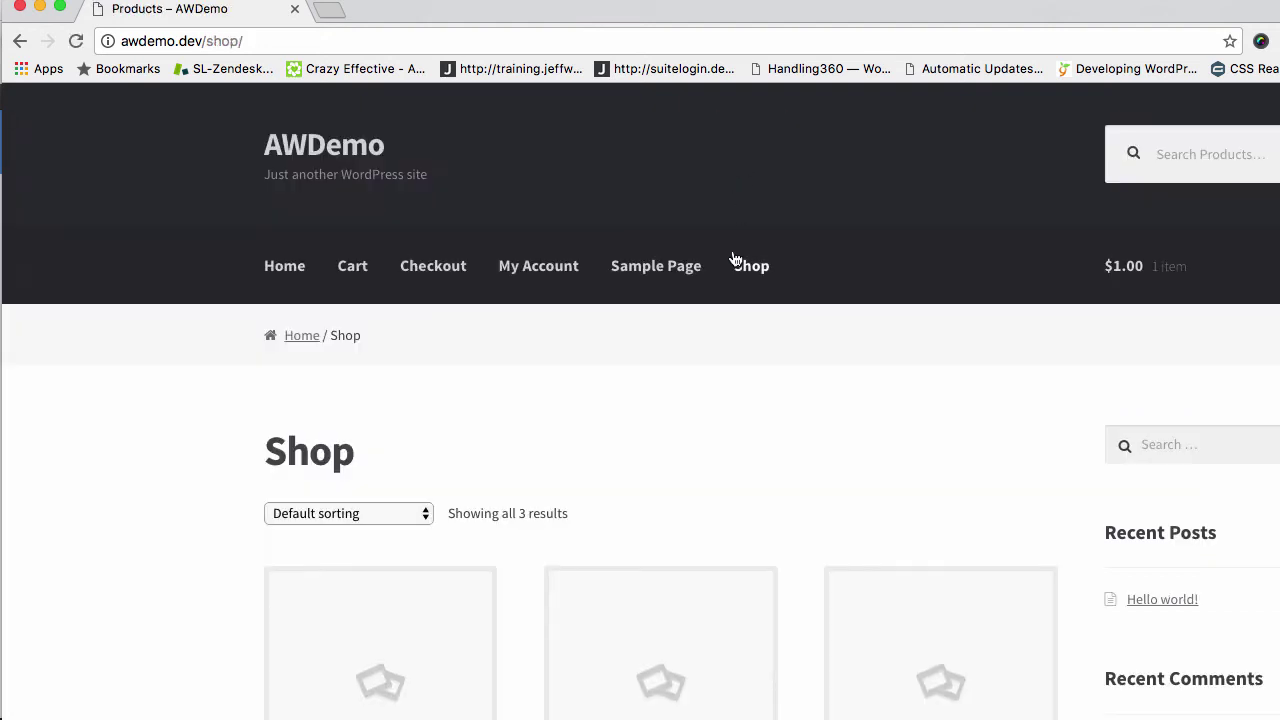
scroll(689, 557, "down", 3)
left_click(681, 672)
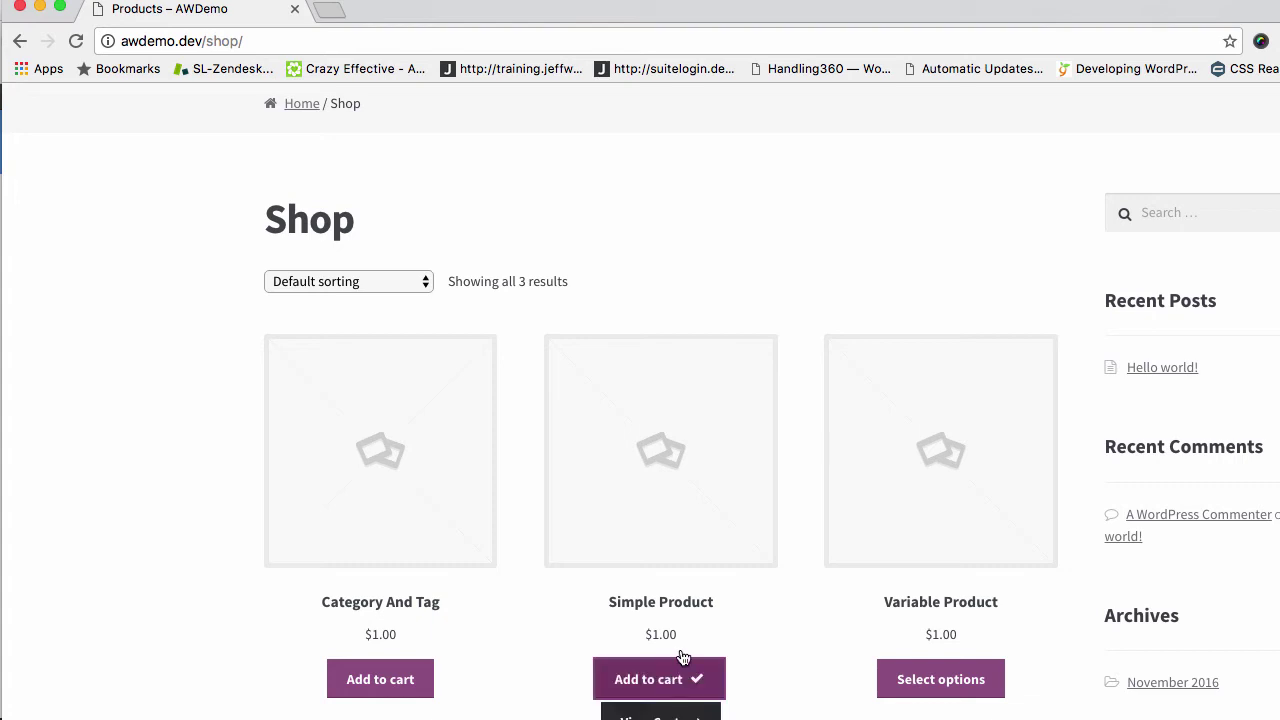
left_click(682, 712)
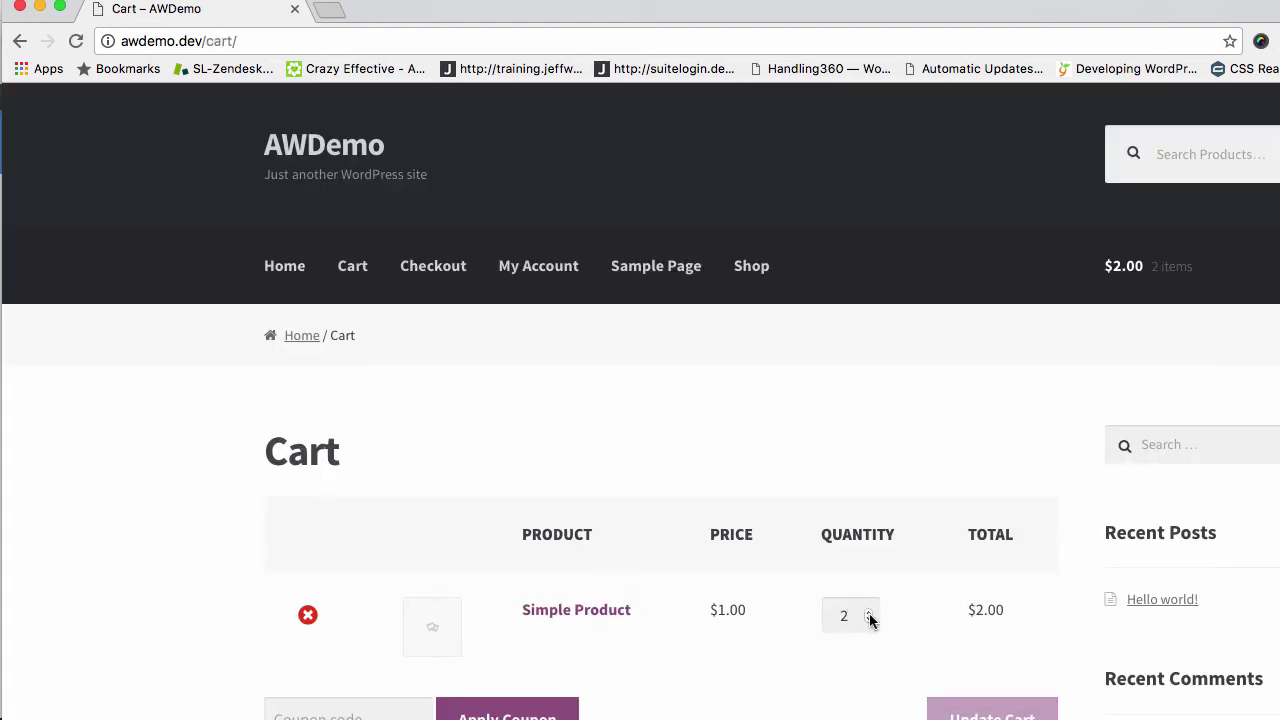
Raise the Simple Product quantity to 3 ($3.00 total) and proceed to checkout
left_click(869, 614)
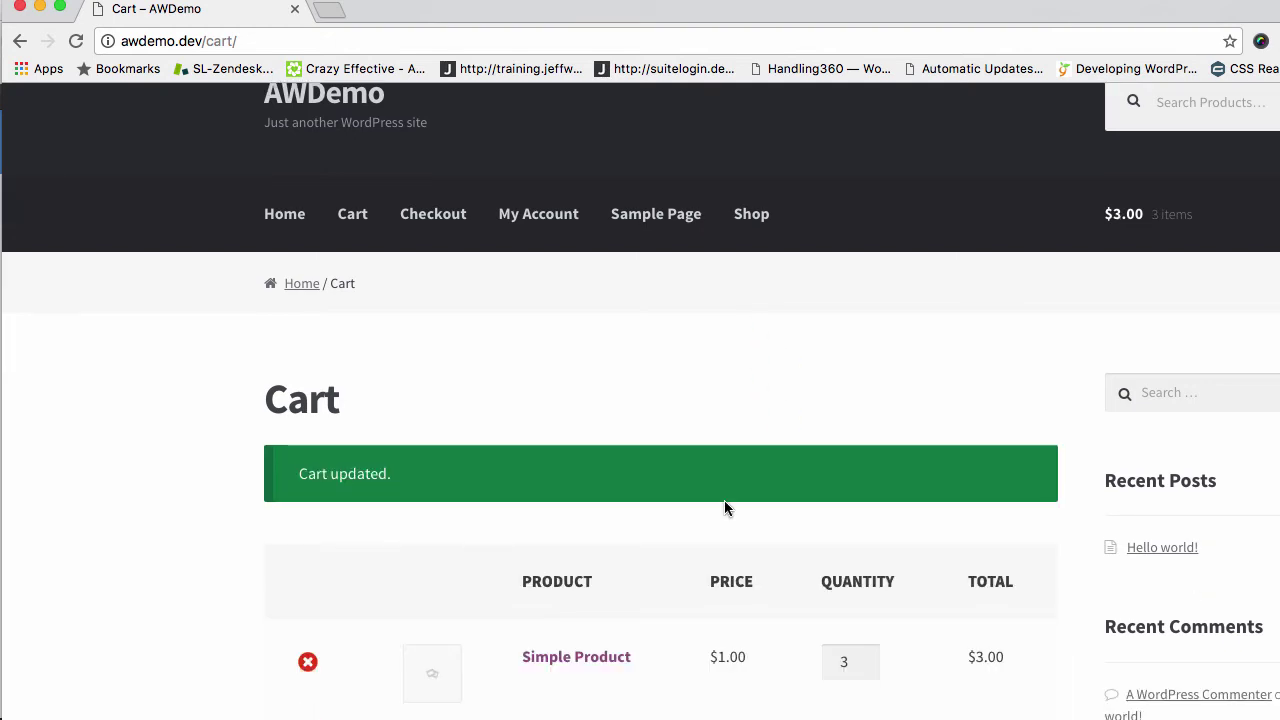
scroll(724, 508, "down", 5)
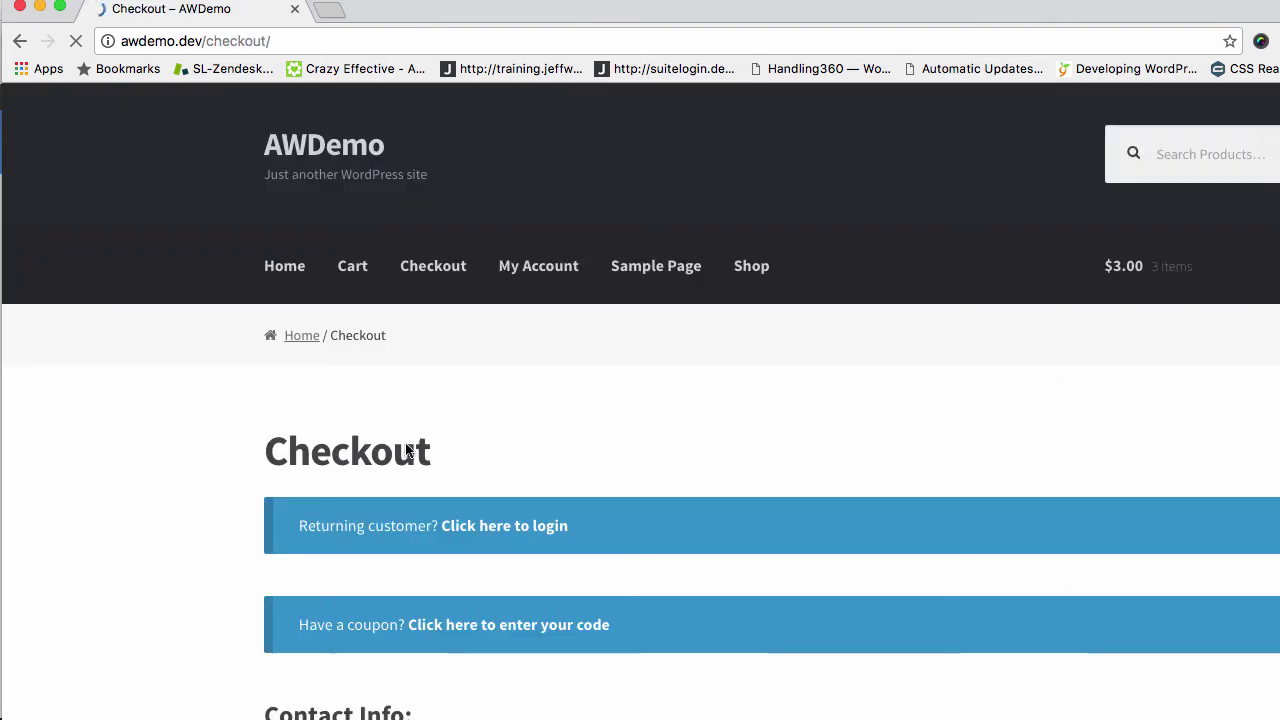
scroll(434, 563, "down", 5)
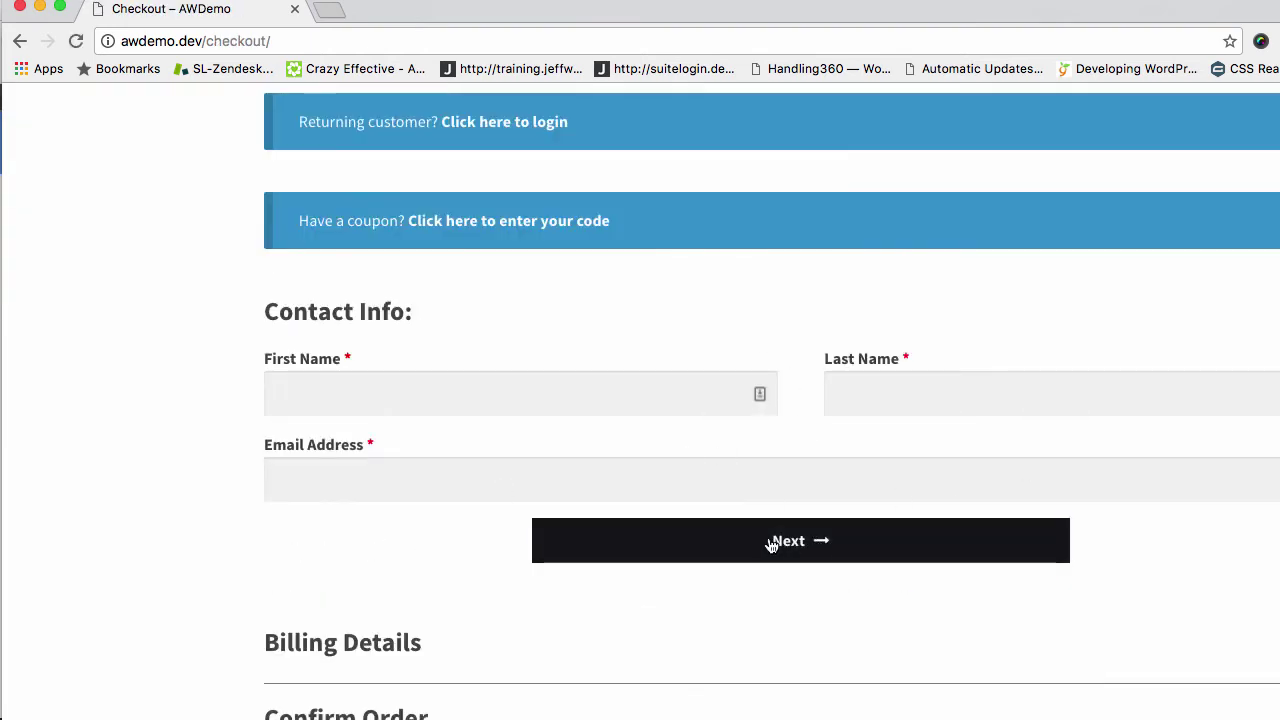
scroll(771, 537, "up", 5)
scroll(548, 566, "down", 5)
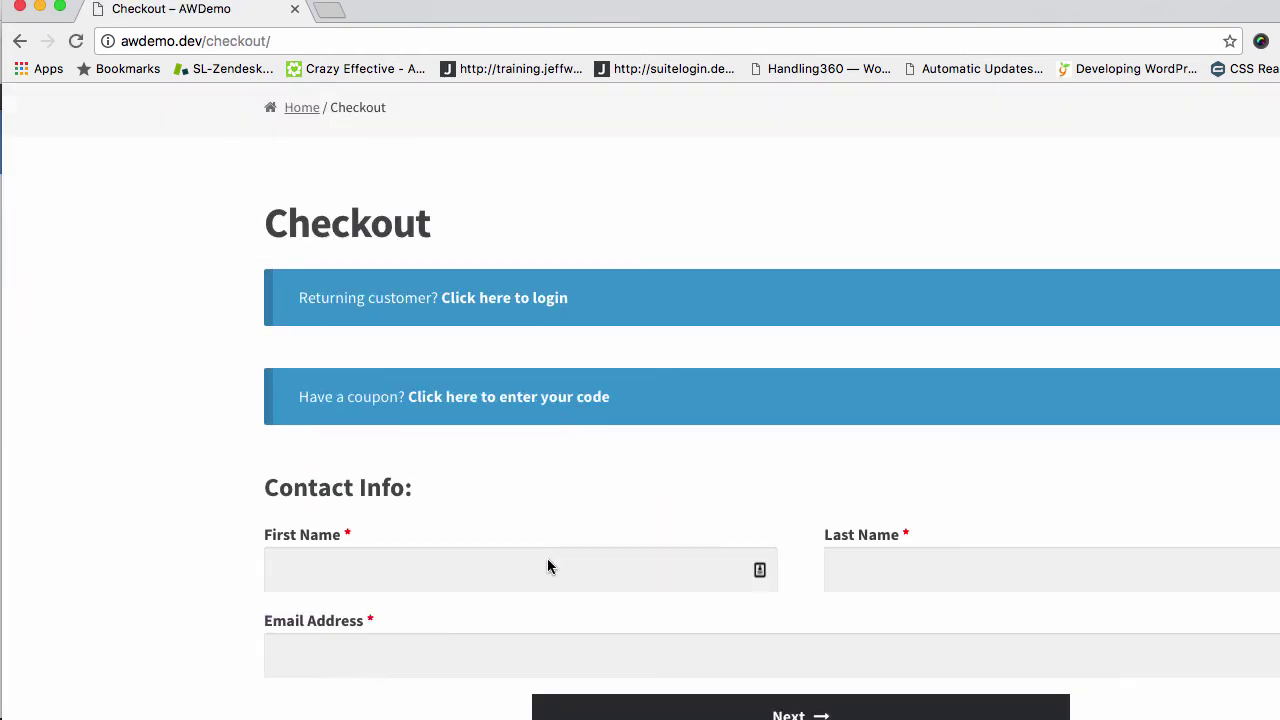
scroll(509, 537, "down", 1)
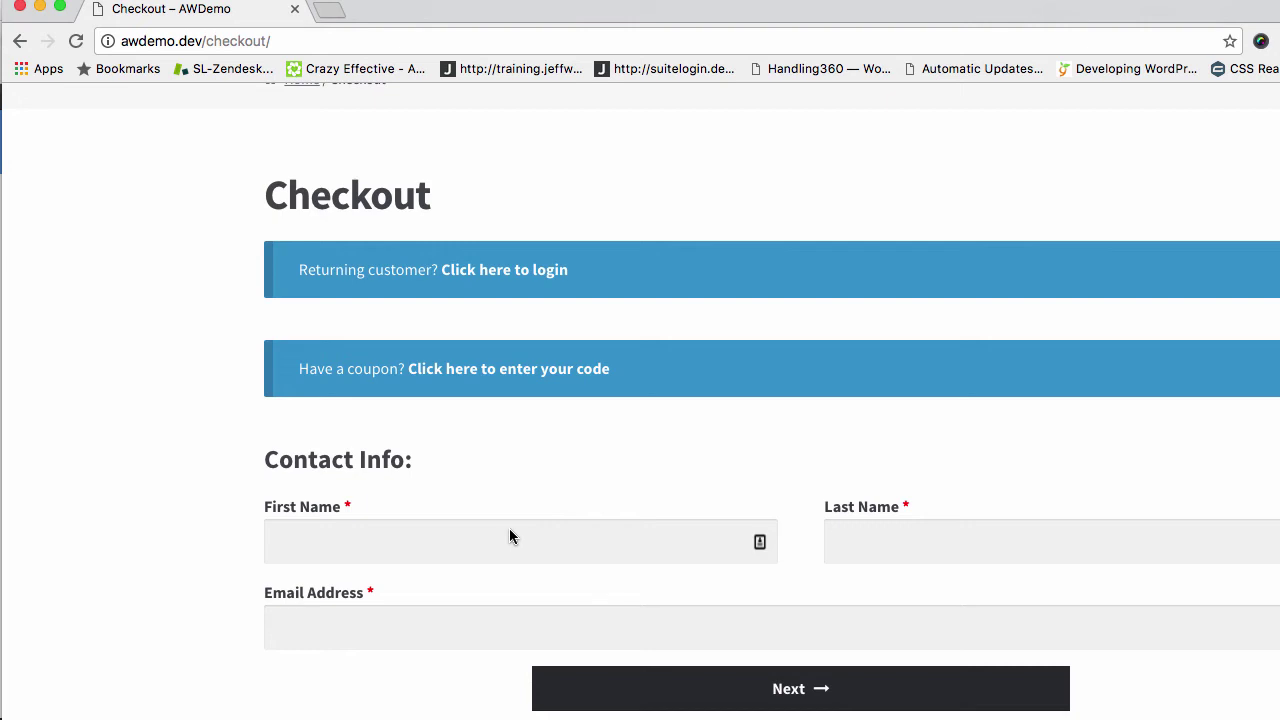
left_click(411, 531)
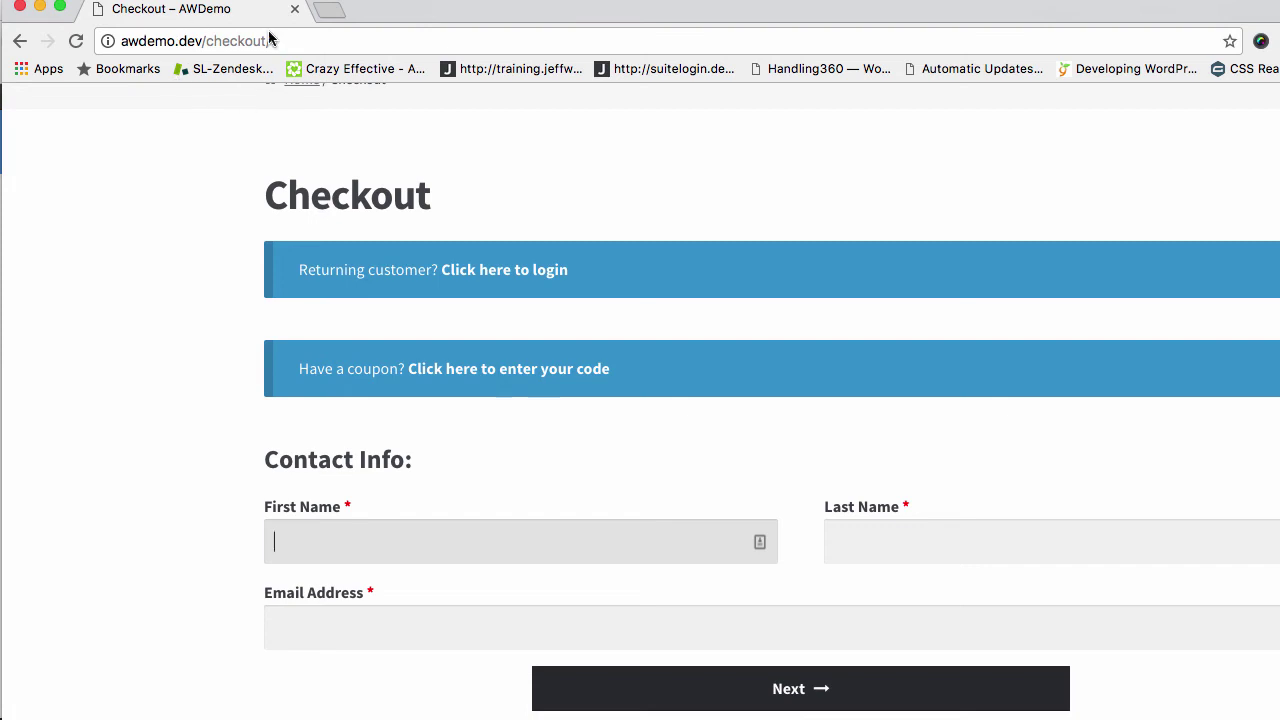
scroll(220, 150, "up", 3)
left_click(308, 40)
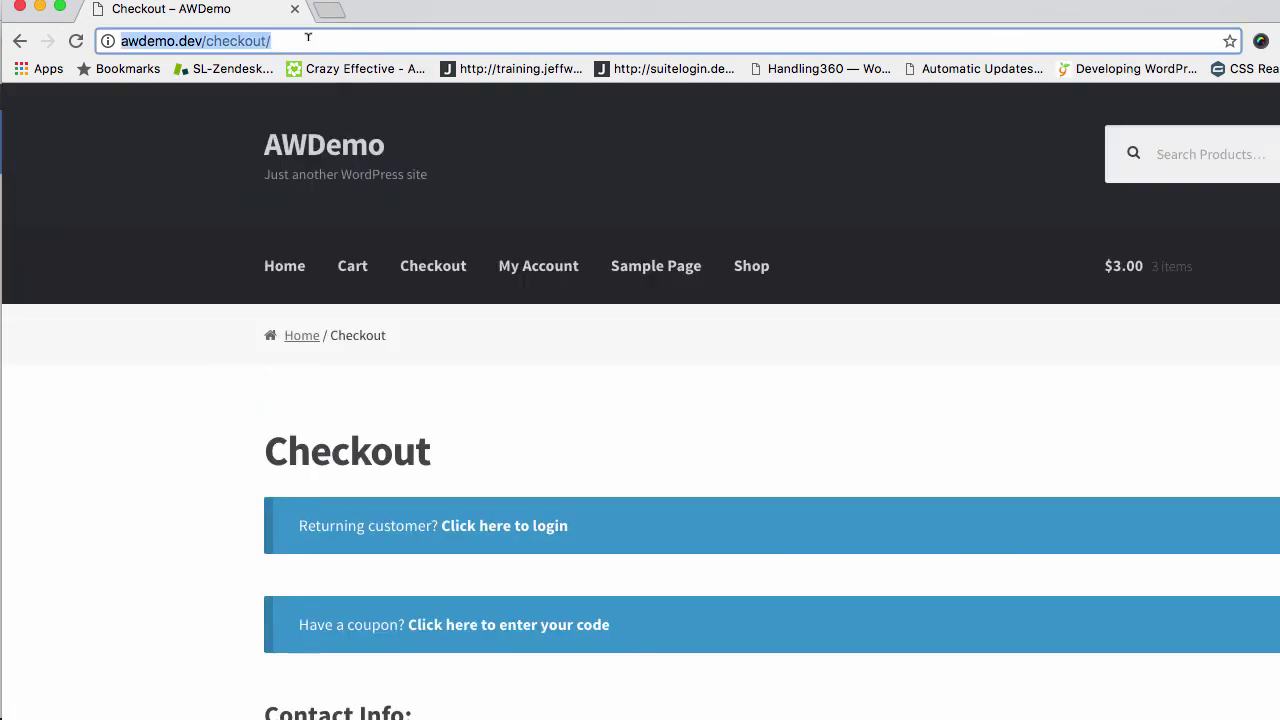
Load the Cart Recovery URL so the storefront cart shows one Simple Product at $1.00
key("ctrl+v")
key("Return")
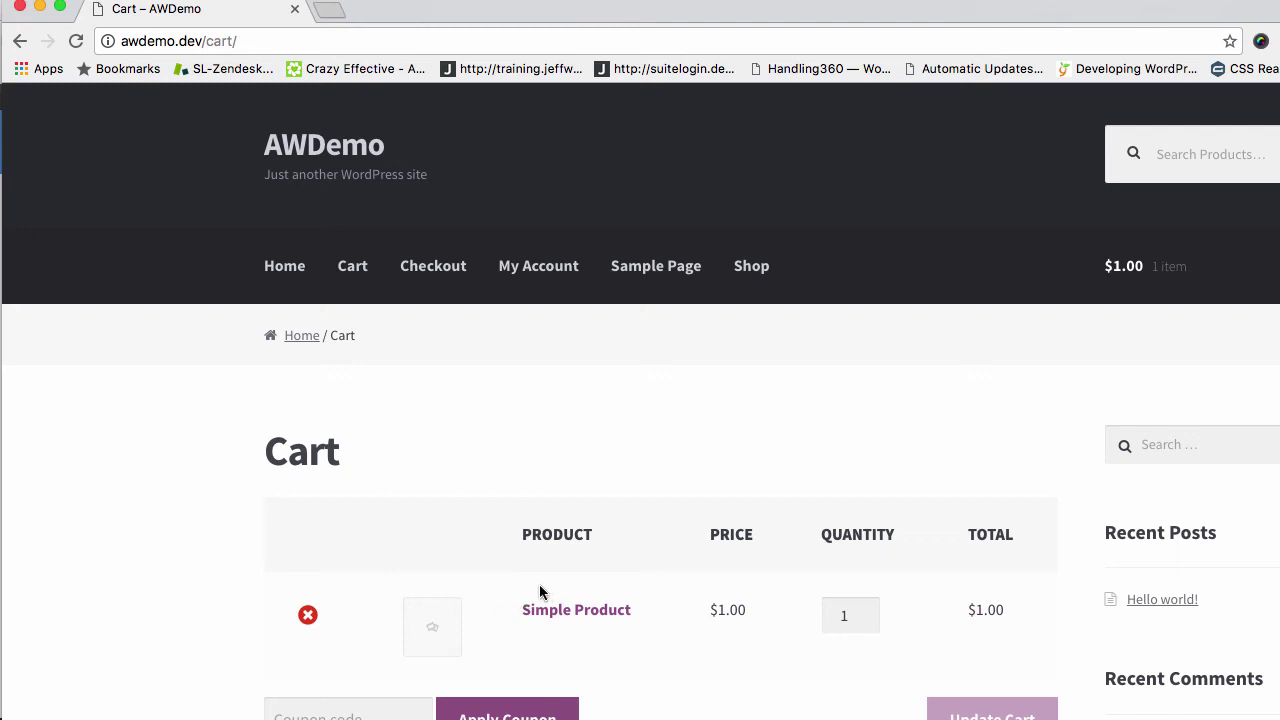
scroll(671, 545, "down", 3)
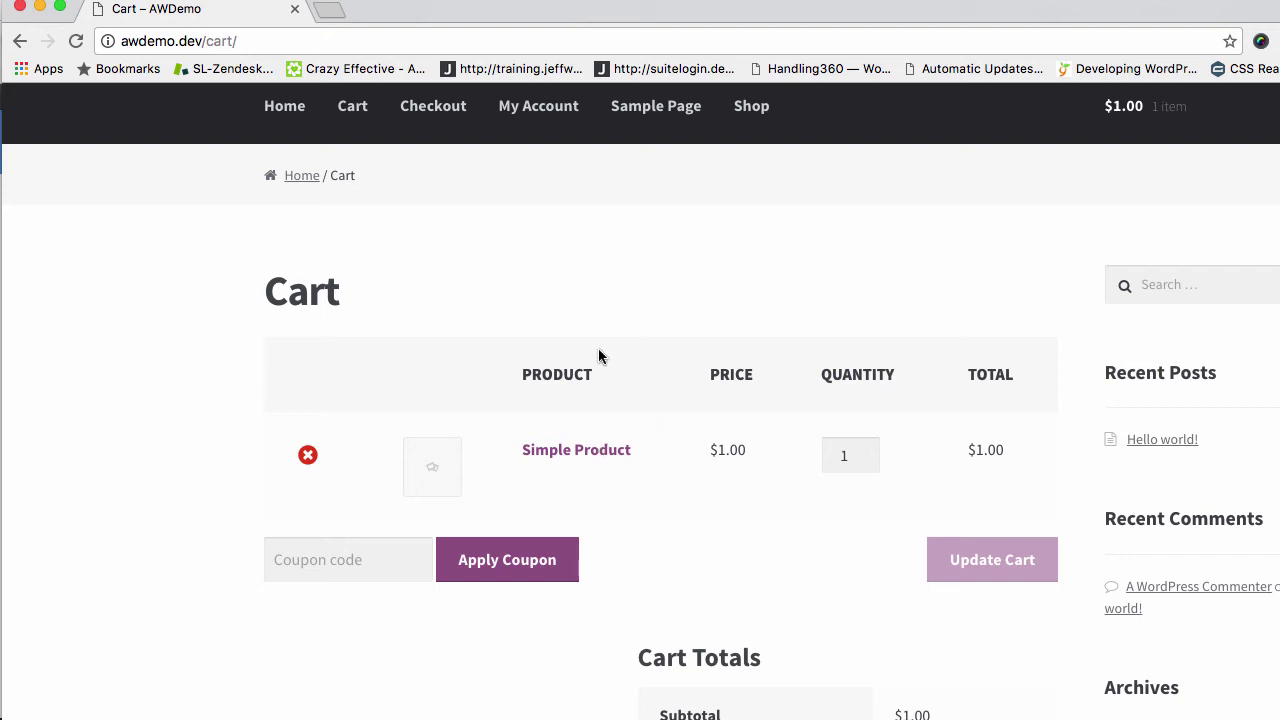
scroll(614, 372, "down", 5)
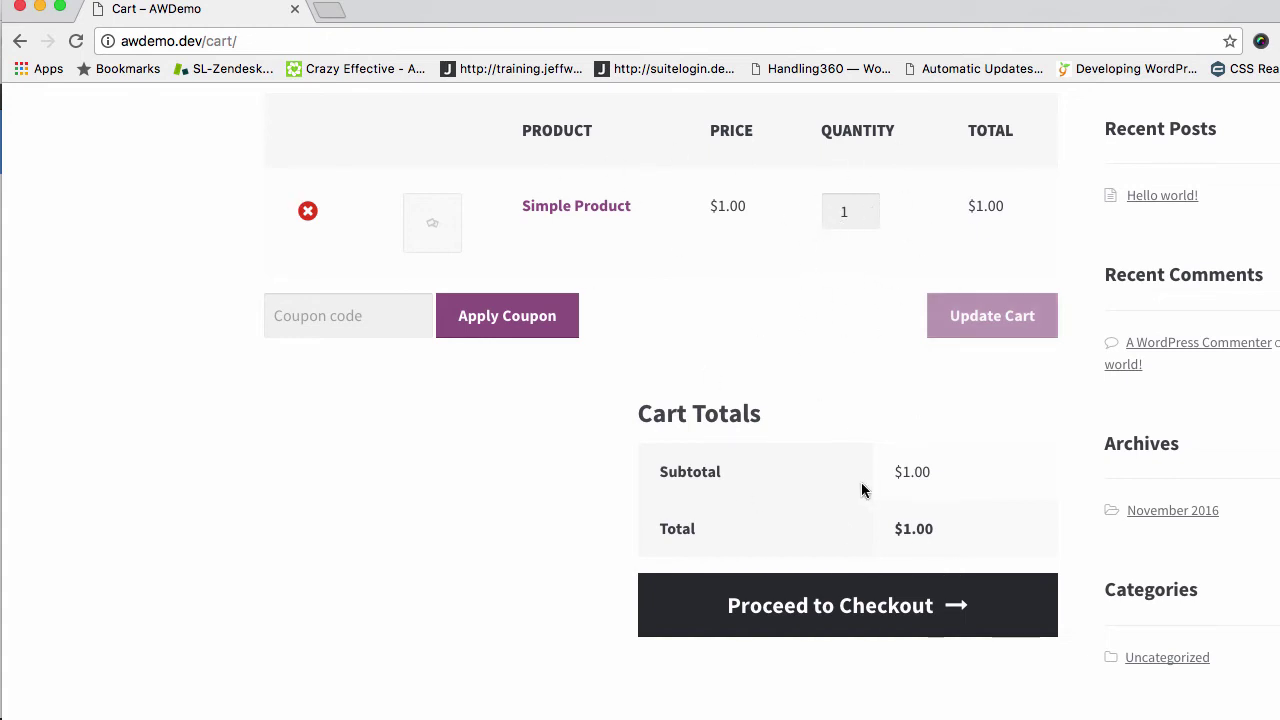
Proceed from the restored cart to checkout's Contact Info step, leaving name and e-mail blank
left_click(846, 617)
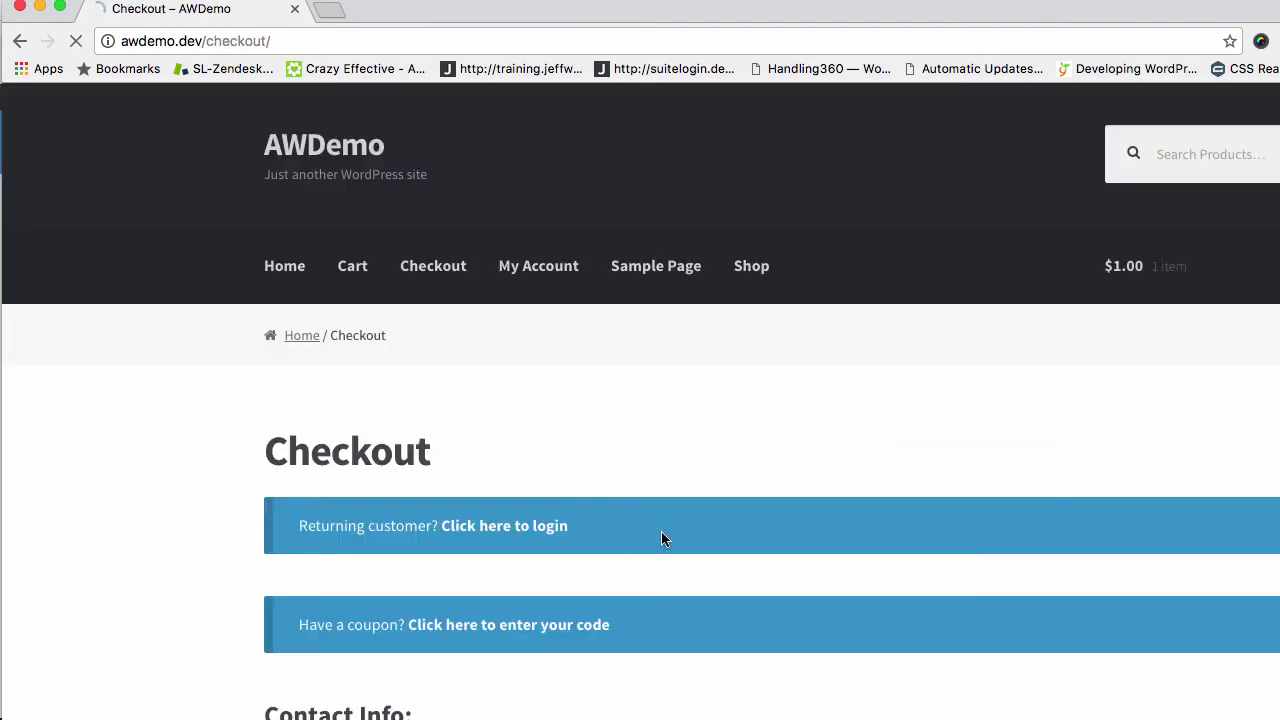
scroll(661, 531, "down", 3)
left_click(558, 643)
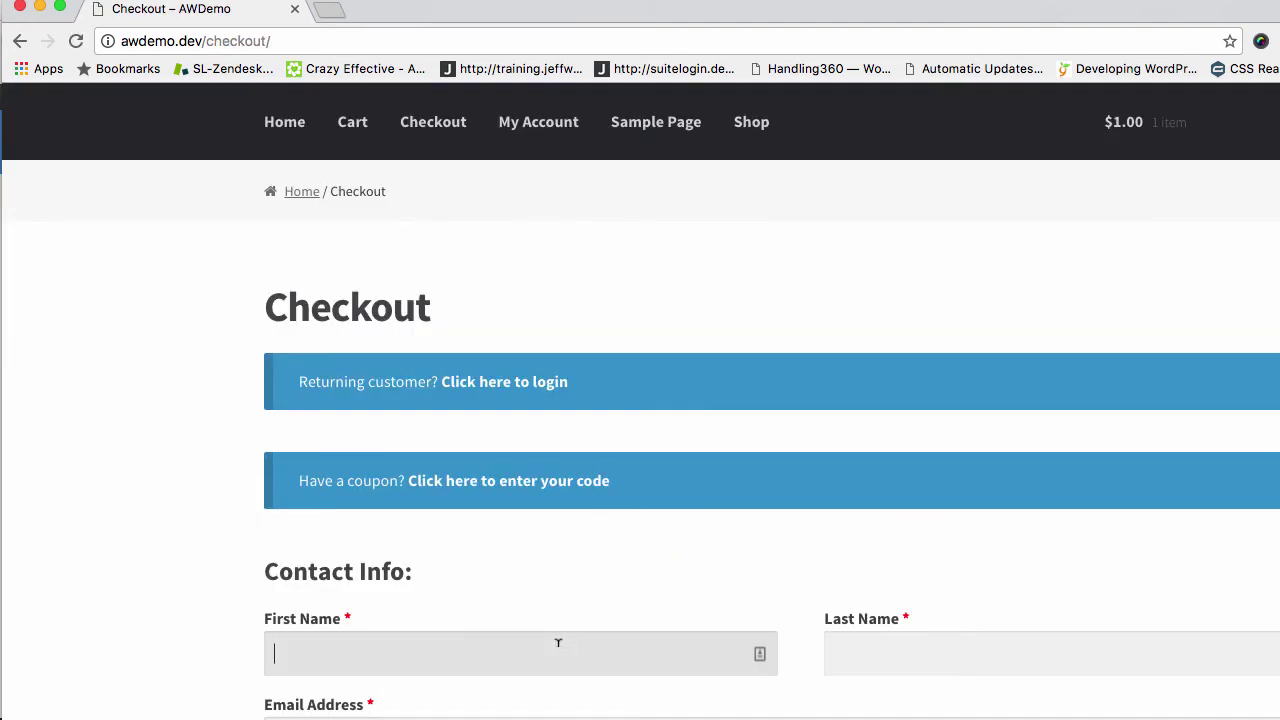
scroll(558, 643, "down", 2)
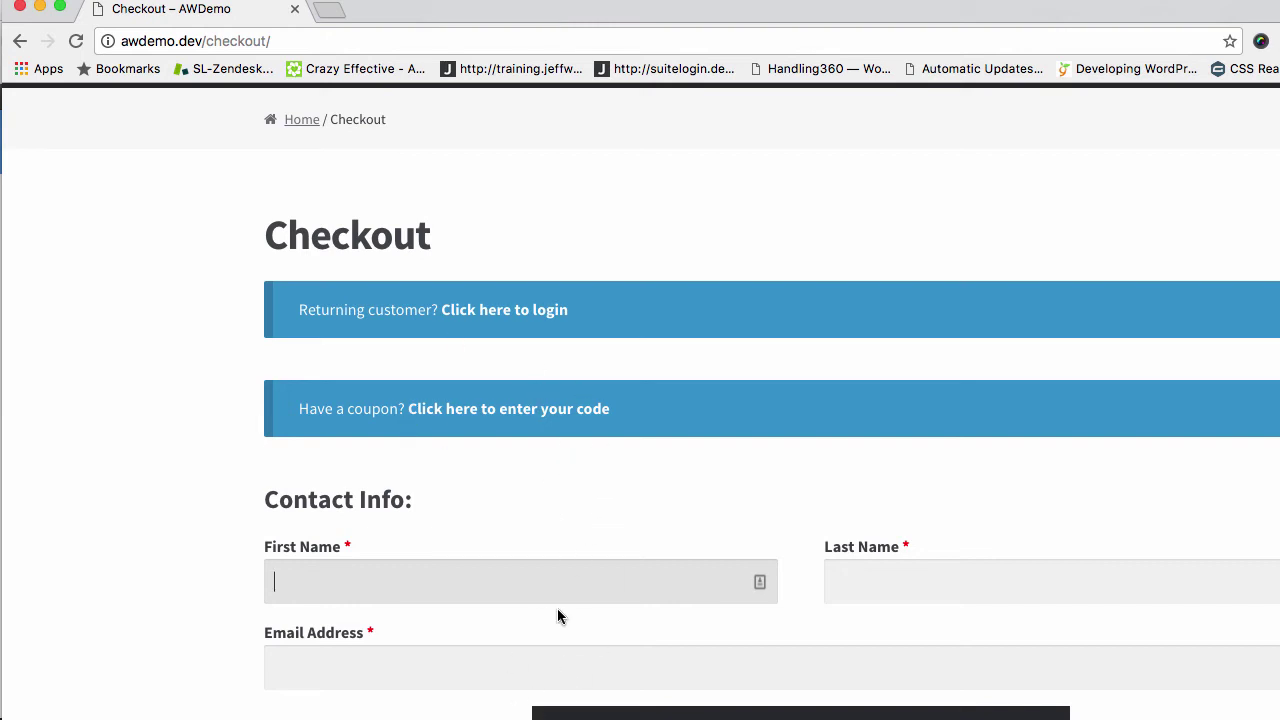
scroll(558, 612, "down", 1)
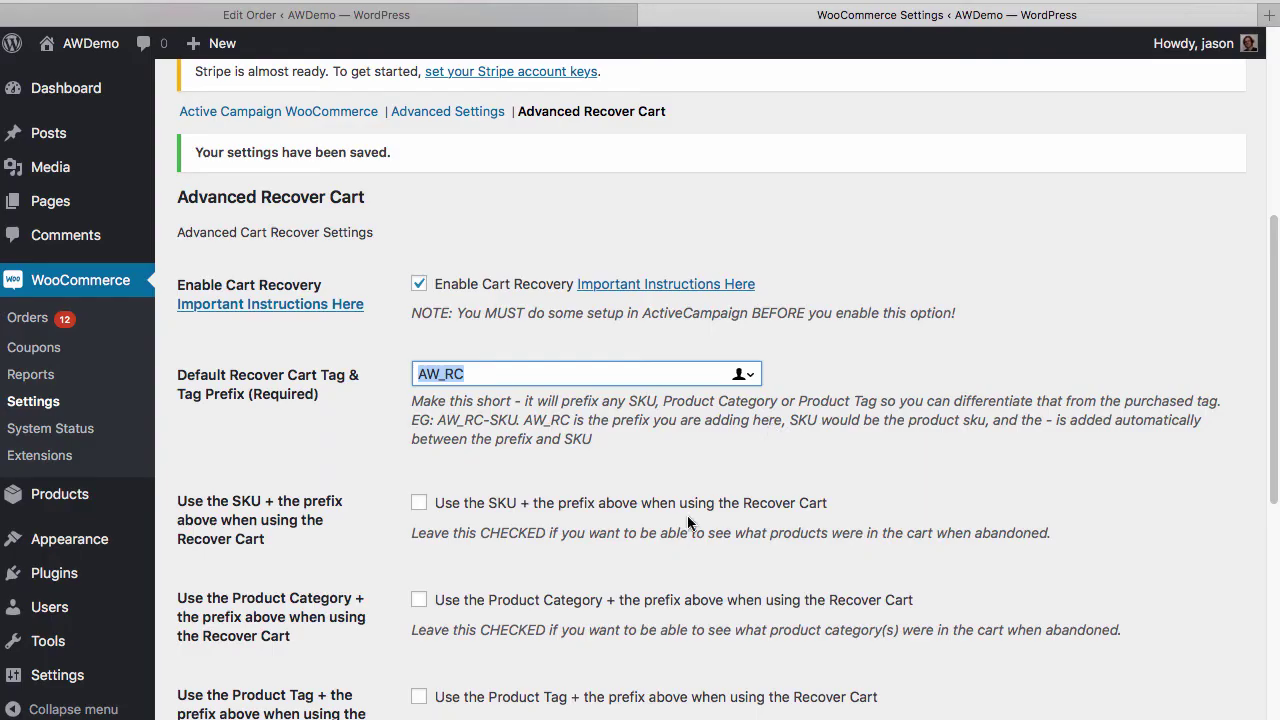
Toggle 'Use the SKU + the prefix' (AW_RC) on and back off in Advanced Recover Cart settings
left_click(687, 515)
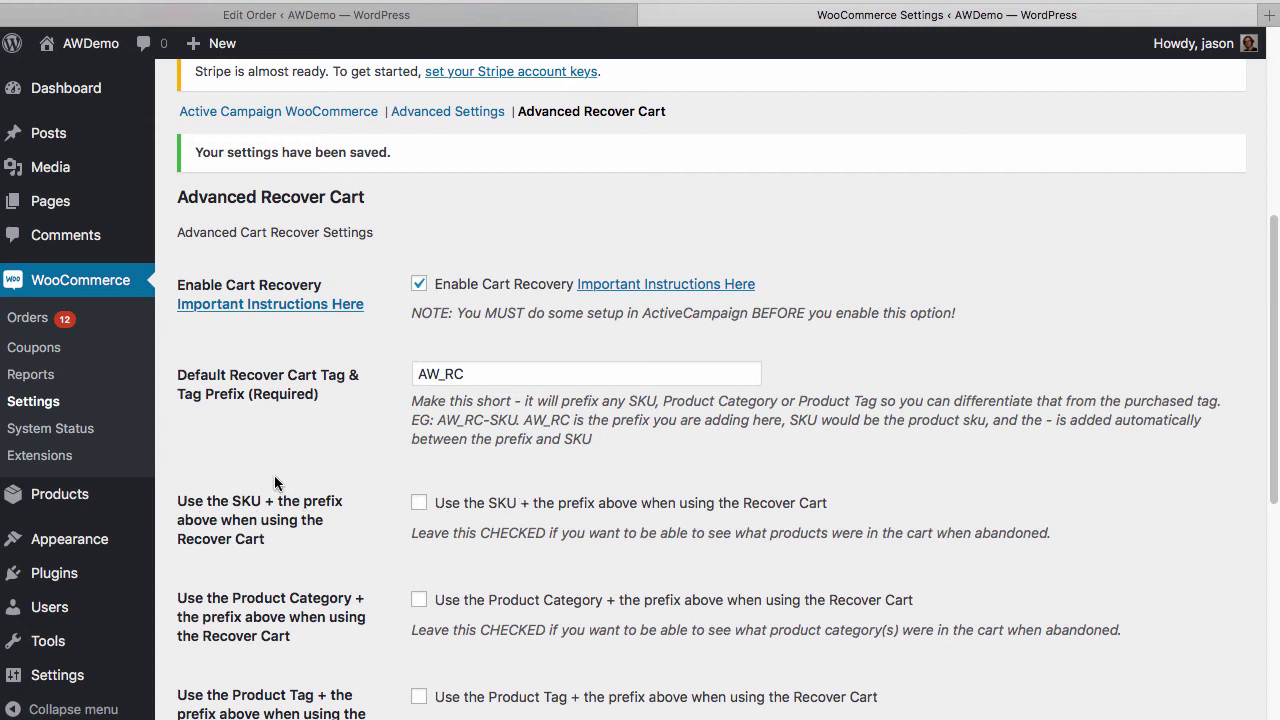
left_click(440, 504)
double_click(457, 364)
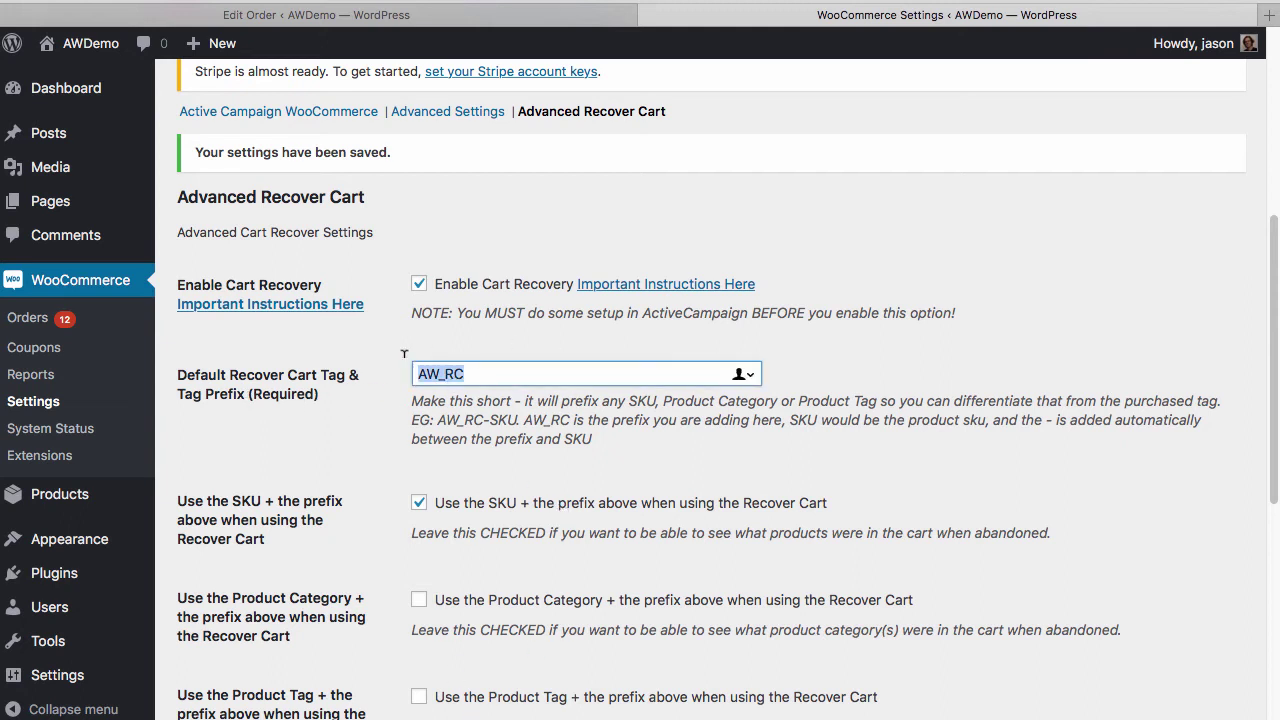
left_click(420, 504)
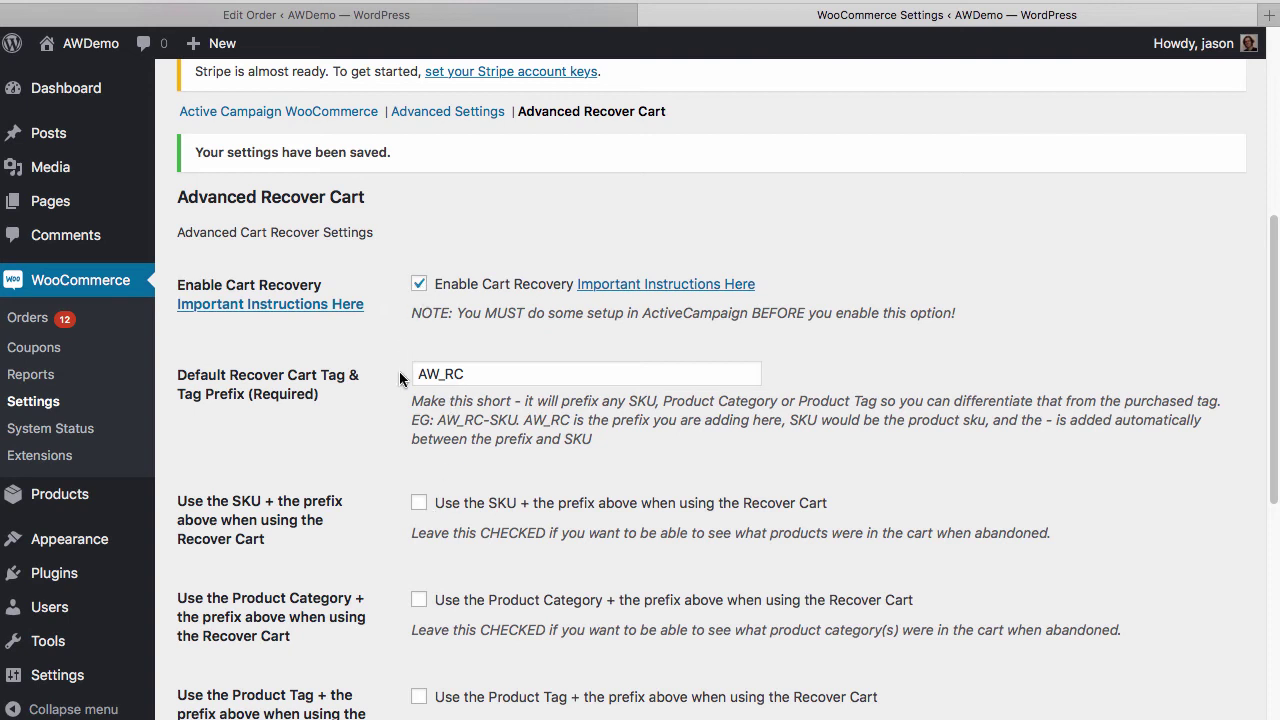
Select the AW_RC tag prefix value in Advanced Recover Cart settings
left_click_drag(413, 373, 503, 376)
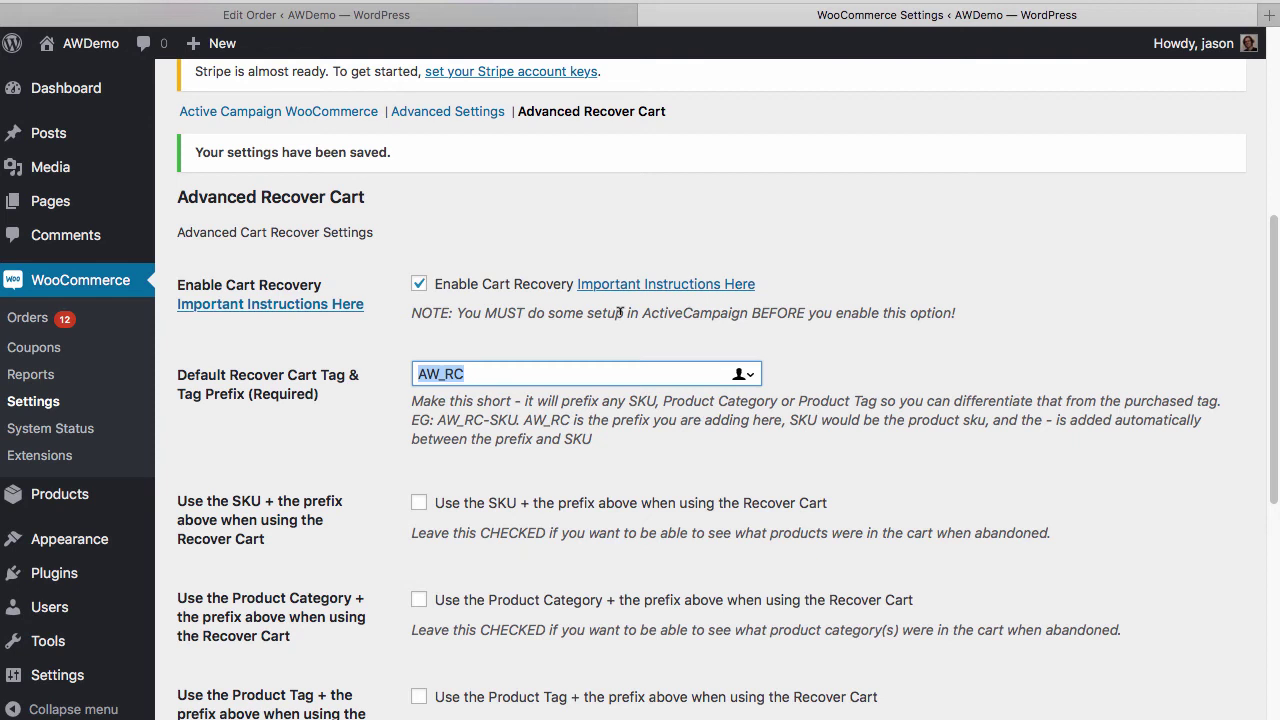
left_click(495, 374)
key("super+a")
Tick the 'SKU + prefix', 'Product Category + prefix' and 'Product Tag + prefix' options
left_click(418, 503)
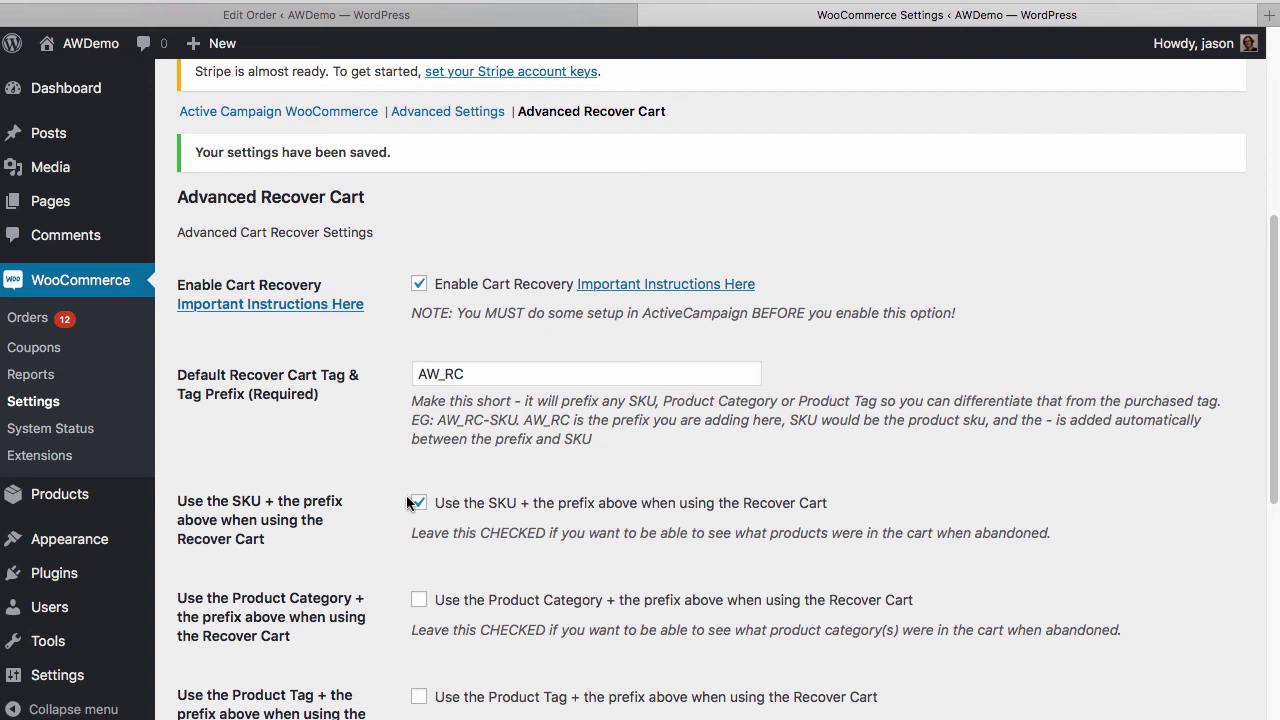
scroll(412, 510, "down", 3)
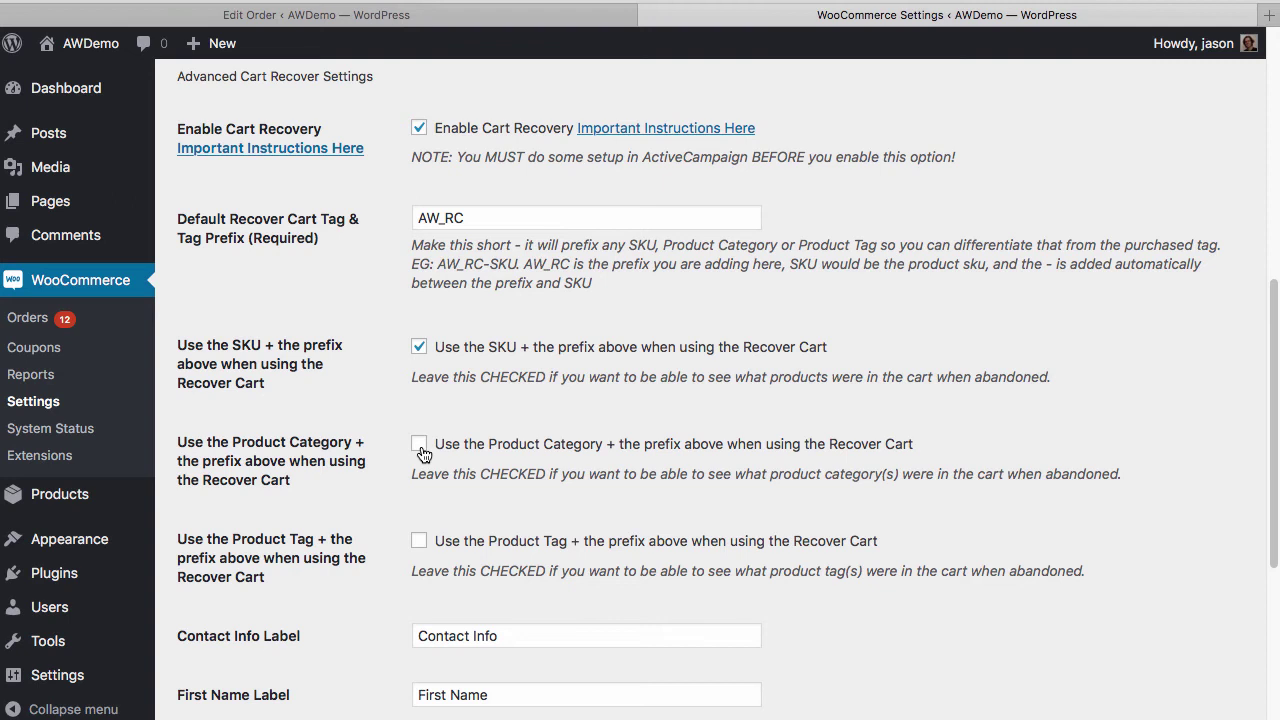
left_click(421, 448)
left_click_drag(397, 347, 1000, 390)
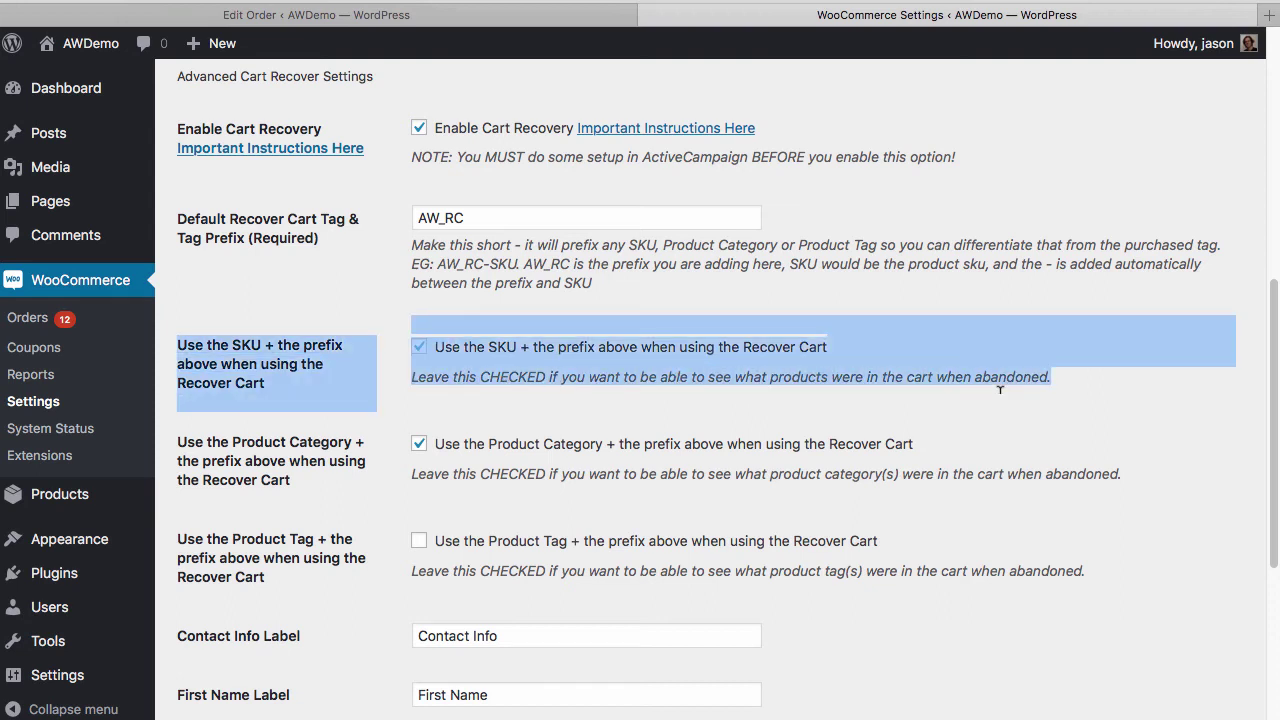
left_click(404, 441)
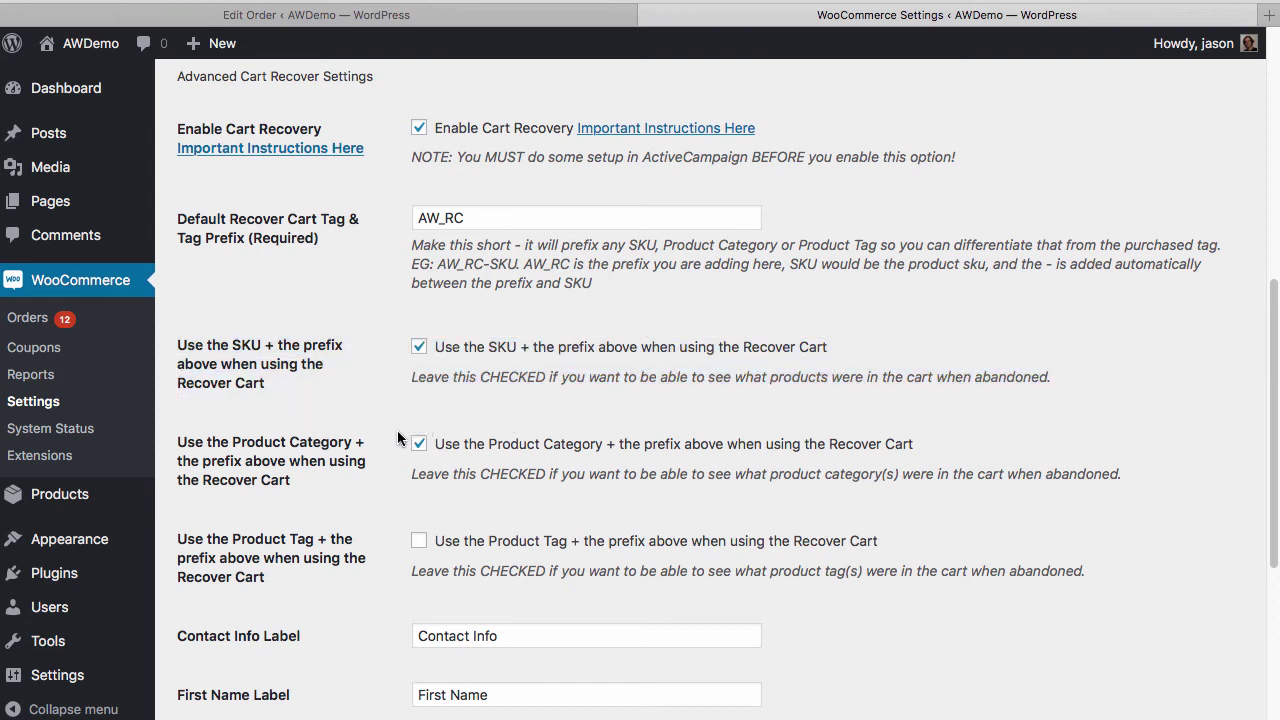
left_click_drag(404, 441, 177, 443)
left_click_drag(529, 447, 1199, 477)
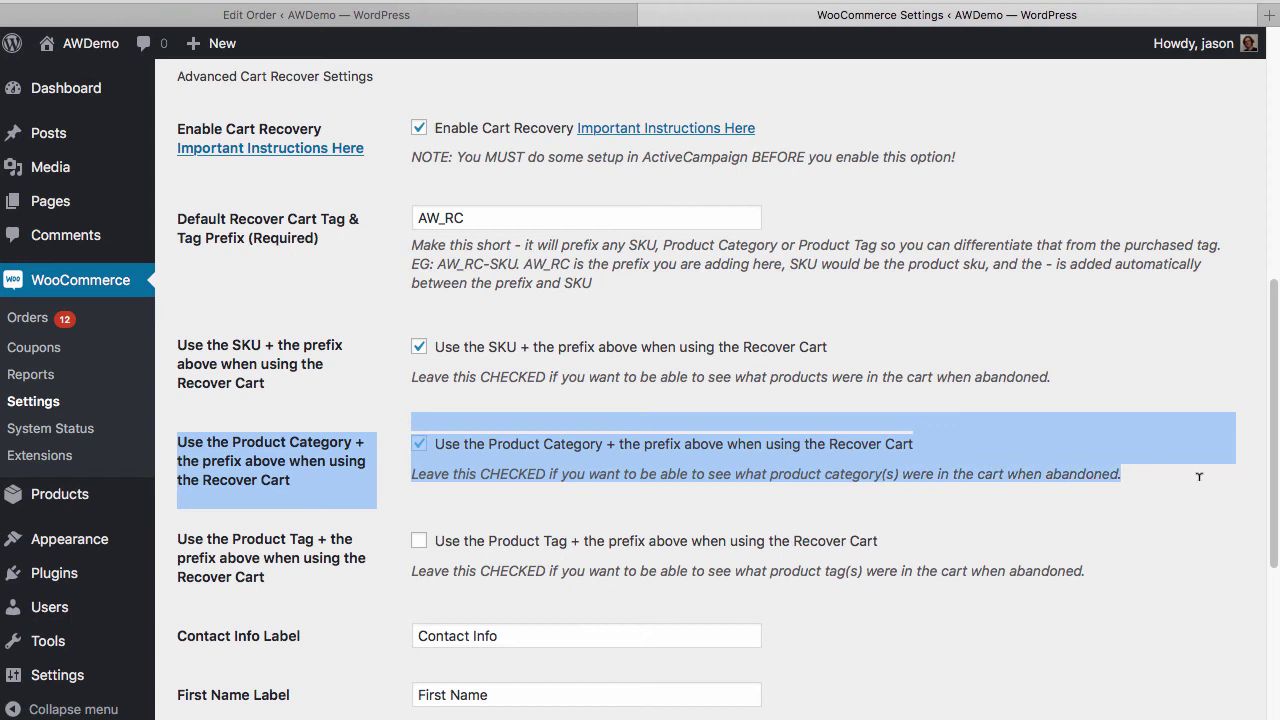
left_click(428, 548)
left_click(422, 544)
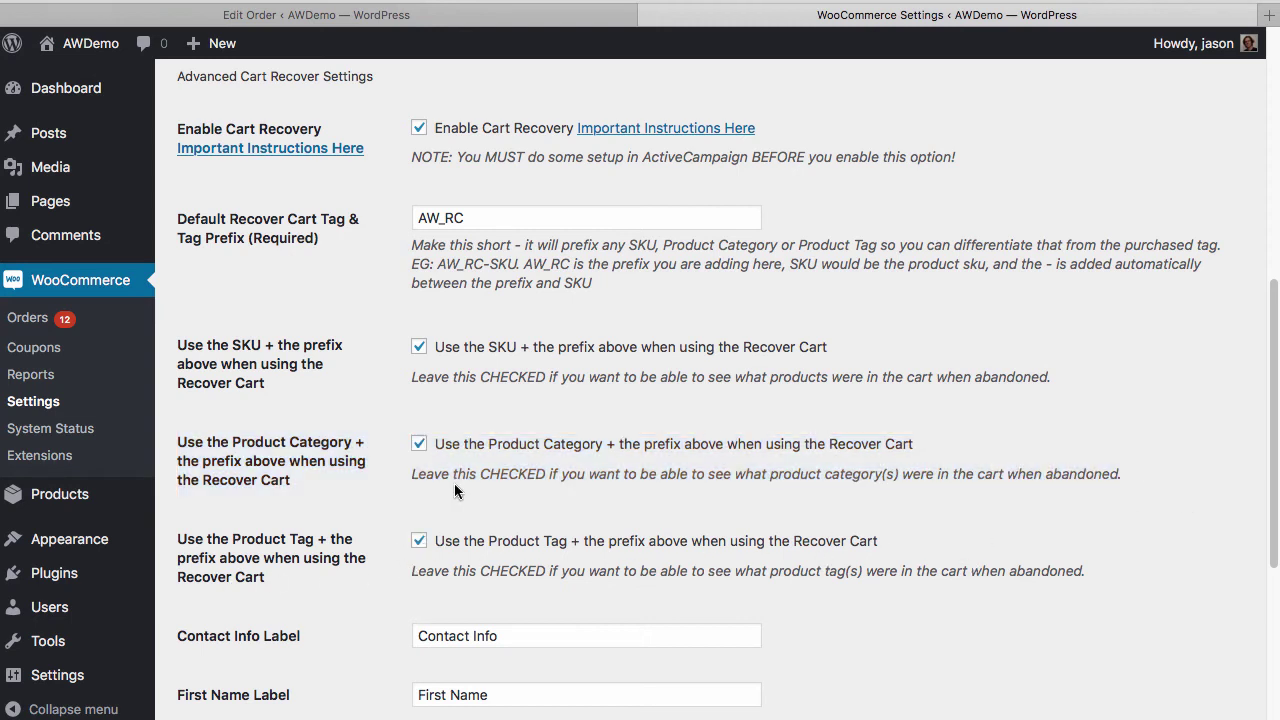
left_click_drag(466, 522, 1151, 571)
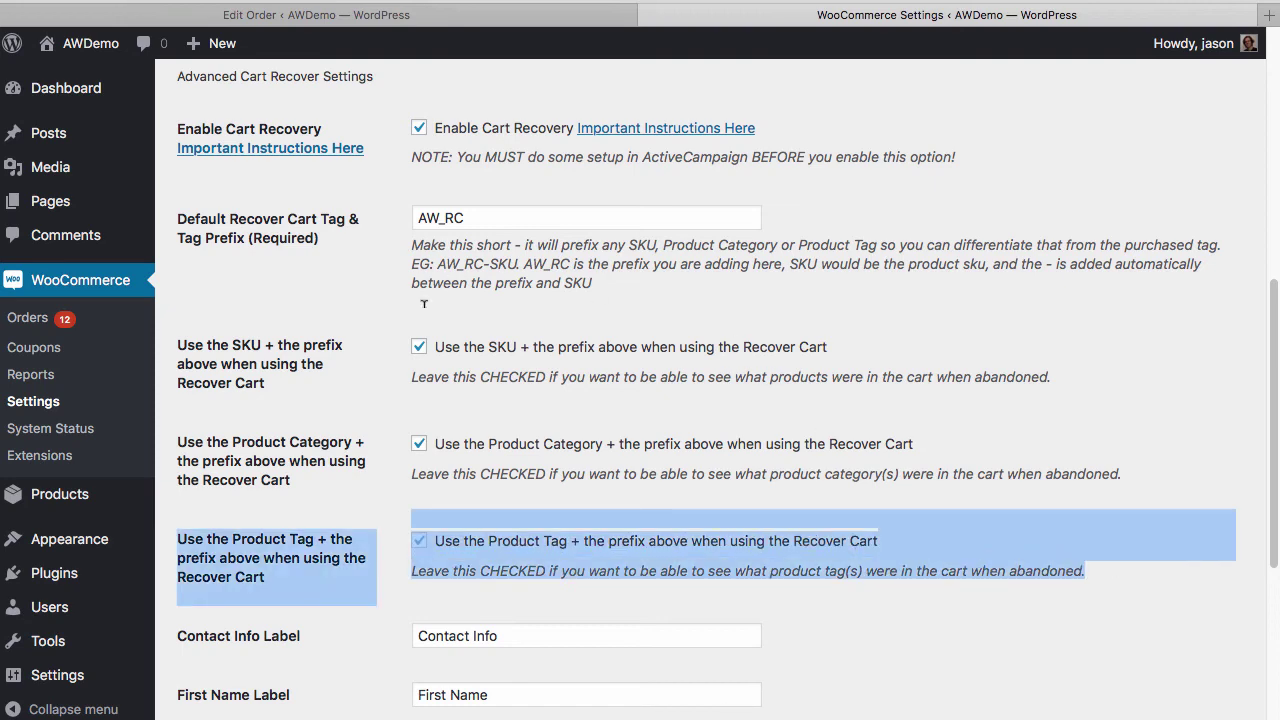
scroll(480, 494, "down", 5)
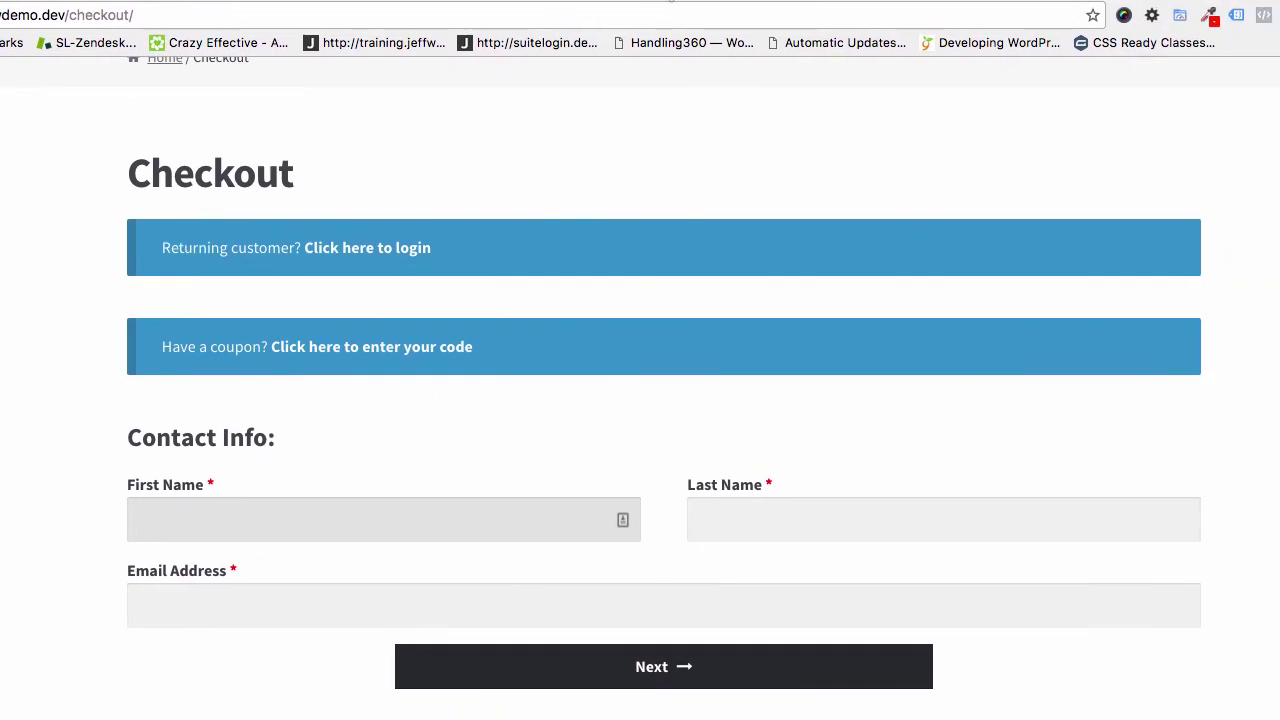
Rename the Contact Info label to '1) Contact Info' and save the settings
scroll(632, 362, "down", 3)
scroll(600, 370, "up", 1)
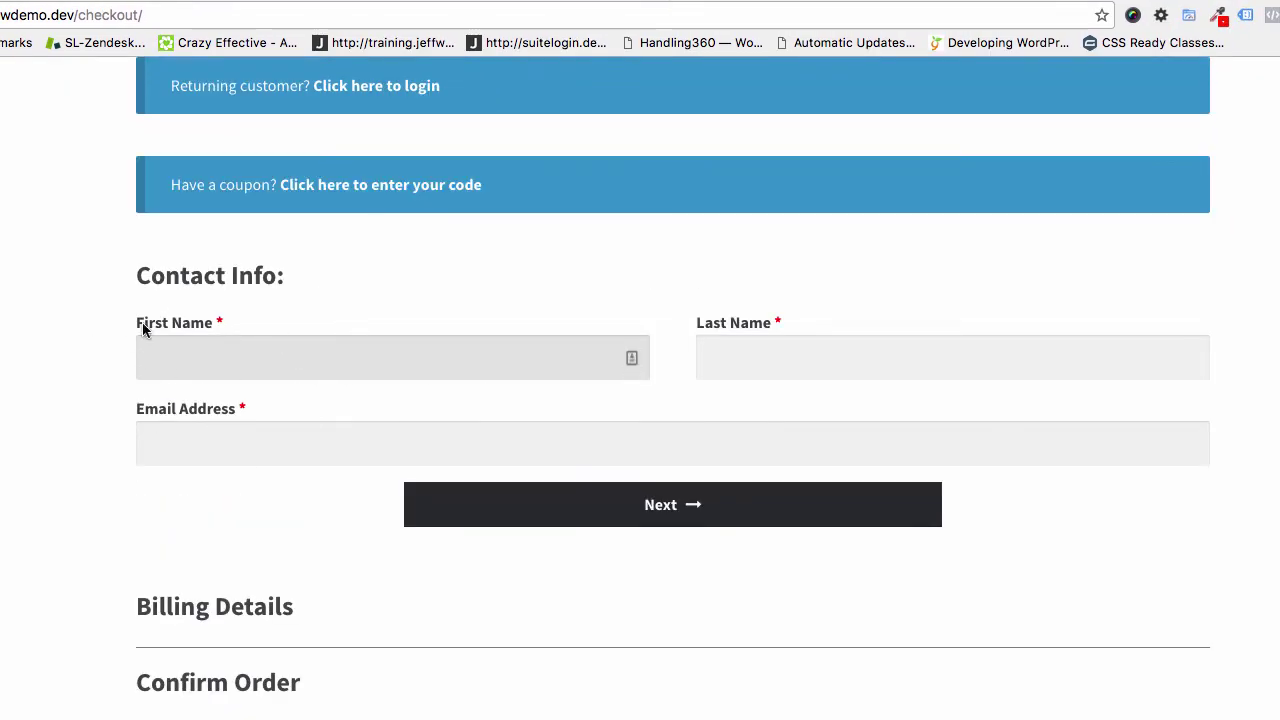
left_click_drag(137, 323, 156, 323)
left_click_drag(245, 325, 586, 331)
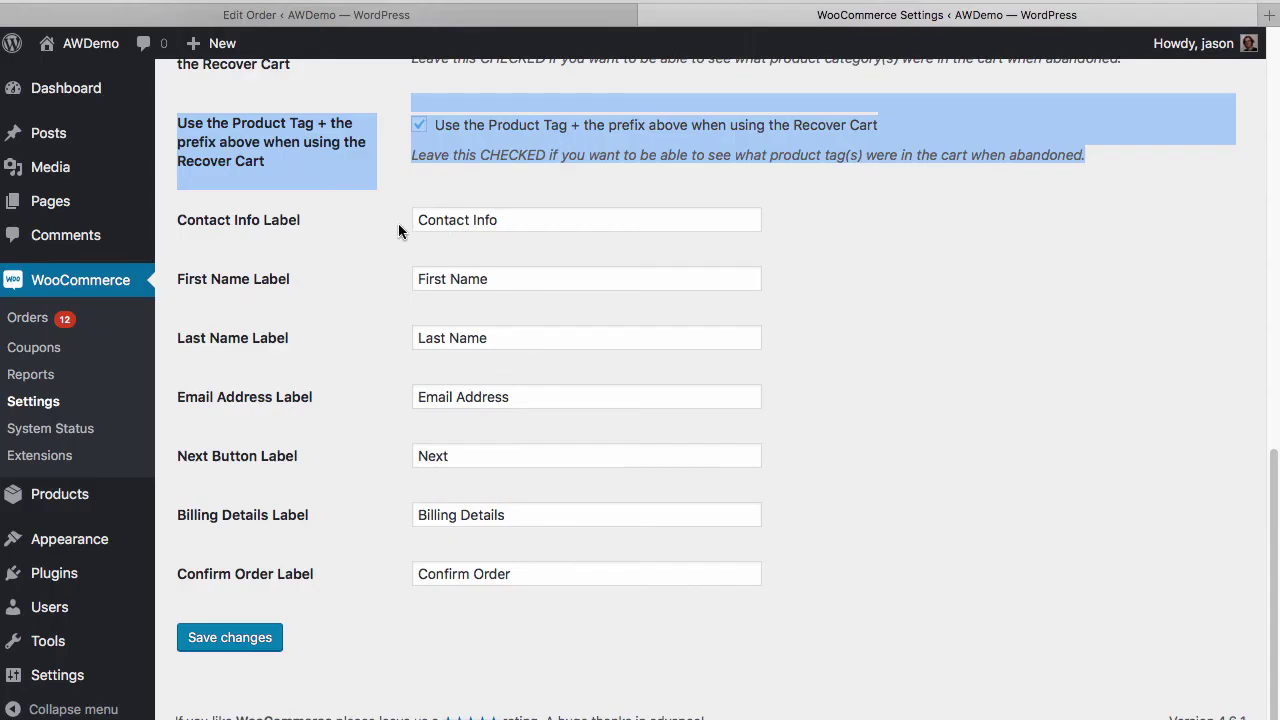
left_click(398, 223)
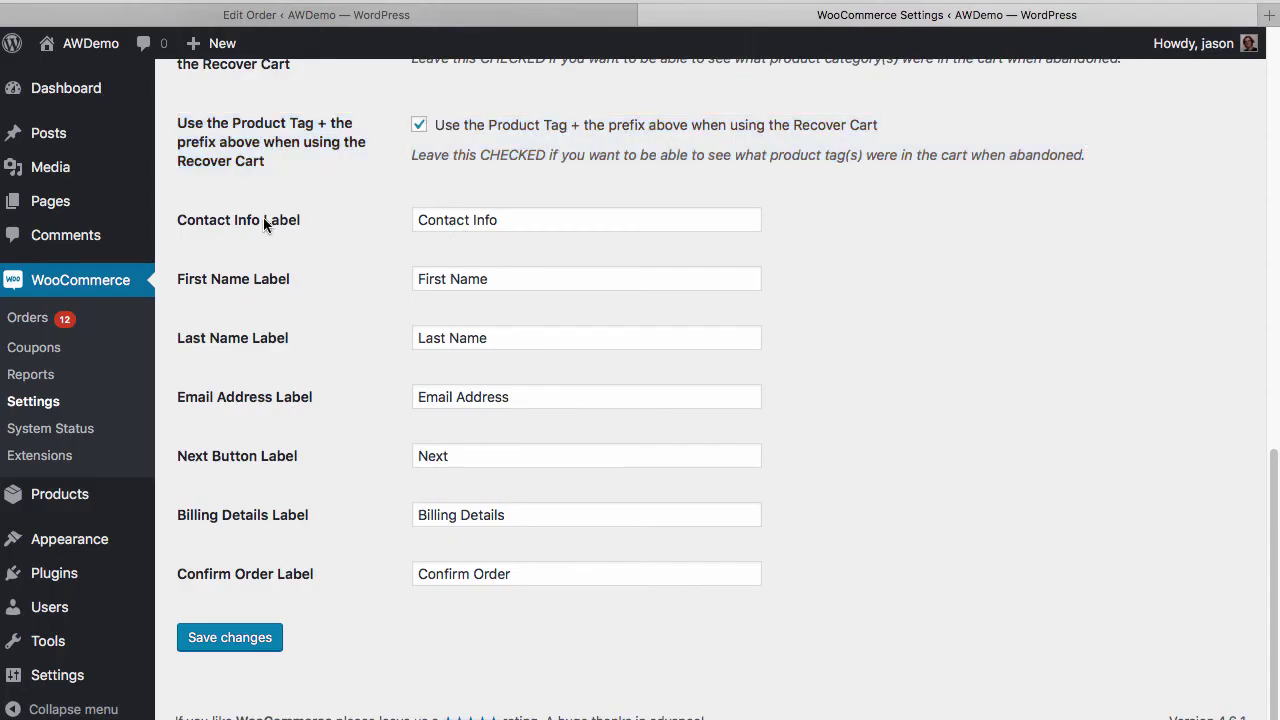
left_click(545, 215)
left_click_drag(528, 217, 357, 213)
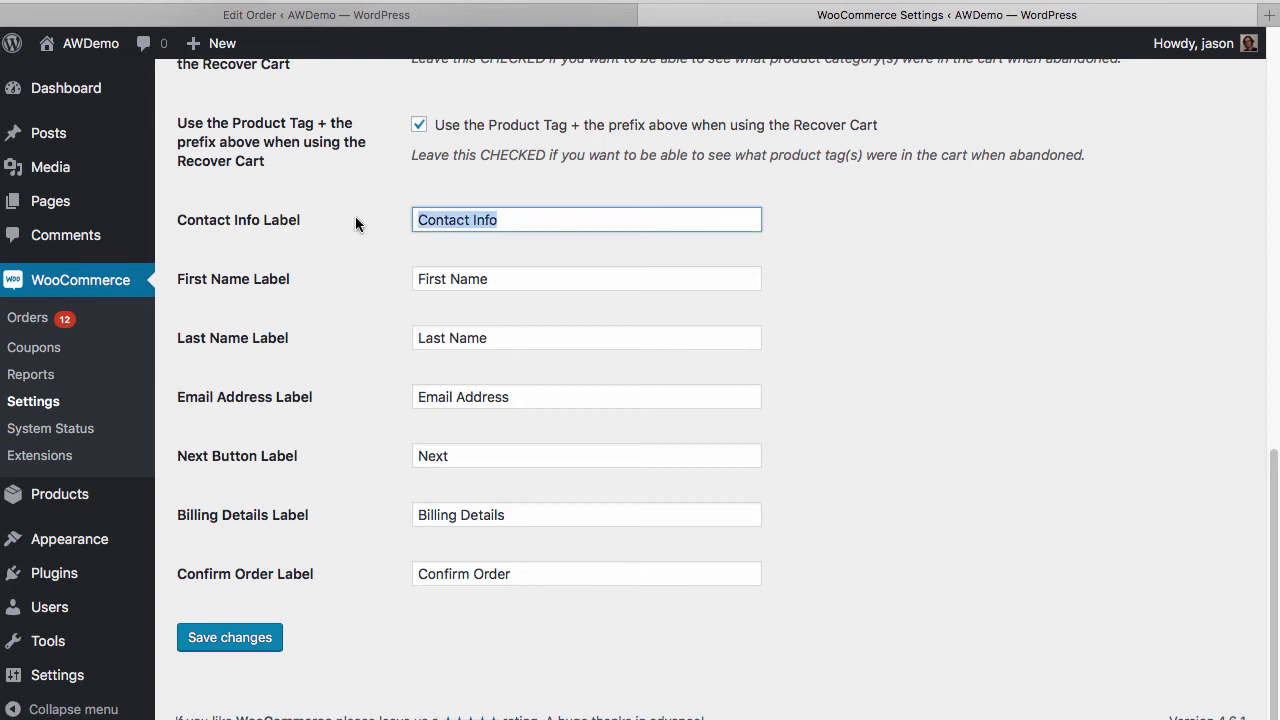
type("Start Here:")
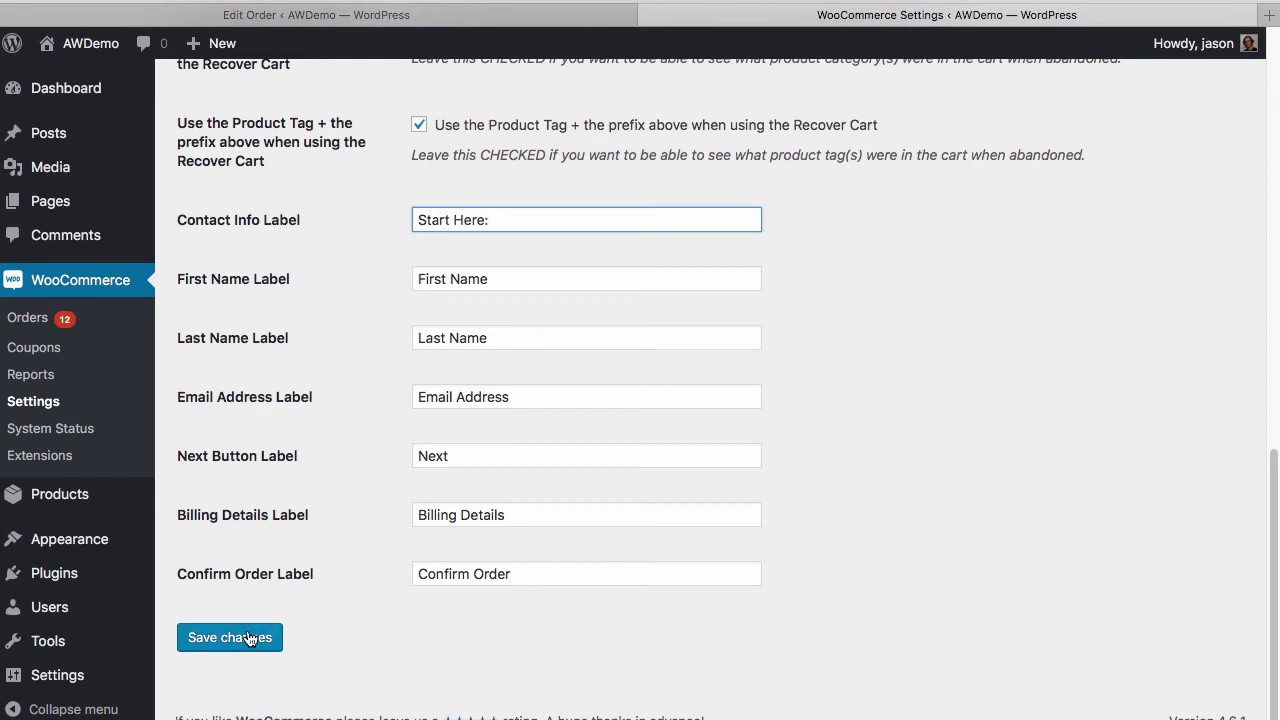
key("super+z")
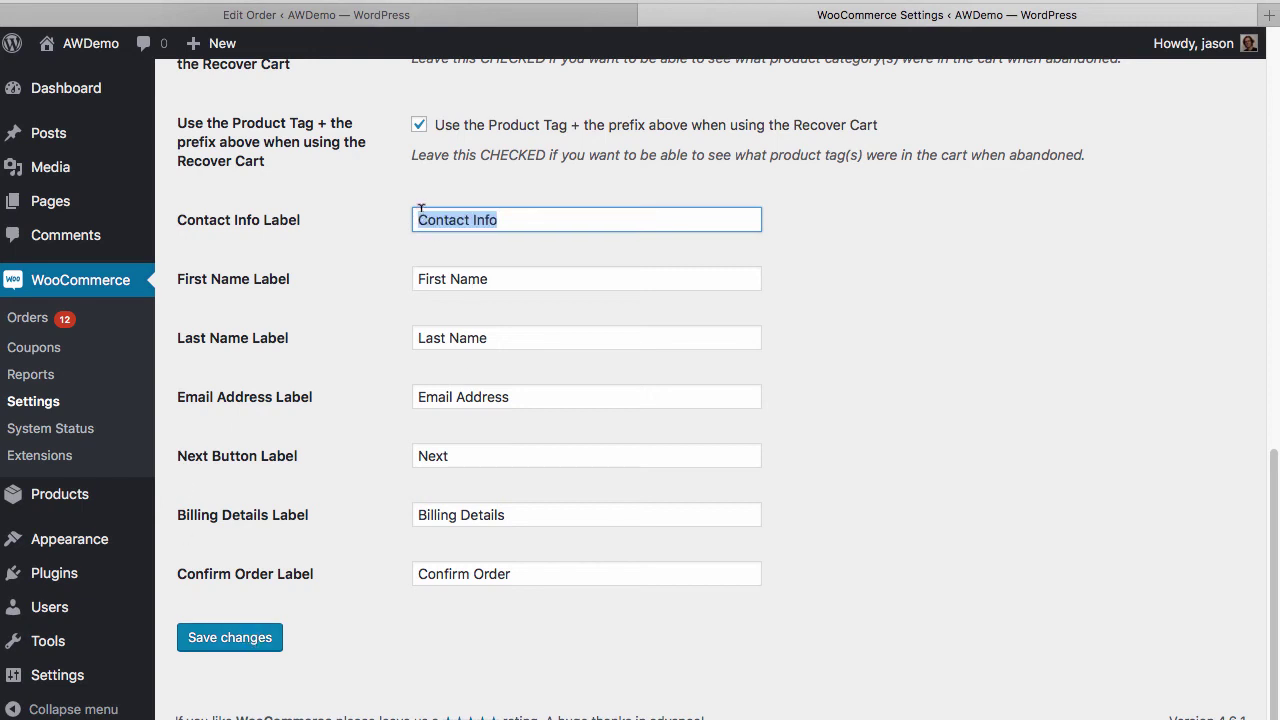
left_click(421, 210)
type("1)")
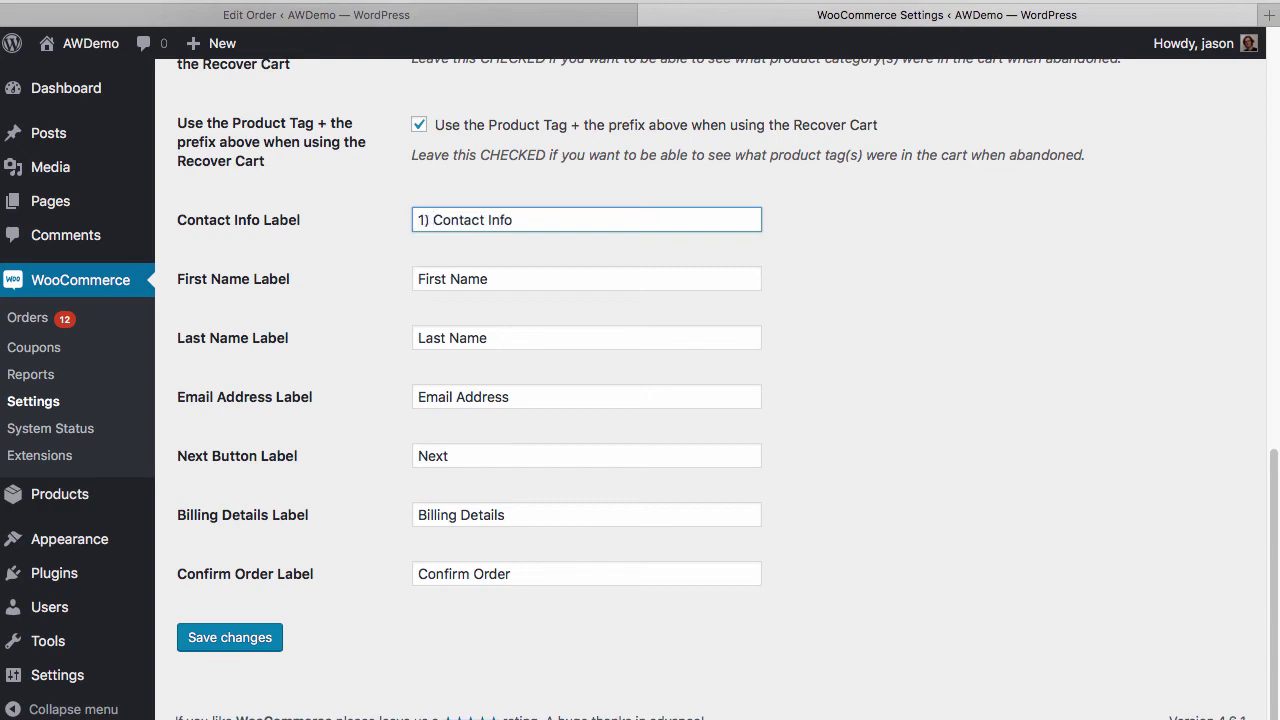
left_click(229, 638)
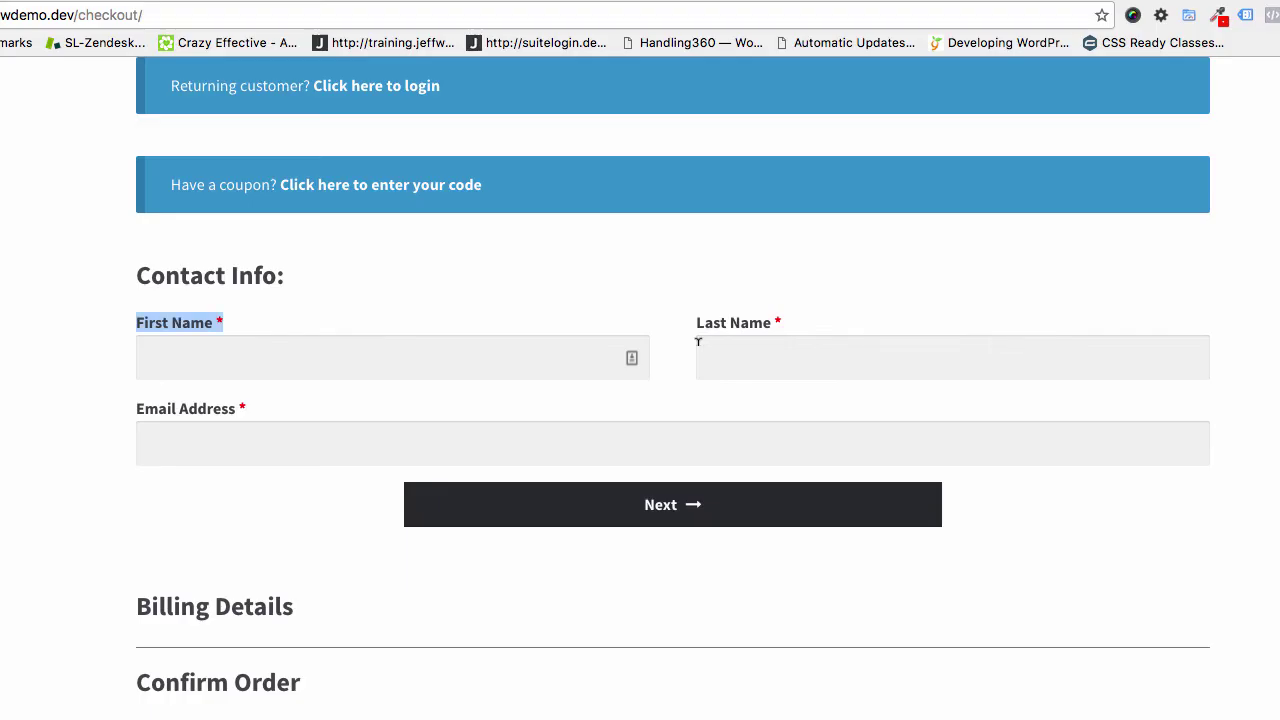
Change the First Name Label to 'Primero Nombre' and save
left_click_drag(131, 275, 334, 280)
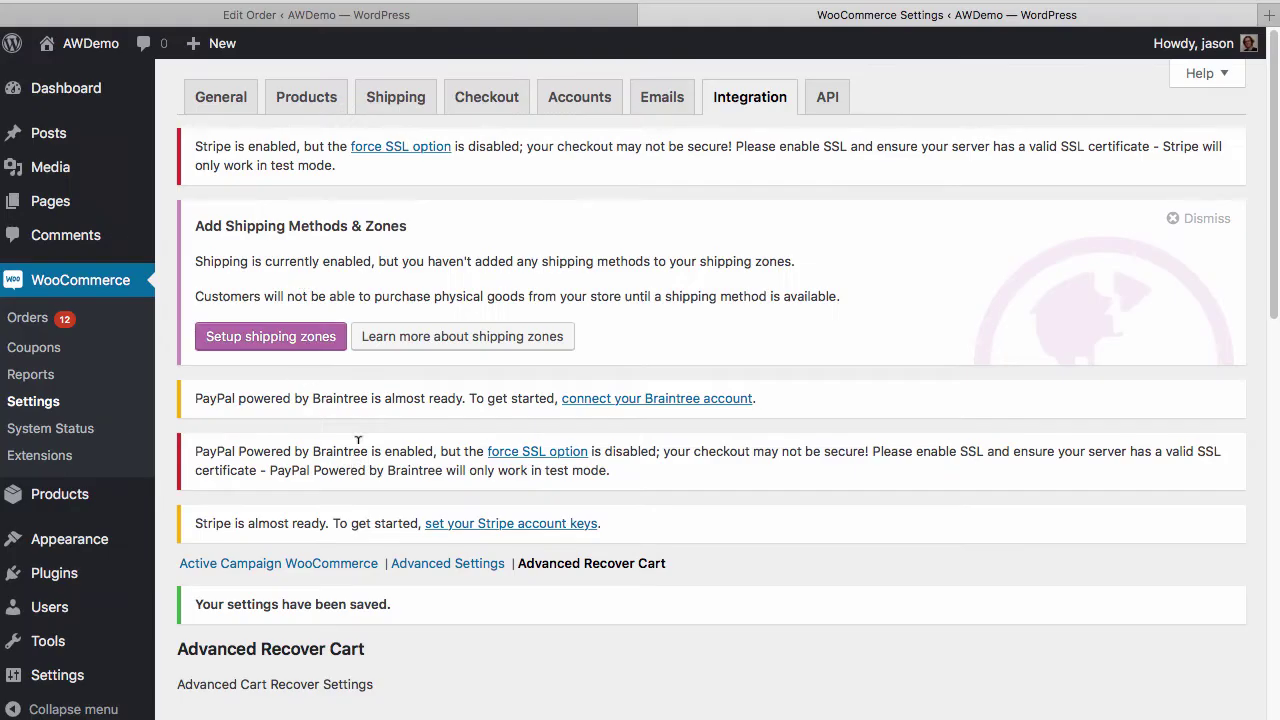
scroll(361, 436, "down", 15)
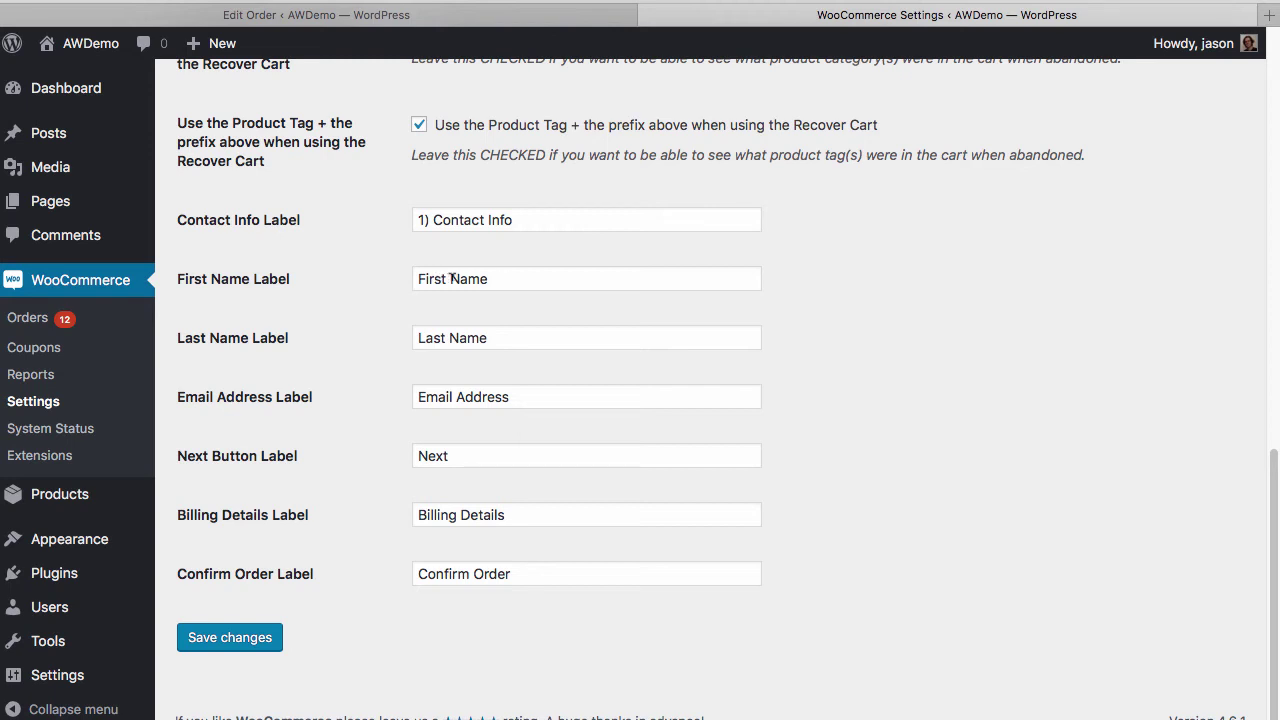
left_click_drag(451, 280, 557, 286)
key("BackSpace")
key("BackSpace")
key("BackSpace")
key("BackSpace")
key("BackSpace")
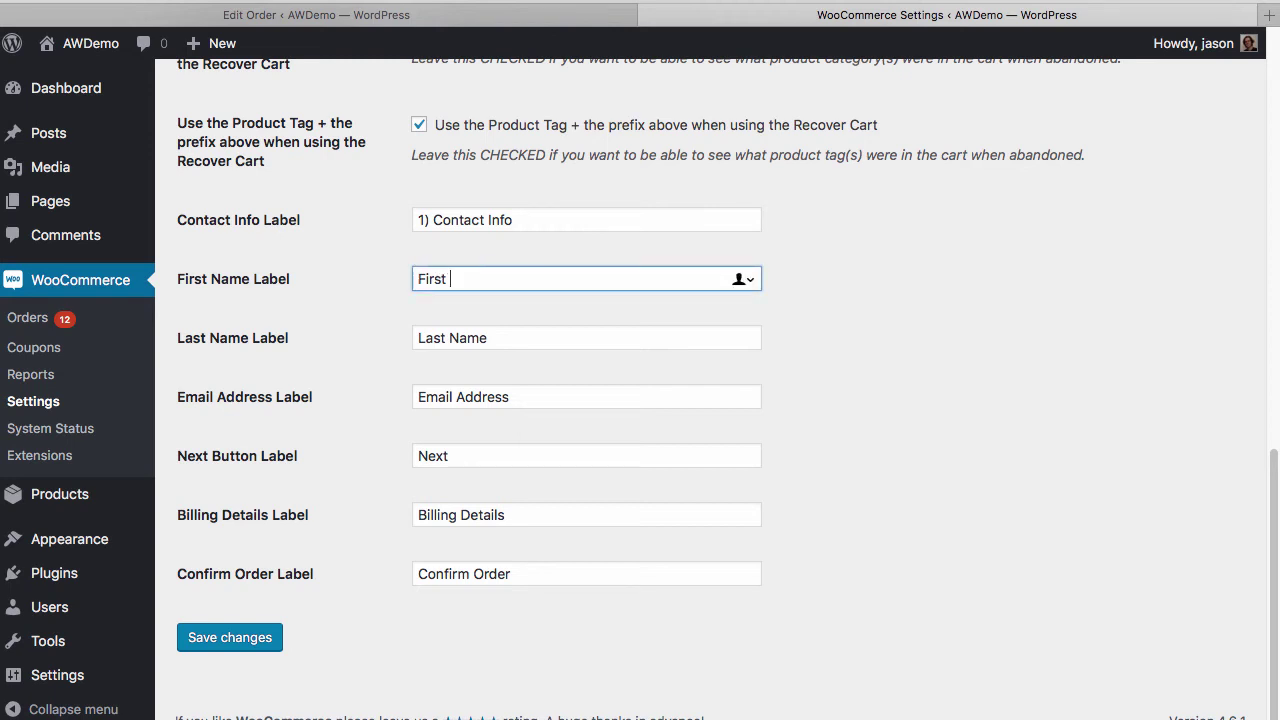
key("BackSpace")
type("Primero NO")
key("BackSpace")
type("ombre")
left_click(238, 640)
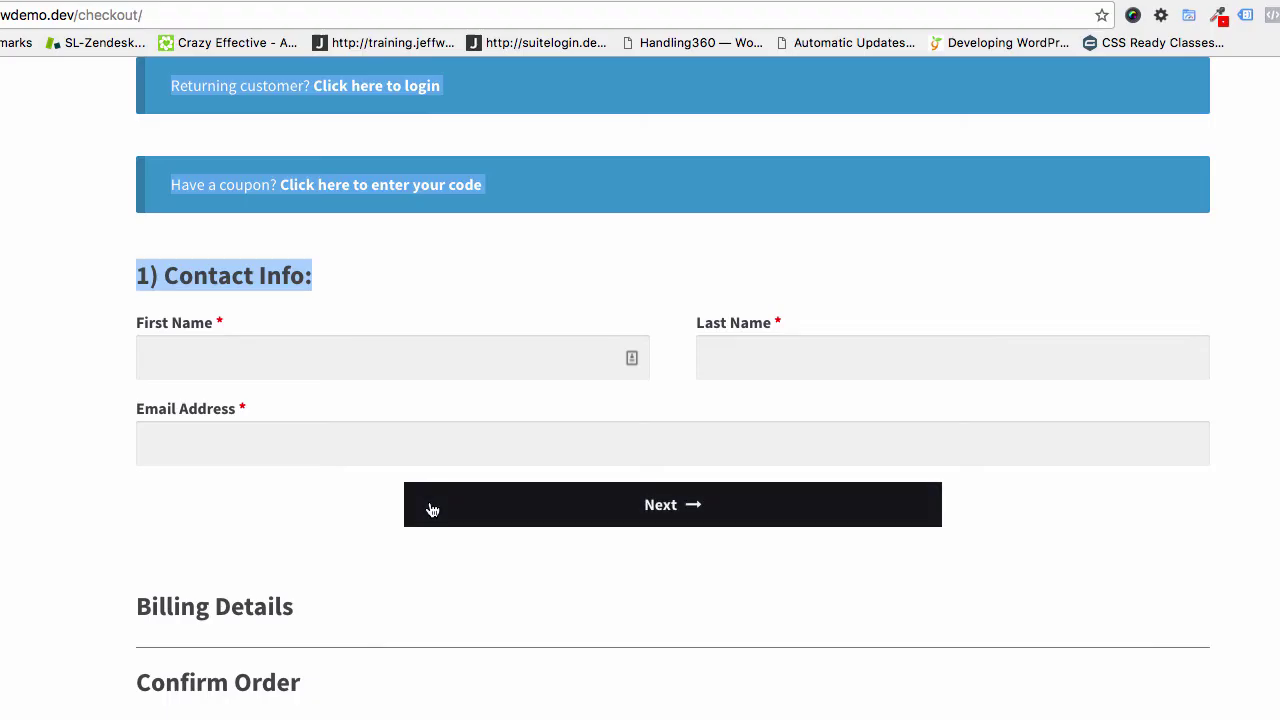
Reload the checkout to confirm the 'Primero Nombre' label appears
key("super+r")
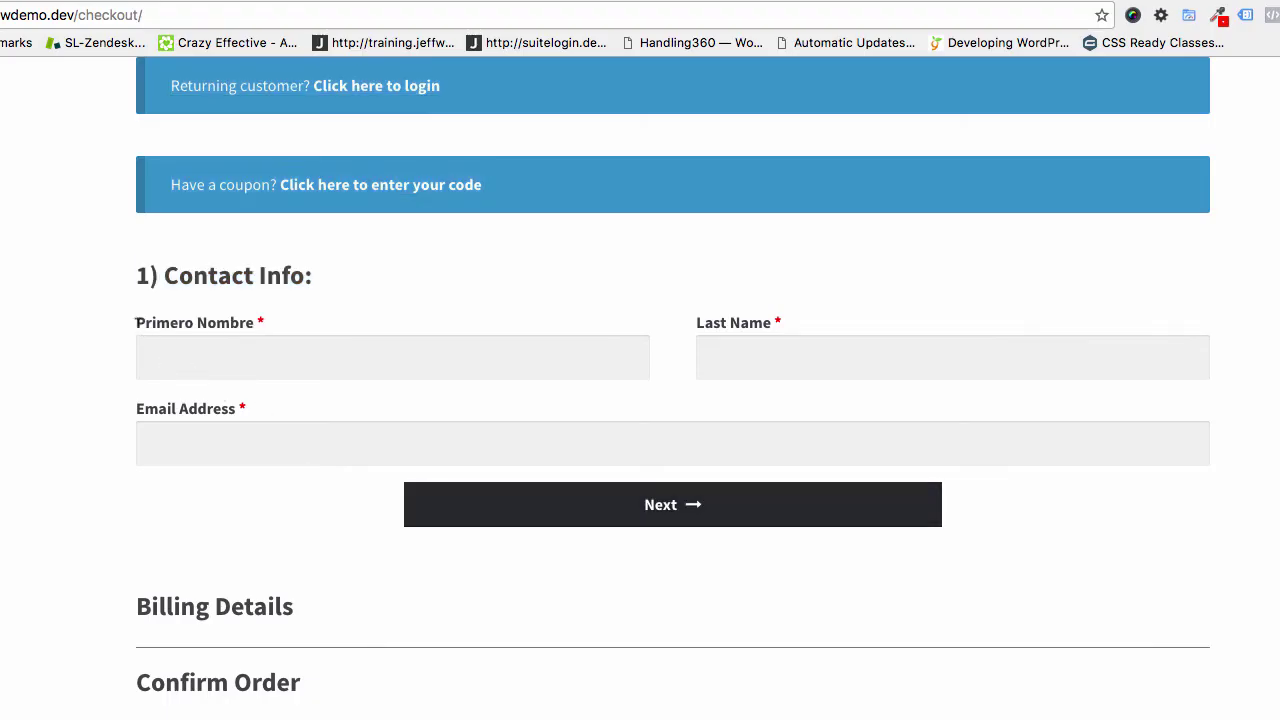
left_click_drag(134, 323, 283, 333)
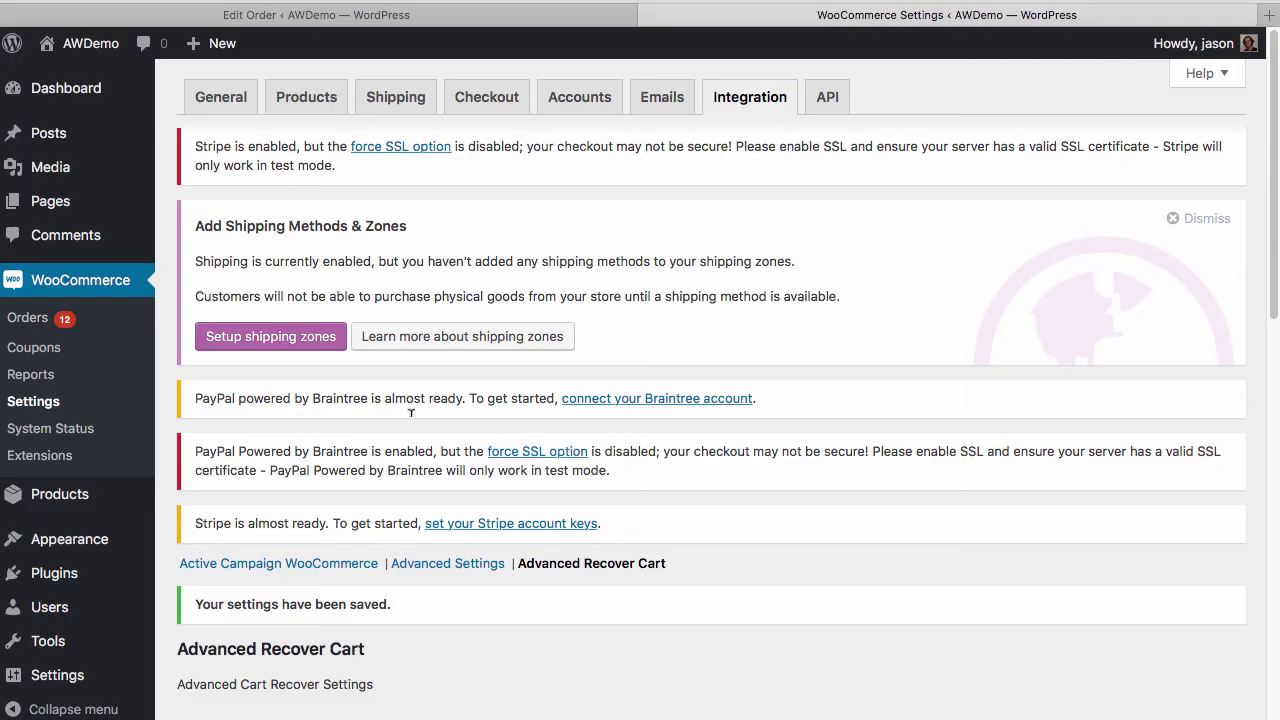
scroll(417, 455, "down", 15)
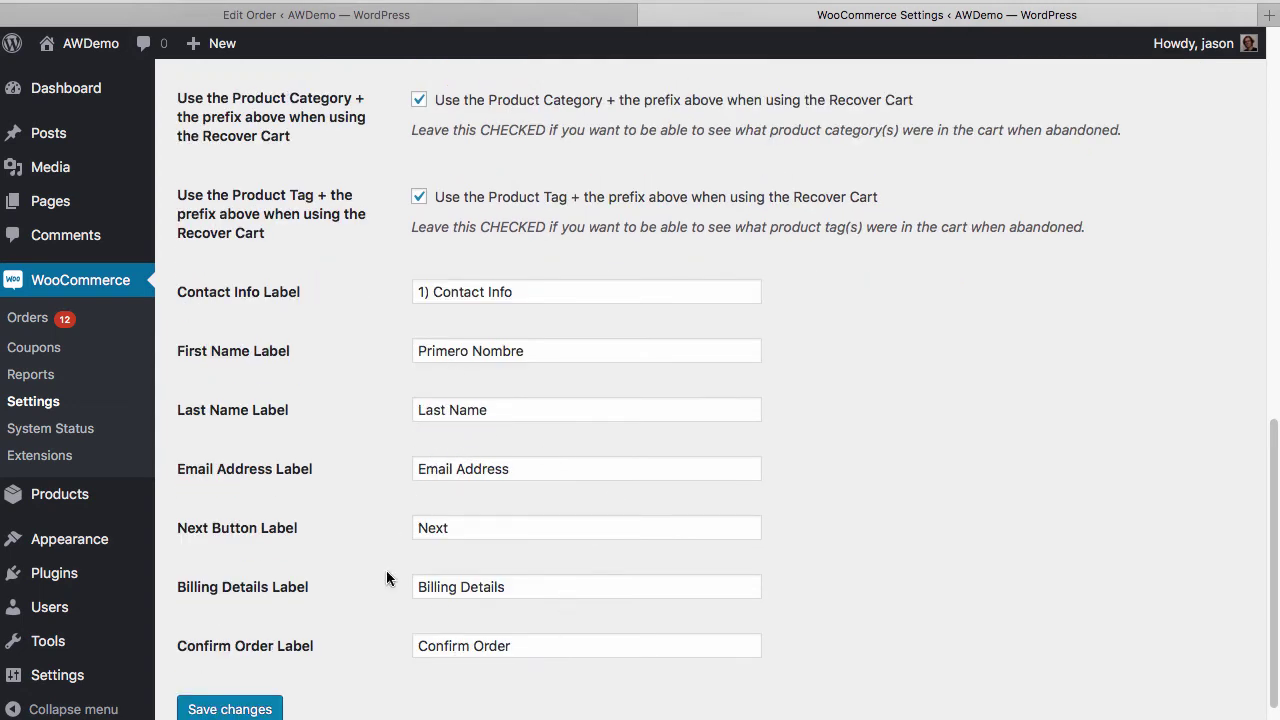
Number the section labels as '2) Billing Details' and '3) Confirm Order', and save
left_click(413, 587)
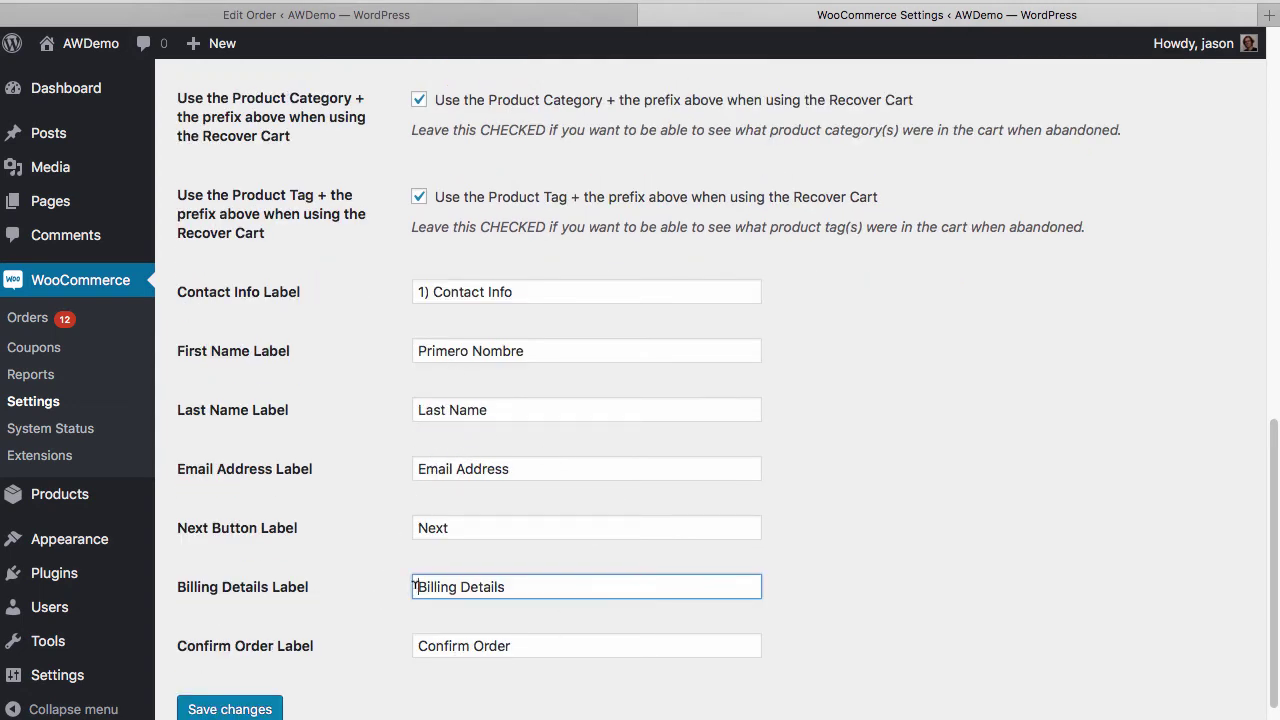
type("1")
key("BackSpace")
type("2)")
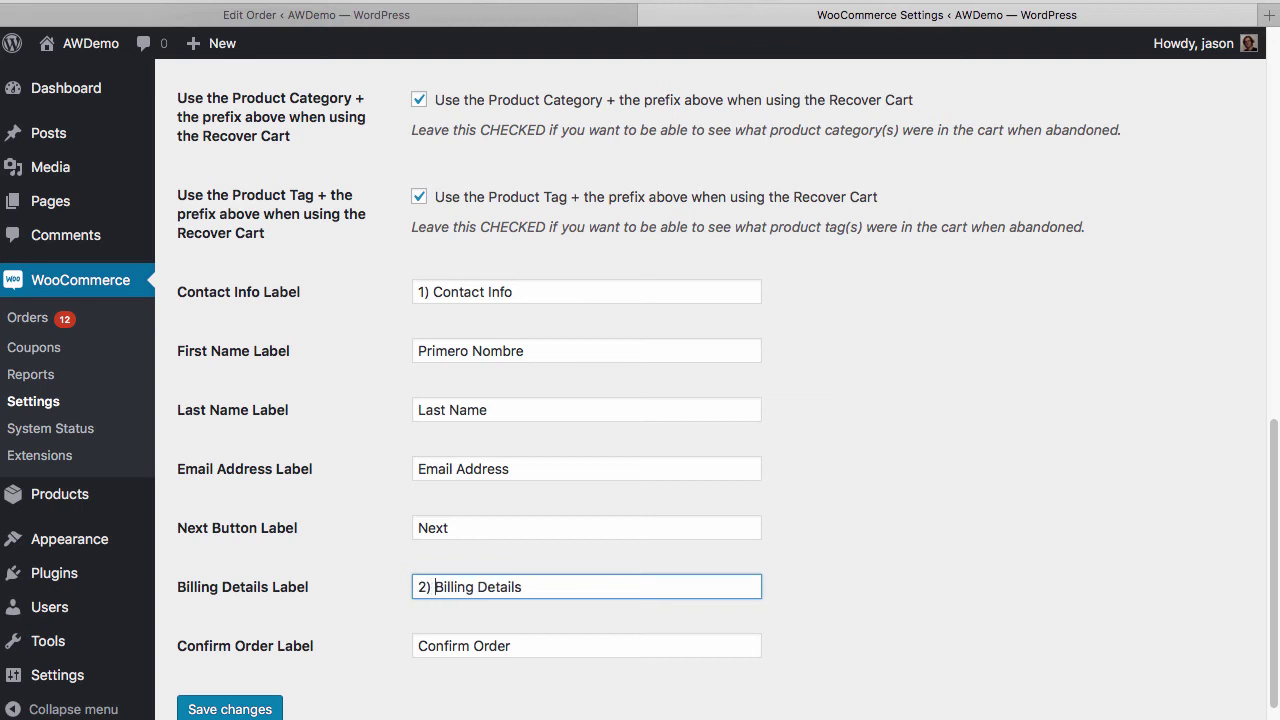
left_click(416, 645)
type("3)")
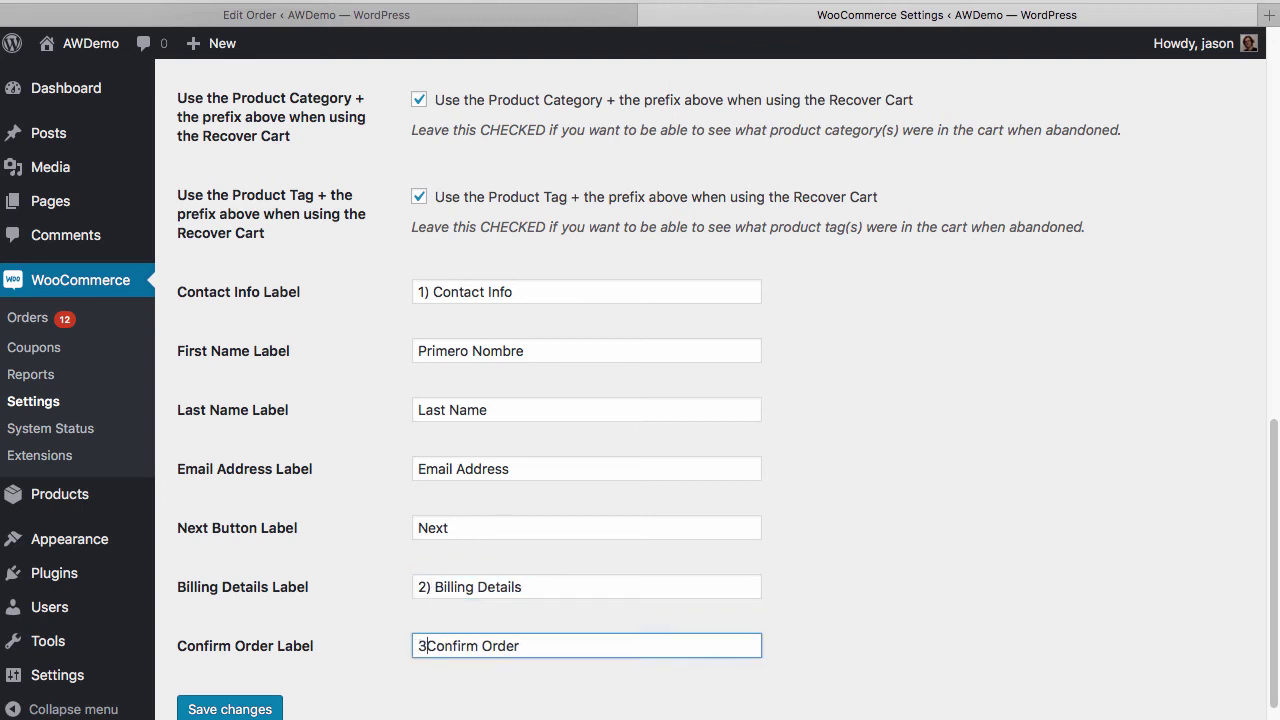
left_click(198, 711)
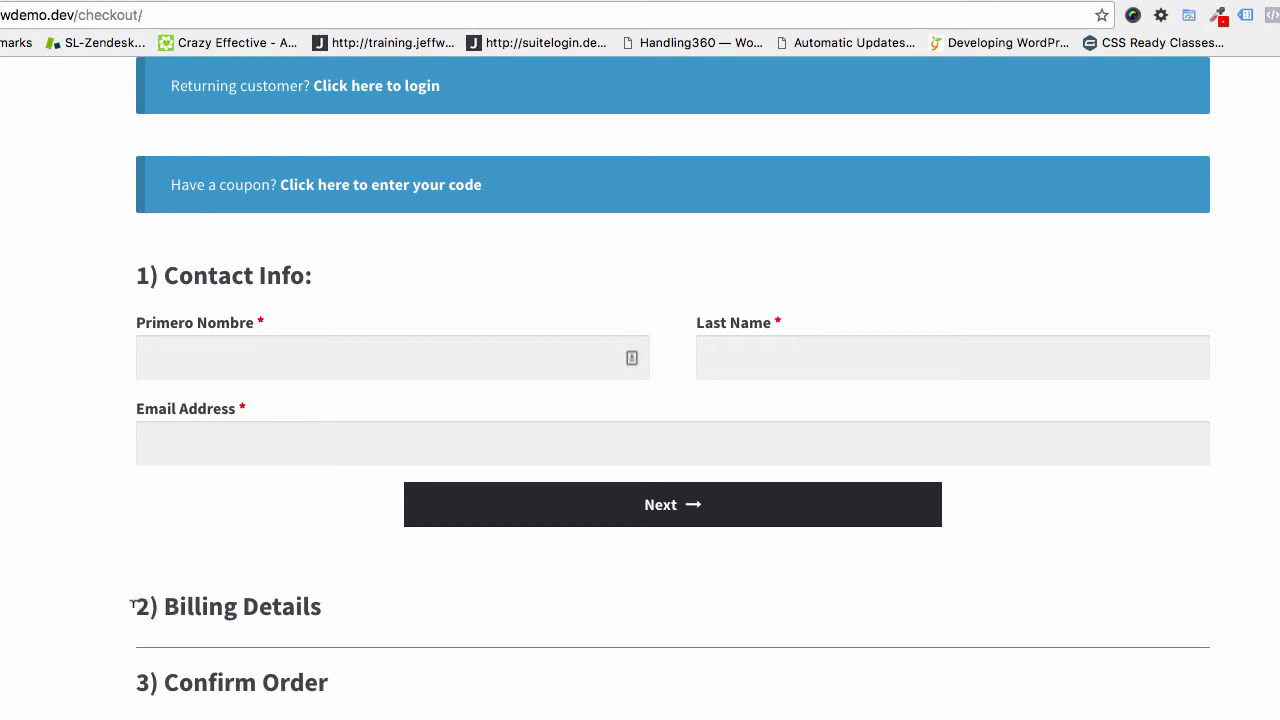
left_click_drag(134, 603, 343, 601)
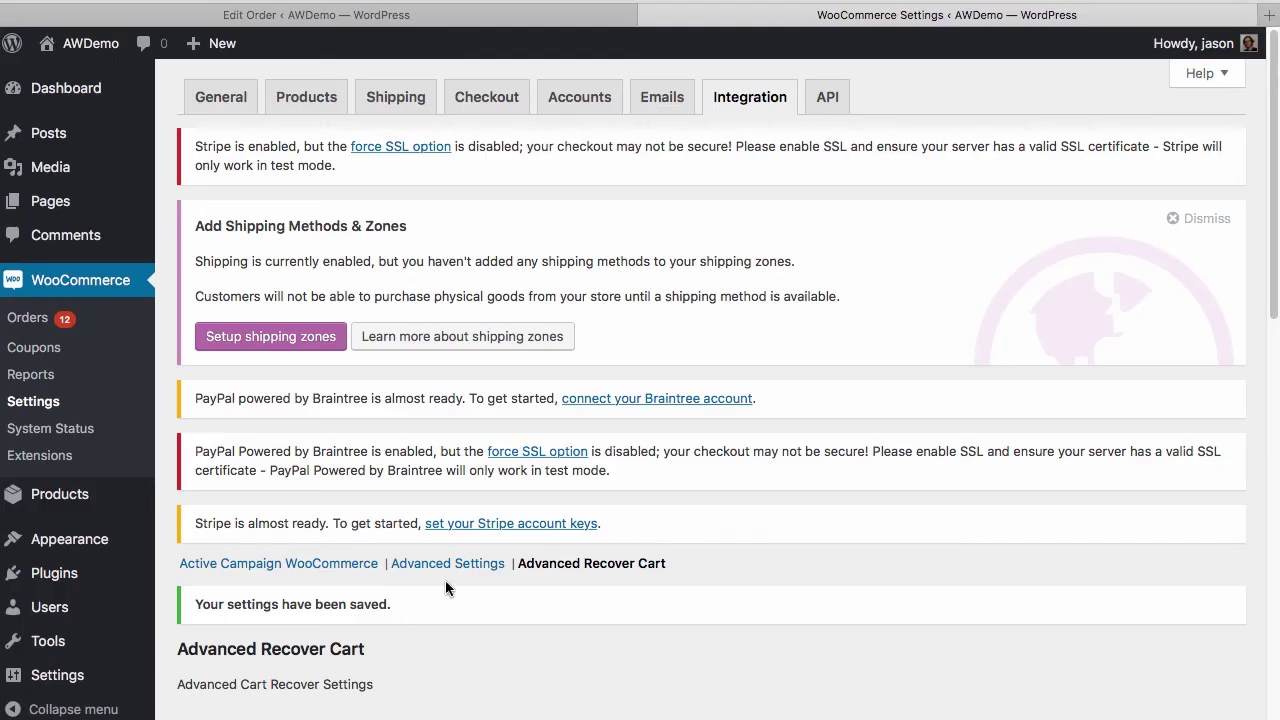
scroll(623, 477, "down", 10)
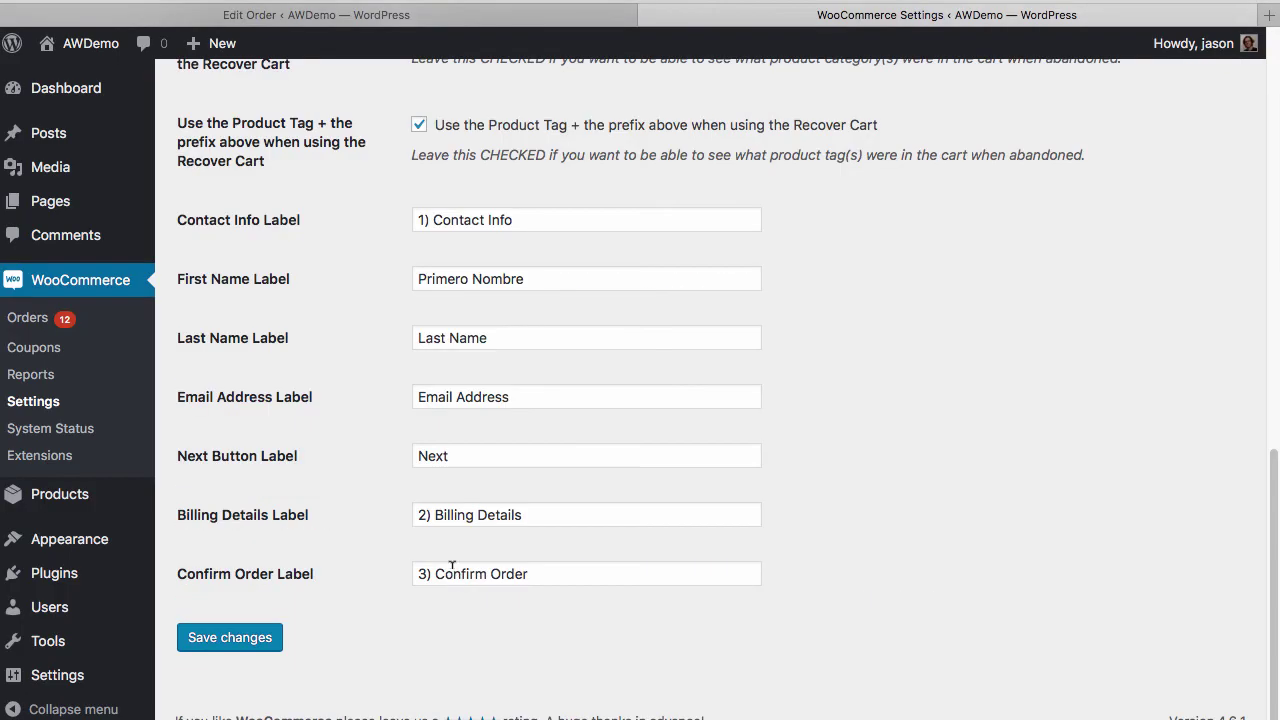
Set the Next Button Label to 'Proceed To Step 2', save, and reload the checkout
left_click(417, 450)
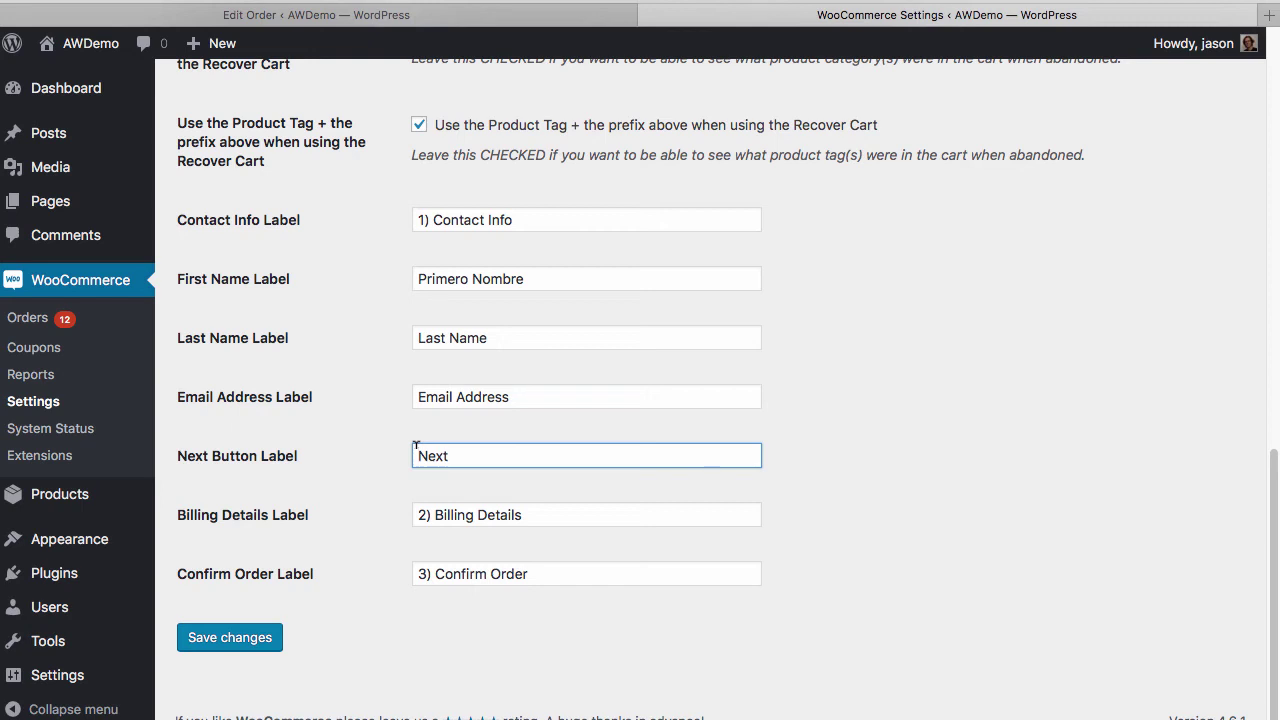
type("Proceed")
key("Delete")
key("Delete")
key("Delete")
key("Delete")
type("To Step 21")
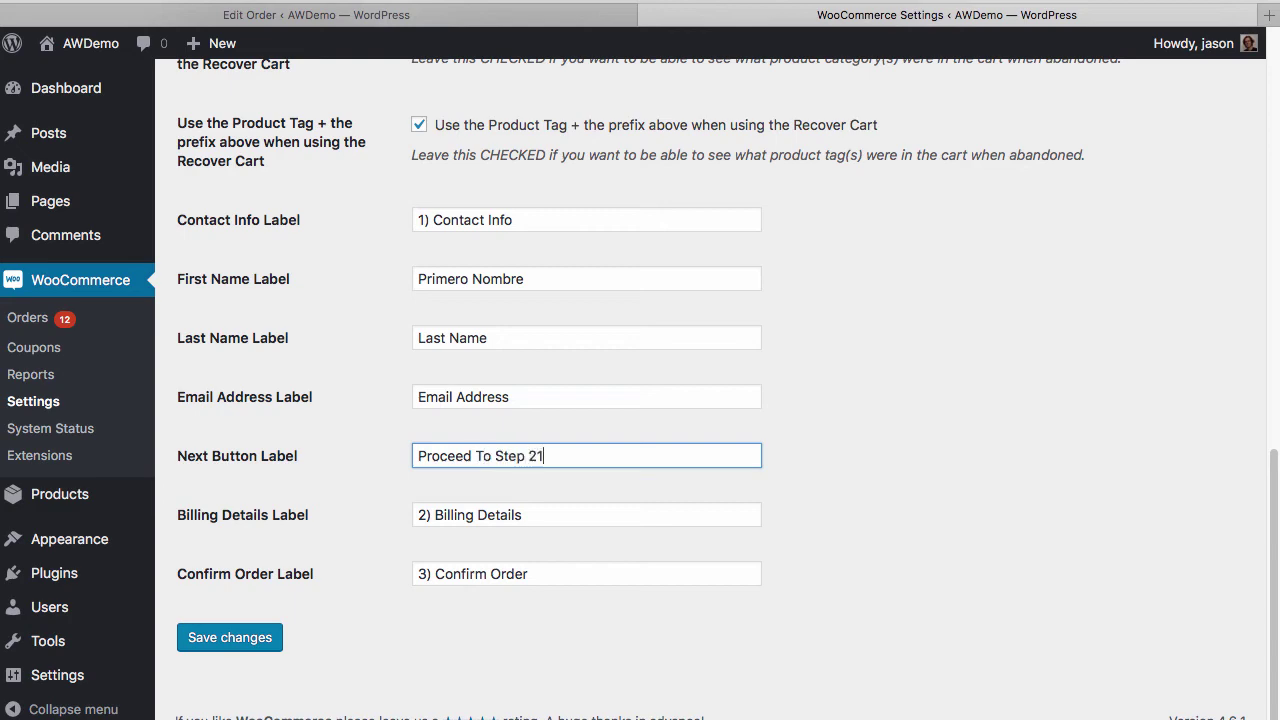
left_click(257, 648)
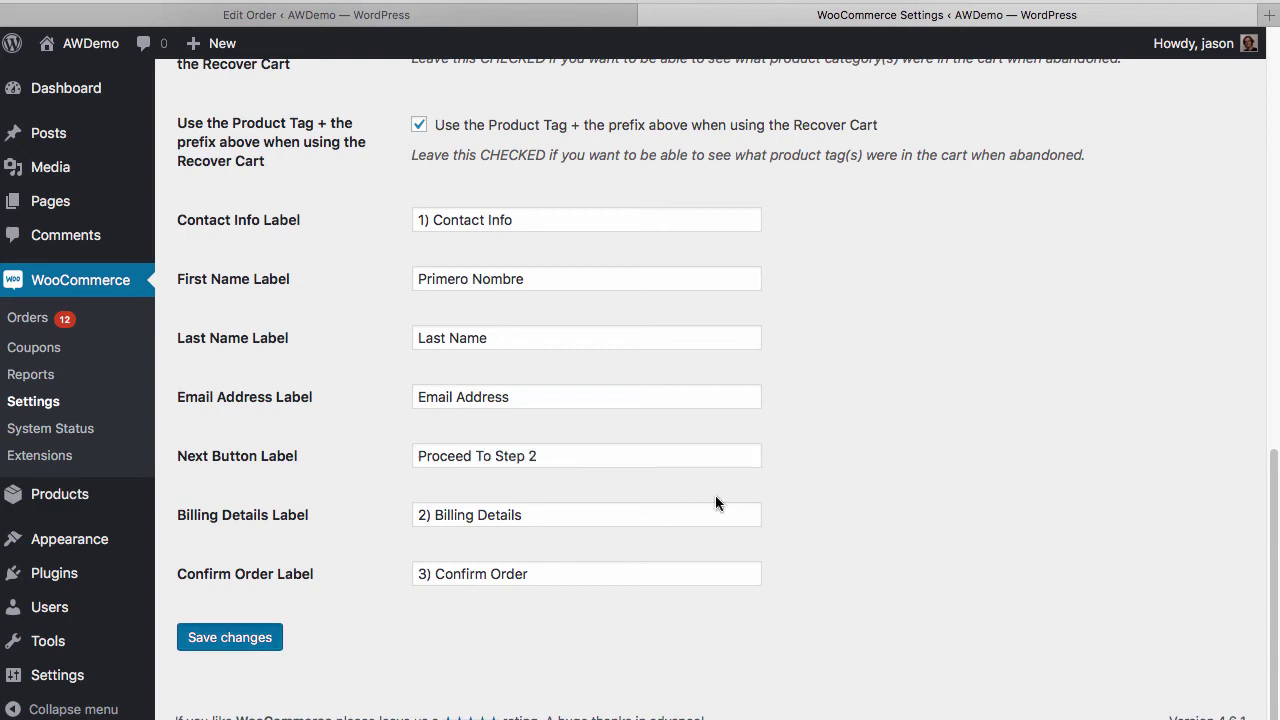
key("super+Tab")
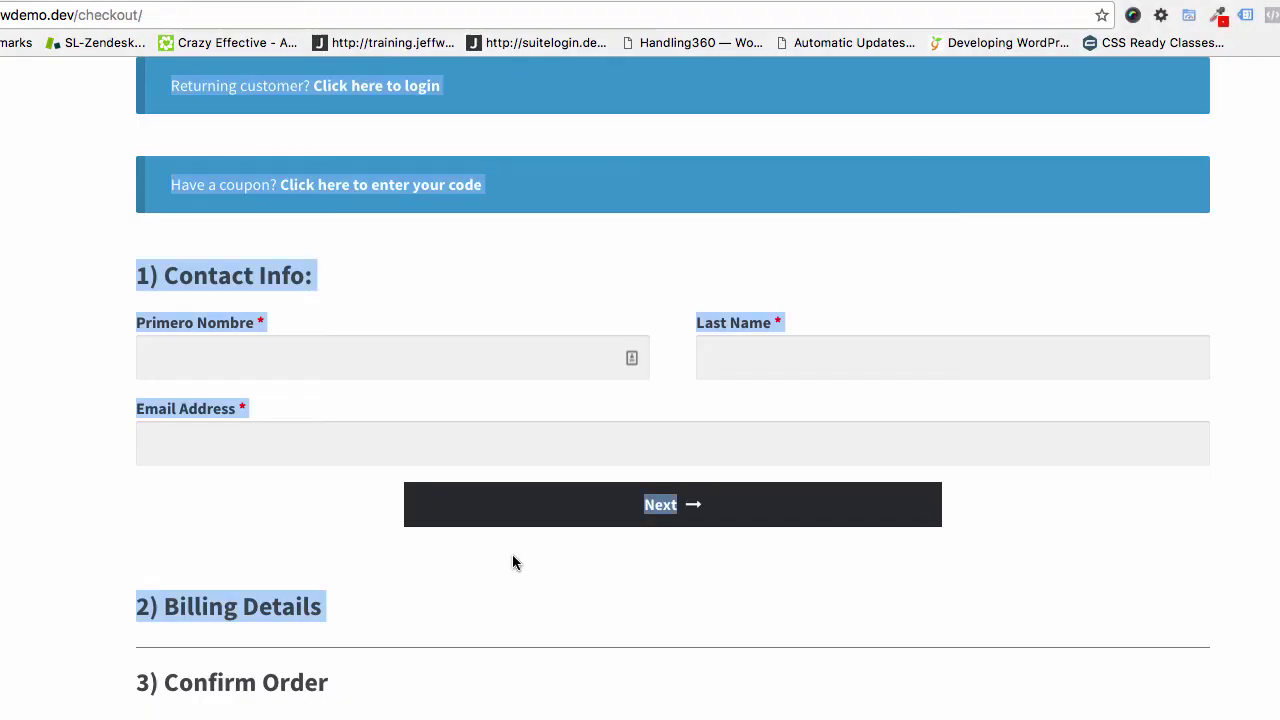
key("super+r")
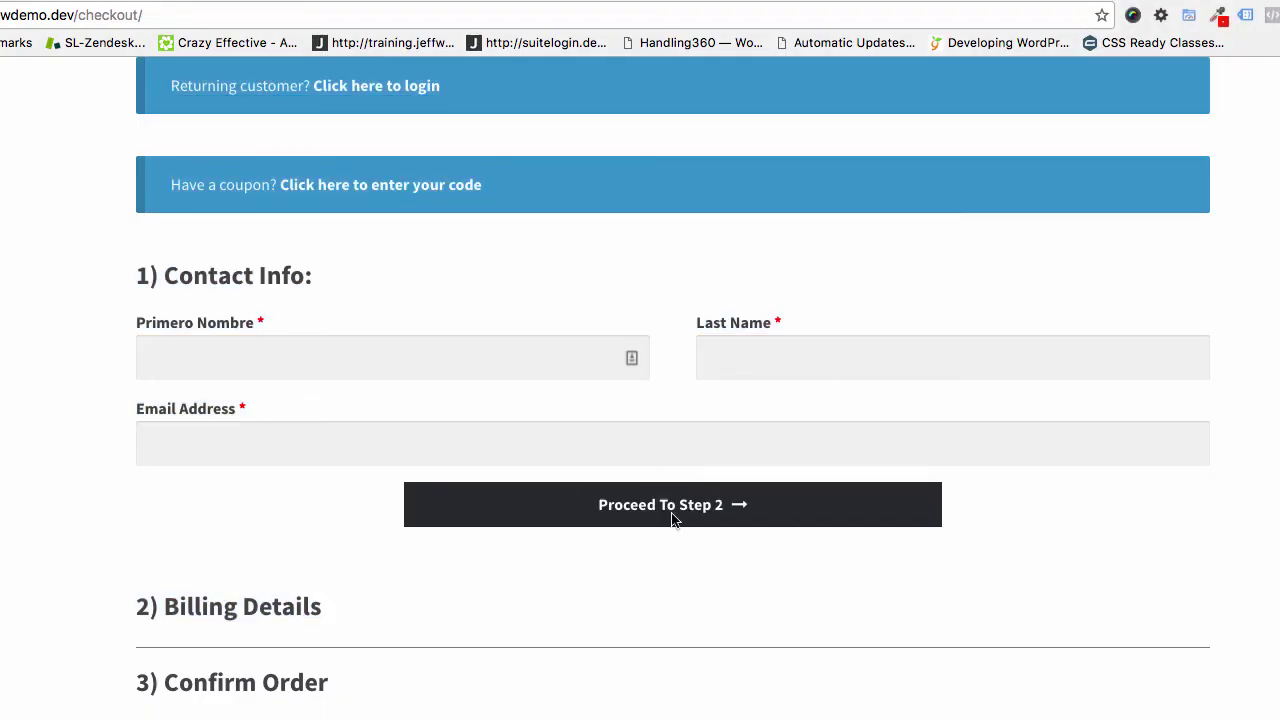
key("super+Tab")
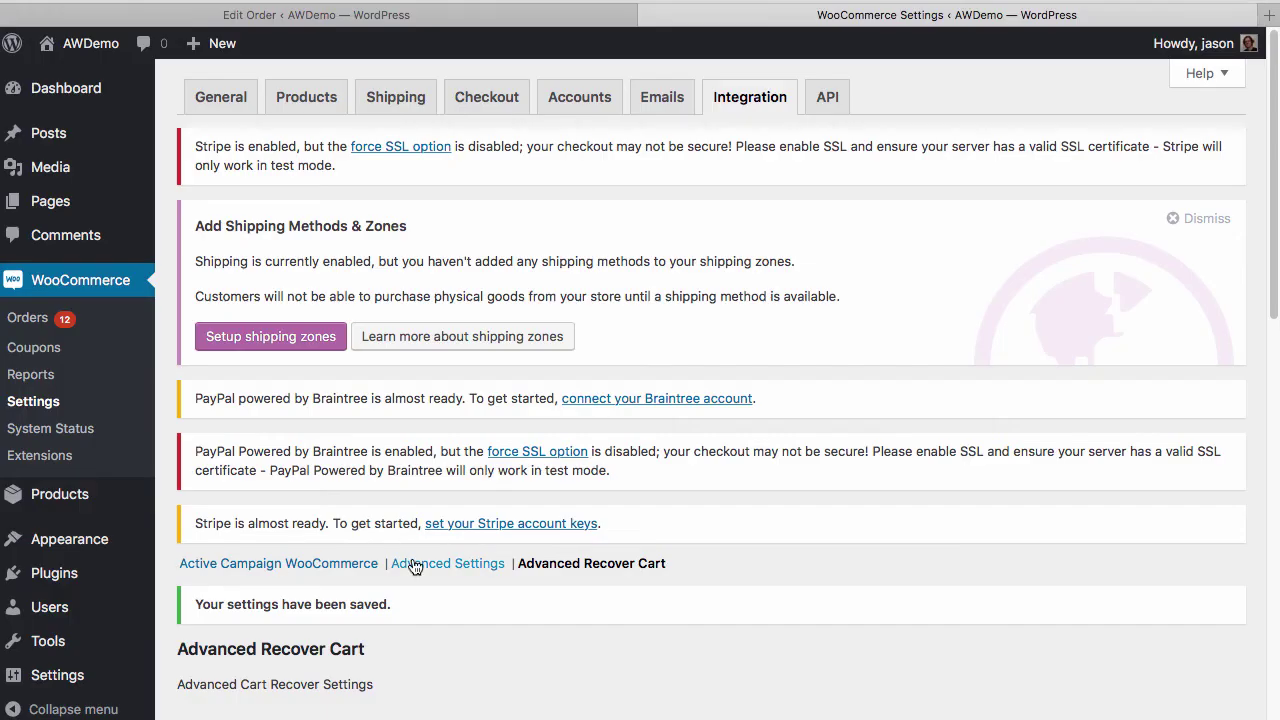
Navigate from the storefront page to the Shop page
scroll(414, 563, "down", 6)
scroll(411, 386, "down", 5)
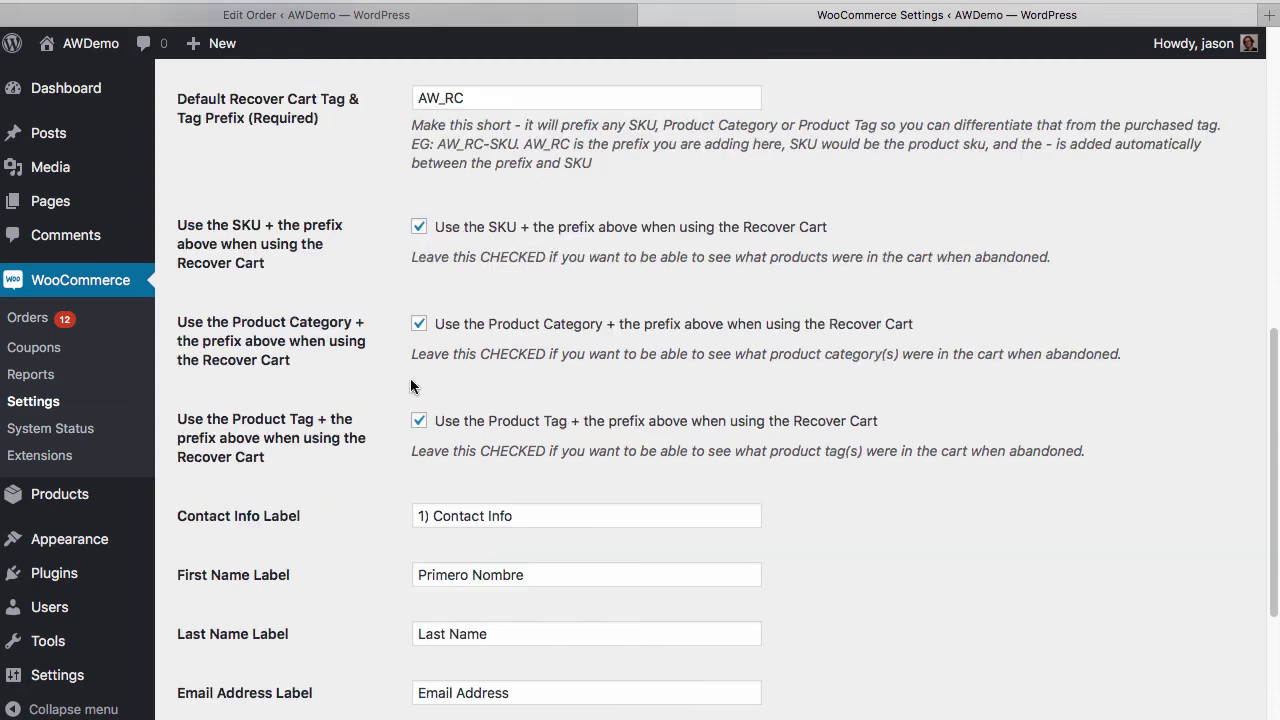
scroll(529, 366, "up", 4)
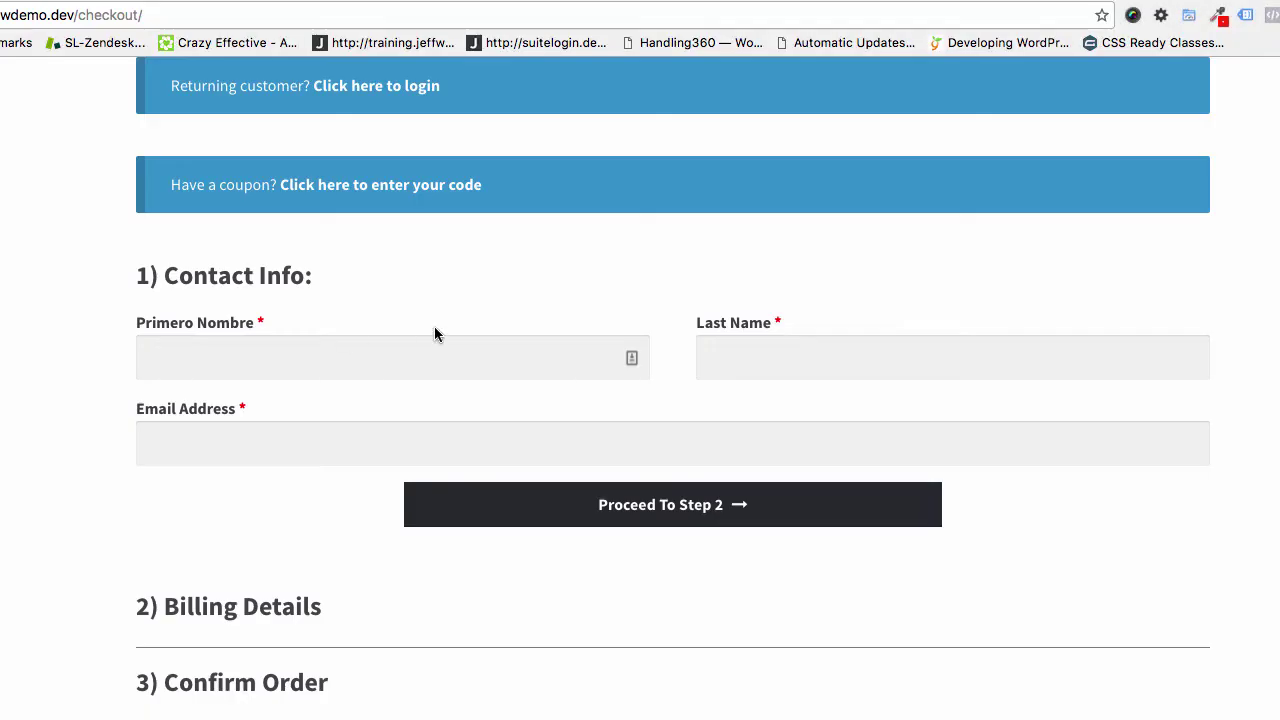
scroll(434, 334, "up", 5)
left_click(619, 240)
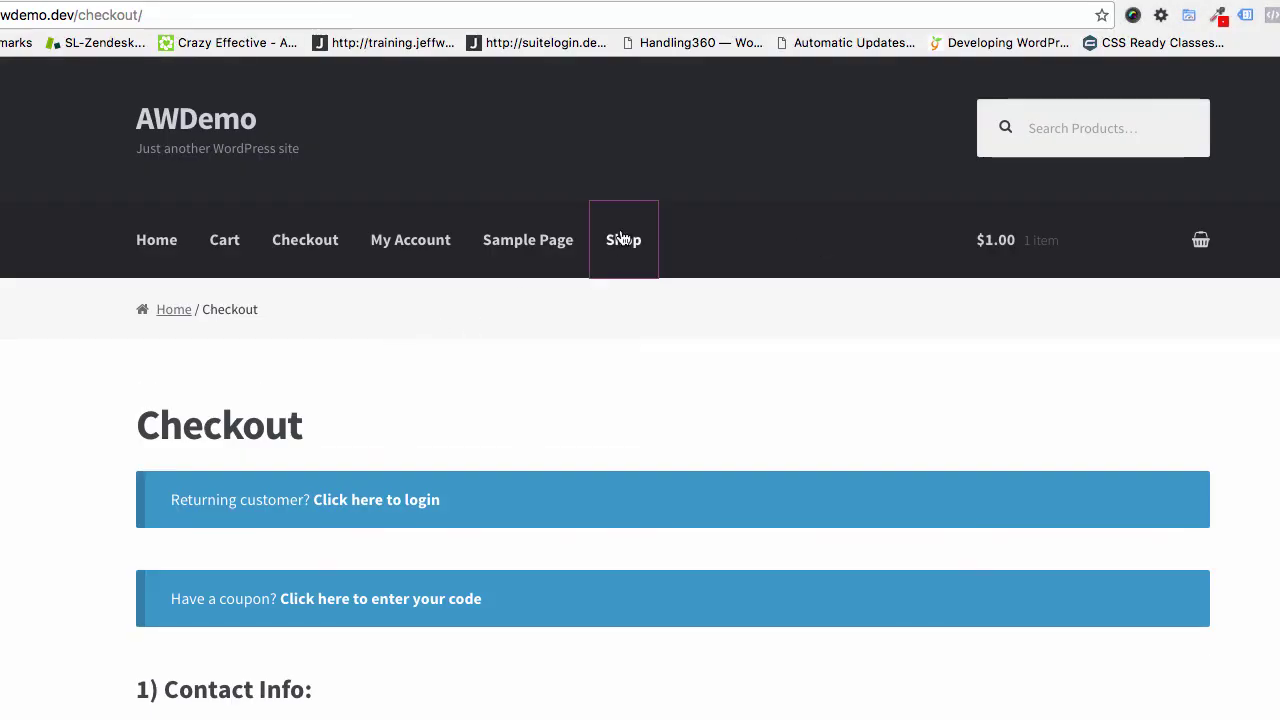
scroll(713, 426, "down", 2)
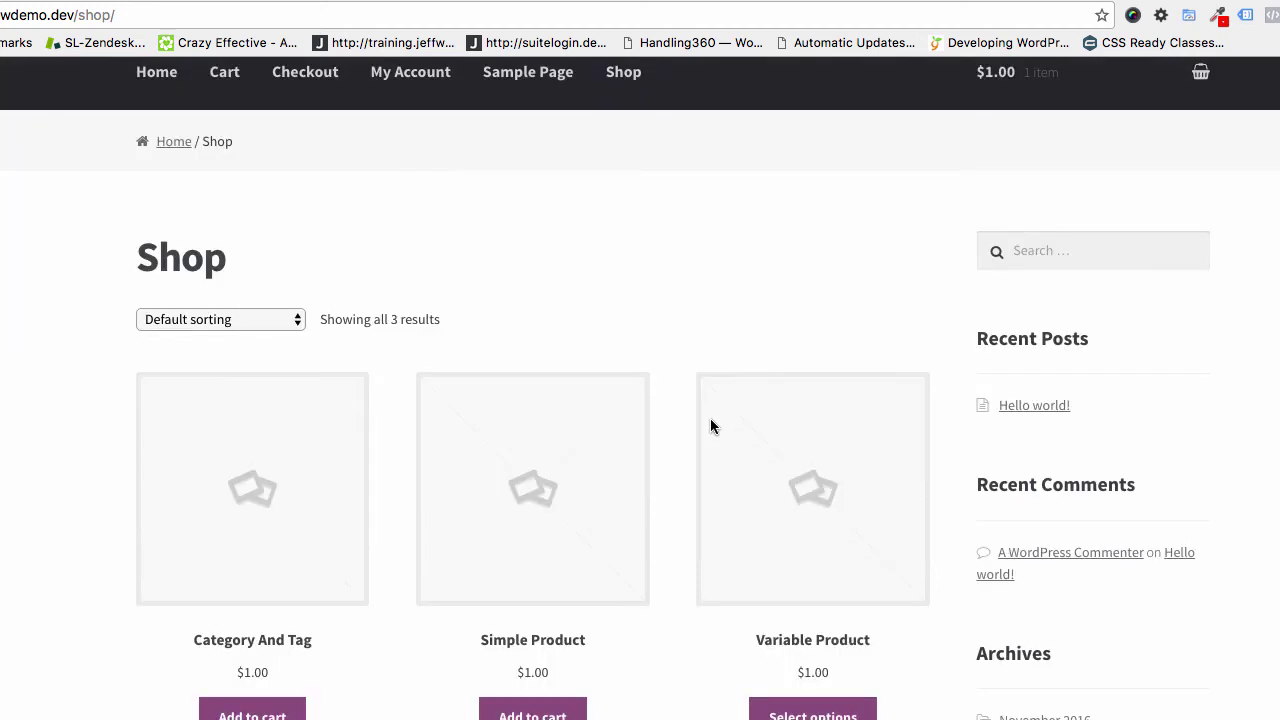
scroll(710, 426, "up", 2)
Check out the Simple Product from the mini-cart and review the Order Received page
mouse_move(1015, 238)
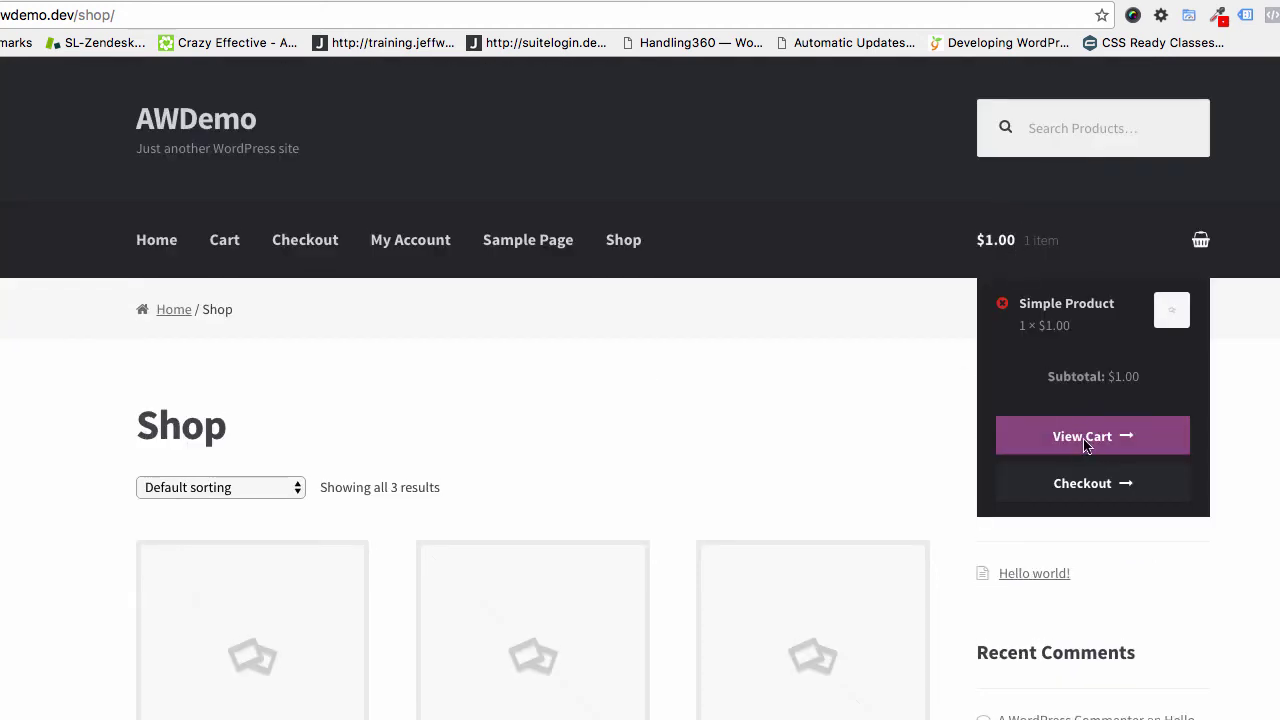
left_click(1078, 488)
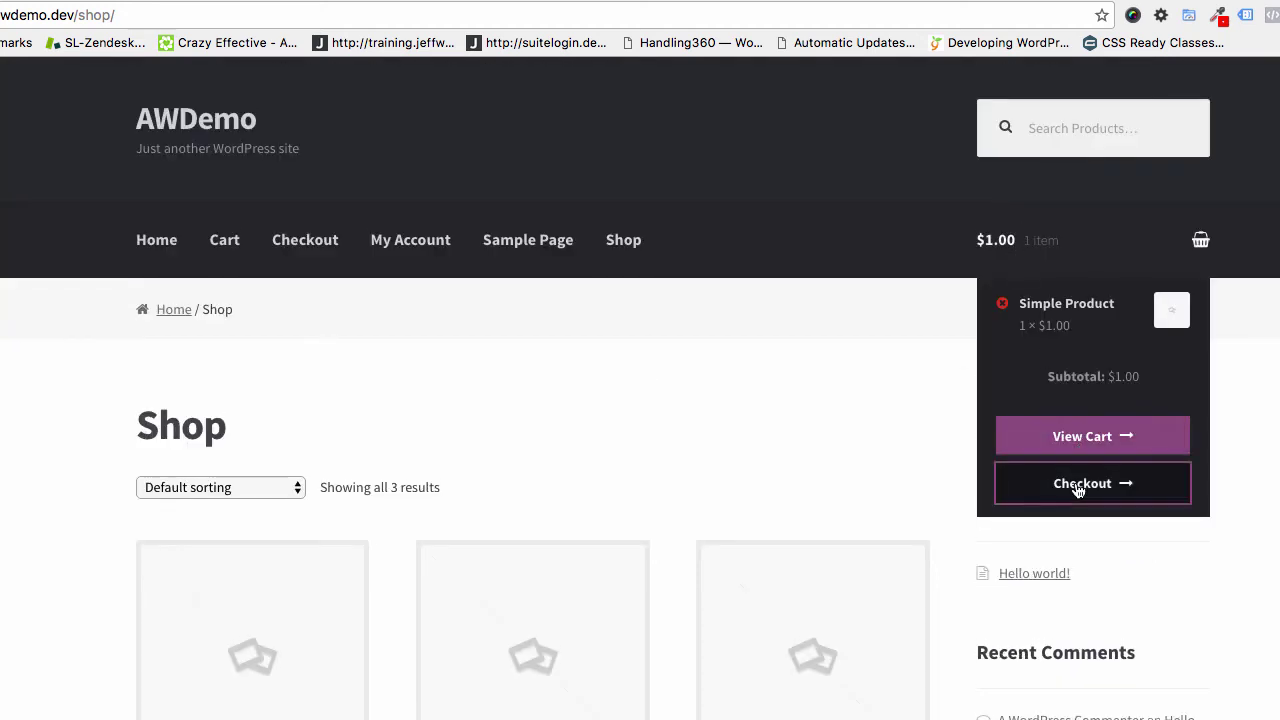
scroll(779, 347, "down", 10)
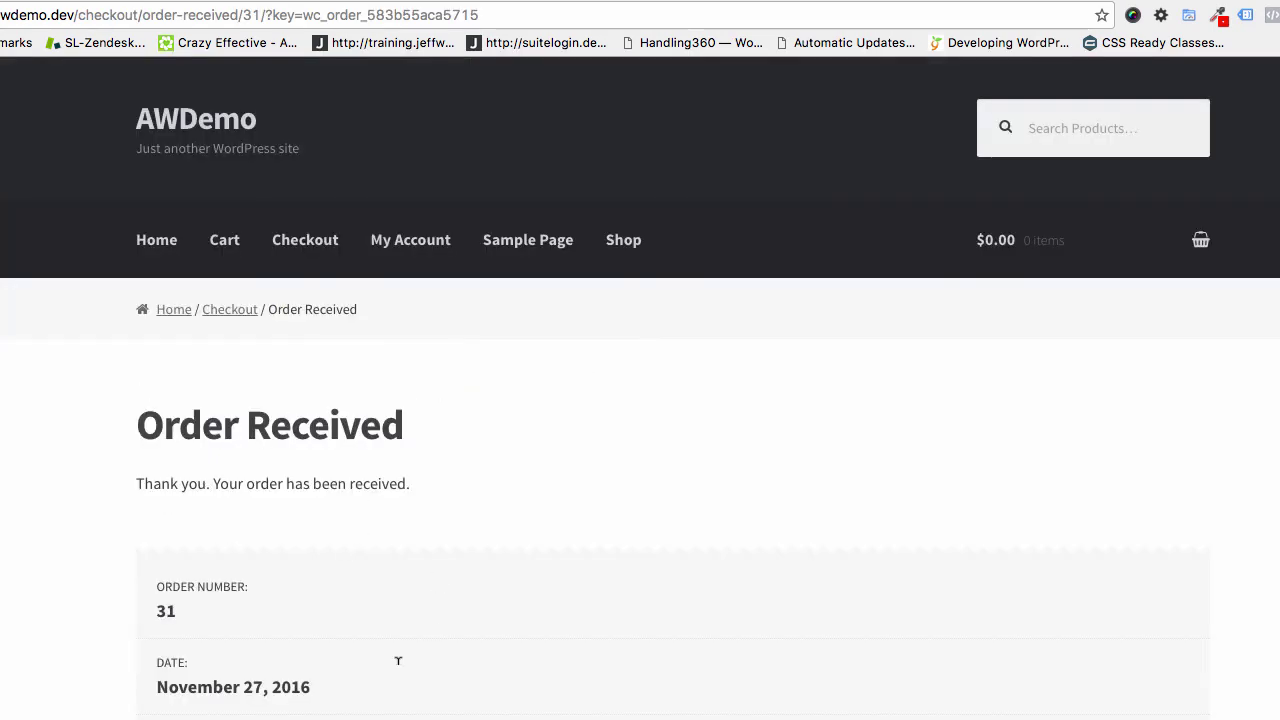
scroll(451, 580, "down", 5)
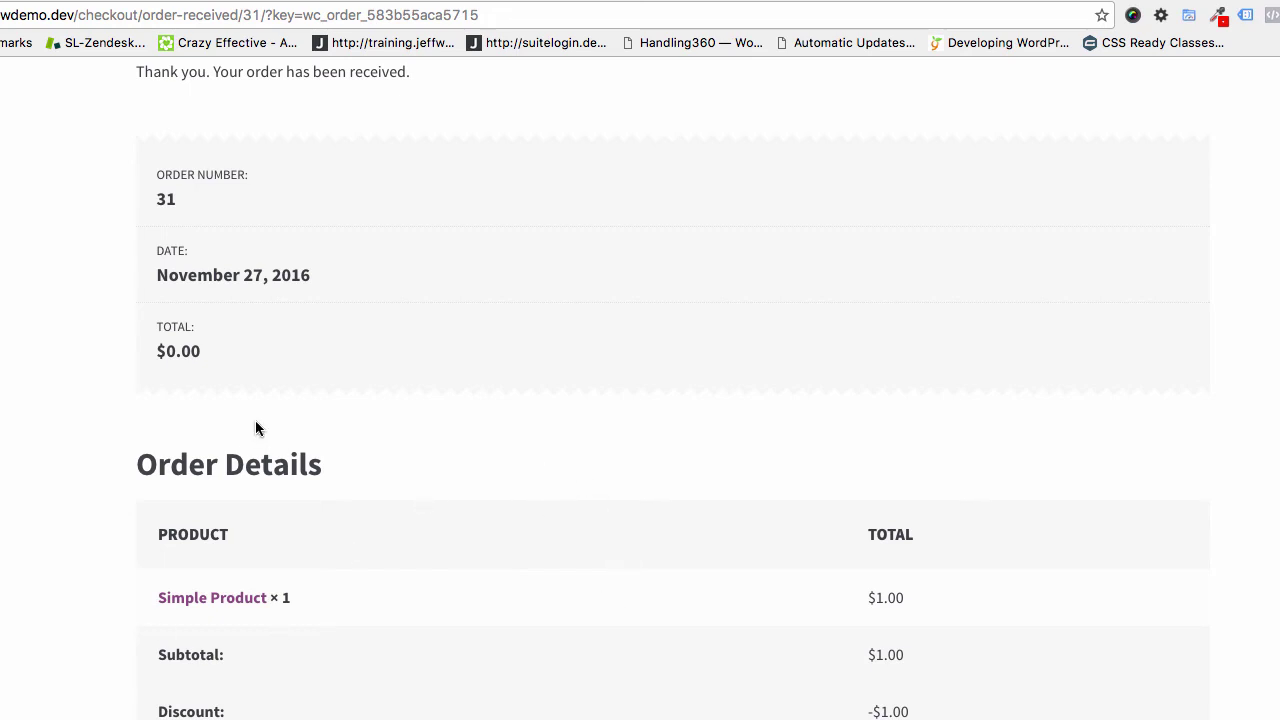
scroll(255, 430, "up", 2)
scroll(255, 430, "down", 4)
scroll(255, 428, "up", 2)
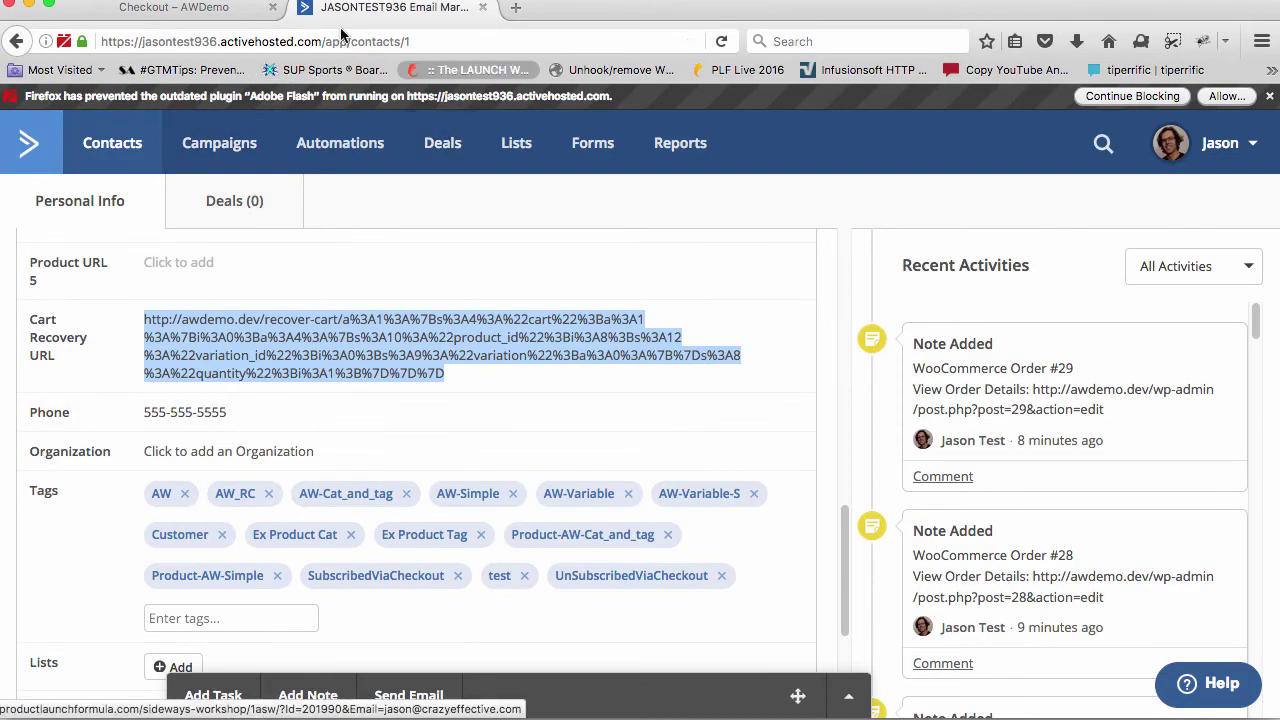
Search contacts by the test e-mail prefix, retry with corrected spelling, and open the match
left_click(1103, 144)
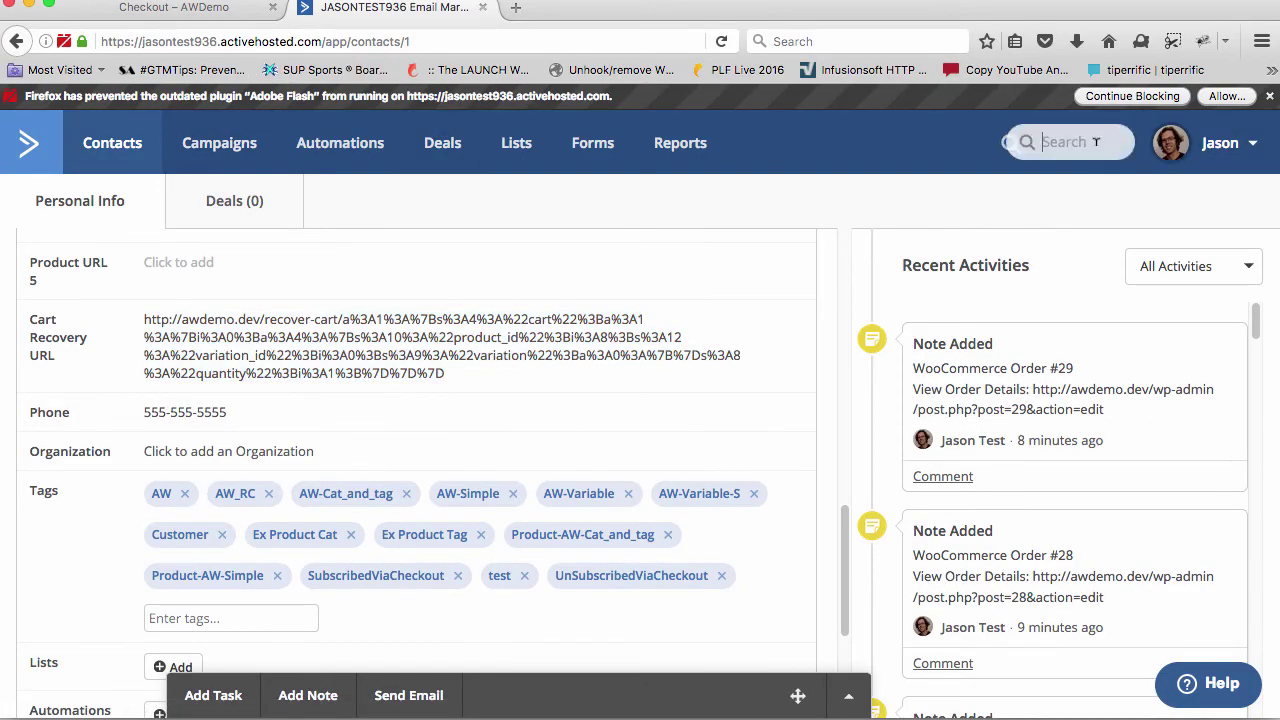
type("rf")
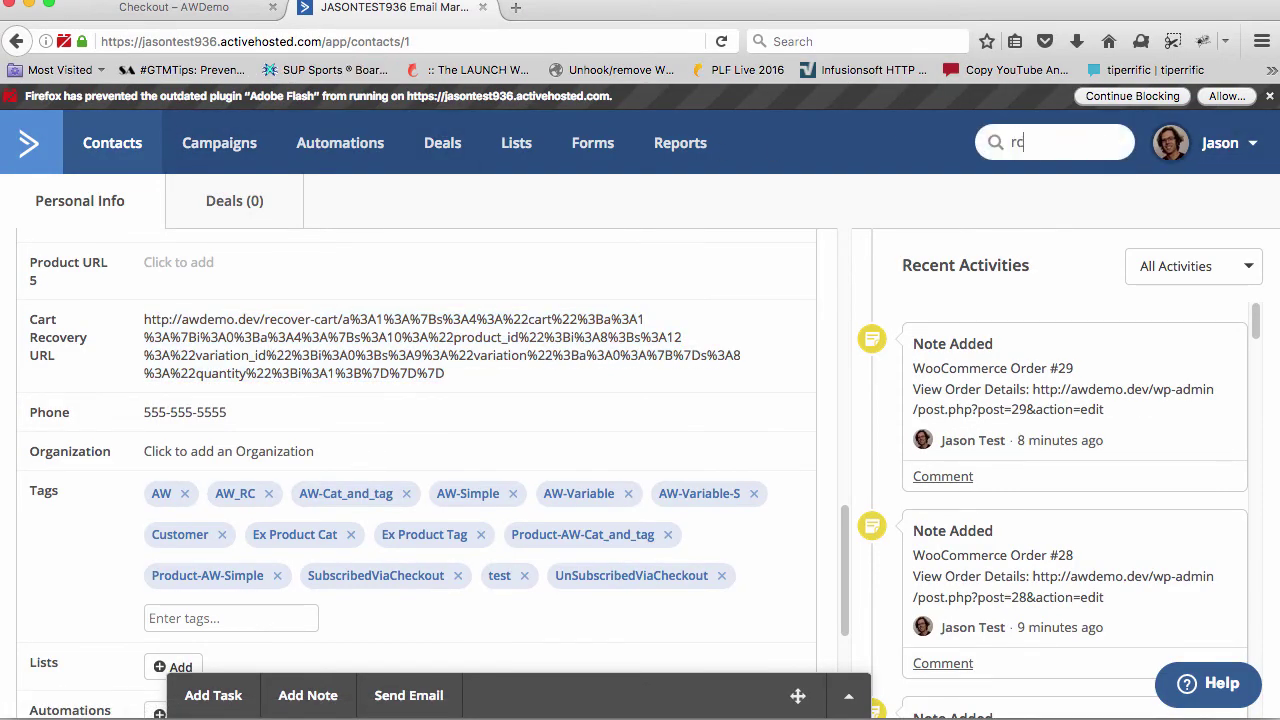
type("@ac")
key("Return")
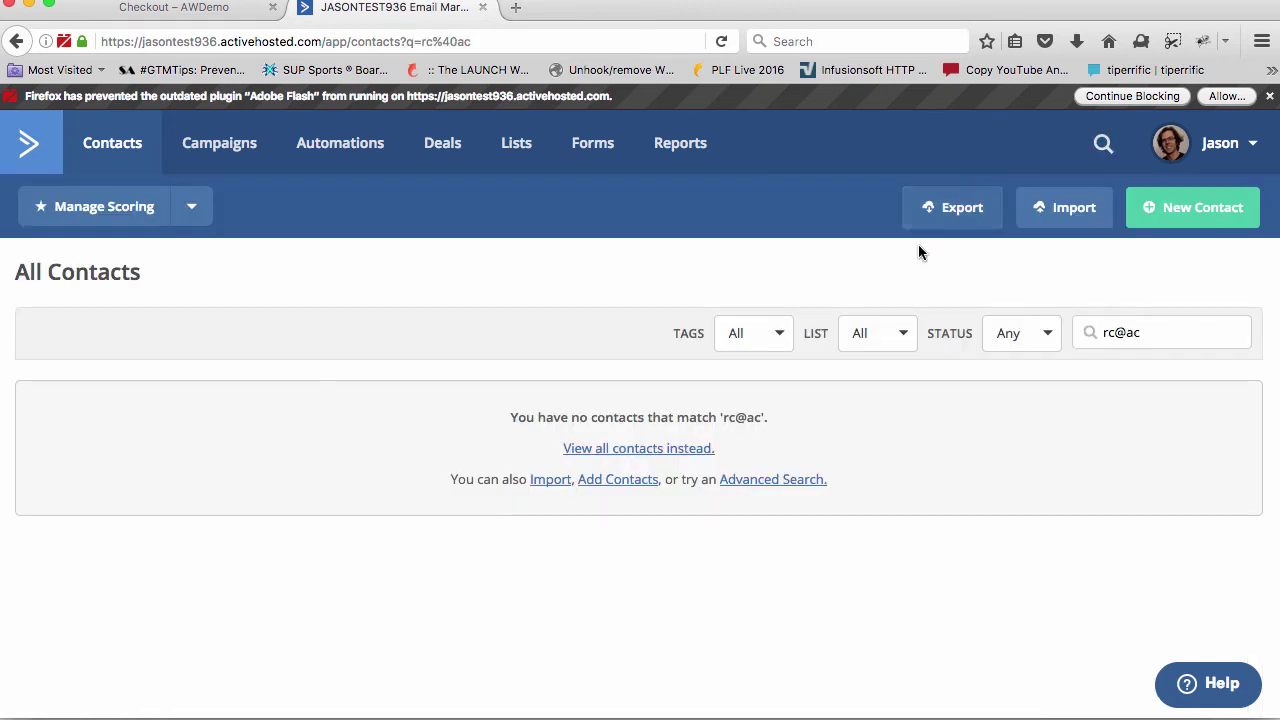
left_click(1103, 146)
type("rc")
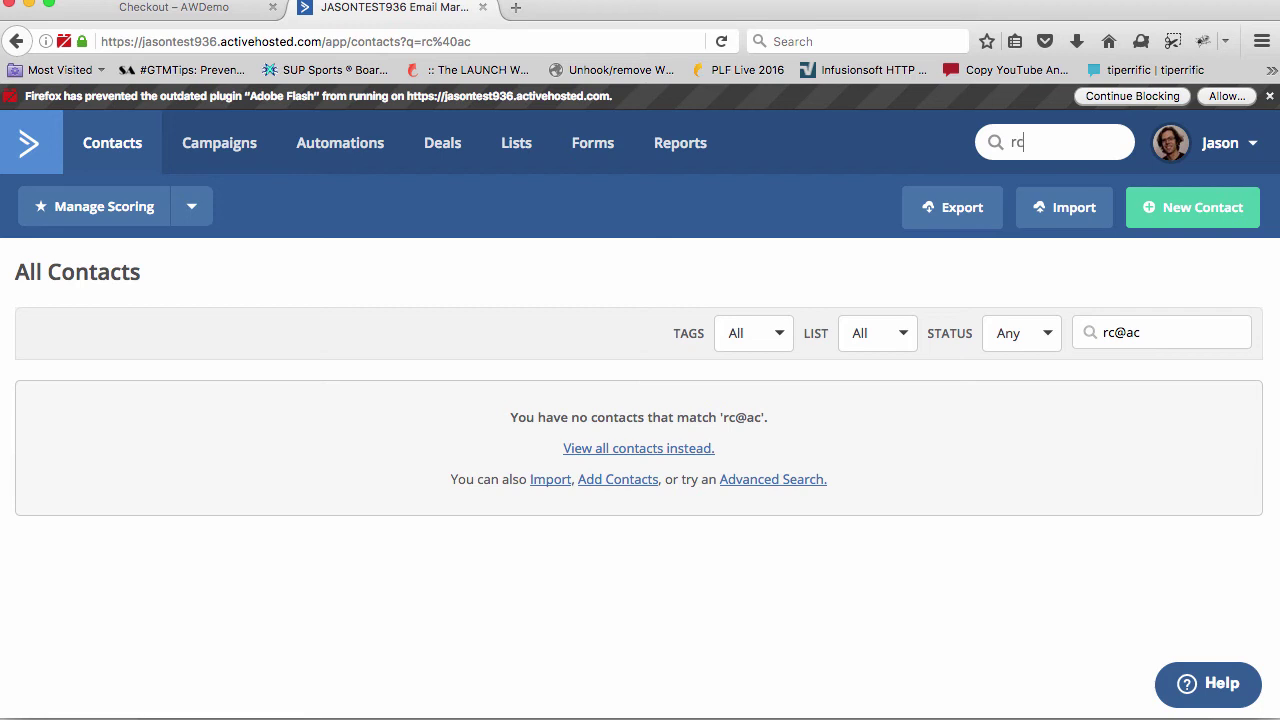
type("@cra")
key("Return")
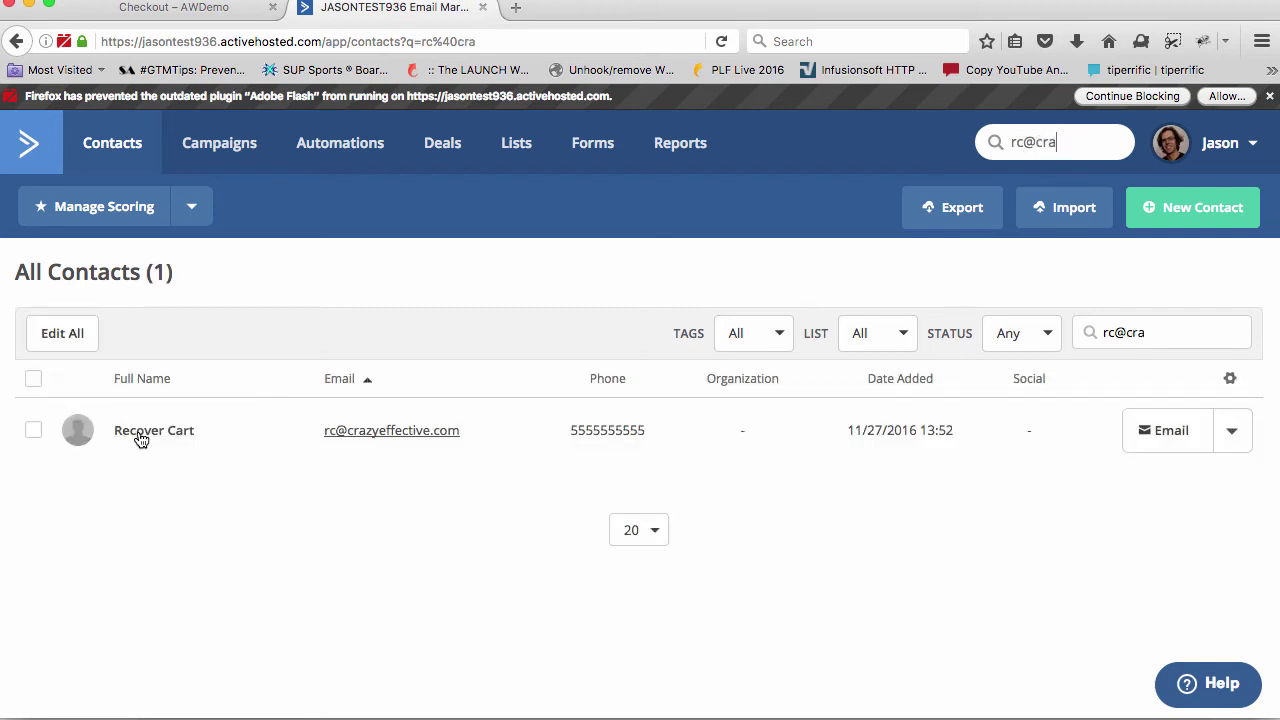
left_click(141, 437)
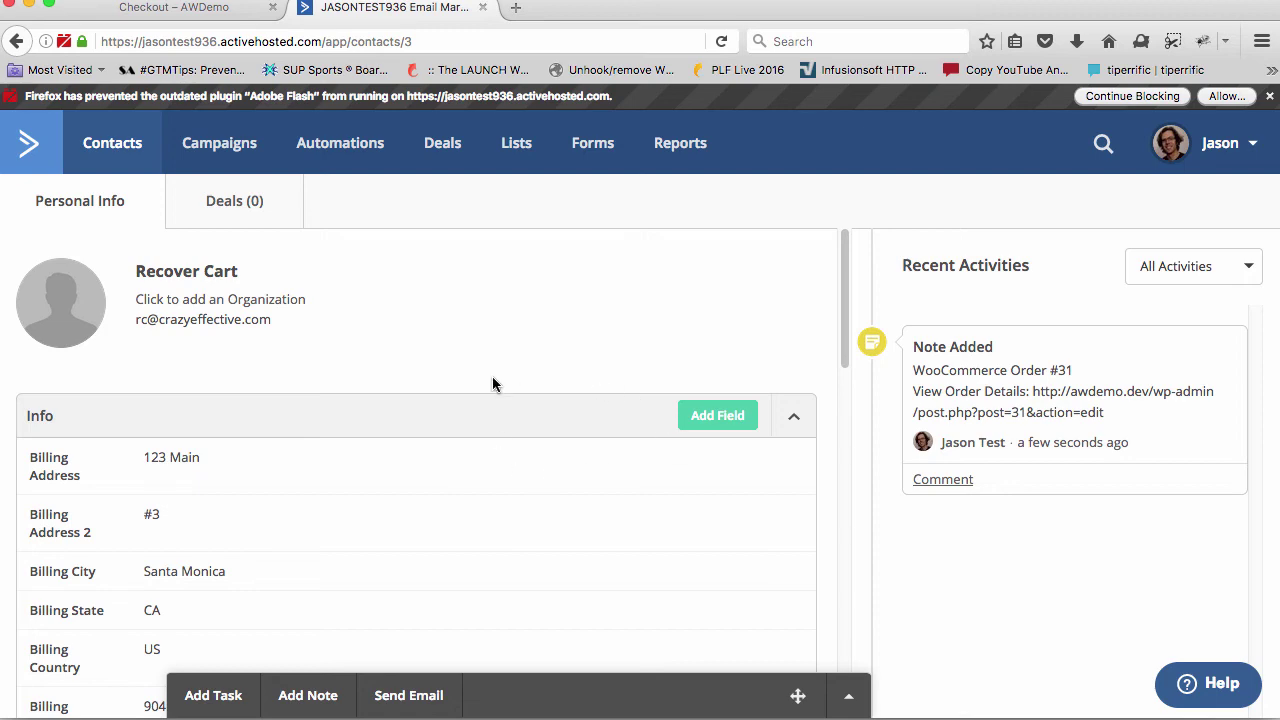
Point out the contact's AW_RC, Customer and AW_RC-AW-Simple tags, then return to the store
scroll(492, 377, "down", 8)
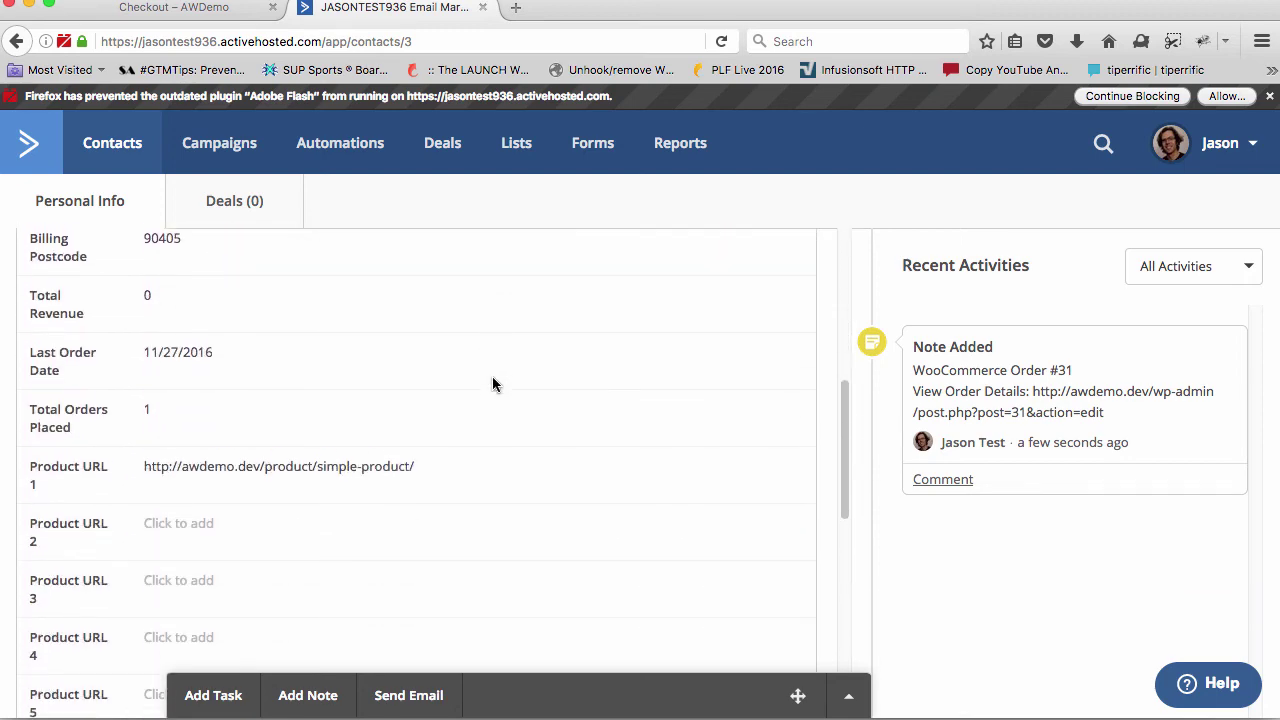
scroll(492, 376, "down", 10)
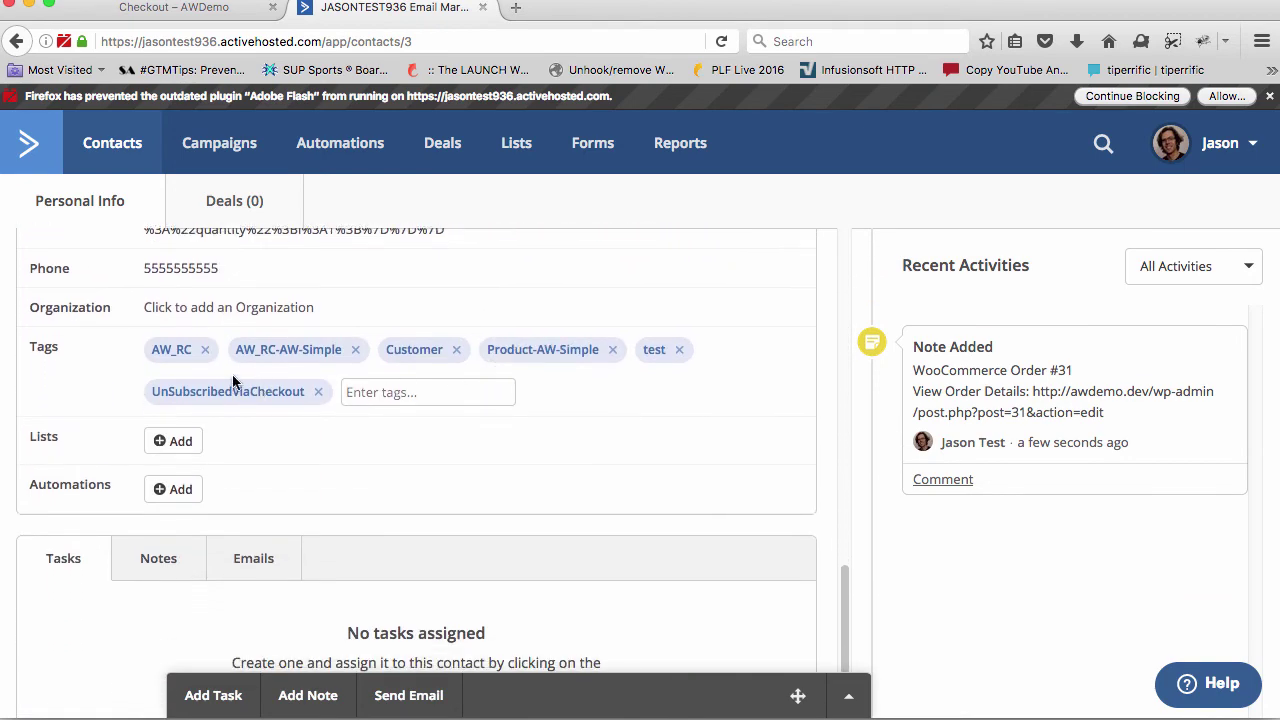
left_click_drag(153, 348, 343, 355)
left_click(192, 350)
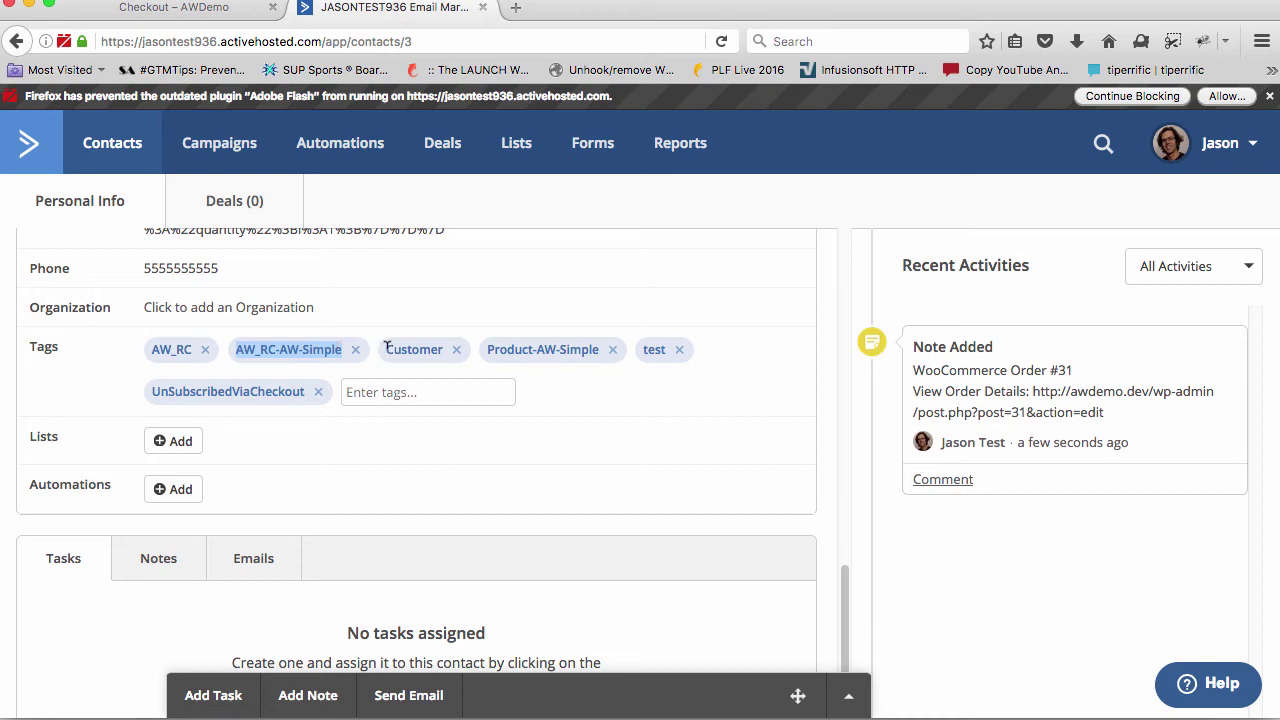
left_click_drag(387, 346, 643, 348)
left_click(674, 346)
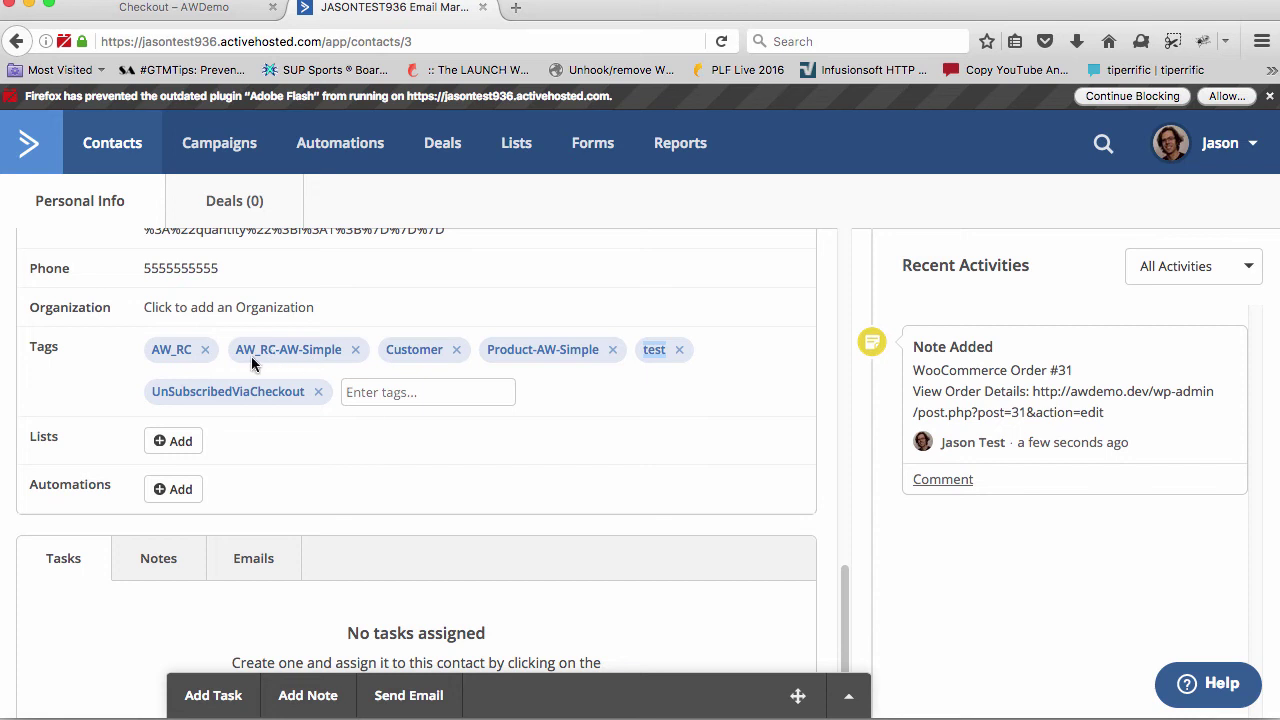
left_click_drag(282, 349, 342, 350)
key("super+Tab")
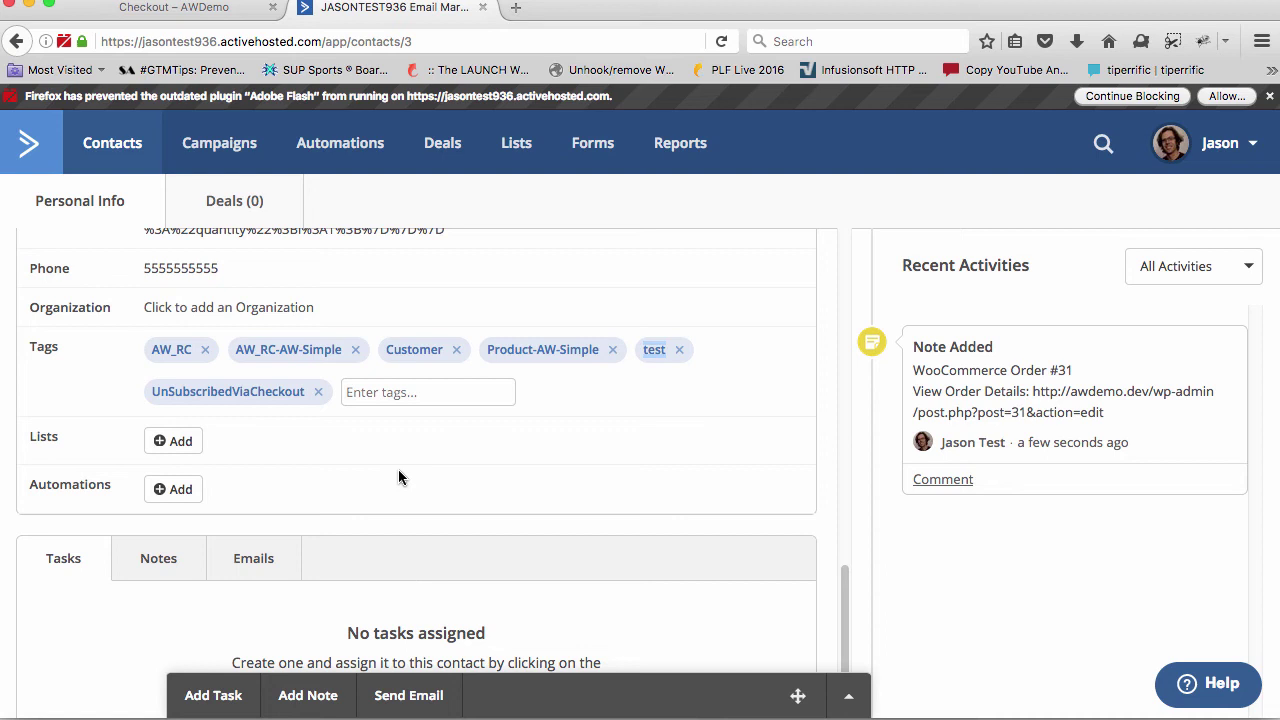
Reload the ActiveCampaign contact record to pull in the new order data
key("super+r")
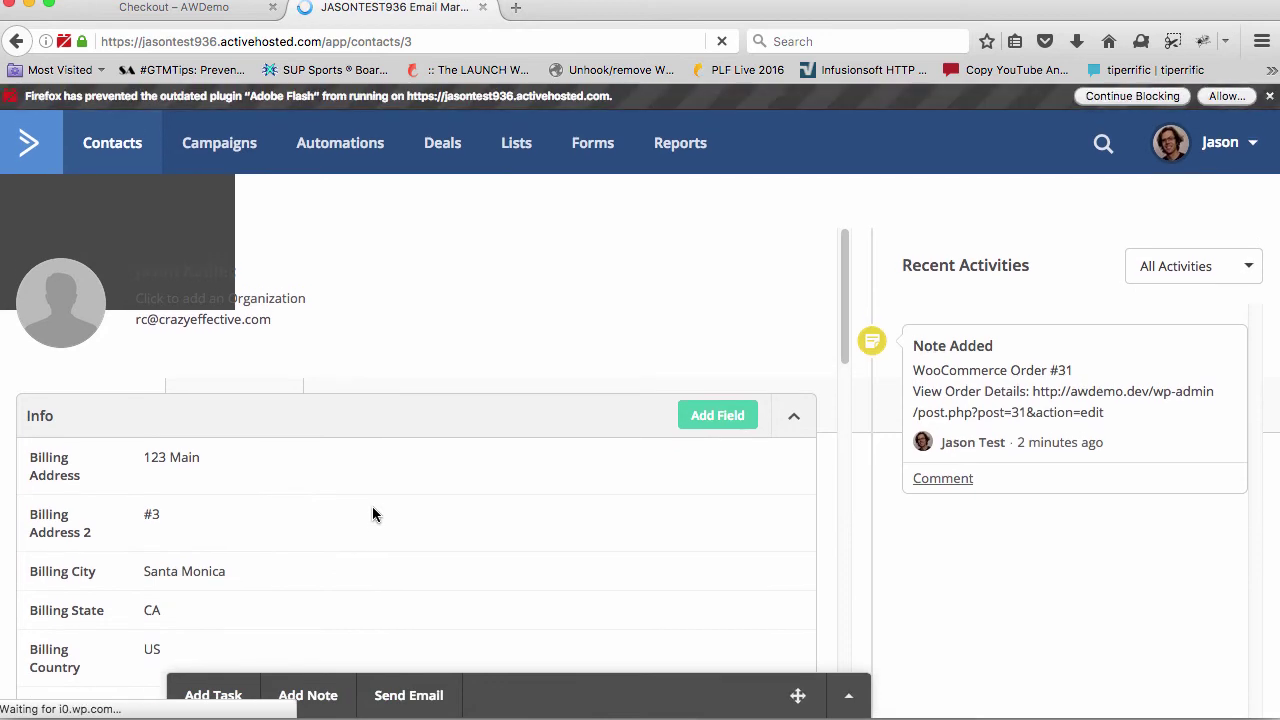
Highlight the AW_RC prefixes on the contact's tags, including AW_RC-AW-Simple
scroll(372, 514, "down", 2)
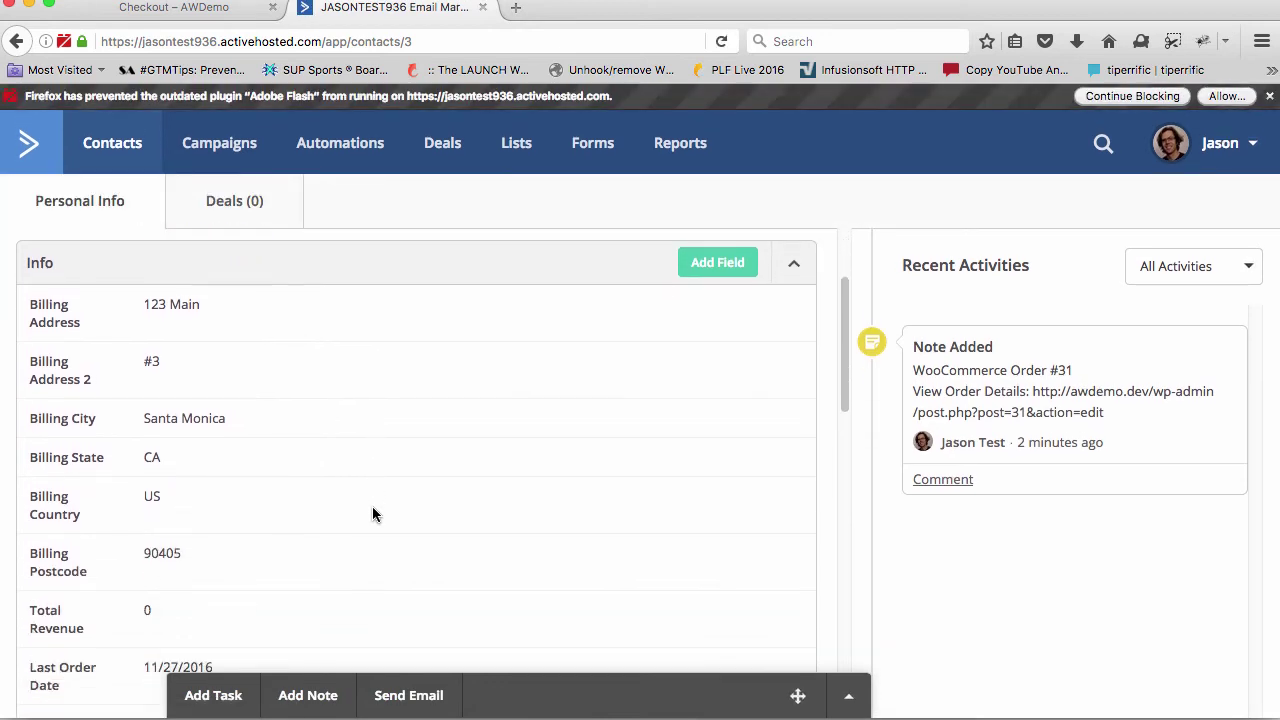
scroll(372, 514, "down", 5)
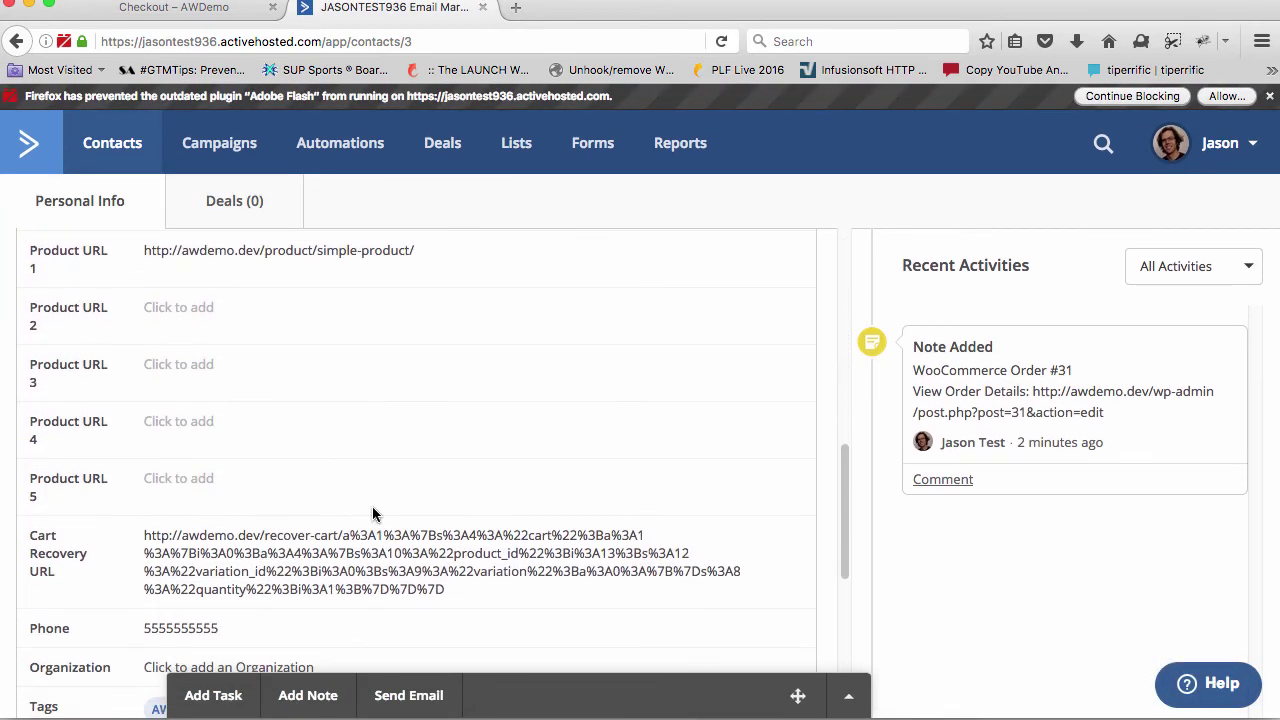
scroll(372, 512, "down", 4)
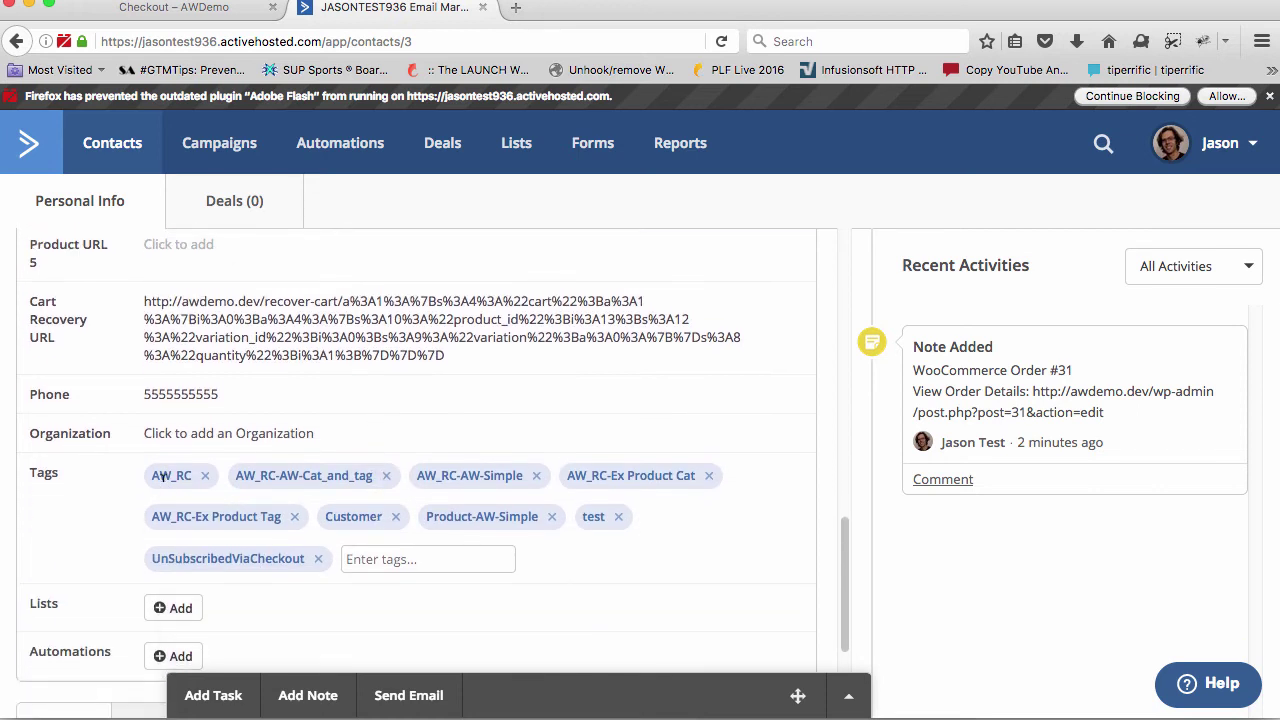
left_click_drag(152, 475, 369, 472)
left_click(281, 475)
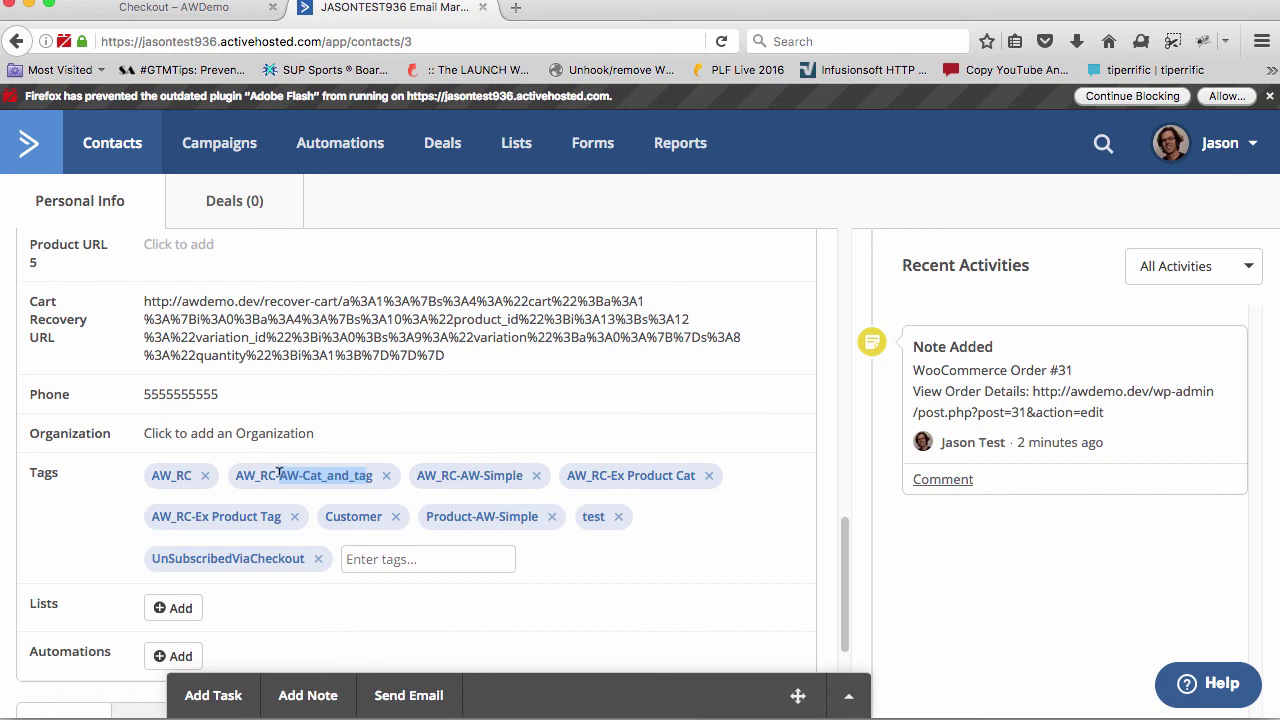
left_click_drag(280, 475, 231, 479)
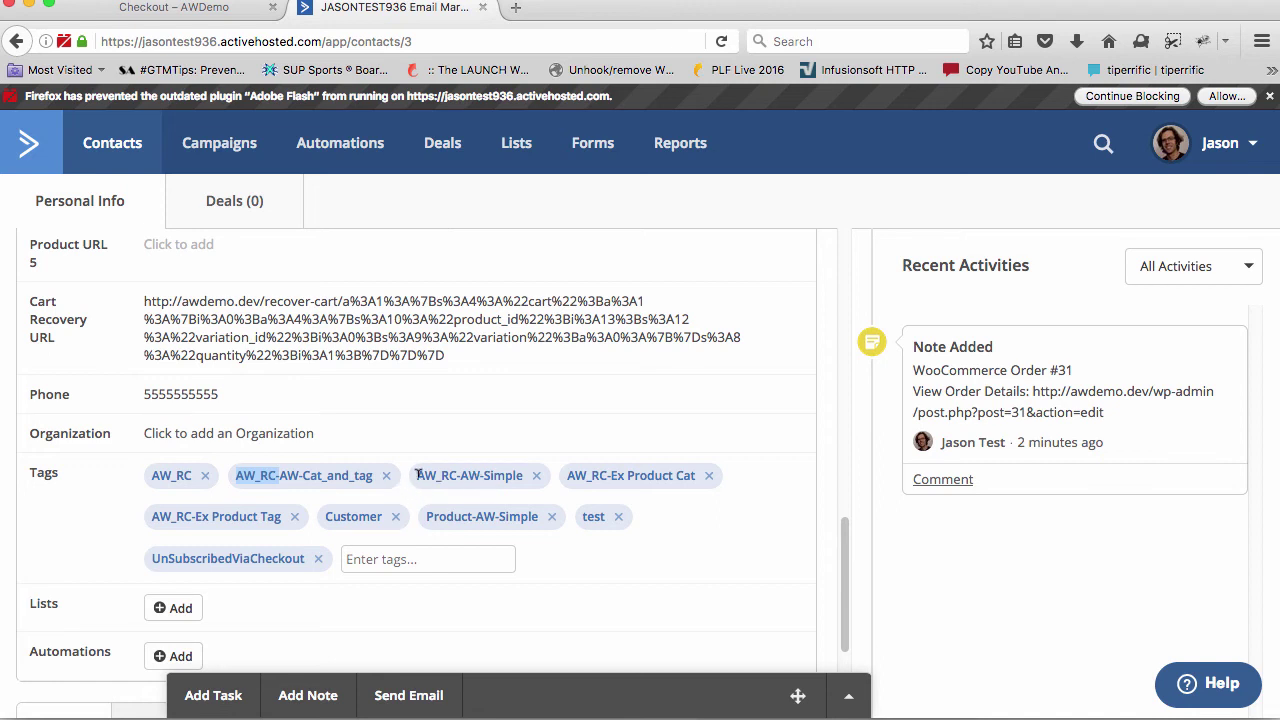
left_click_drag(417, 471, 524, 480)
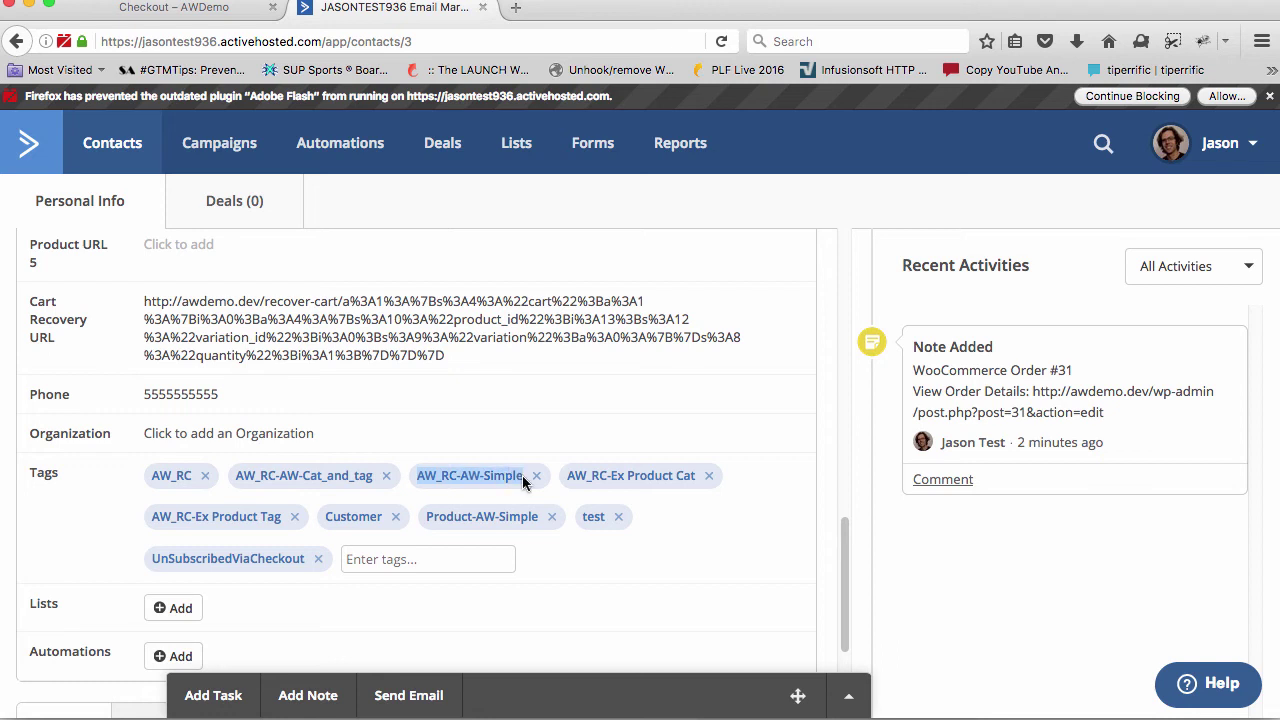
left_click(420, 490)
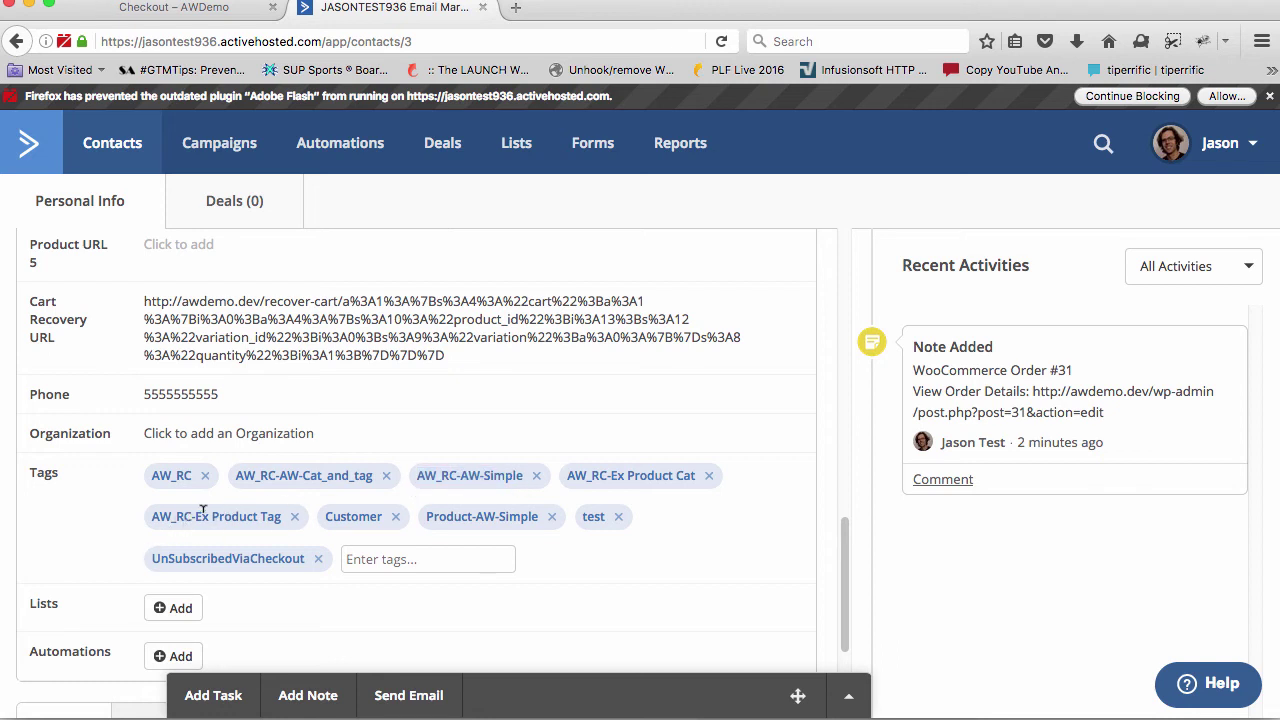
Point out the Ex Product Tag and AW-Cat_and_tag parts and select the second tag's AW_RC prefix
left_click_drag(197, 514, 275, 514)
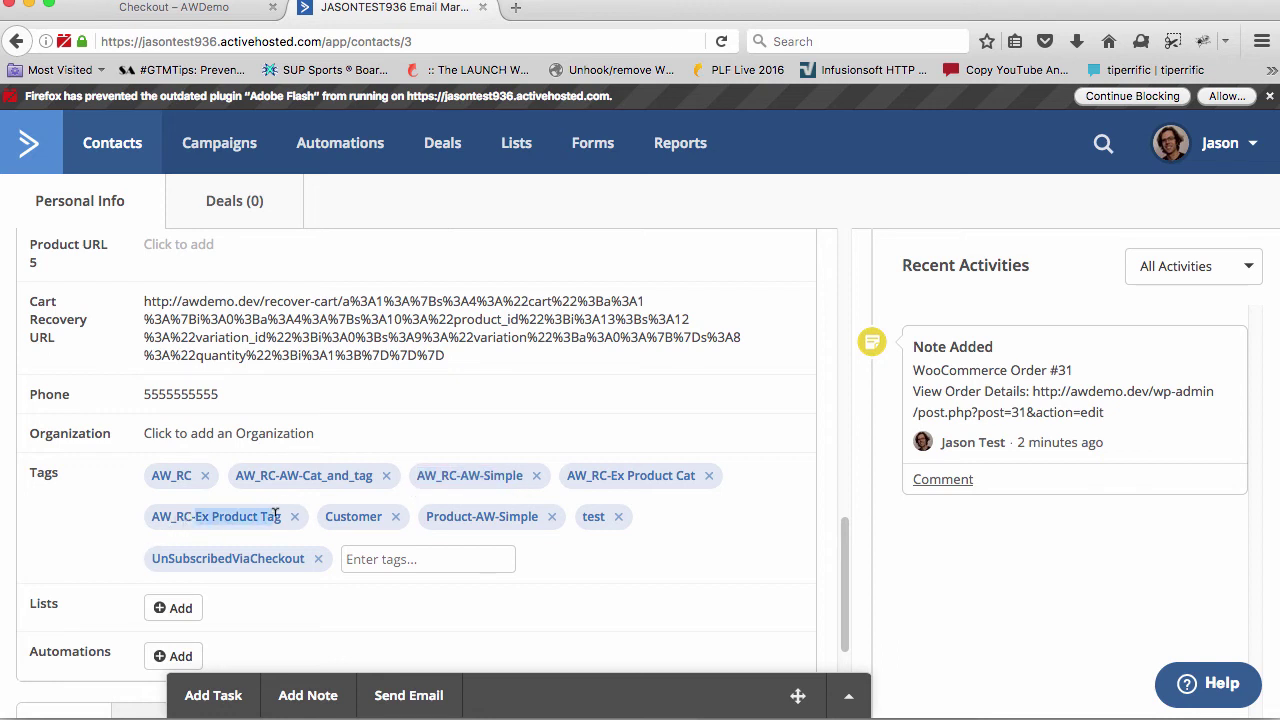
left_click(283, 471)
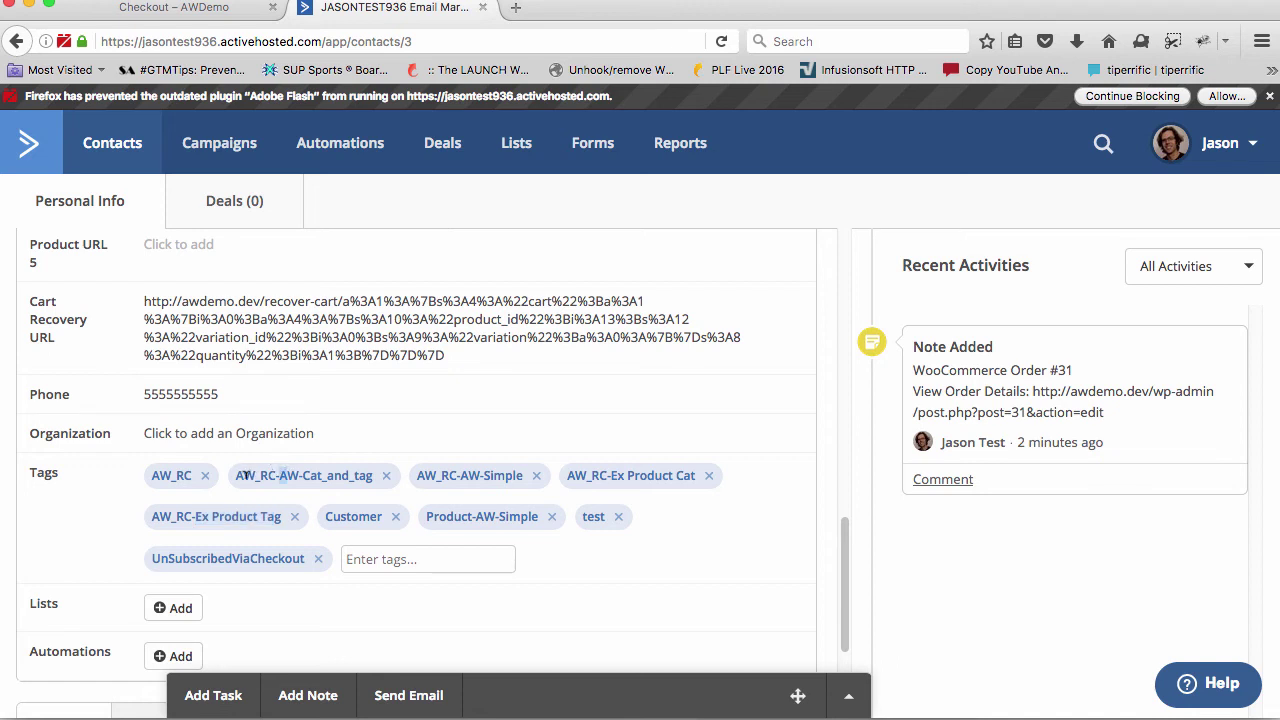
left_click_drag(280, 474, 372, 475)
left_click_drag(190, 475, 146, 474)
left_click(243, 473)
left_click_drag(262, 472, 378, 478)
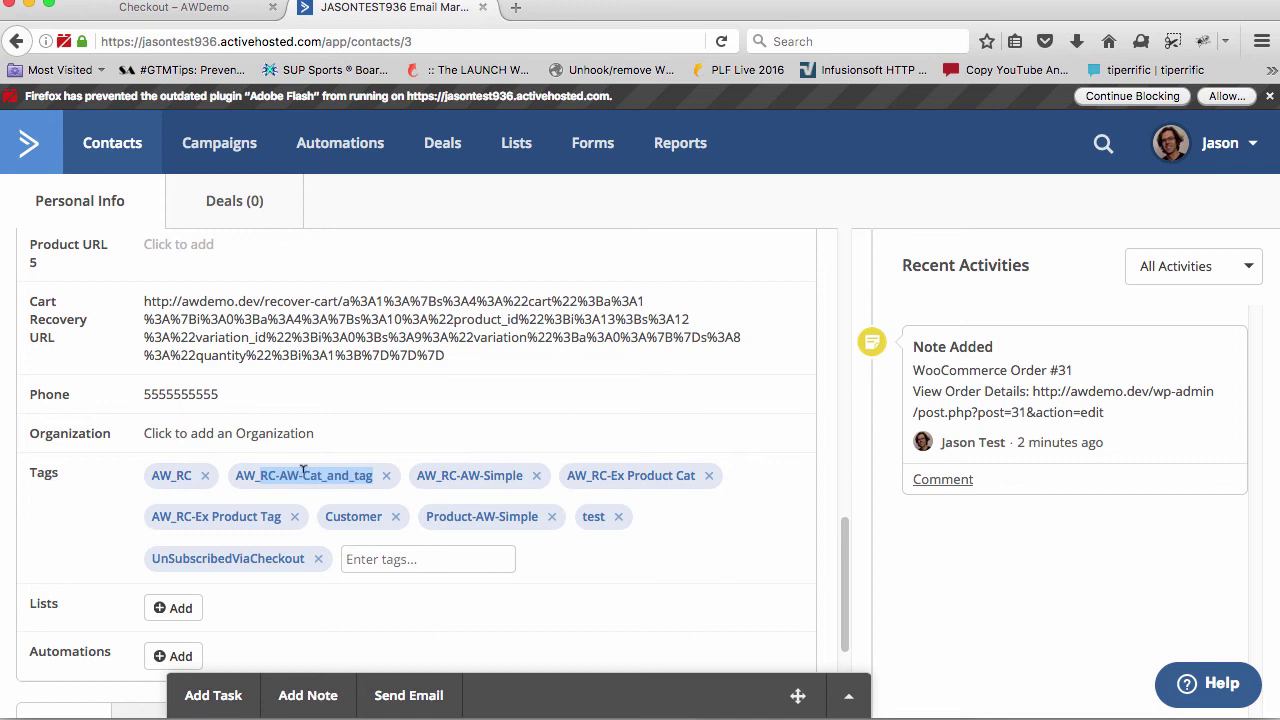
left_click(239, 475)
double_click(253, 475)
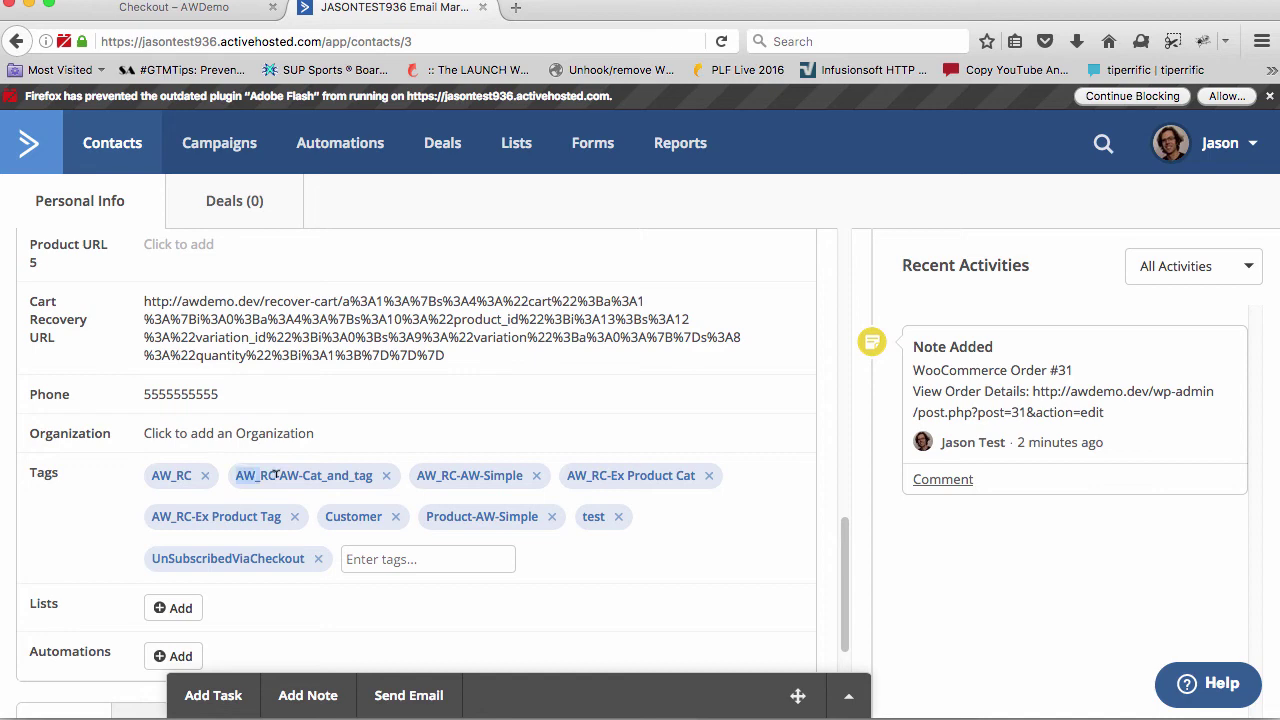
key("super+Tab")
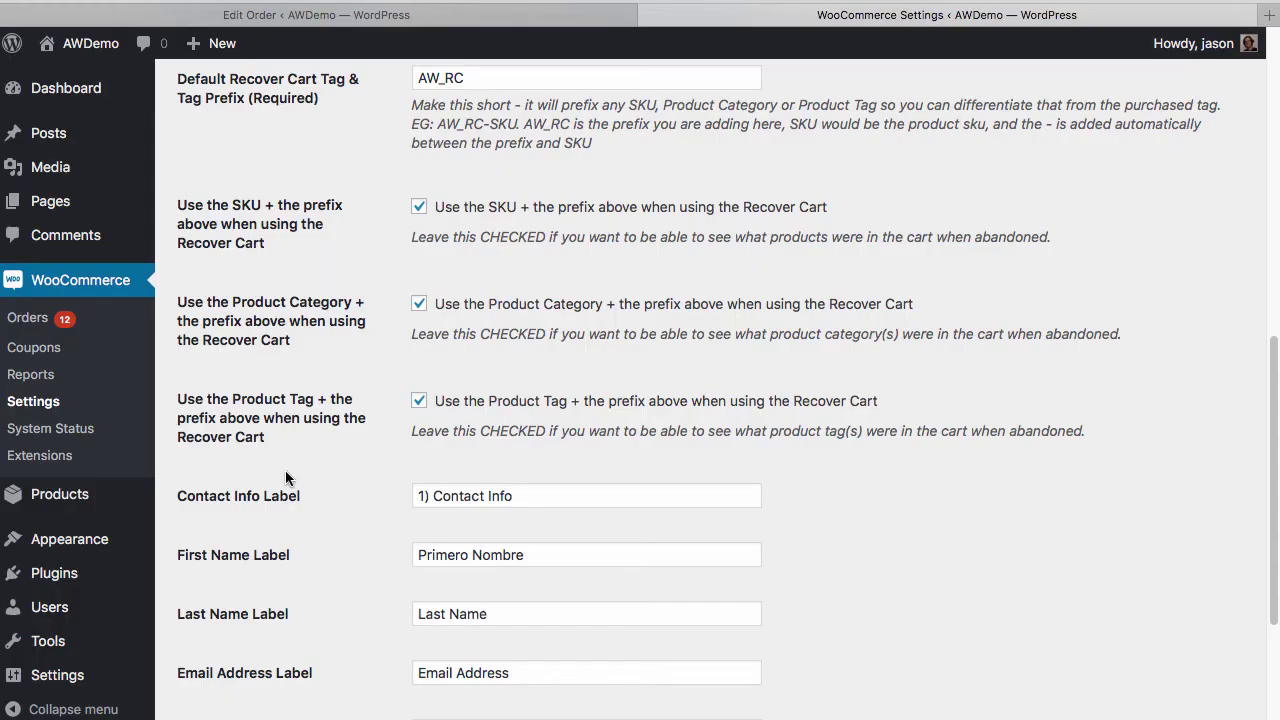
Highlight the AW_RC value in the Default Recover Cart Tag & Tag Prefix field
left_click(470, 78)
left_click_drag(414, 77, 472, 77)
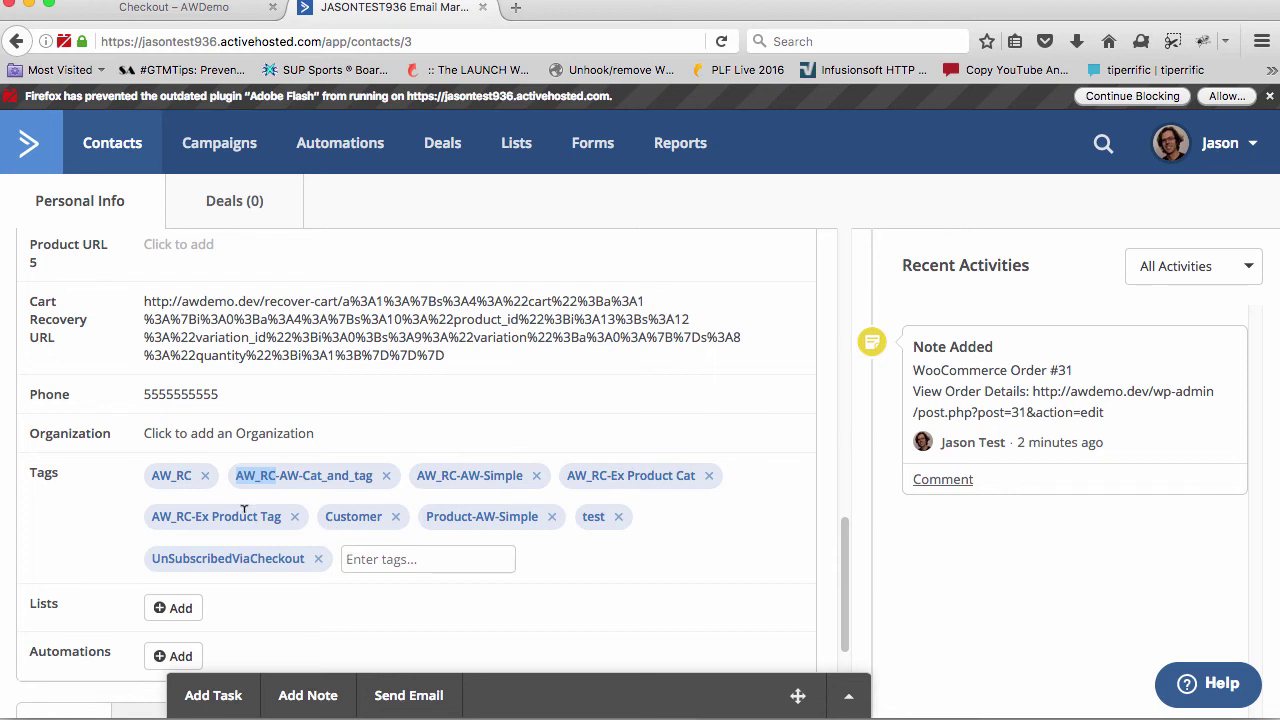
Highlight the AW_RC prefix on the contact's AW_RC-Ex Product Cat tag
left_click_drag(608, 475, 561, 471)
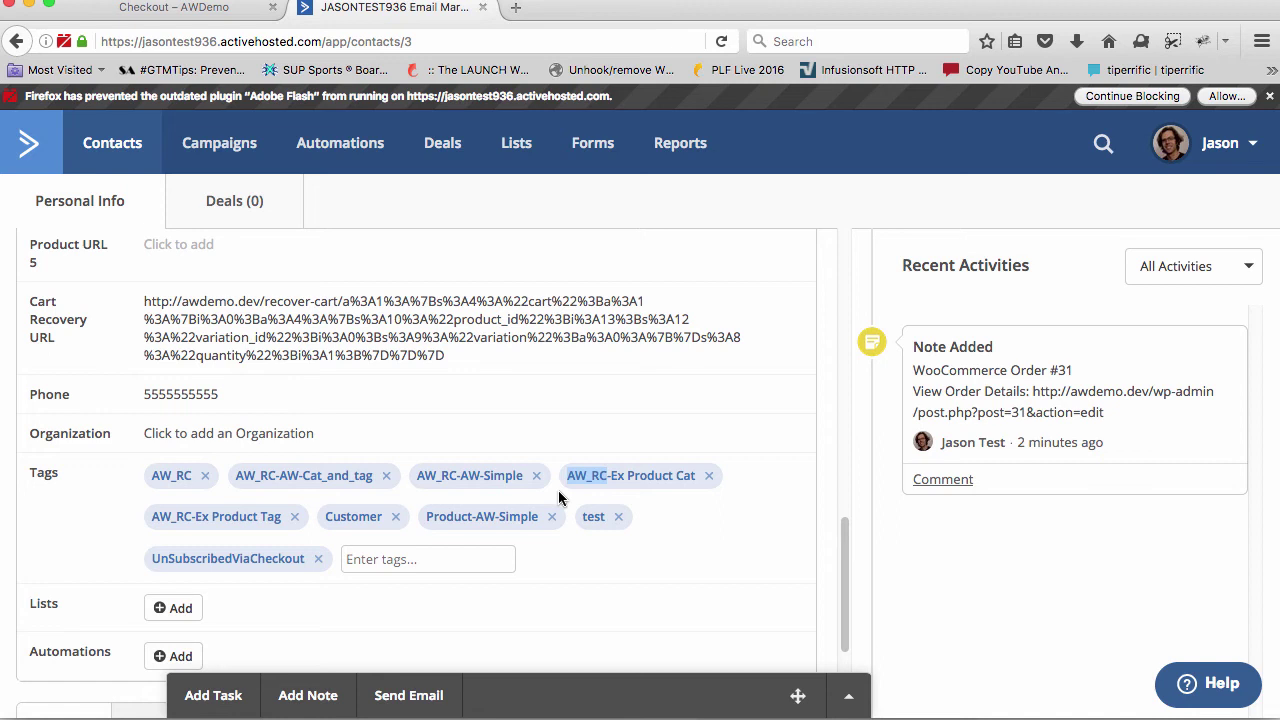
scroll(480, 480, "down", 1)
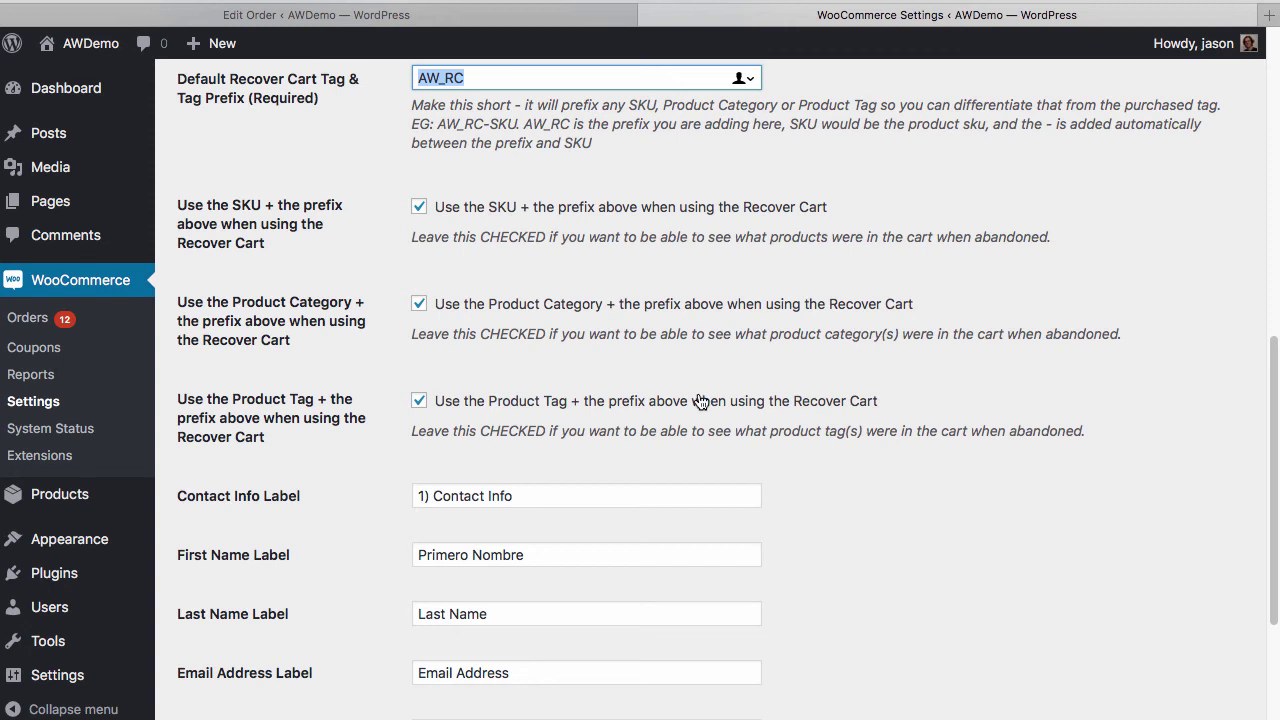
Scroll through the Advanced Recover Cart settings to review them
scroll(700, 400, "up", 5)
scroll(698, 400, "down", 2)
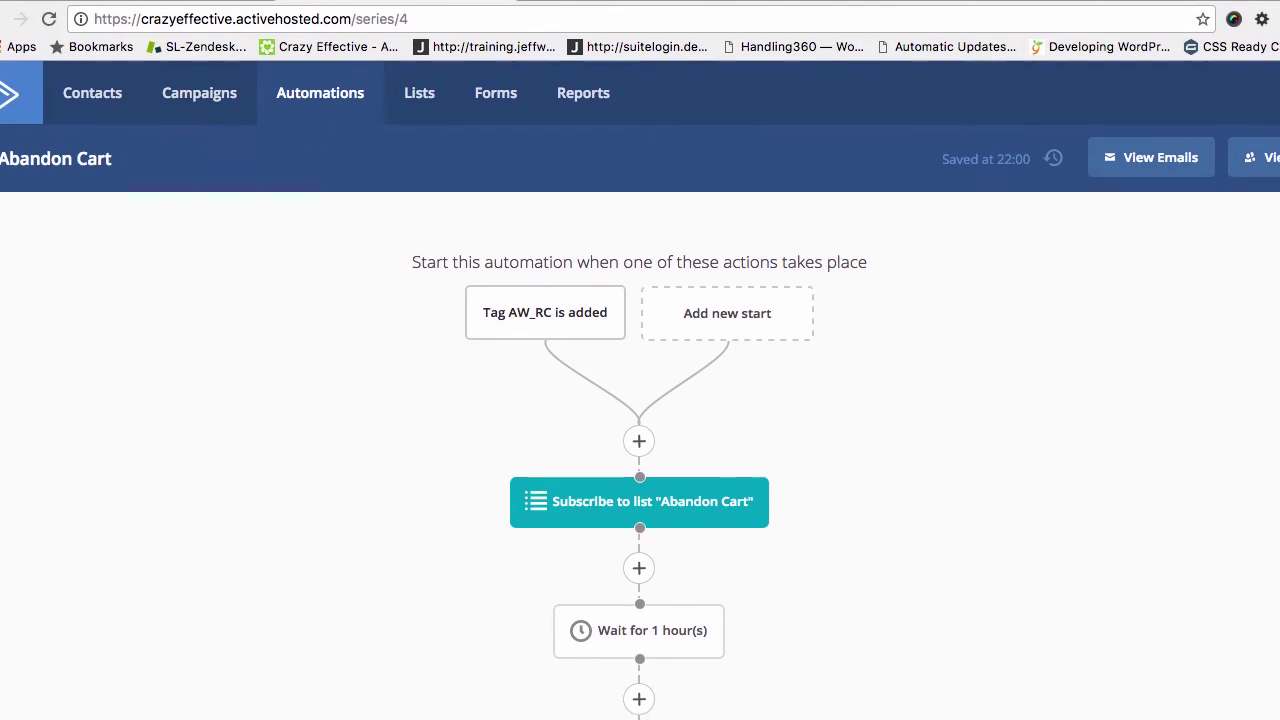
Look over the Abandon Cart automation's steps, then move on to the Welcome and Wow automation
mouse_move(478, 294)
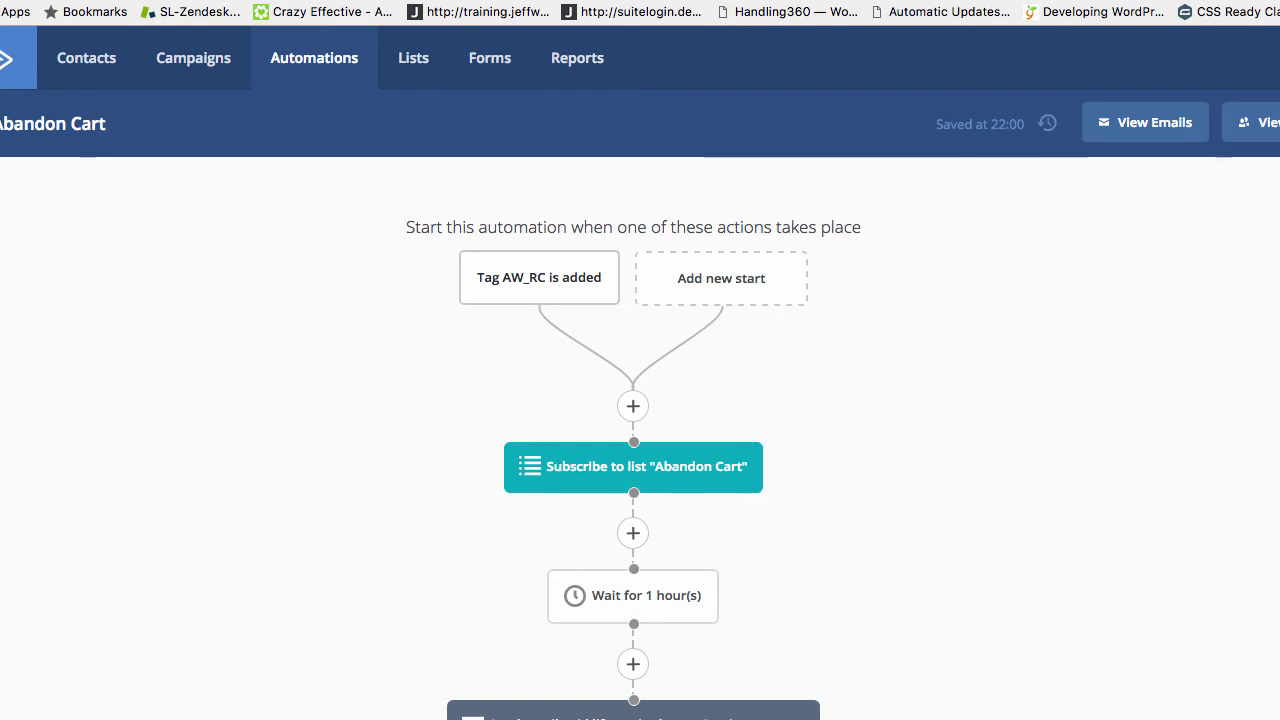
scroll(845, 570, "down", 1)
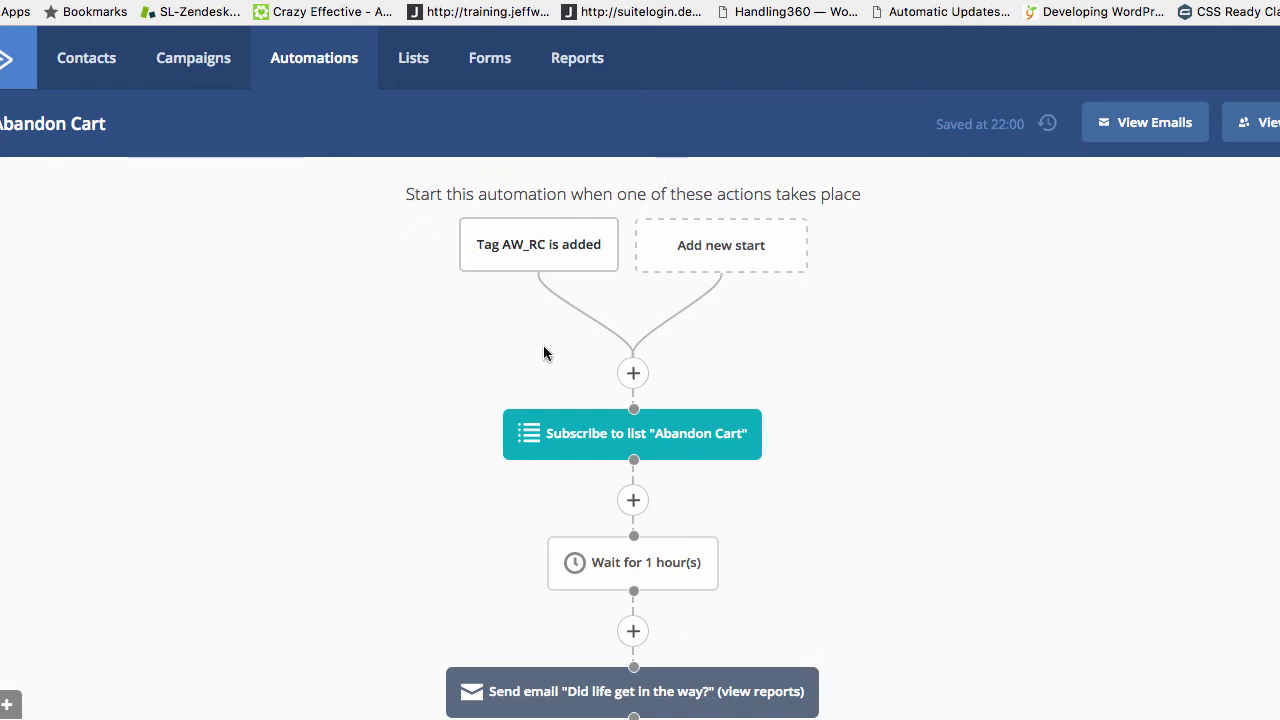
mouse_move(692, 700)
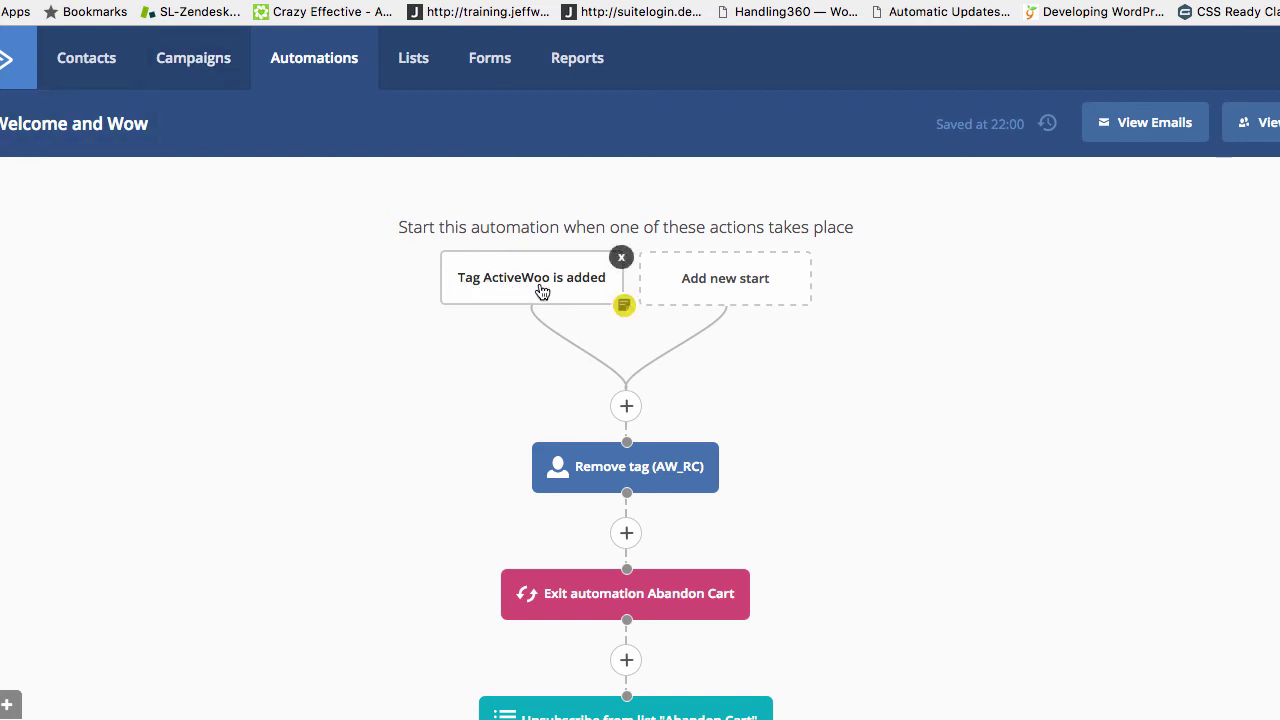
scroll(576, 314, "down", 1)
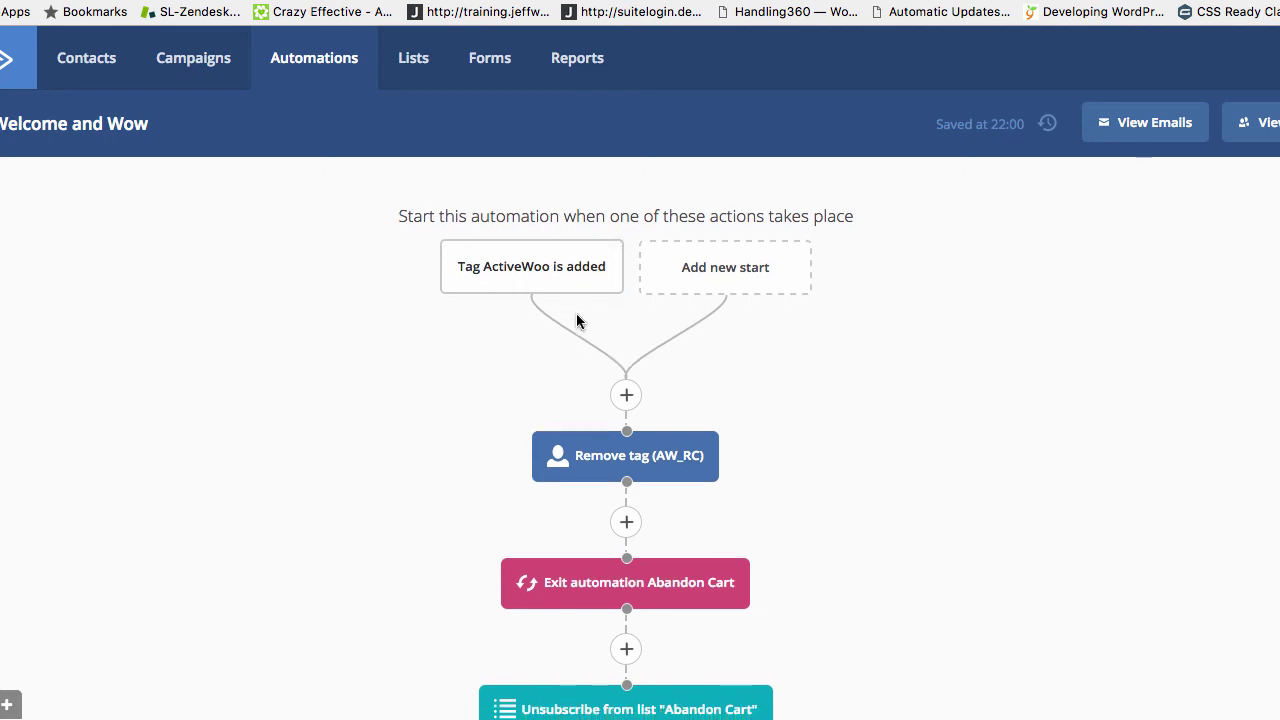
scroll(576, 314, "down", 3)
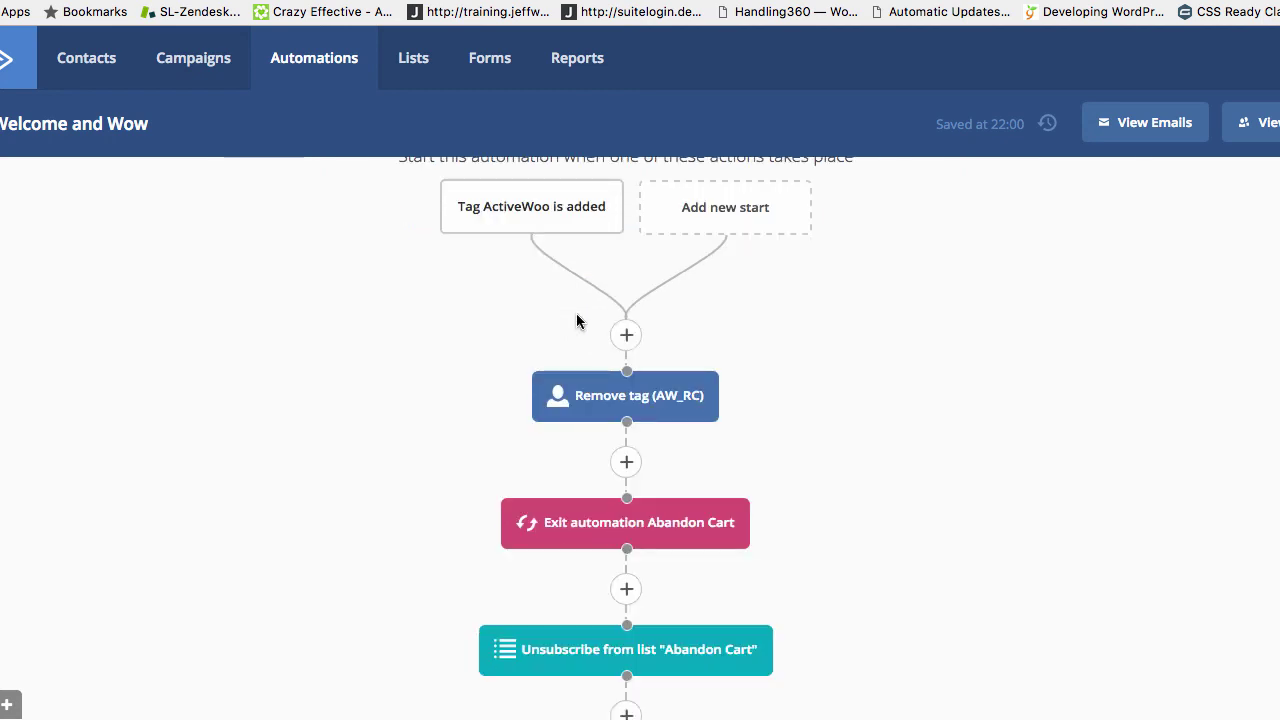
scroll(576, 320, "down", 3)
scroll(578, 323, "up", 3)
mouse_move(597, 398)
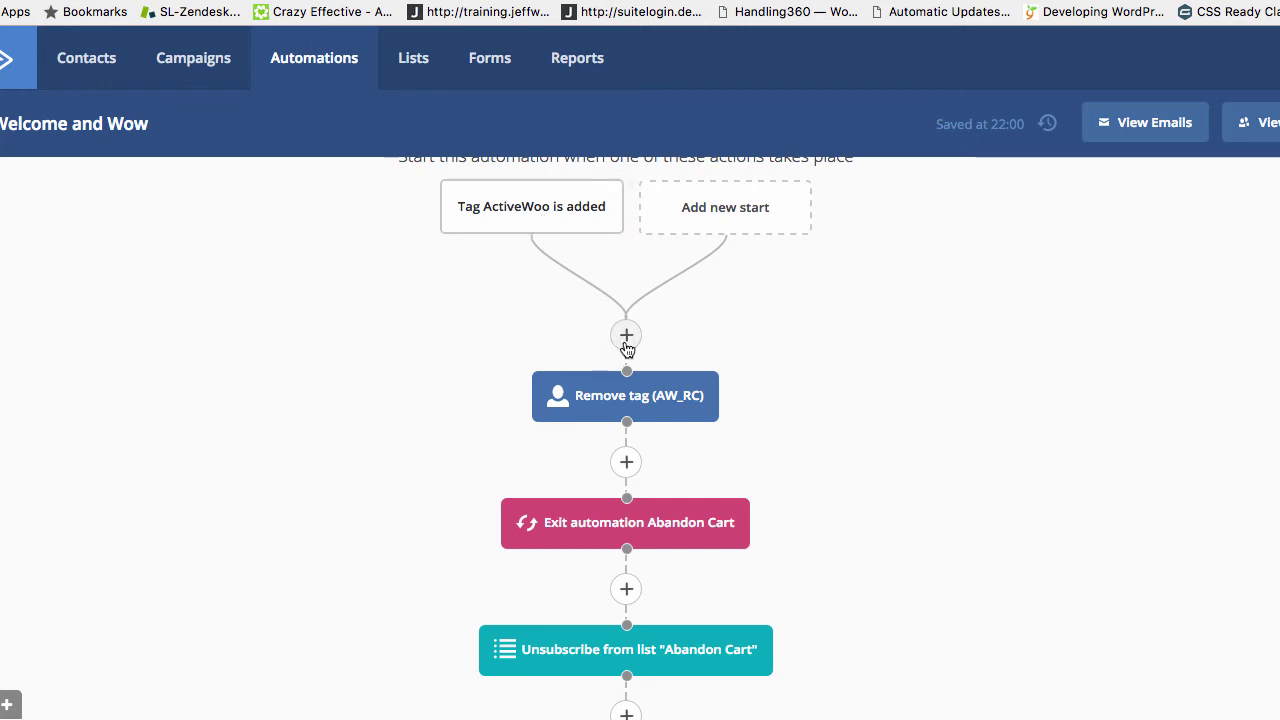
mouse_move(509, 220)
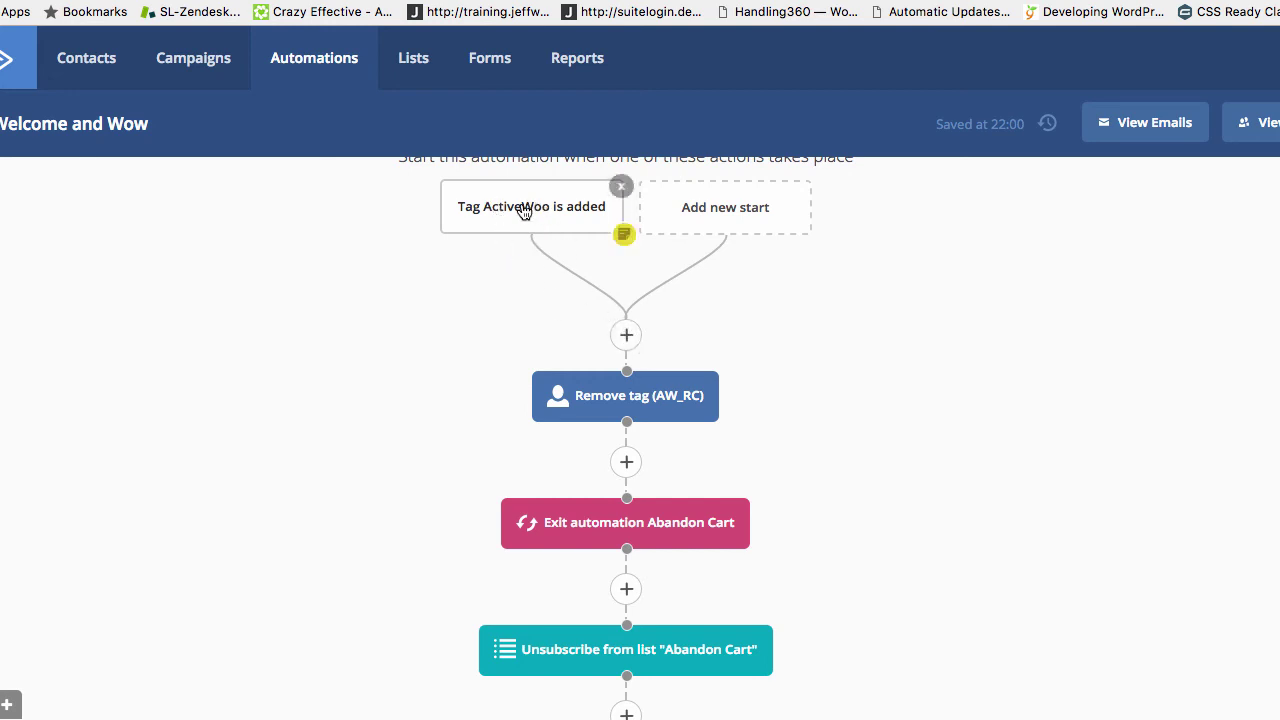
left_click(719, 209)
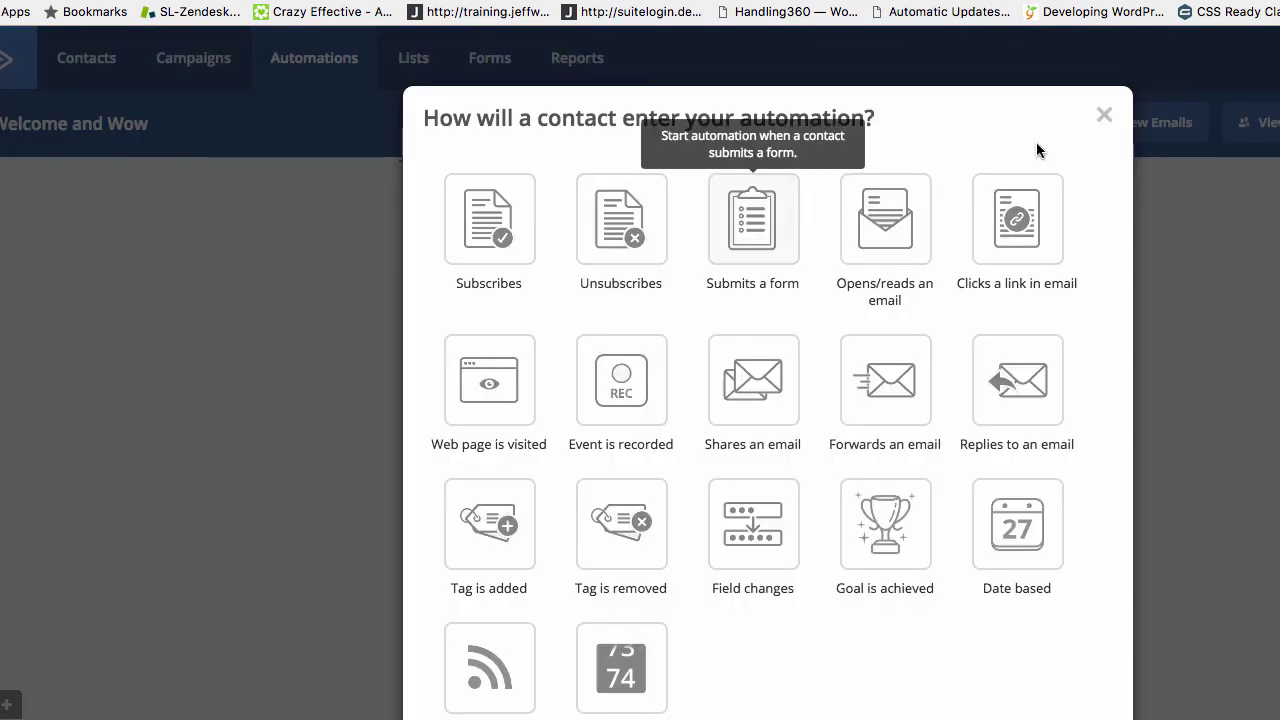
left_click(1104, 116)
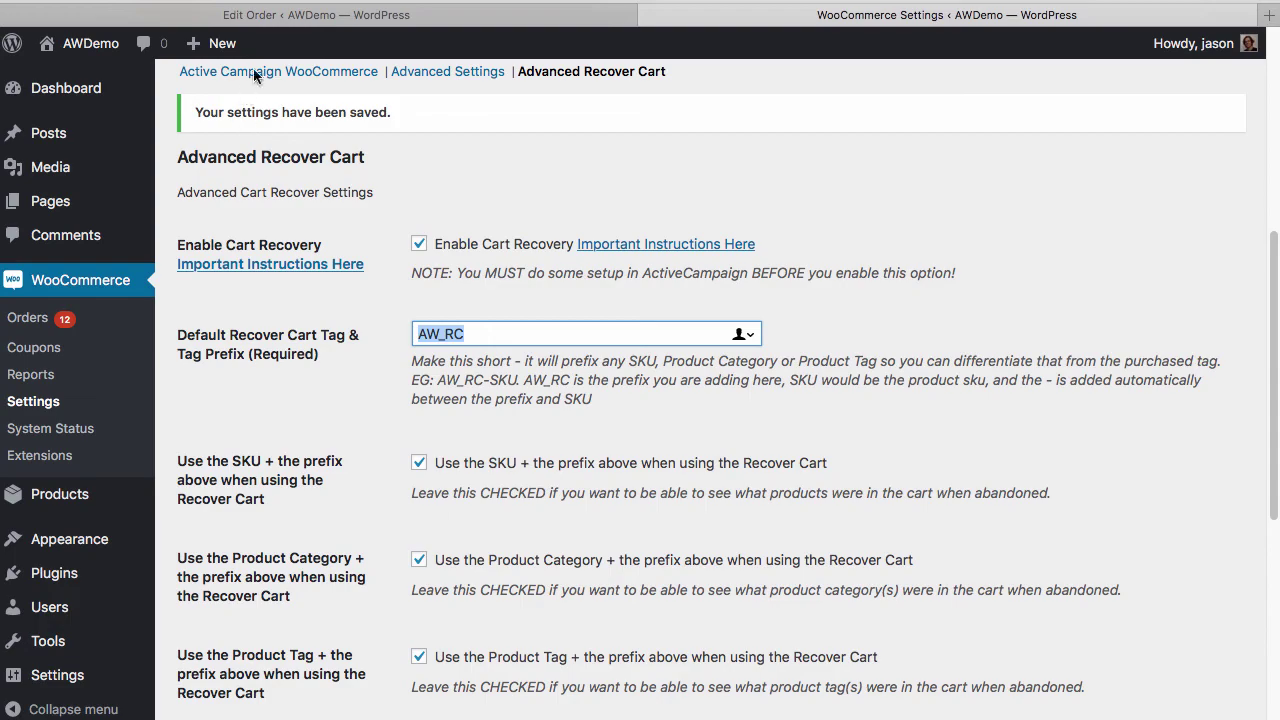
Open the Active Campaign WooCommerce settings and select the Default Tag field, set to Customer
left_click(283, 72)
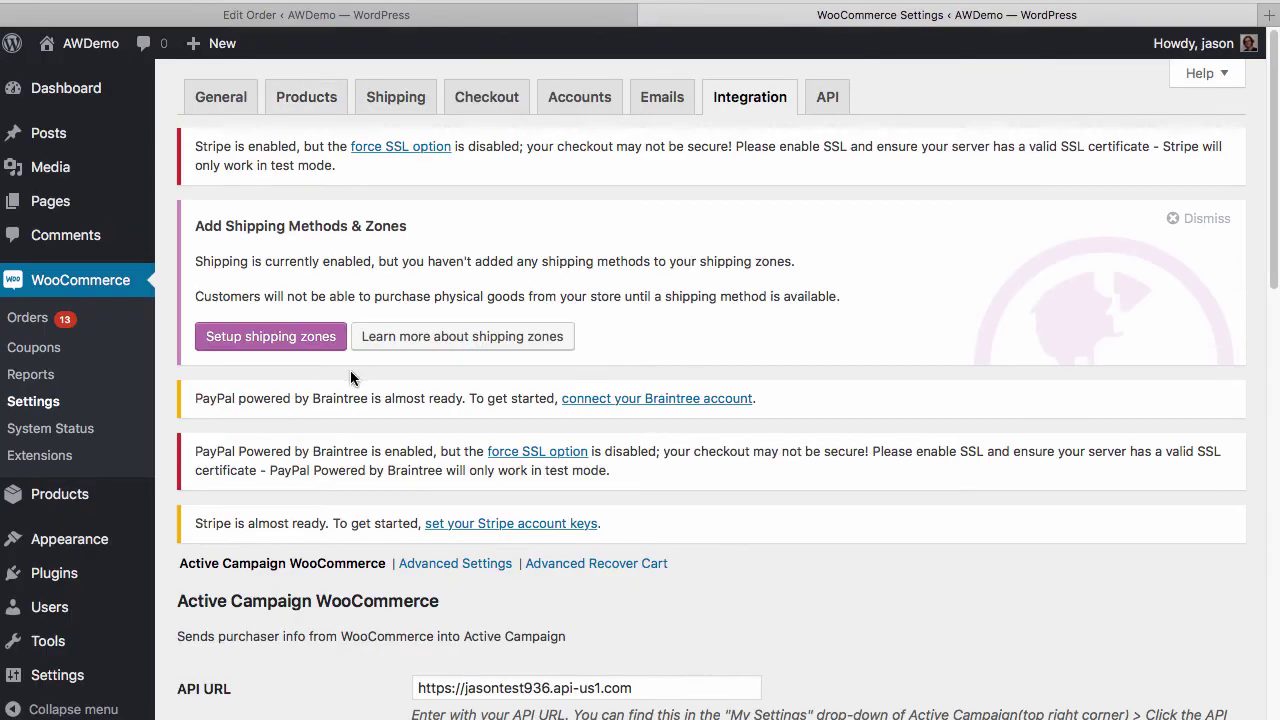
scroll(350, 370, "down", 5)
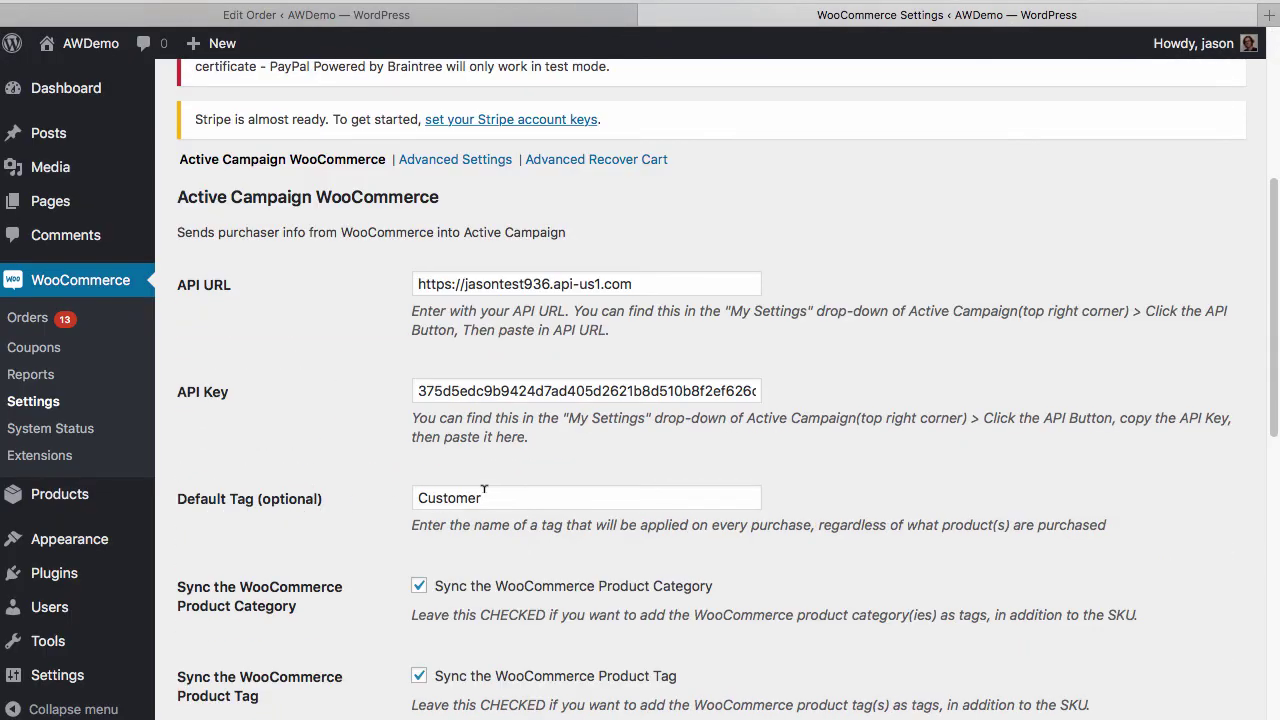
left_click(489, 495)
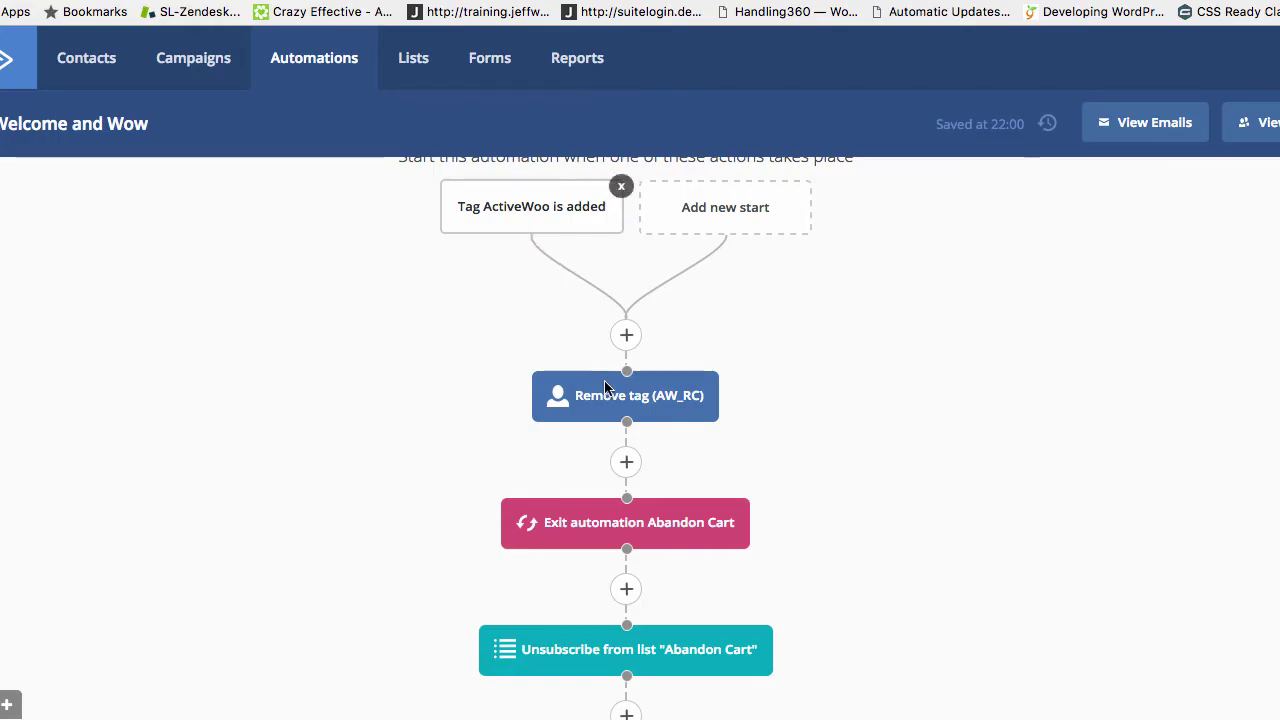
left_click(624, 335)
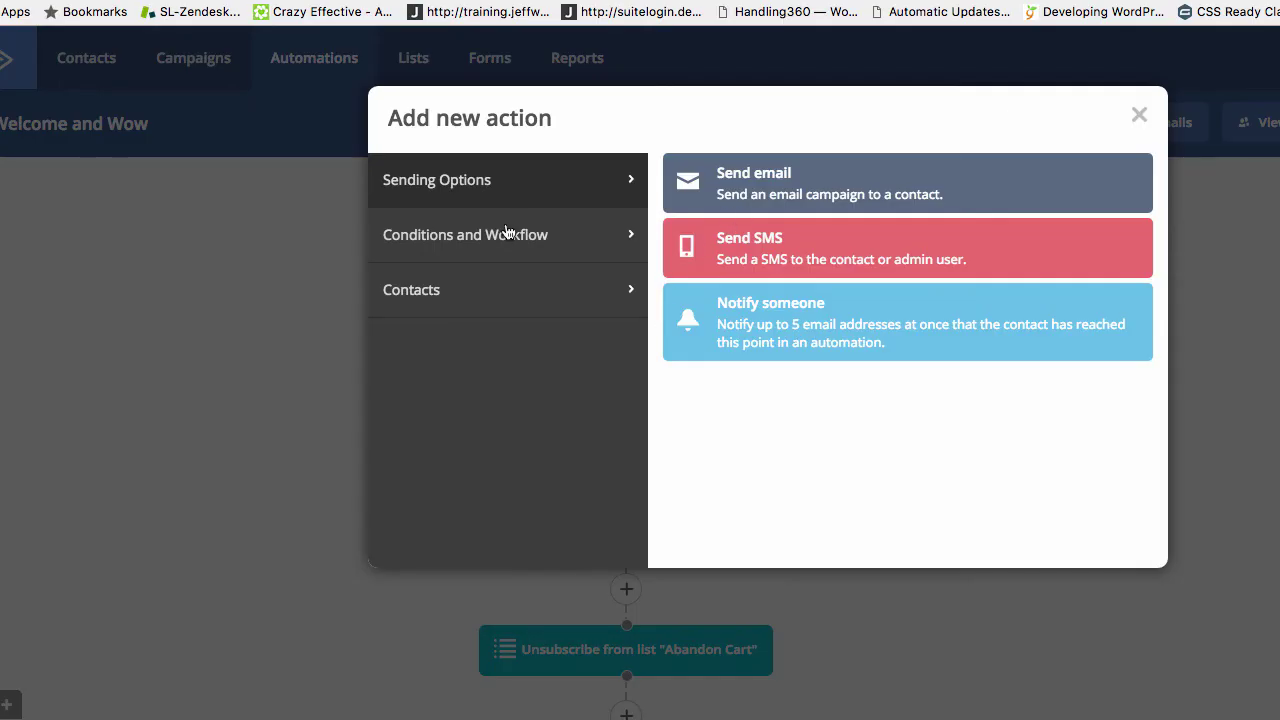
left_click(1140, 114)
scroll(804, 343, "down", 3)
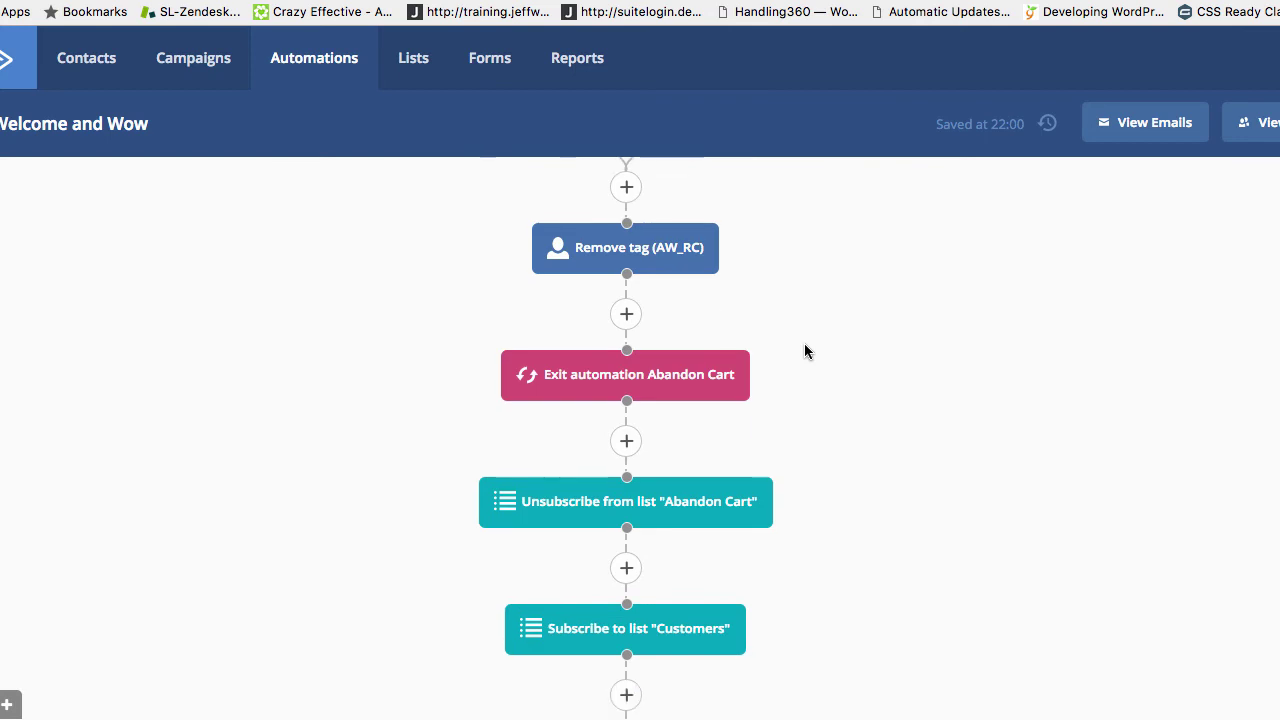
scroll(804, 343, "up", 5)
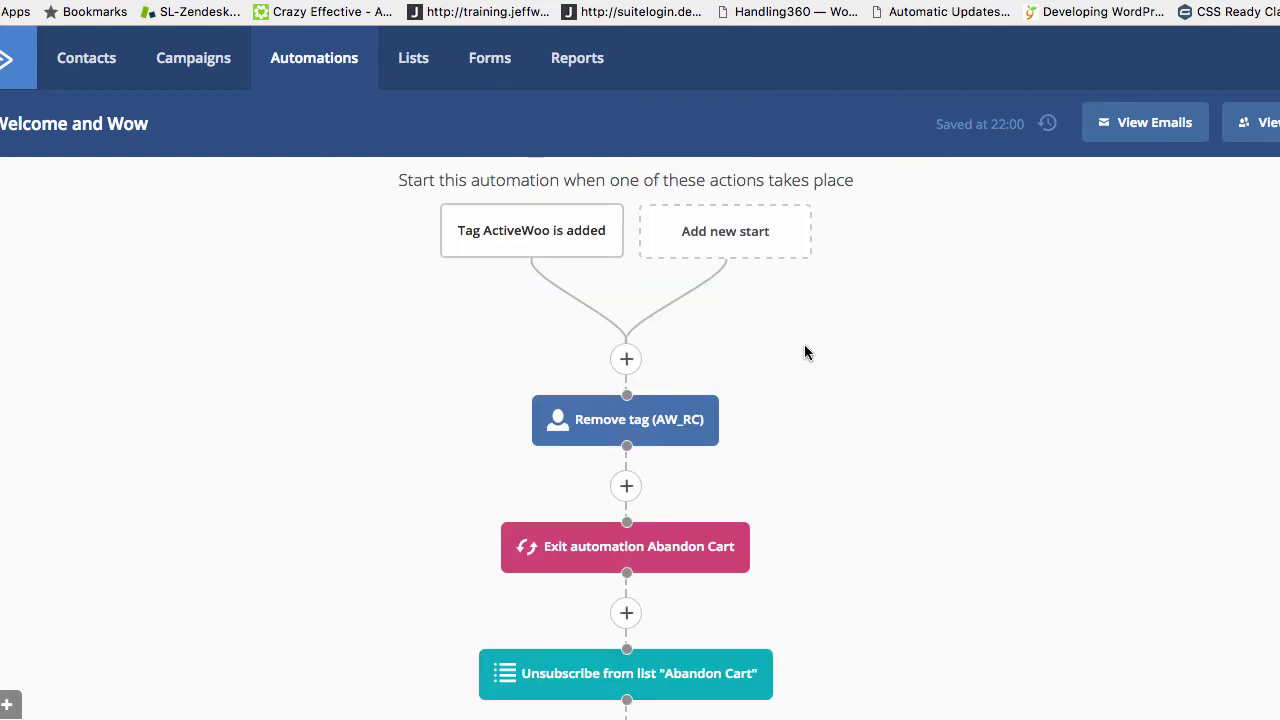
mouse_move(517, 214)
mouse_move(590, 430)
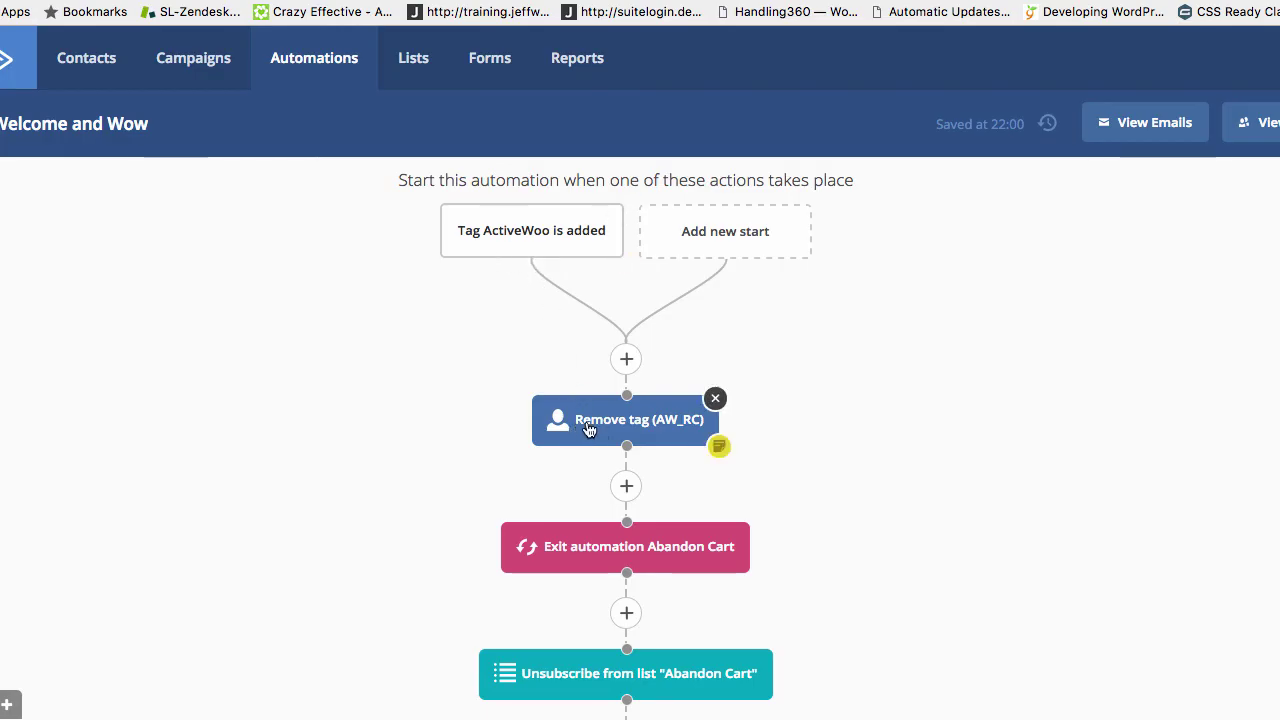
scroll(693, 425, "down", 2)
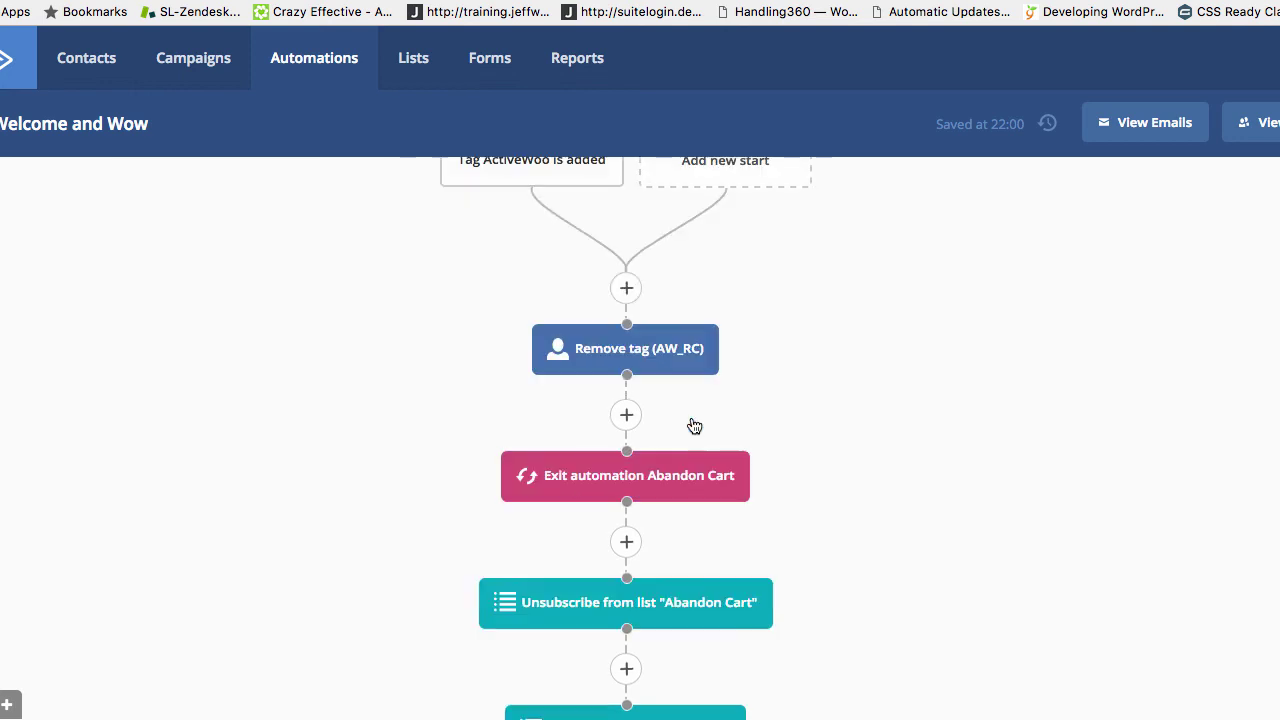
mouse_move(534, 488)
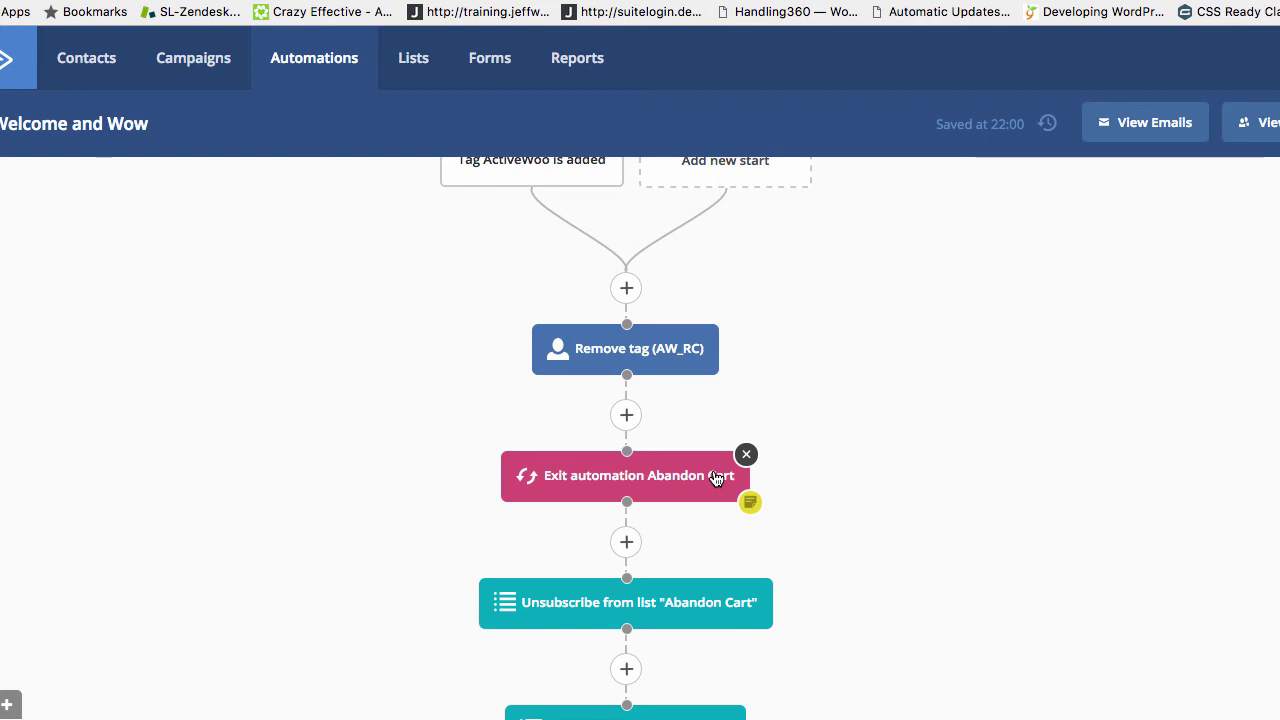
scroll(690, 510, "down", 2)
scroll(660, 545, "down", 2)
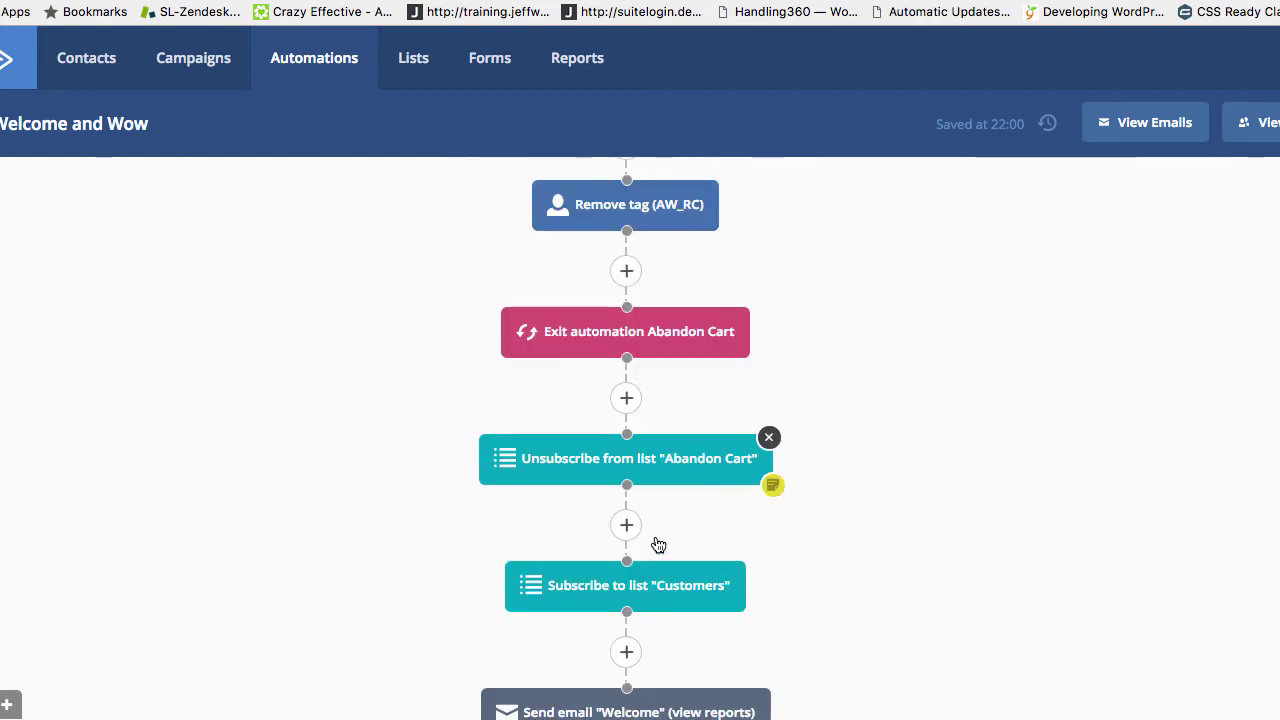
scroll(635, 590, "down", 1)
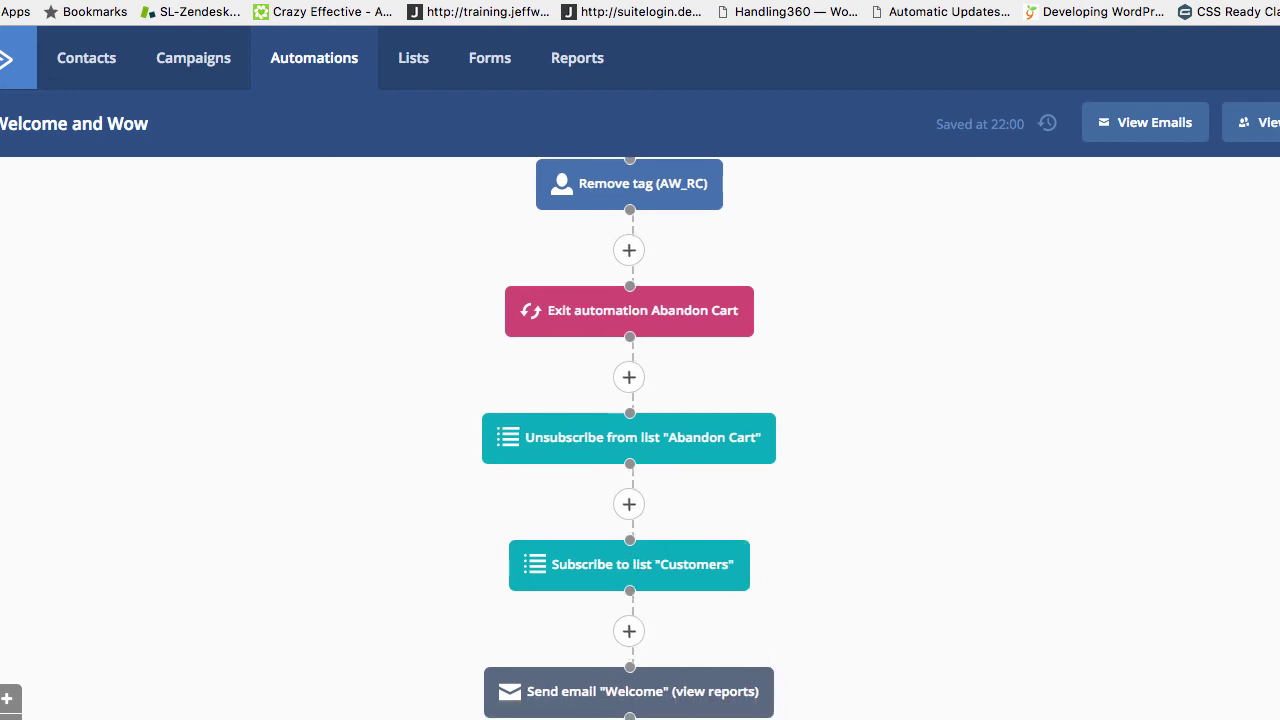
scroll(737, 691, "down", 2)
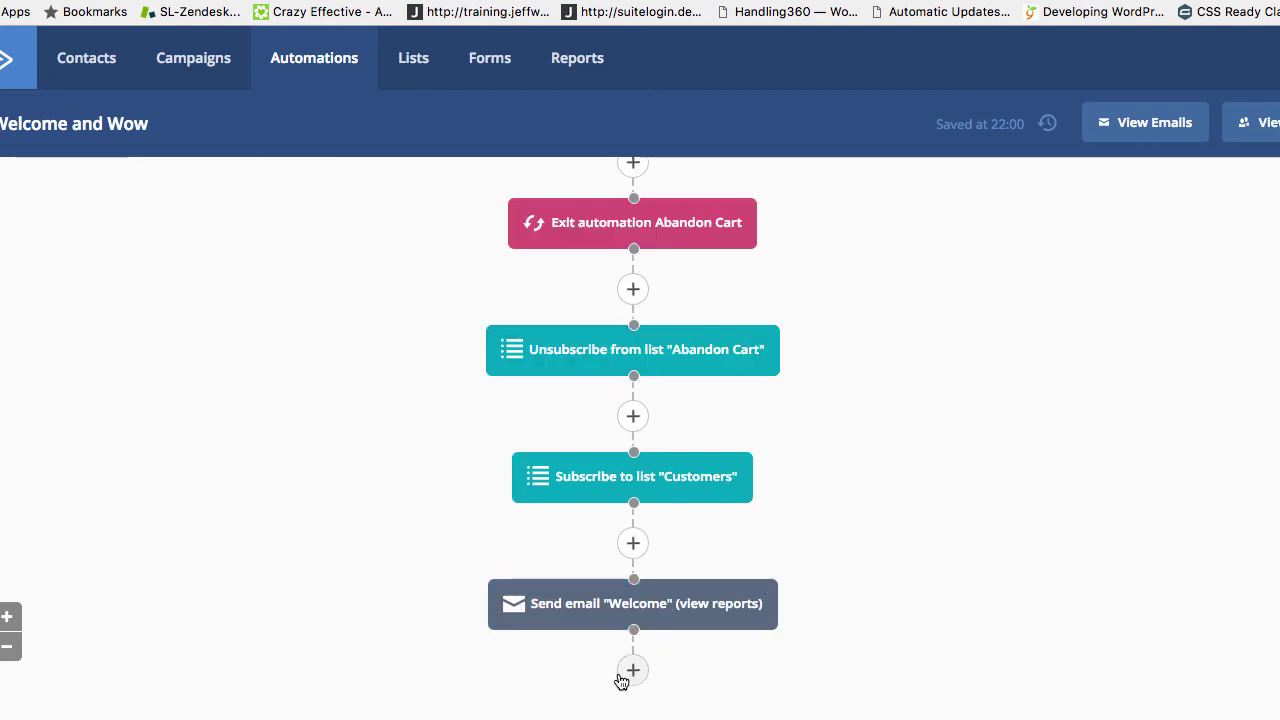
Add a Remove tag step for the Customer tag after the Welcome email and save it
left_click(632, 671)
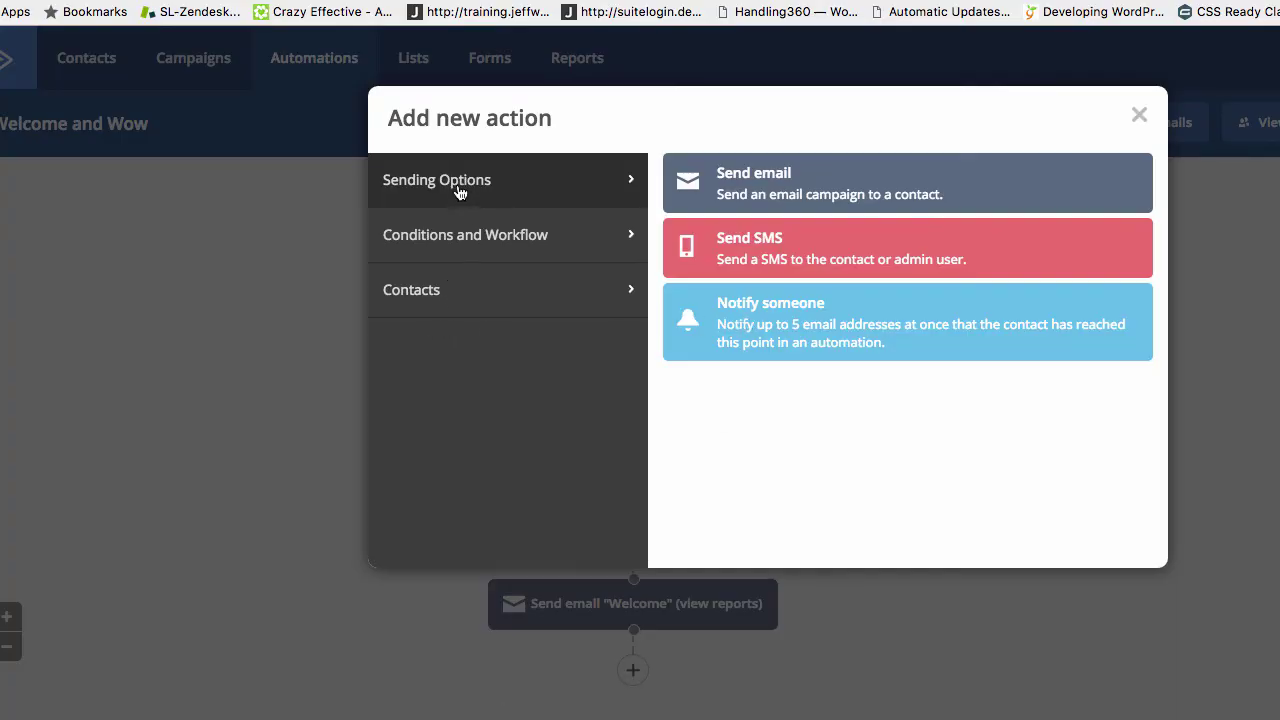
left_click(445, 251)
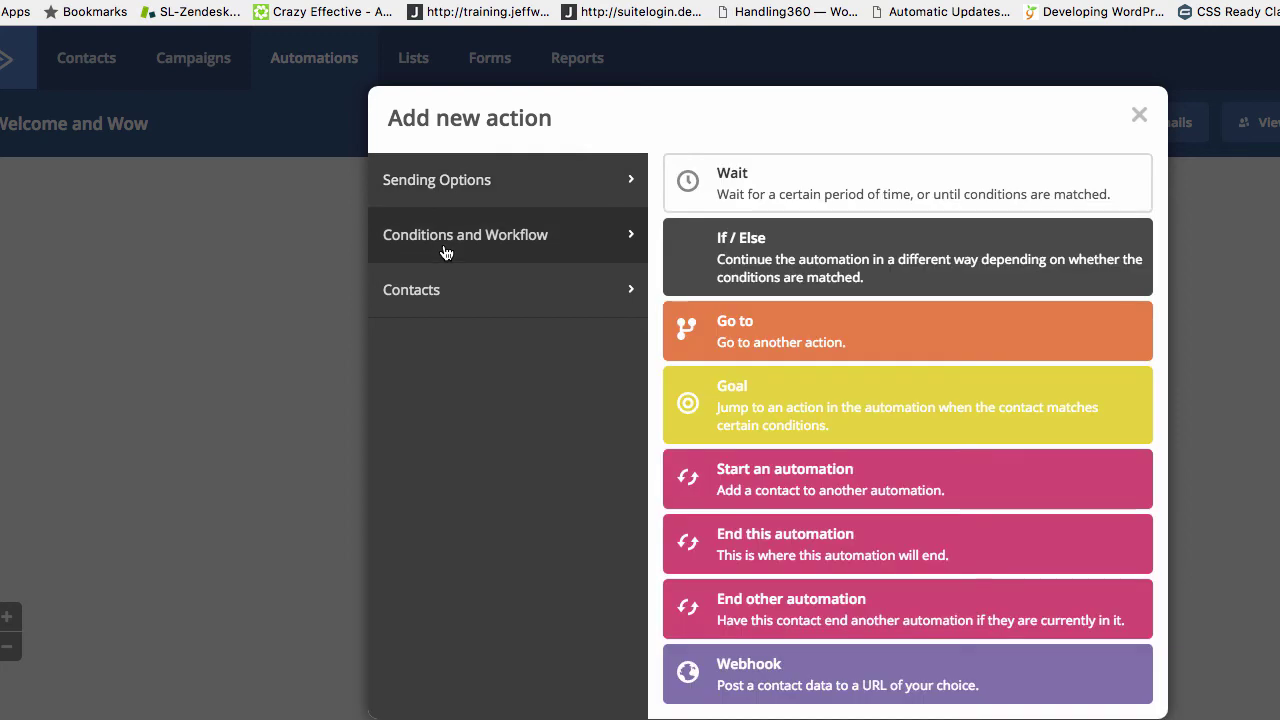
left_click(425, 298)
left_click(731, 453)
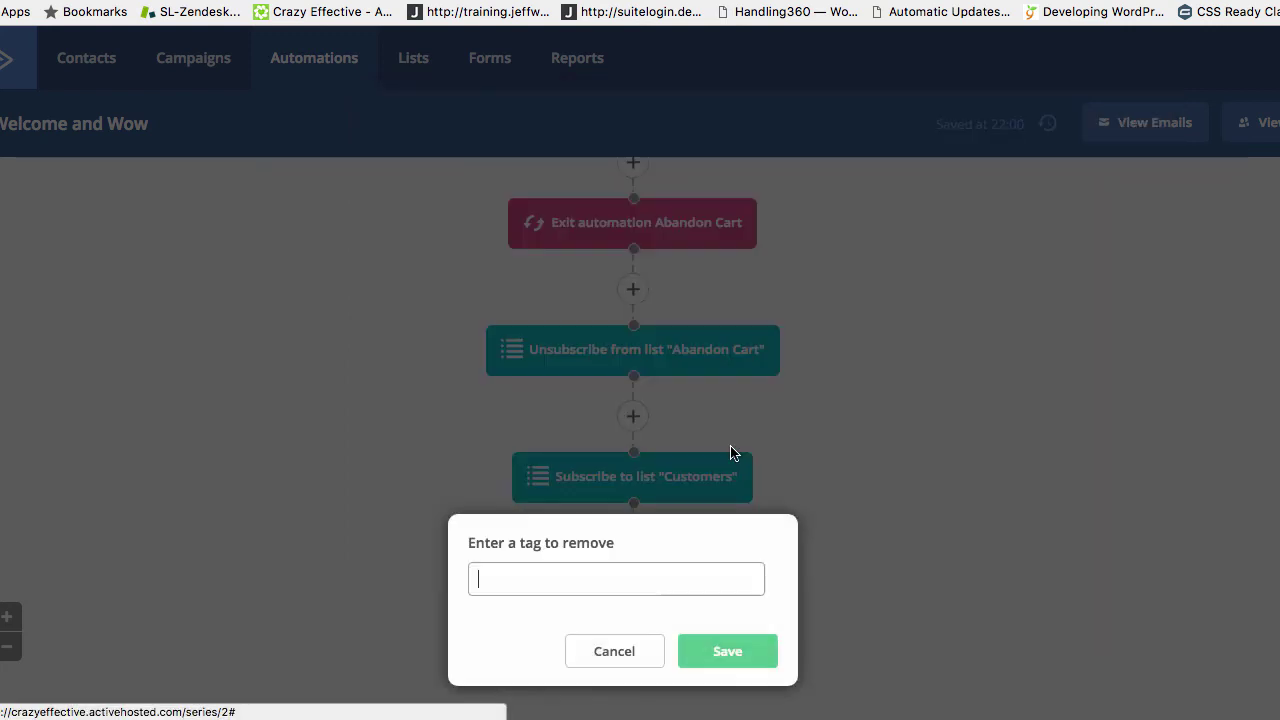
type("Cu")
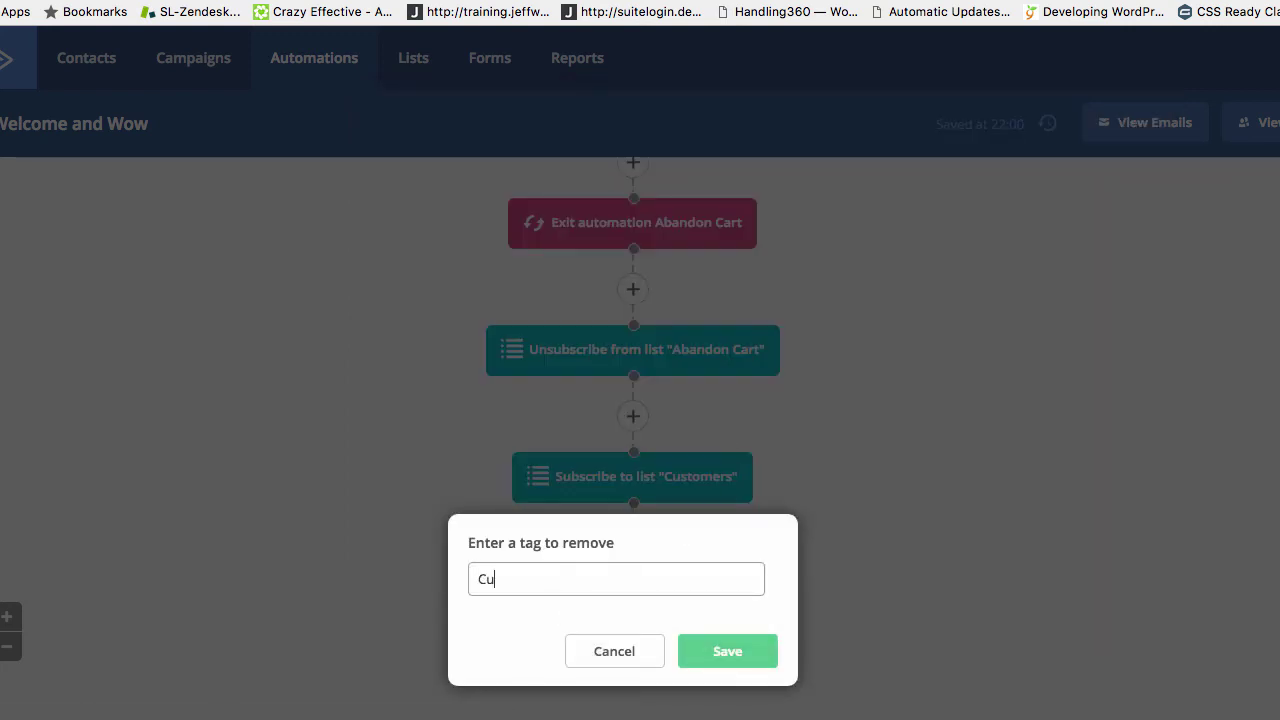
type("st")
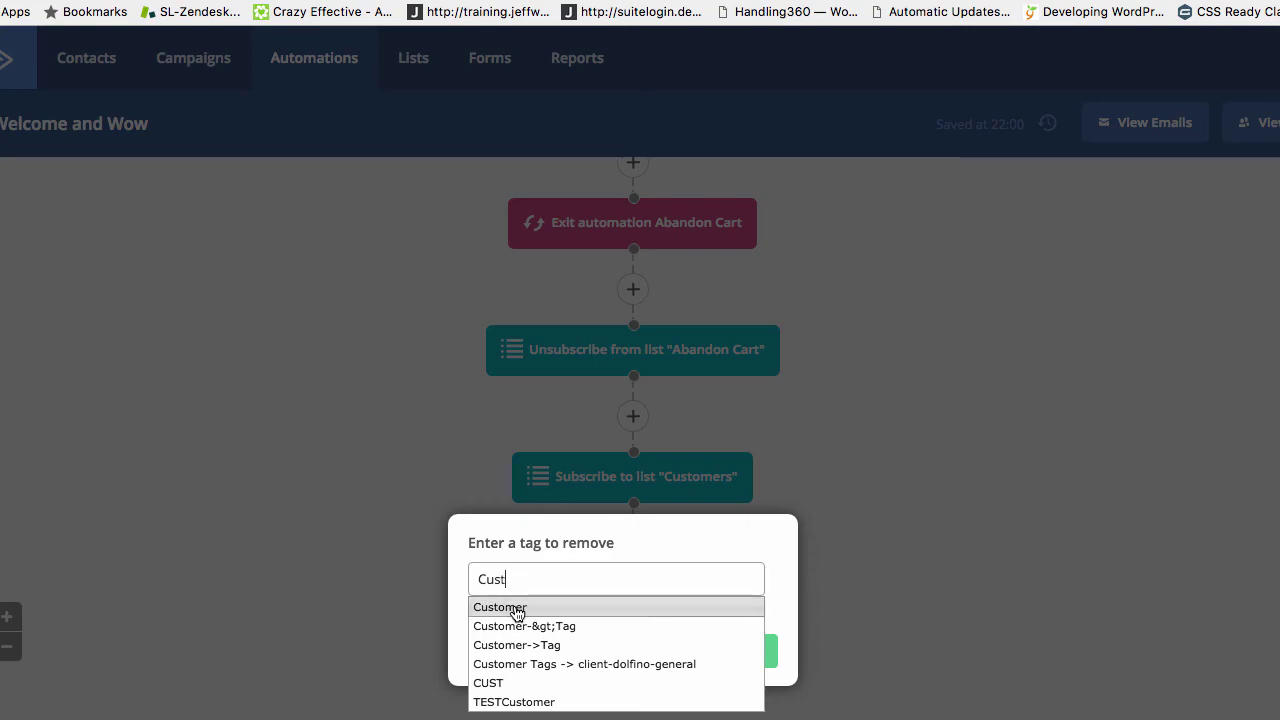
left_click(524, 606)
left_click(700, 650)
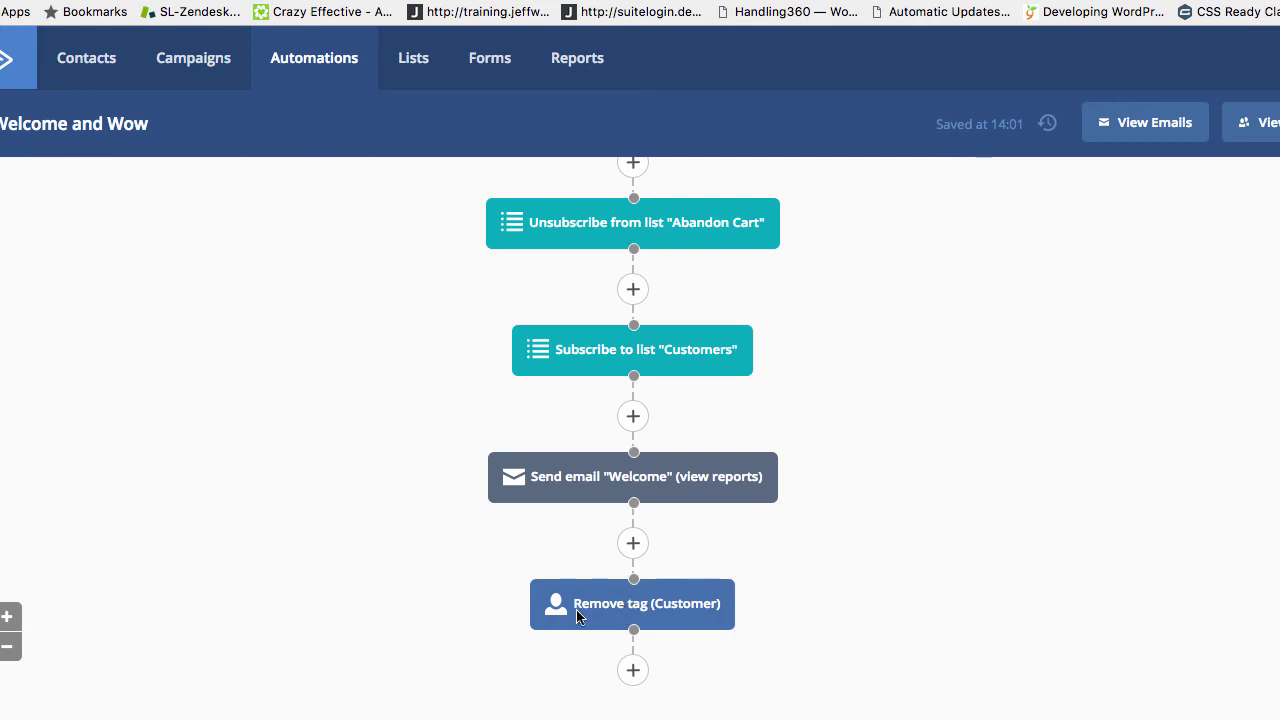
scroll(560, 600, "up", 2)
scroll(491, 455, "up", 8)
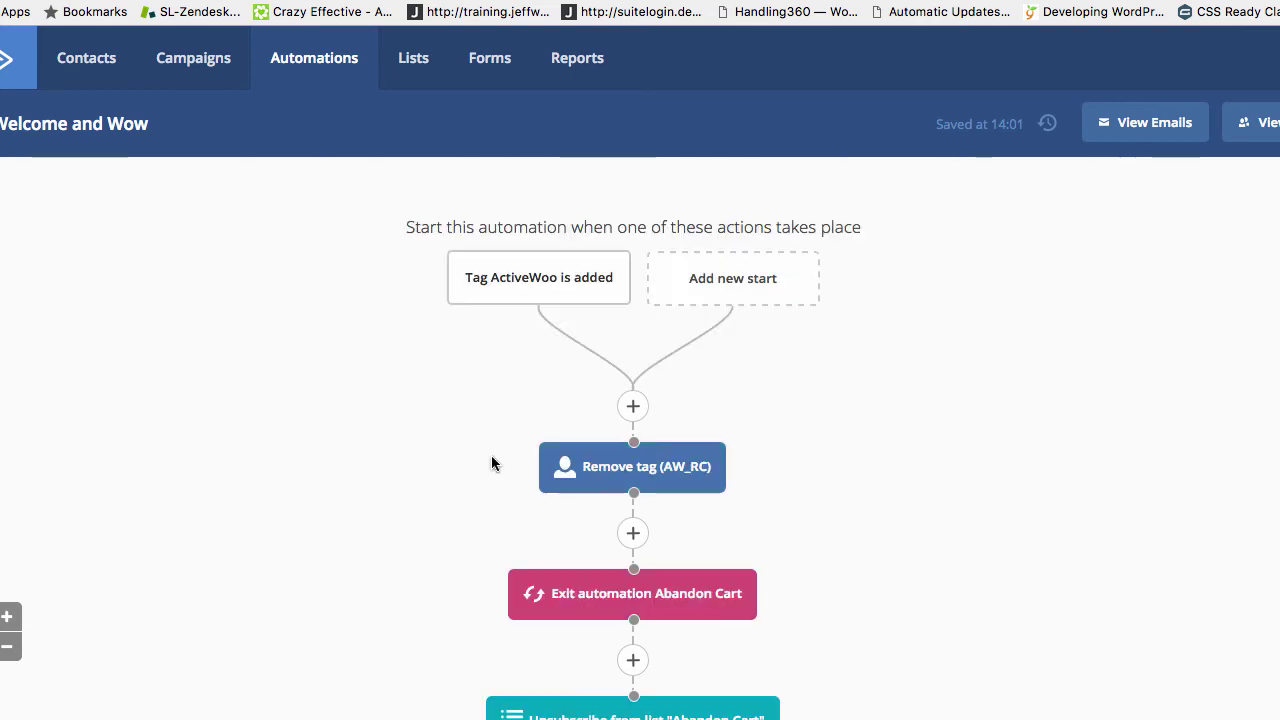
mouse_move(505, 280)
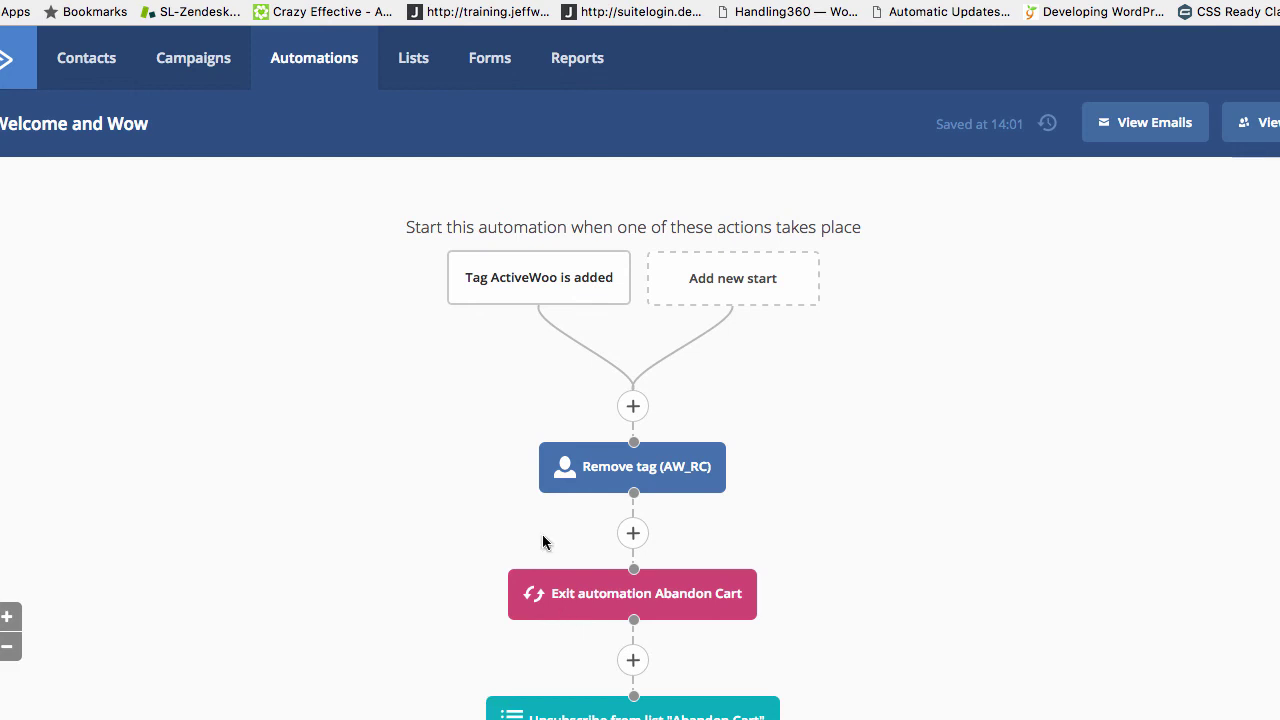
scroll(776, 553, "down", 5)
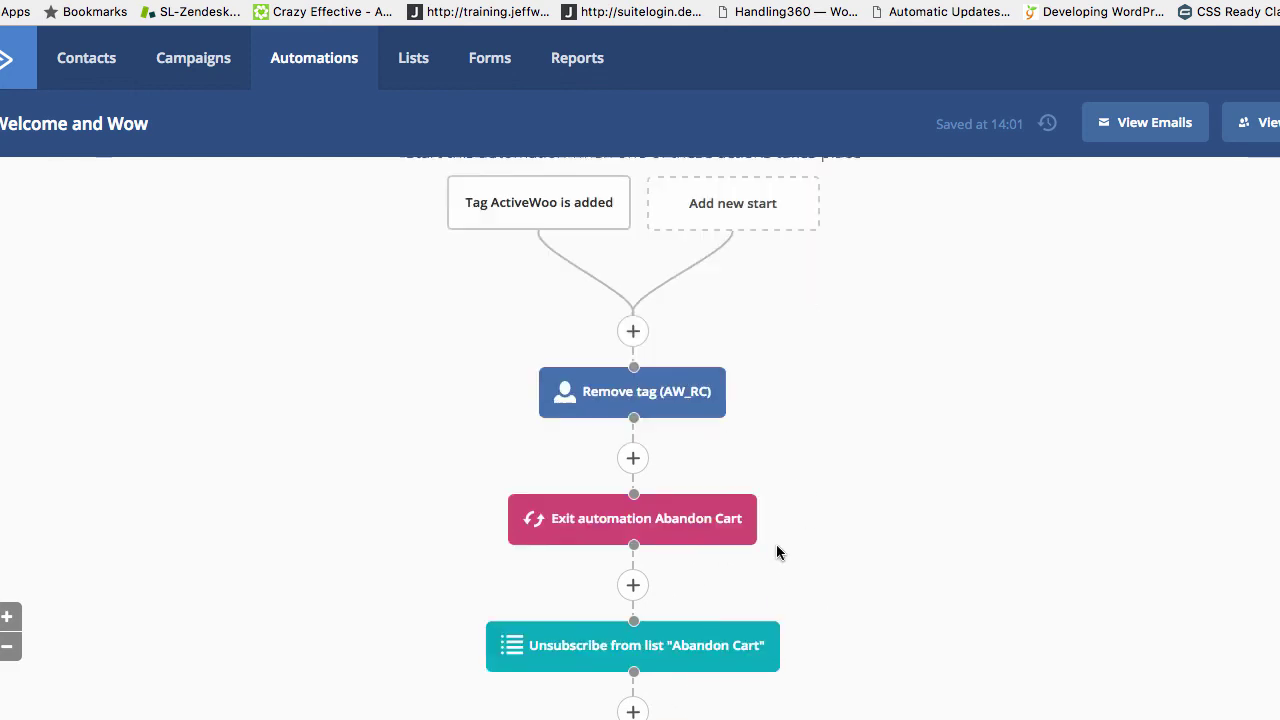
scroll(777, 551, "down", 2)
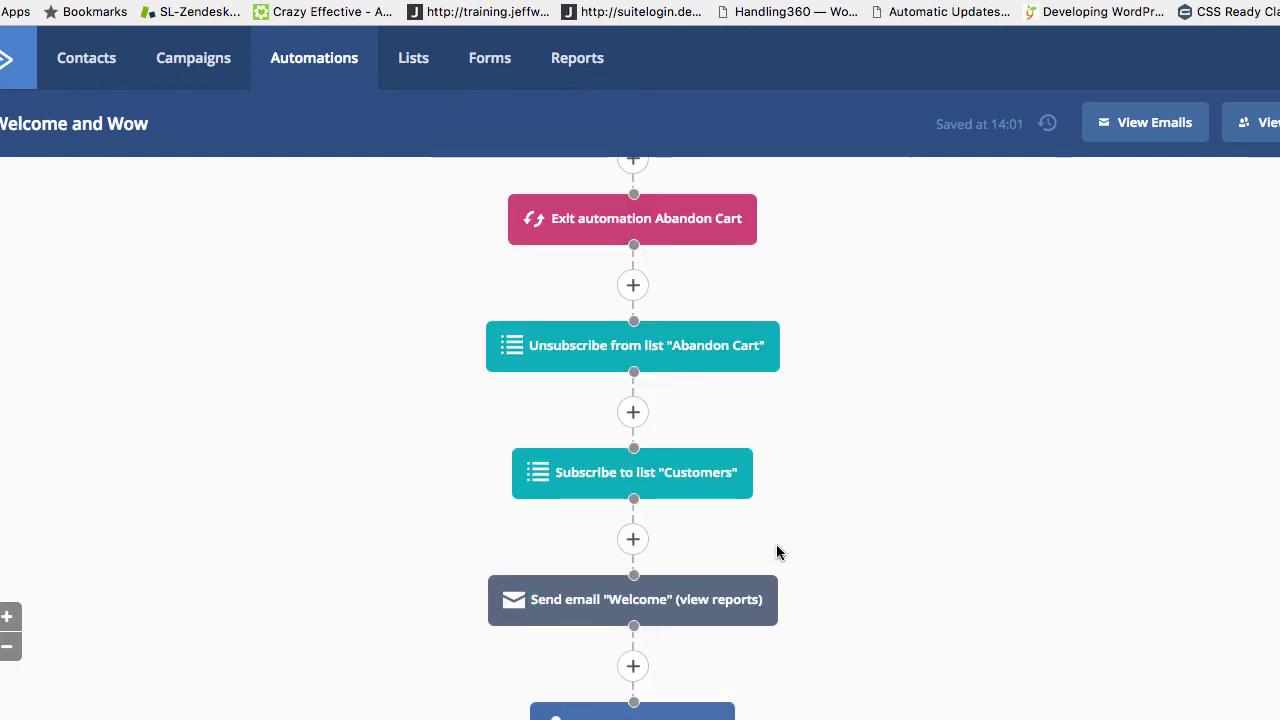
scroll(594, 599, "down", 1)
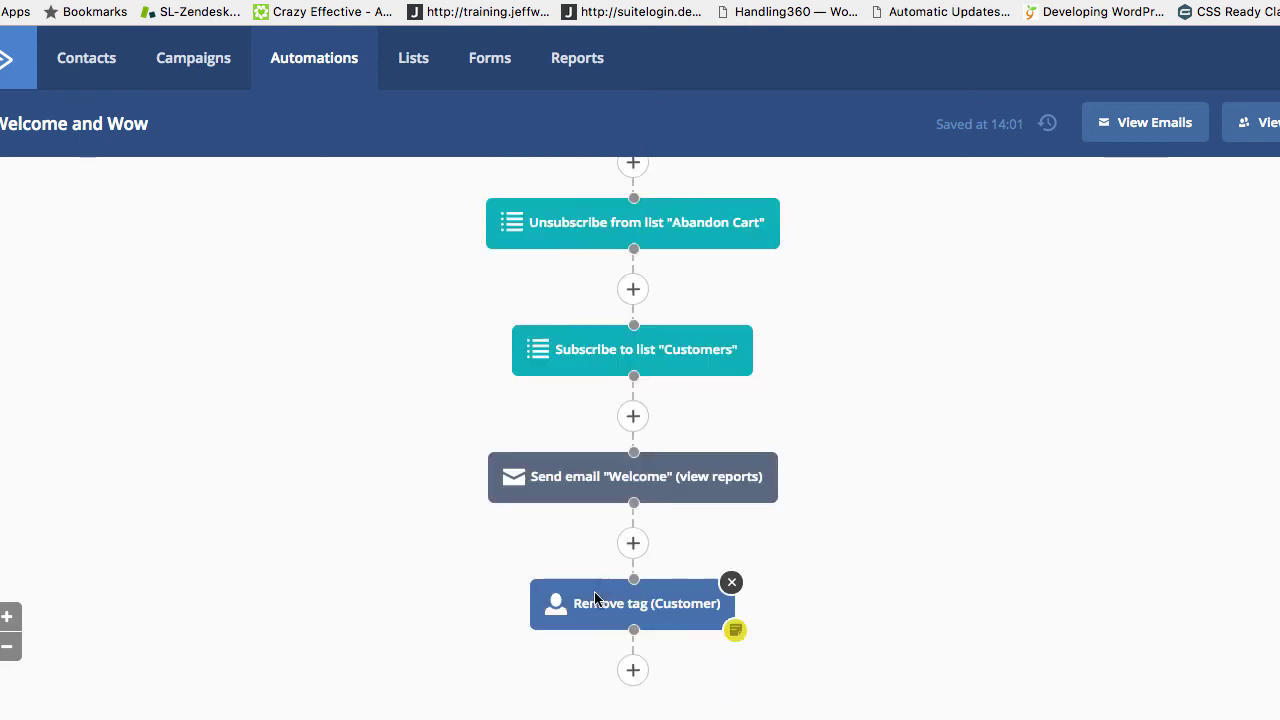
scroll(594, 598, "up", 7)
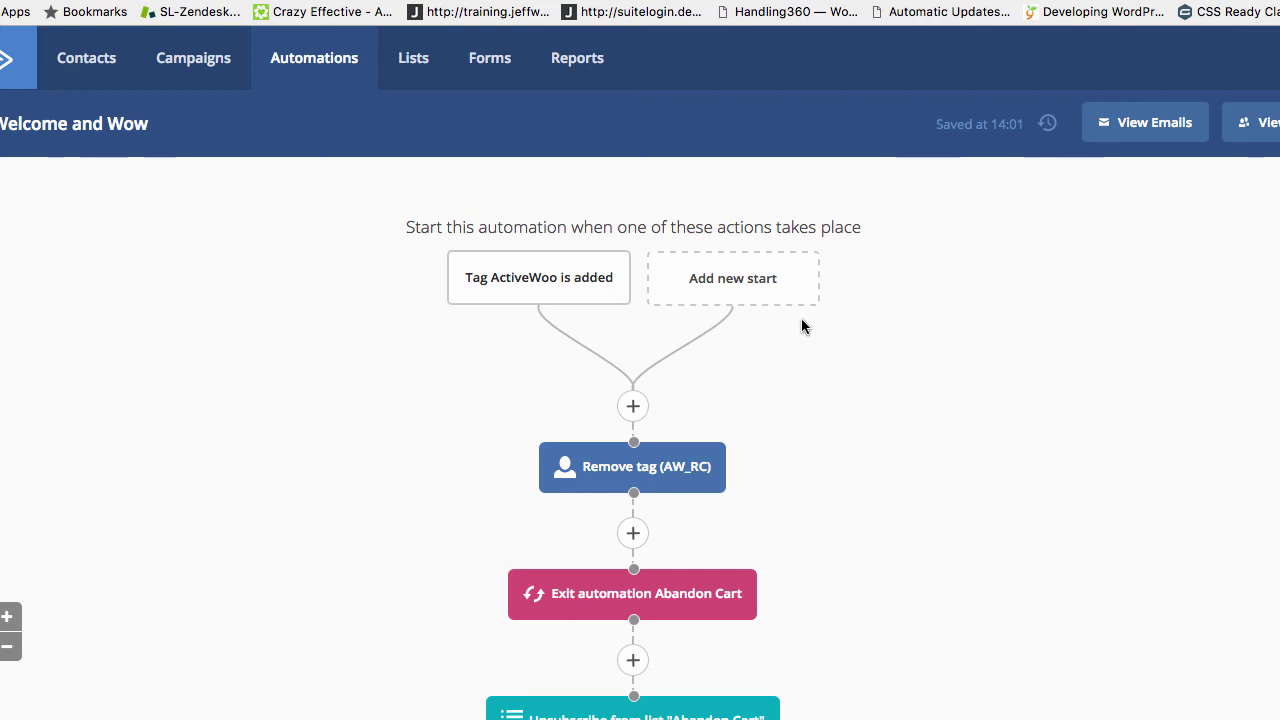
scroll(801, 326, "down", 5)
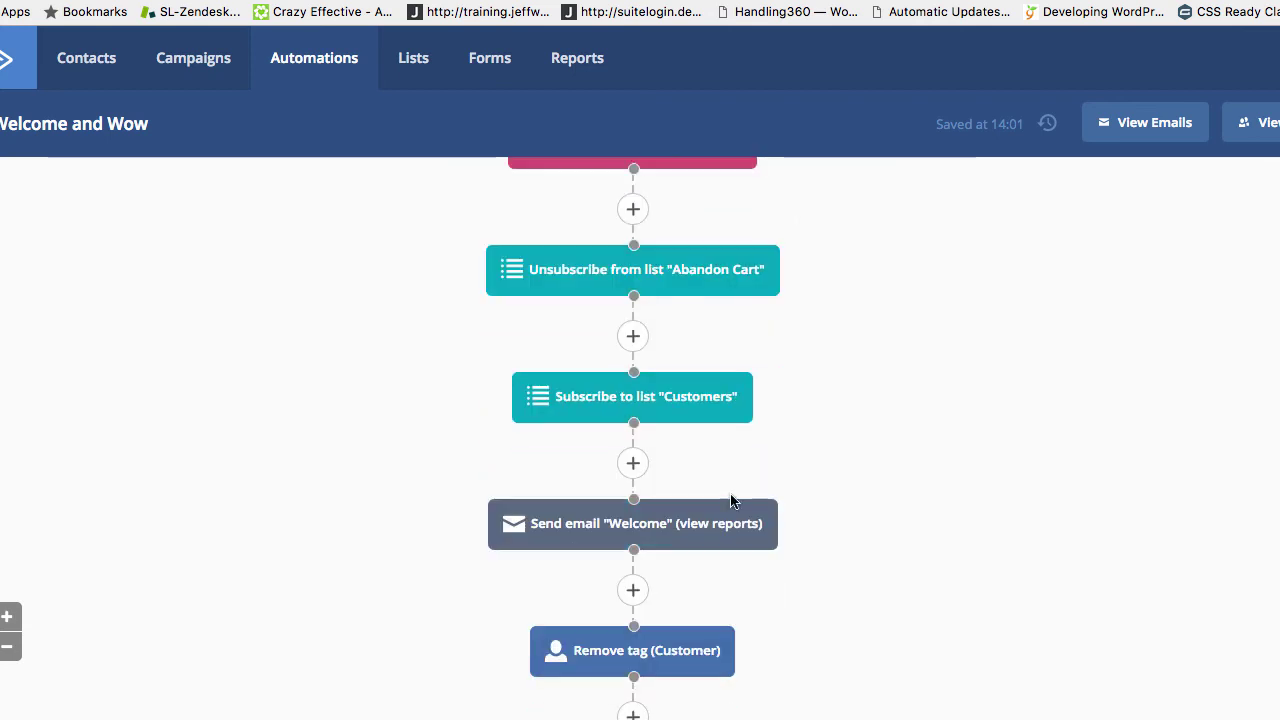
mouse_move(680, 526)
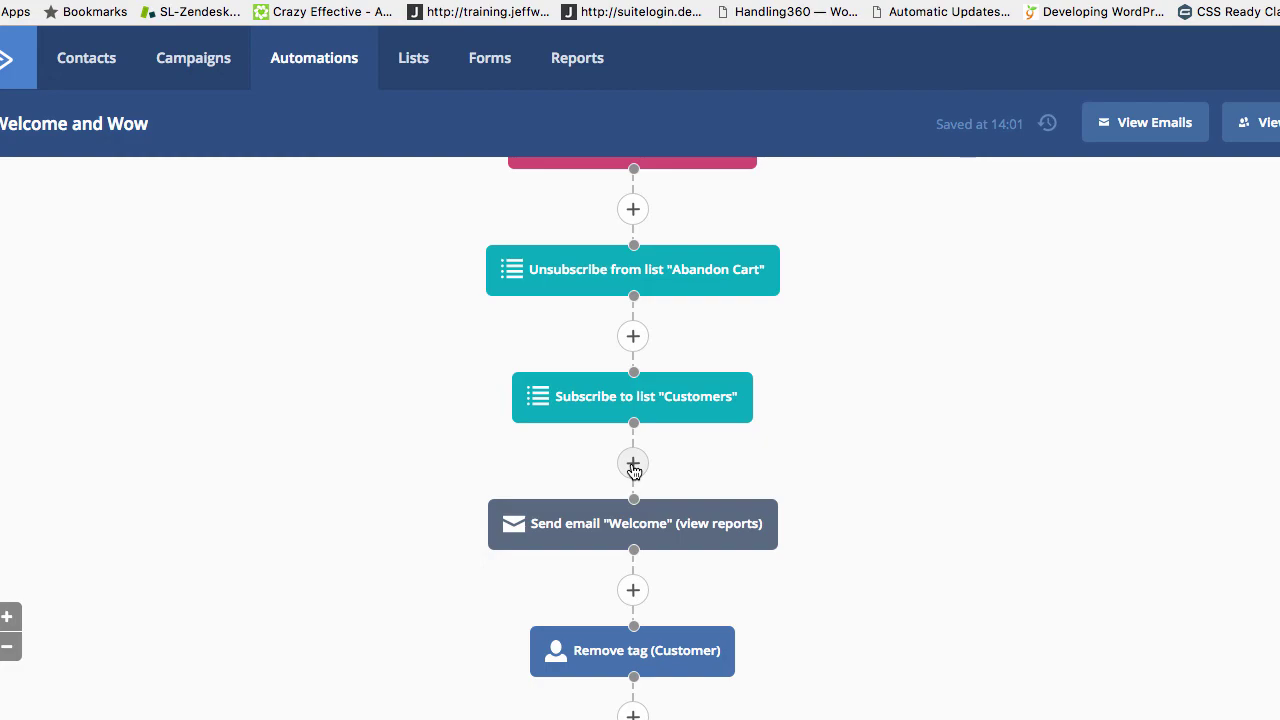
left_click(633, 465)
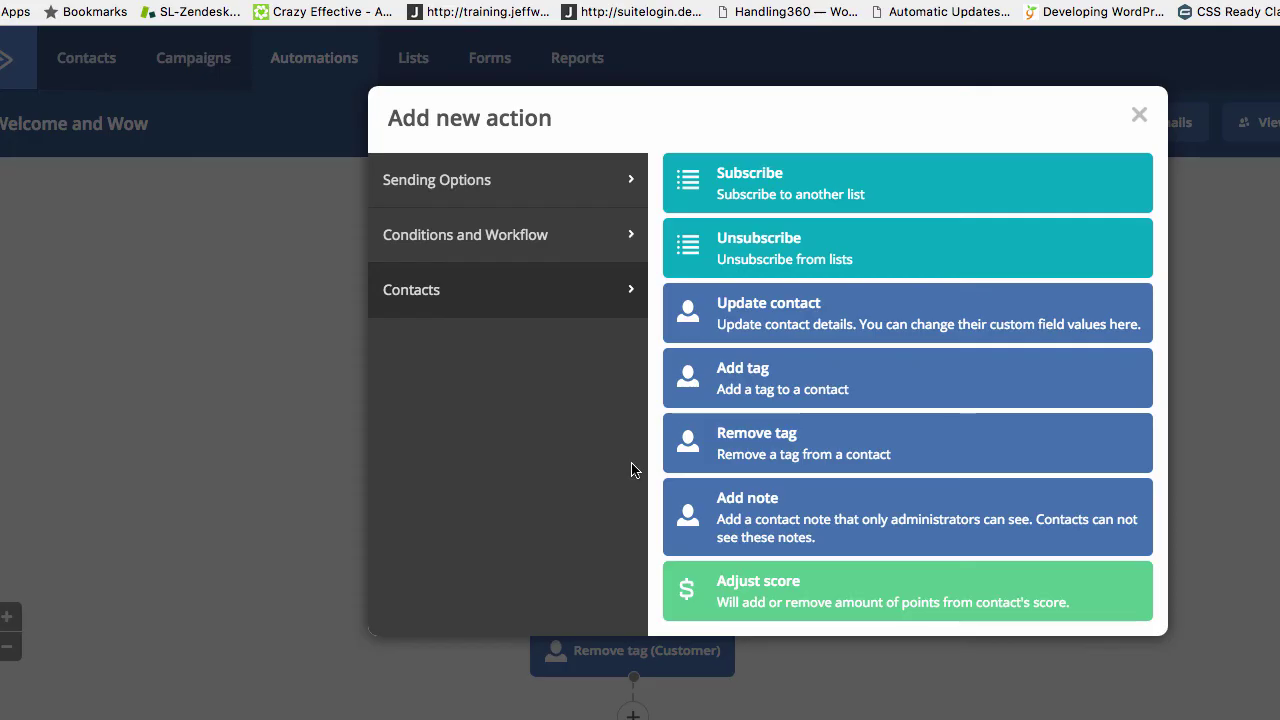
left_click(508, 179)
left_click(504, 231)
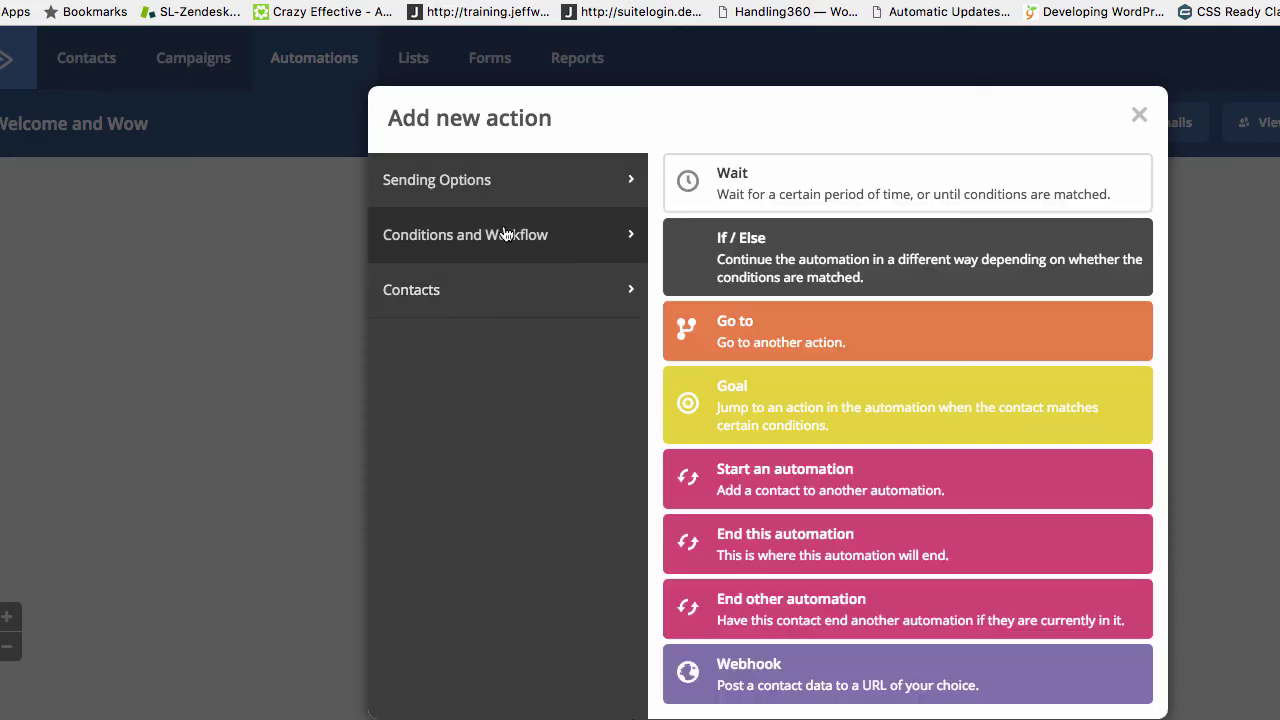
left_click(740, 250)
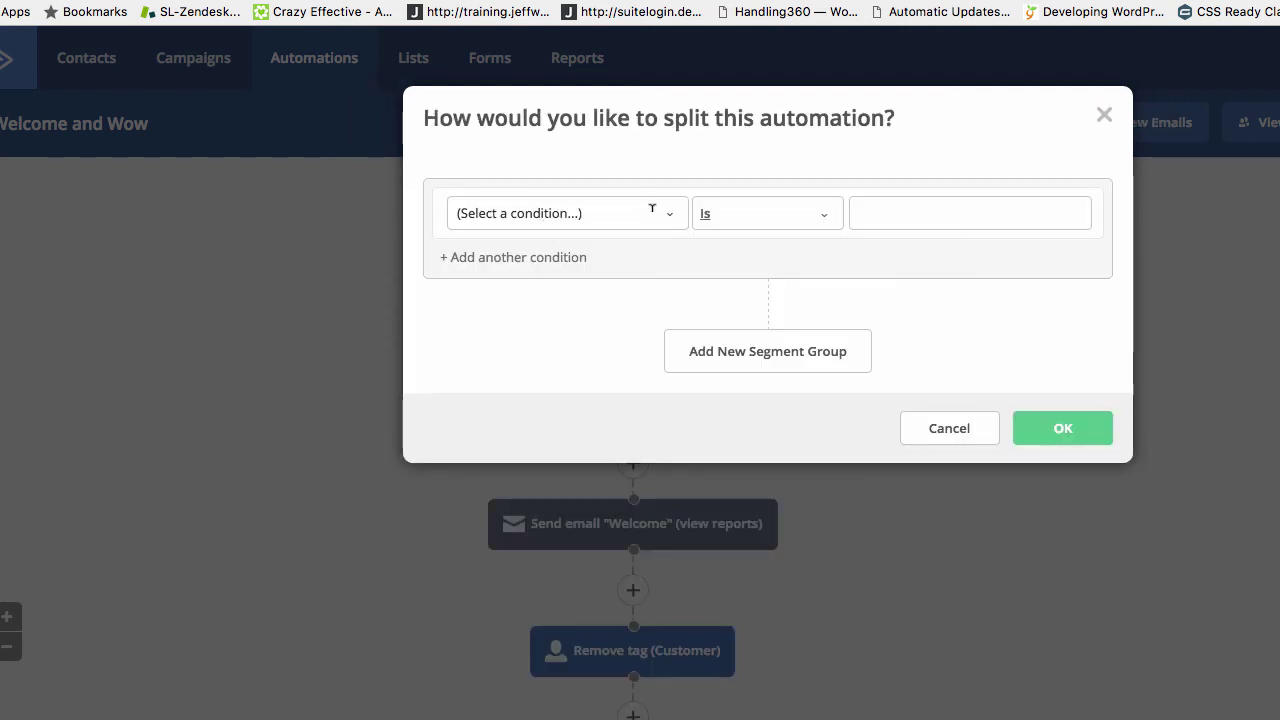
left_click(652, 210)
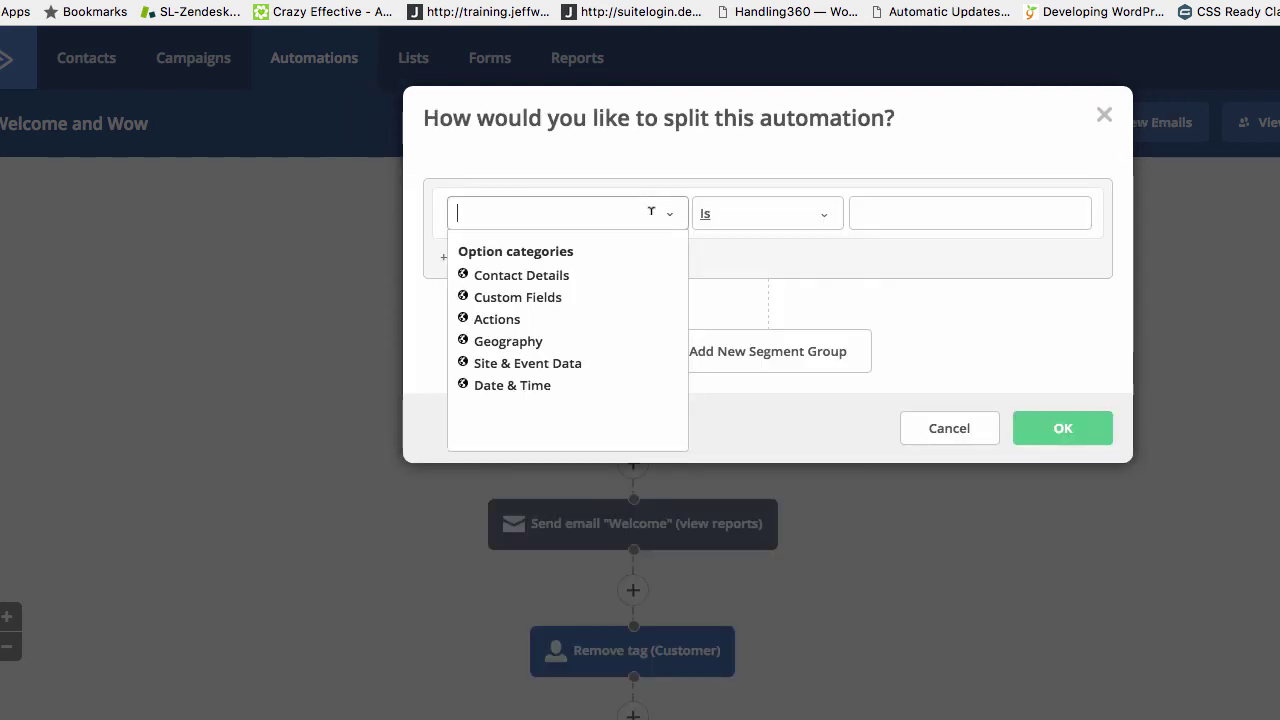
left_click(567, 283)
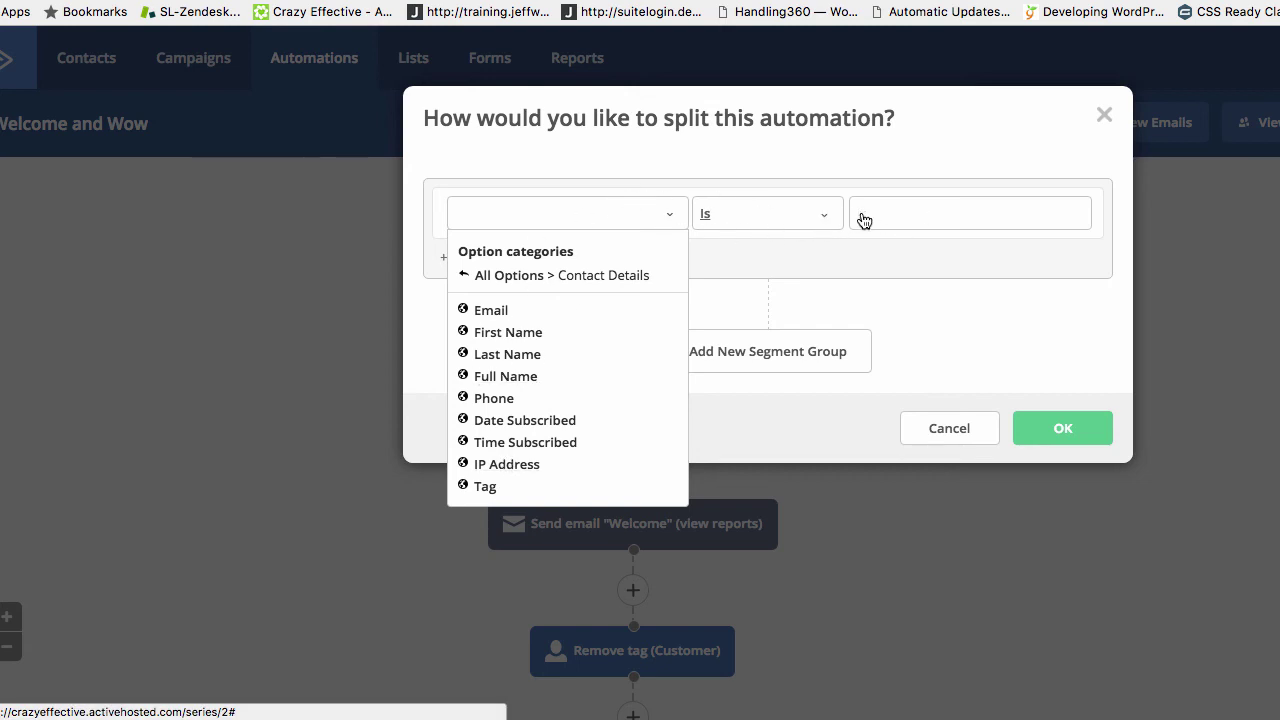
left_click(950, 428)
mouse_move(631, 527)
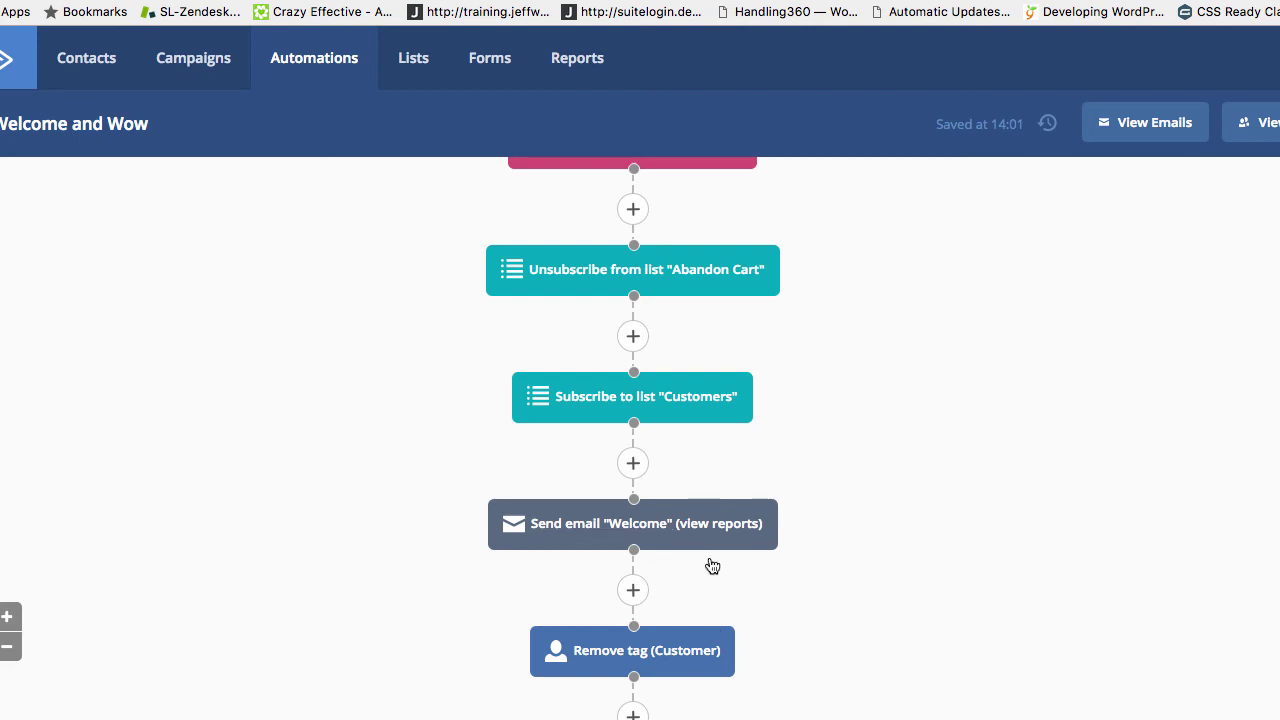
Change the final Remove tag step's tag from Customer to ActiveWoo and save it
scroll(842, 550, "down", 1)
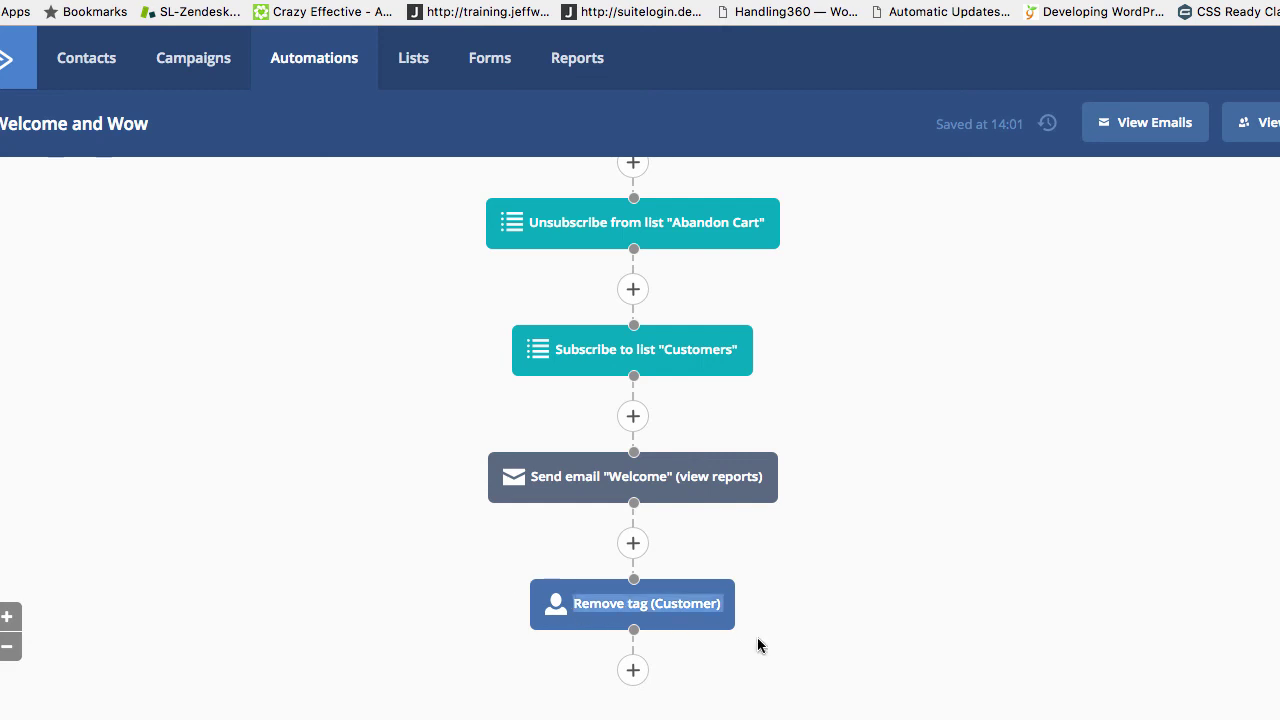
scroll(448, 599, "up", 10)
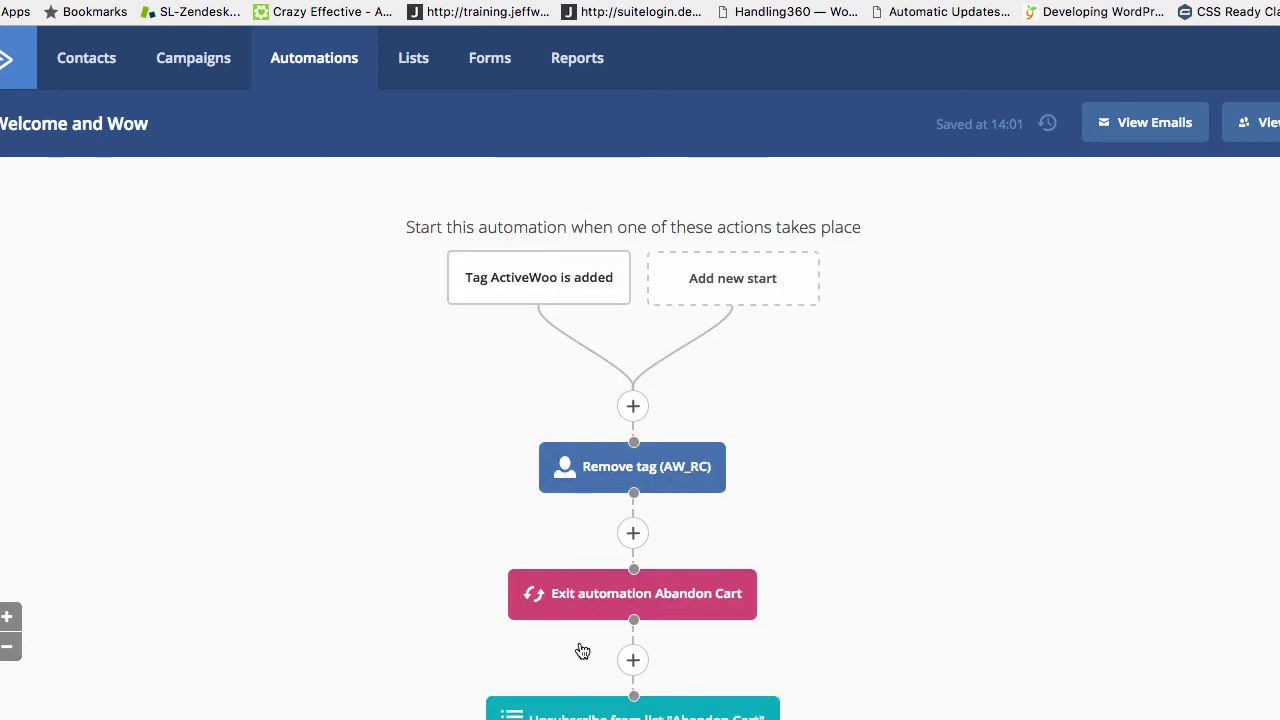
scroll(580, 648, "down", 10)
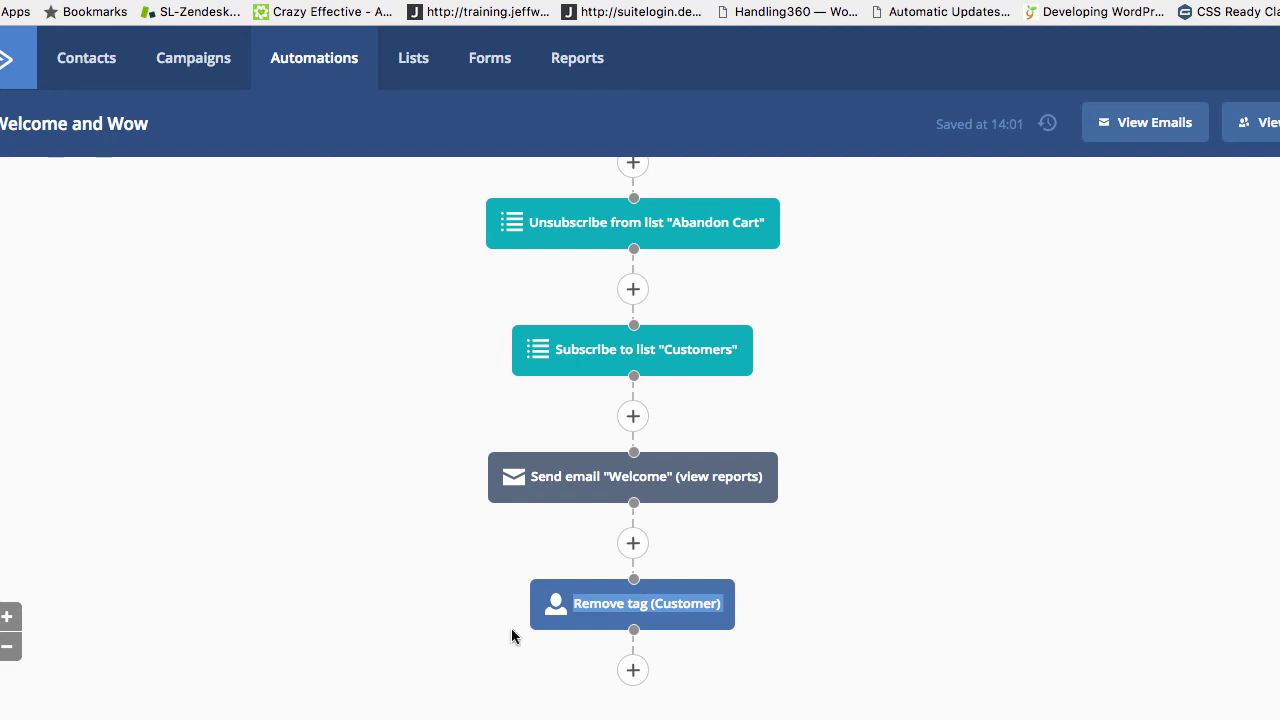
scroll(511, 628, "up", 10)
mouse_move(600, 288)
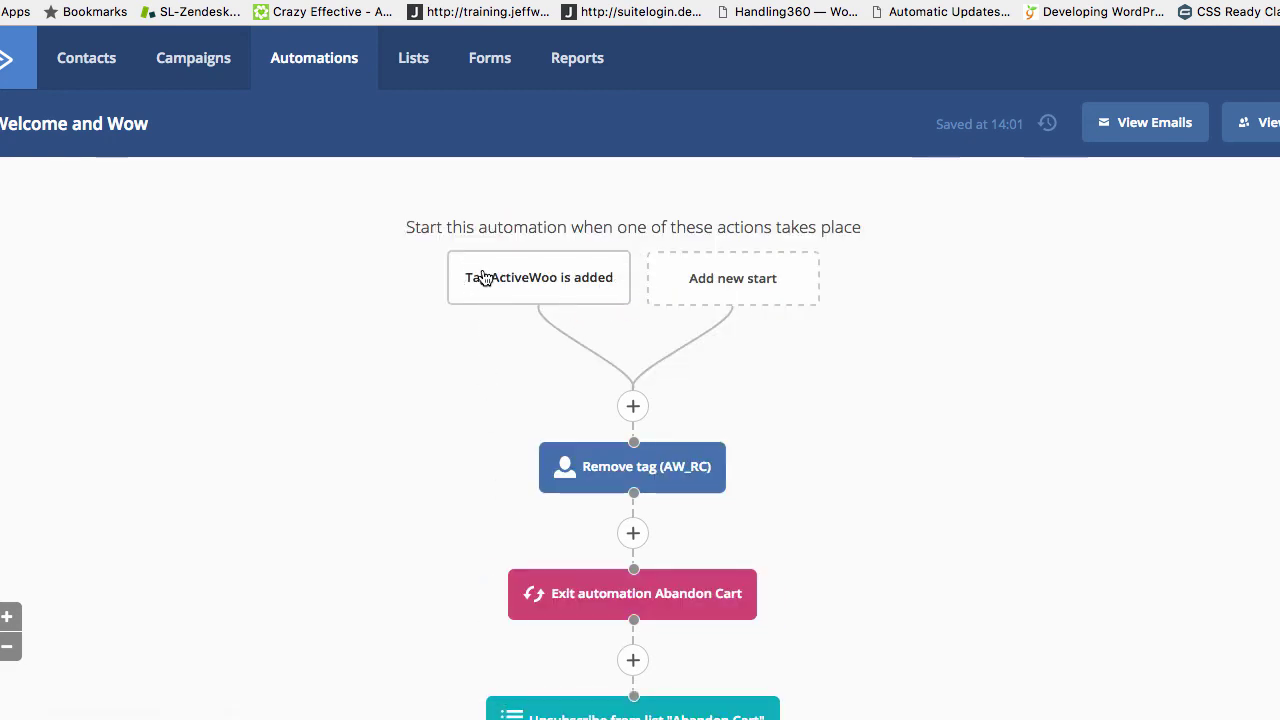
scroll(581, 644, "down", 10)
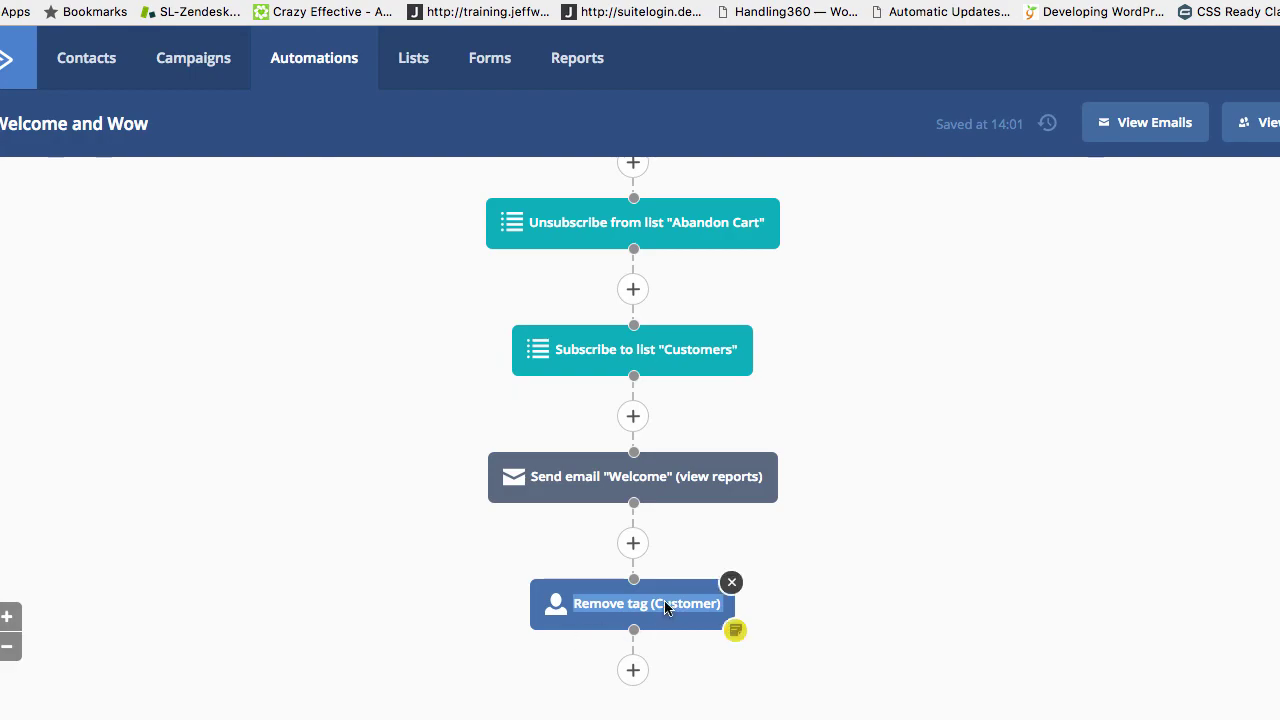
left_click(664, 605)
key("super+a")
key("BackSpace")
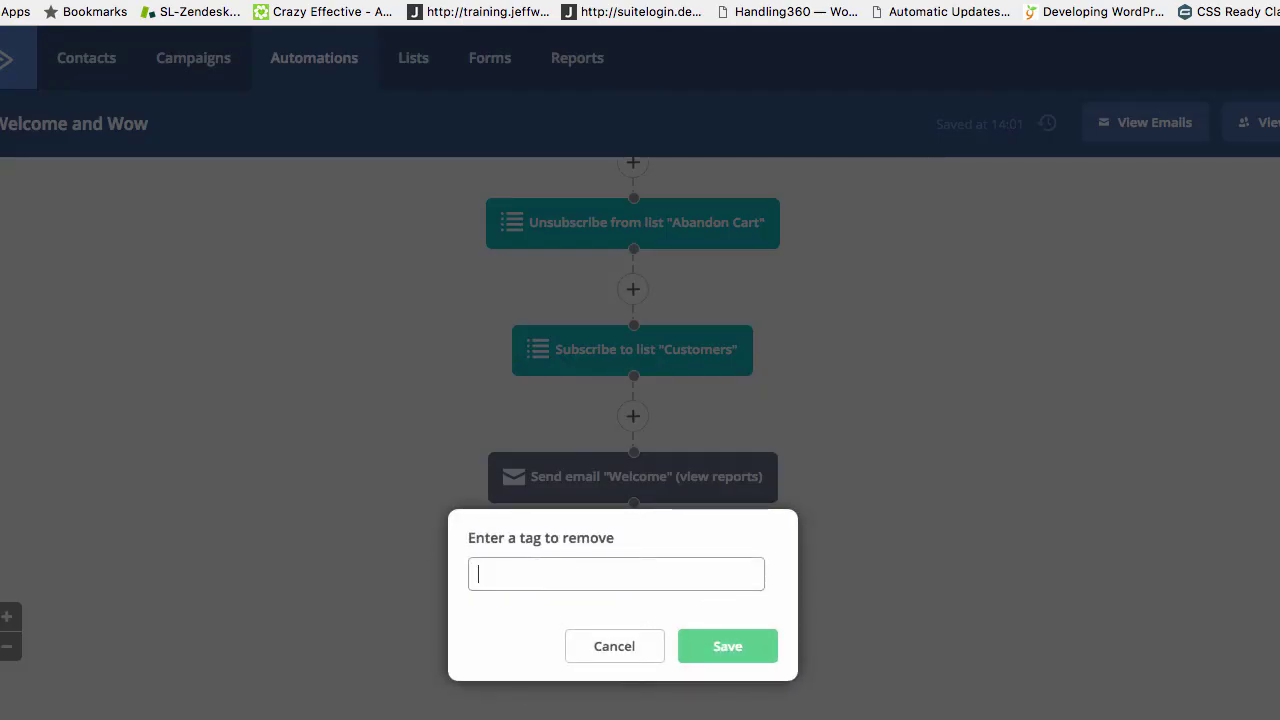
type("ActiveWoo")
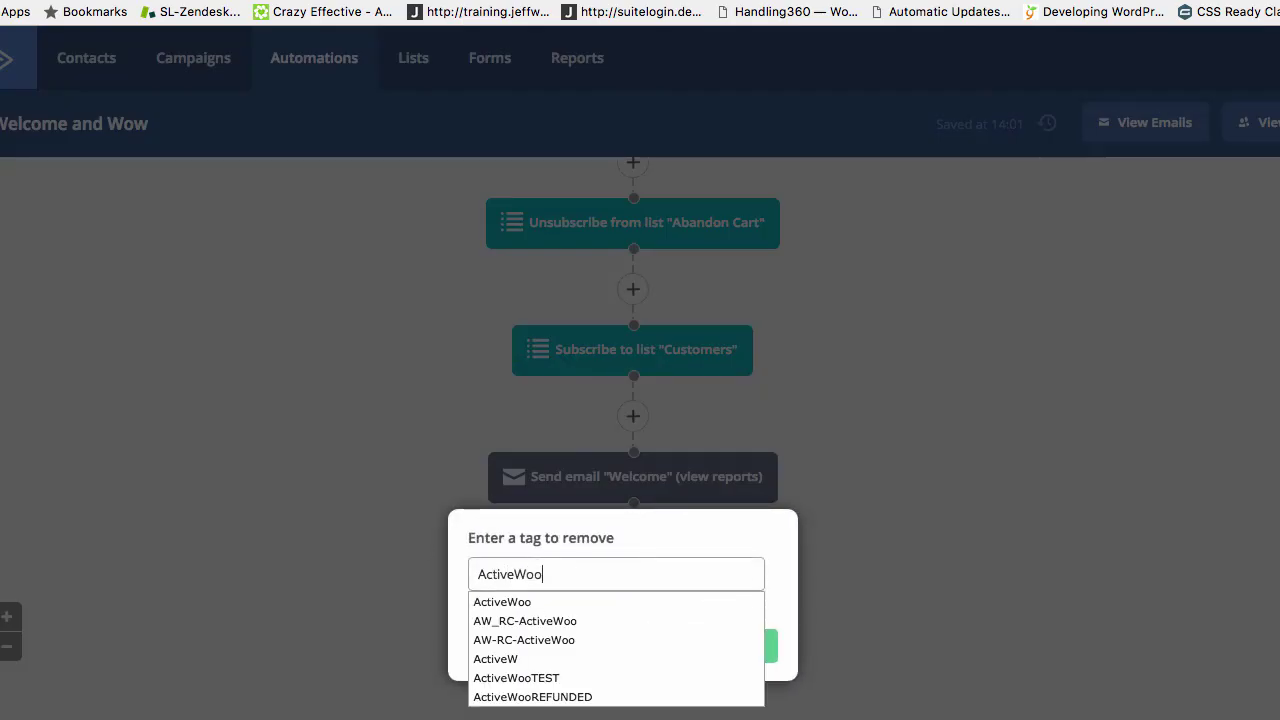
left_click(502, 601)
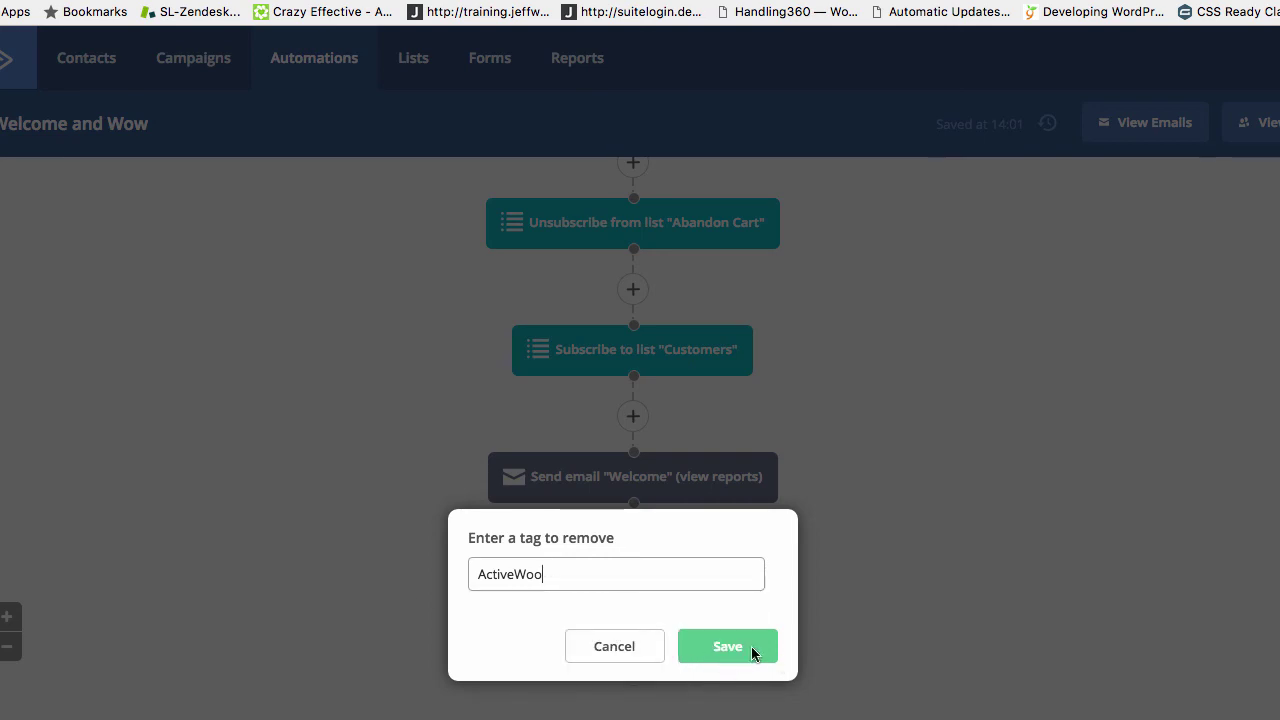
left_click(707, 662)
scroll(520, 557, "up", 5)
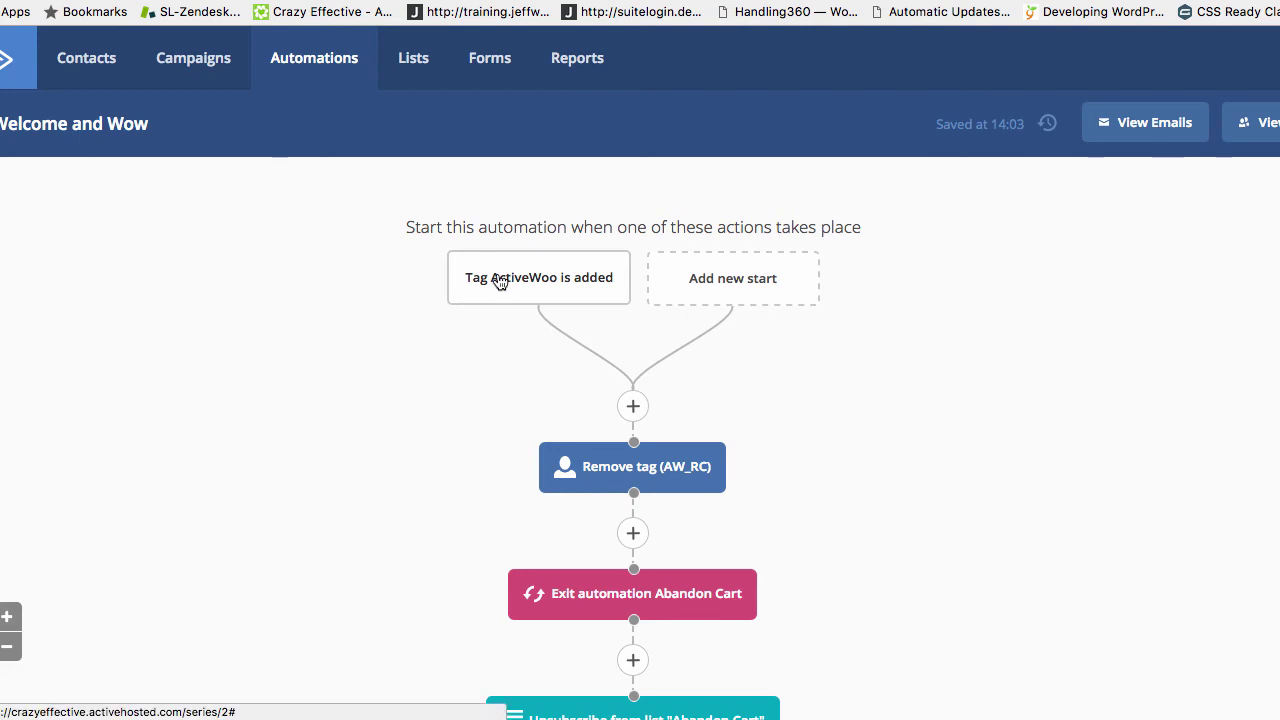
Scroll through the updated Welcome and Wow automation to check each step, ending with Remove tag ActiveWoo
mouse_move(502, 279)
scroll(560, 440, "down", 5)
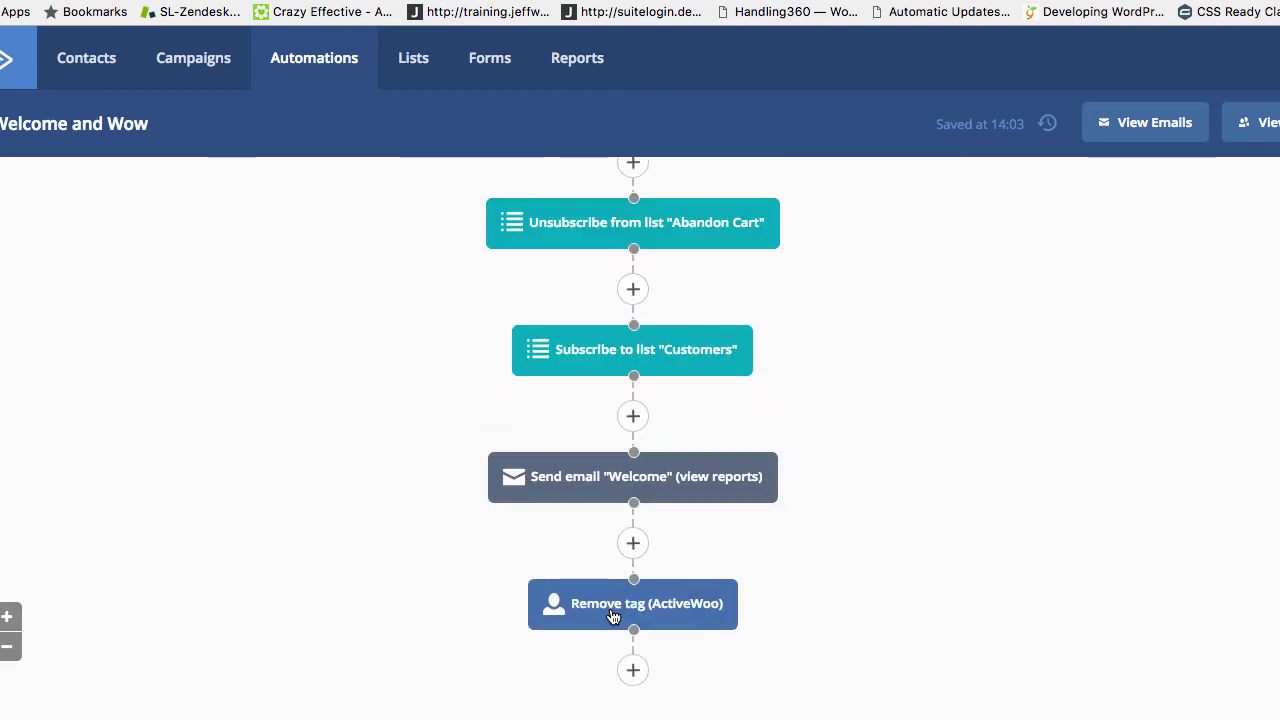
mouse_move(613, 619)
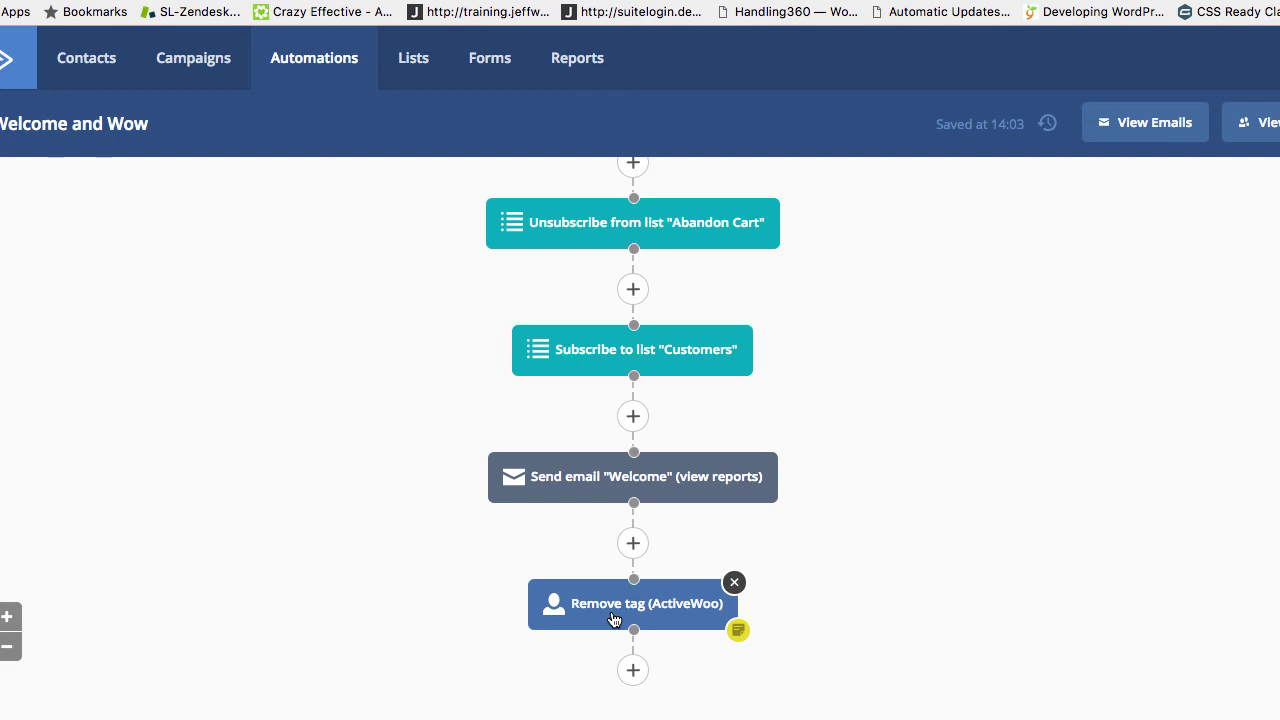
scroll(613, 619, "up", 5)
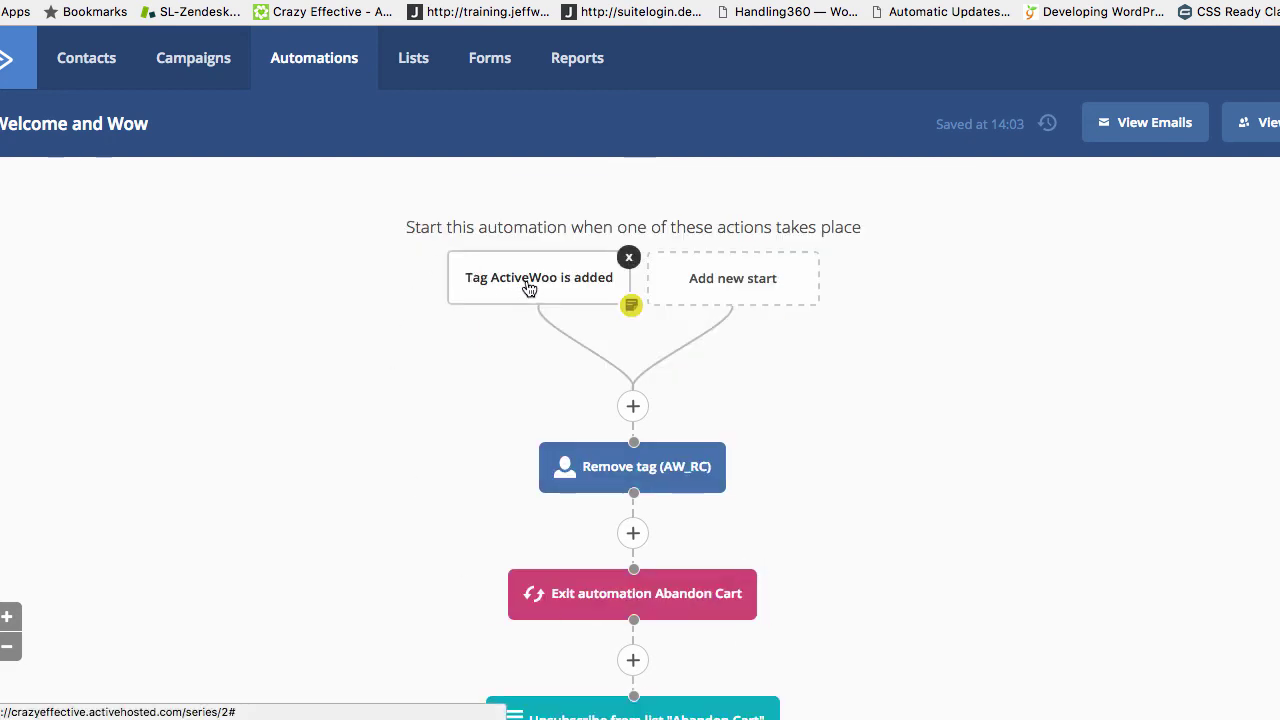
mouse_move(580, 453)
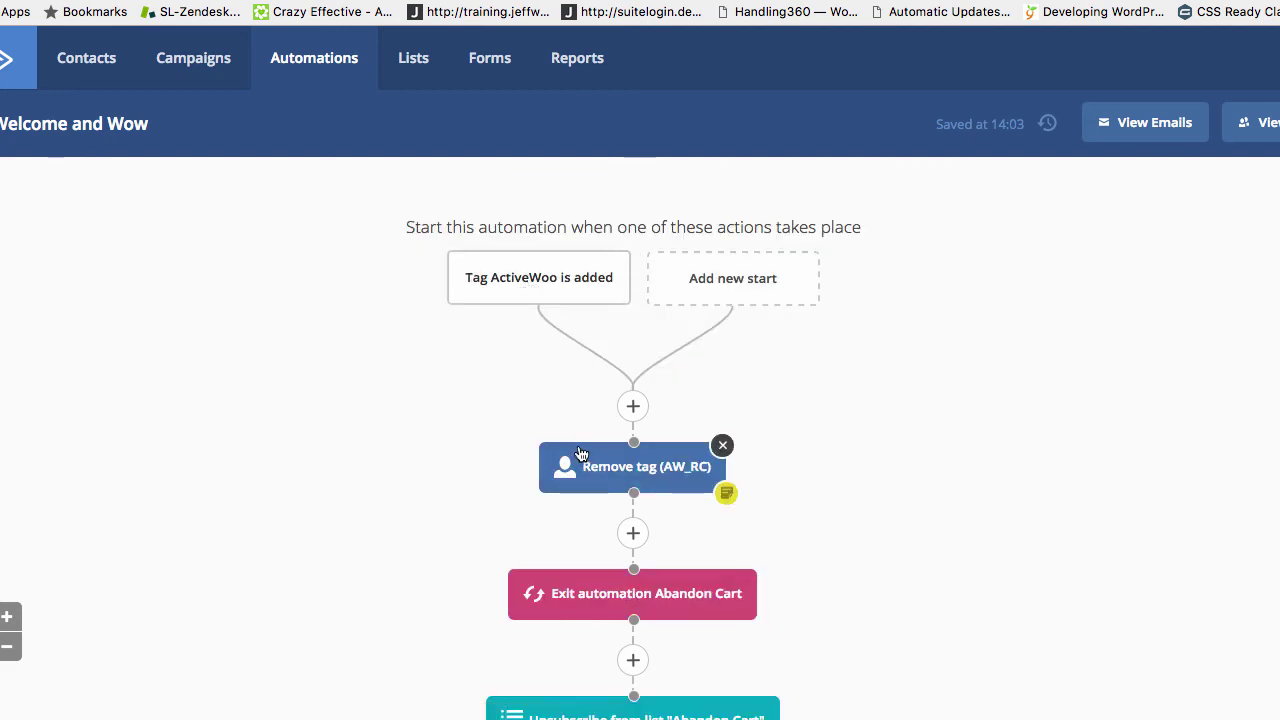
scroll(580, 458, "down", 3)
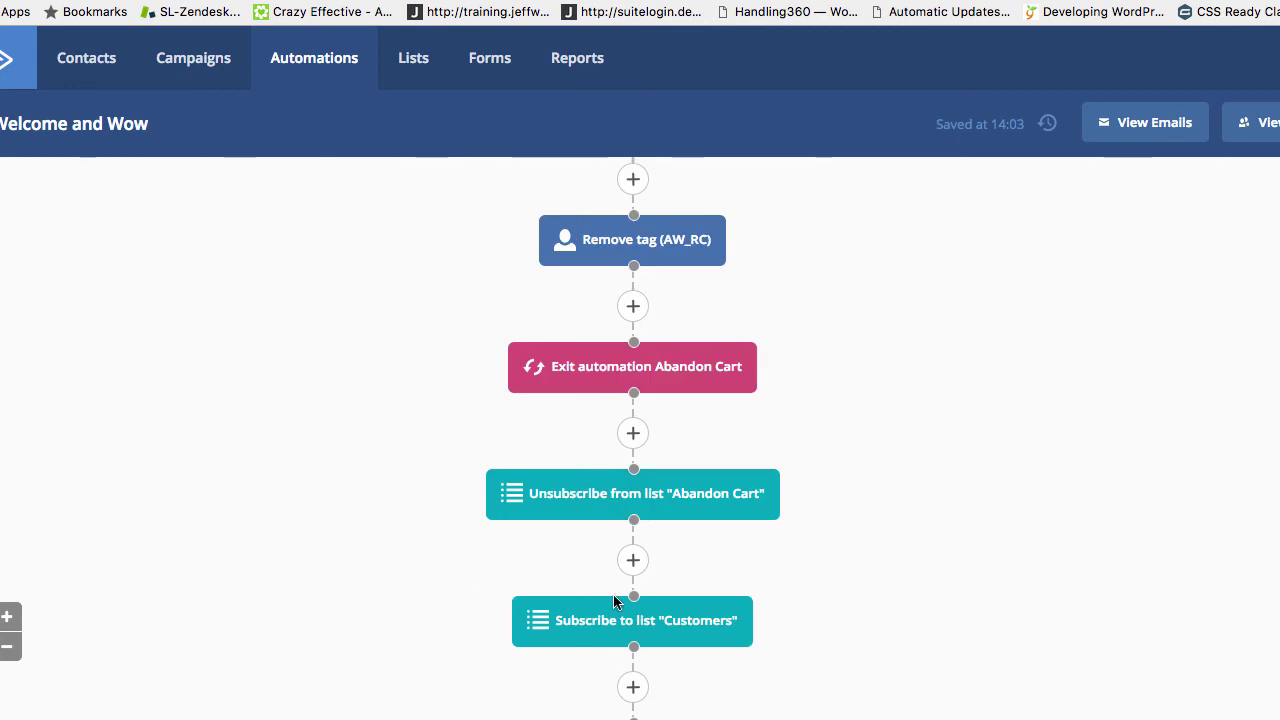
scroll(617, 603, "down", 3)
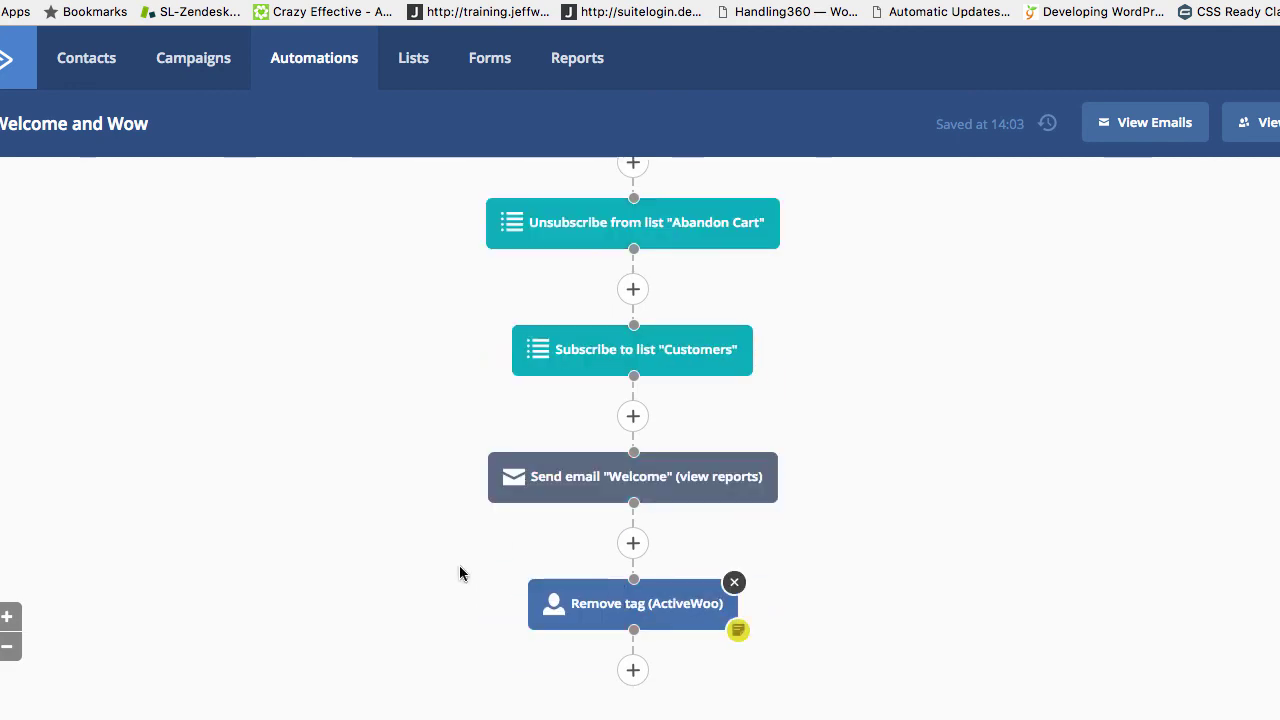
scroll(711, 351, "up", 5)
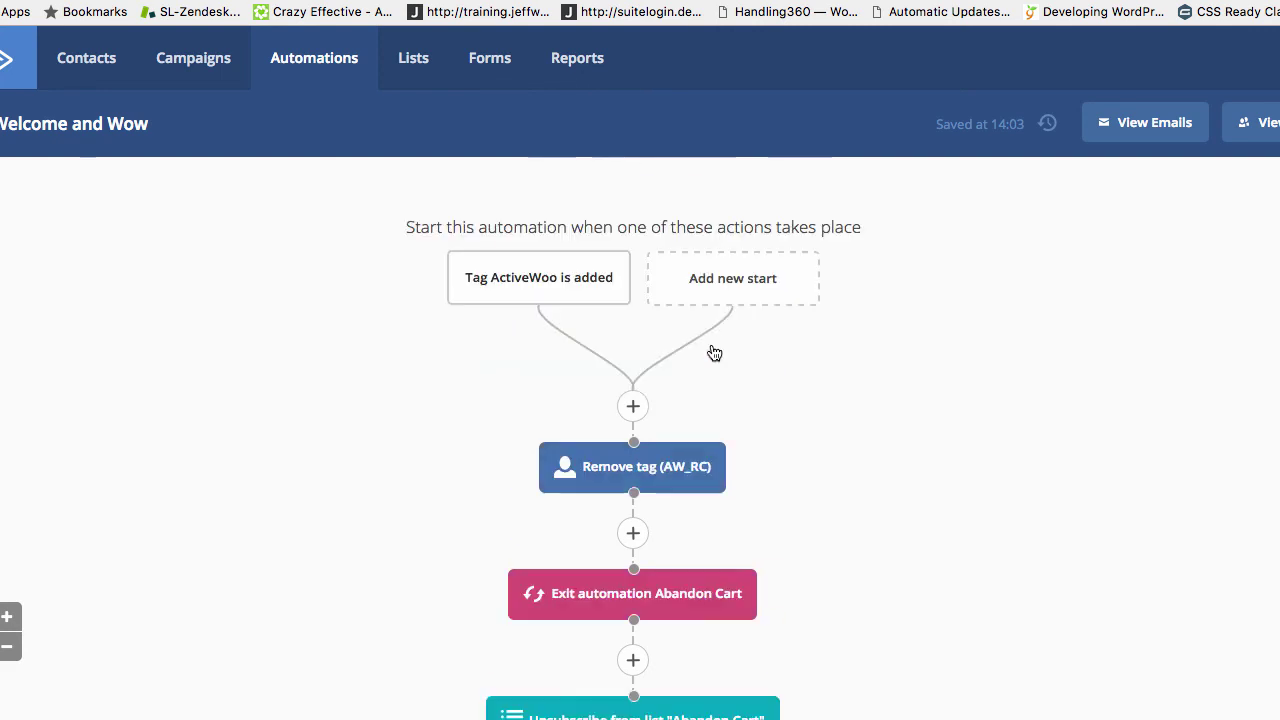
scroll(666, 440, "down", 5)
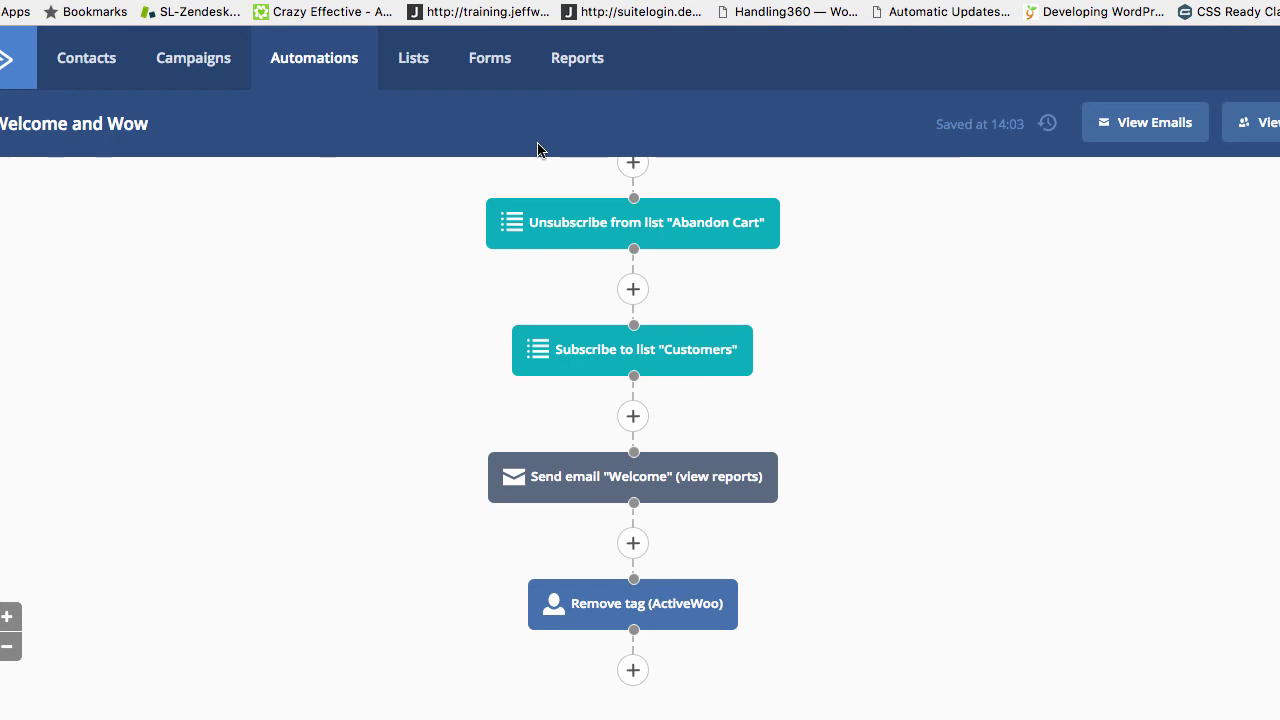
mouse_move(541, 496)
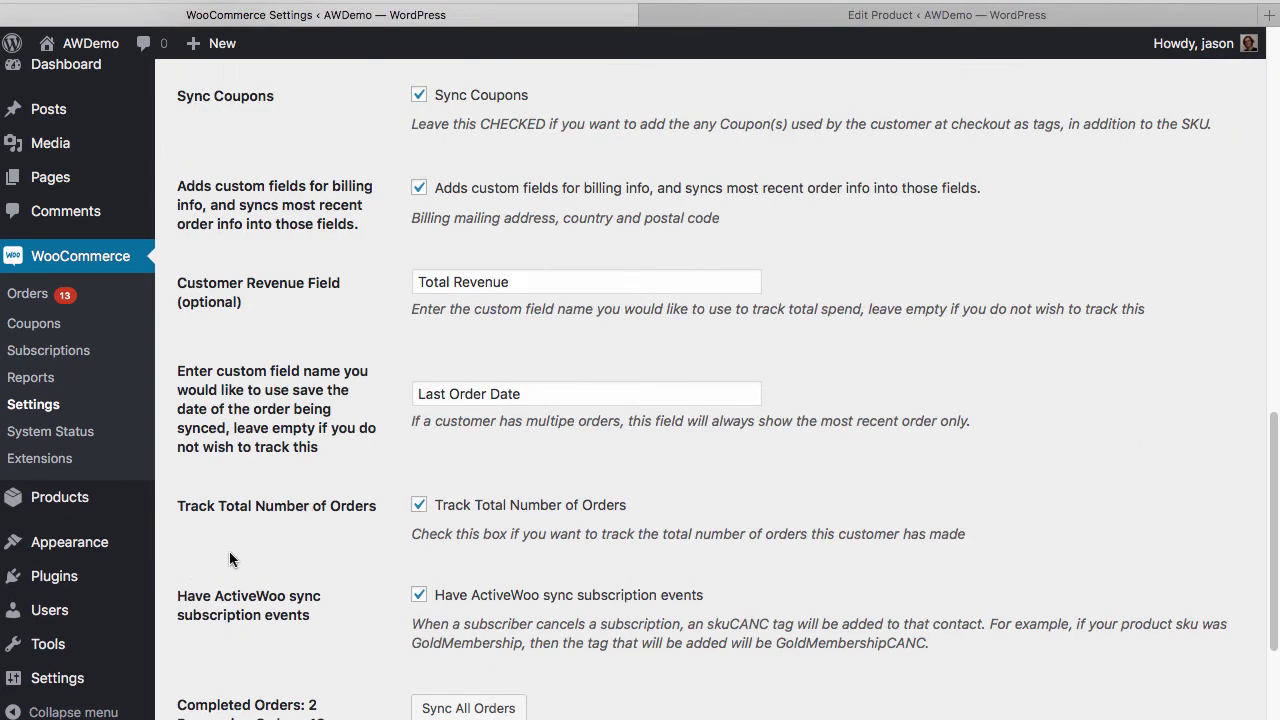
scroll(229, 559, "down", 1)
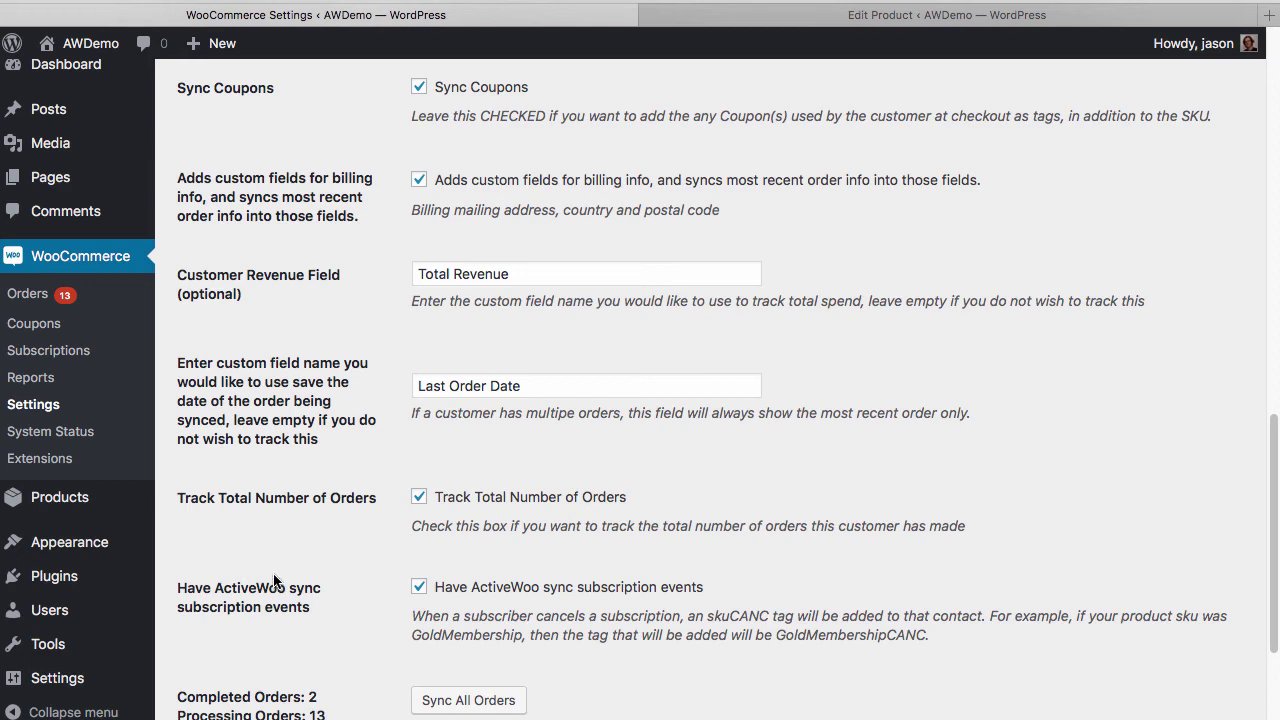
scroll(285, 533, "up", 15)
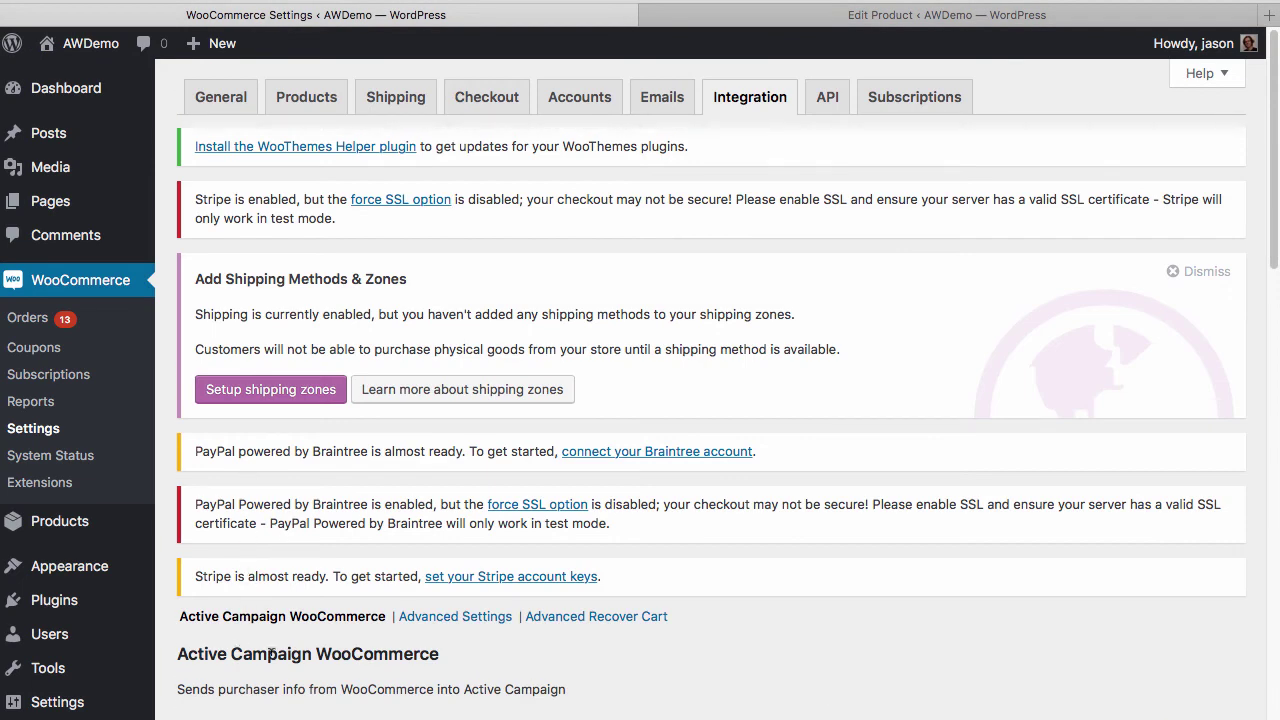
scroll(333, 657, "down", 3)
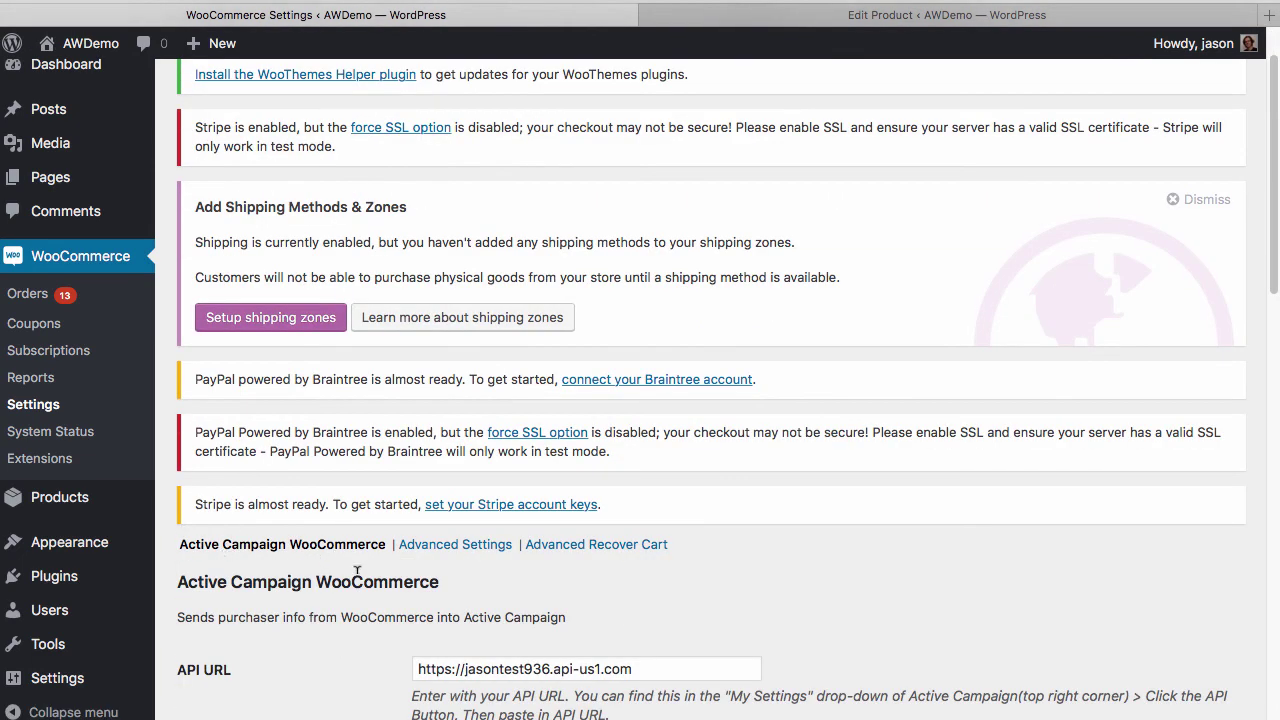
scroll(357, 572, "down", 10)
scroll(358, 578, "down", 2)
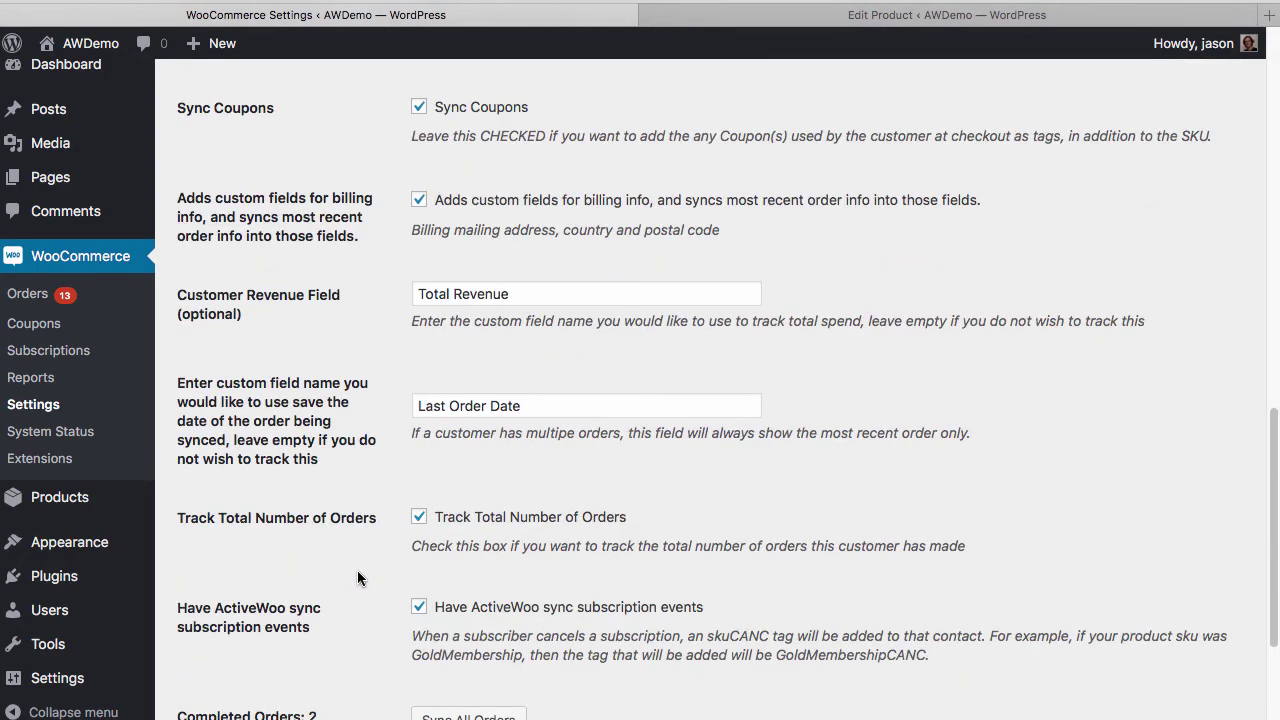
scroll(358, 578, "down", 1)
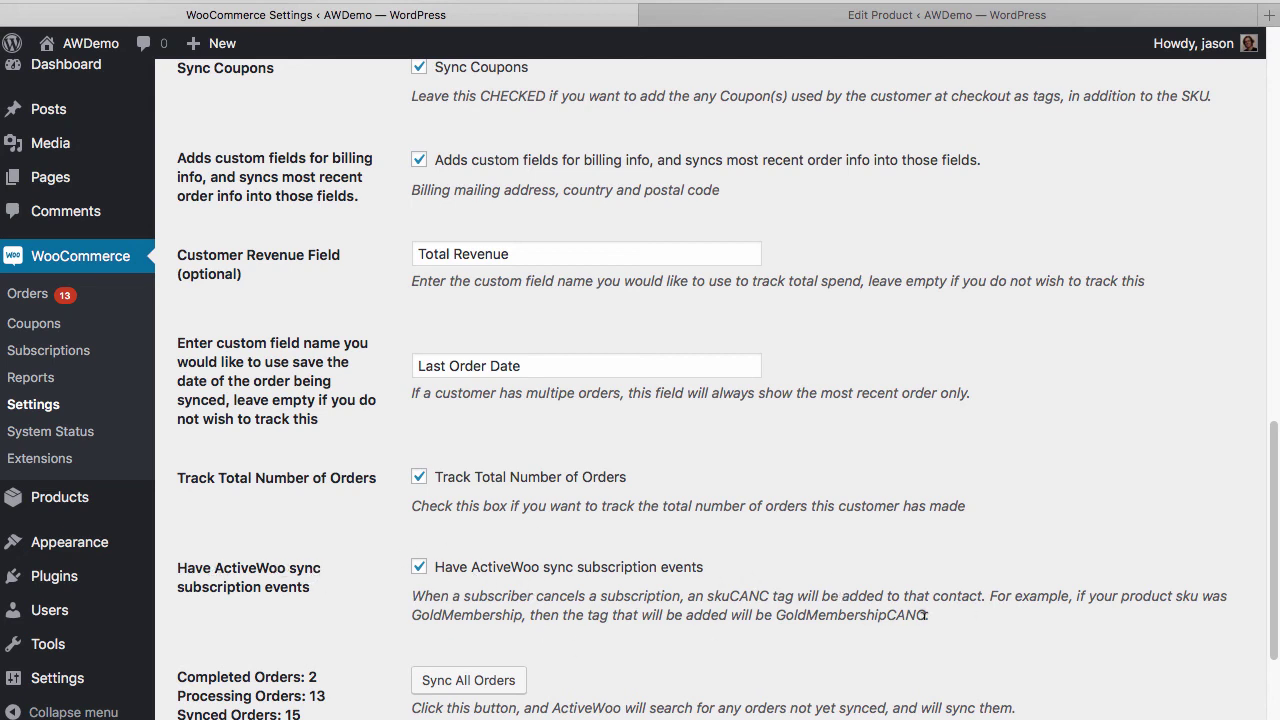
Add the Subscription product to the cart, remove Simple Product, and proceed to checkout
key("super+Tab")
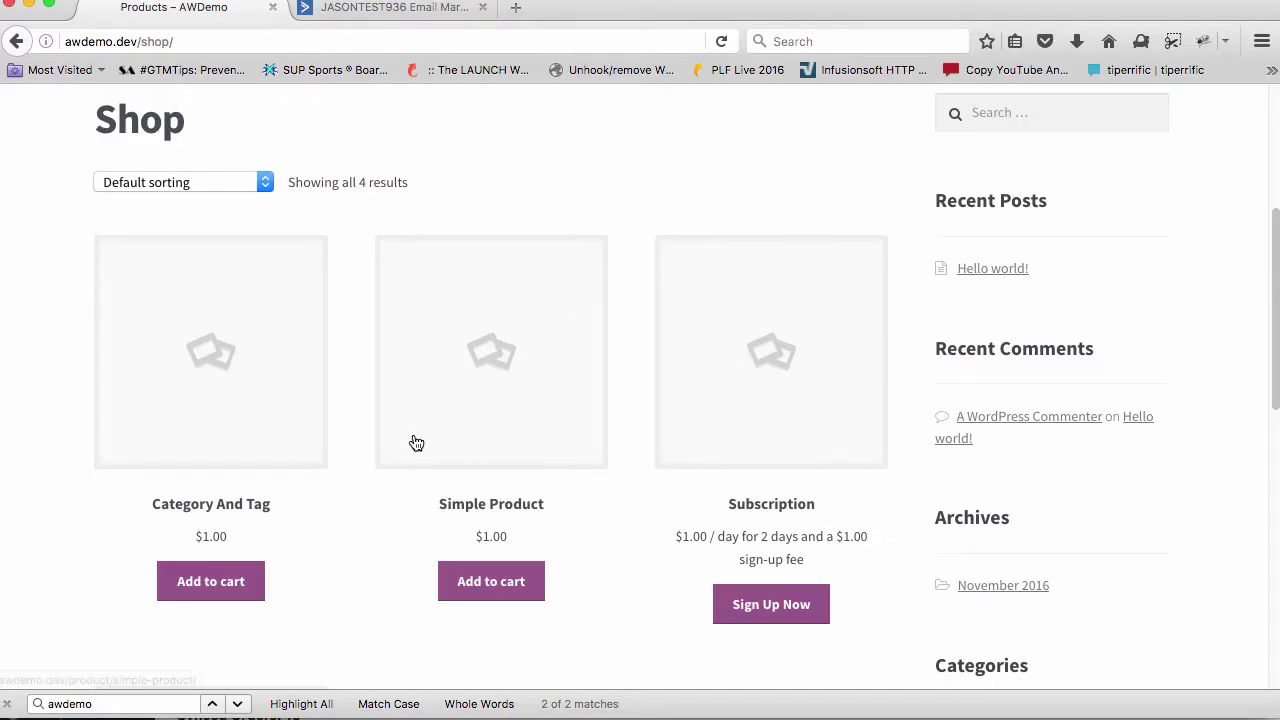
scroll(736, 521, "down", 1)
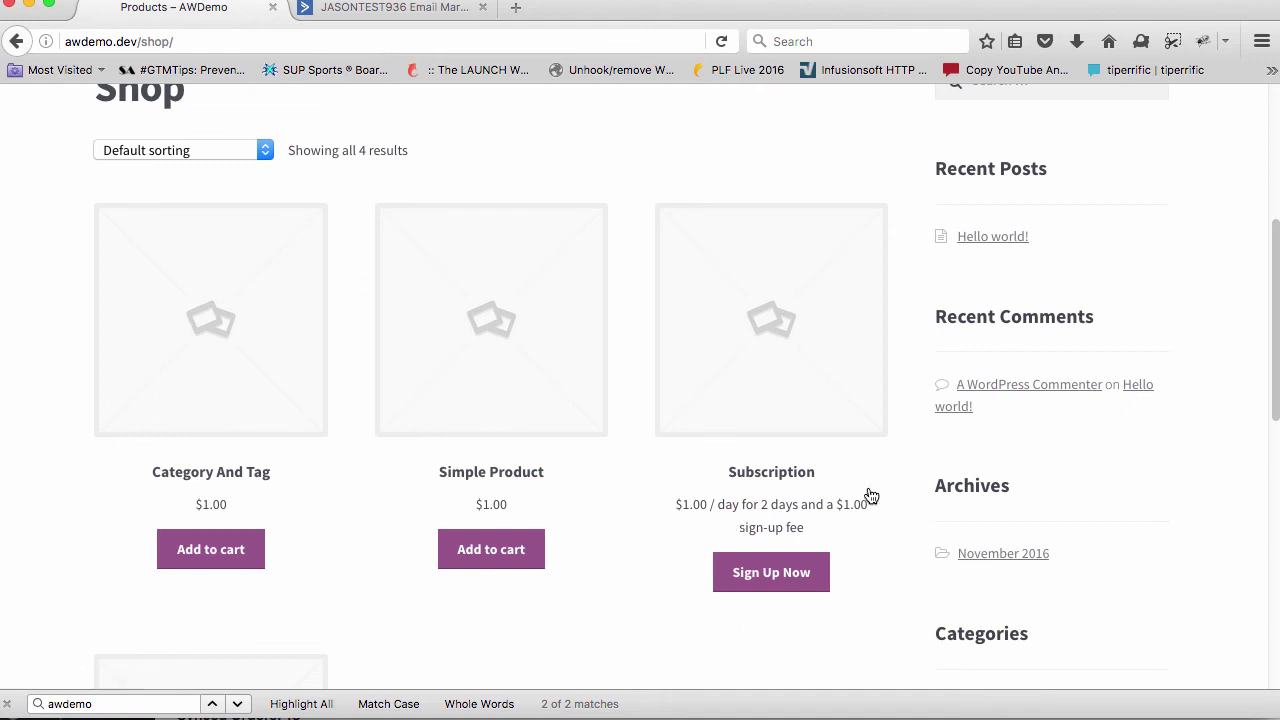
left_click(773, 574)
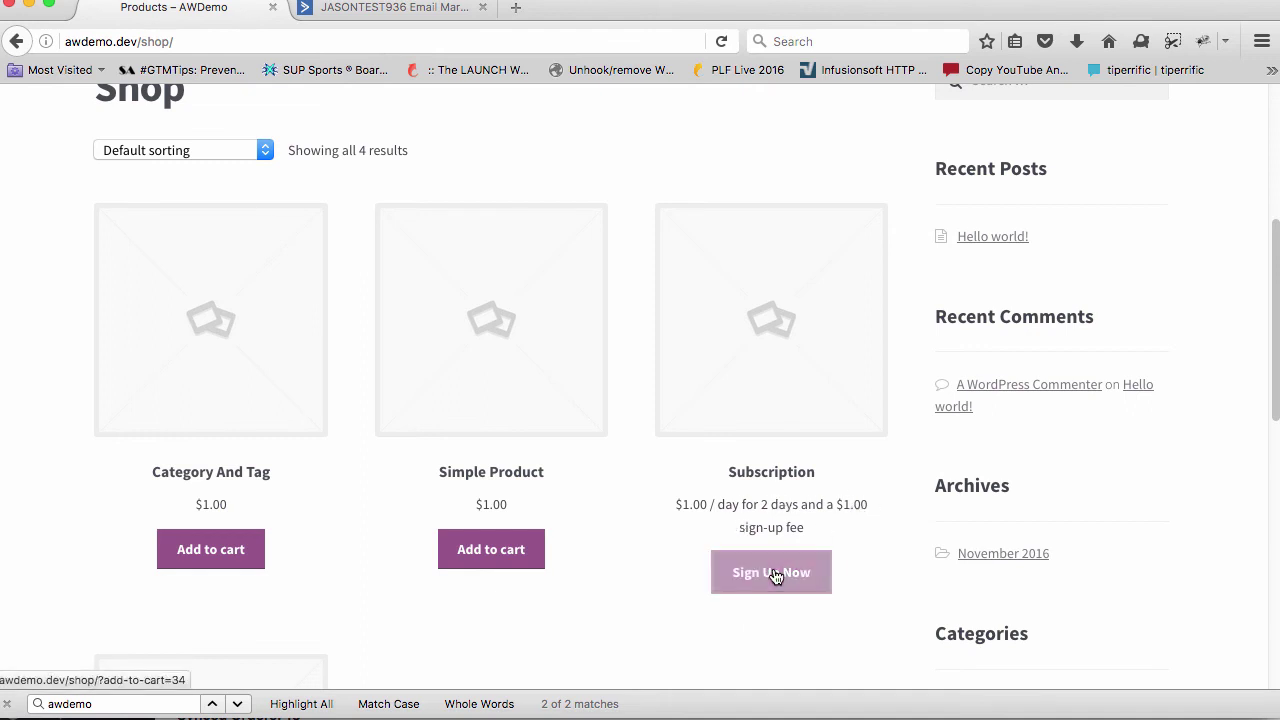
left_click(750, 614)
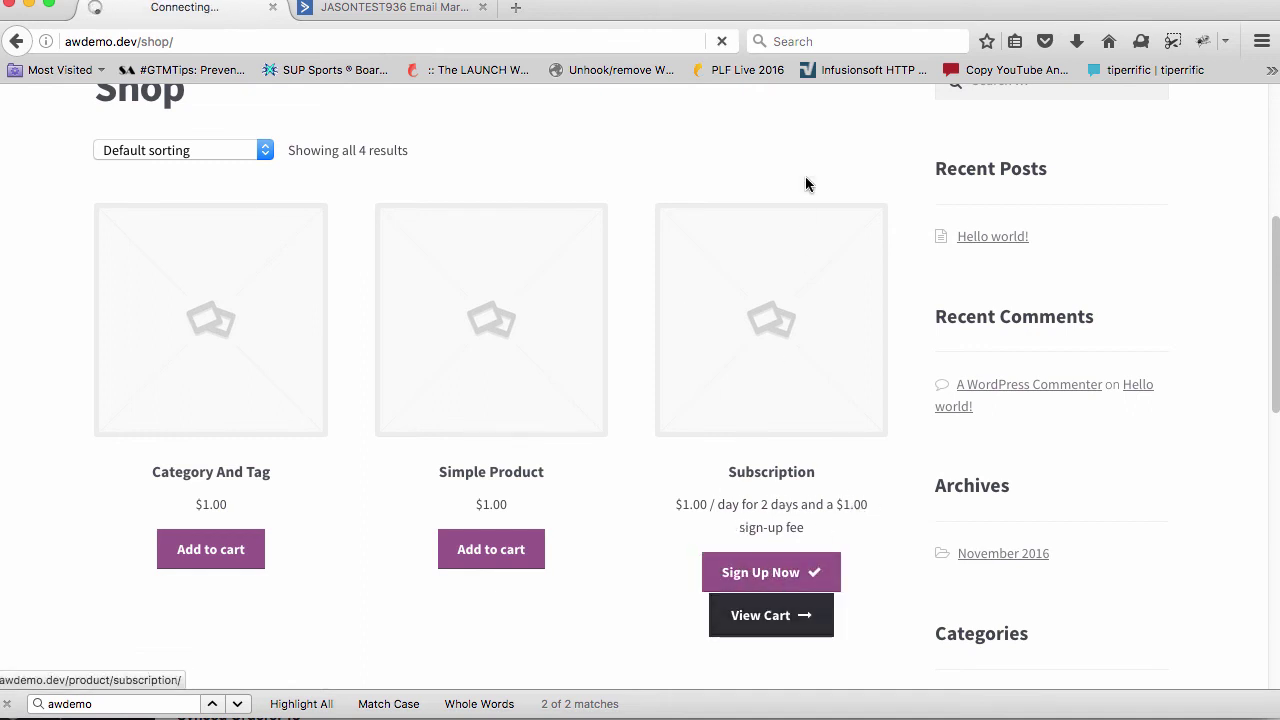
scroll(557, 346, "down", 5)
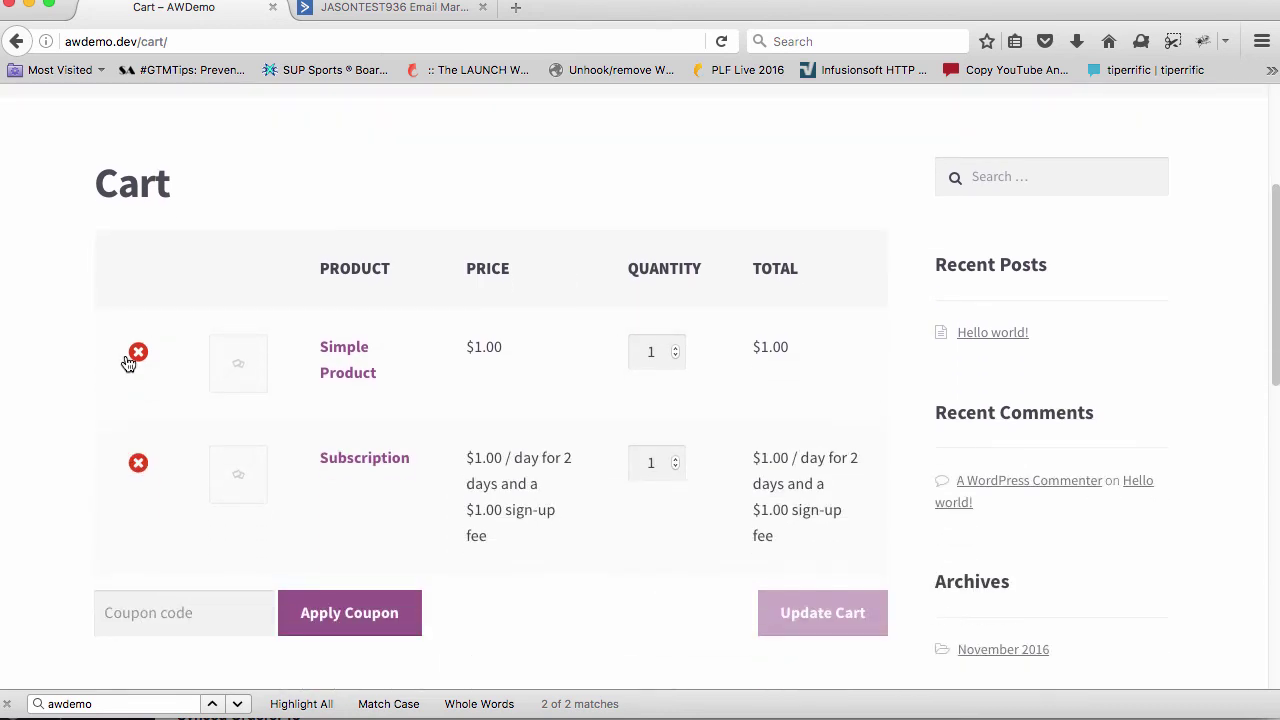
left_click(135, 356)
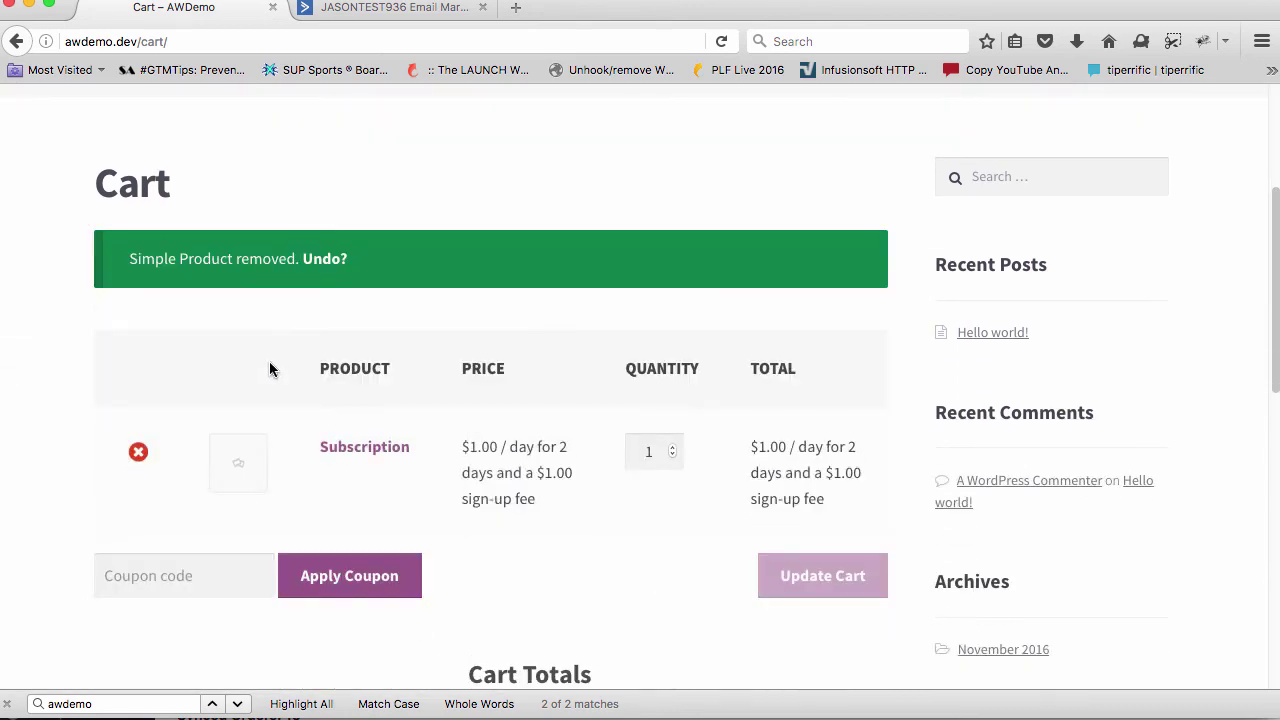
scroll(269, 370, "down", 12)
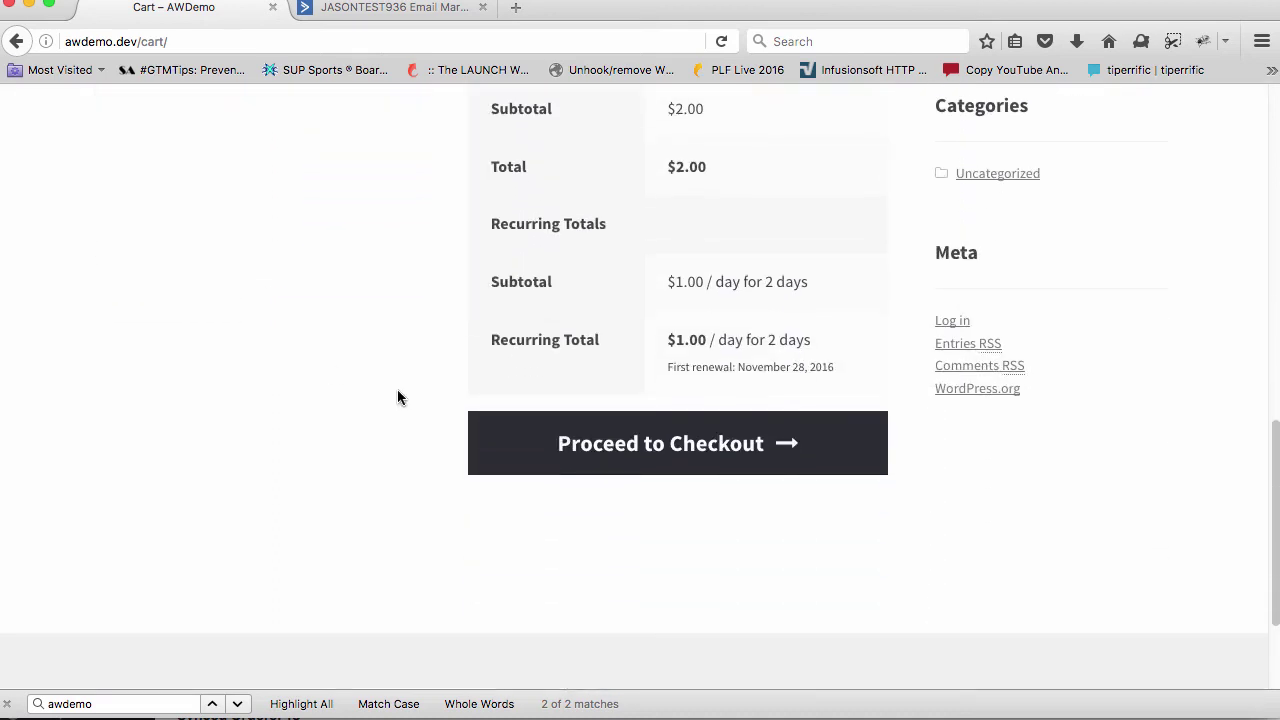
left_click(557, 436)
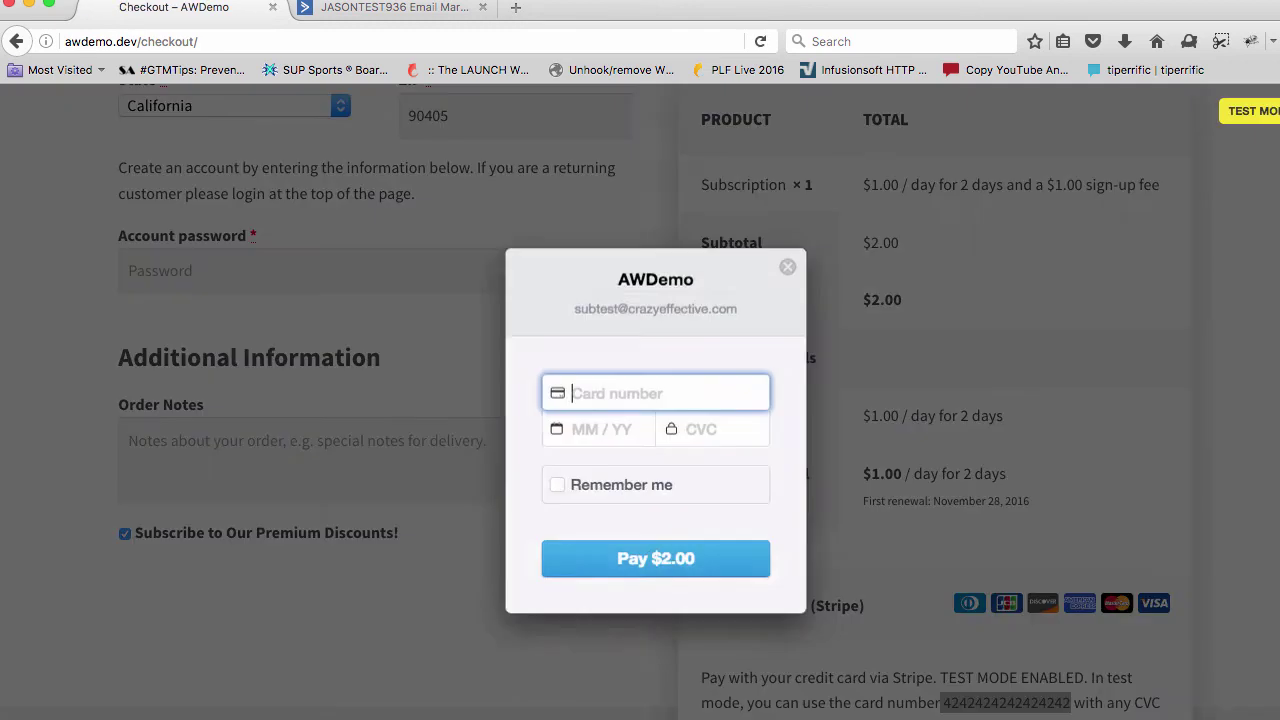
Pay $2.00 with the Stripe test card, expiry 01/2017 and CVC 123
key("super+v")
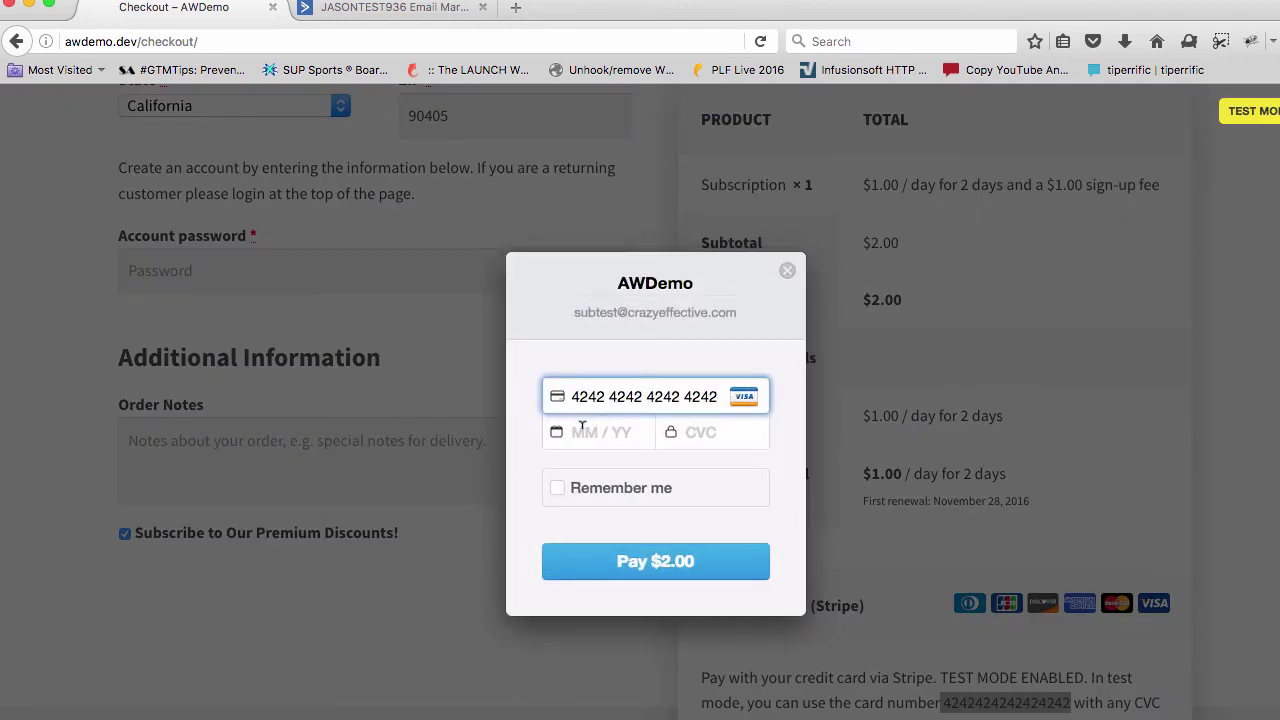
left_click(582, 430)
type("01 / 2017")
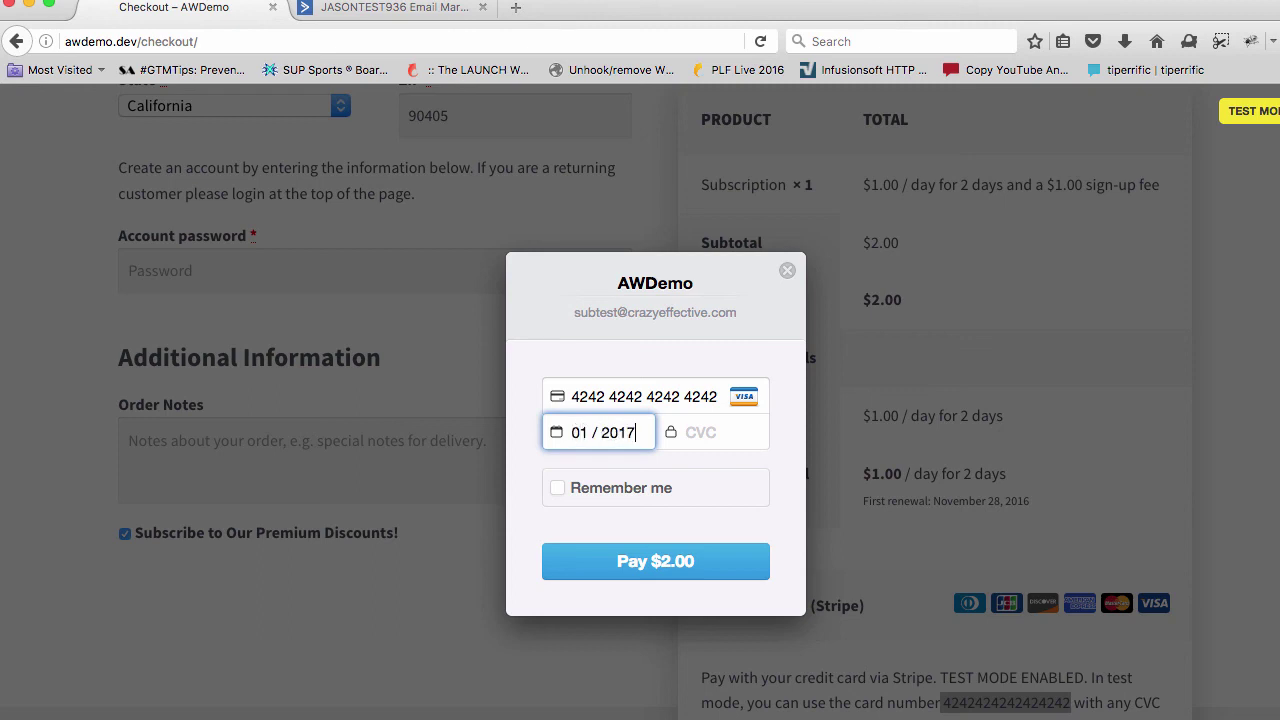
key("Tab")
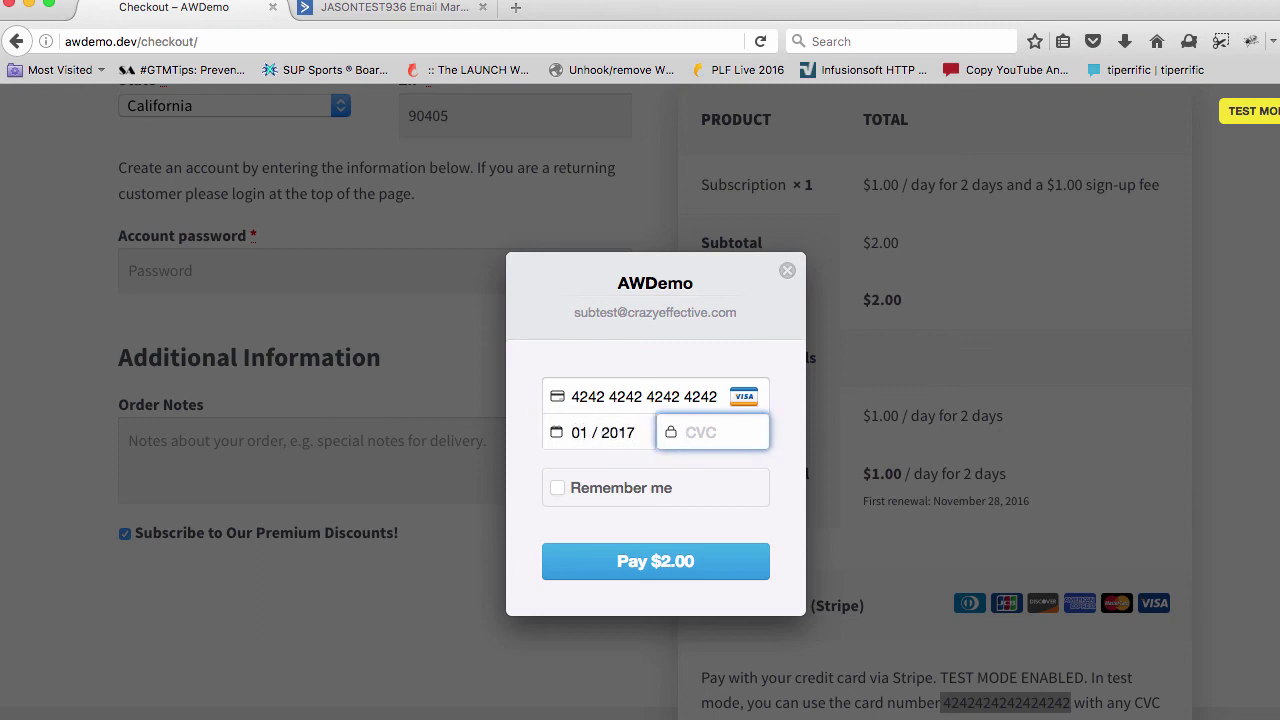
type("123")
left_click(631, 560)
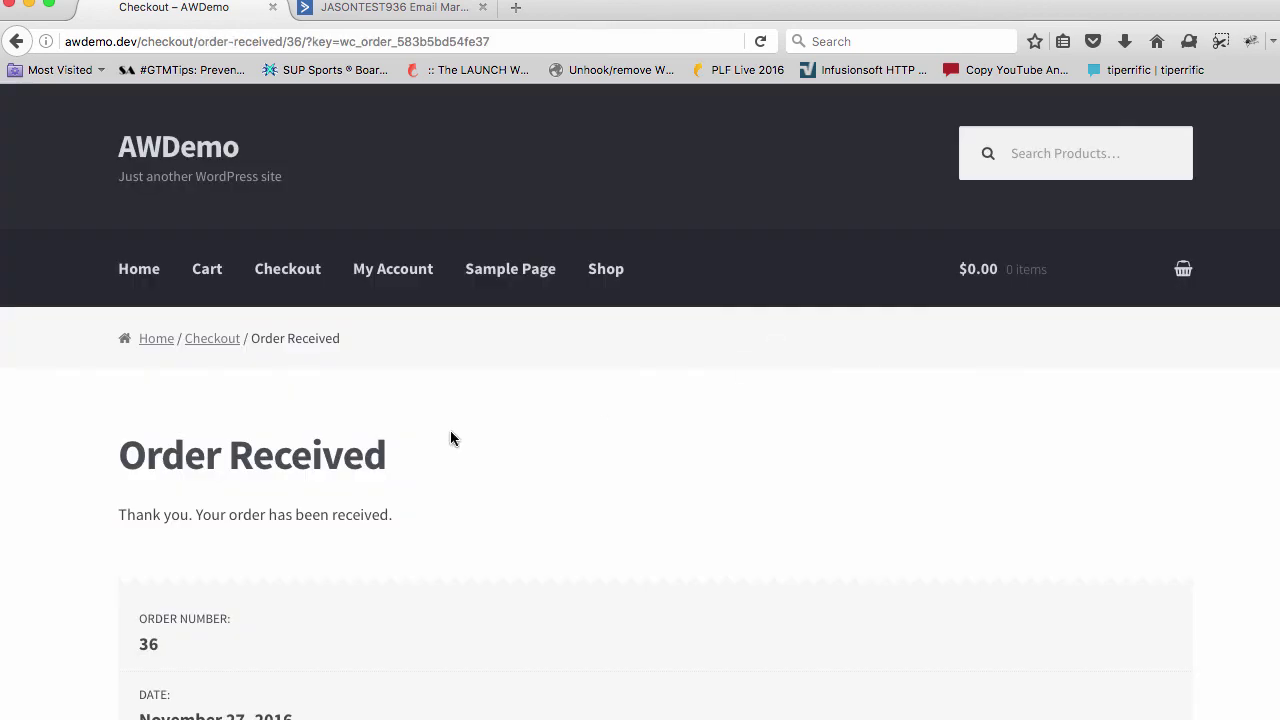
Open the ActiveCampaign contact record and highlight its tags, including Customer
left_click(350, 12)
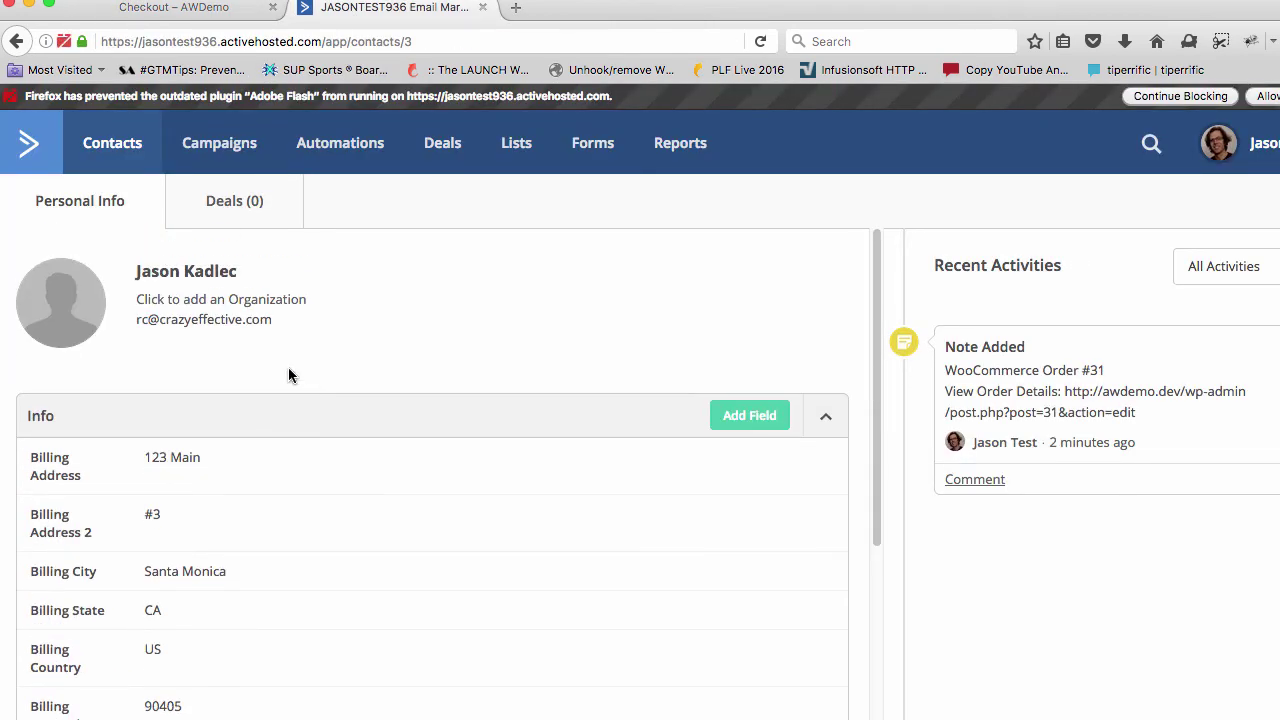
scroll(320, 370, "down", 10)
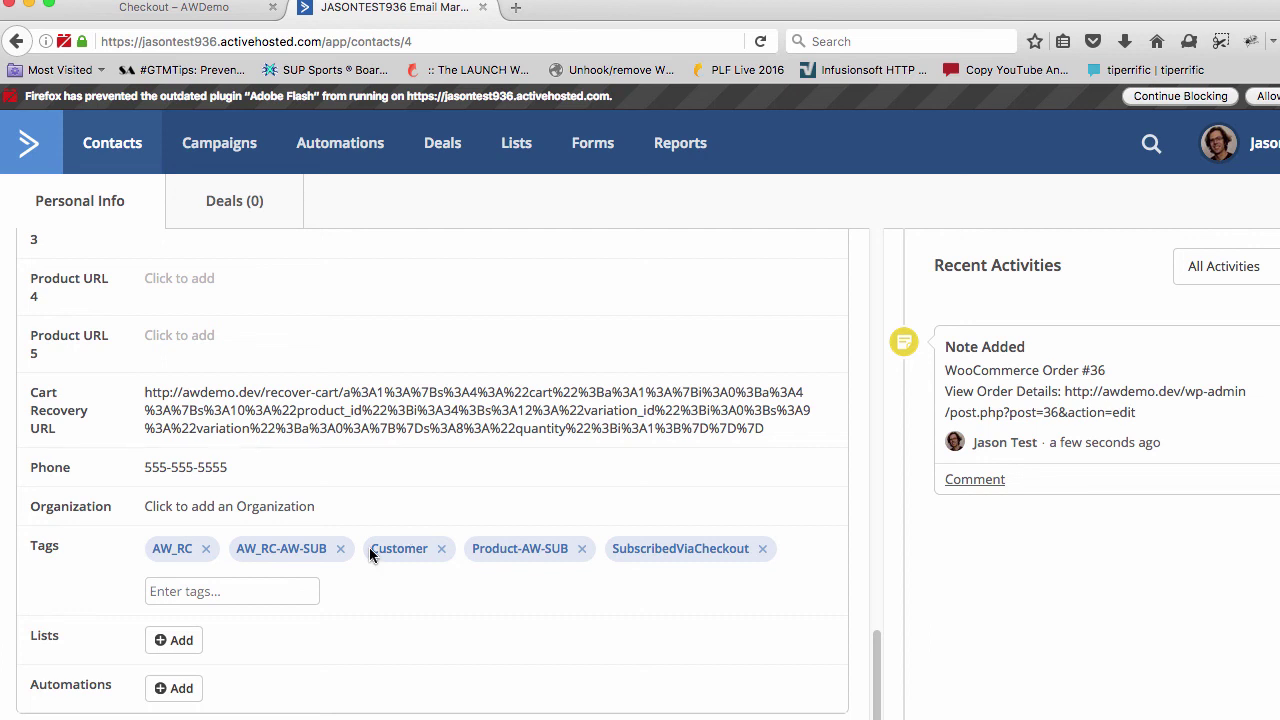
left_click_drag(369, 547, 748, 541)
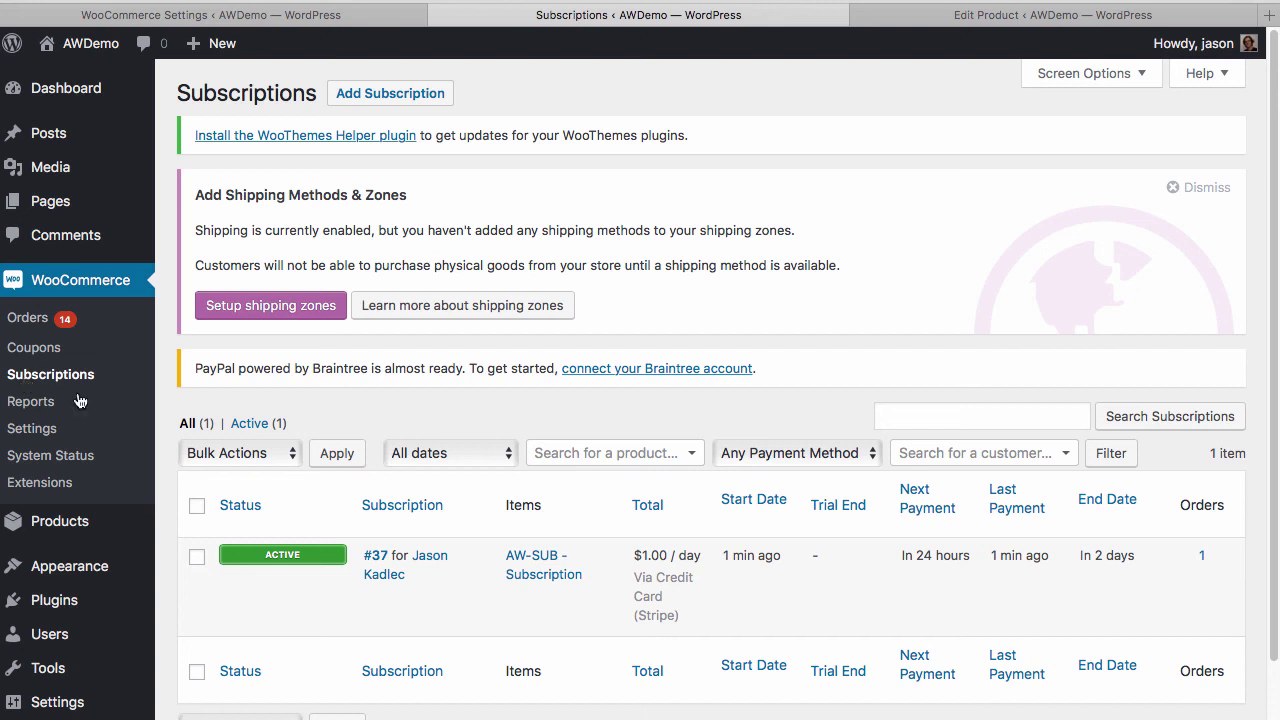
mouse_move(290, 550)
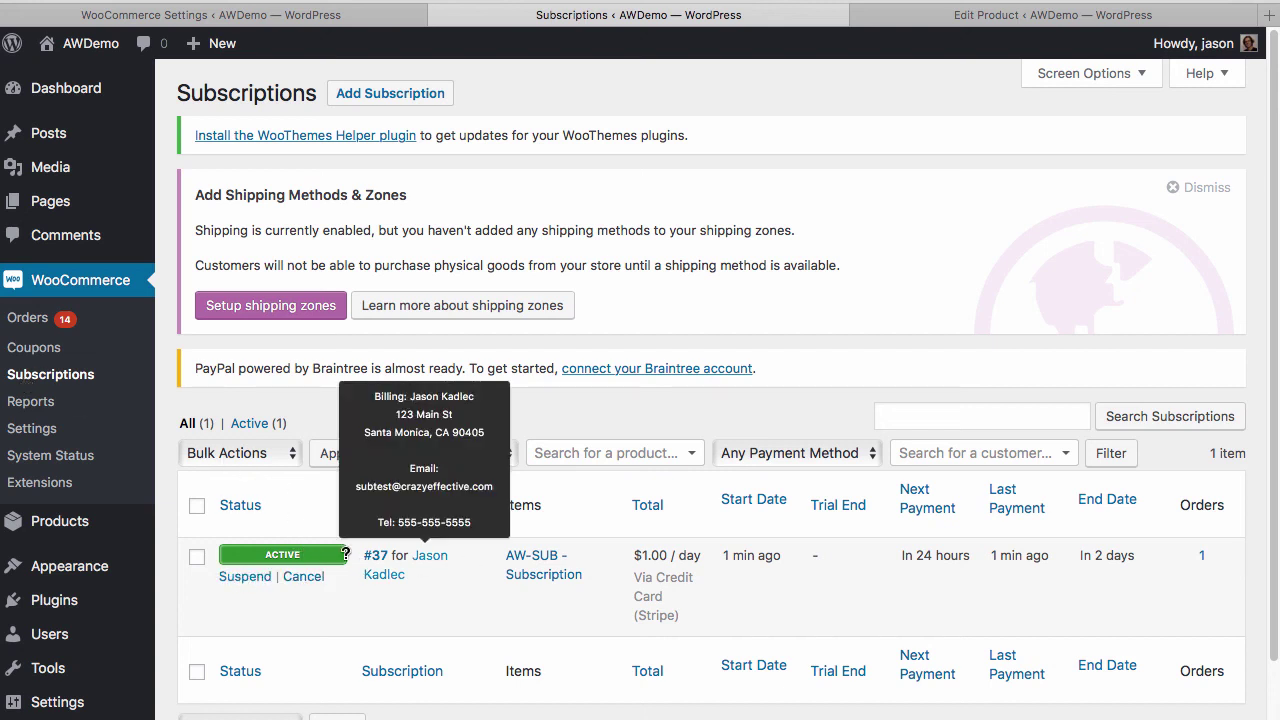
mouse_move(372, 558)
left_click(438, 556)
scroll(653, 336, "down", 5)
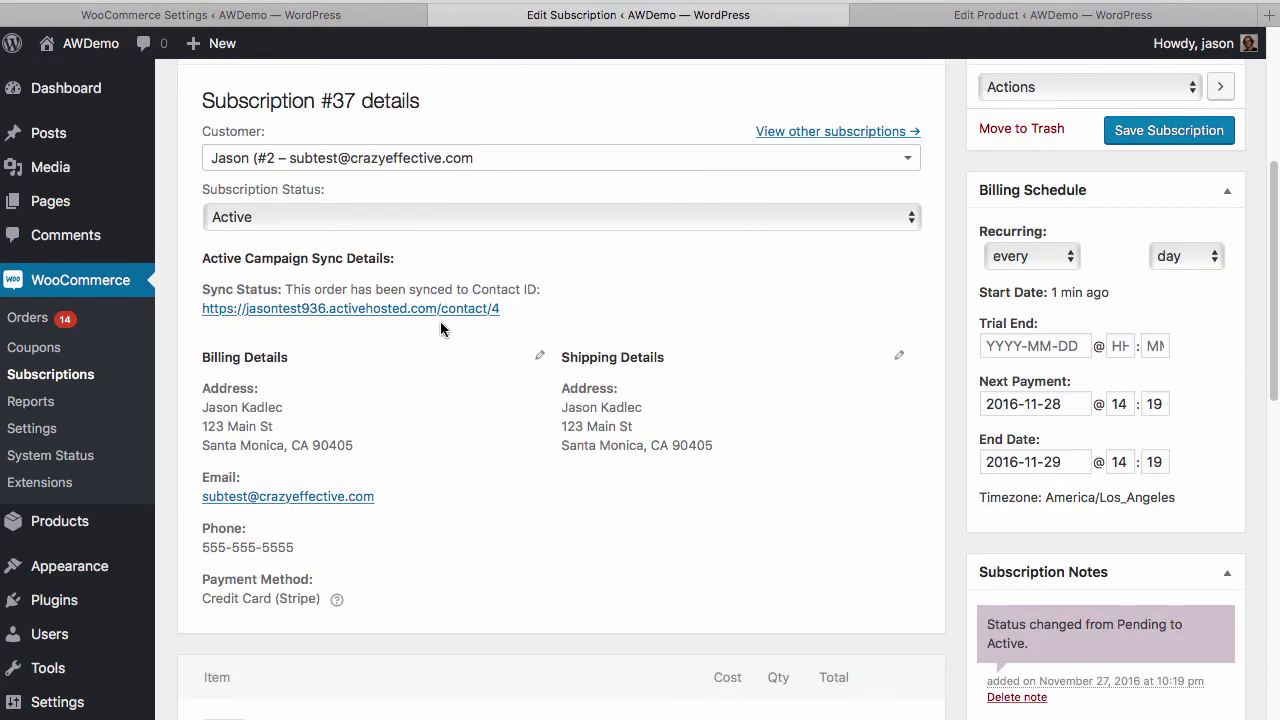
scroll(440, 321, "up", 4)
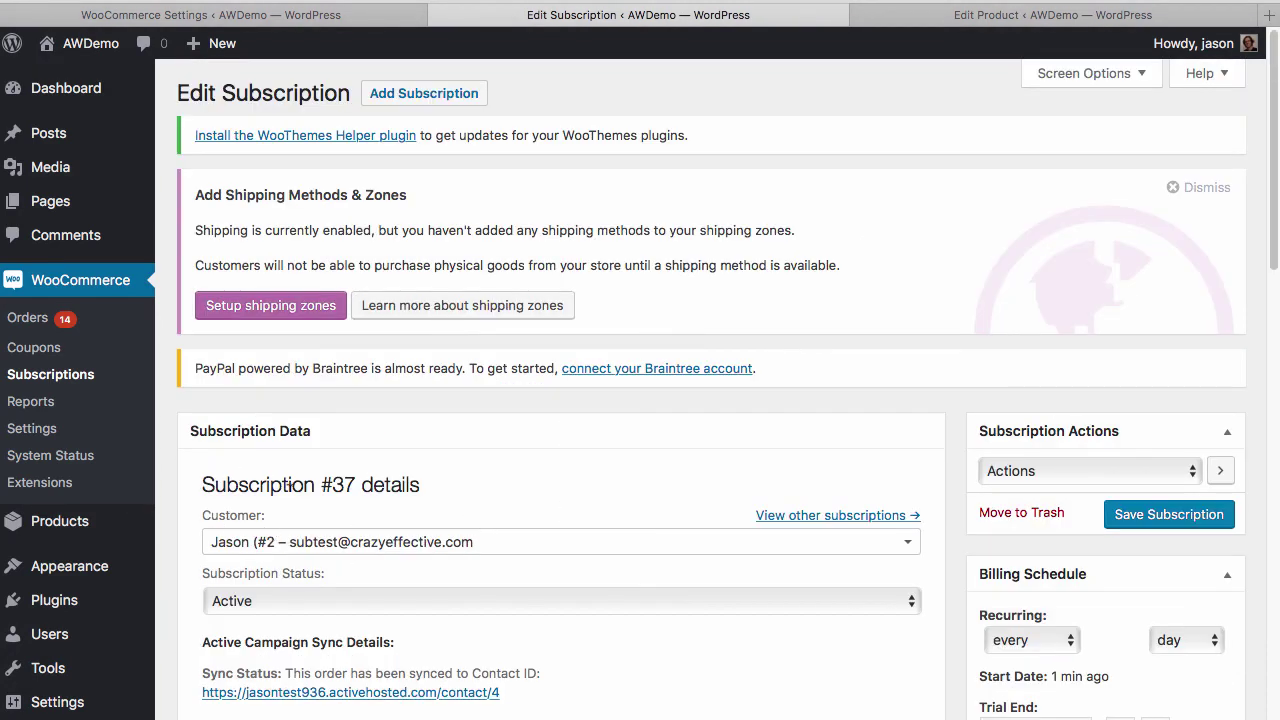
scroll(289, 484, "down", 3)
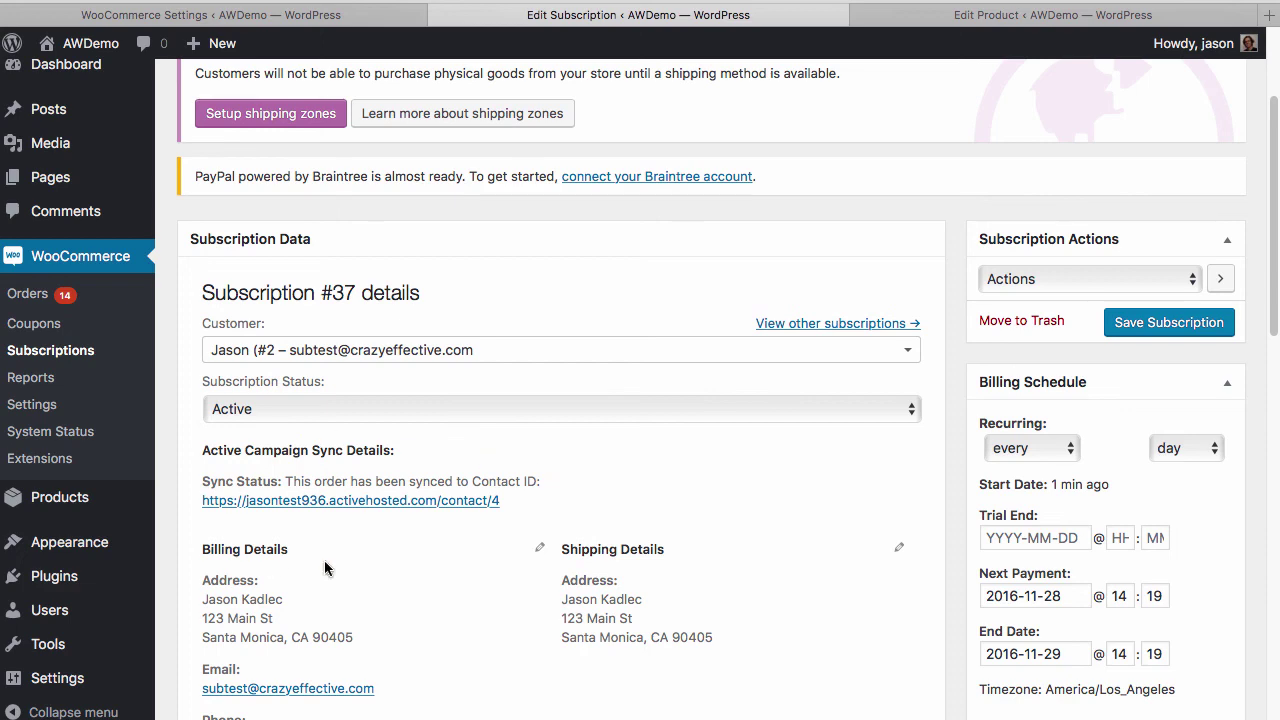
scroll(451, 532, "down", 7)
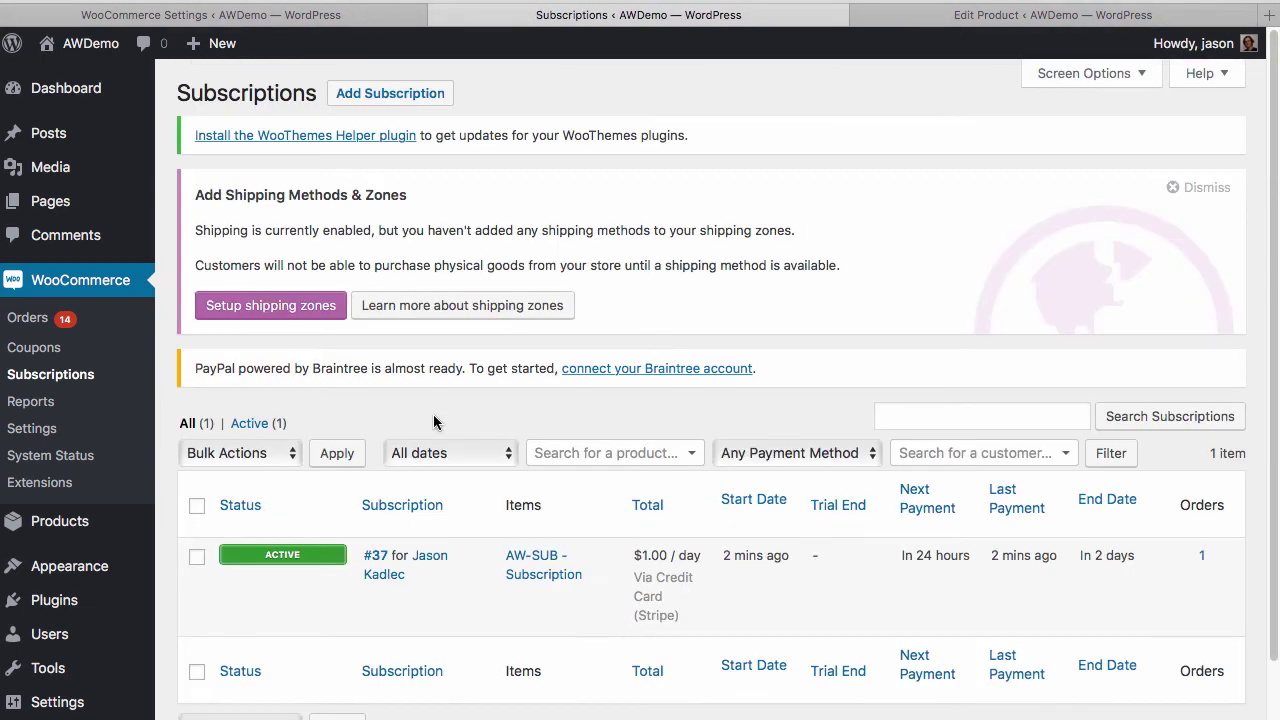
mouse_move(280, 552)
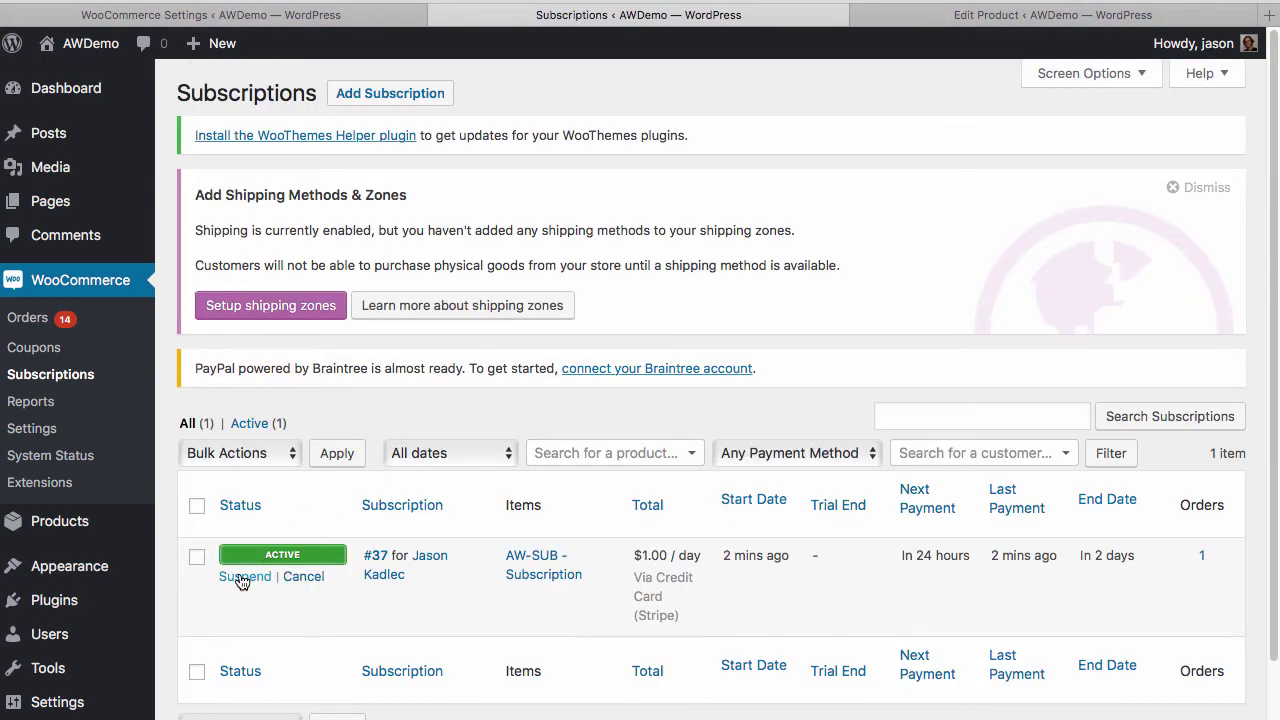
Suspend the subscription, then highlight the contact's AW-SUB tags and the new AW-SUBSUSP tag
mouse_move(218, 568)
left_click(266, 576)
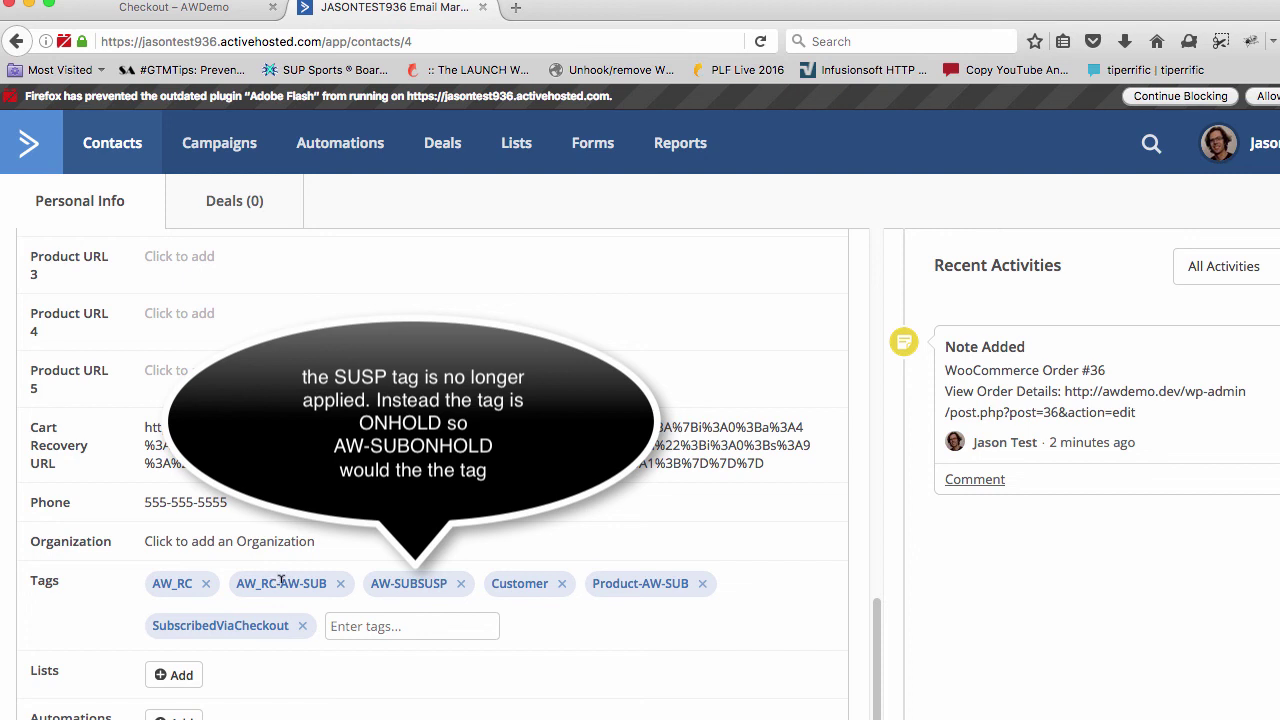
left_click_drag(281, 582, 328, 587)
left_click_drag(642, 583, 689, 585)
left_click_drag(592, 583, 638, 581)
left_click(642, 581)
left_click_drag(642, 581, 688, 588)
left_click(384, 580)
left_click_drag(419, 579, 448, 580)
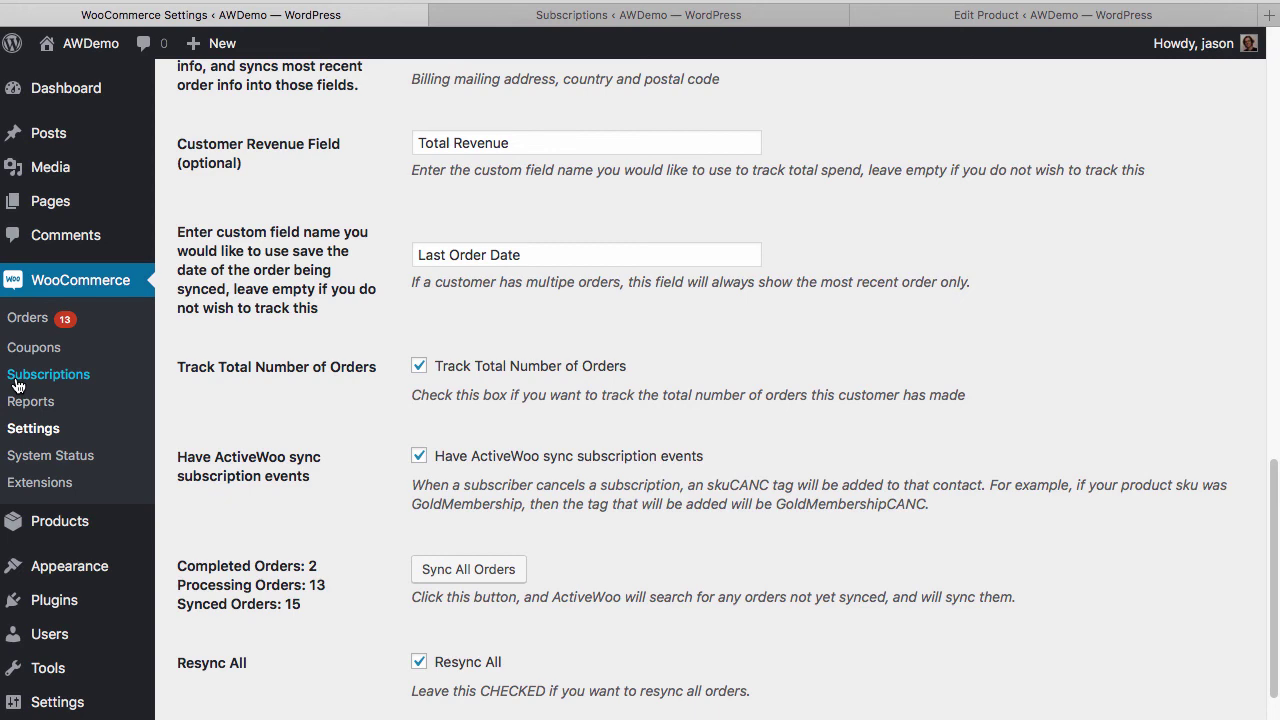
Go back to the Subscriptions list and scroll to on-hold subscription #37
left_click(588, 25)
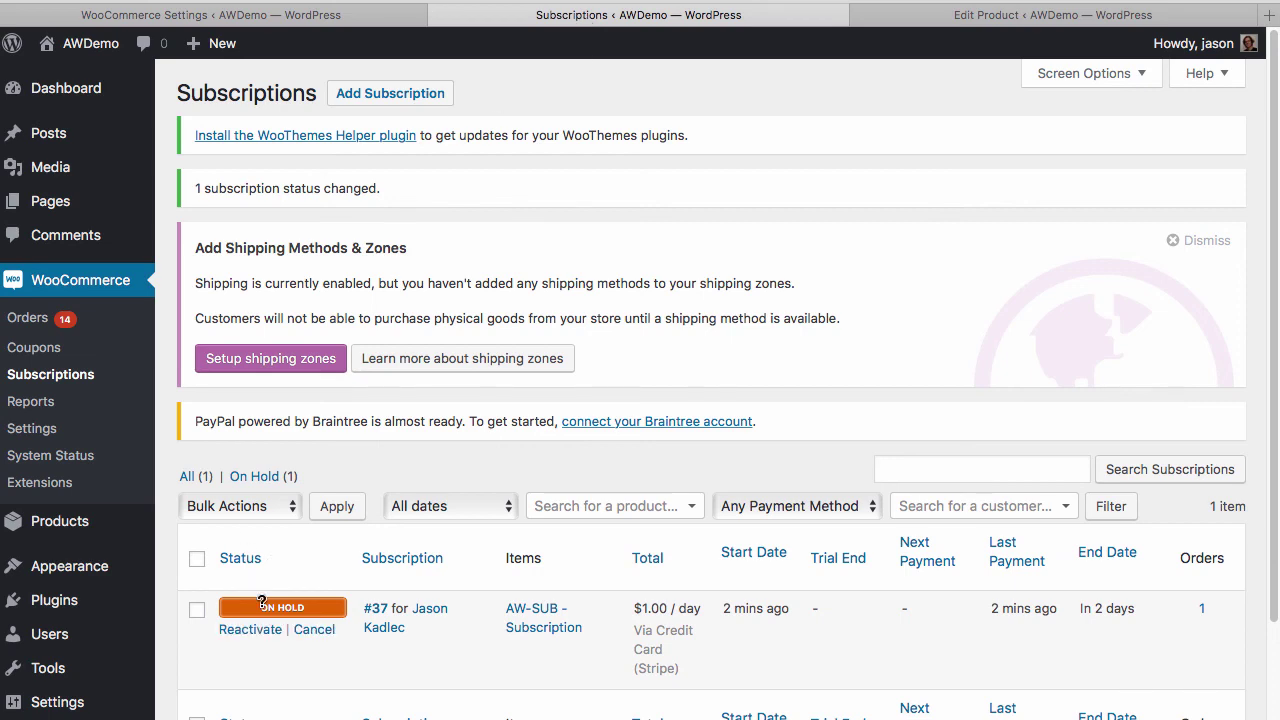
scroll(255, 595, "down", 3)
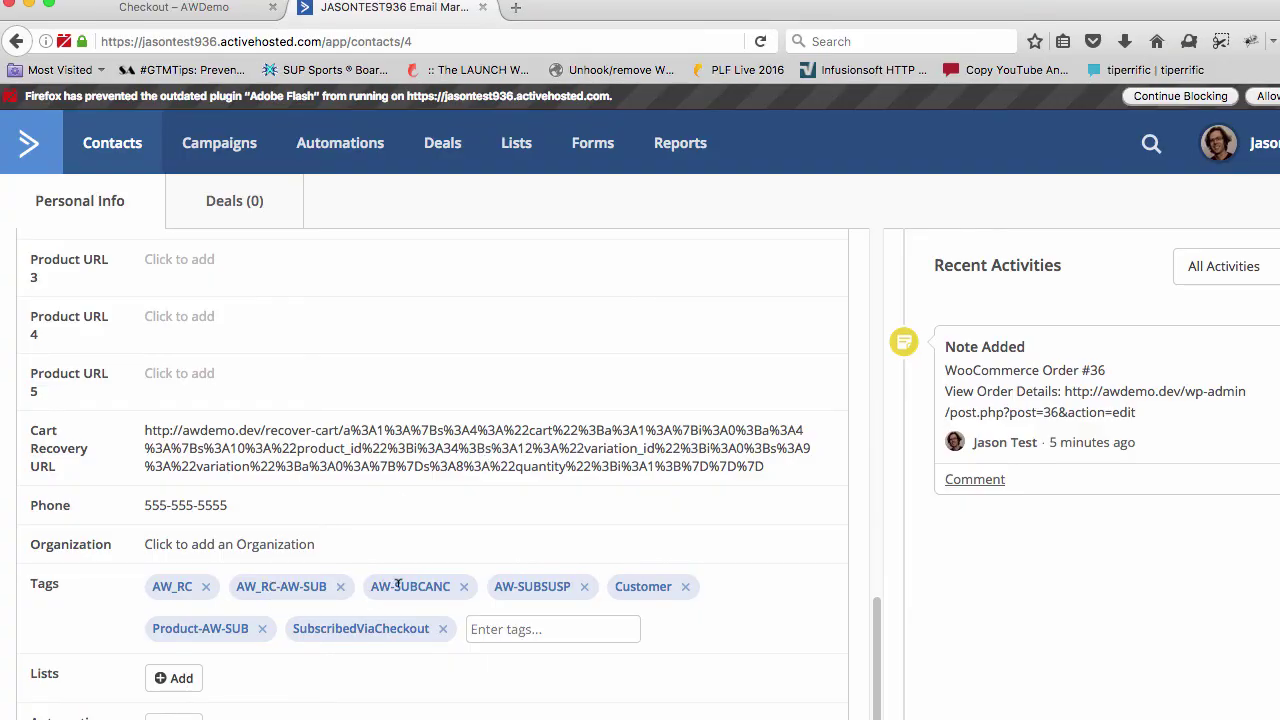
Point out CANC in the contact's AW-SUBCANC tag, then return to the WooCommerce settings page
left_click_drag(419, 584, 451, 583)
key("super+Tab")
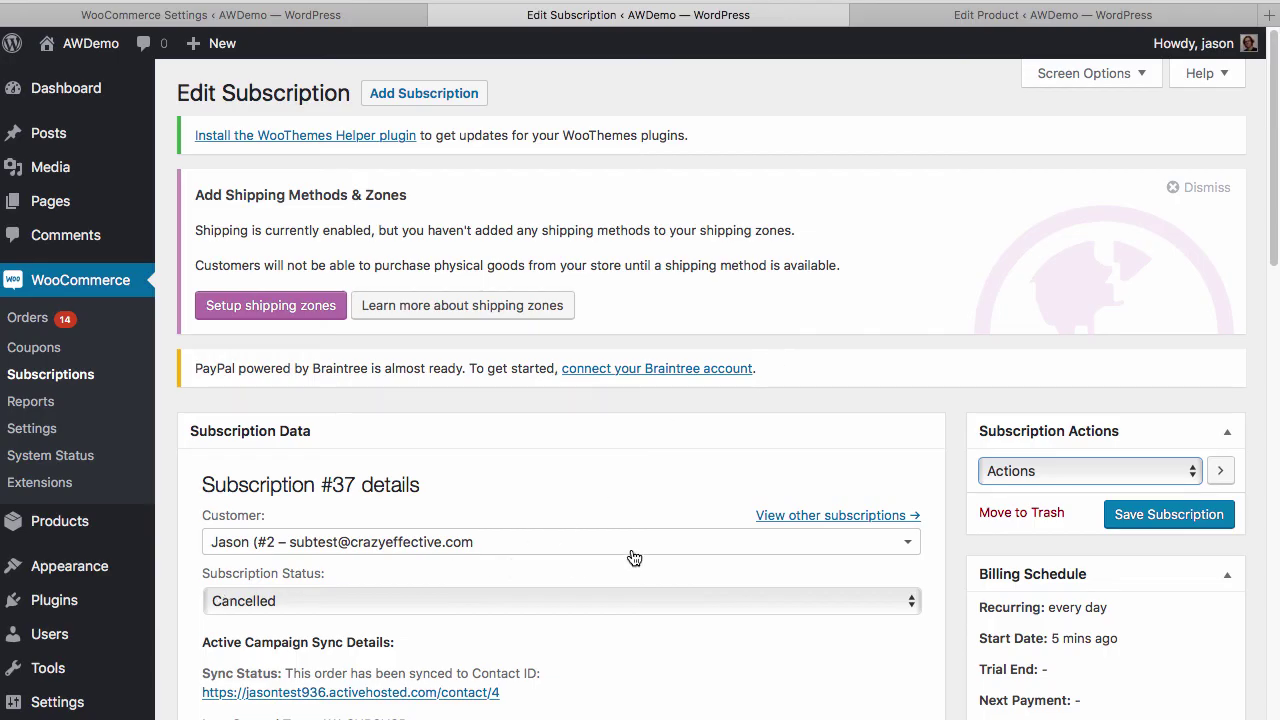
left_click(258, 17)
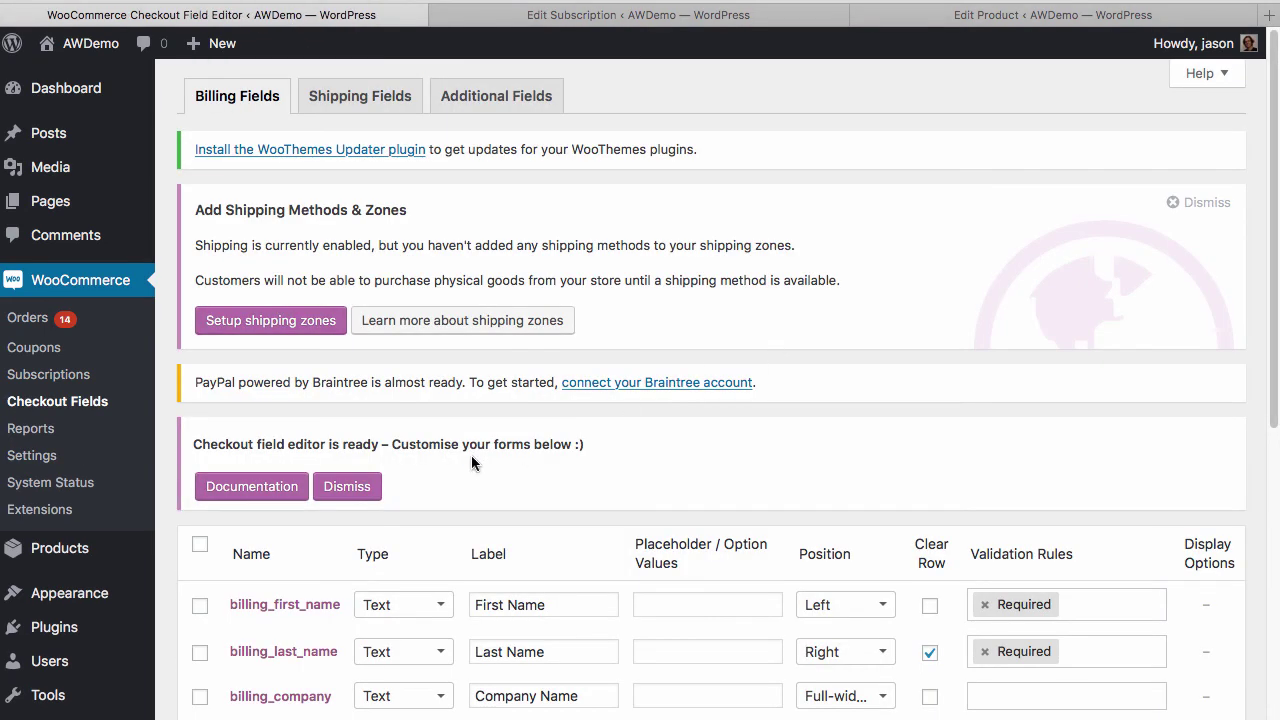
Scroll through the billing fields table, from billing_first_name to billing_postcode
scroll(471, 455, "down", 8)
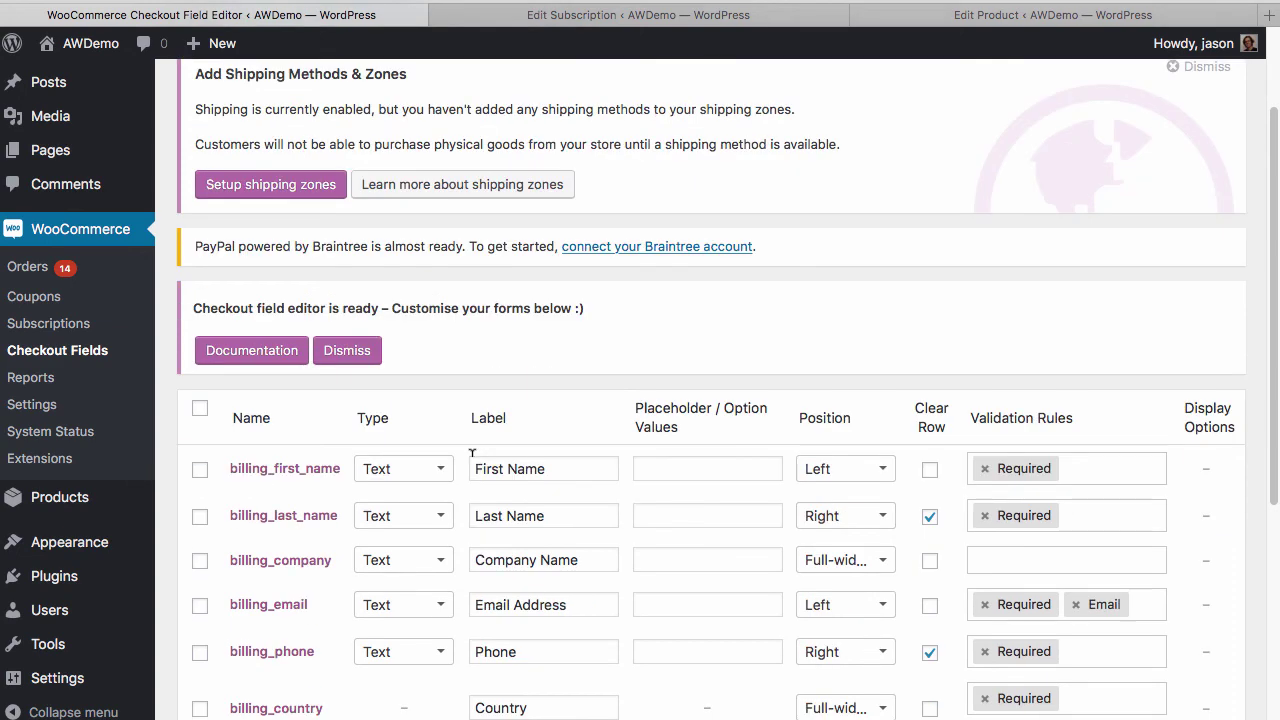
scroll(471, 453, "down", 2)
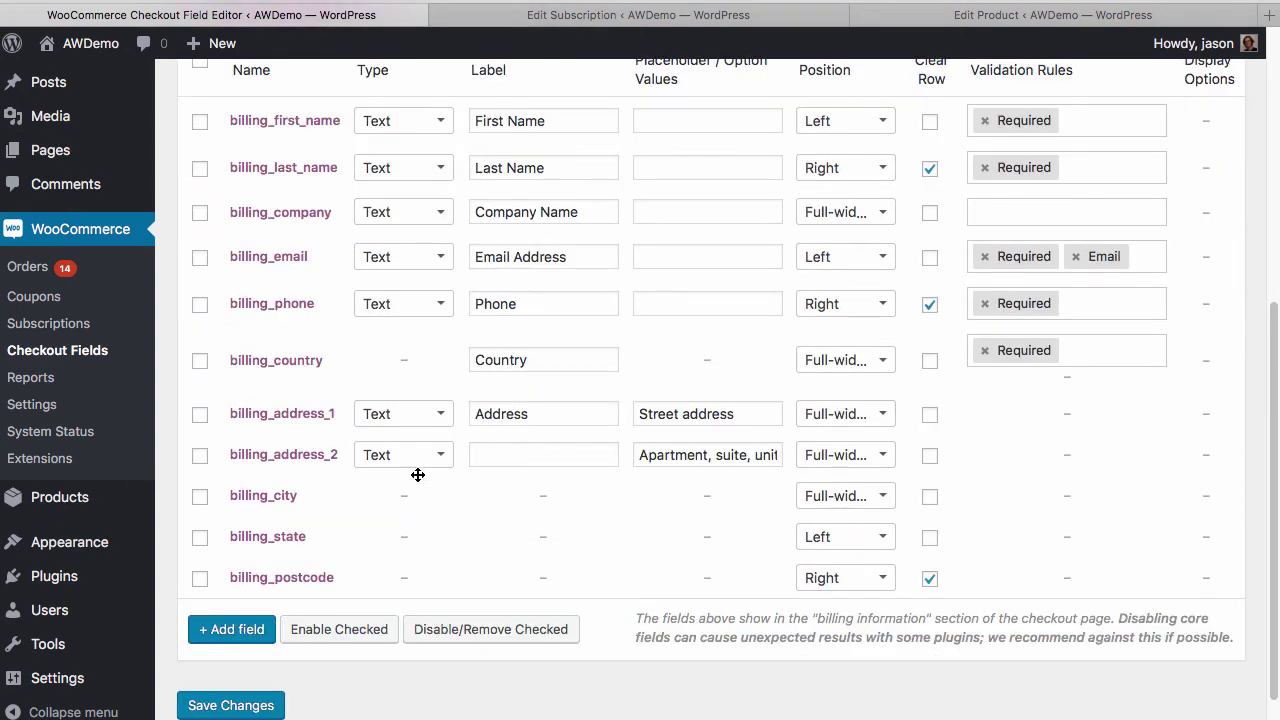
scroll(420, 474, "up", 4)
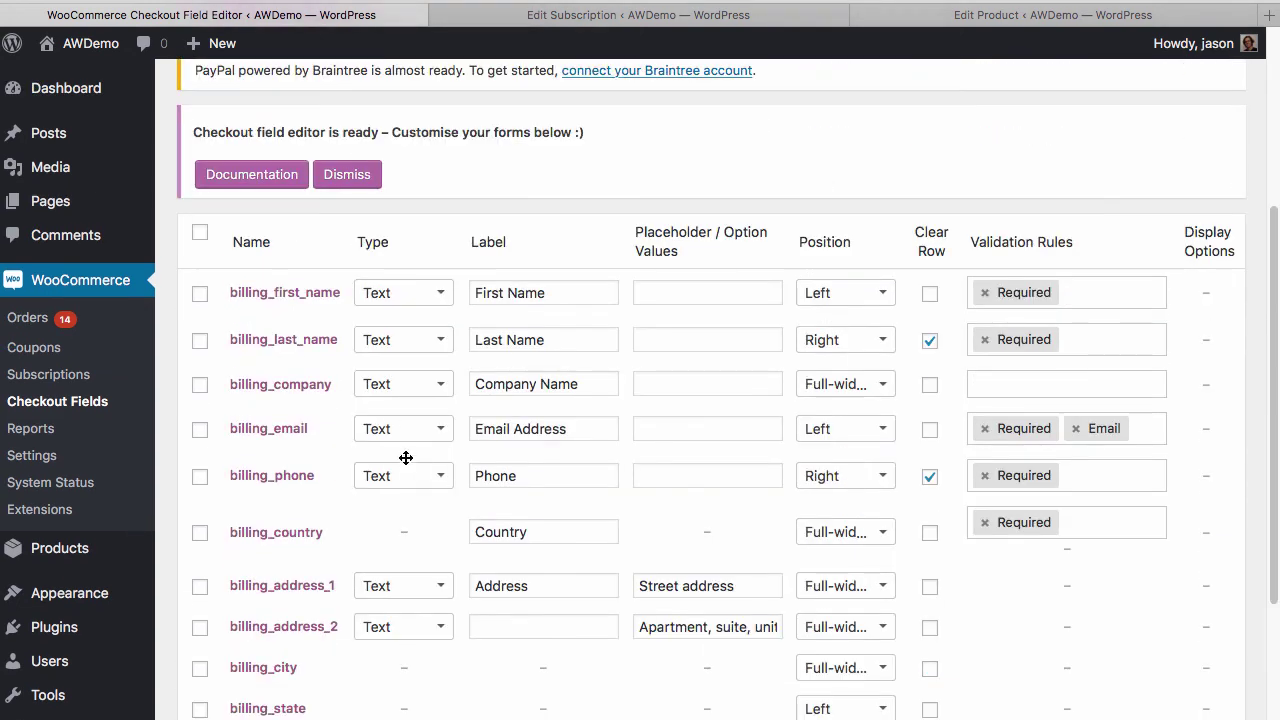
scroll(386, 440, "down", 2)
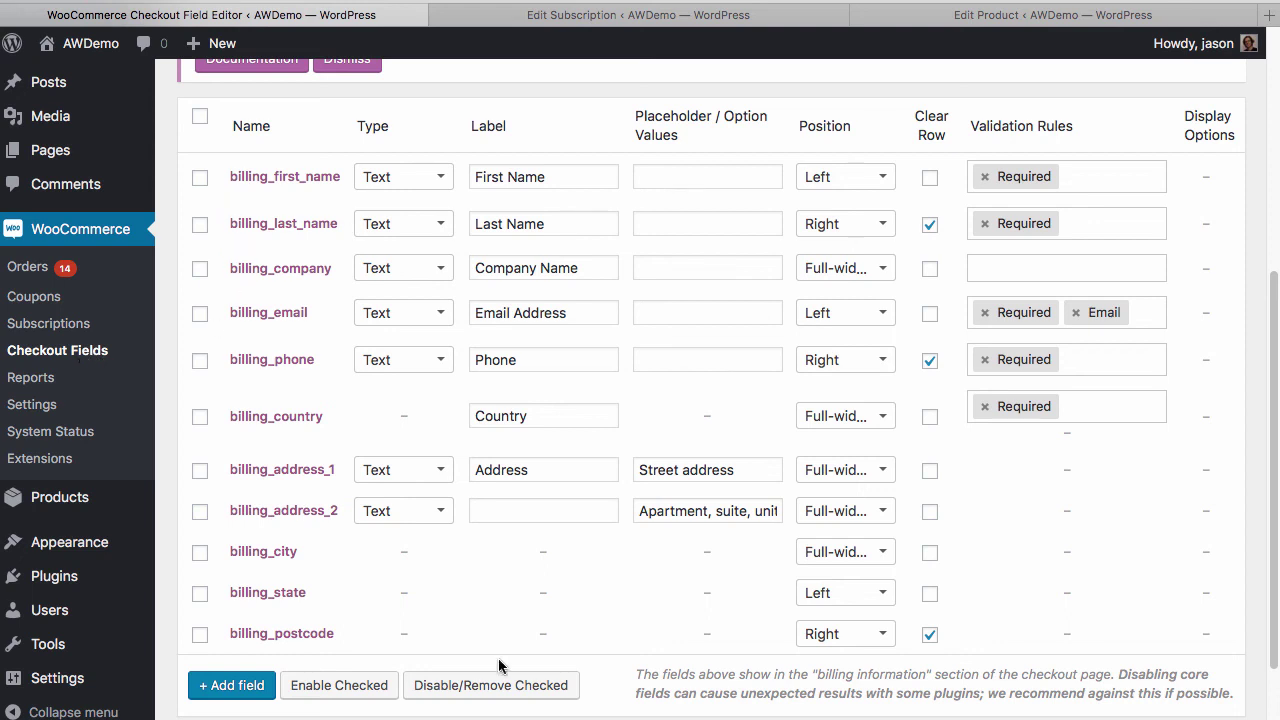
scroll(515, 366, "up", 3)
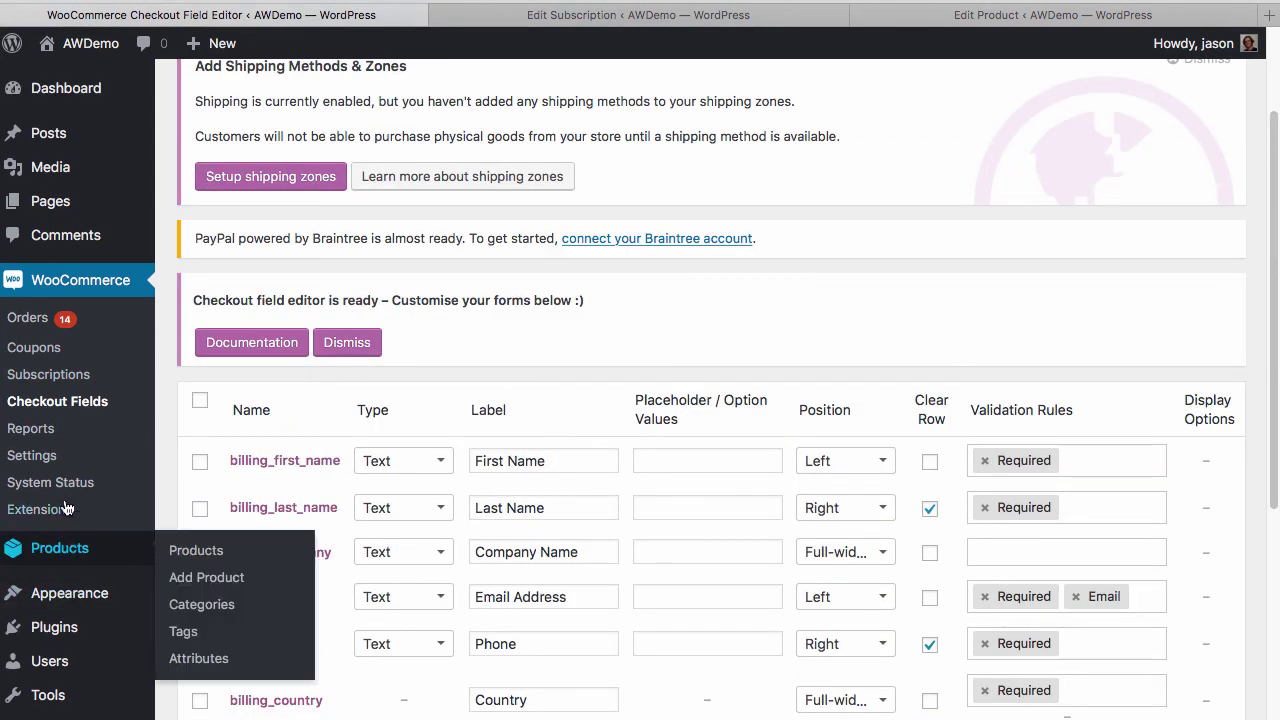
left_click(50, 453)
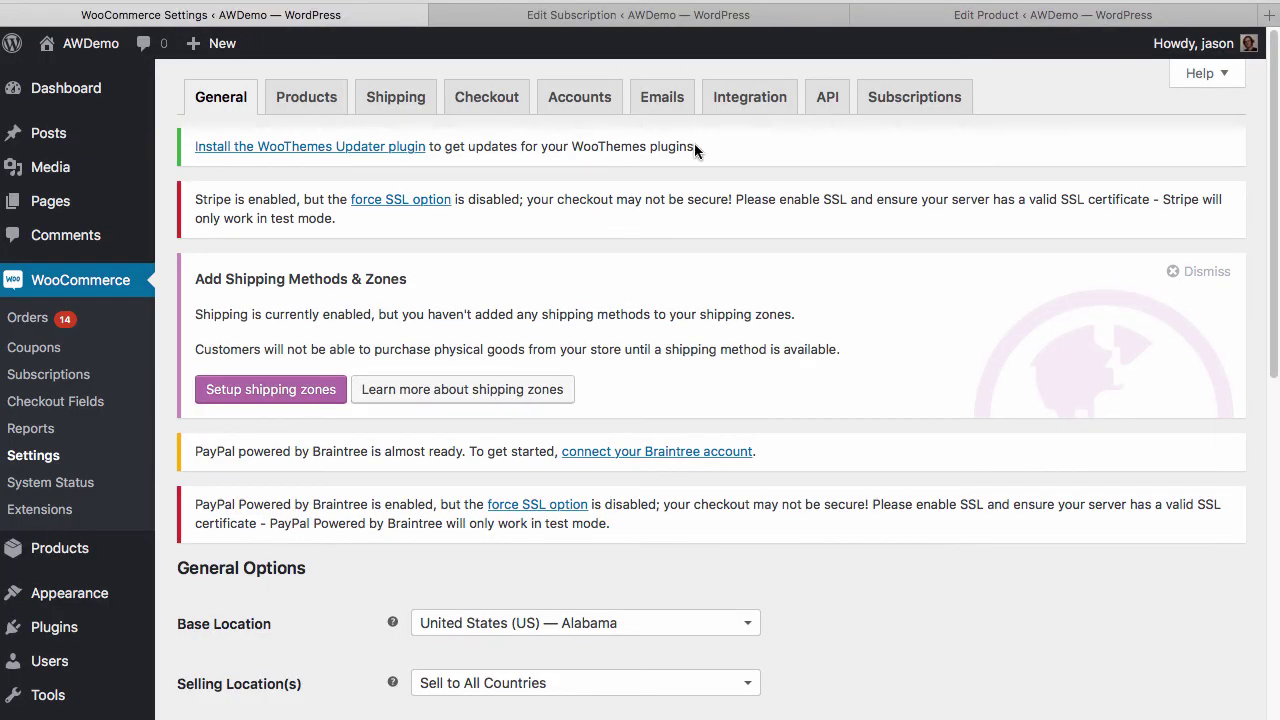
scroll(416, 246, "down", 5)
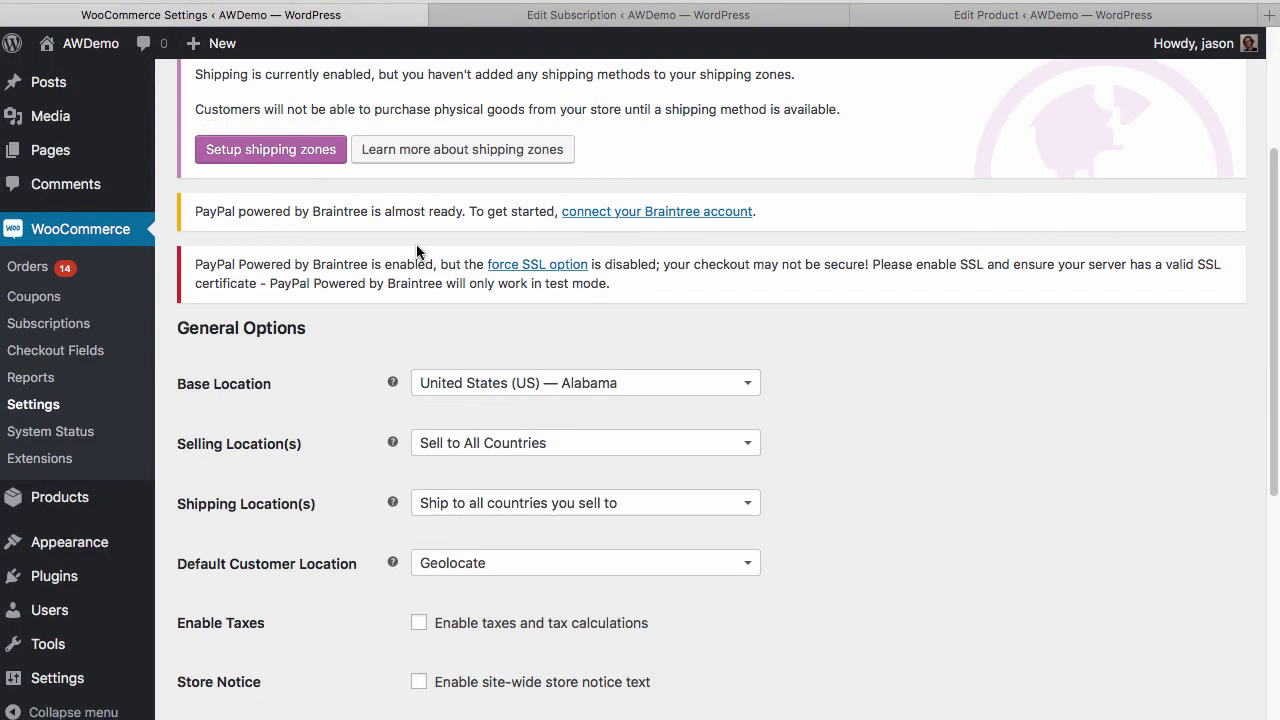
scroll(418, 251, "down", 20)
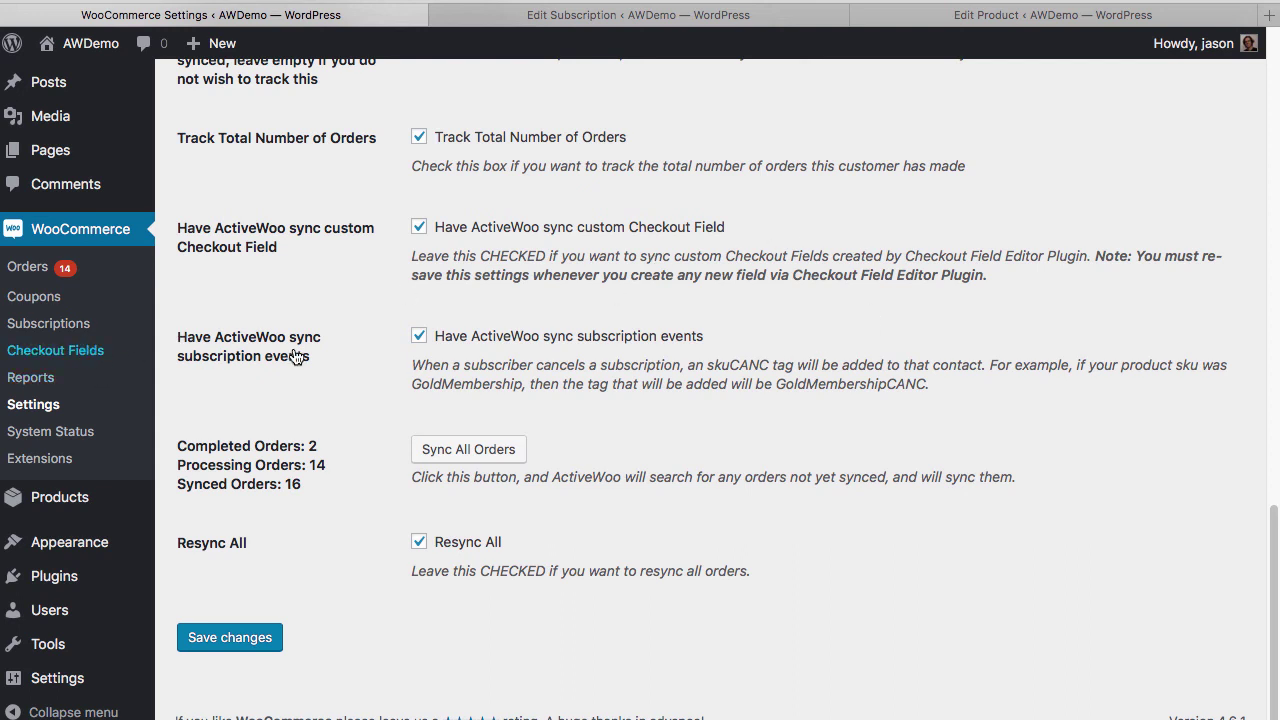
scroll(436, 472, "down", 5)
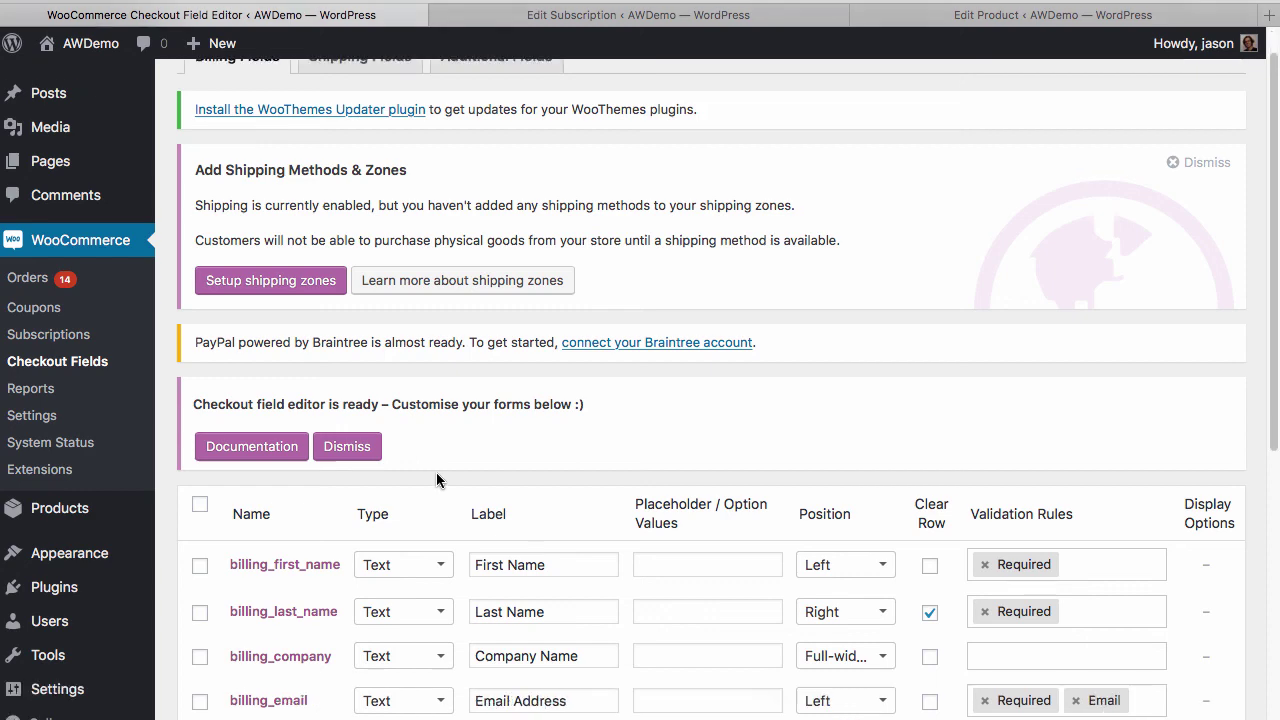
Add a new billing checkout field named 'Test Field', save it, and review the updated list
scroll(438, 475, "down", 3)
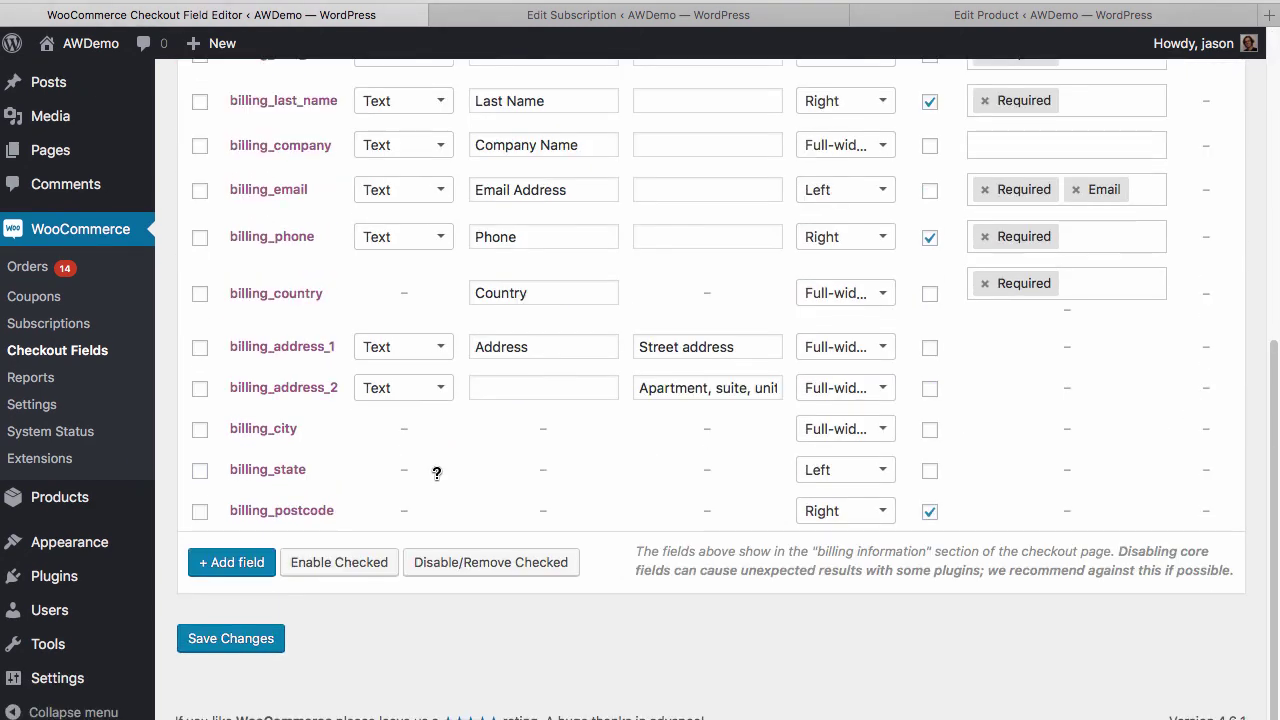
left_click(244, 564)
left_click(255, 545)
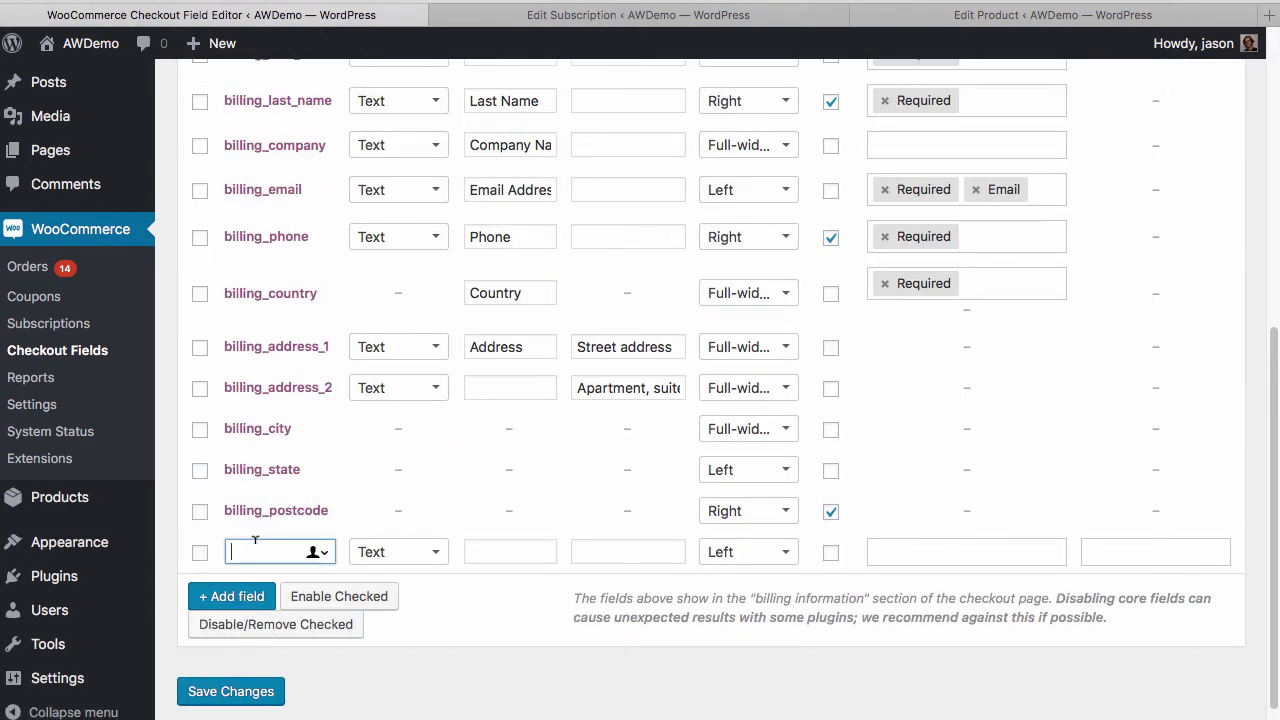
type("Test Field")
left_click(213, 698)
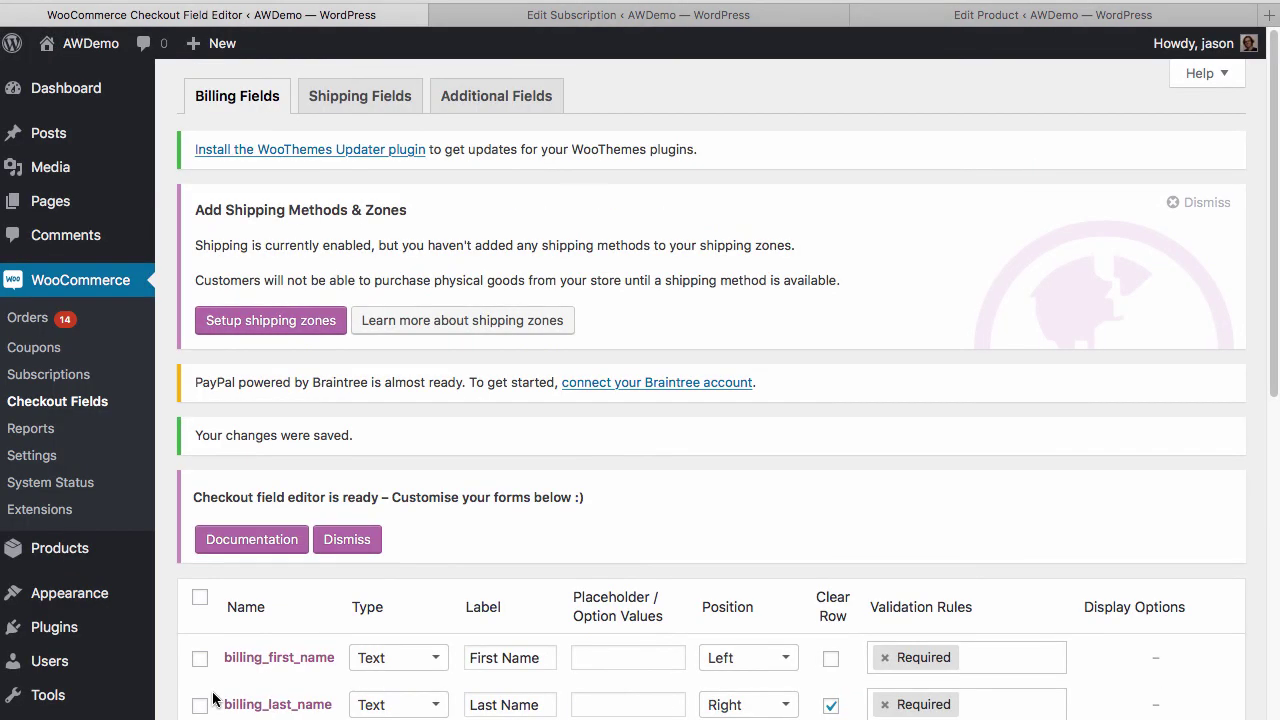
scroll(484, 552, "down", 7)
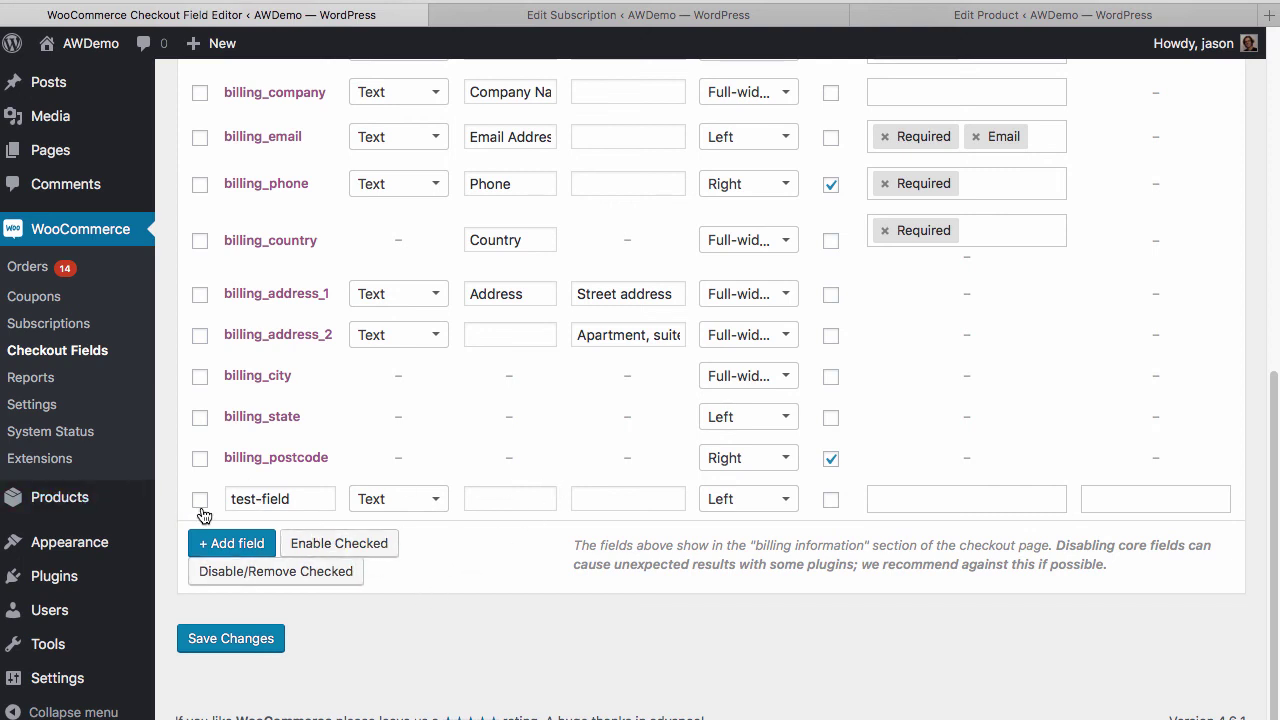
left_click(337, 547)
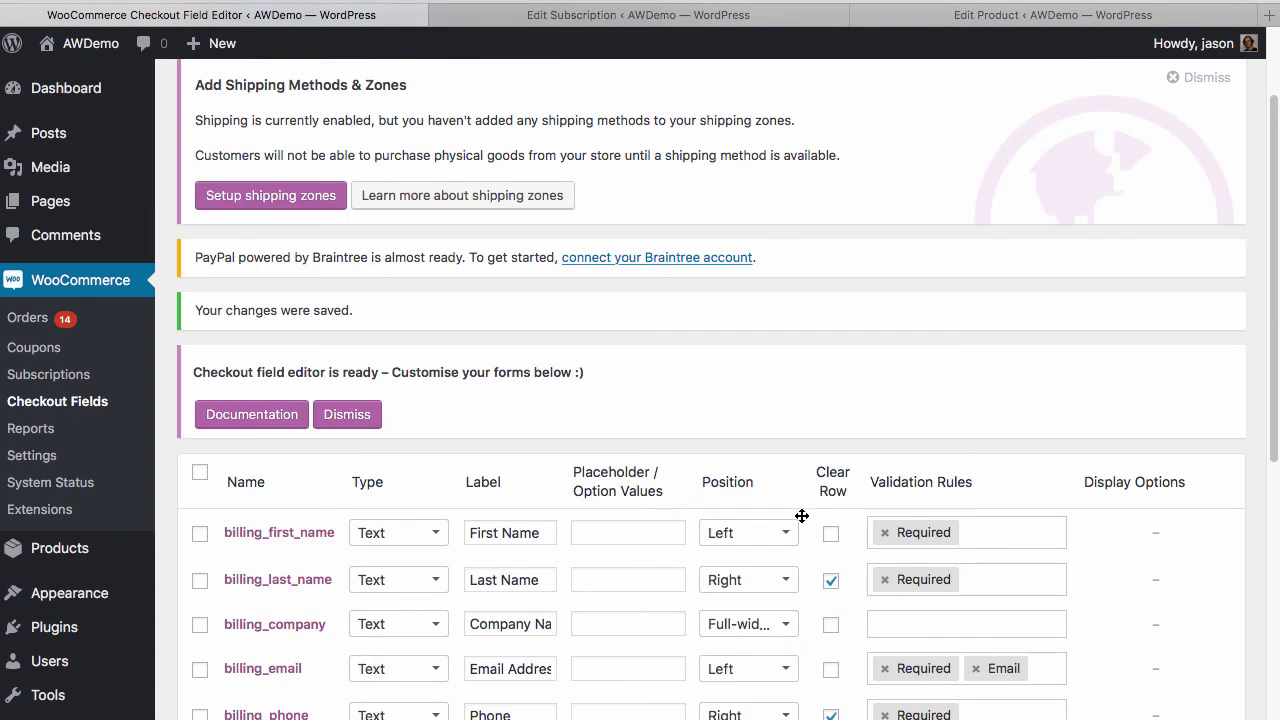
scroll(802, 515, "down", 5)
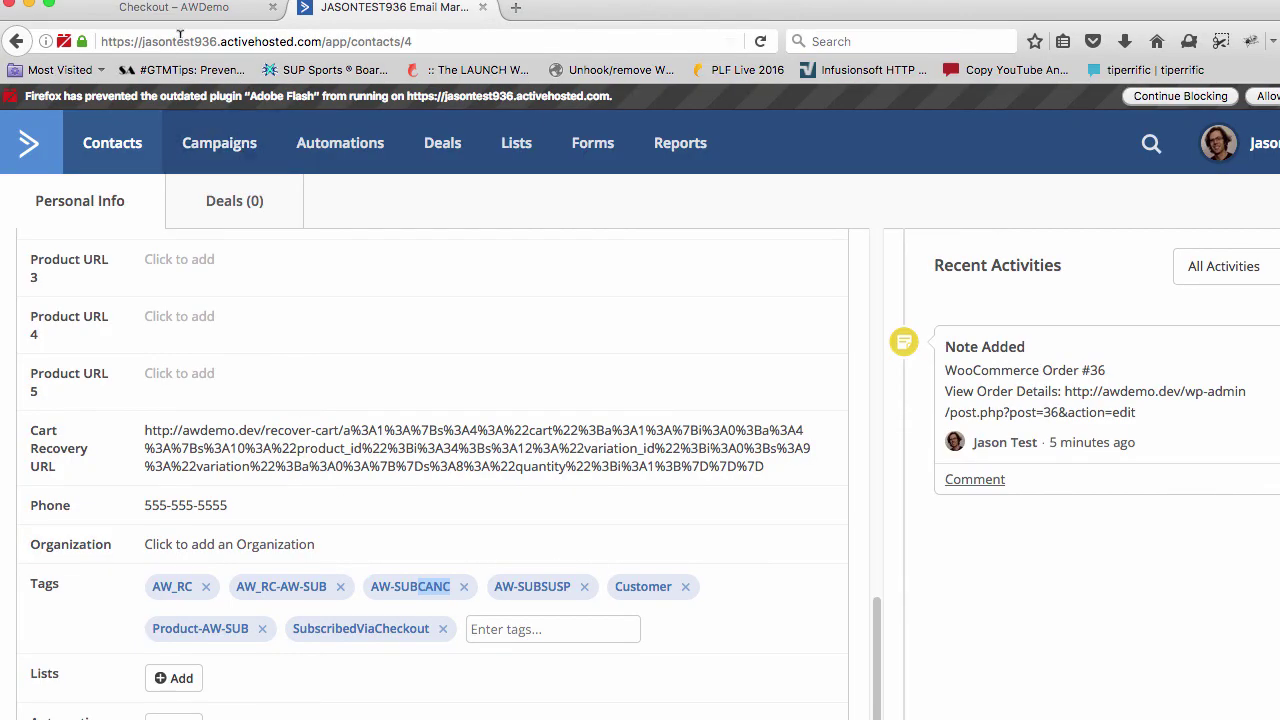
Return to the AWDemo store and open the Subscription product page
left_click(174, 8)
scroll(378, 398, "down", 1)
scroll(378, 398, "down", 10)
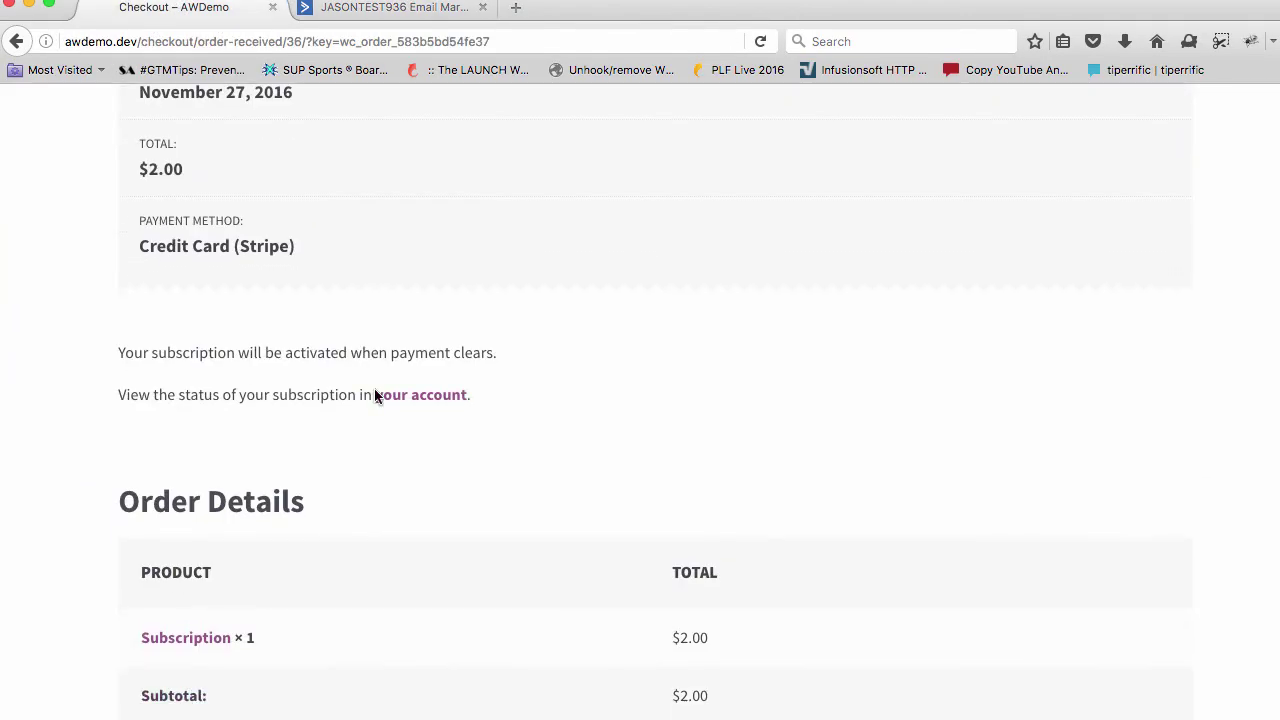
left_click(185, 609)
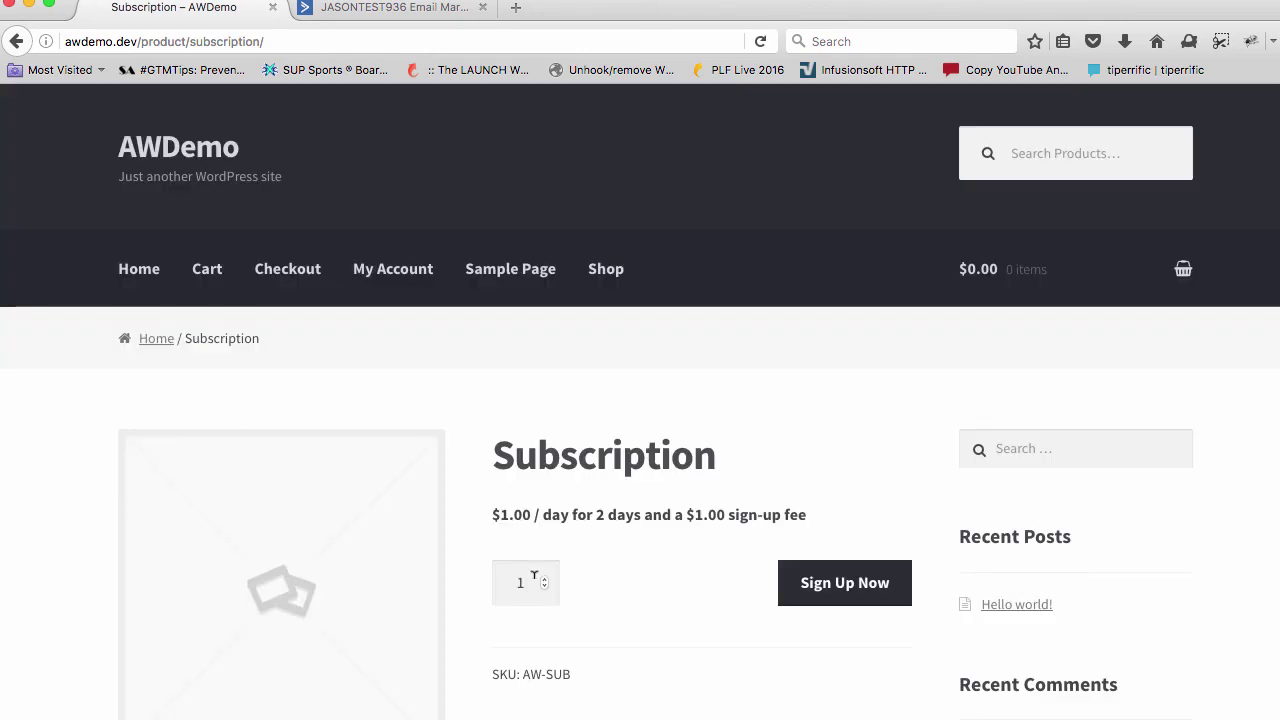
scroll(616, 456, "down", 10)
scroll(616, 456, "down", 1)
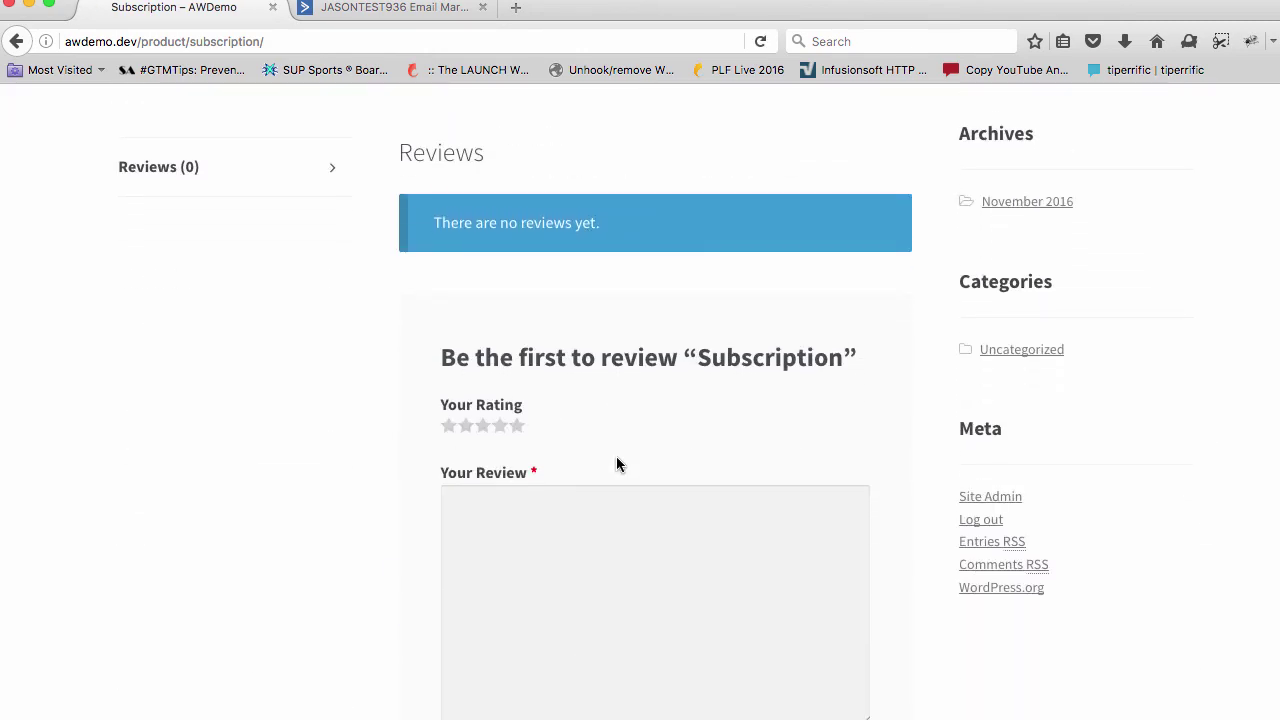
scroll(616, 456, "up", 10)
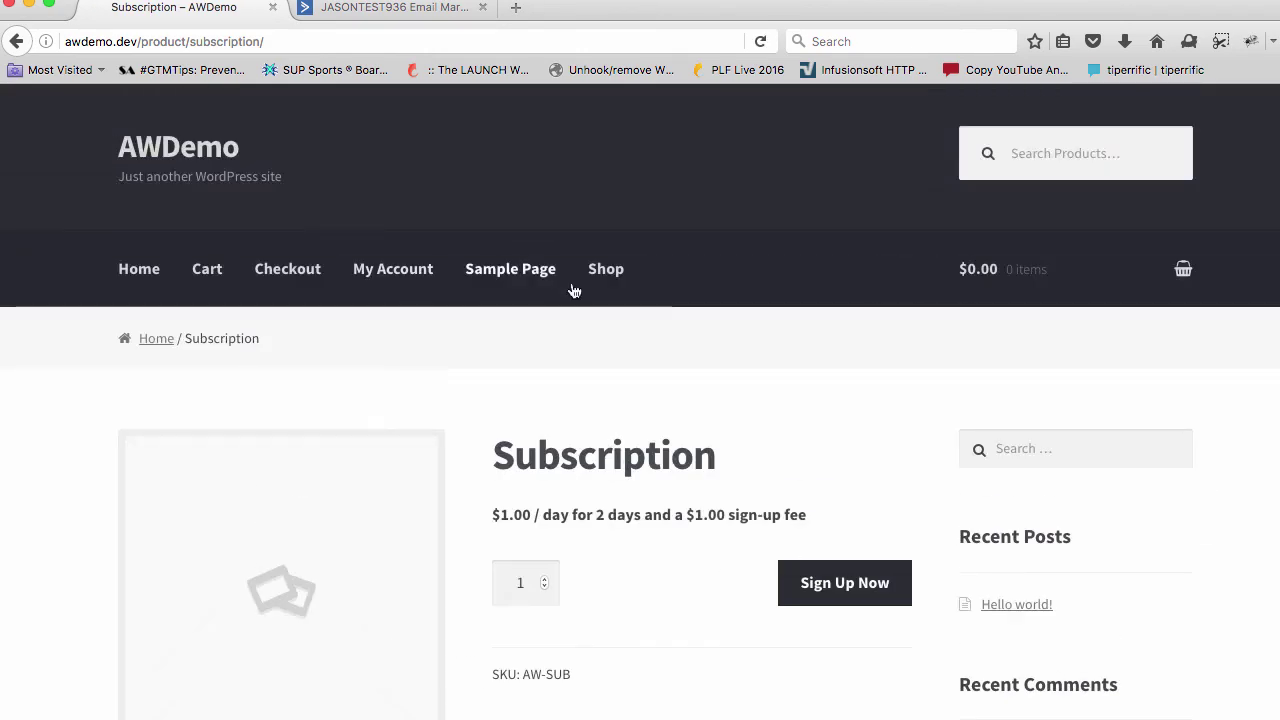
Open the checkout showing the new Test field, then reload the ActiveCampaign contact record
left_click(606, 270)
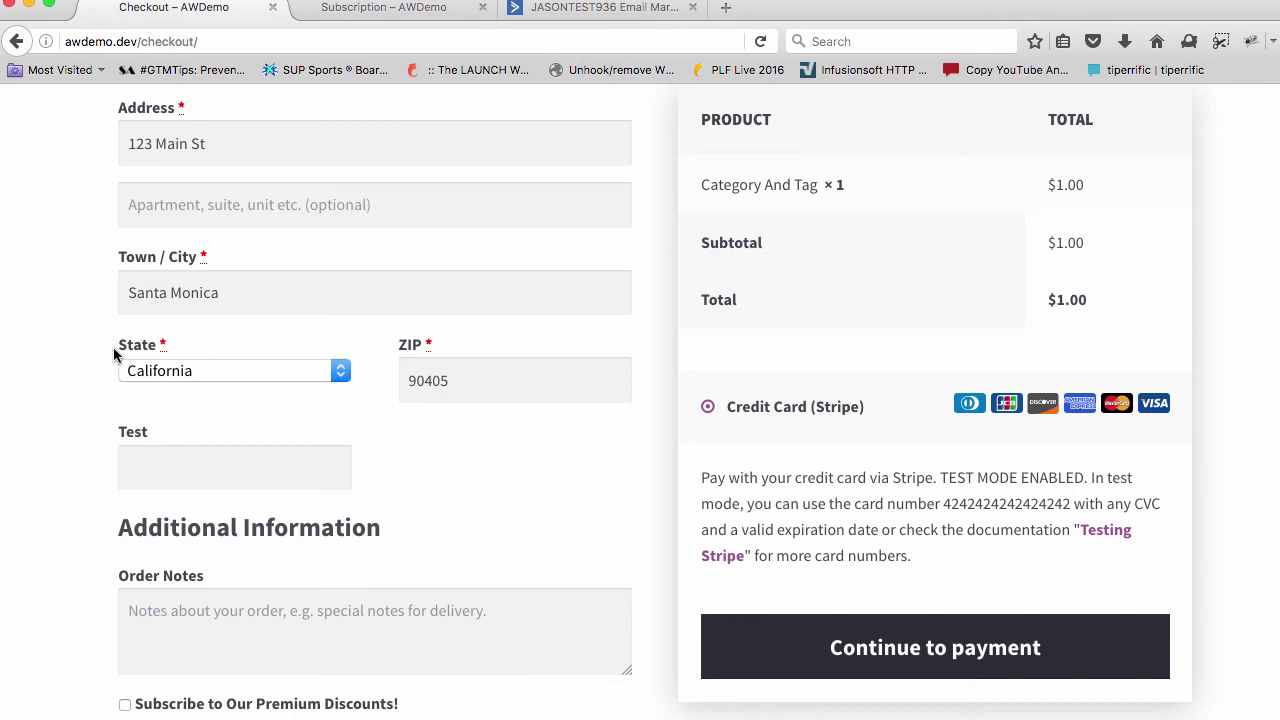
left_click_drag(157, 432, 178, 434)
left_click(172, 465)
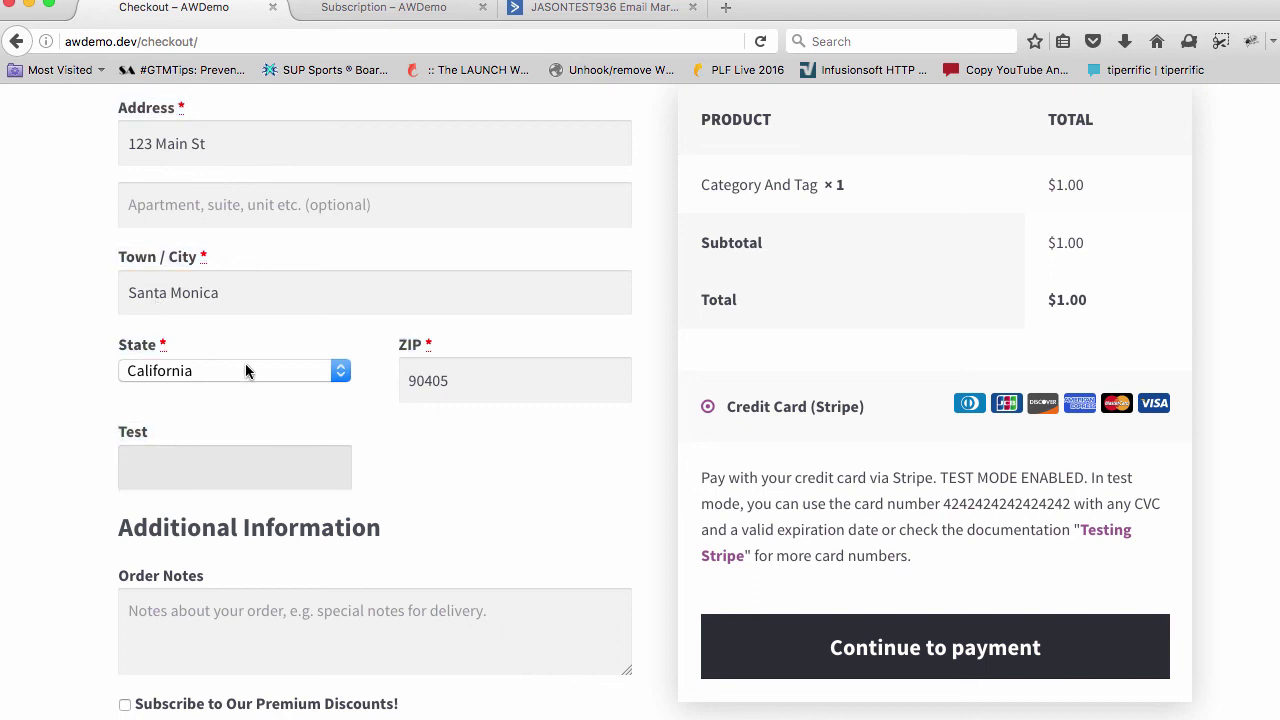
left_click(585, 12)
key("super+r")
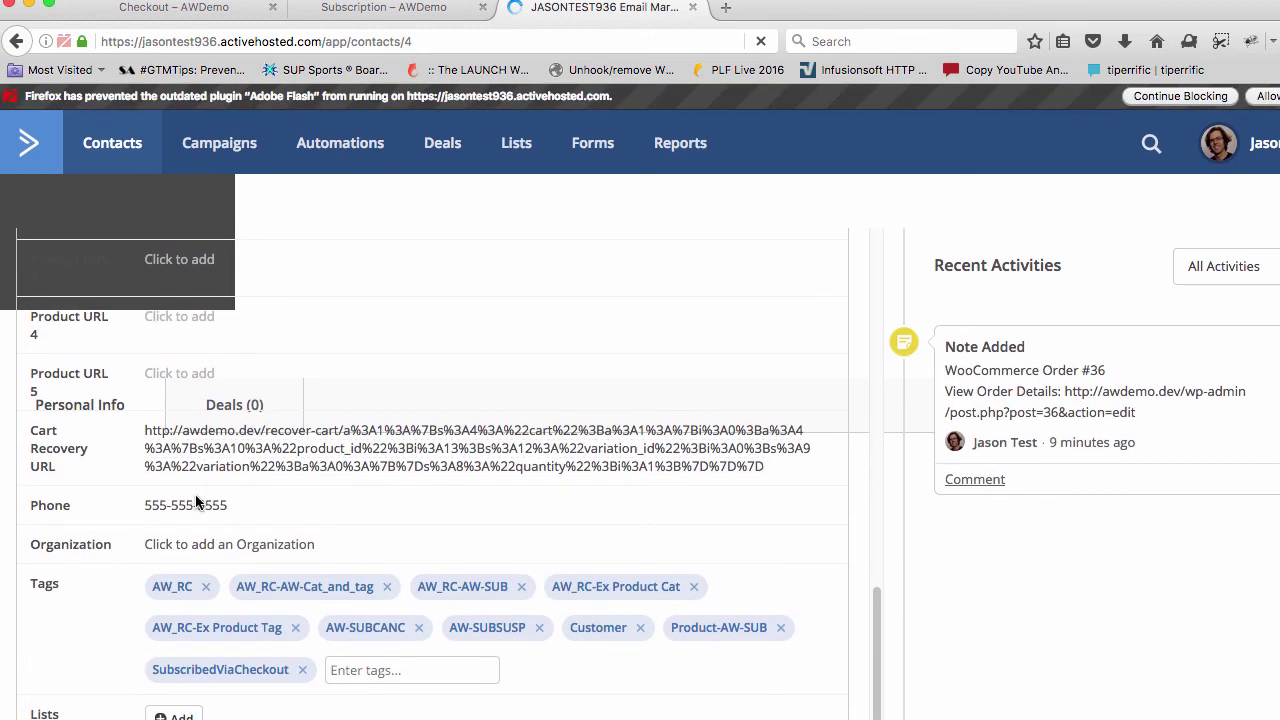
scroll(197, 503, "up", 5)
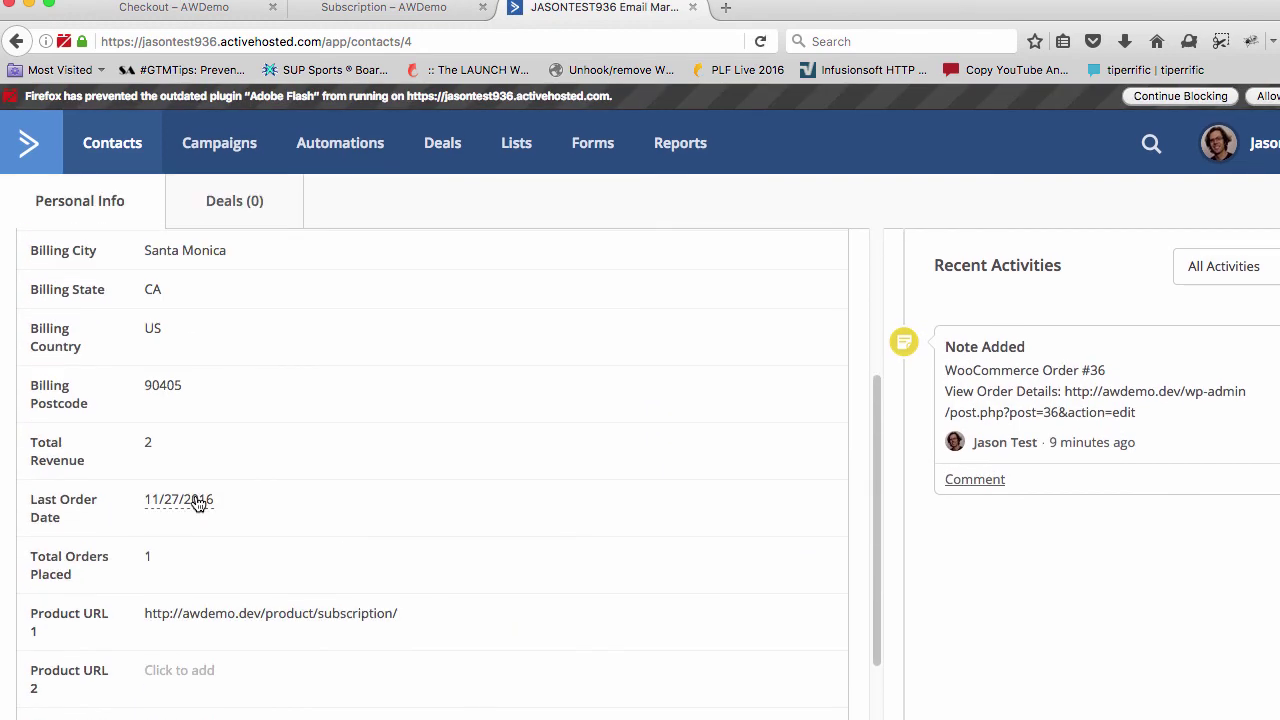
scroll(197, 503, "down", 6)
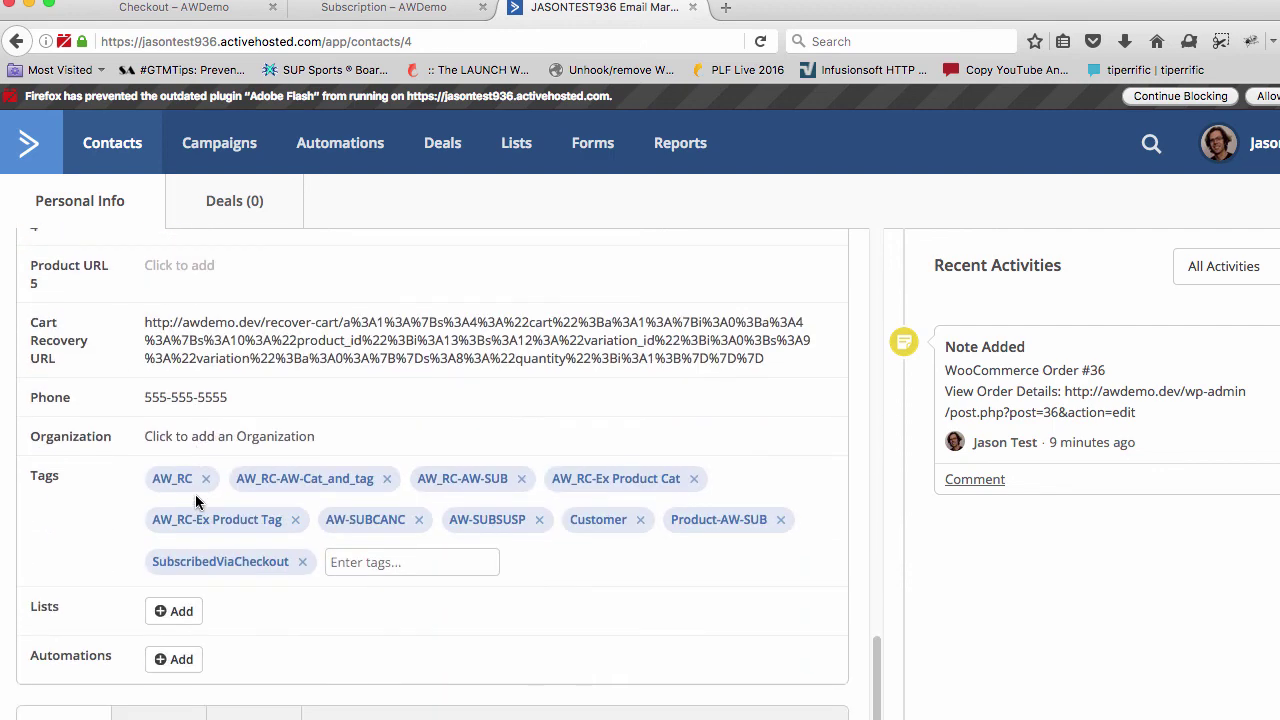
scroll(197, 503, "up", 4)
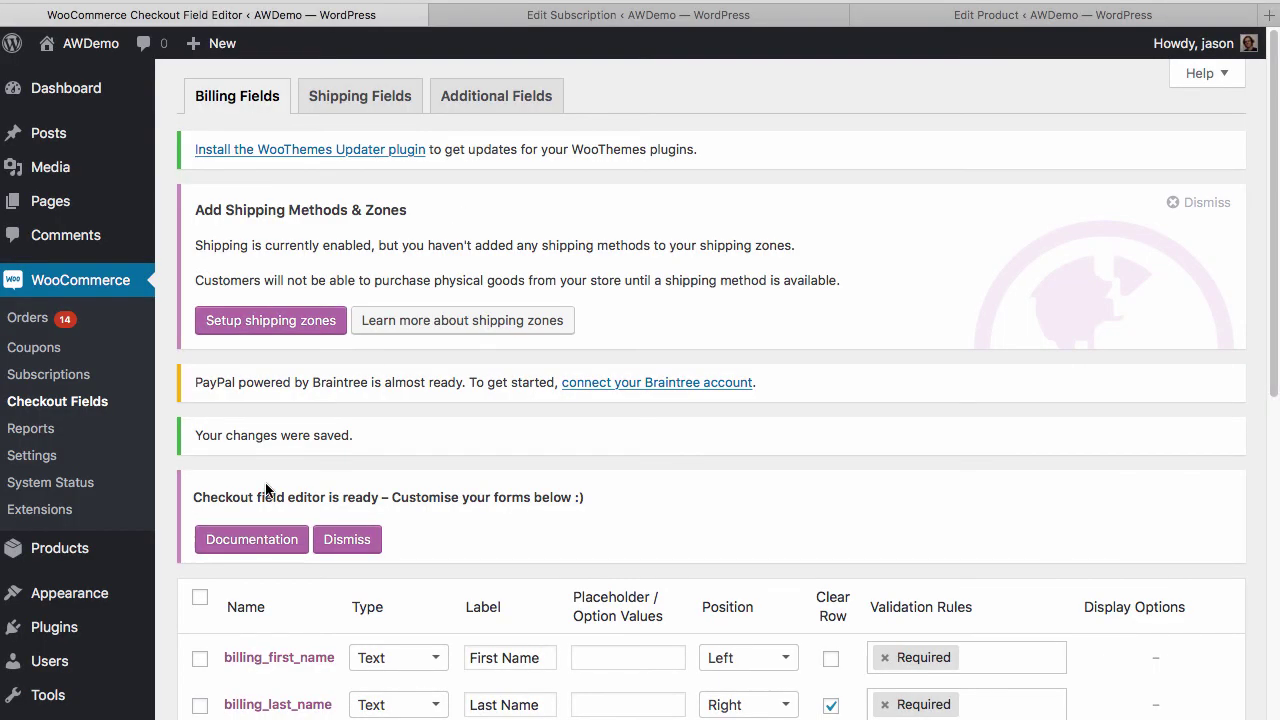
scroll(278, 430, "down", 5)
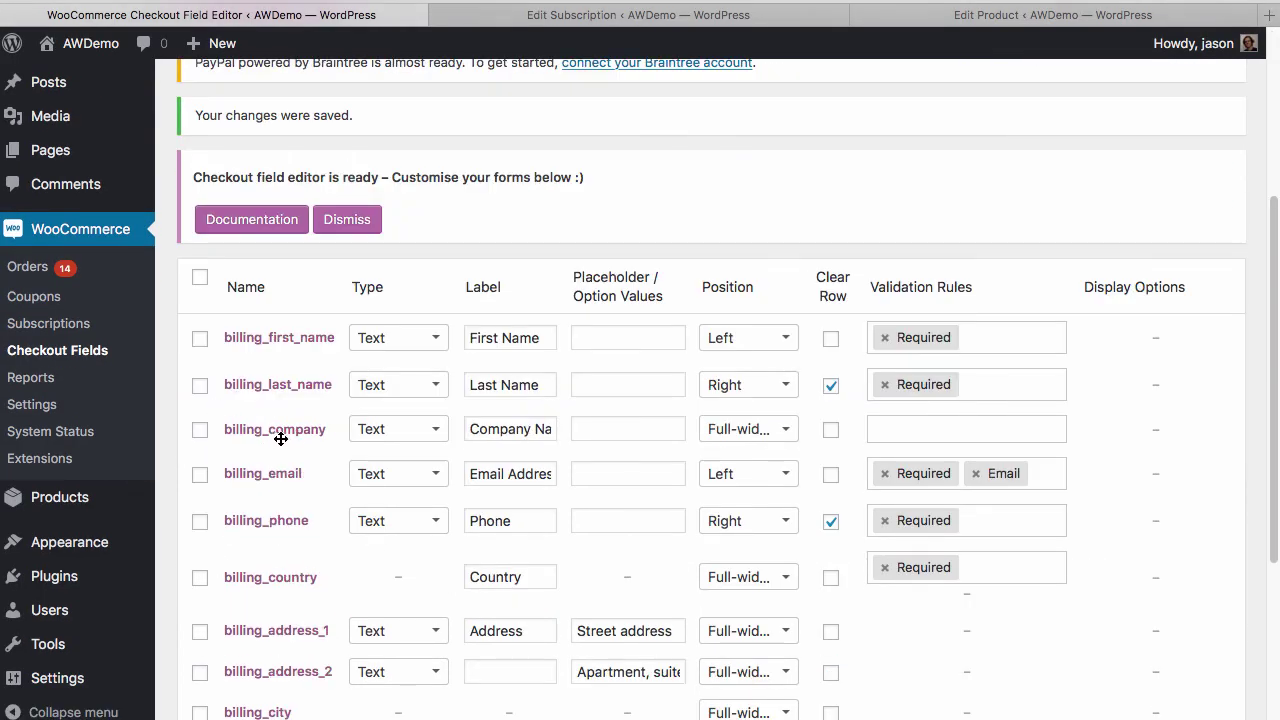
Re-save WooCommerce's Integration settings with 'Have ActiveWoo sync custom Checkout Field' checked
scroll(280, 438, "down", 4)
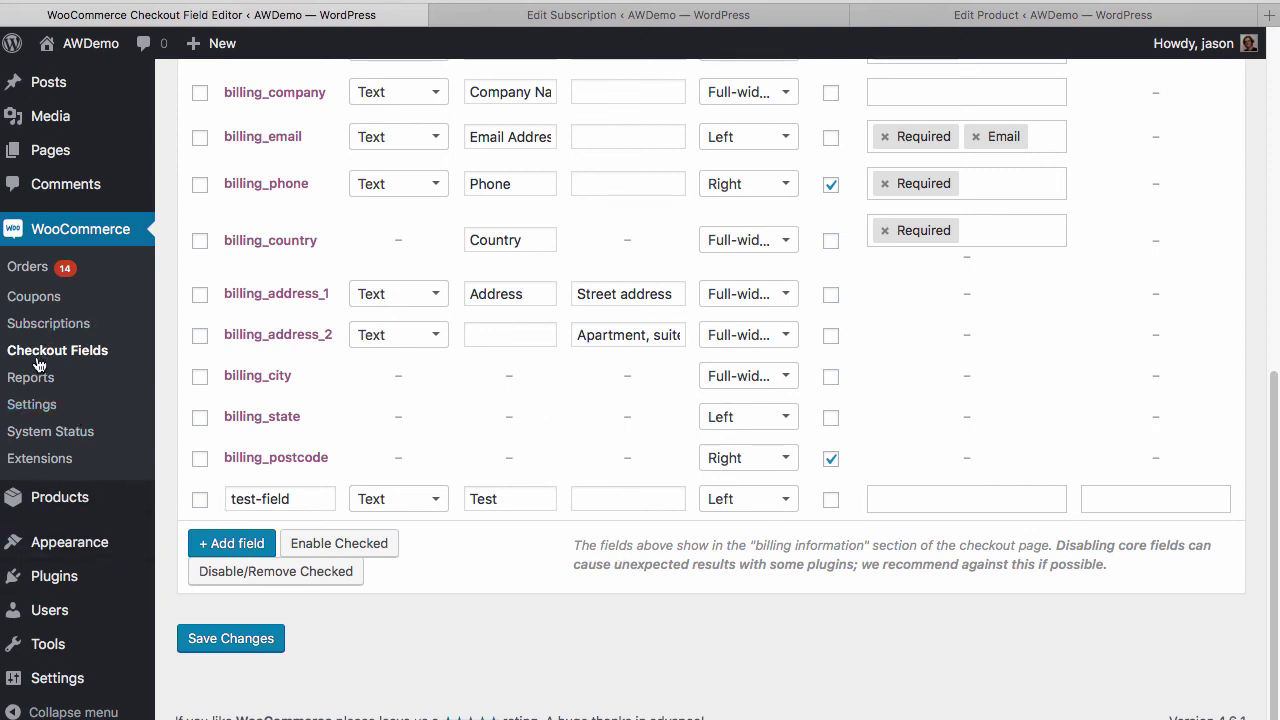
left_click(40, 408)
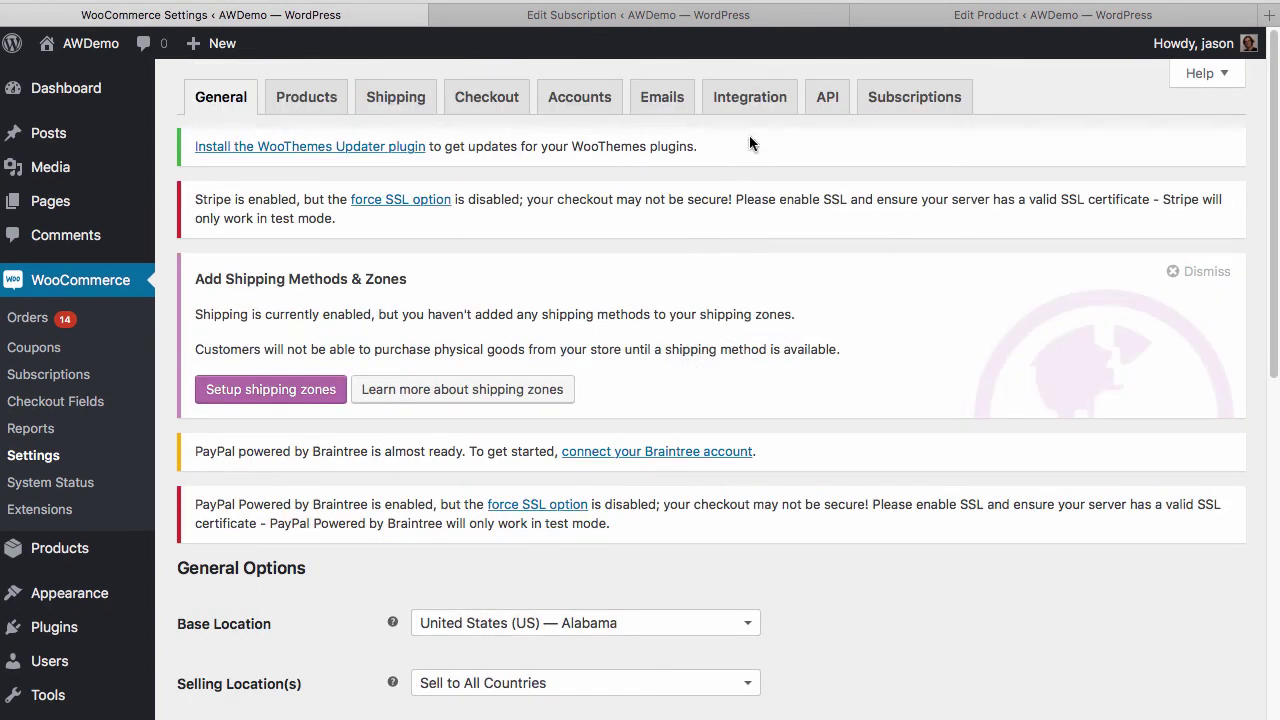
left_click(749, 100)
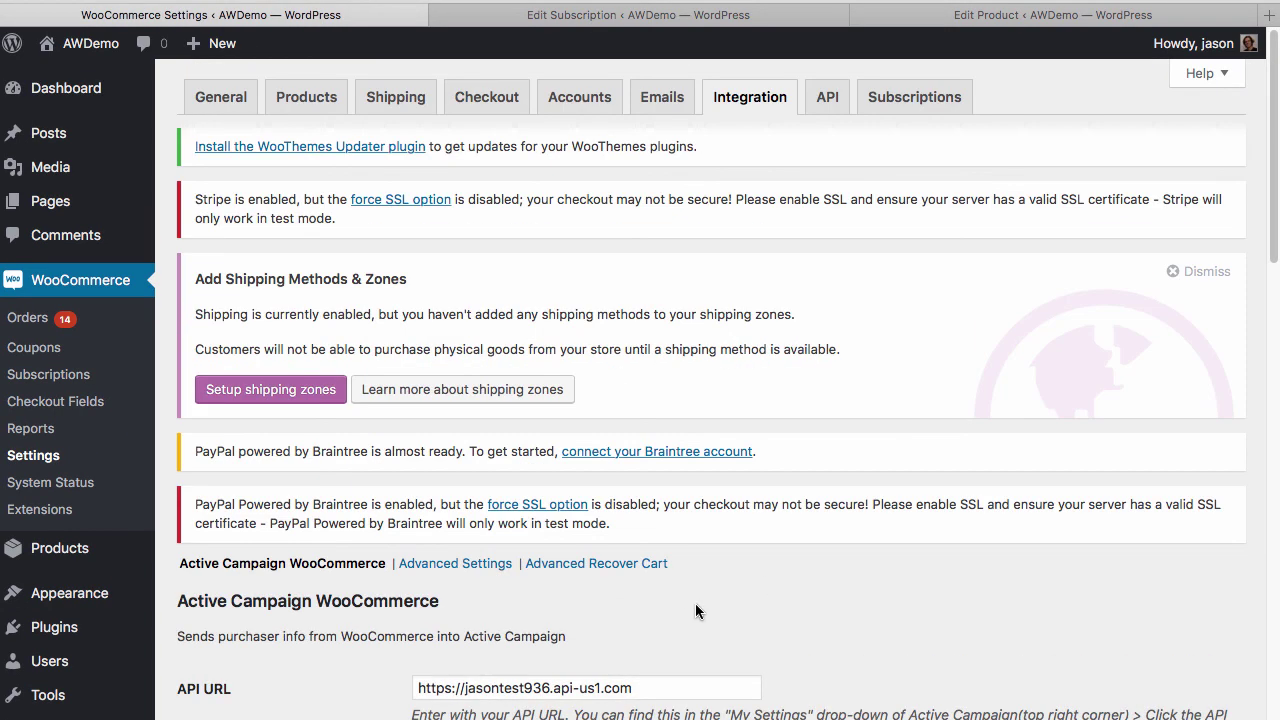
scroll(697, 611, "down", 15)
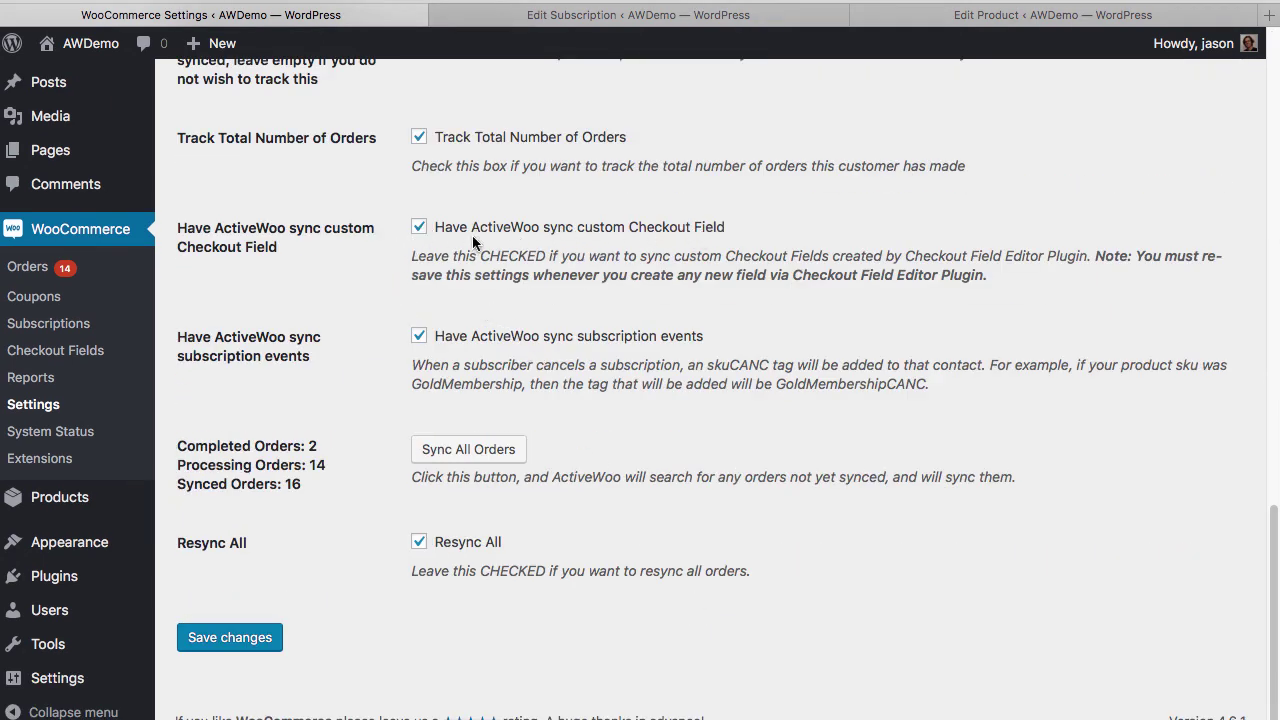
left_click(243, 645)
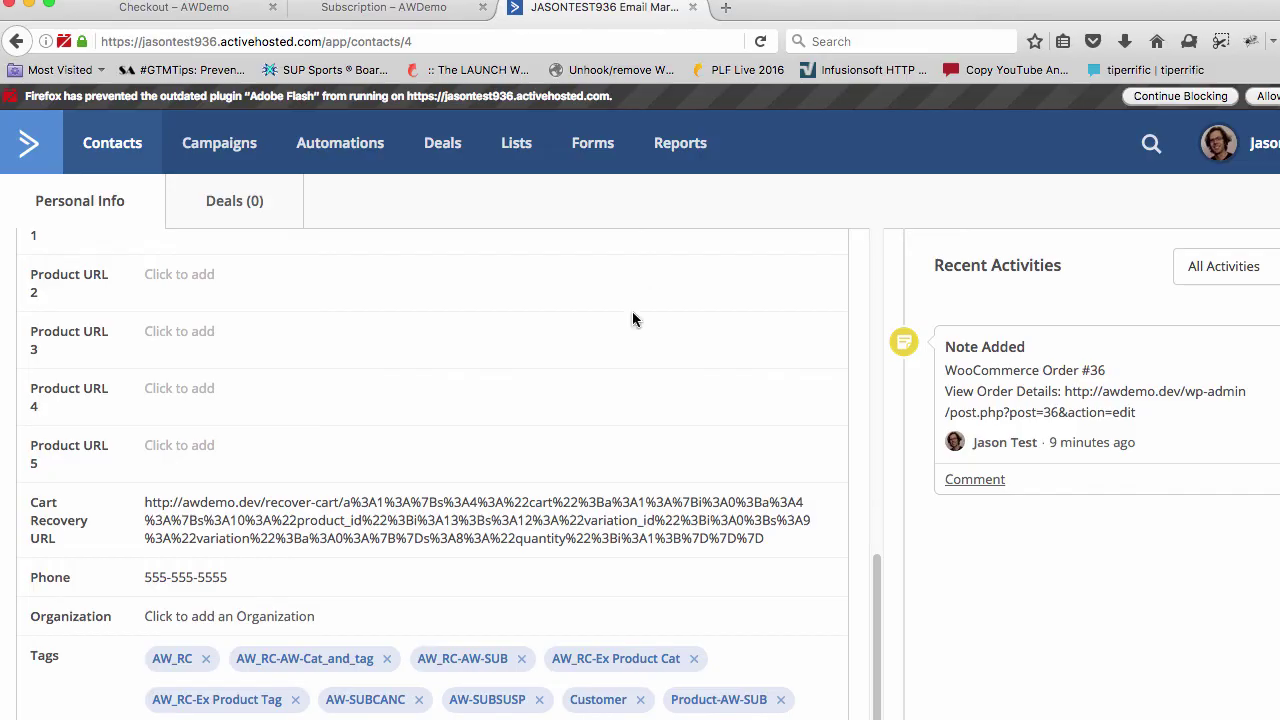
Reload the ActiveCampaign contact and point out the new test-field label
key("super+r")
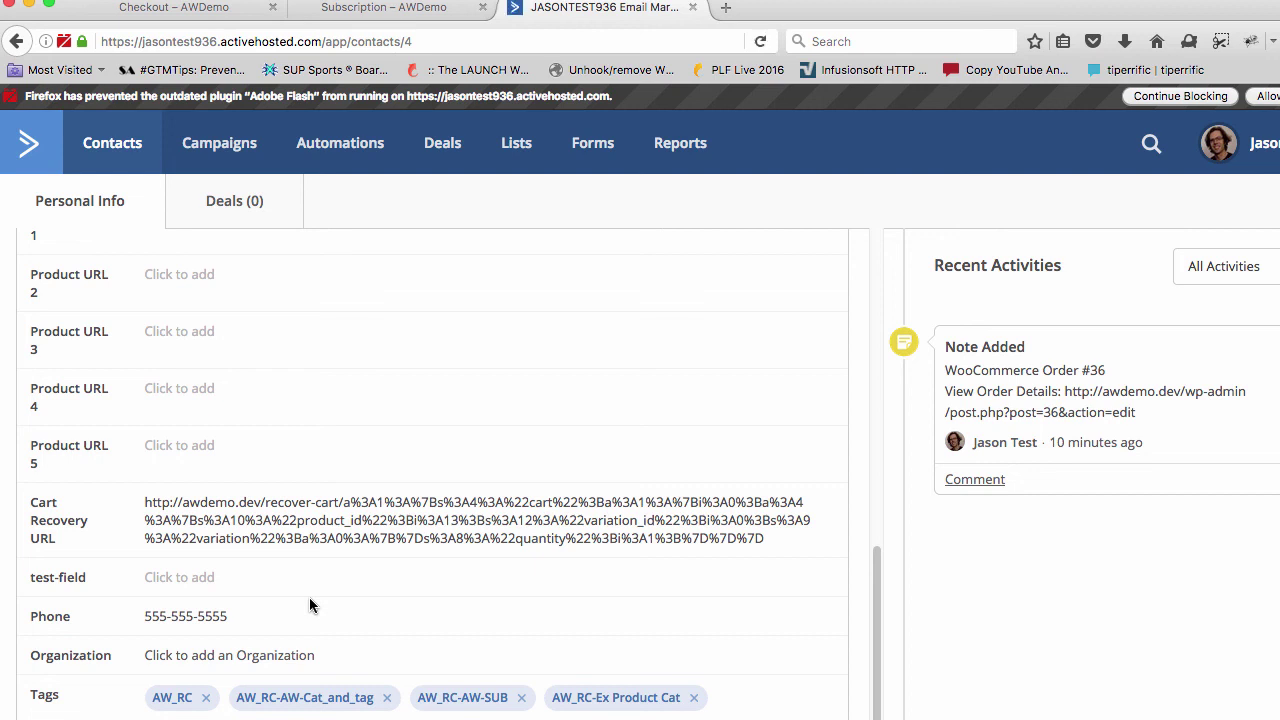
triple_click(57, 577)
left_click_drag(95, 585, 23, 583)
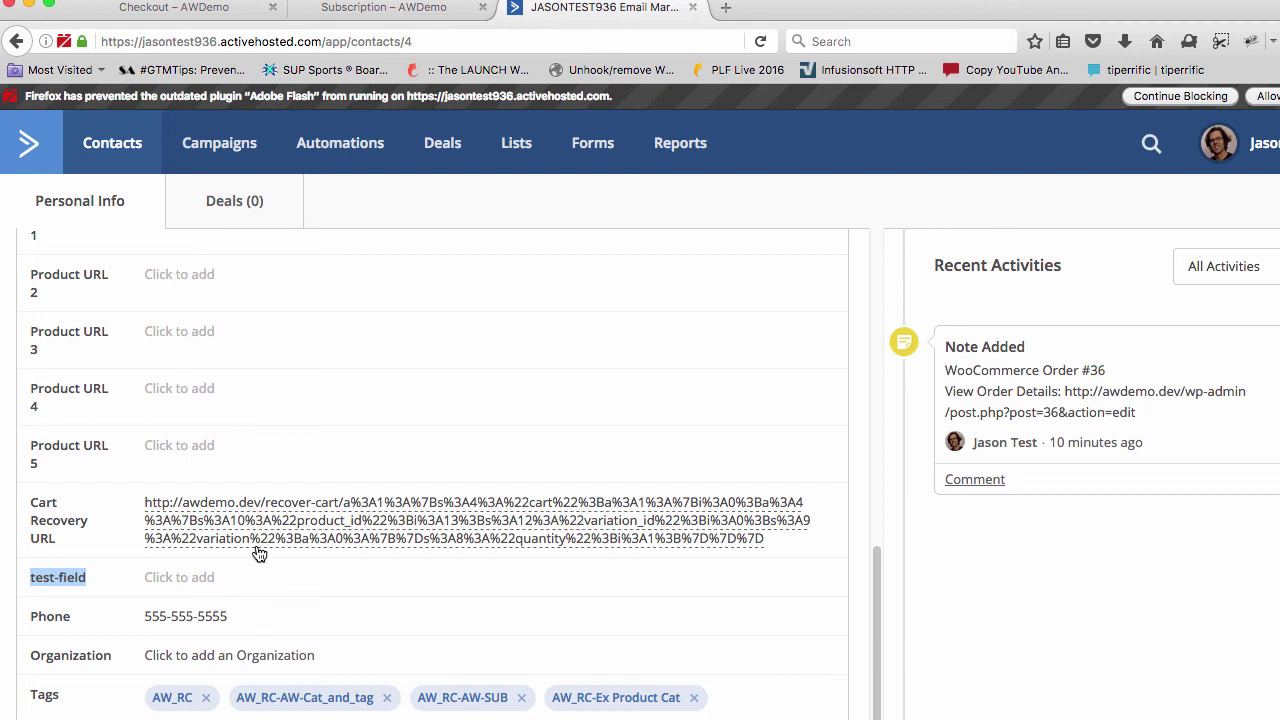
Enter 'Test Hi!' in the checkout Test field and confirm the value appears on the contact
left_click(180, 8)
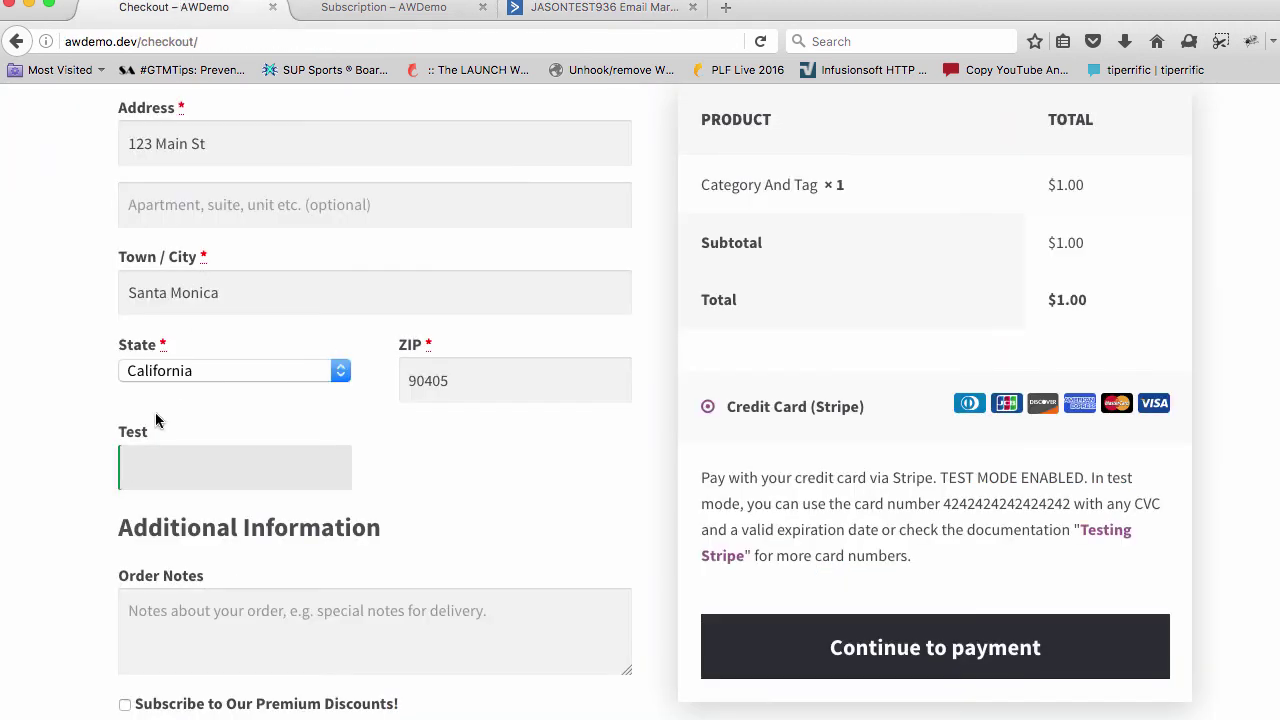
type("Test Hi!")
key("ctrl+shift+Tab")
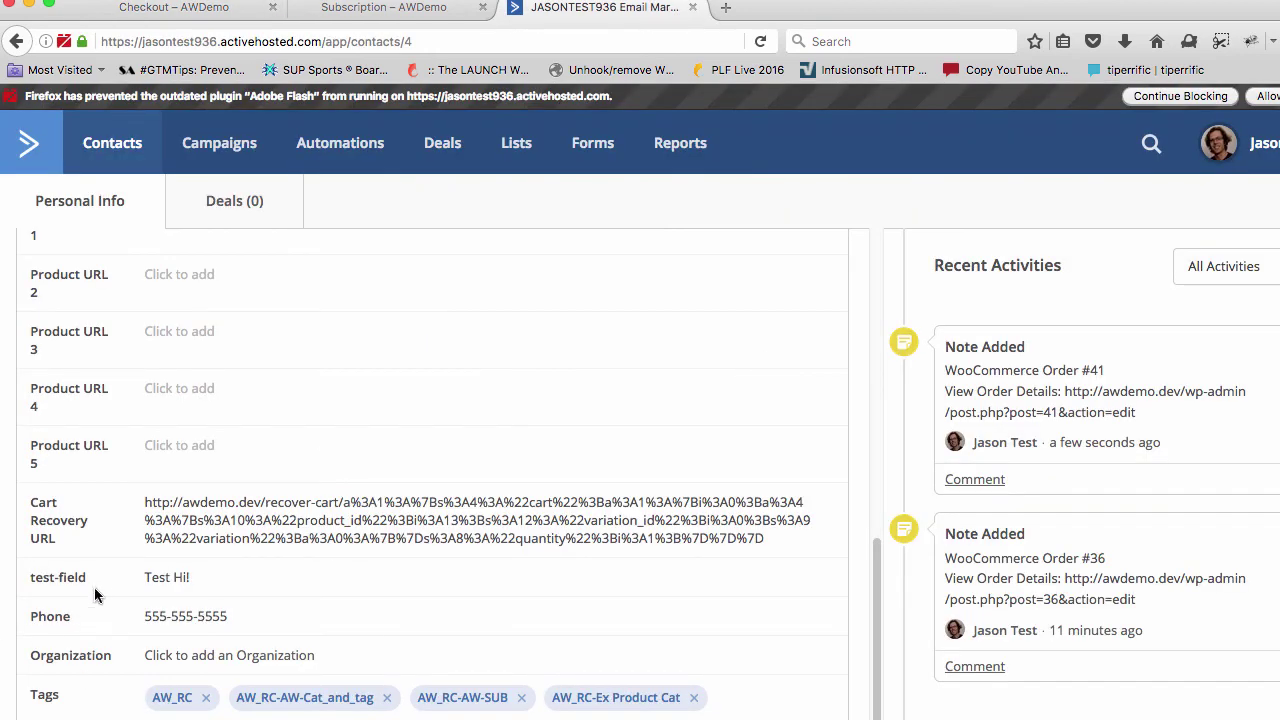
left_click_drag(147, 583, 196, 580)
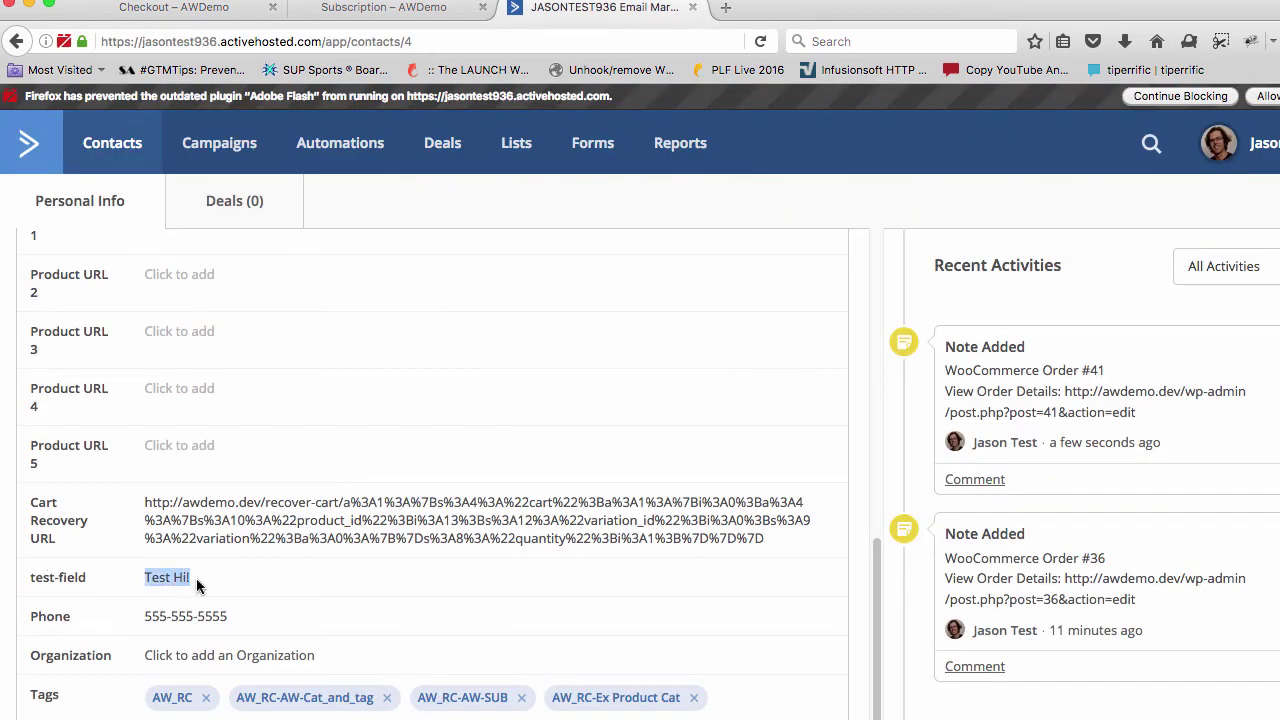